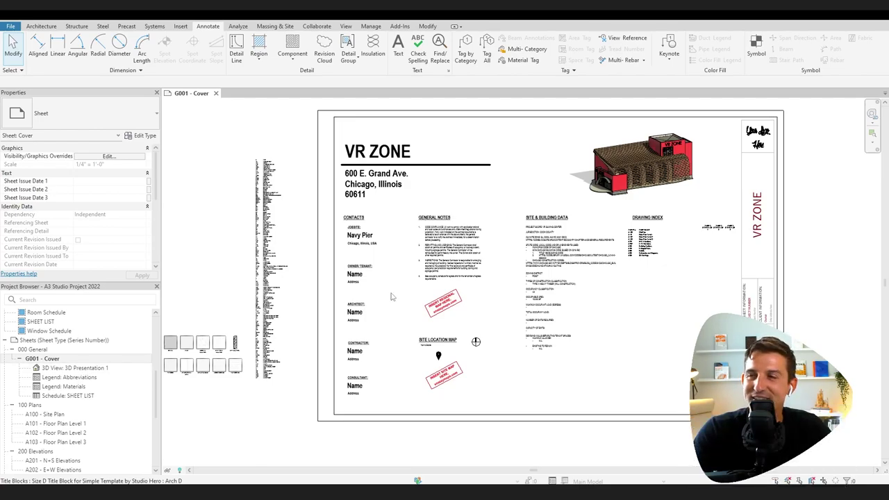
# Review the cover sheet's contacts, general notes and Site & Building Data, including the climate zone and code references.
pyautogui.scroll(3, 403, 288)
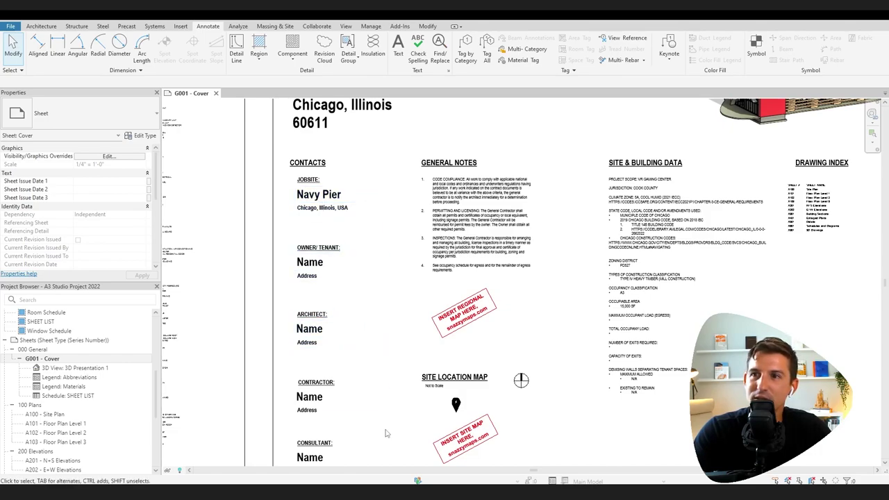
pyautogui.moveTo(389, 415); pyautogui.dragTo(282, 395, button='middle')
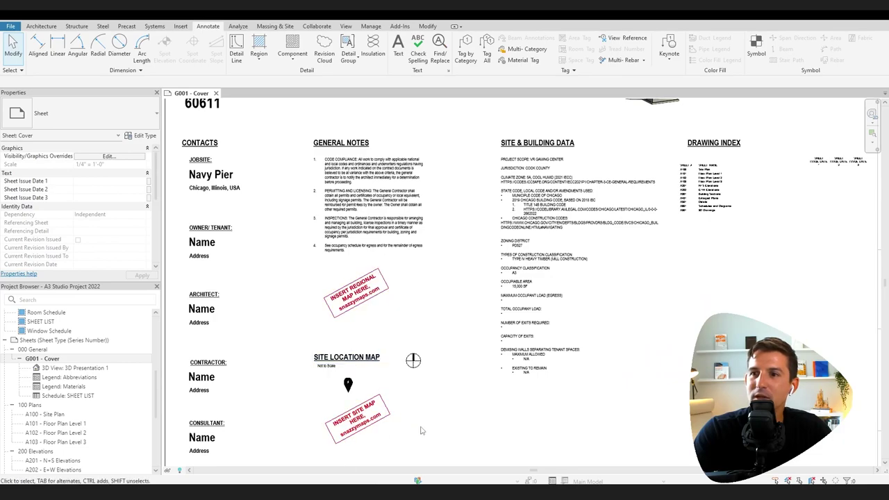
pyautogui.moveTo(440, 428); pyautogui.dragTo(405, 403, button='middle')
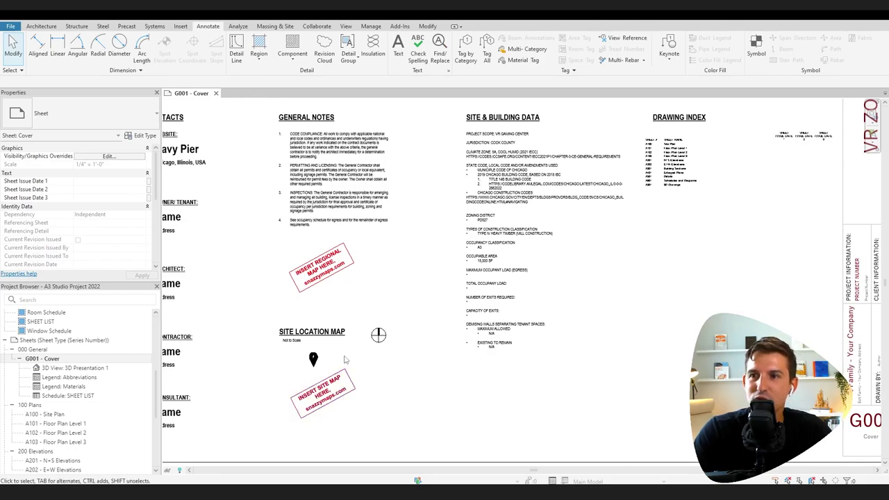
pyautogui.scroll(2, 352, 353)
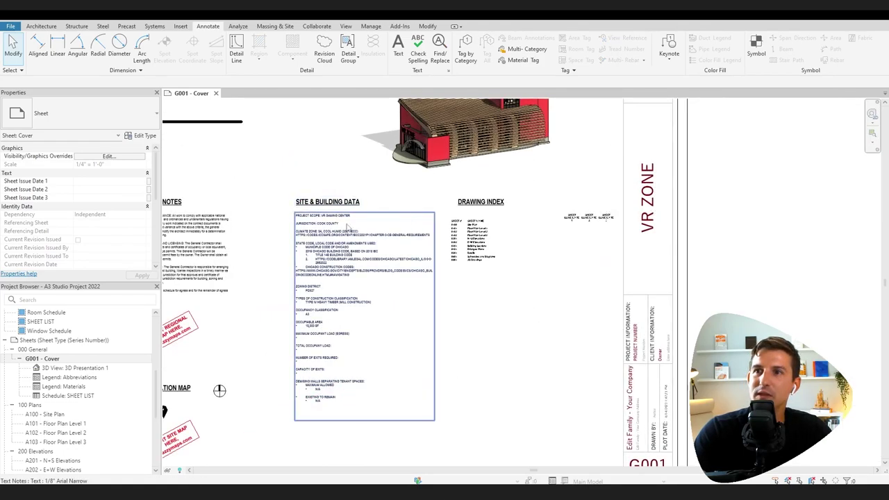
pyautogui.scroll(2, 309, 229)
pyautogui.scroll(5, 310, 230)
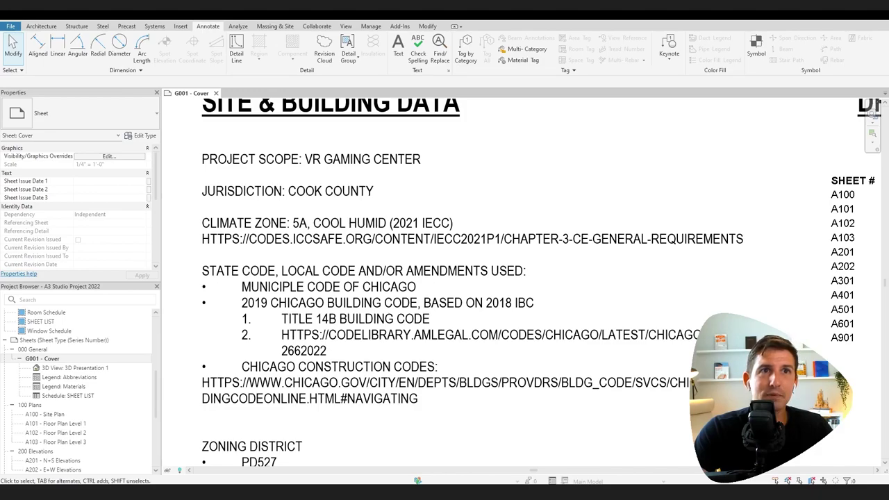
# Switch to the browser and examine the 2021 IECC Chapter 3 climate zone map, its zone legend and the county table.
pyautogui.moveTo(0, 85); pyautogui.dragTo(156, 19)
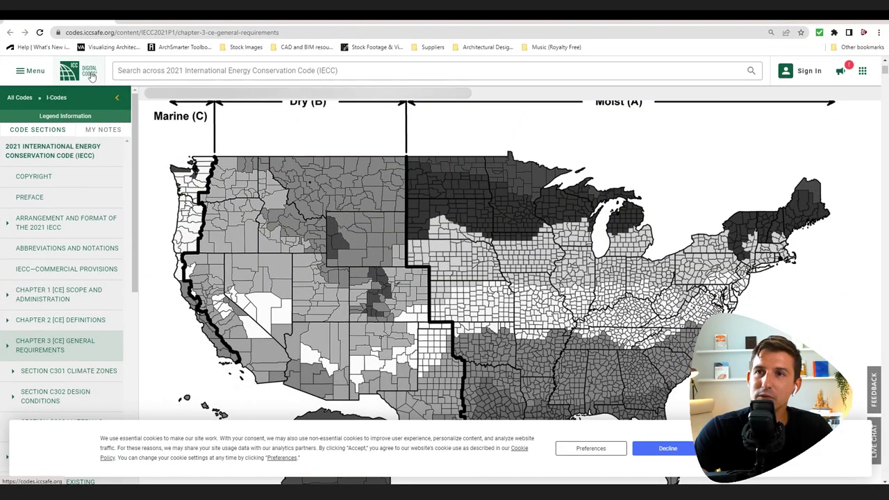
pyautogui.scroll(-1, 592, 213)
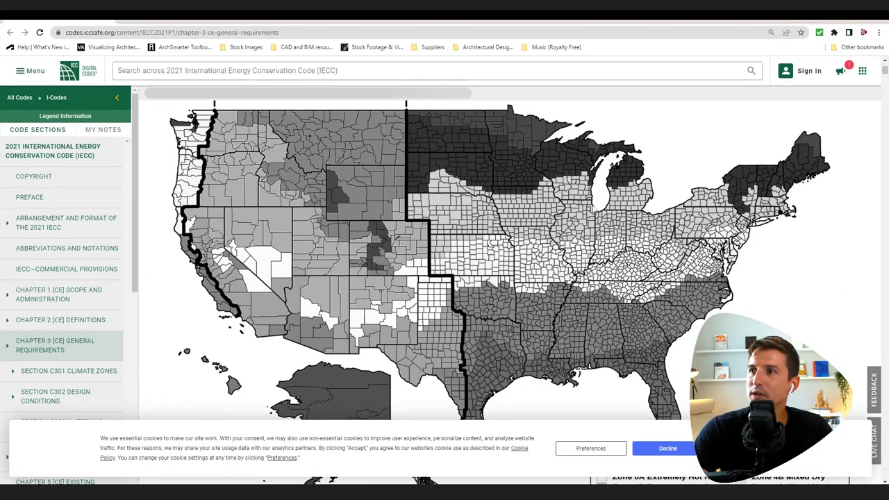
pyautogui.scroll(-4, 742, 220)
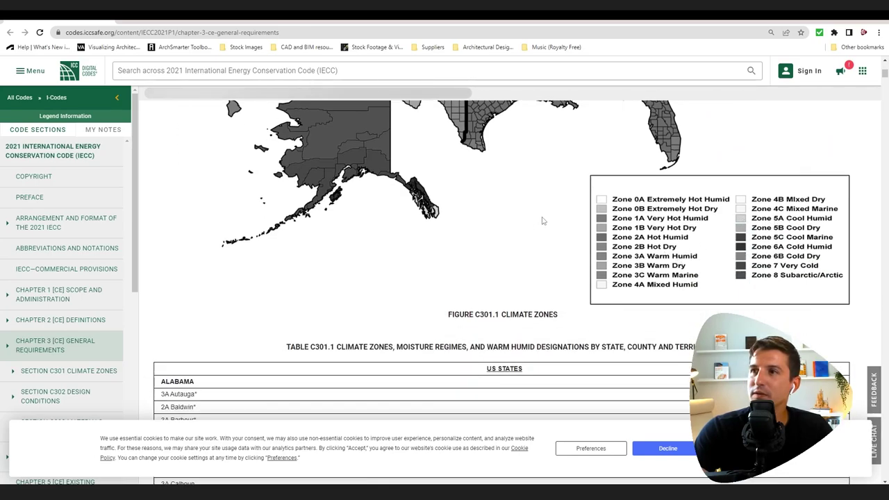
pyautogui.scroll(4, 555, 218)
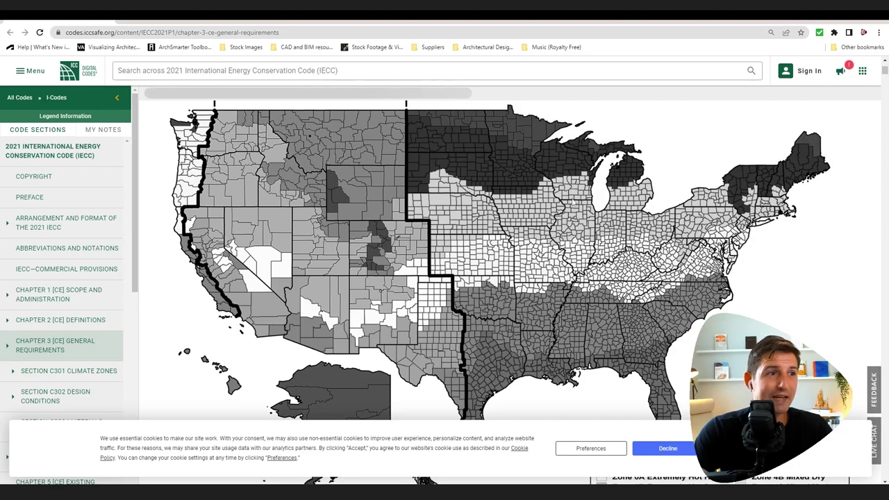
pyautogui.scroll(-4, 573, 199)
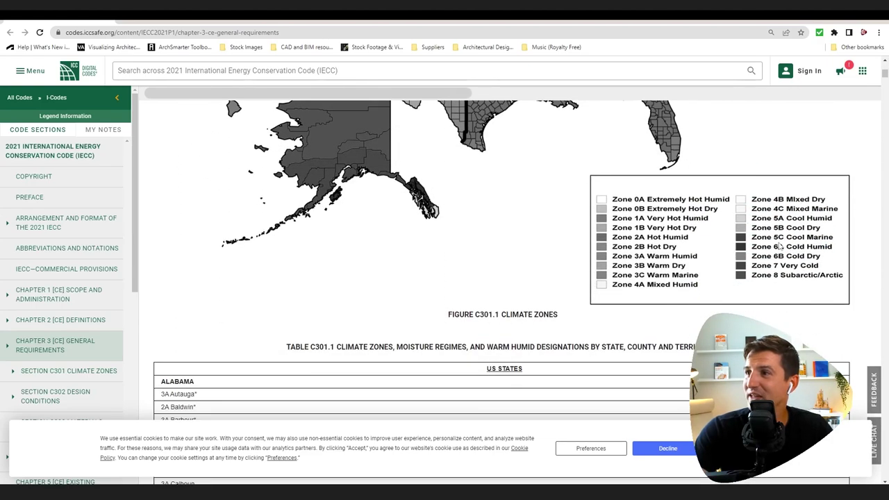
pyautogui.scroll(4, 447, 252)
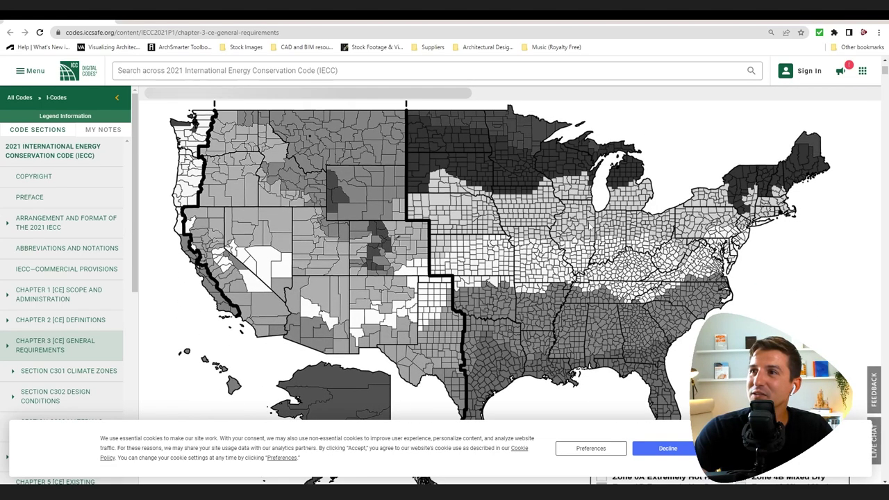
pyautogui.scroll(-5, 594, 218)
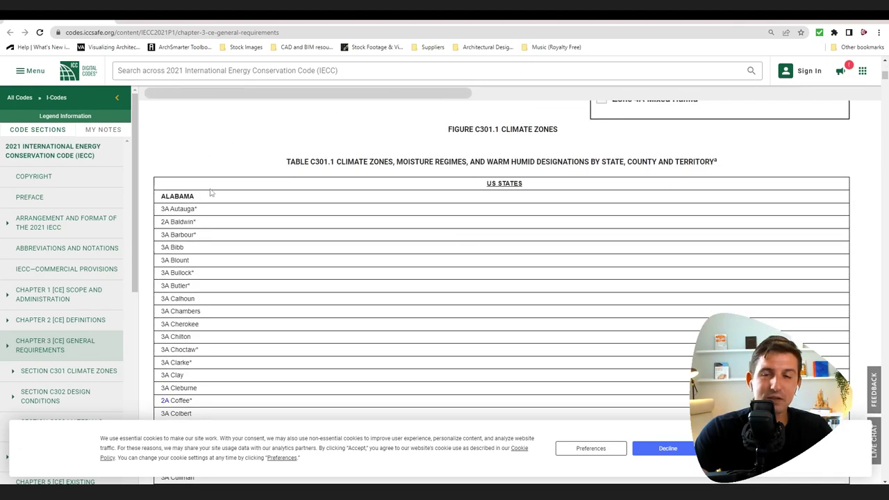
pyautogui.scroll(-9, 186, 201)
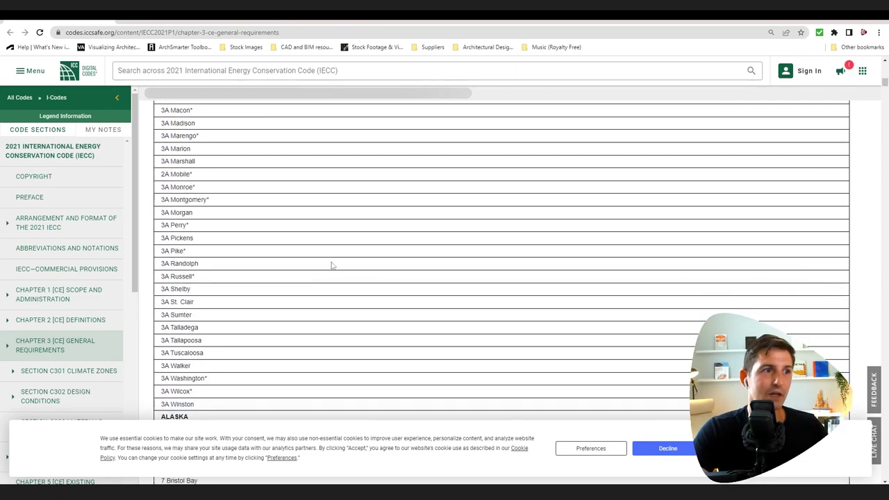
pyautogui.scroll(6, 419, 266)
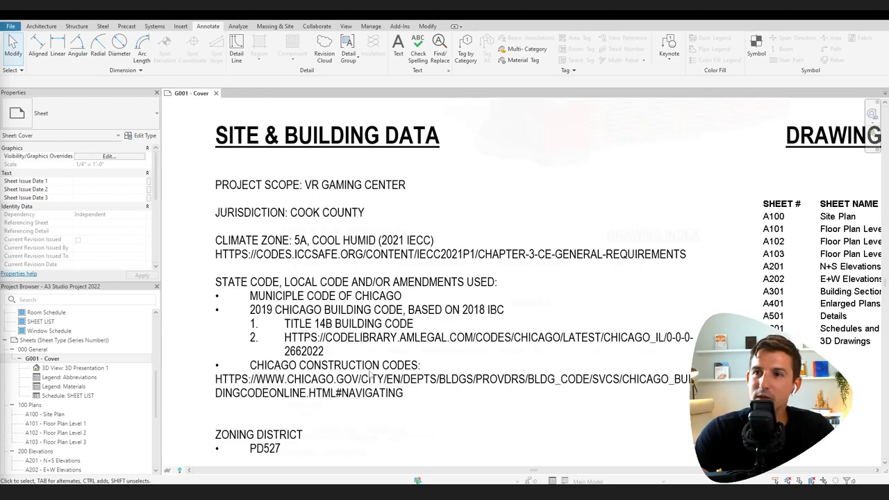
# Return to Revit and read the zoning district, construction type and occupancy entries in the Site & Building Data note.
pyautogui.scroll(-2, 369, 375)
pyautogui.moveTo(506, 413); pyautogui.dragTo(478, 293, button='middle')
pyautogui.moveTo(450, 415); pyautogui.dragTo(464, 369, button='middle')
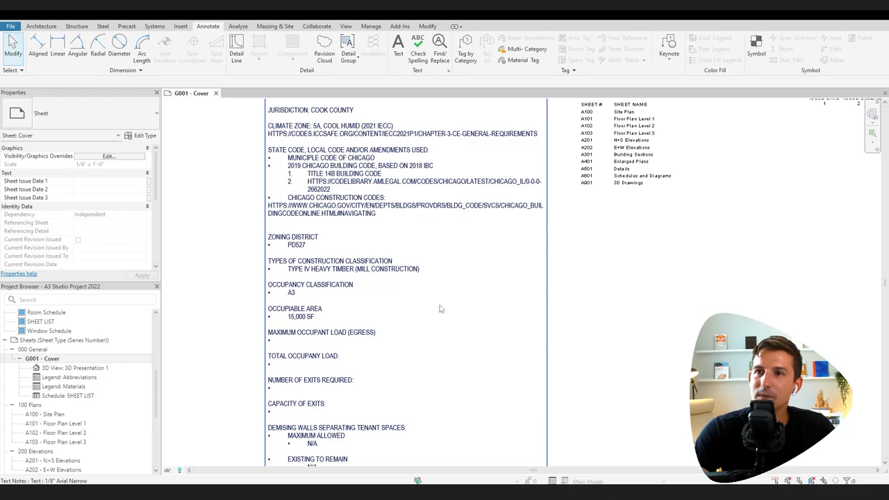
pyautogui.press('Escape')
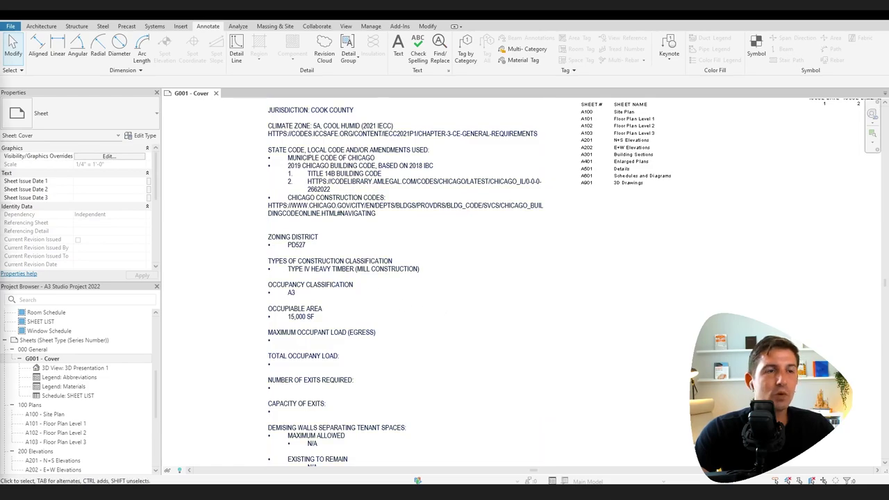
# Switch to the browser's PD527.pdf zoning document and examine the planned development drawings on pages 31, 30 and 29.
pyautogui.hotkey('alt', 'Tab')
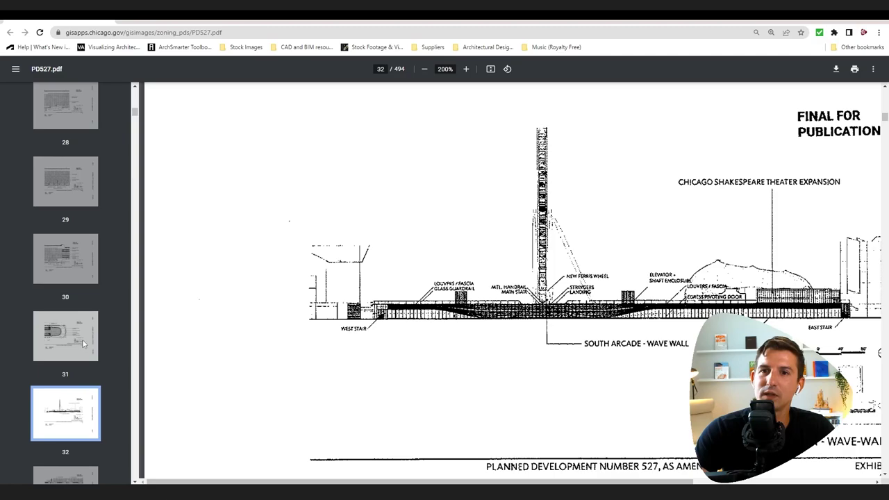
pyautogui.click(109, 336)
pyautogui.scroll(-3, 146, 283)
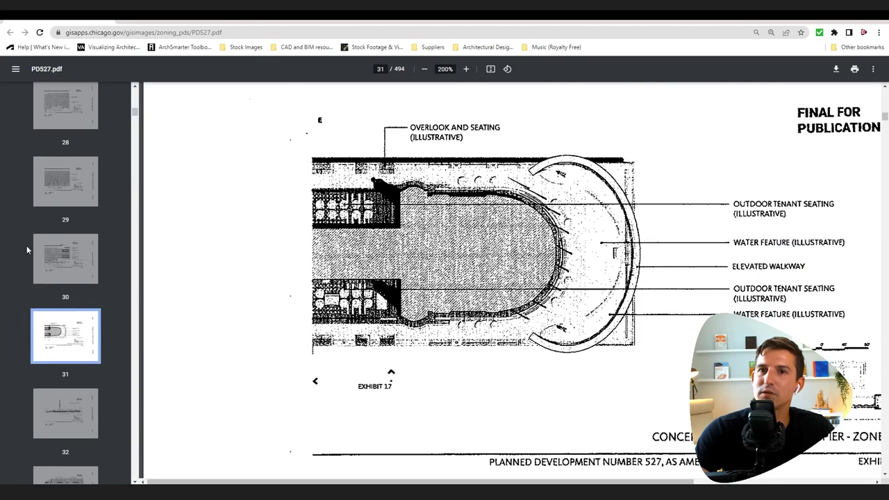
pyautogui.click(84, 256)
pyautogui.scroll(-3, 264, 288)
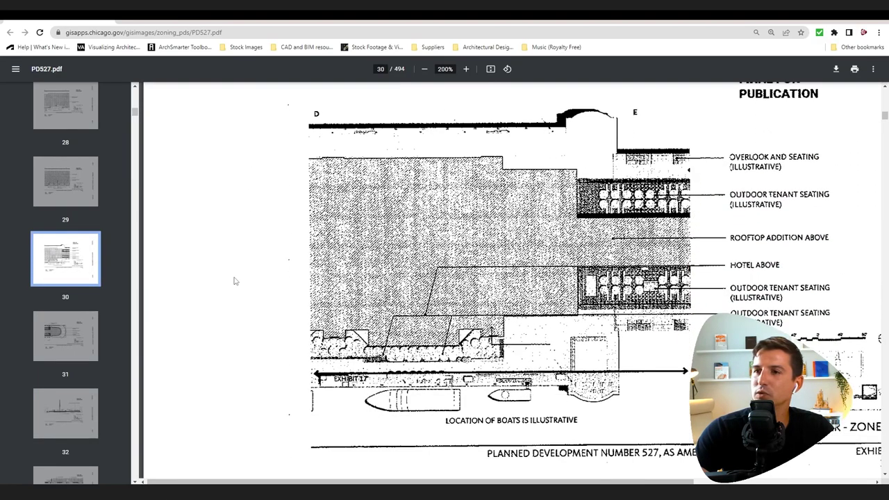
pyautogui.click(74, 186)
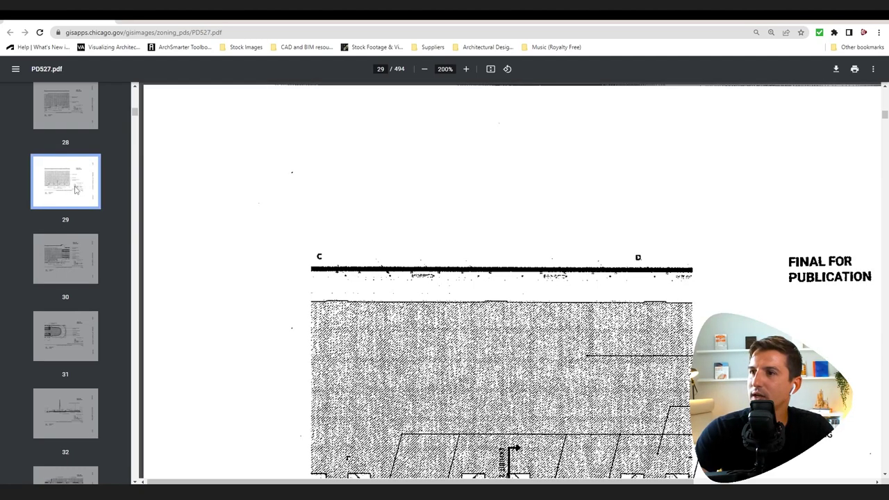
pyautogui.scroll(-3, 435, 348)
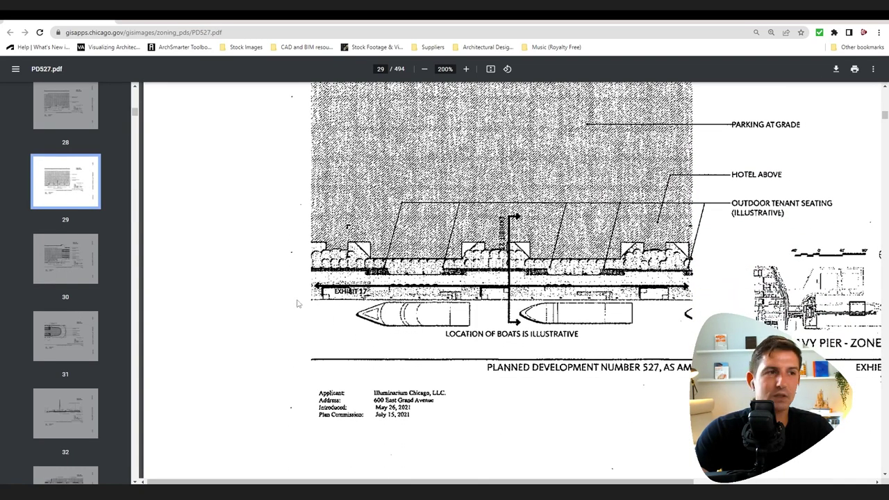
pyautogui.scroll(-3, 289, 303)
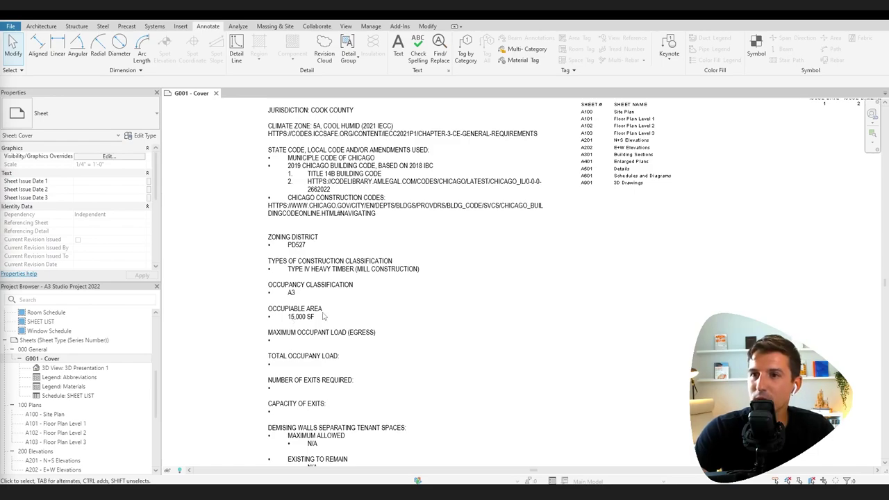
# Return to Revit and review the occupant load, exit and demising wall entries in the cover sheet's building data.
pyautogui.scroll(-1, 343, 313)
pyautogui.moveTo(463, 381); pyautogui.dragTo(446, 299, button='middle')
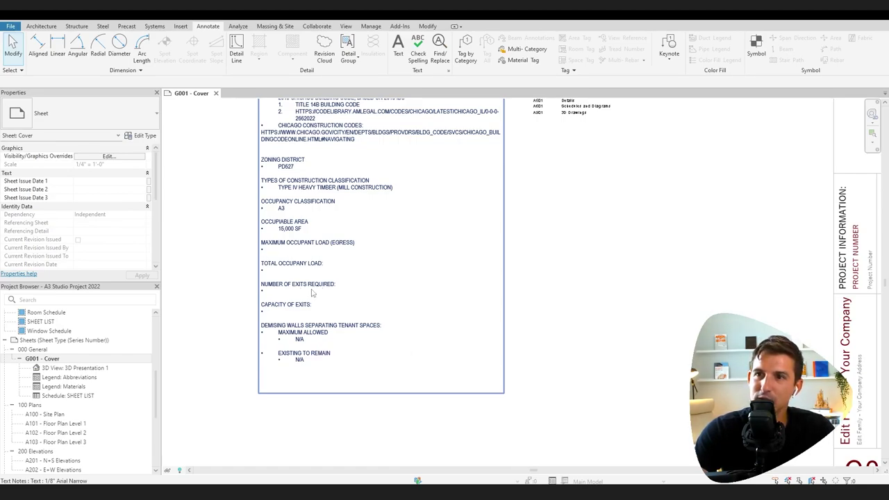
pyautogui.scroll(-3, 407, 271)
pyautogui.moveTo(423, 350); pyautogui.dragTo(474, 349, button='middle')
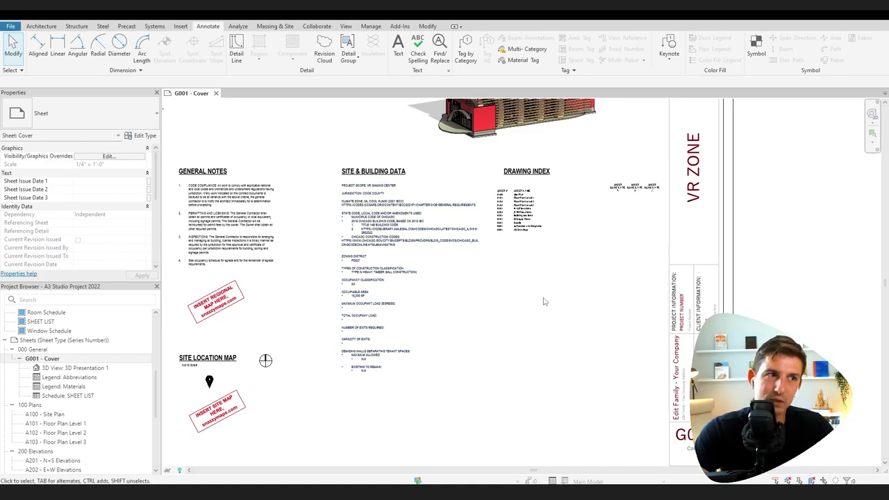
pyautogui.scroll(-5, 543, 302)
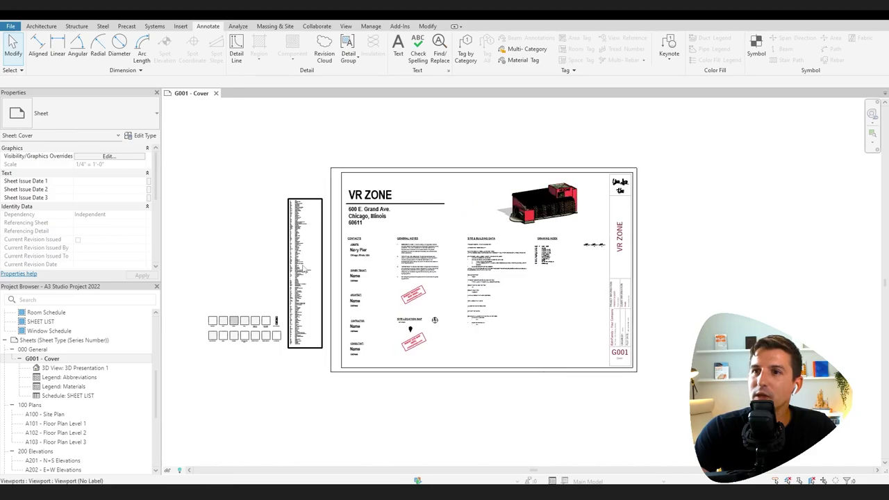
# Inspect the Abbreviations legend beside the title block and move its viewport onto the cover sheet.
pyautogui.click(303, 270)
pyautogui.scroll(2, 326, 305)
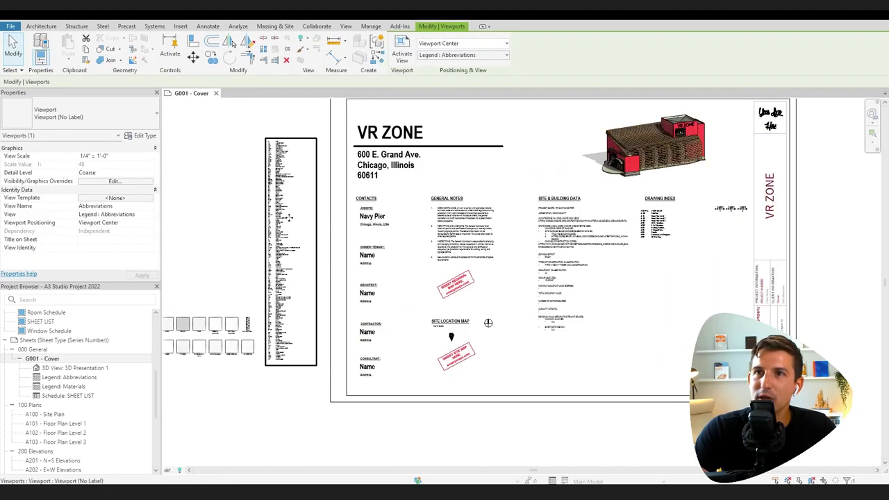
pyautogui.scroll(4, 288, 218)
pyautogui.moveTo(315, 167); pyautogui.dragTo(300, 247, button='middle')
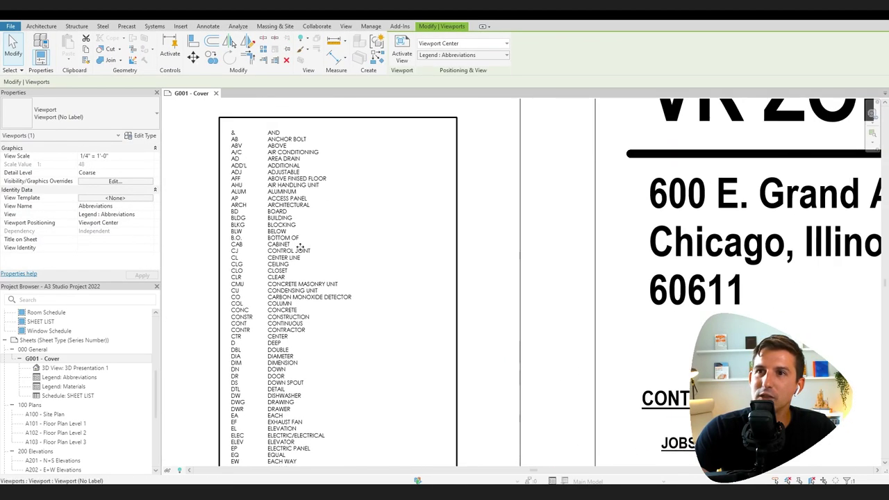
pyautogui.scroll(-6, 248, 146)
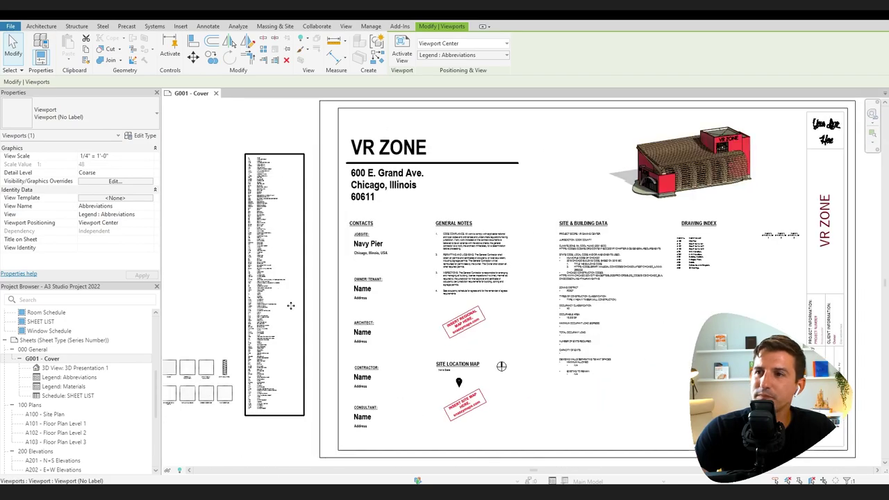
pyautogui.moveTo(262, 257); pyautogui.dragTo(520, 284)
pyautogui.moveTo(458, 193); pyautogui.dragTo(383, 416)
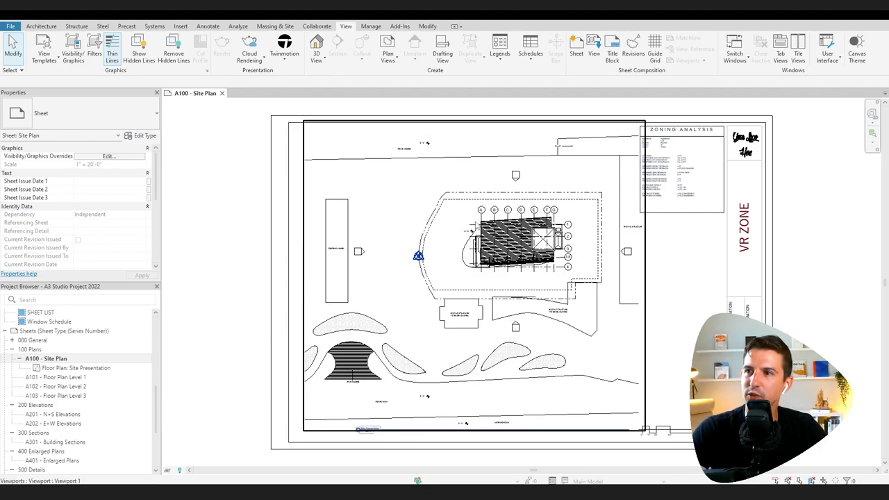
# Examine the building footprint and grids on sheet A100, activating the Site Presentation viewport and deactivating it again.
pyautogui.scroll(5, 538, 239)
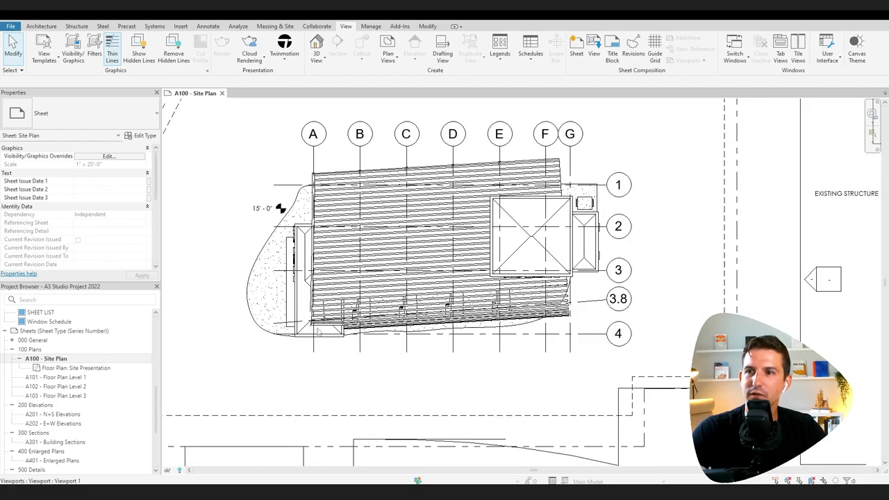
pyautogui.doubleClick(562, 177)
pyautogui.scroll(3, 401, 238)
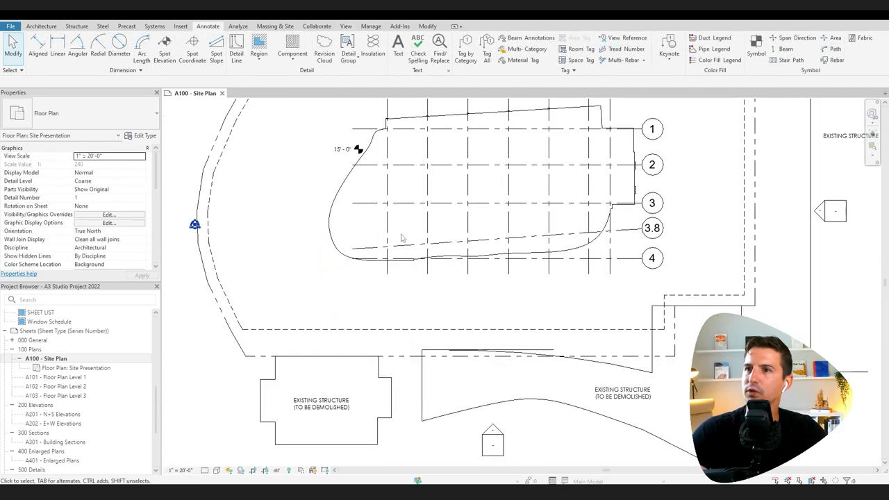
pyautogui.moveTo(402, 239); pyautogui.dragTo(342, 314, button='middle')
pyautogui.scroll(-5, 403, 306)
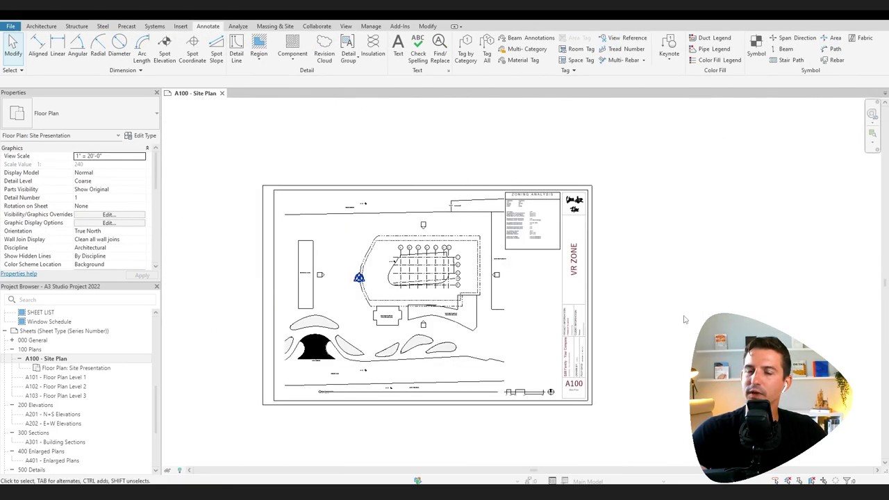
pyautogui.doubleClick(677, 318)
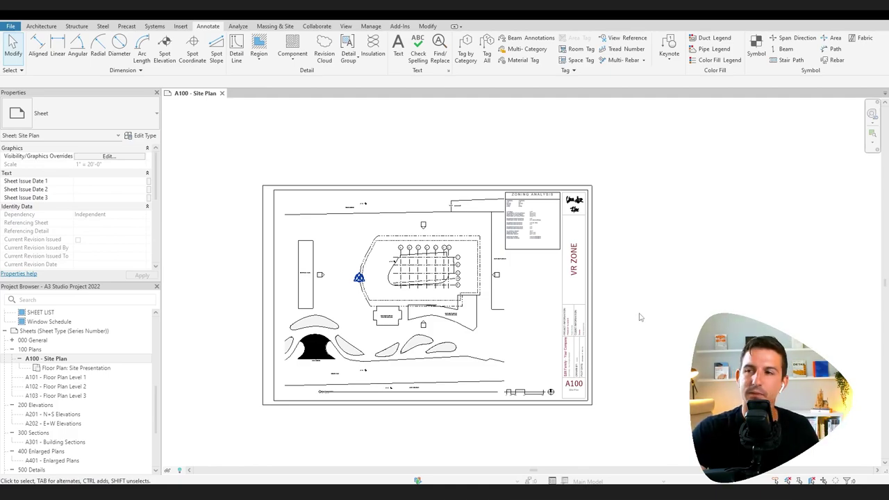
pyautogui.scroll(5, 428, 273)
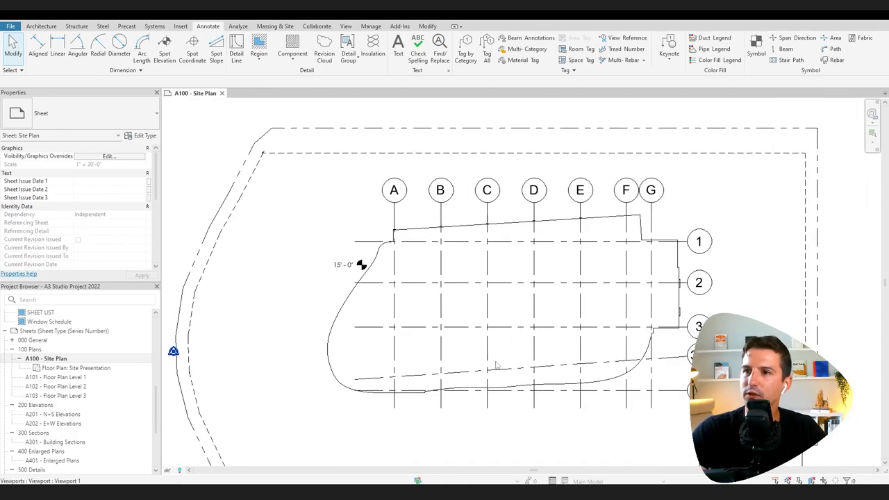
pyautogui.scroll(-5, 467, 399)
pyautogui.scroll(3, 474, 362)
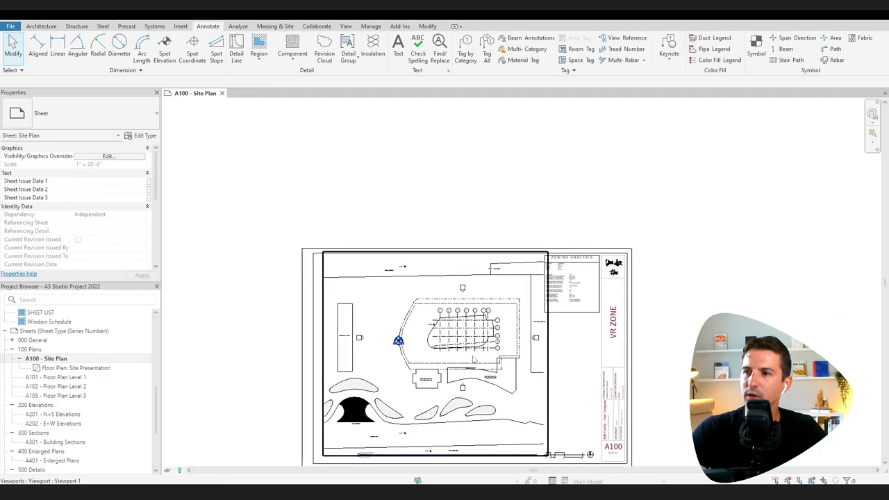
# Examine the building footprint on sheet A100 and the Zoning Analysis note's lot, setback, height and story entries.
pyautogui.scroll(3, 473, 362)
pyautogui.scroll(2, 440, 347)
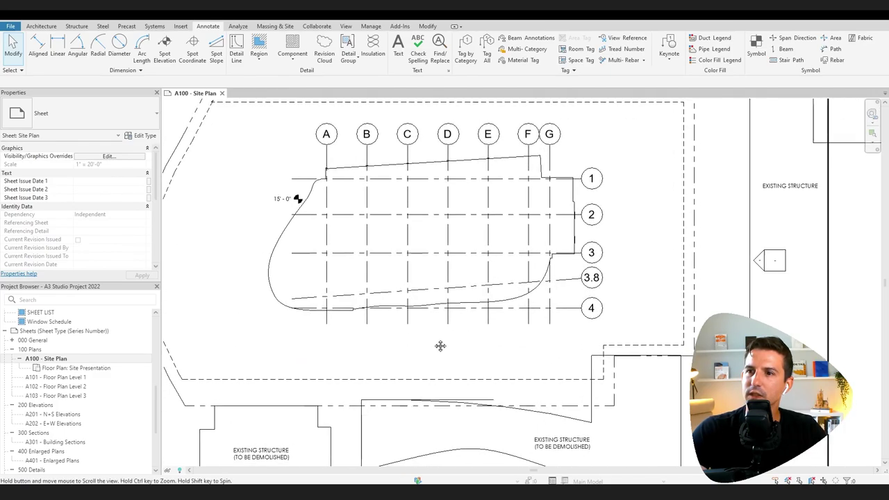
pyautogui.scroll(-4, 360, 310)
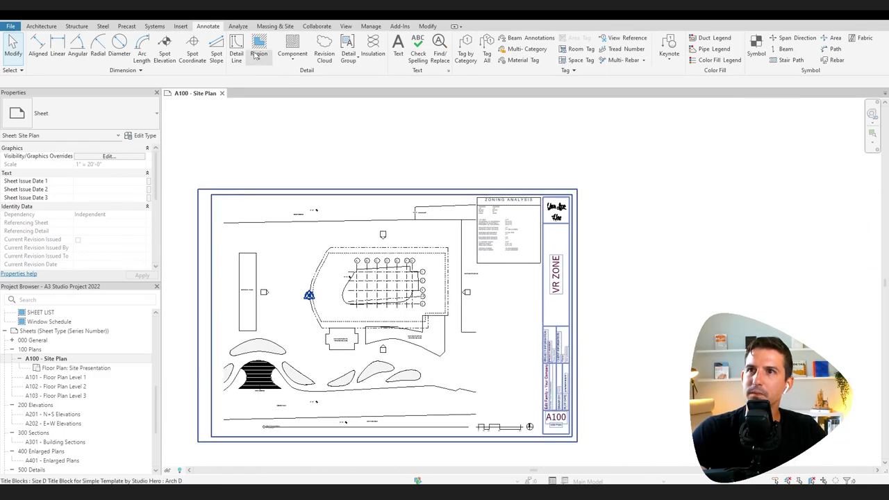
pyautogui.scroll(5, 375, 162)
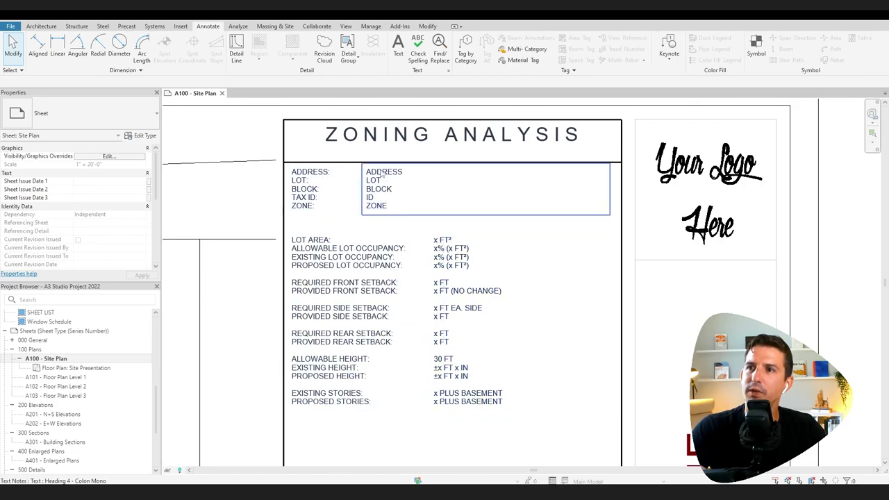
pyautogui.moveTo(498, 345); pyautogui.dragTo(473, 287, button='middle')
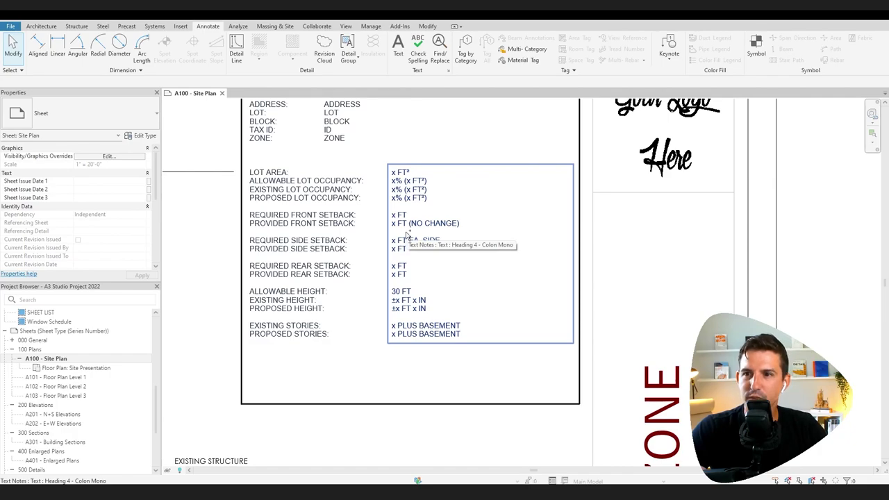
pyautogui.click(416, 405)
pyautogui.click(418, 376)
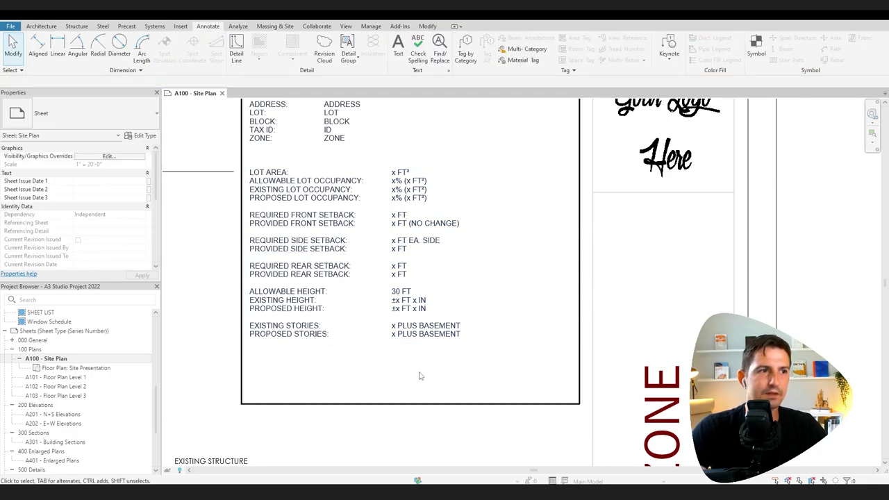
pyautogui.scroll(-3, 415, 361)
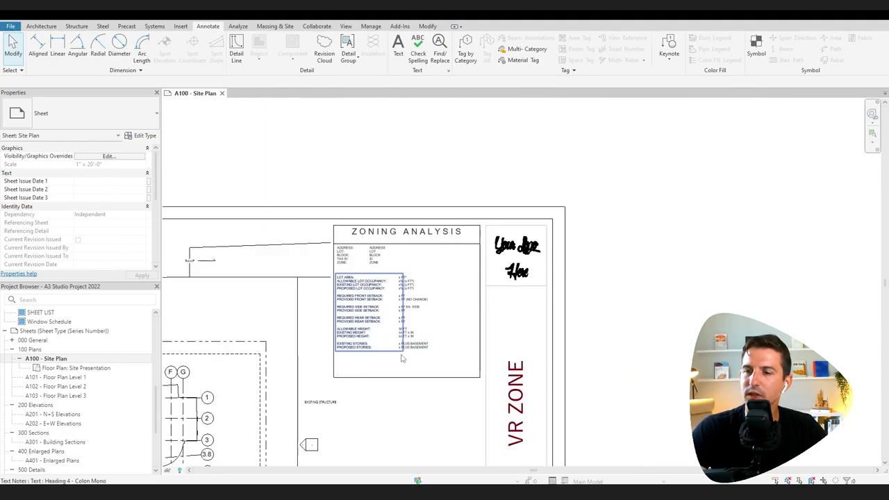
# Activate the Site Presentation viewport on sheet A100 and inspect the property line around the building.
pyautogui.moveTo(442, 354)
pyautogui.mouseDown(button='middle')
pyautogui.moveTo(480, 338)
pyautogui.moveTo(616, 203)
pyautogui.mouseUp(button='middle')
pyautogui.scroll(3, 294, 252)
pyautogui.moveTo(314, 353); pyautogui.dragTo(373, 334, button='middle')
pyautogui.scroll(-5, 622, 318)
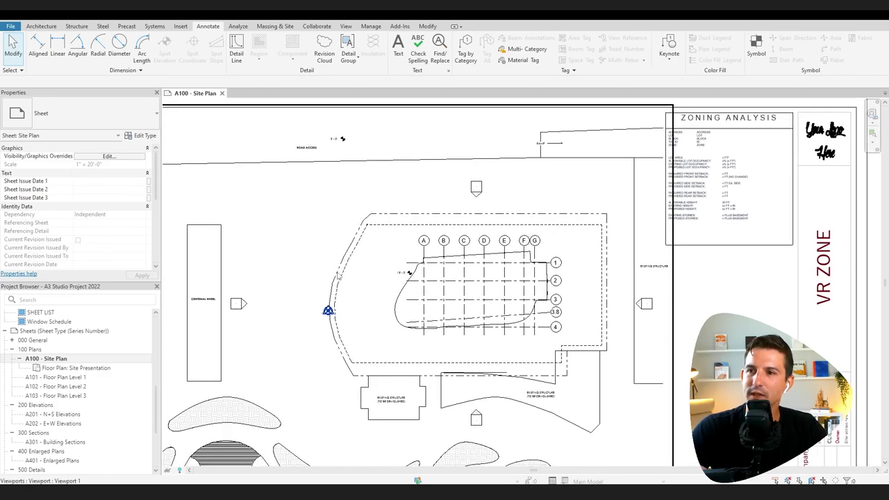
pyautogui.scroll(4, 548, 378)
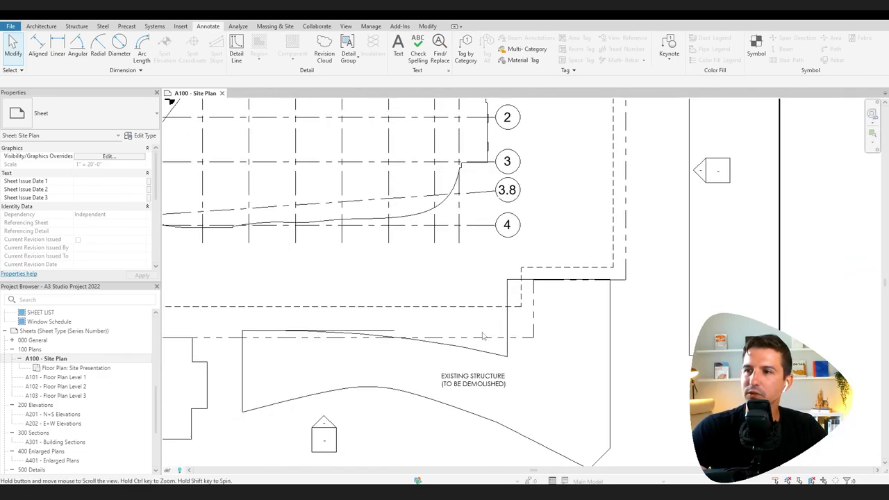
pyautogui.doubleClick(528, 277)
pyautogui.click(576, 241)
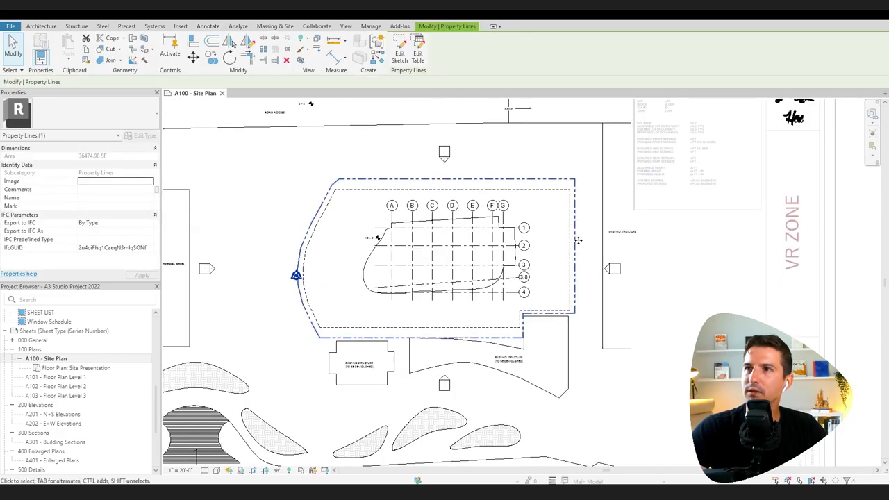
pyautogui.press('Escape')
pyautogui.click(275, 26)
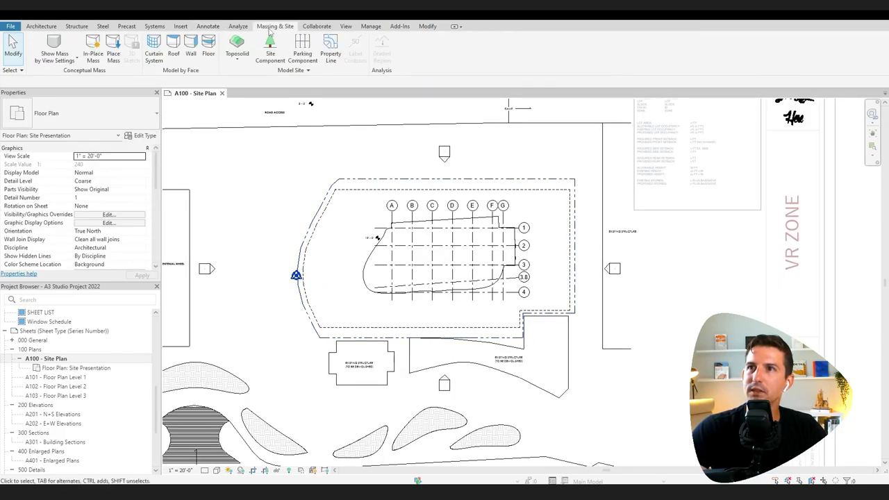
pyautogui.click(331, 54)
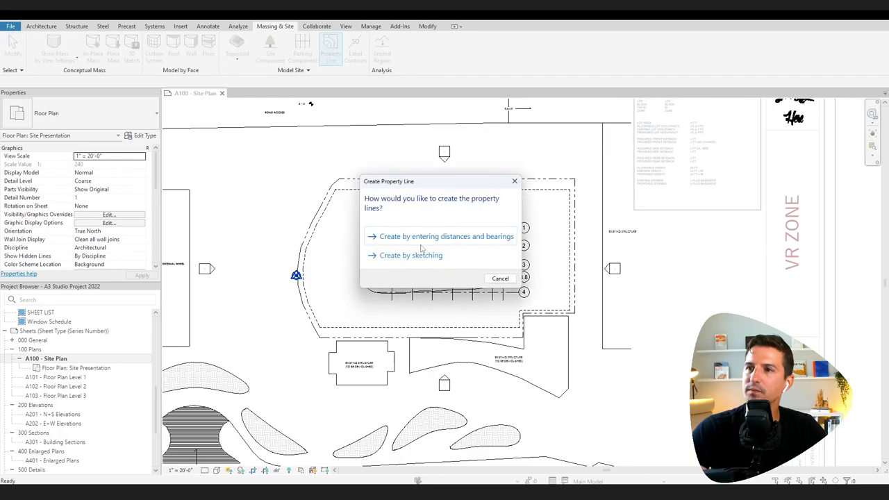
pyautogui.click(417, 256)
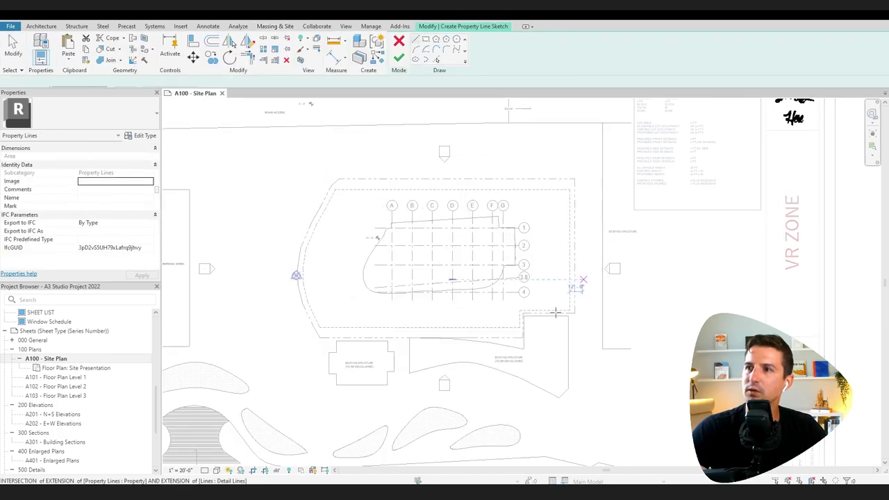
pyautogui.click(504, 346)
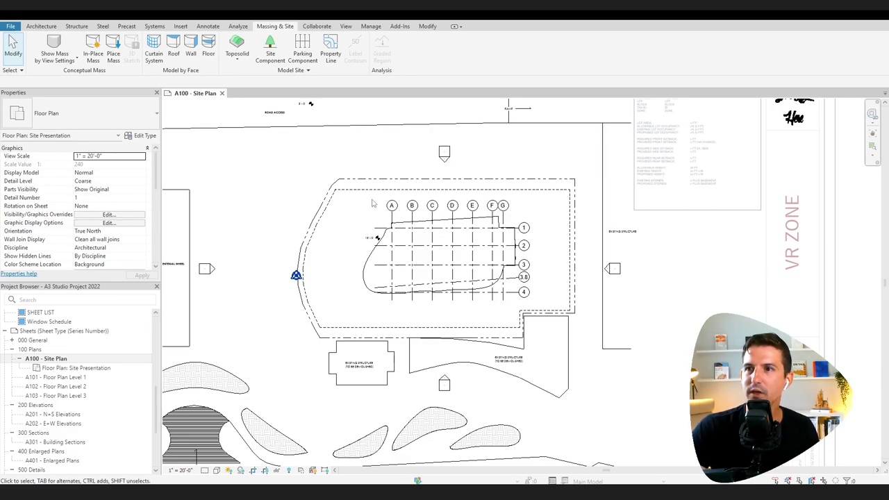
# Examine the dashed setback line inside the property line, including its corners beside the existing structure.
pyautogui.scroll(10, 341, 191)
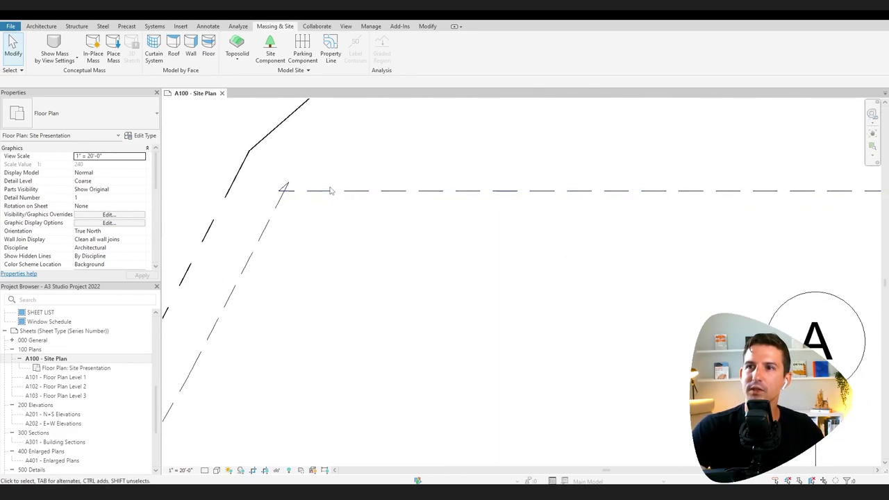
pyautogui.scroll(-10, 287, 185)
pyautogui.scroll(6, 375, 288)
pyautogui.moveTo(521, 278); pyautogui.dragTo(390, 346, button='middle')
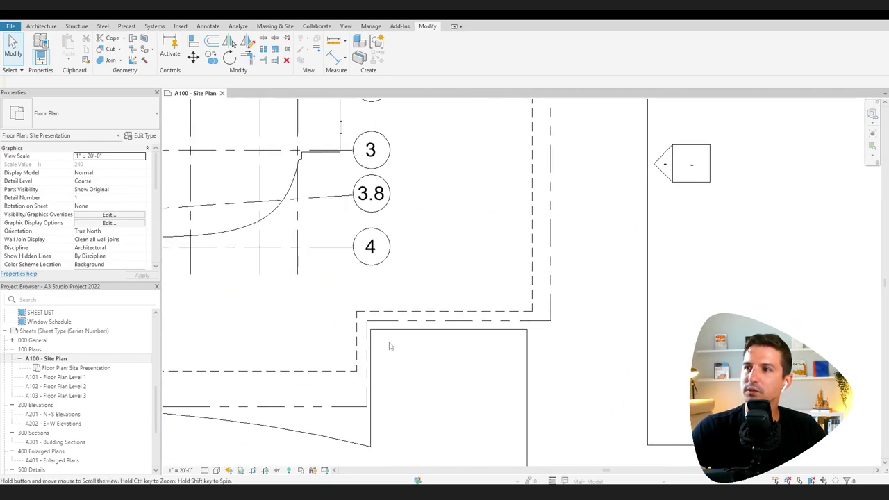
pyautogui.scroll(-6, 615, 243)
pyautogui.click(435, 167)
pyautogui.click(366, 160)
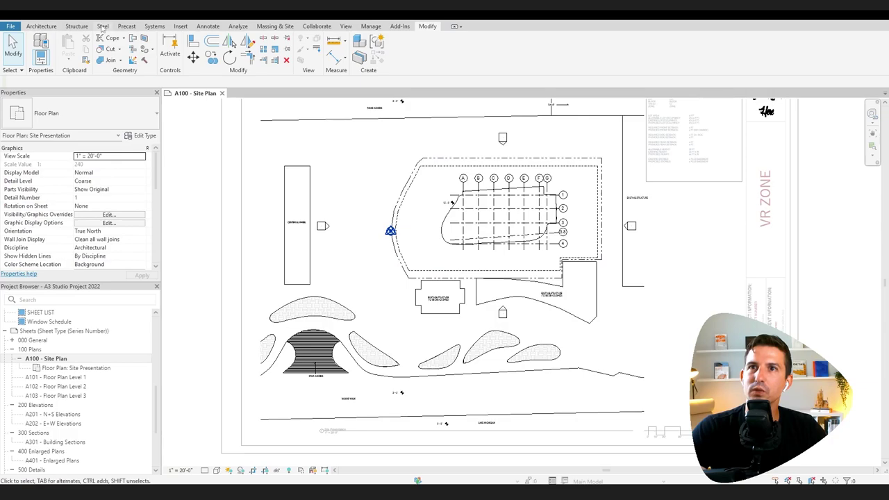
pyautogui.click(208, 27)
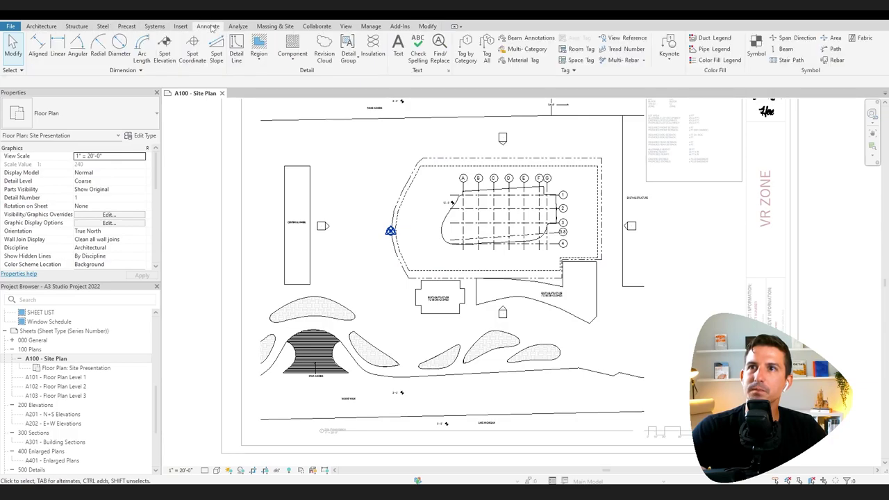
pyautogui.click(238, 50)
pyautogui.click(479, 53)
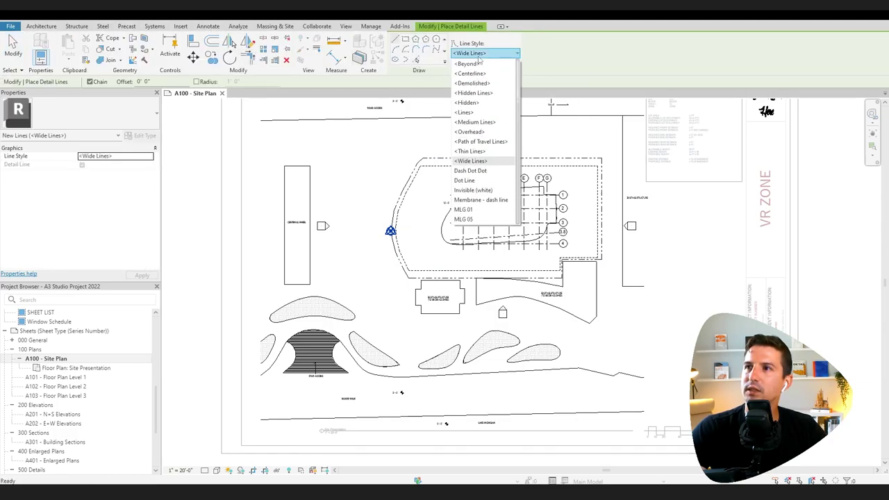
pyautogui.click(479, 103)
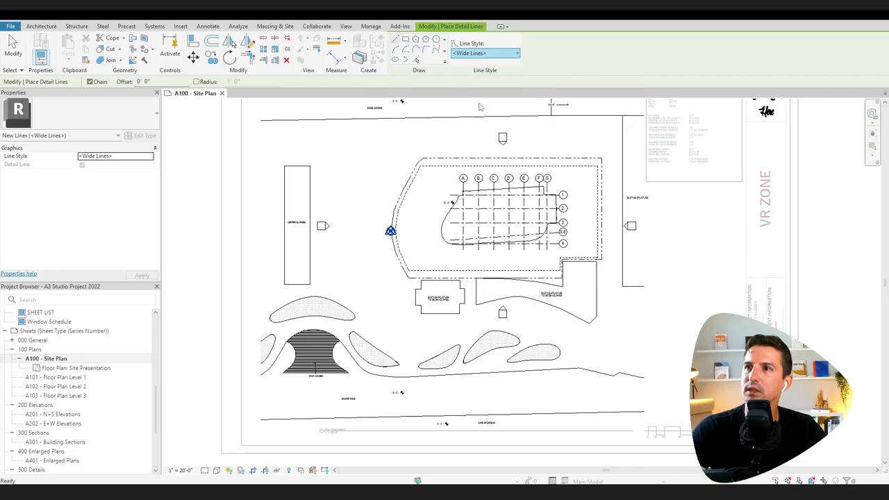
pyautogui.click(417, 61)
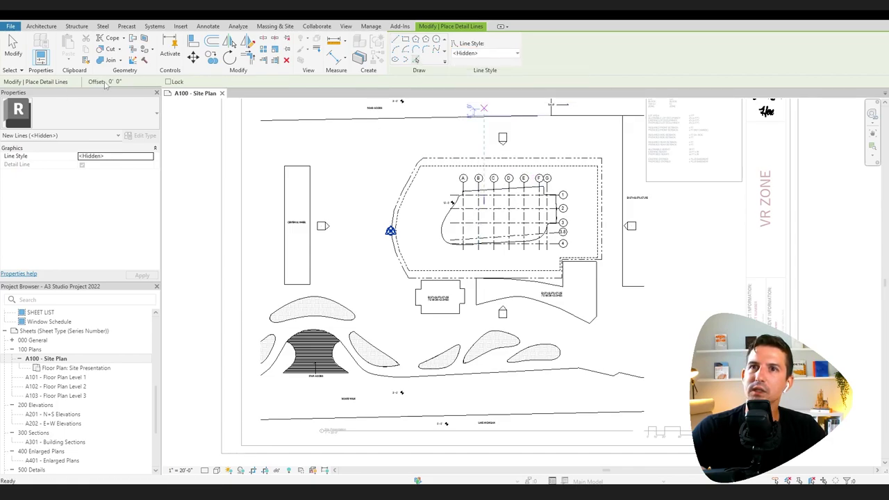
pyautogui.doubleClick(111, 81)
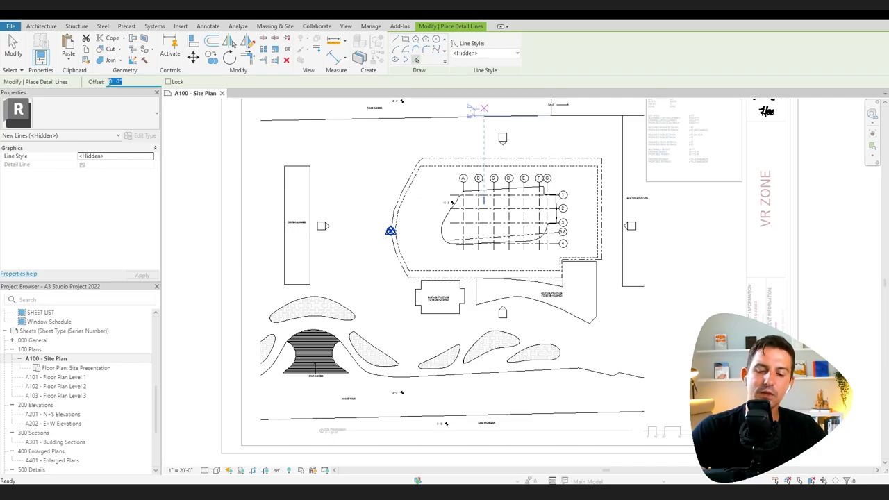
pyautogui.scroll(3, 468, 154)
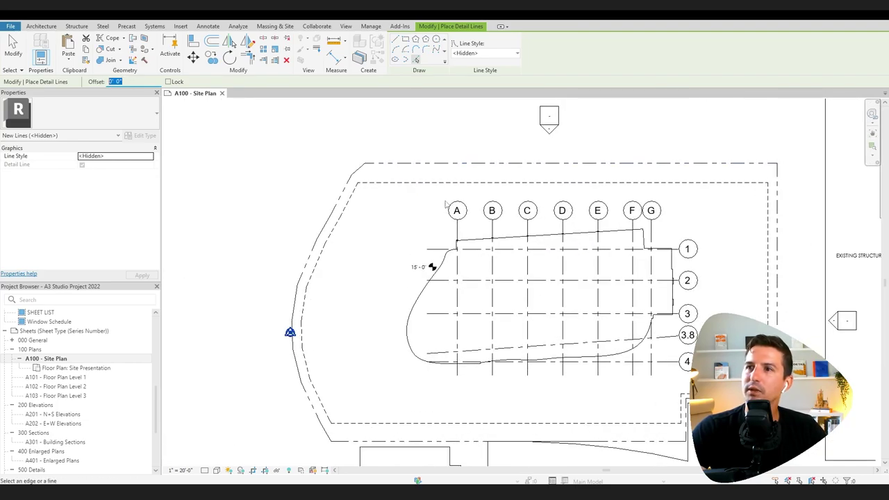
pyautogui.scroll(-5, 422, 196)
pyautogui.press('Escape')
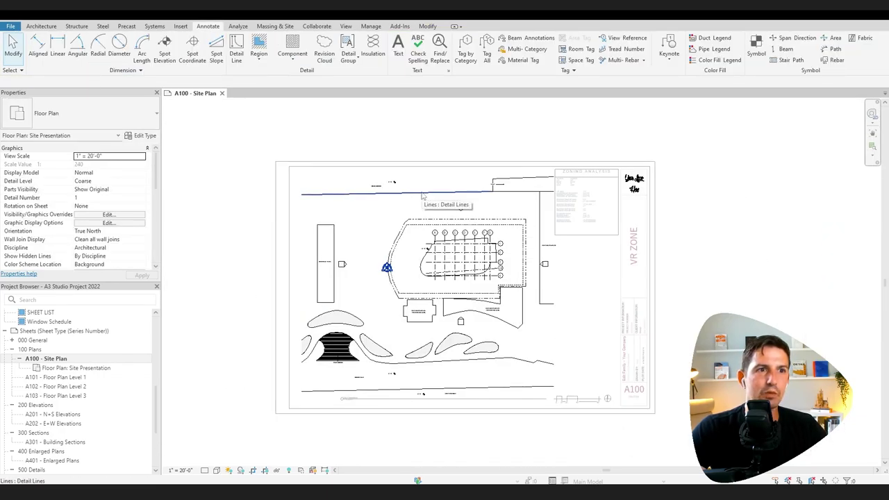
# Examine the hatched landscape areas around the stair access and along the boardwalk in the site plan.
pyautogui.scroll(5, 341, 355)
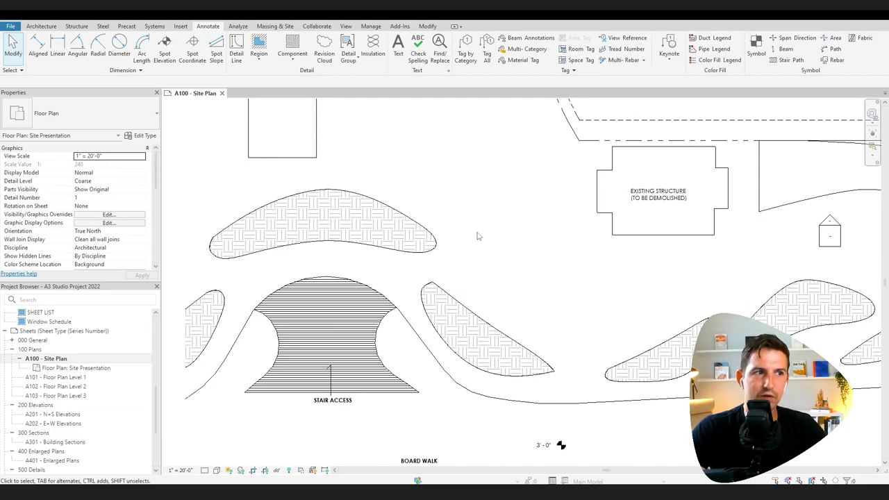
pyautogui.scroll(-3, 477, 236)
pyautogui.scroll(2, 454, 246)
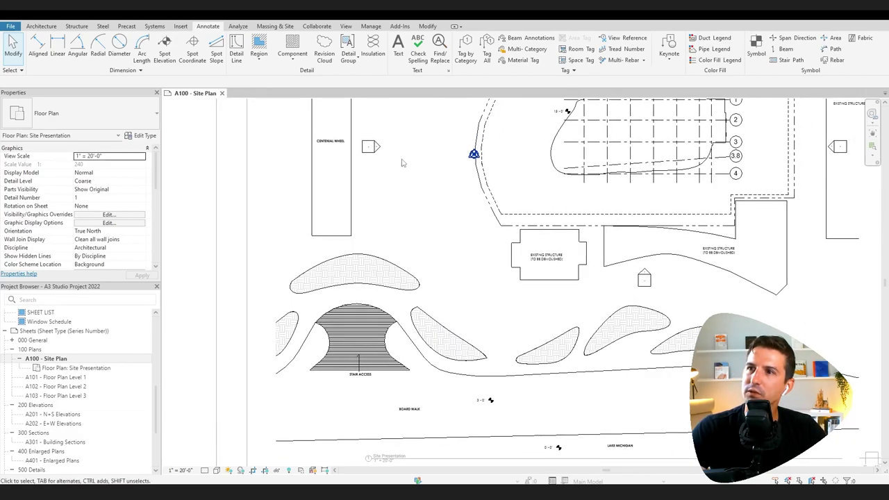
pyautogui.scroll(3, 340, 298)
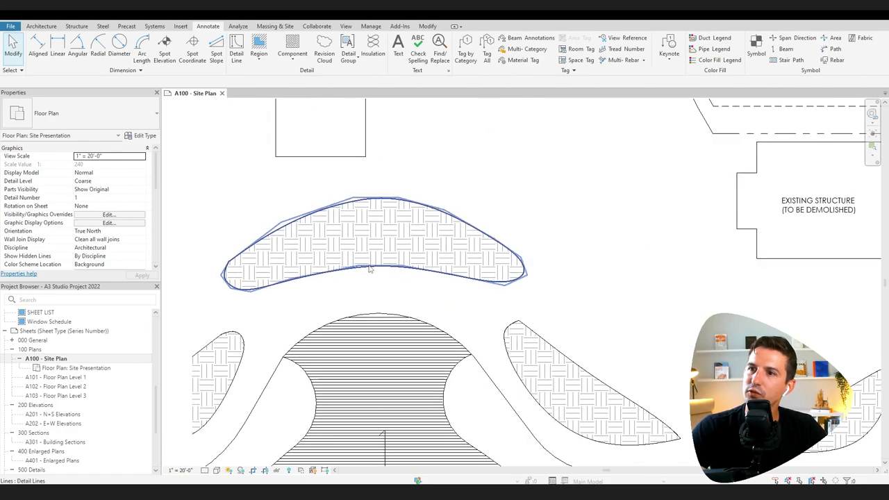
pyautogui.scroll(-5, 527, 340)
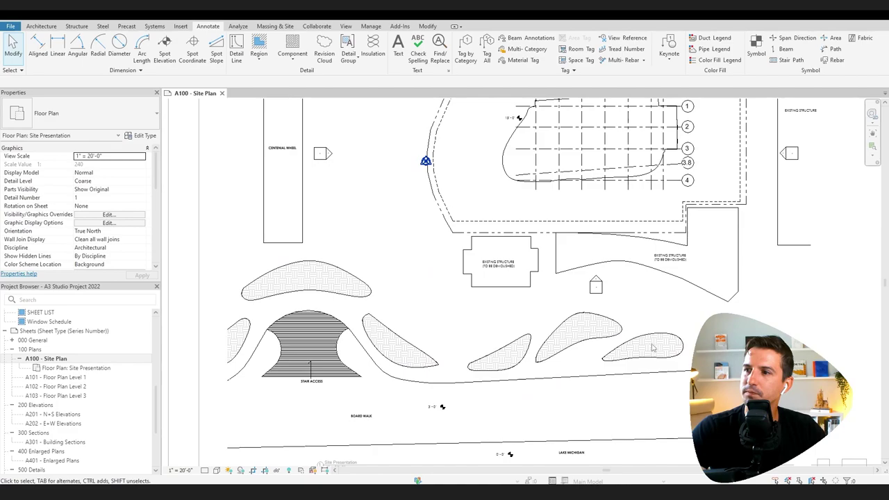
pyautogui.click(650, 336)
pyautogui.press('Escape')
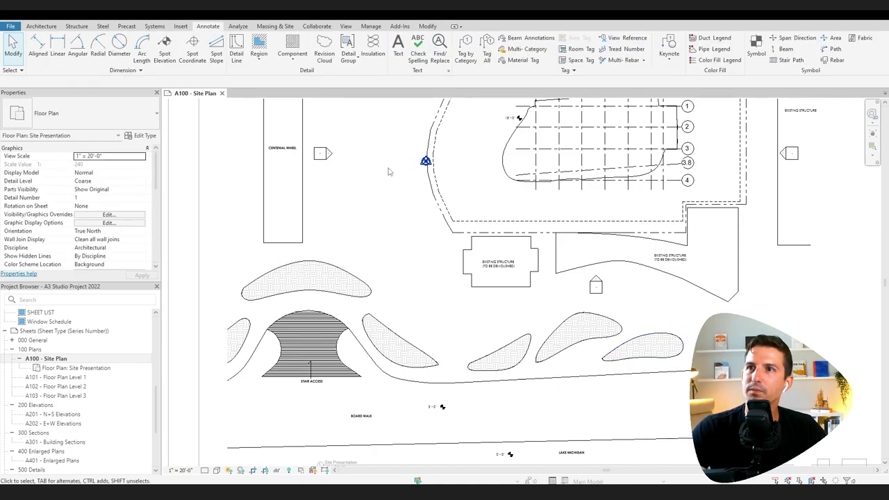
# Start a filled region in the Site Presentation plan and set its type to Earth.
pyautogui.click(259, 49)
pyautogui.click(274, 90)
pyautogui.click(83, 114)
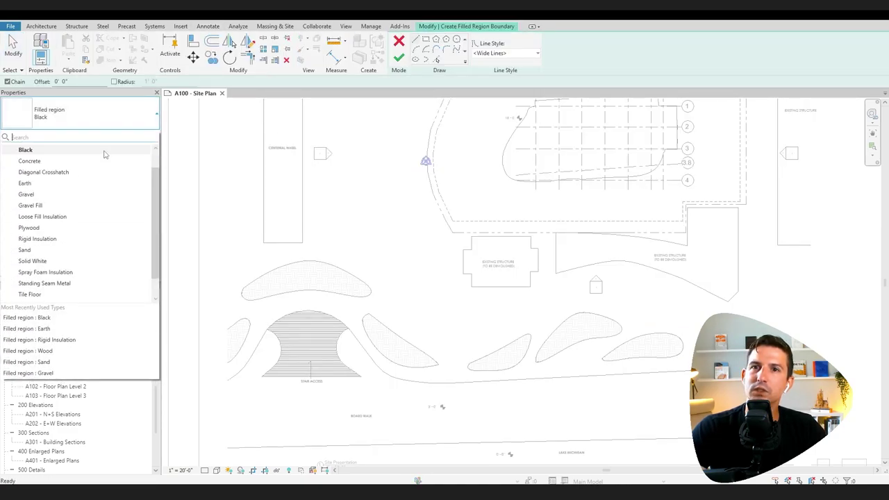
pyautogui.click(25, 183)
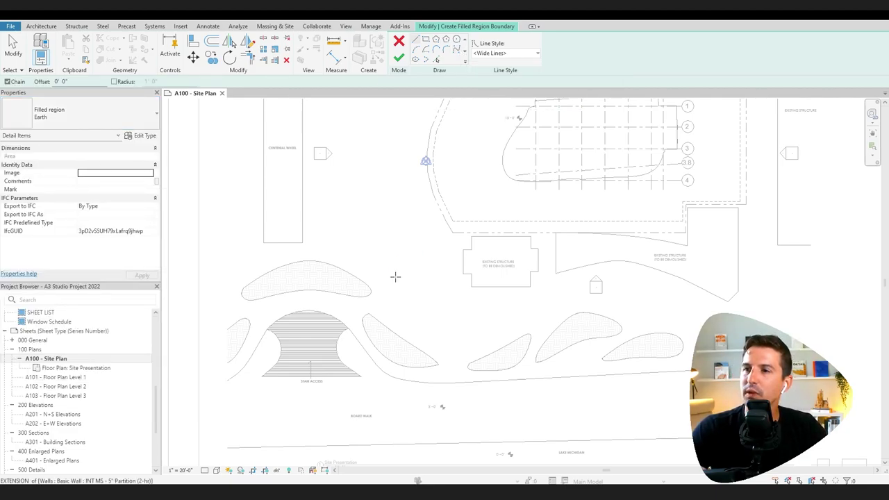
# Sketch a rounded spline boundary for the Earth region in the open area between the Centennial Wheel and the property line.
pyautogui.moveTo(362, 213); pyautogui.dragTo(333, 262, button='middle')
pyautogui.press('s')
pyautogui.press('p')
pyautogui.click(327, 196)
pyautogui.click(335, 228)
pyautogui.click(306, 257)
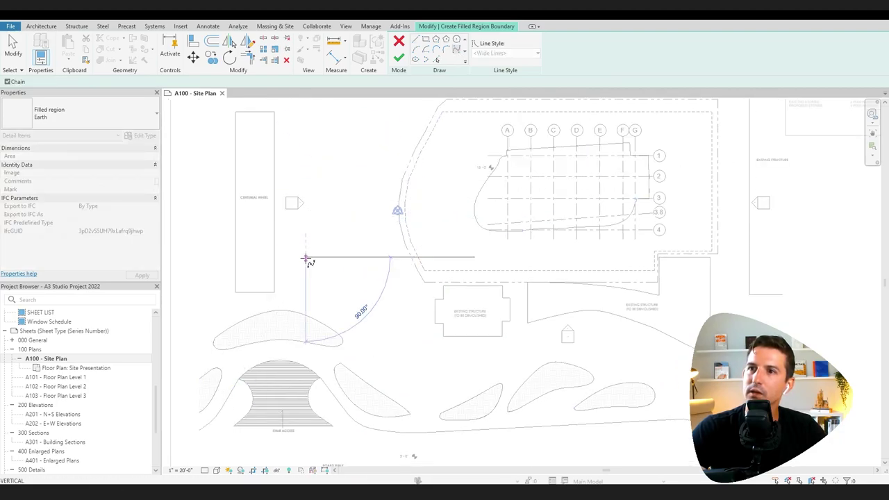
pyautogui.click(342, 276)
pyautogui.click(379, 237)
pyautogui.click(368, 199)
# Draw a short straight line across the gap between the spline's ends and turn on thin line display.
pyautogui.scroll(7, 340, 181)
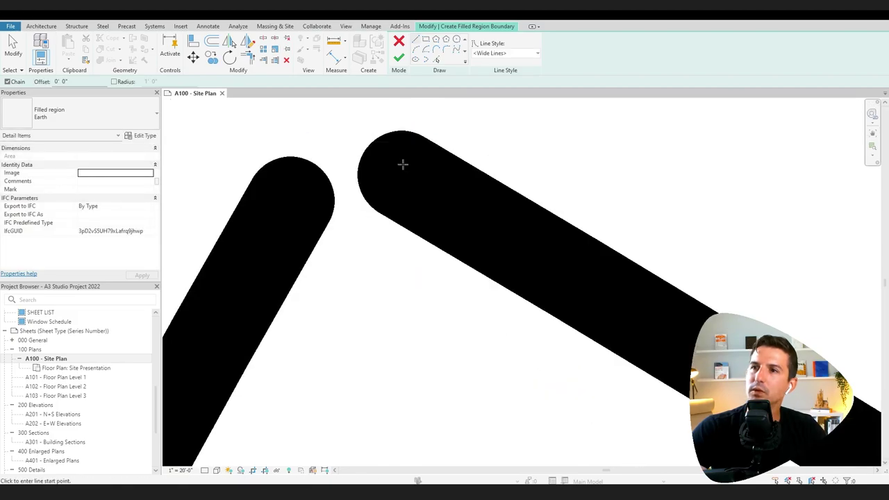
pyautogui.click(407, 164)
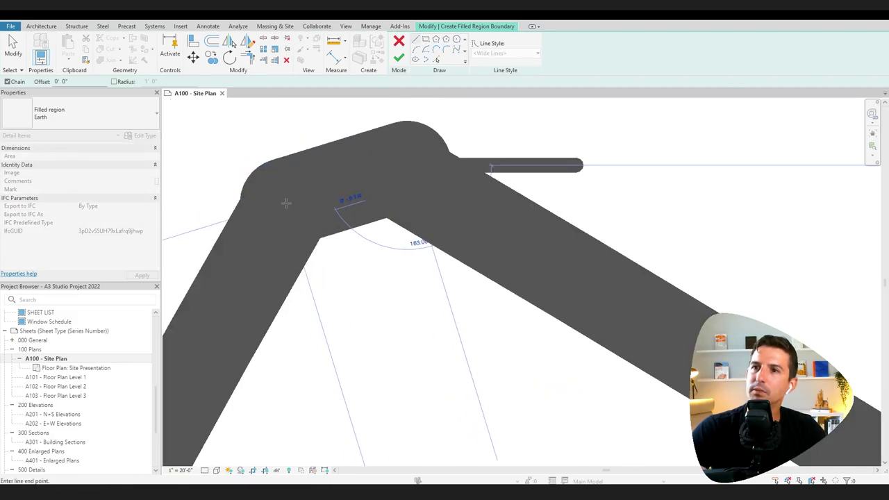
pyautogui.scroll(-5, 388, 166)
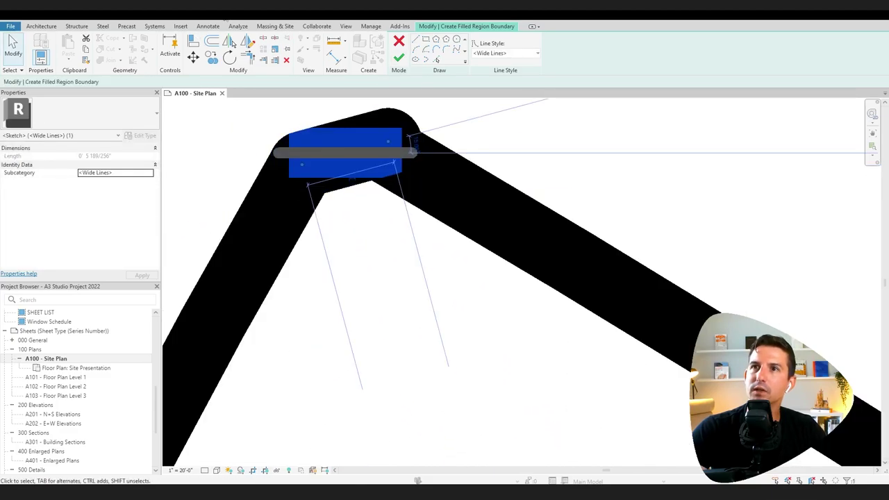
pyautogui.click(226, 19)
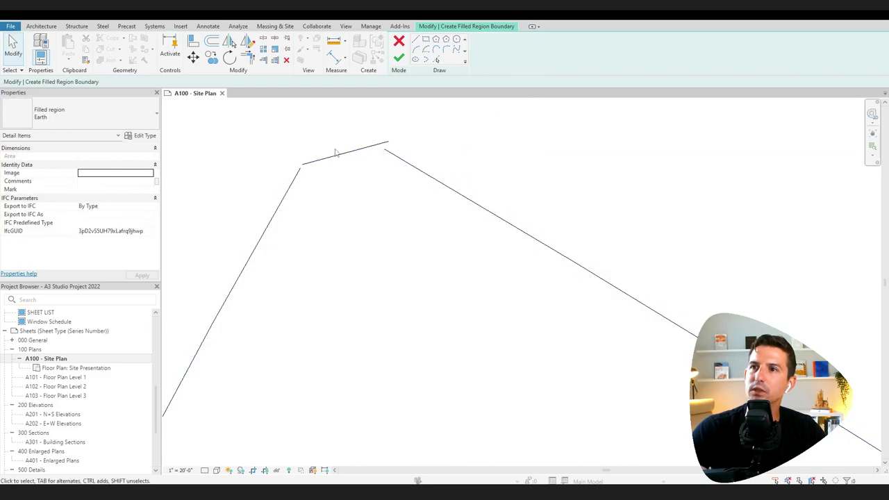
# Join the short closing line to both spline ends and finish the Earth filled region east of the Centennial Wheel.
pyautogui.moveTo(334, 157)
pyautogui.mouseDown()
pyautogui.moveTo(506, 115)
pyautogui.moveTo(496, 132)
pyautogui.mouseUp()
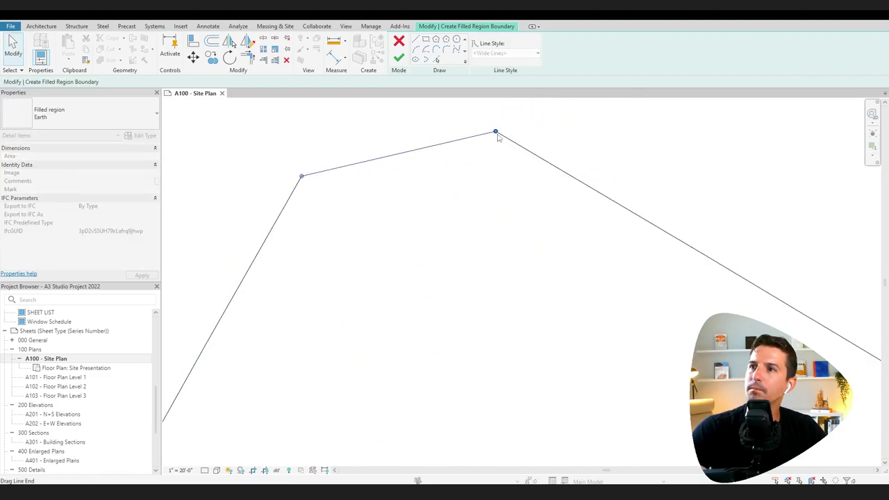
pyautogui.click(399, 58)
pyautogui.scroll(-3, 486, 263)
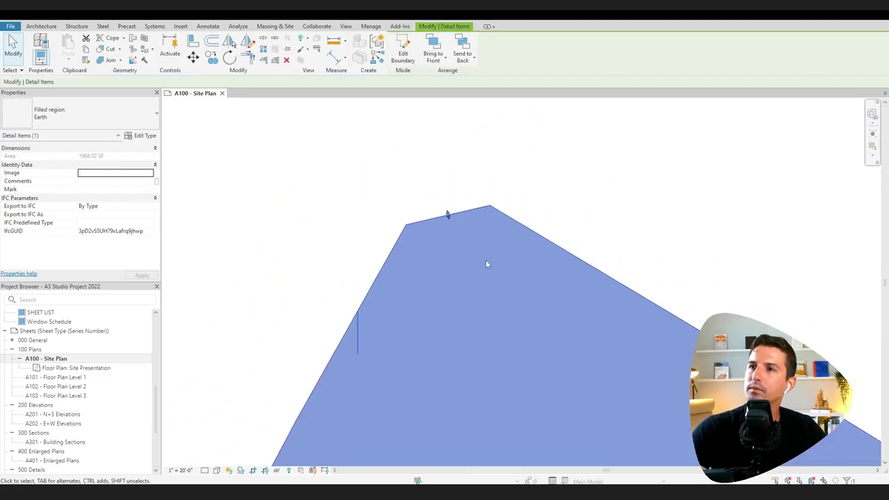
pyautogui.press('Escape')
pyautogui.scroll(-4, 486, 264)
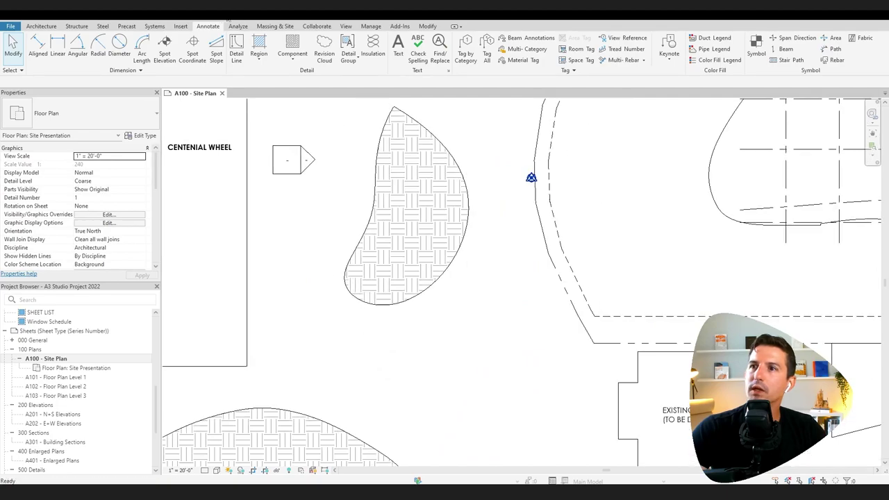
# Inspect the type properties of the sheet's graphic scale and its option for naming a duplicate type.
pyautogui.scroll(-5, 327, 199)
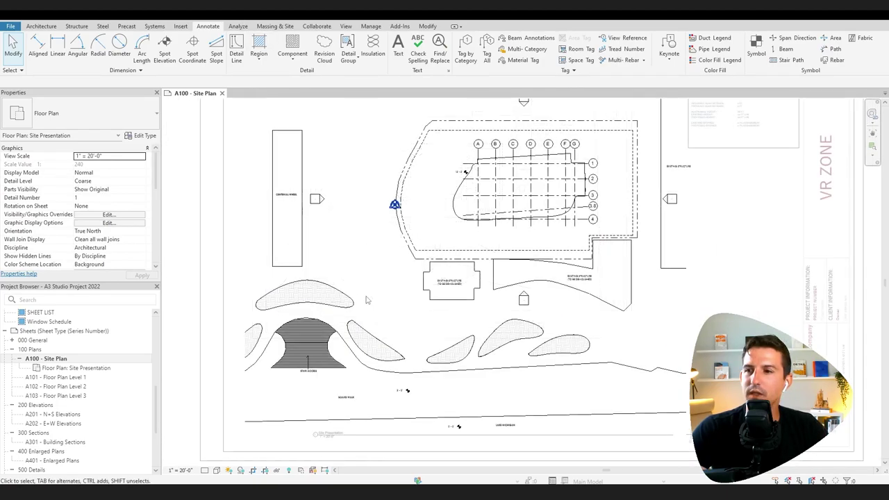
pyautogui.scroll(-2, 367, 300)
pyautogui.scroll(6, 556, 369)
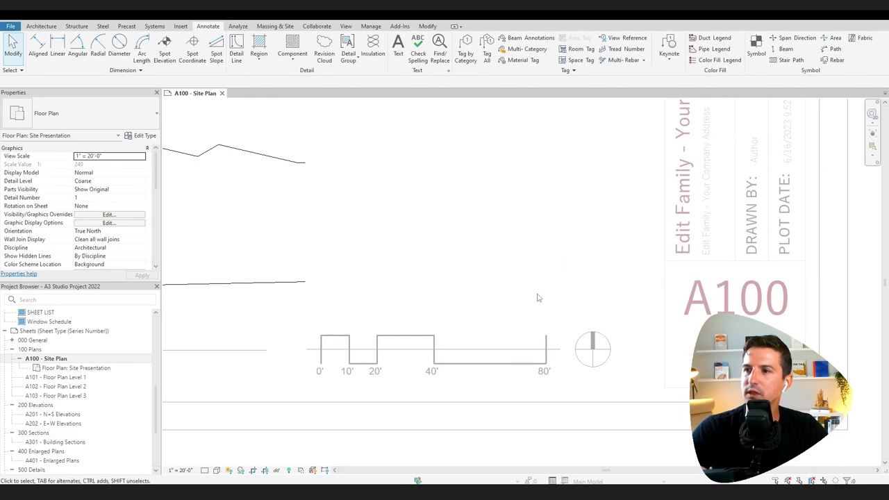
pyautogui.scroll(2, 383, 354)
pyautogui.click(471, 366)
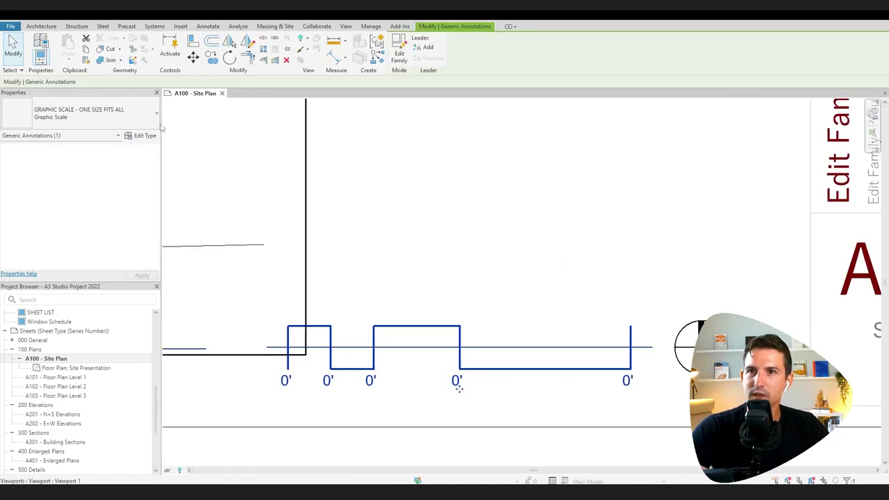
pyautogui.click(142, 136)
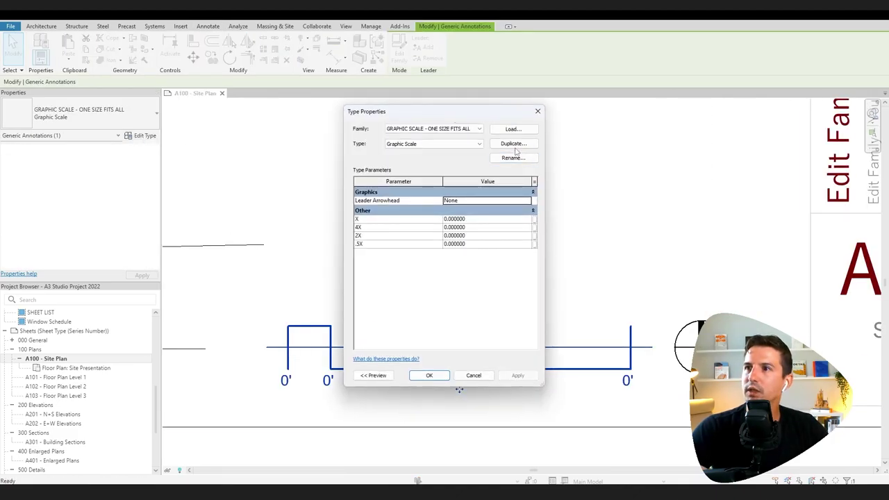
pyautogui.click(513, 144)
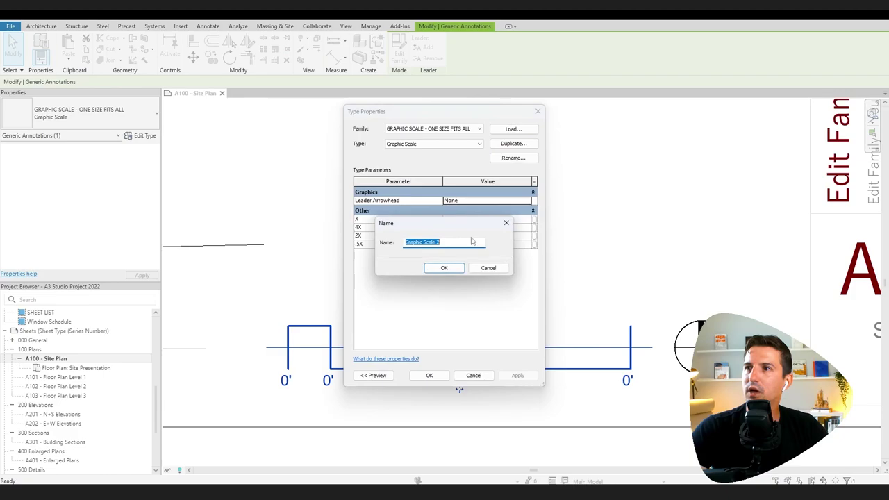
pyautogui.click(444, 268)
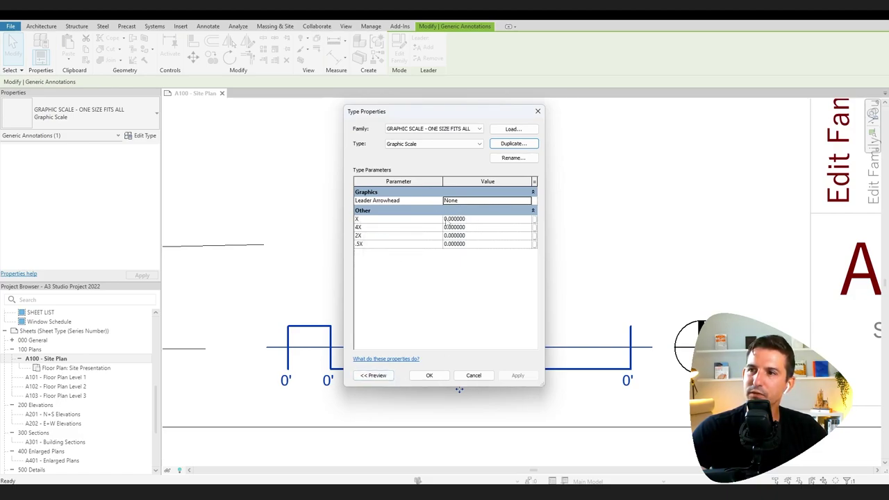
pyautogui.click(474, 375)
# Review the types available for the graphic scale annotation.
pyautogui.click(486, 330)
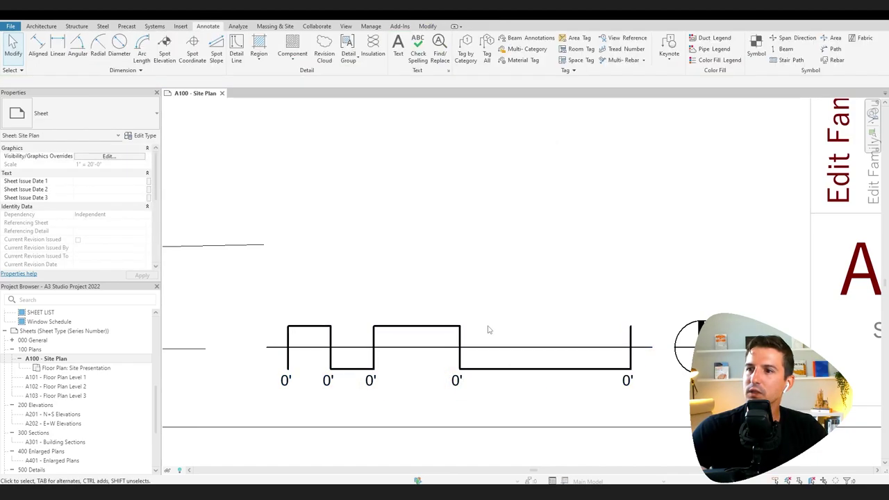
pyautogui.click(457, 375)
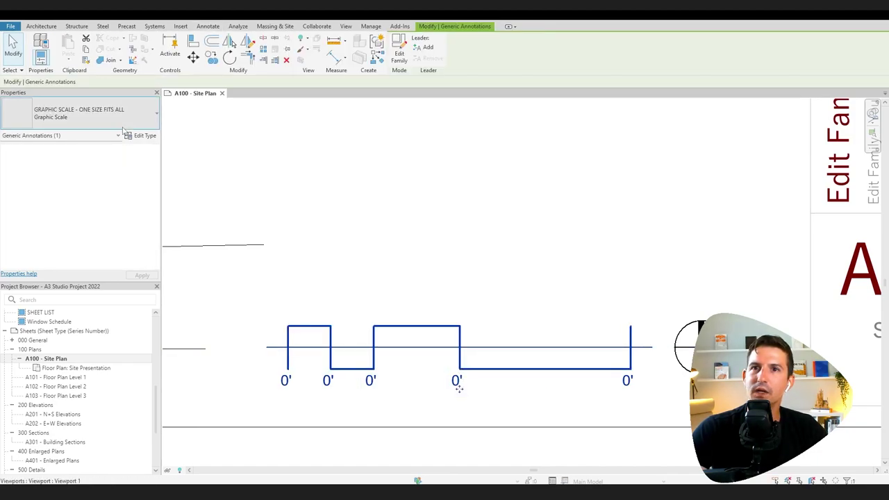
pyautogui.click(104, 115)
pyautogui.click(51, 185)
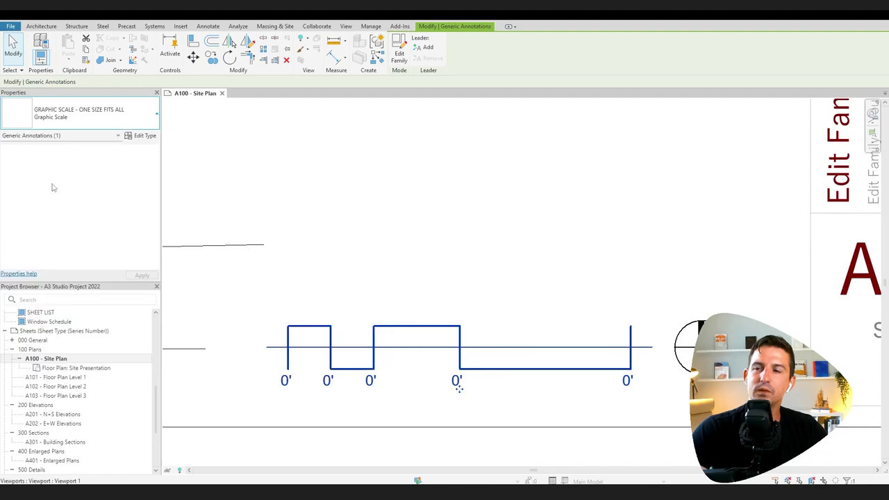
pyautogui.click(545, 276)
# Check the angle property of the rotating north arrow beside the graphic scale on sheet A100.
pyautogui.scroll(-2, 544, 276)
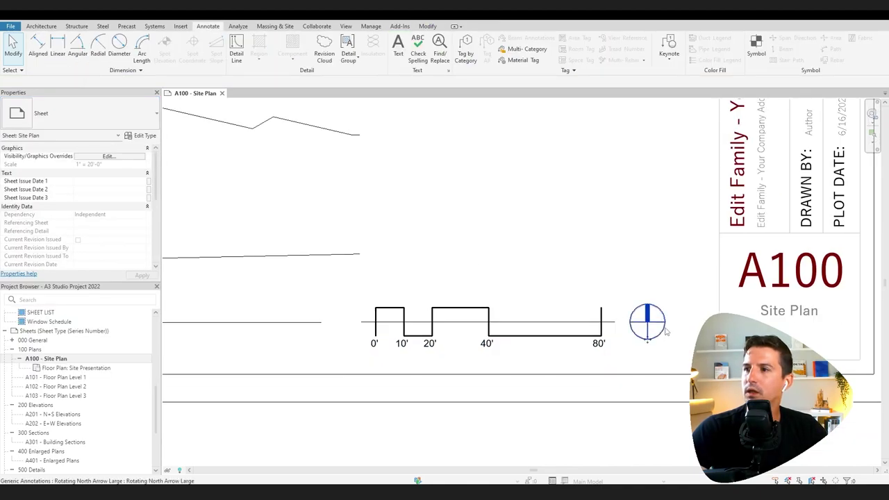
pyautogui.click(647, 321)
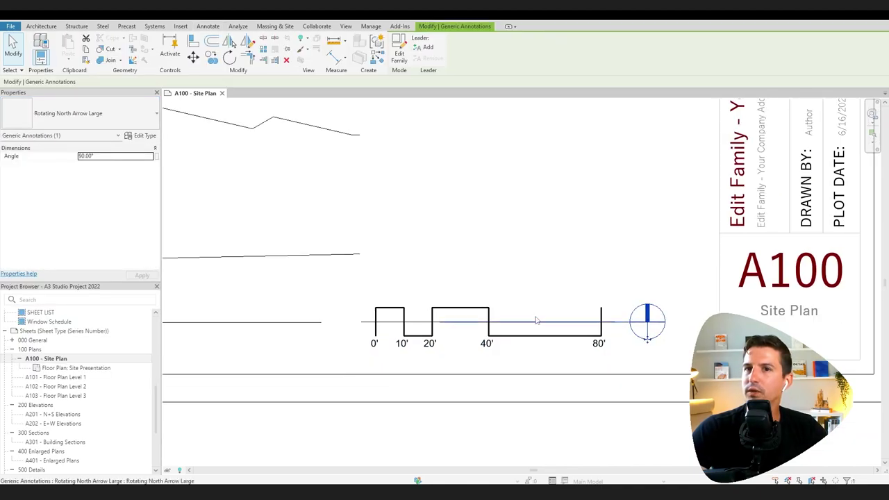
pyautogui.click(516, 213)
pyautogui.scroll(-5, 516, 212)
pyautogui.moveTo(589, 305); pyautogui.dragTo(632, 329, button='middle')
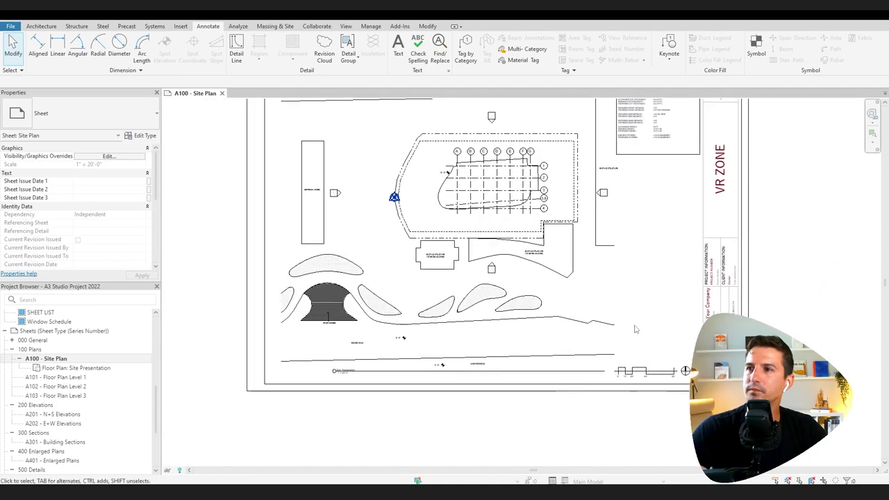
pyautogui.moveTo(617, 292); pyautogui.dragTo(520, 310, button='middle')
pyautogui.click(590, 389)
pyautogui.click(595, 394)
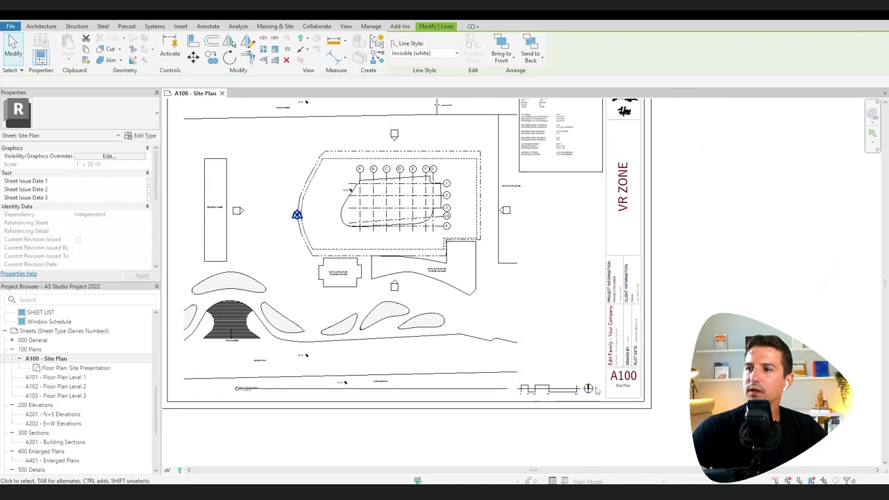
pyautogui.click(589, 389)
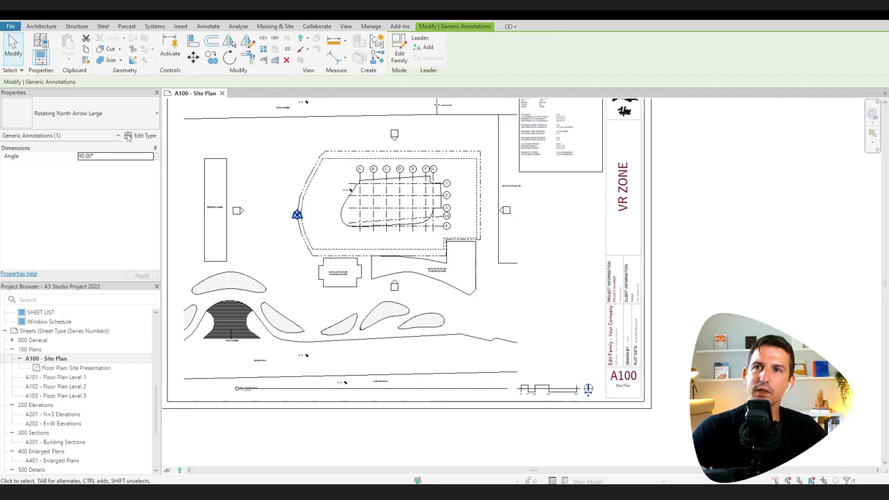
pyautogui.press('Escape')
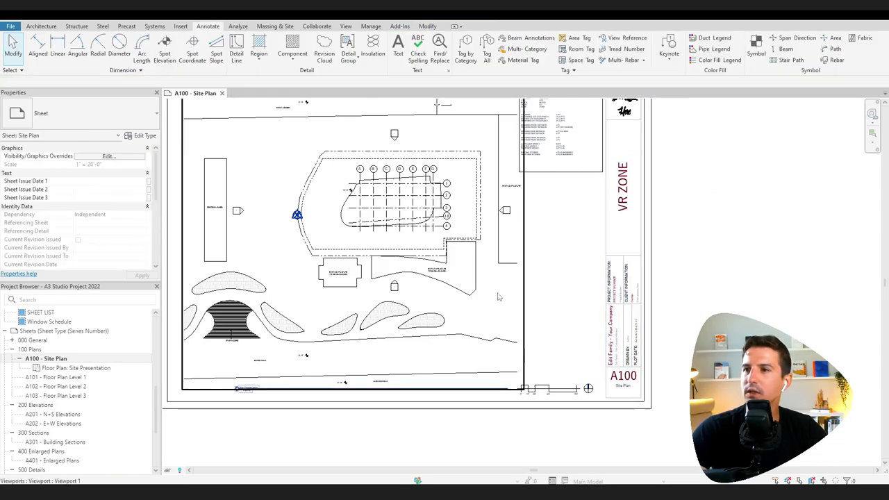
# Activate the Site Presentation viewport on sheet A100 for editing near the existing structure marked for demolition.
pyautogui.scroll(5, 511, 209)
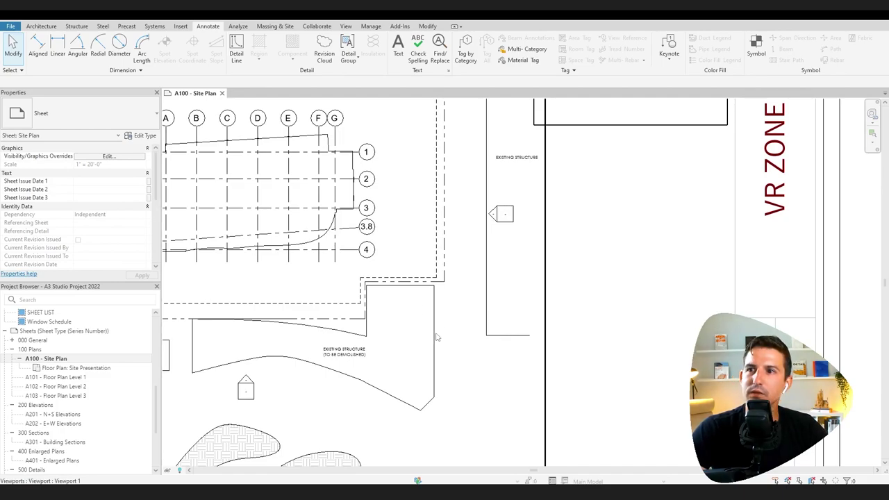
pyautogui.moveTo(365, 348); pyautogui.dragTo(559, 288, button='middle')
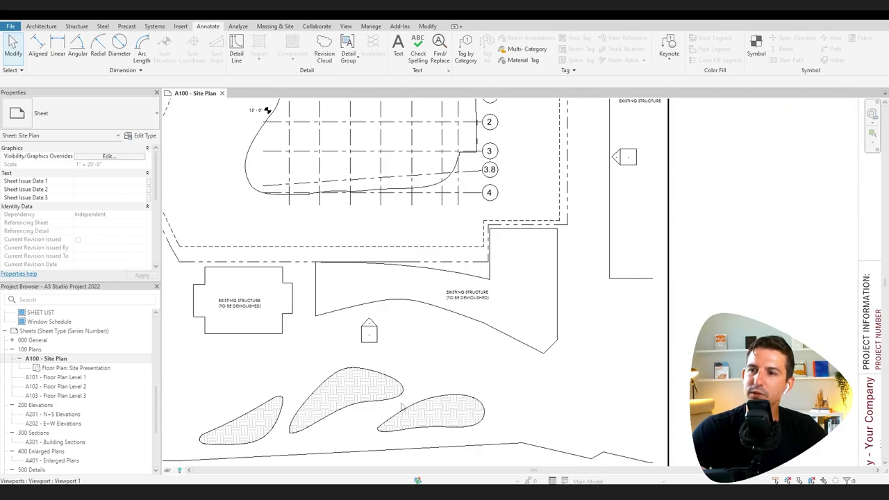
pyautogui.doubleClick(378, 366)
pyautogui.scroll(3, 352, 348)
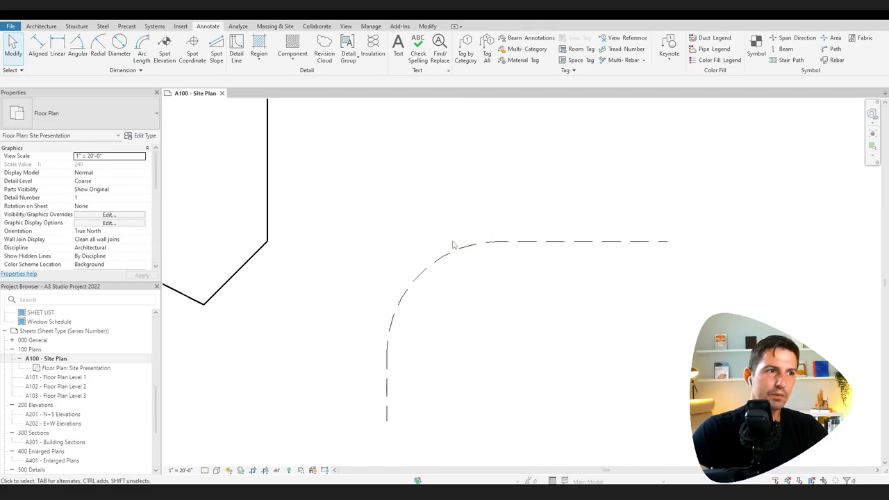
# Delete the straight horizontal segment from the dashed line with the rounded corner and undo the recent line edits.
pyautogui.scroll(-2, 434, 242)
pyautogui.click(497, 241)
pyautogui.press('Delete')
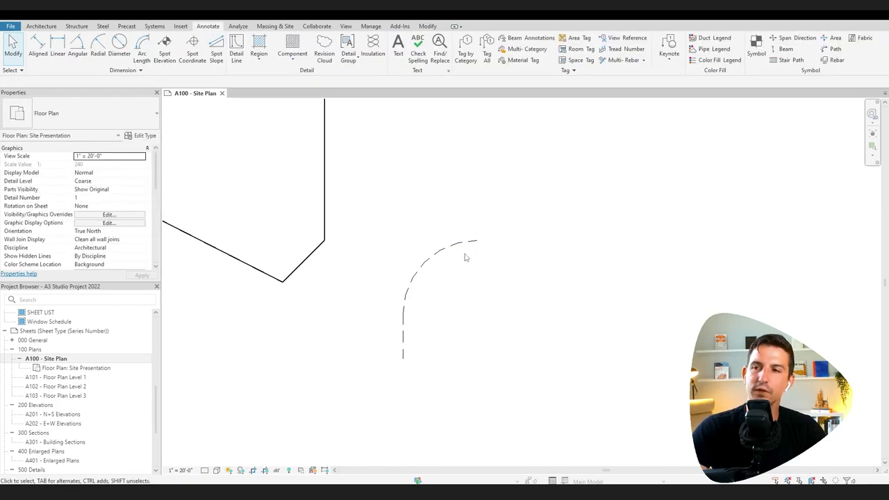
pyautogui.hotkey('ctrl', 'z')
pyautogui.hotkey('ctrl', 'z')
pyautogui.scroll(-5, 471, 276)
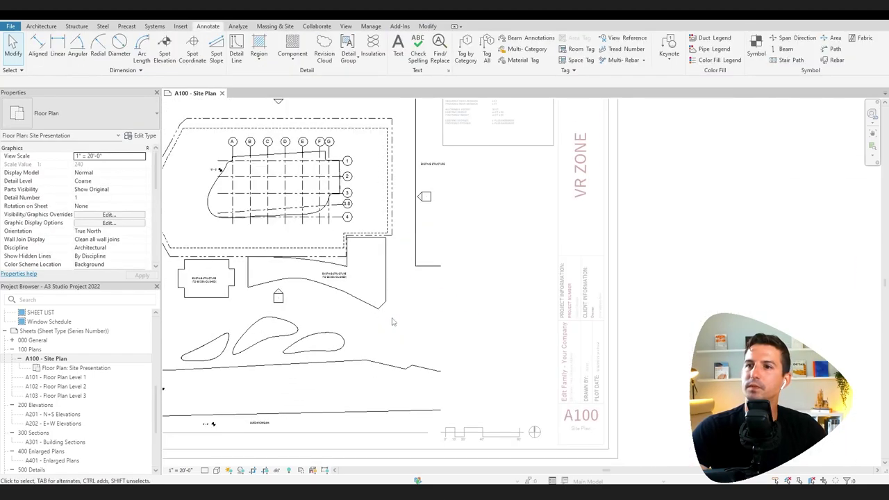
# Start placing a component, search the types for parking, and choose Parking Space 9' x 18' - 90 deg.
pyautogui.click(372, 26)
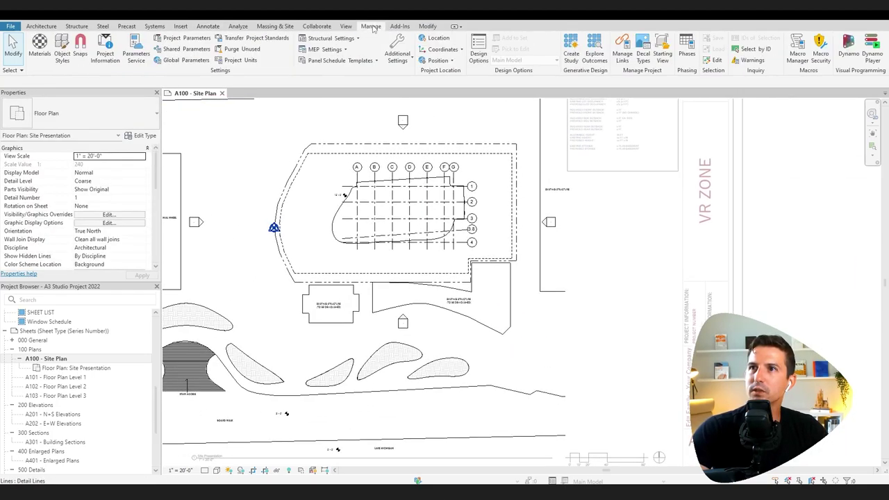
pyautogui.click(279, 28)
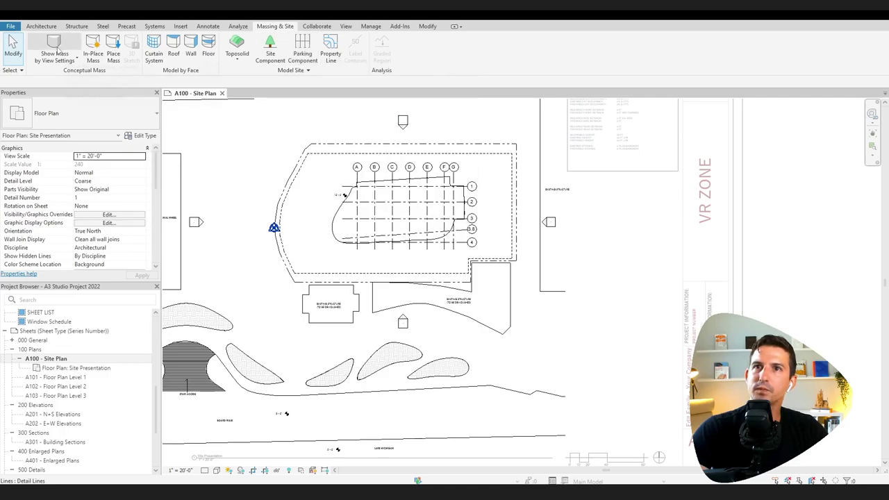
pyautogui.click(42, 28)
pyautogui.click(109, 55)
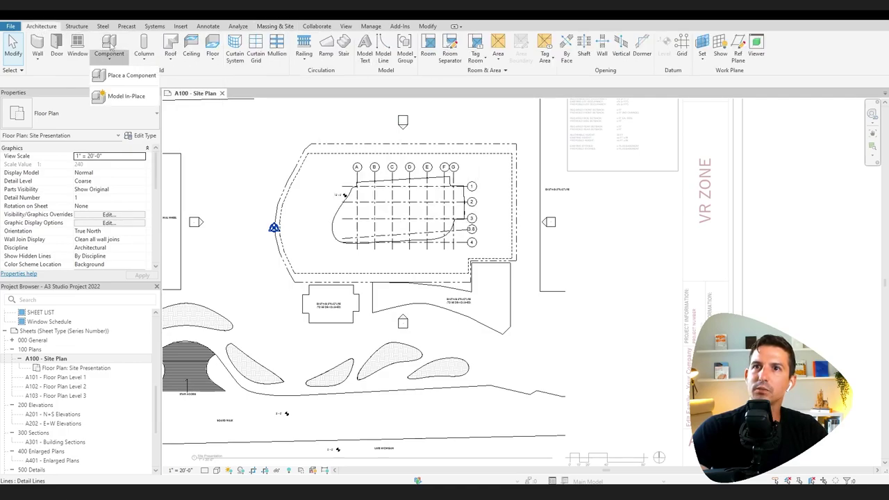
pyautogui.click(111, 46)
pyautogui.click(90, 113)
pyautogui.write('parking')
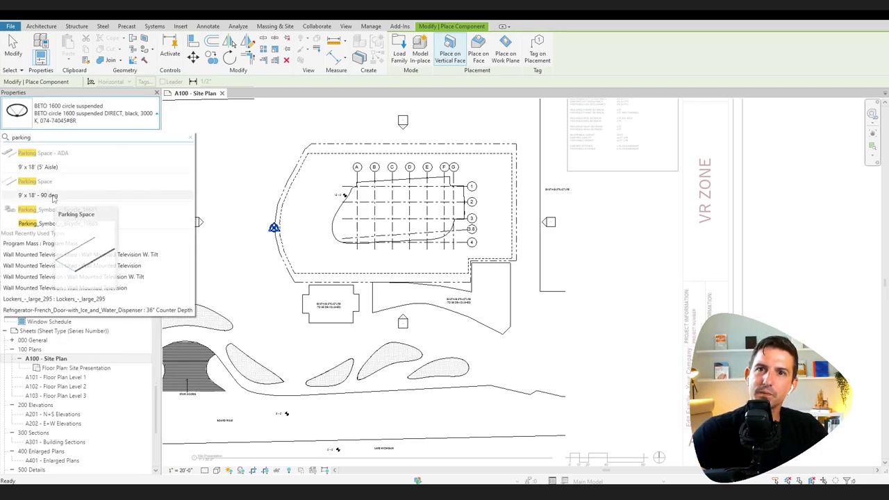
pyautogui.click(54, 197)
# Place one upright 9' x 18' parking space about 28' below the eastern existing structure's lower corner.
pyautogui.scroll(3, 556, 347)
pyautogui.scroll(5, 490, 283)
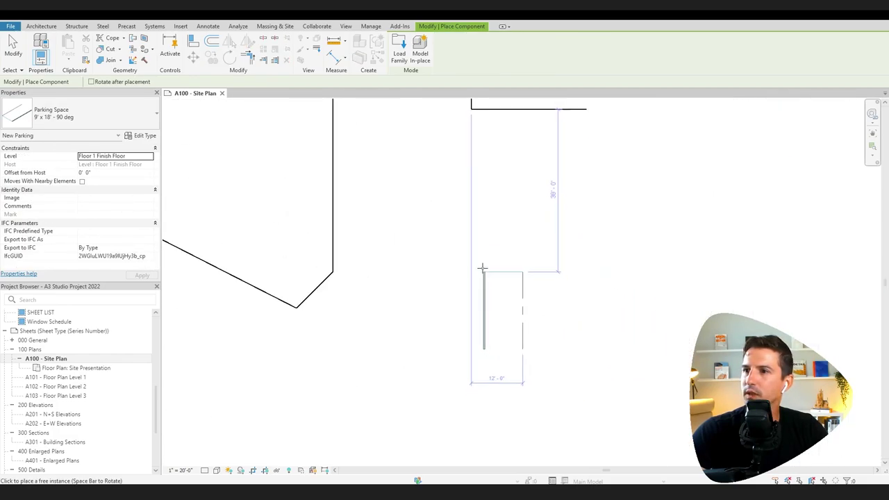
pyautogui.press('space')
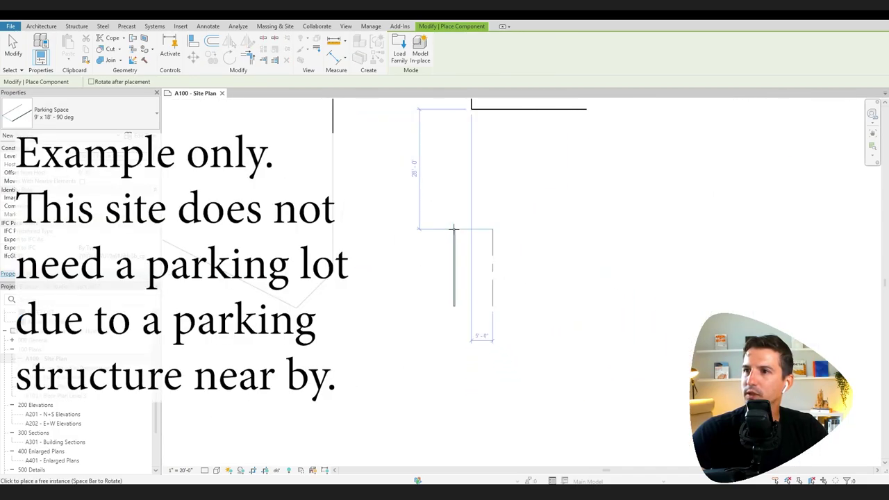
pyautogui.press('Escape')
# Rotate the placed parking space slightly counterclockwise about its center.
pyautogui.click(453, 250)
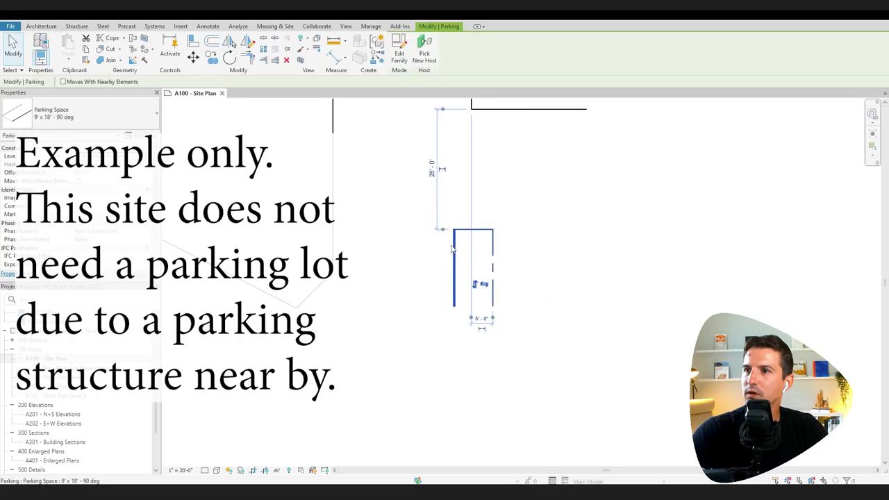
pyautogui.click(229, 58)
pyautogui.click(536, 275)
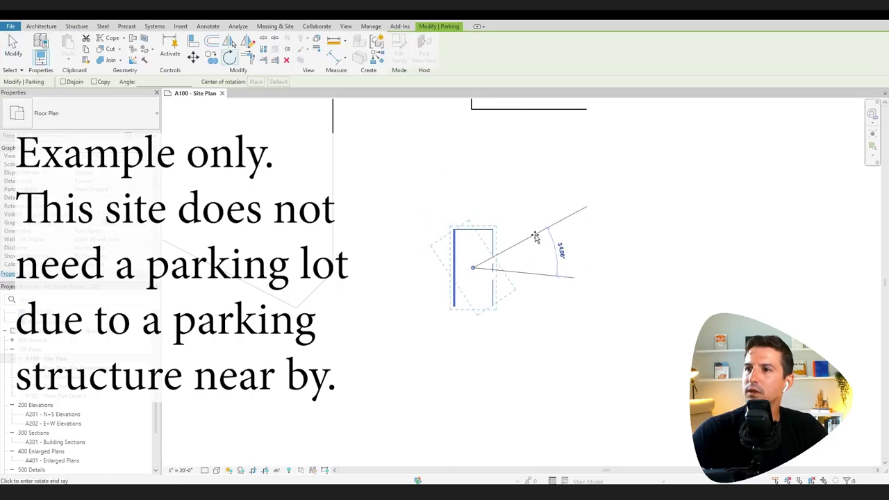
pyautogui.click(535, 238)
pyautogui.press('Escape')
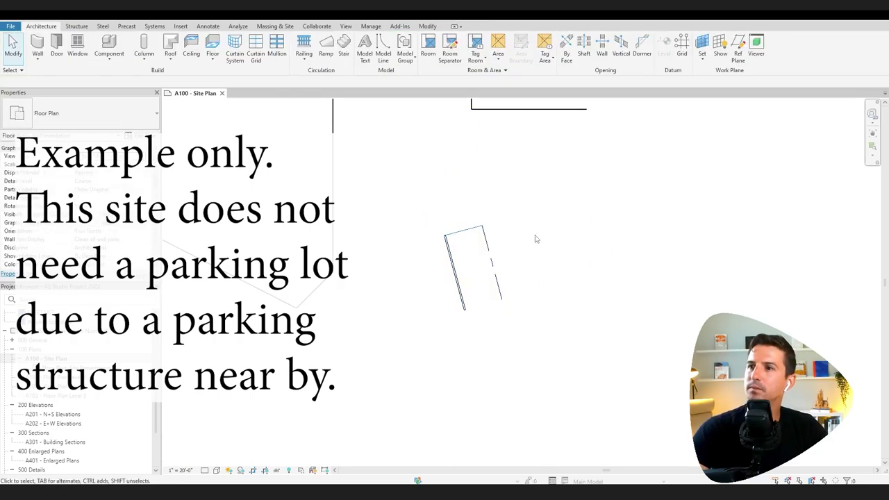
# Create a grouped linear array of the rotated parking space toward the east, with 2 items spaced to the 2nd.
pyautogui.click(495, 251)
pyautogui.click(270, 59)
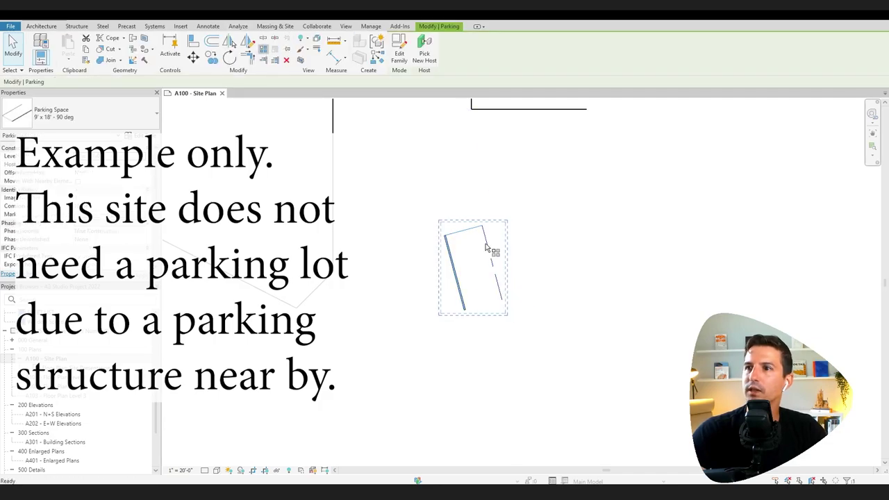
pyautogui.click(455, 240)
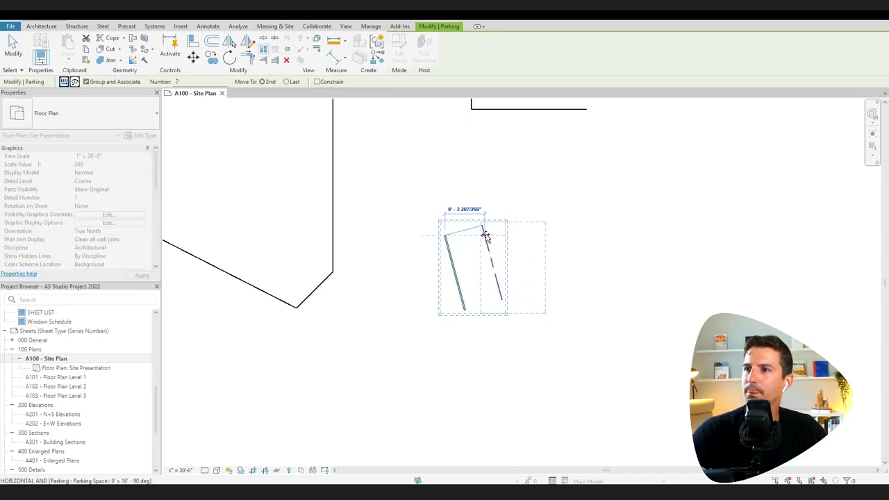
pyautogui.click(517, 243)
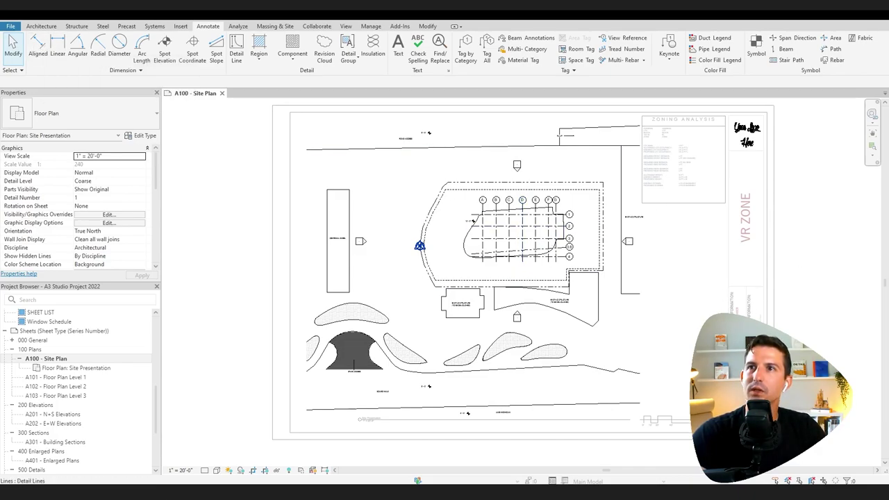
# Start an aligned dimension string east of the building, picking the north road line, the northern property line and the northern setback line.
pyautogui.click(38, 45)
pyautogui.scroll(3, 578, 259)
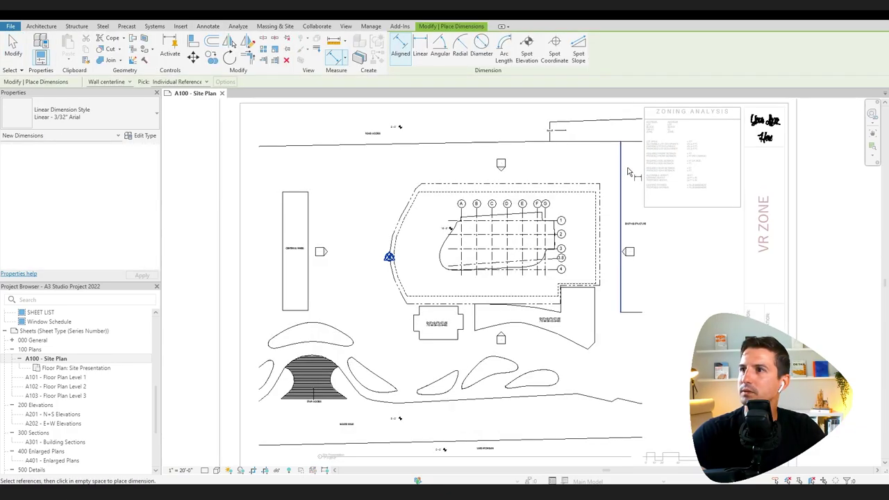
pyautogui.moveTo(578, 258); pyautogui.dragTo(572, 273, button='middle')
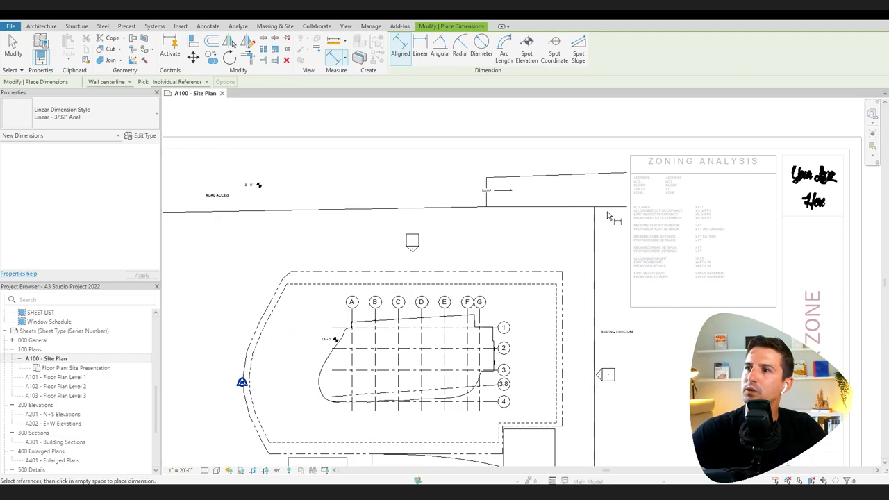
pyautogui.click(560, 207)
pyautogui.click(562, 271)
pyautogui.scroll(3, 583, 334)
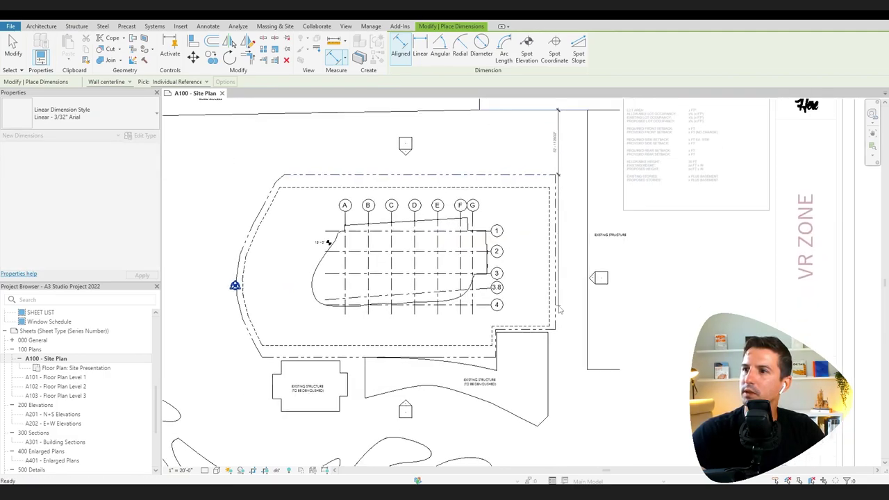
pyautogui.scroll(-4, 537, 195)
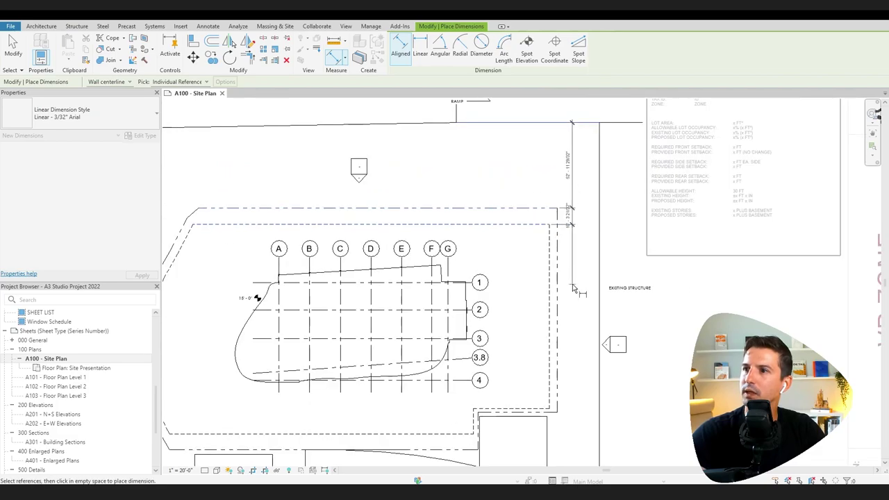
# Extend the string south through the southern setback and property lines to the boardwalk edge, and place it along the site's east side.
pyautogui.click(555, 398)
pyautogui.scroll(2, 558, 392)
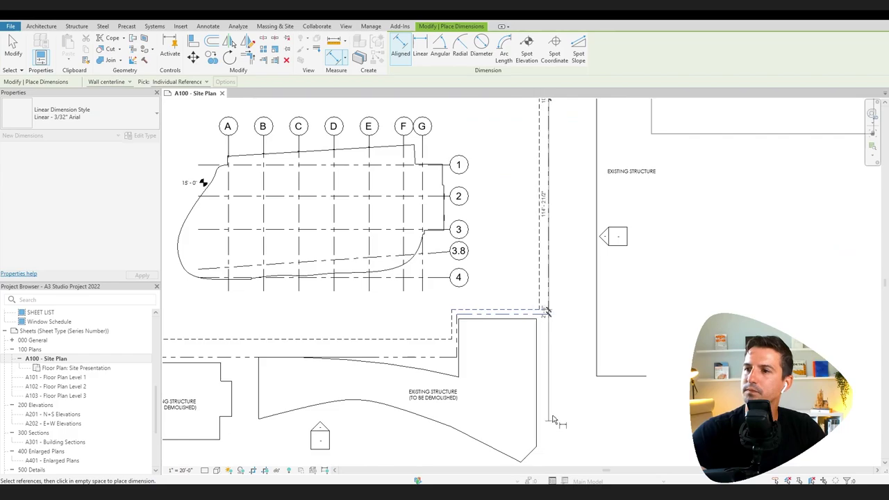
pyautogui.moveTo(554, 417); pyautogui.dragTo(575, 313, button='middle')
pyautogui.moveTo(591, 378); pyautogui.dragTo(552, 276, button='middle')
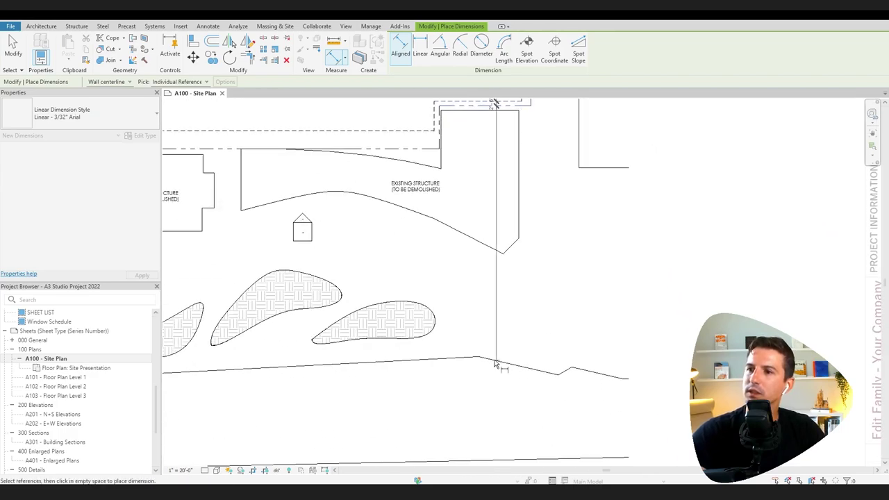
pyautogui.scroll(-1, 549, 343)
pyautogui.scroll(-4, 550, 343)
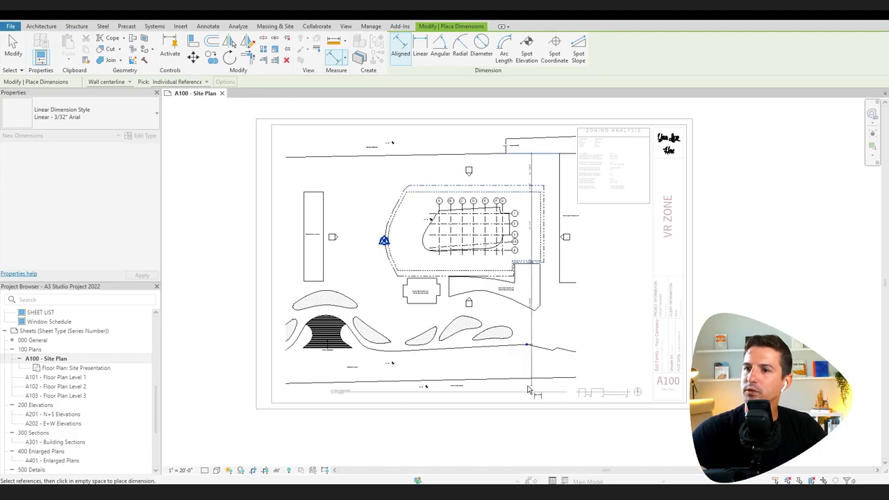
pyautogui.scroll(3, 528, 386)
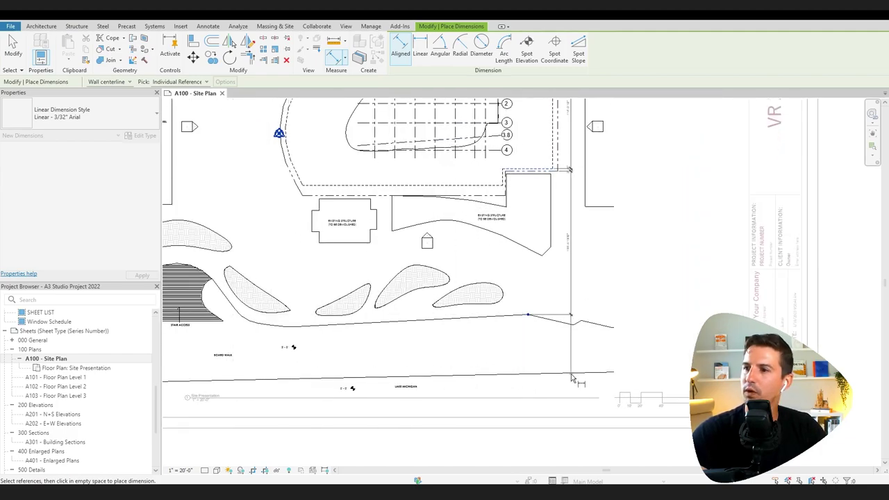
pyautogui.scroll(3, 577, 376)
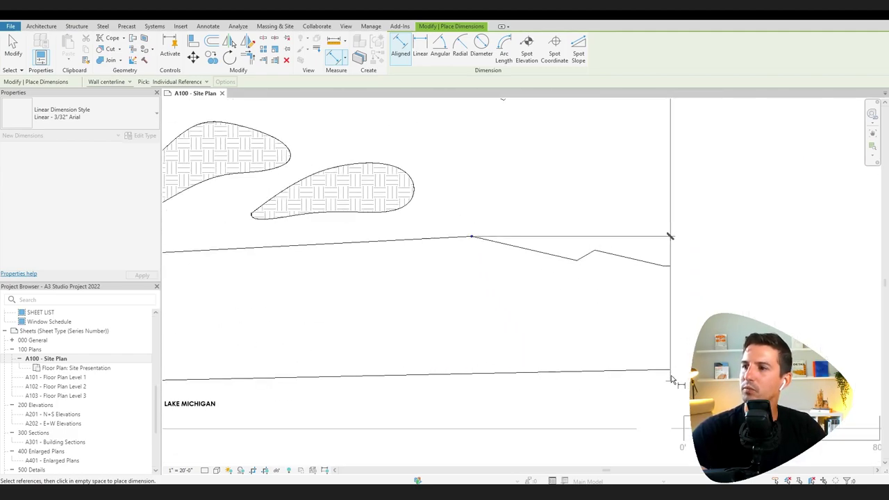
pyautogui.click(632, 391)
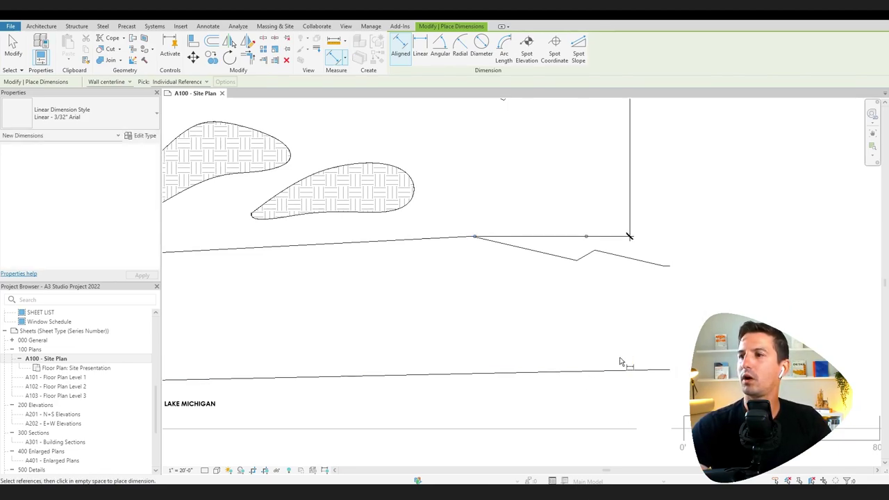
pyautogui.press('Escape')
pyautogui.press('Escape')
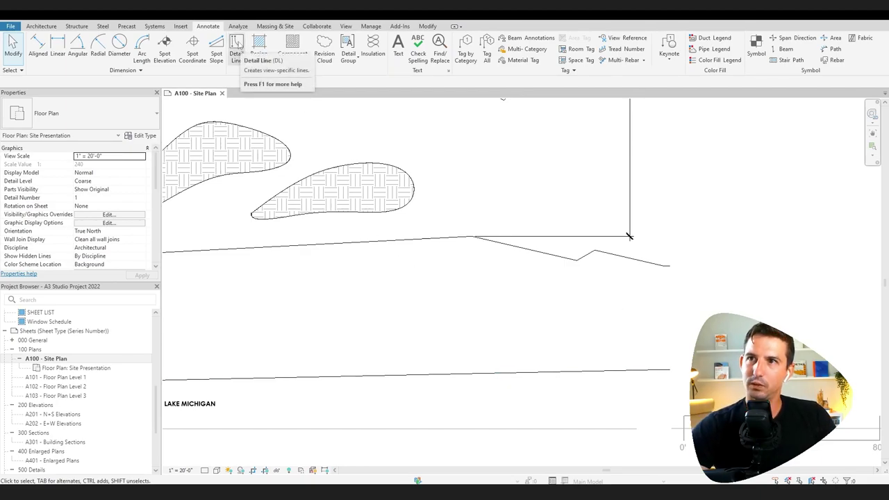
# Draw a detail line in the Invisible (white) style at the eastern end of the Lake Michigan shoreline.
pyautogui.click(240, 46)
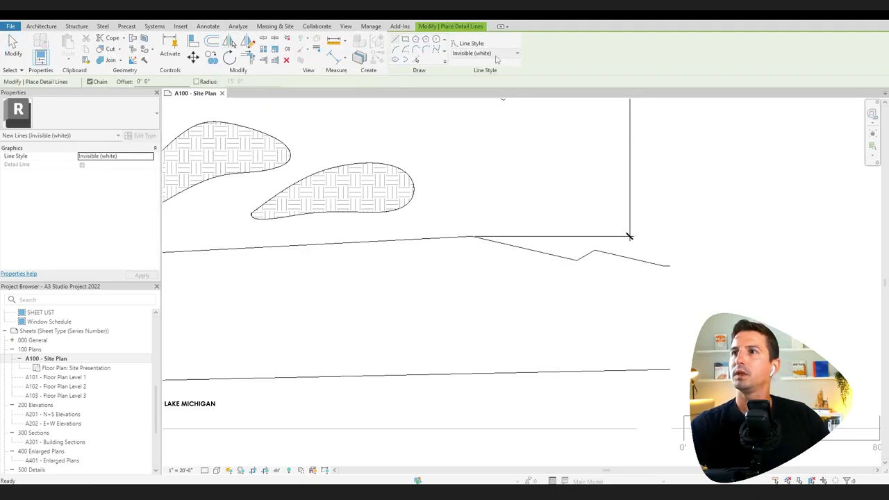
pyautogui.click(496, 56)
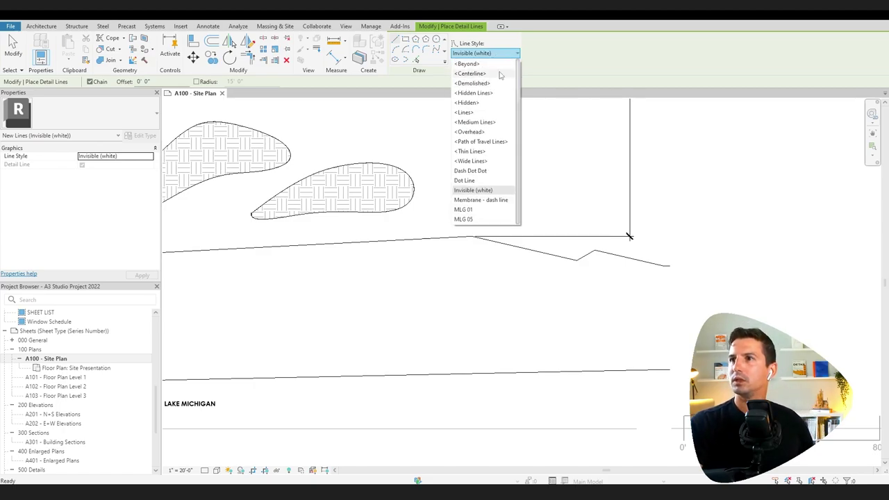
pyautogui.click(671, 174)
pyautogui.scroll(-2, 671, 174)
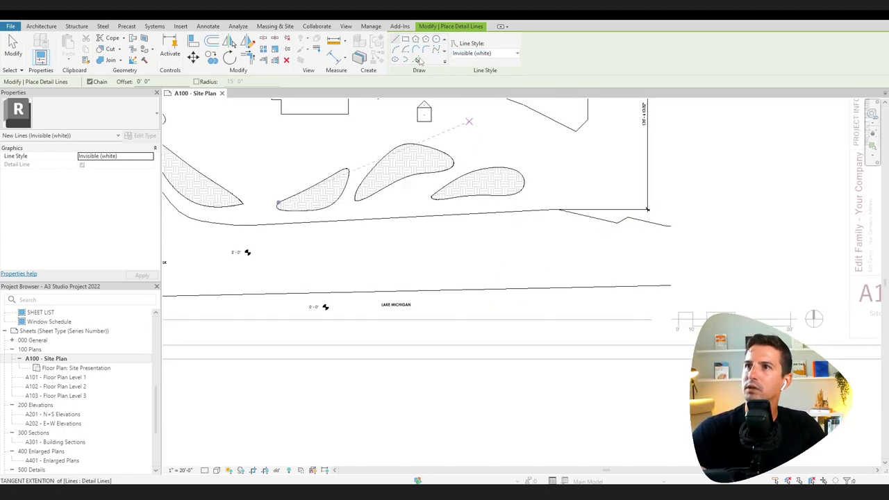
pyautogui.click(535, 290)
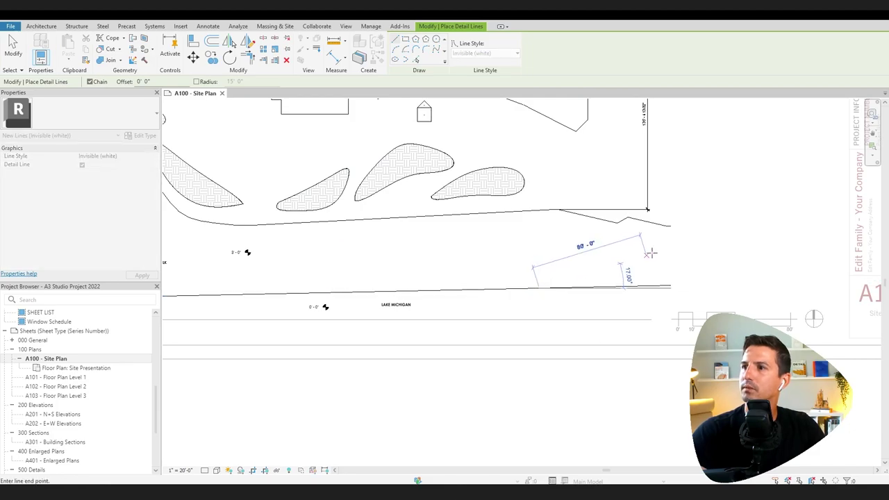
pyautogui.scroll(2, 648, 252)
pyautogui.press('Escape')
pyautogui.press('Escape')
# Edit the eastern dimension string's witness lines to add the end of the Lake Michigan shoreline.
pyautogui.click(653, 175)
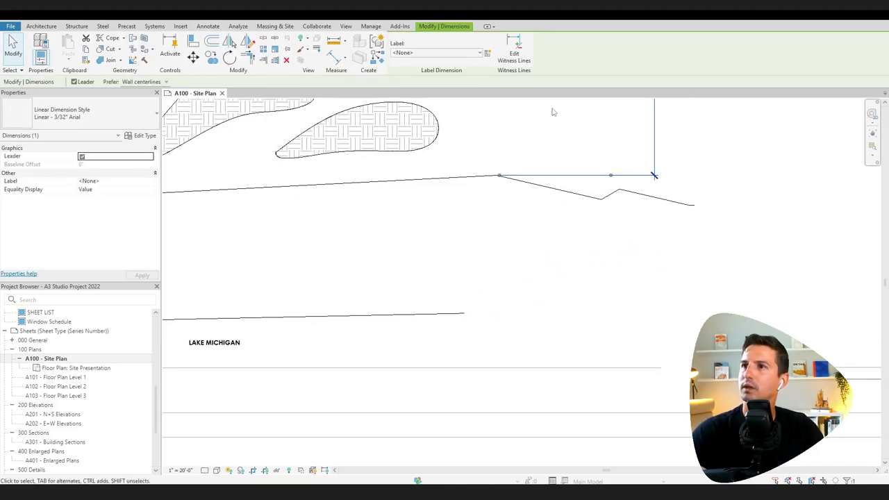
pyautogui.click(514, 46)
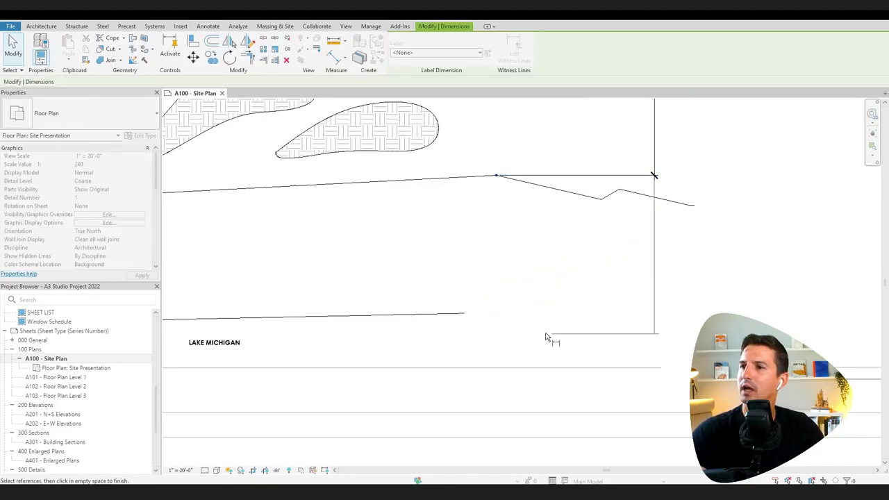
pyautogui.click(466, 314)
pyautogui.click(638, 345)
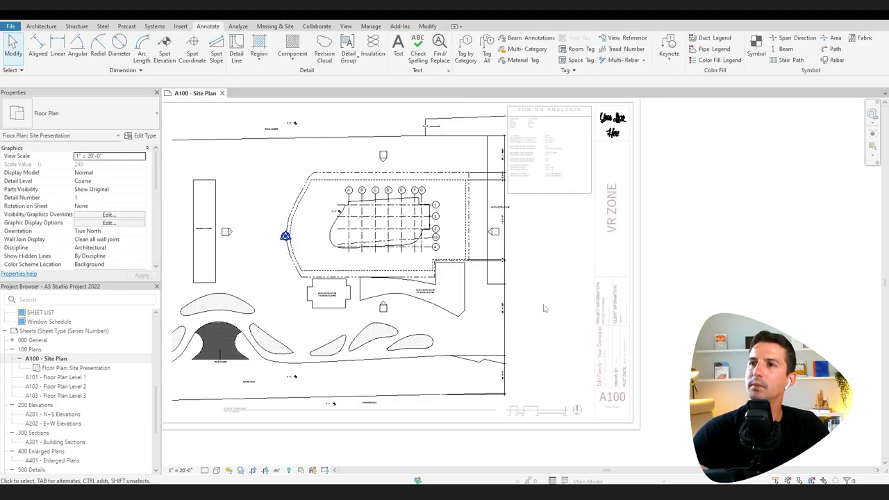
# Place an aligned dimension string from the Centennial Wheel through the western property and setback lines to grid A.
pyautogui.moveTo(268, 249); pyautogui.dragTo(325, 254, button='middle')
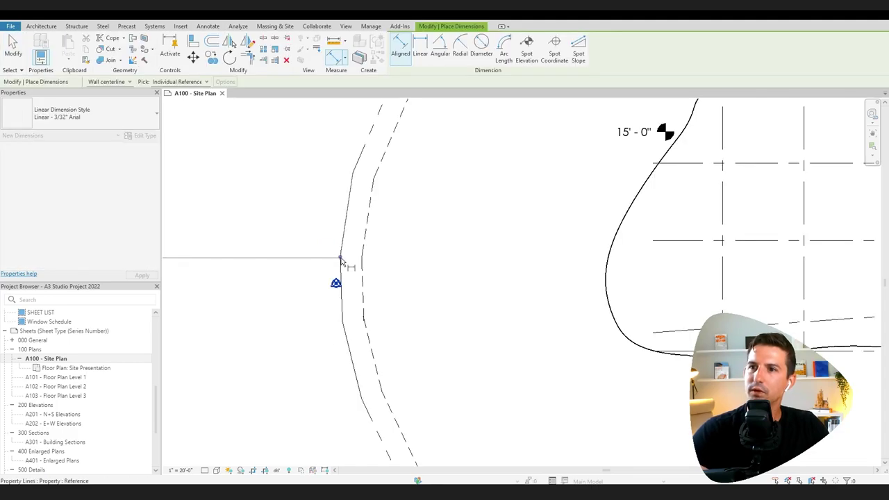
pyautogui.click(341, 259)
pyautogui.scroll(-3, 363, 255)
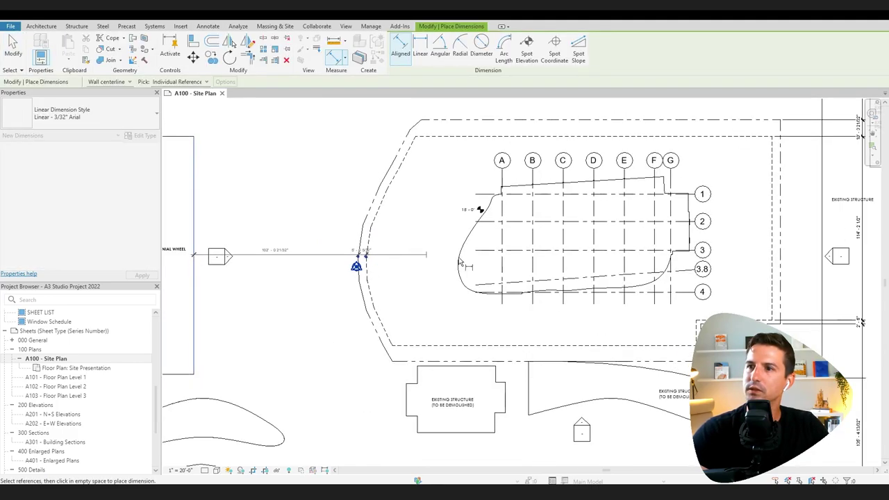
pyautogui.scroll(5, 458, 264)
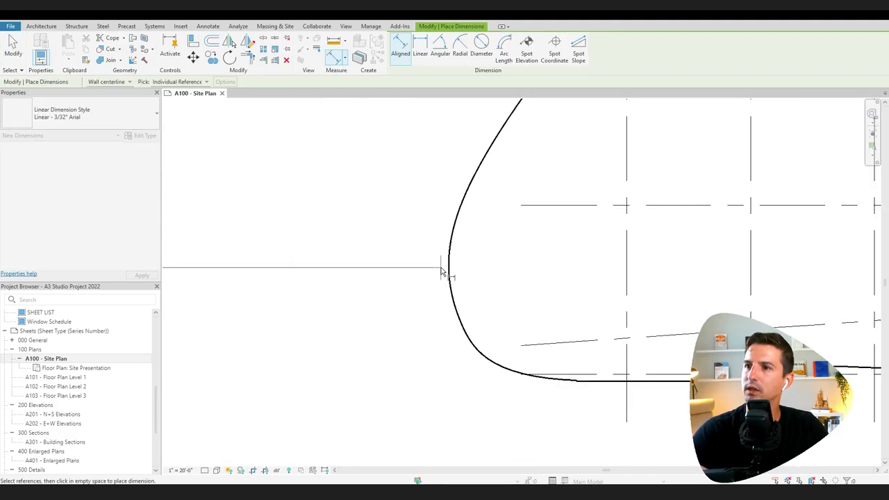
pyautogui.click(450, 269)
pyautogui.scroll(-4, 451, 271)
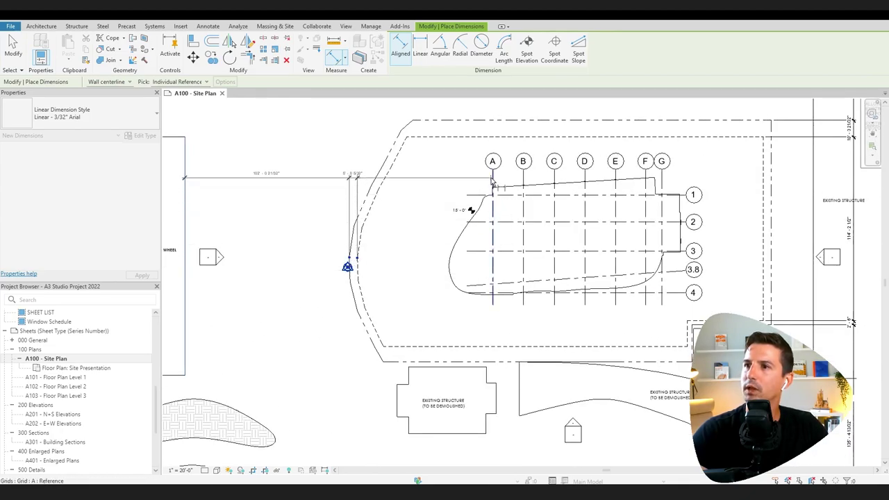
# Add an aligned dimension from the northern property line to grid 1, west of the building.
pyautogui.scroll(5, 495, 197)
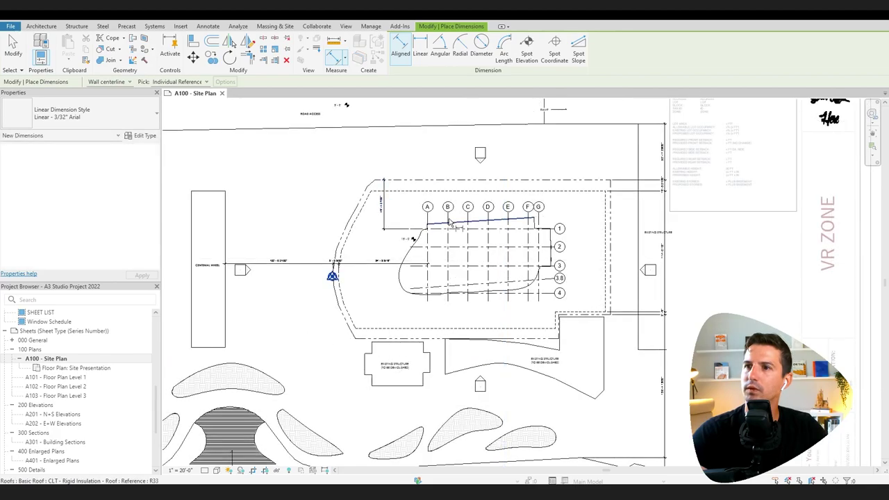
pyautogui.press('Escape')
pyautogui.press('Escape')
# Examine the placed dimensions and the spot elevation marks at the building, boardwalk and lake on the site plan.
pyautogui.scroll(2, 401, 224)
pyautogui.scroll(1, 402, 224)
pyautogui.scroll(-1, 435, 241)
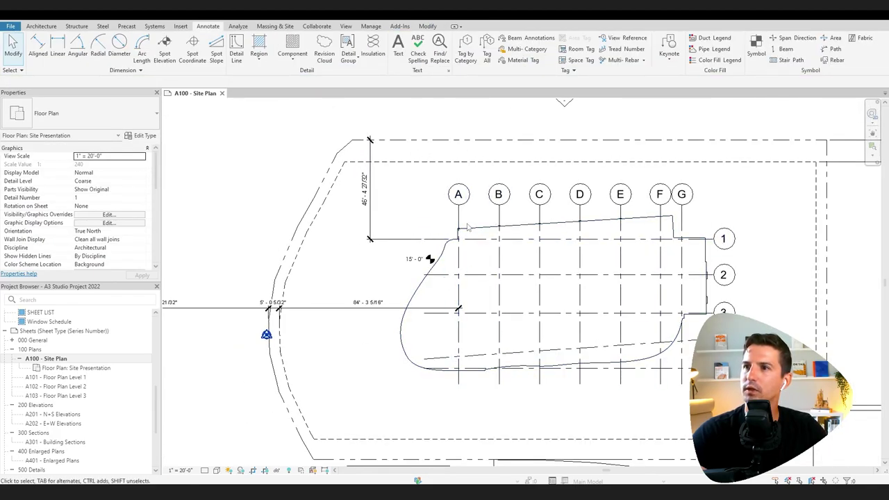
pyautogui.scroll(-3, 458, 215)
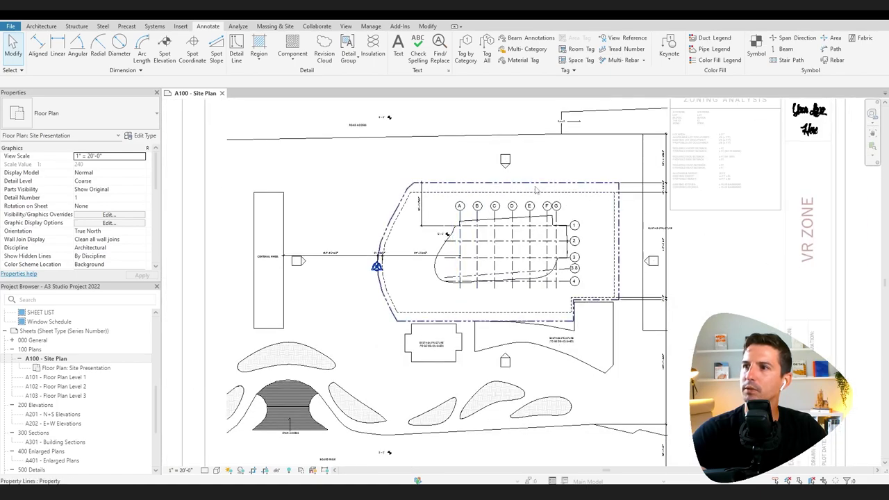
pyautogui.scroll(5, 493, 260)
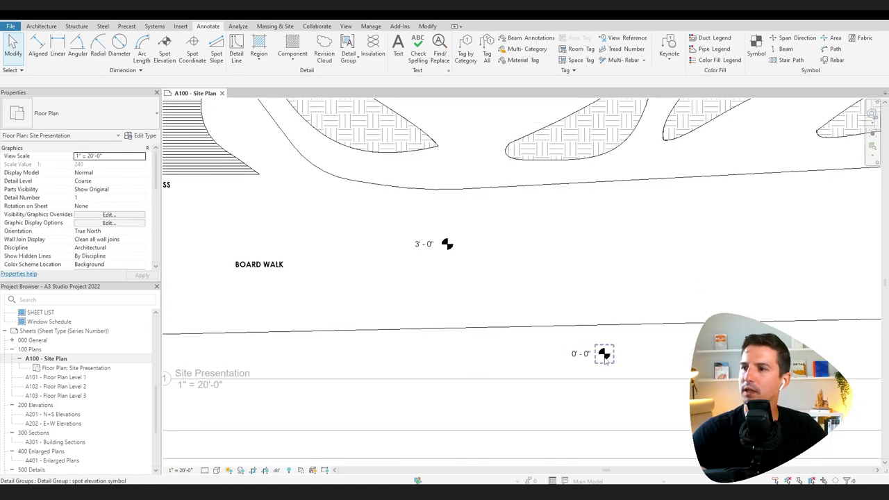
pyautogui.scroll(-4, 425, 244)
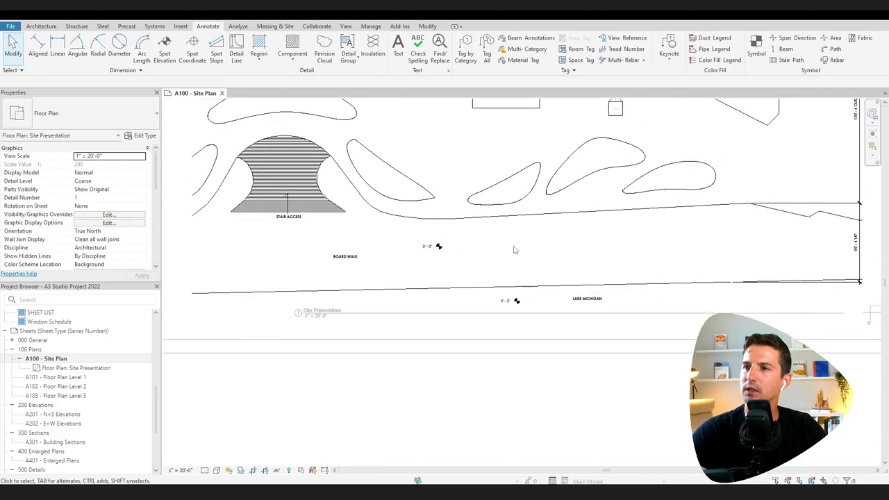
pyautogui.moveTo(465, 196); pyautogui.dragTo(461, 371, button='middle')
pyautogui.scroll(5, 427, 219)
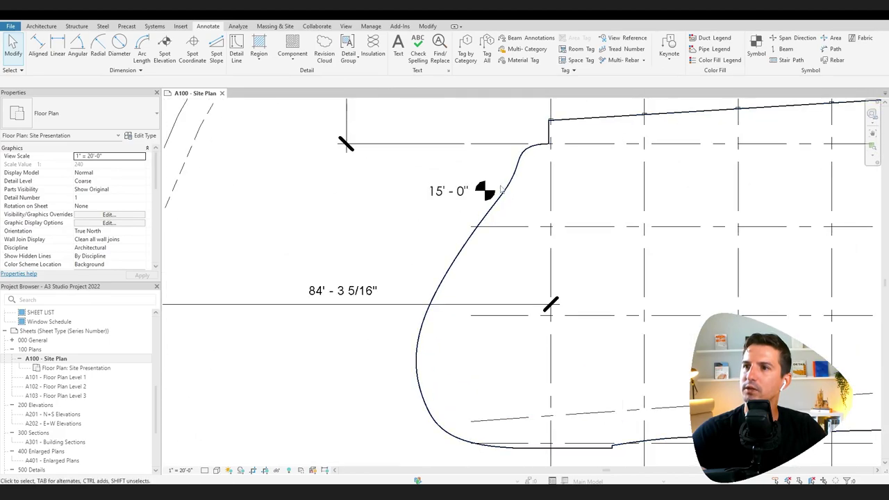
pyautogui.scroll(-7, 456, 197)
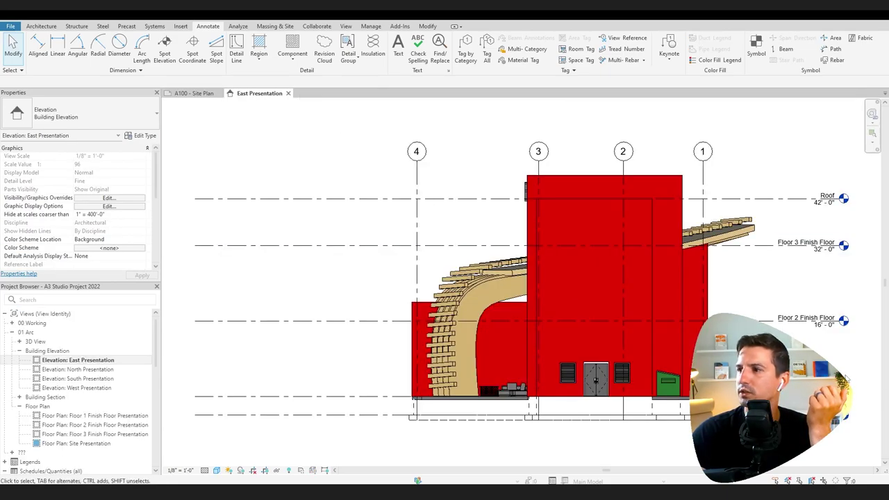
# Review the East Presentation elevation, the Navy Pier photo in the browser, and the Site floor plan in Revit.
pyautogui.moveTo(595, 380); pyautogui.dragTo(303, 360, button='middle')
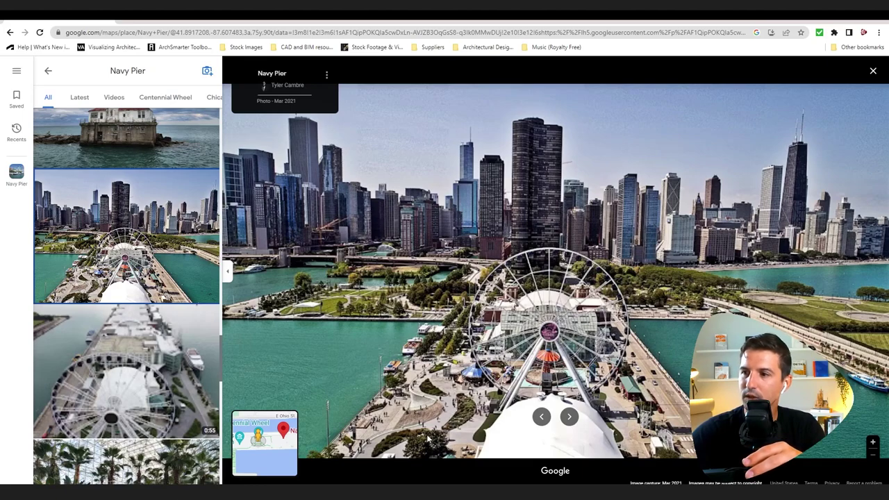
pyautogui.click(832, 18)
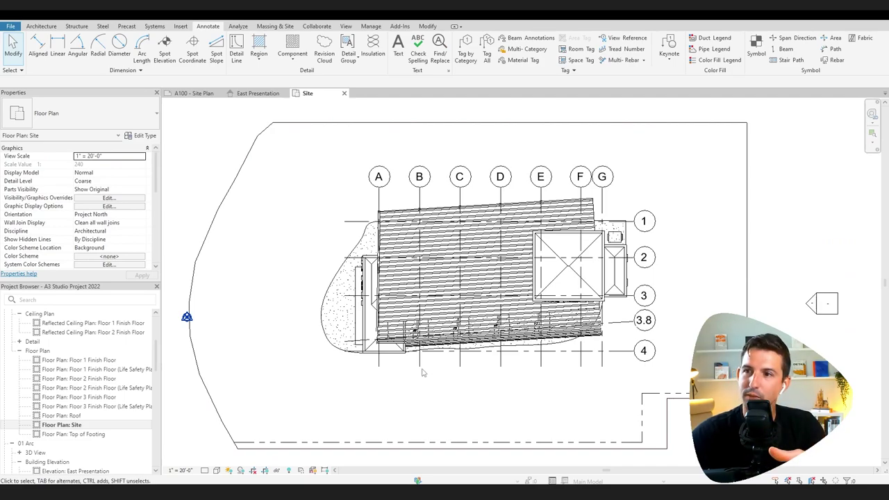
pyautogui.scroll(-3, 387, 385)
pyautogui.scroll(1, 403, 296)
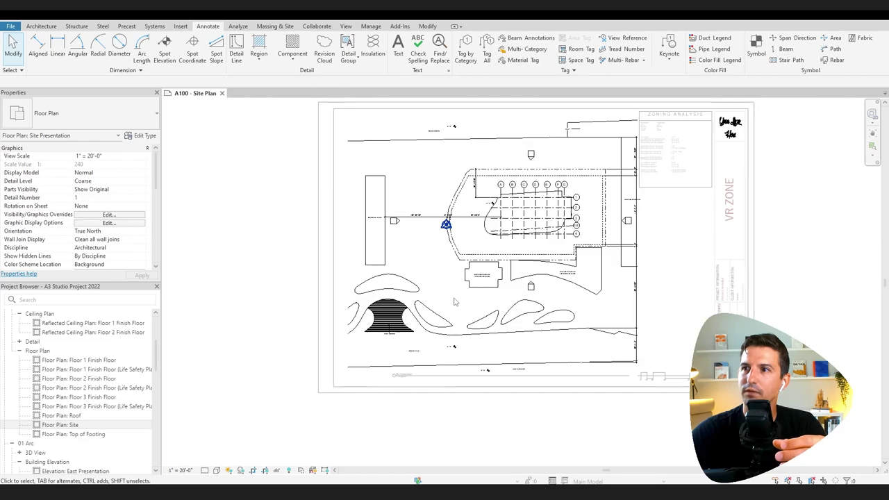
# Inspect the spot elevation symbol group on the boardwalk of the A100 site plan.
pyautogui.scroll(1, 389, 273)
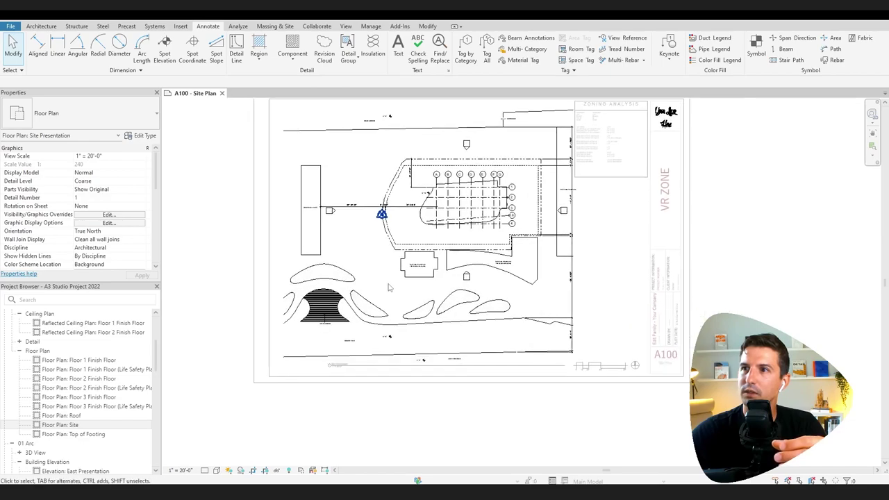
pyautogui.click(379, 352)
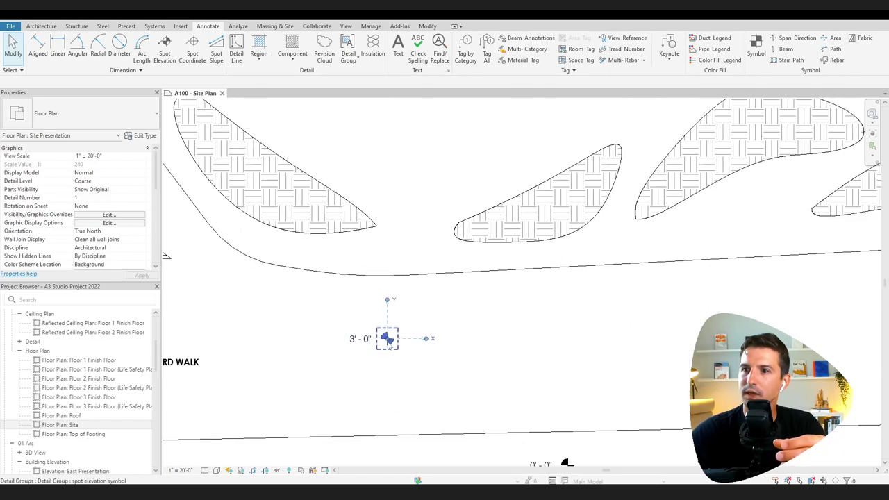
pyautogui.click(472, 338)
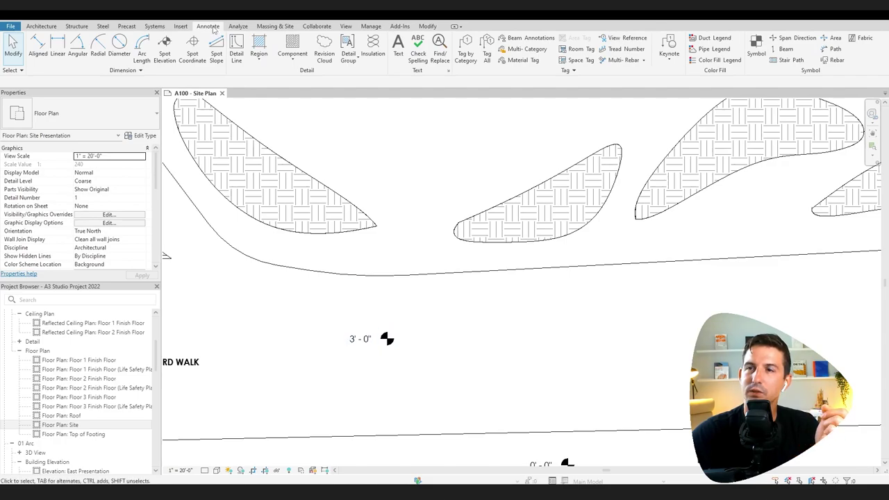
# Sketch a circular filled region of type Black, about 12.6 SF, beside the boardwalk spot elevation symbol.
pyautogui.click(259, 58)
pyautogui.click(286, 80)
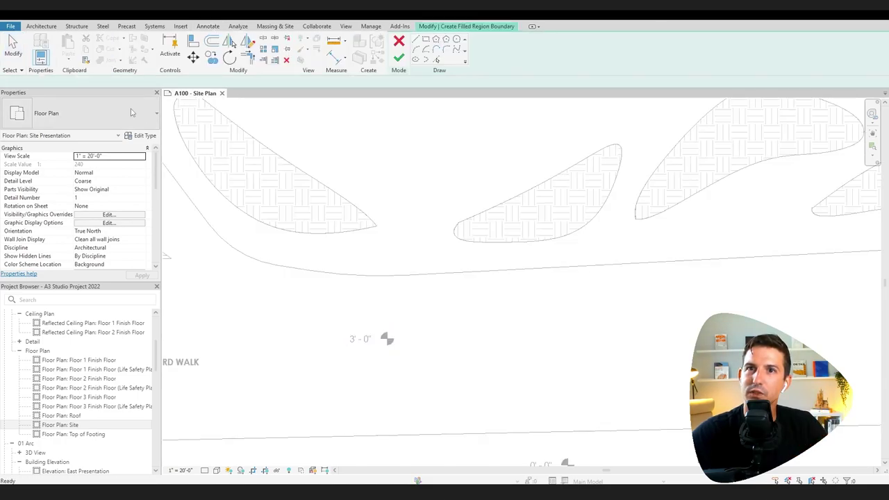
pyautogui.click(131, 114)
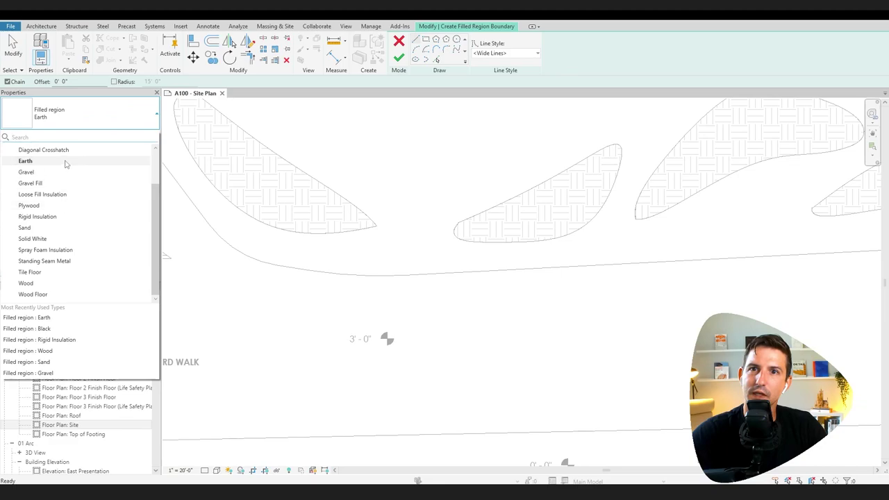
pyautogui.scroll(3, 63, 229)
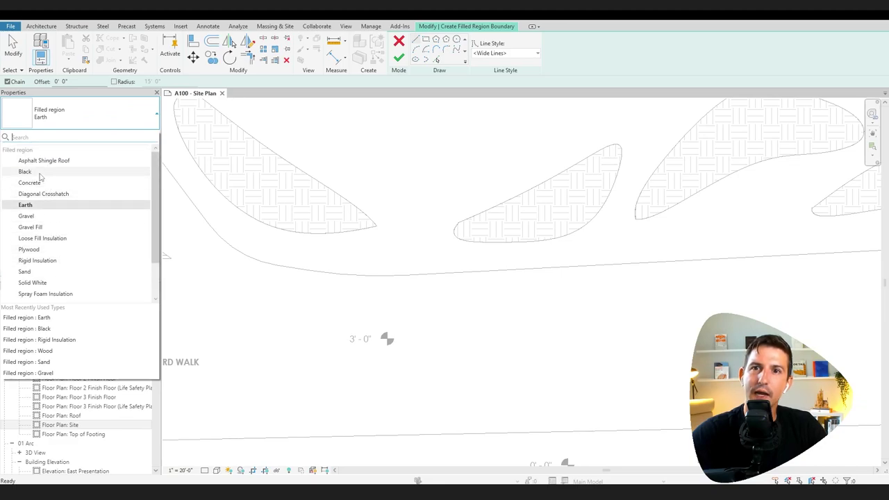
pyautogui.click(39, 175)
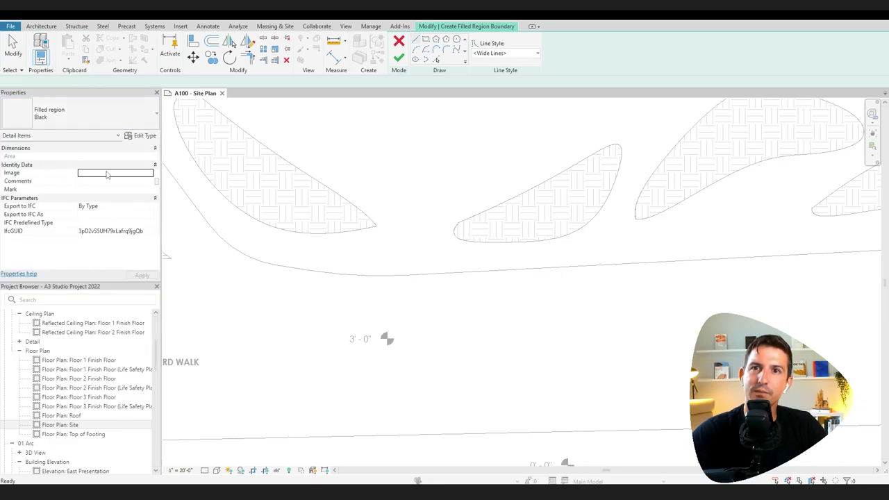
pyautogui.click(456, 40)
pyautogui.scroll(5, 411, 358)
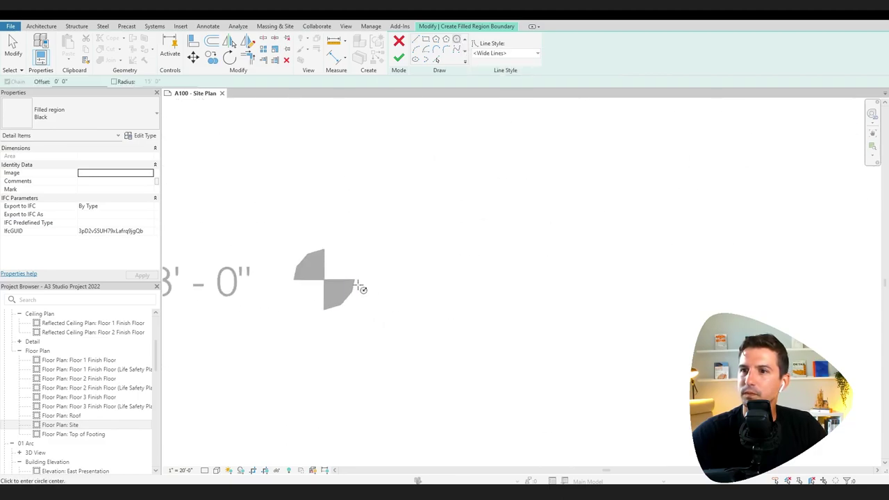
pyautogui.click(323, 279)
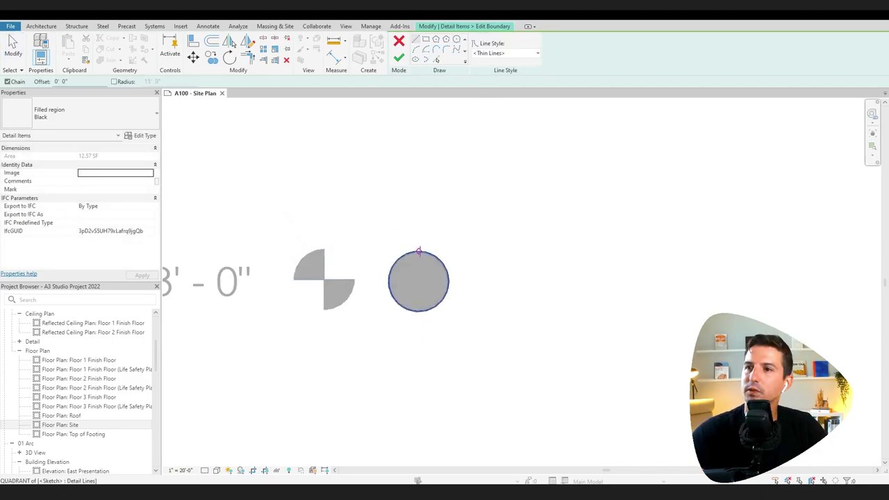
# Divide the black circle with vertical and horizontal diameter lines and trim its boundary to the upper-right quarter.
pyautogui.click(419, 251)
pyautogui.click(418, 313)
pyautogui.press('Escape')
pyautogui.click(388, 282)
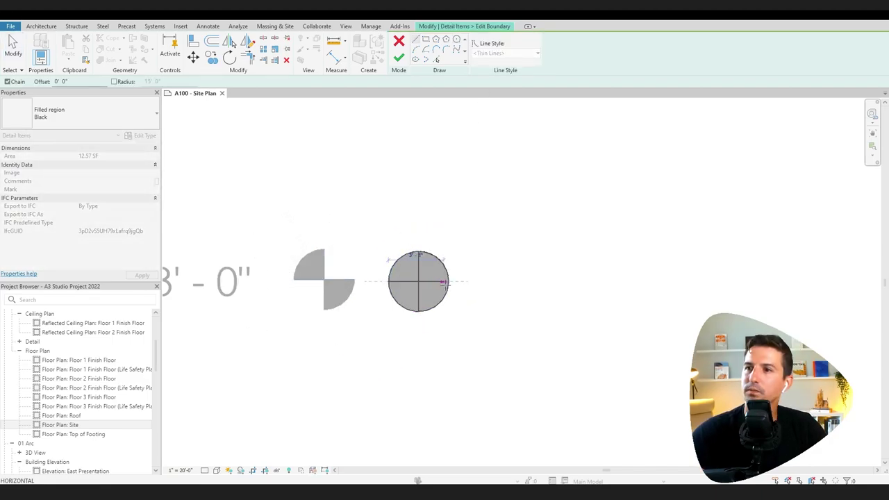
pyautogui.click(449, 281)
pyautogui.press('Escape')
pyautogui.press('Escape')
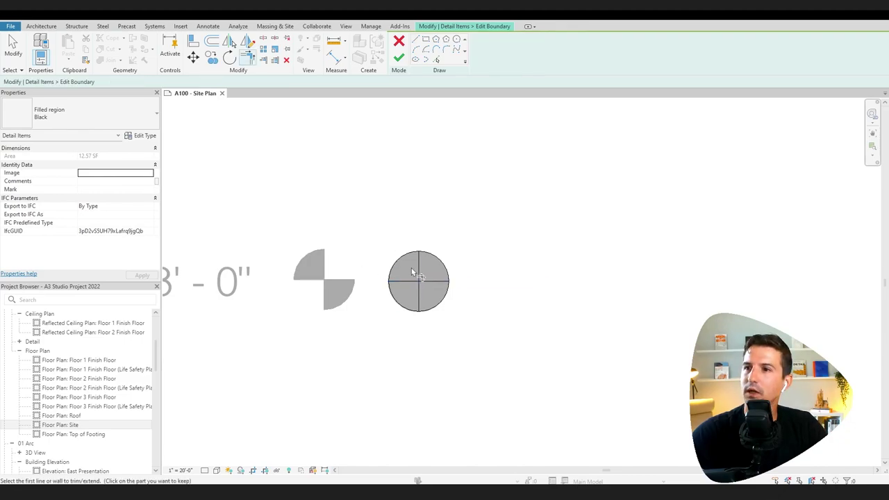
pyautogui.click(399, 58)
pyautogui.press('Escape')
pyautogui.click(447, 279)
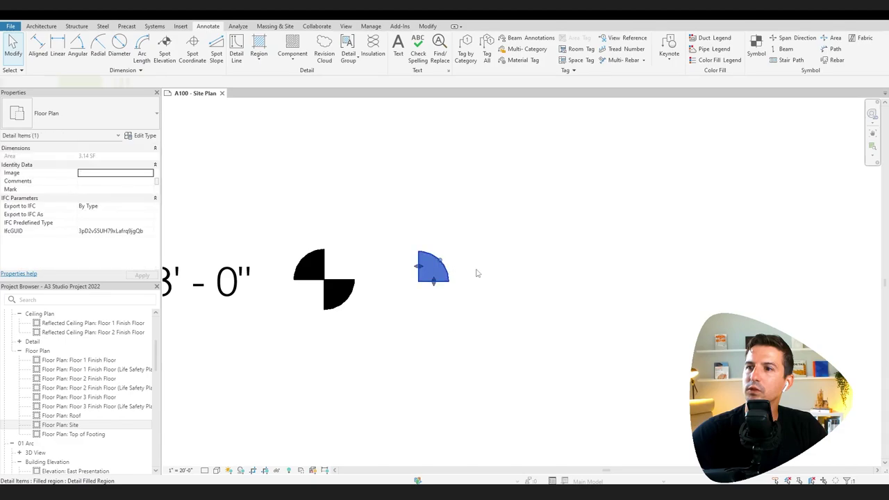
# Mirror-copy the black quarter circle into the diagonally opposite quadrant and delete the resulting two-quadrant symbol.
pyautogui.click(247, 43)
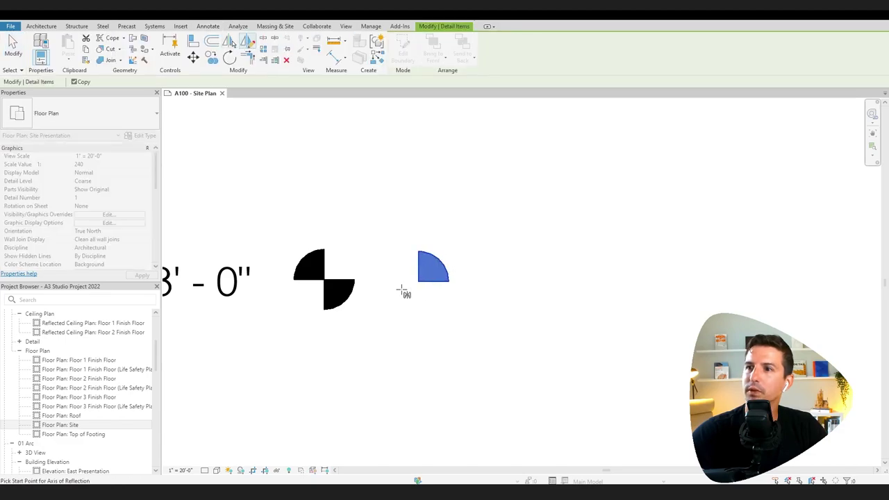
pyautogui.click(418, 282)
pyautogui.click(439, 303)
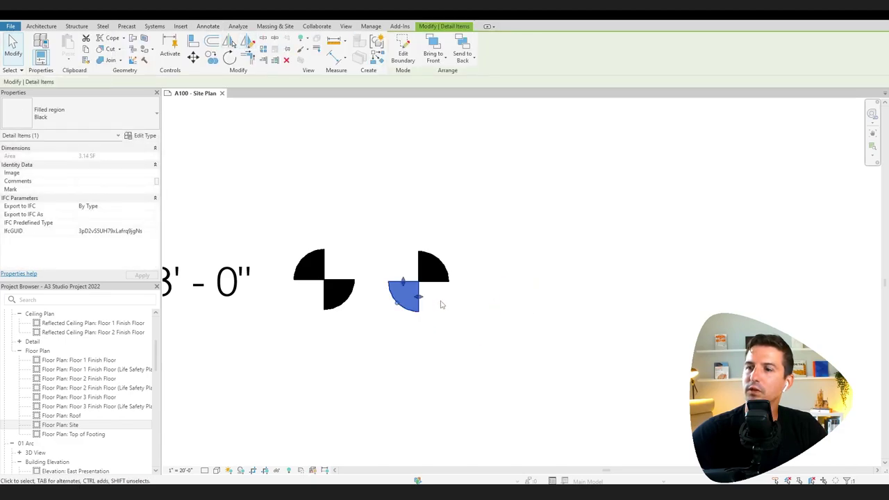
pyautogui.click(464, 297)
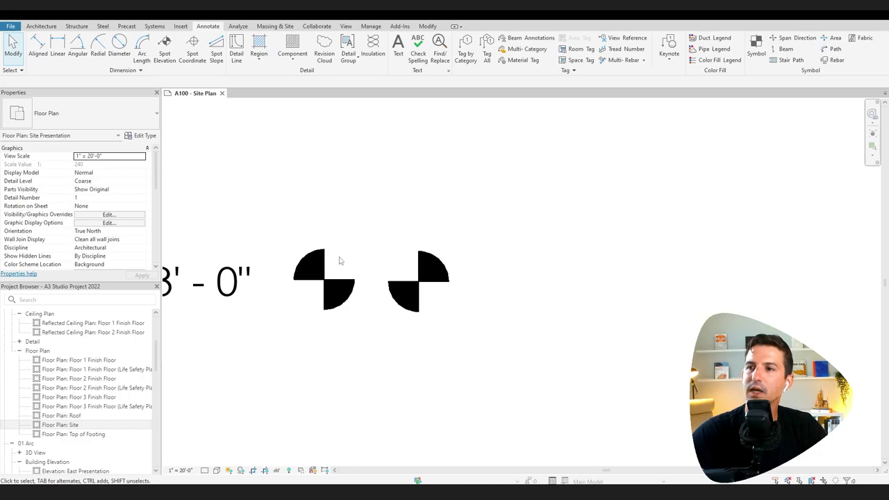
pyautogui.moveTo(387, 249); pyautogui.dragTo(496, 353)
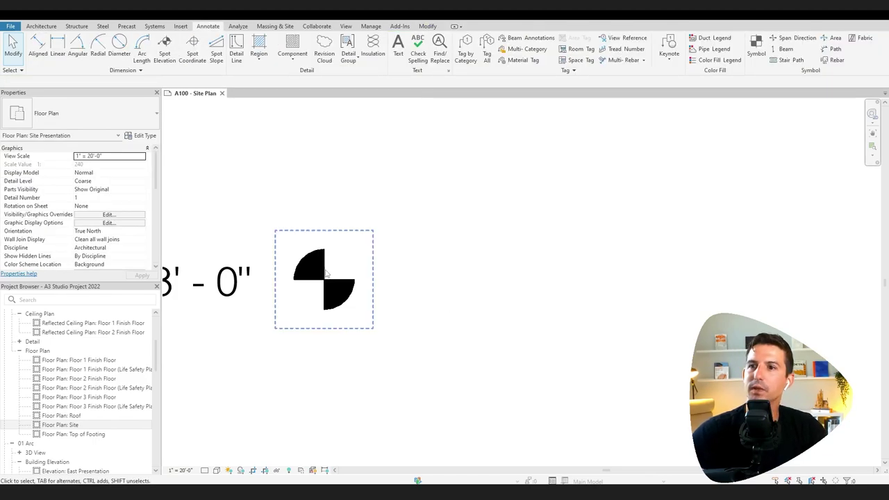
# Inspect the boardwalk spot elevation's symbol group and its separate text note.
pyautogui.click(331, 271)
pyautogui.moveTo(420, 388); pyautogui.dragTo(559, 391, button='middle')
pyautogui.click(559, 391)
pyautogui.click(323, 284)
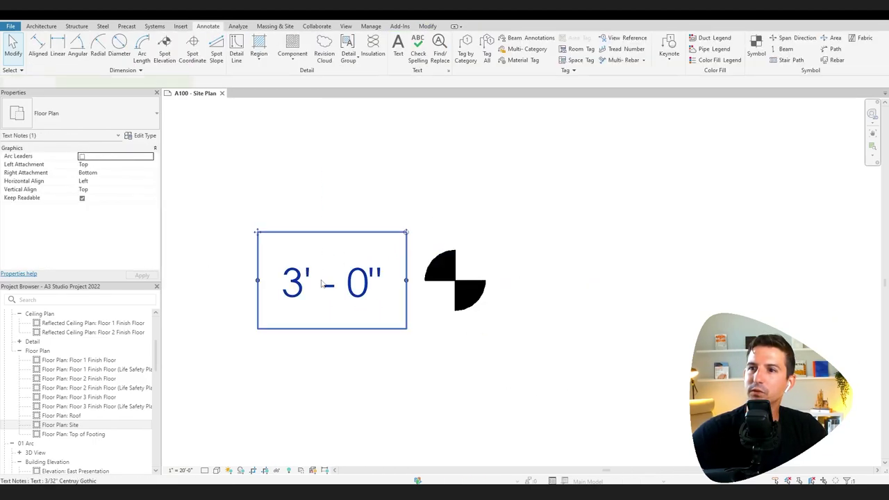
pyautogui.click(456, 379)
pyautogui.moveTo(243, 194); pyautogui.dragTo(601, 363)
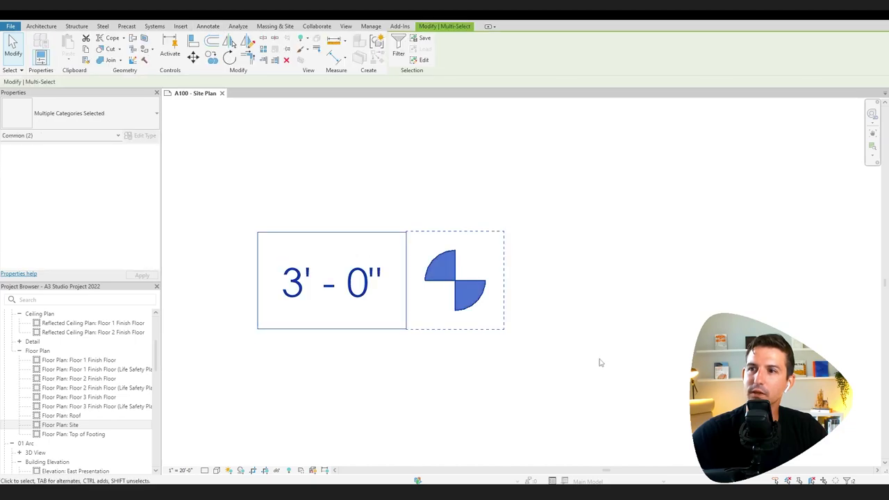
pyautogui.click(553, 340)
# Change the Lake Michigan spot elevation text to -15' - 0".
pyautogui.scroll(-5, 554, 335)
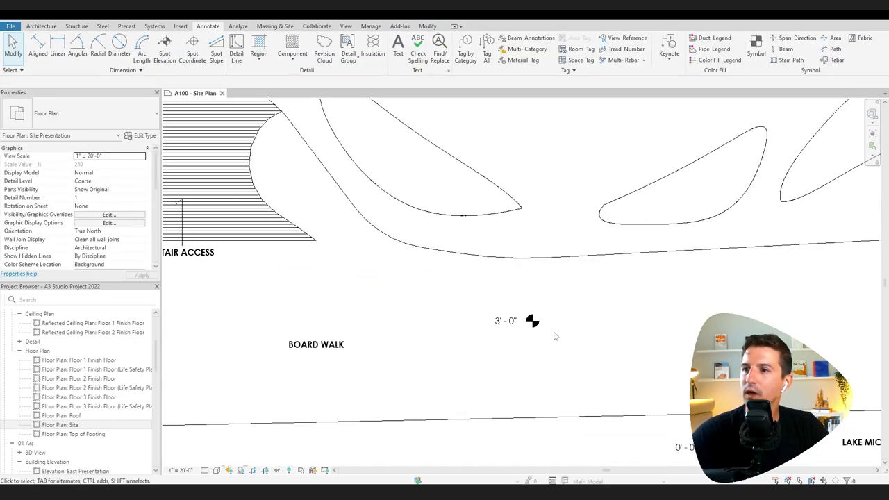
pyautogui.scroll(2, 489, 320)
pyautogui.scroll(-2, 522, 323)
pyautogui.scroll(5, 482, 334)
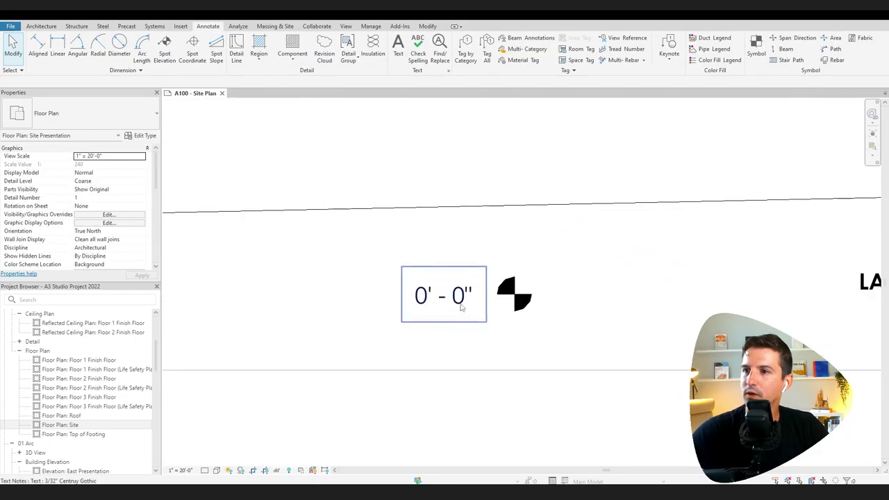
pyautogui.doubleClick(468, 302)
pyautogui.moveTo(473, 297); pyautogui.dragTo(414, 298)
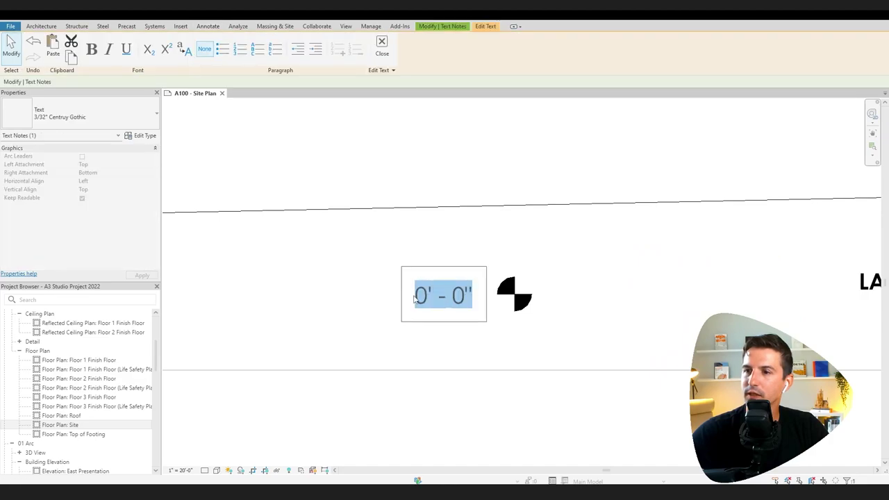
pyautogui.write("-15'")
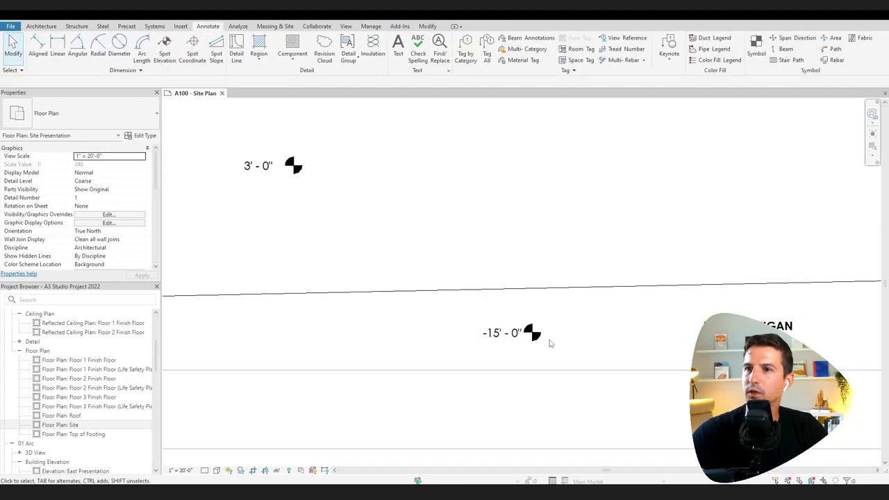
# Change the boardwalk spot elevation text to -12' - 0".
pyautogui.moveTo(352, 263); pyautogui.dragTo(476, 371, button='middle')
pyautogui.scroll(3, 381, 275)
pyautogui.doubleClick(362, 277)
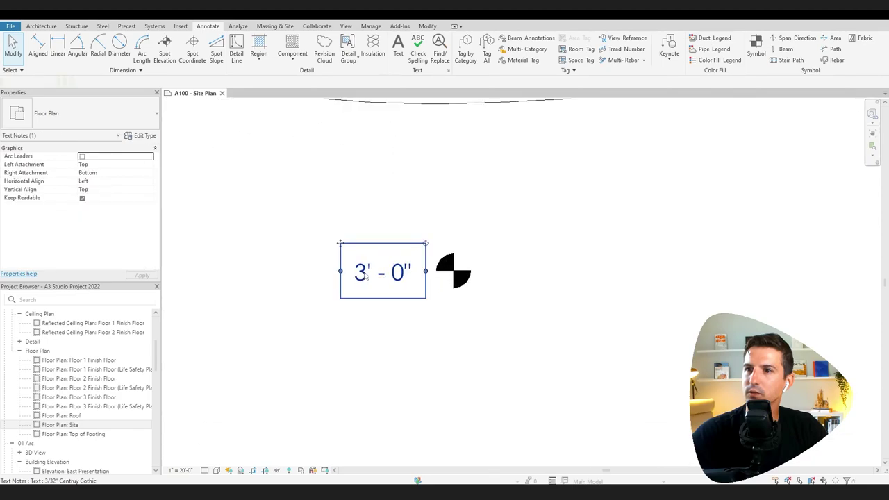
pyautogui.doubleClick(363, 277)
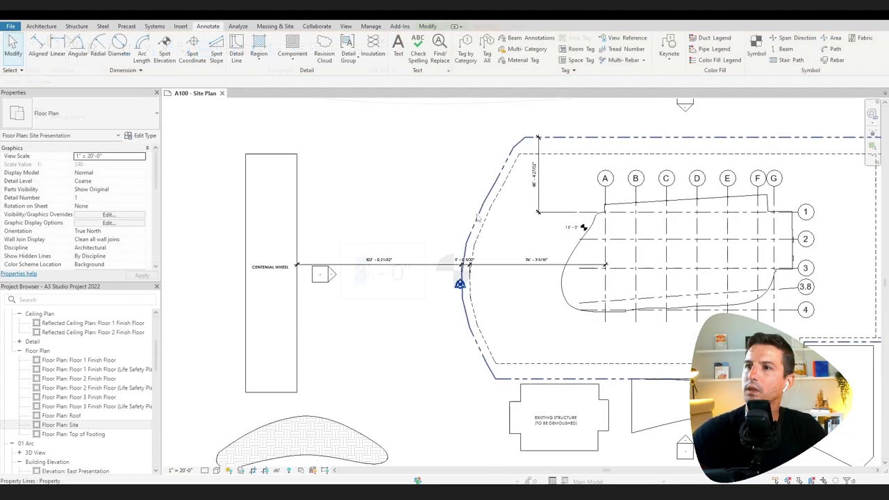
# Change the spot elevation text at the building's northwest edge to 0' - 0".
pyautogui.scroll(4, 477, 250)
pyautogui.moveTo(477, 386); pyautogui.dragTo(280, 322, button='middle')
pyautogui.scroll(-3, 318, 298)
pyautogui.moveTo(450, 284); pyautogui.dragTo(374, 357, button='middle')
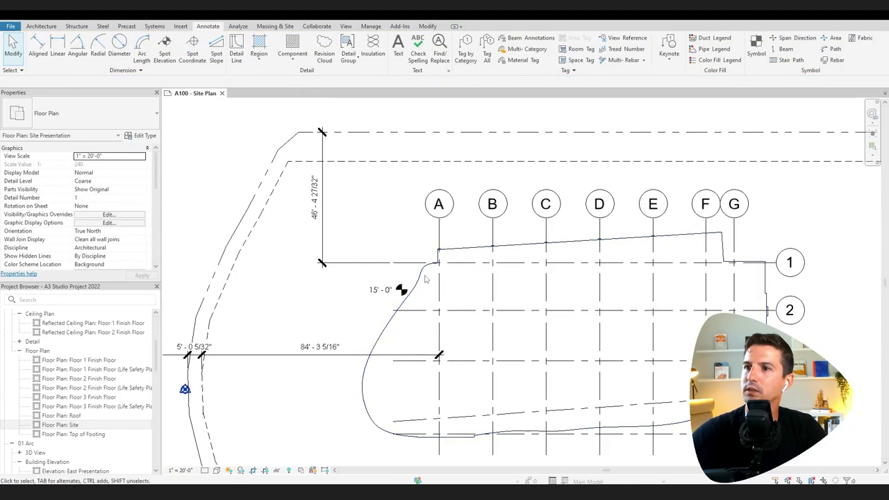
pyautogui.scroll(3, 402, 291)
pyautogui.click(398, 291)
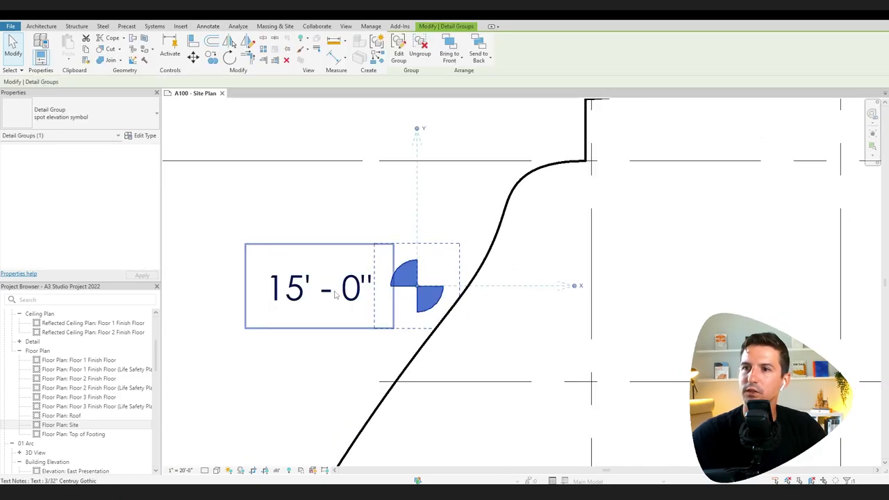
pyautogui.click(299, 290)
pyautogui.click(304, 290)
pyautogui.moveTo(304, 290); pyautogui.dragTo(274, 297)
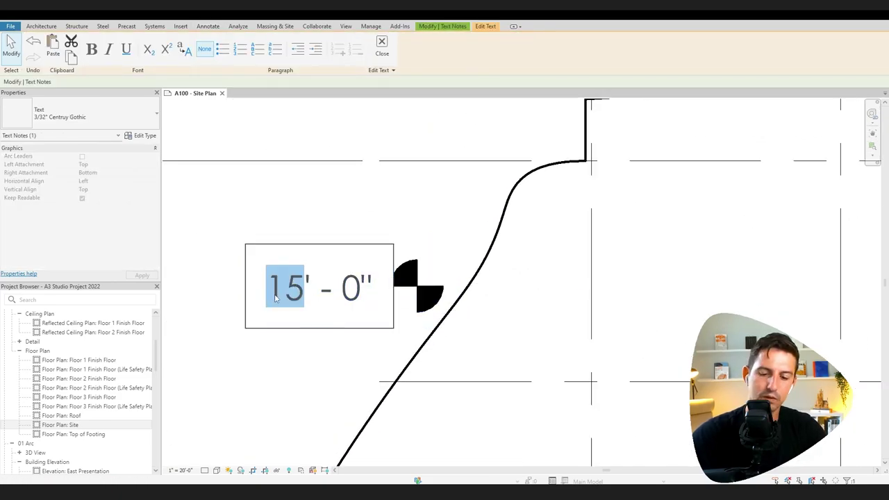
pyautogui.write('0')
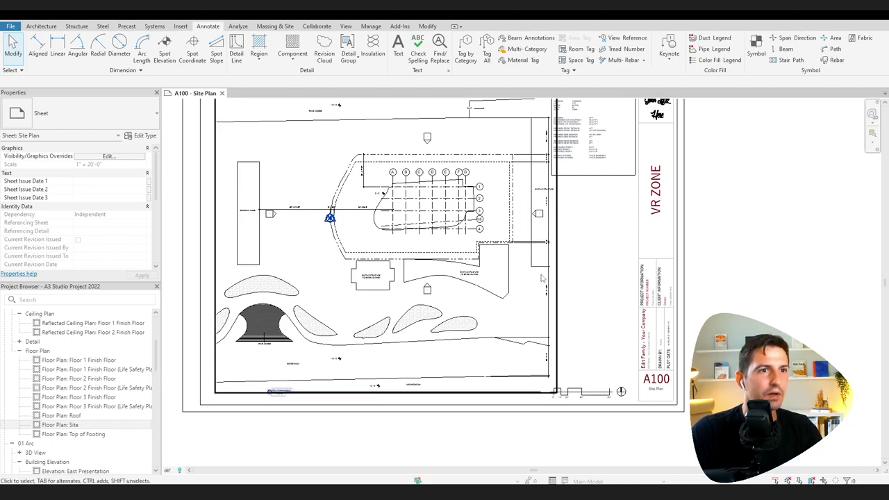
# Examine the A100 sheet's spot elevations and labels around the road access, Centennial Wheel, existing structures, boardwalk and lake.
pyautogui.scroll(5, 252, 217)
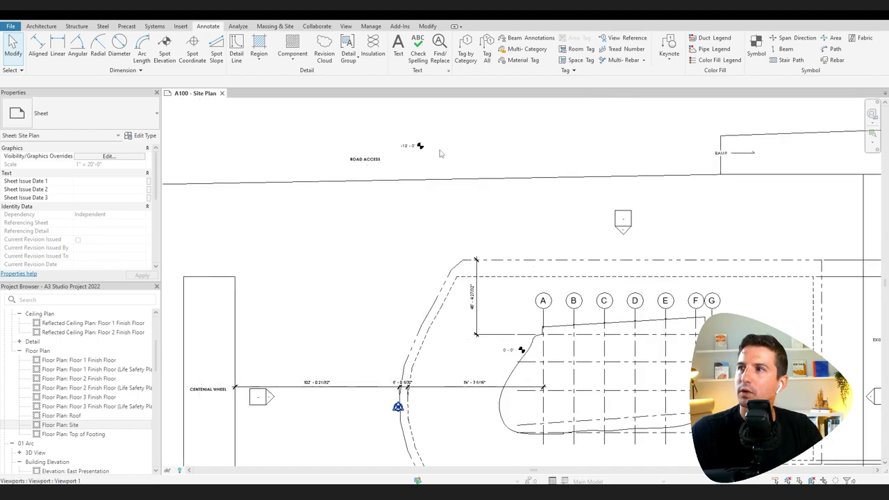
pyautogui.moveTo(755, 170); pyautogui.dragTo(627, 202, button='middle')
pyautogui.scroll(-5, 593, 222)
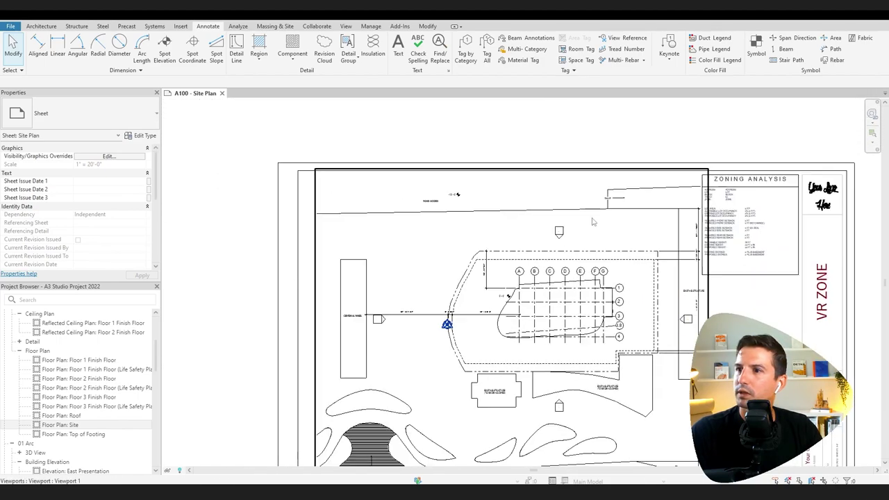
pyautogui.scroll(6, 438, 230)
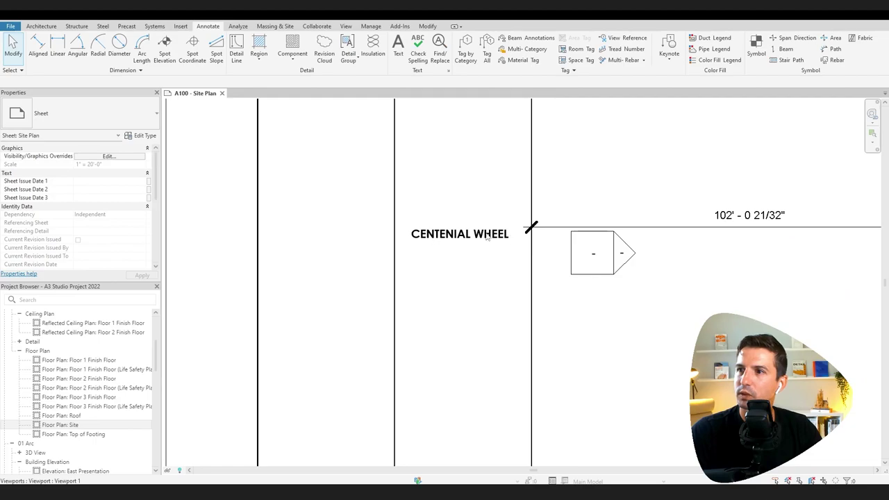
pyautogui.scroll(-6, 488, 238)
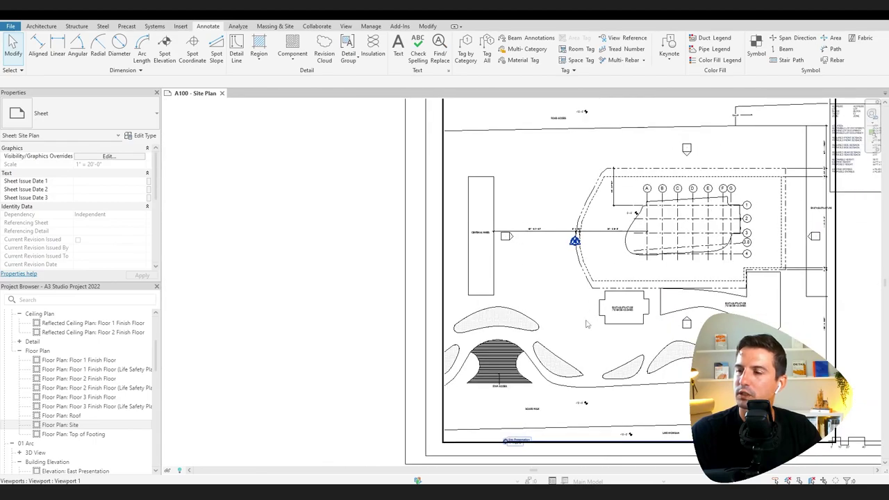
pyautogui.moveTo(587, 325); pyautogui.dragTo(454, 256, button='middle')
pyautogui.scroll(5, 405, 331)
pyautogui.scroll(-3, 441, 308)
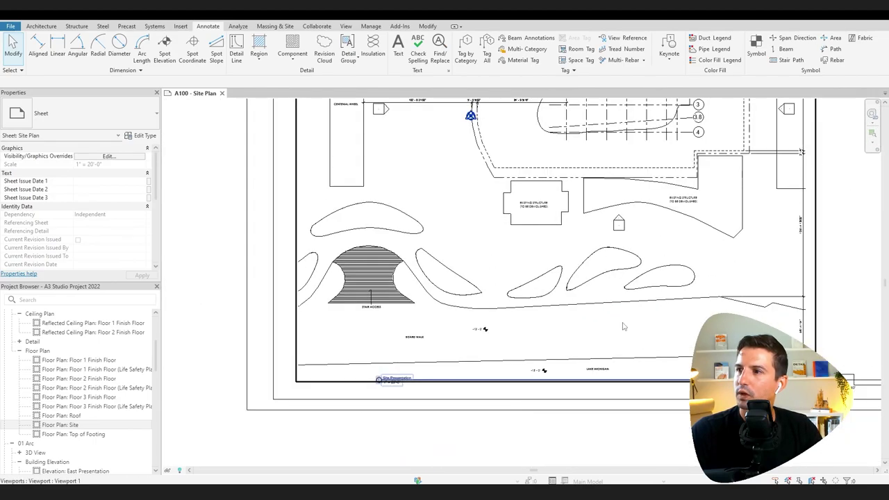
pyautogui.moveTo(624, 327); pyautogui.dragTo(578, 341, button='middle')
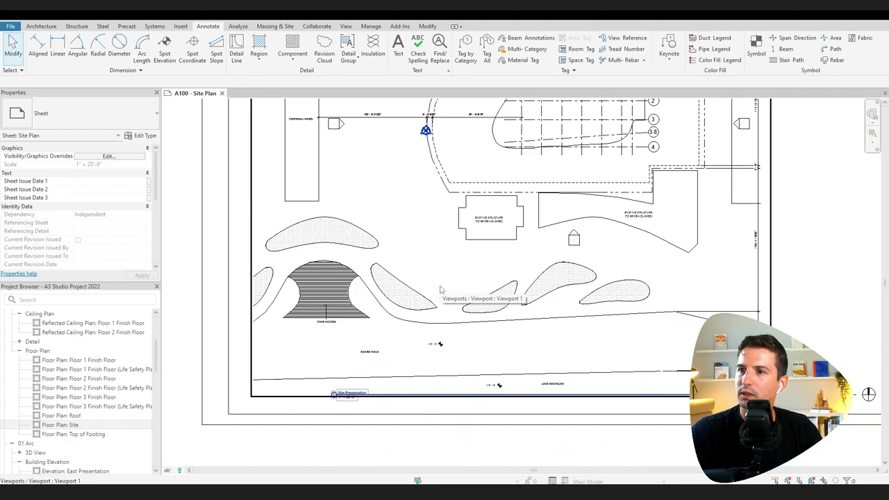
pyautogui.click(398, 46)
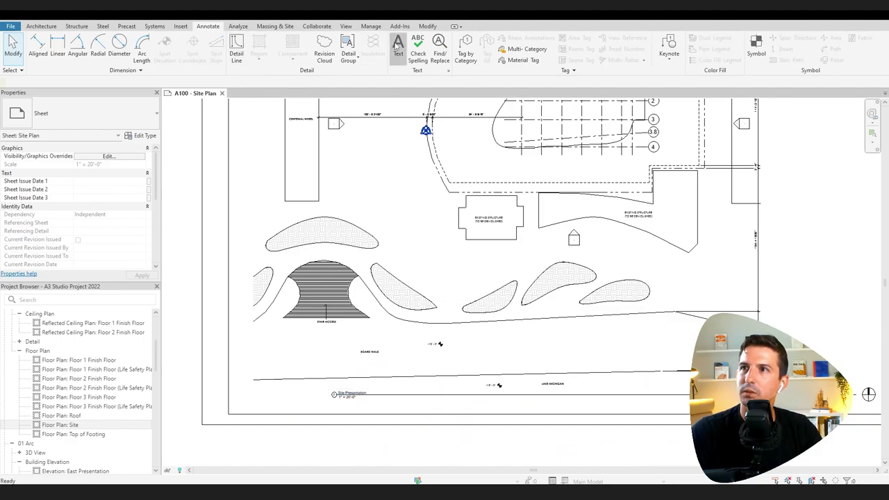
pyautogui.scroll(4, 423, 284)
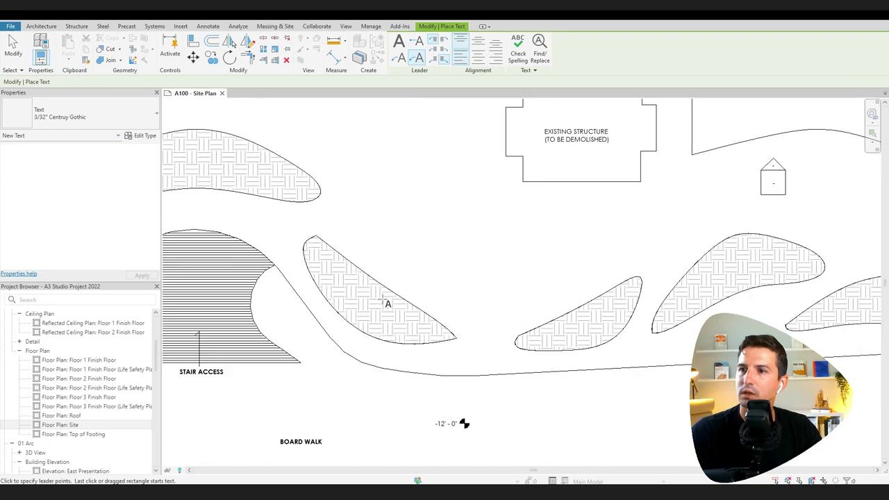
pyautogui.click(395, 278)
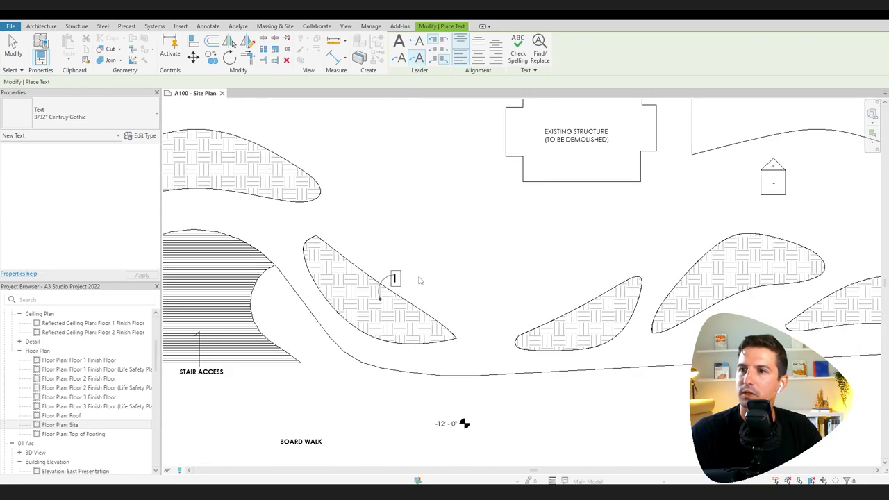
pyautogui.press('Escape')
pyautogui.press('Escape')
pyautogui.scroll(-4, 356, 266)
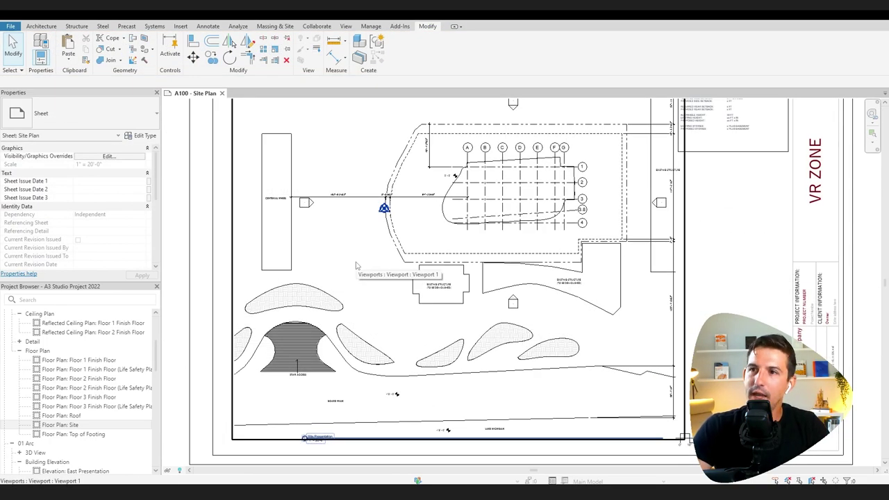
# Activate the Site Presentation view and add a GREEN SPACE text note with an arc leader pointing to the planting area east of the stair access.
pyautogui.doubleClick(344, 246)
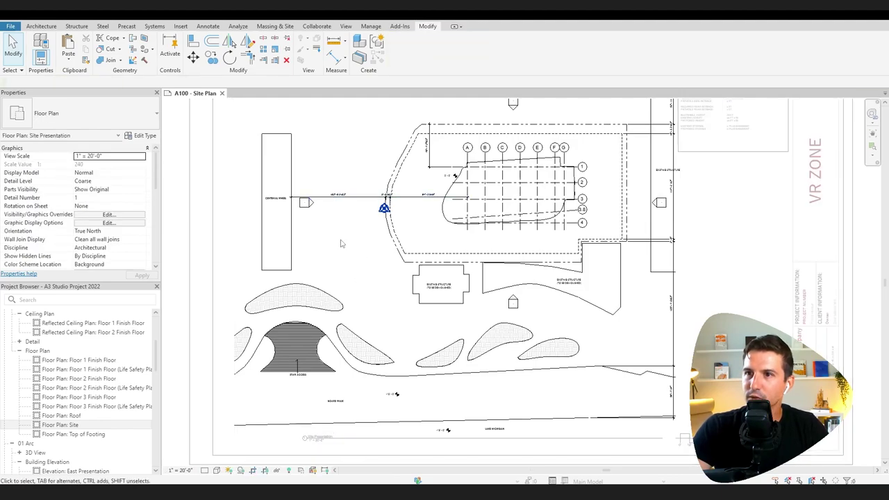
pyautogui.click(41, 27)
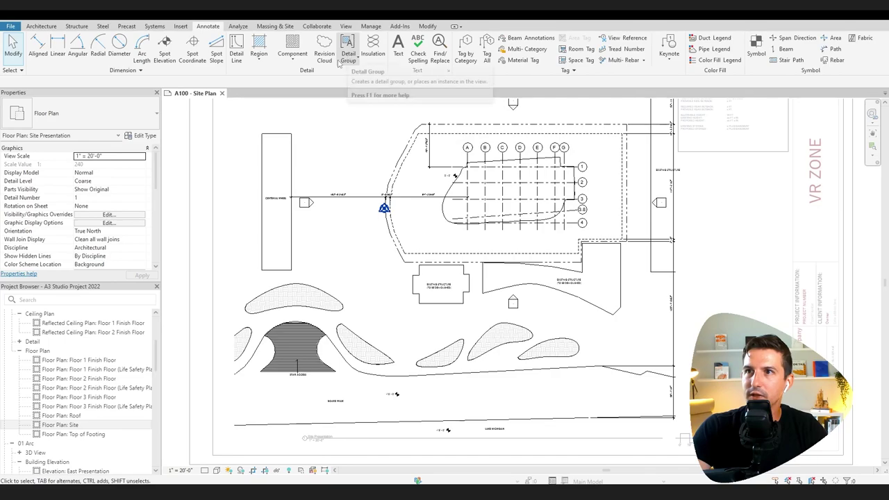
pyautogui.click(398, 48)
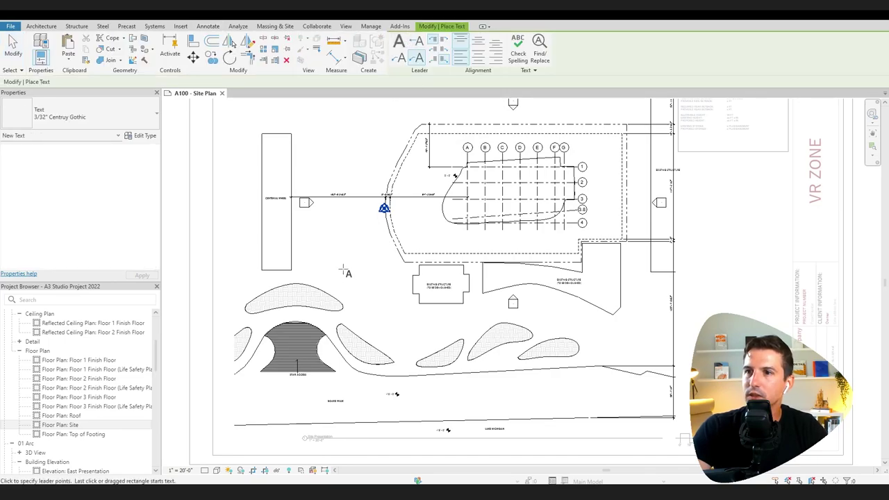
pyautogui.scroll(2, 345, 271)
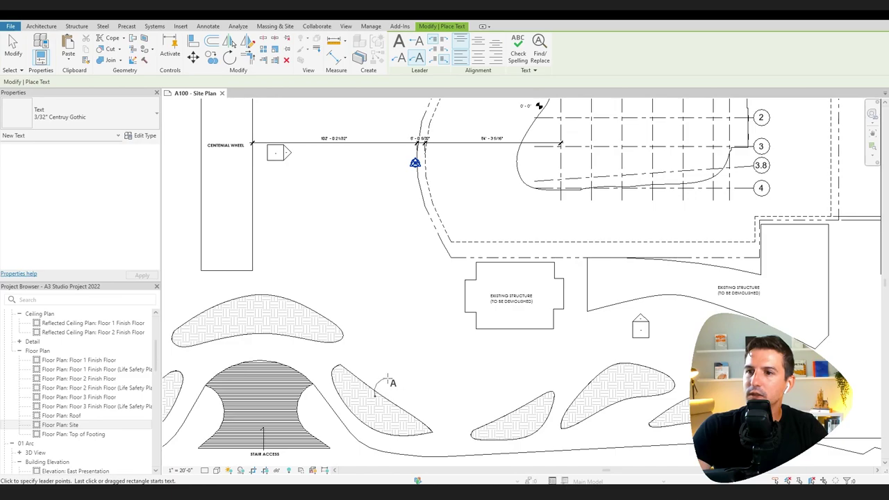
pyautogui.click(387, 379)
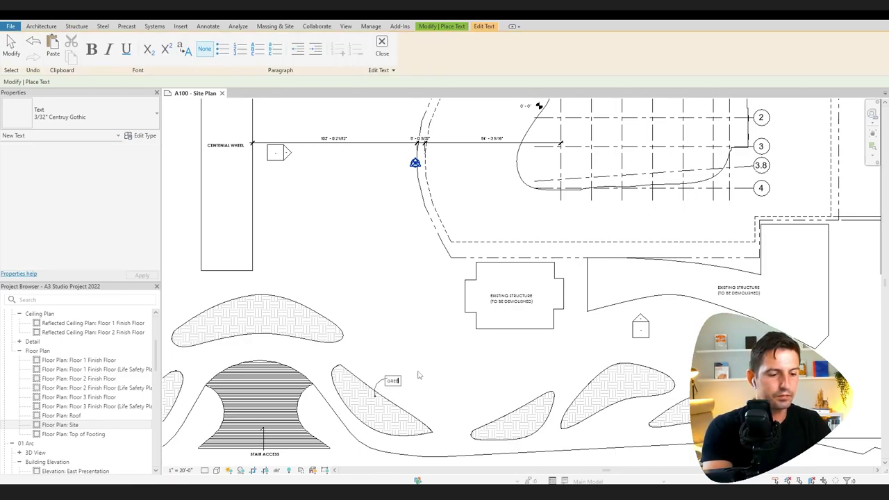
pyautogui.click(419, 375)
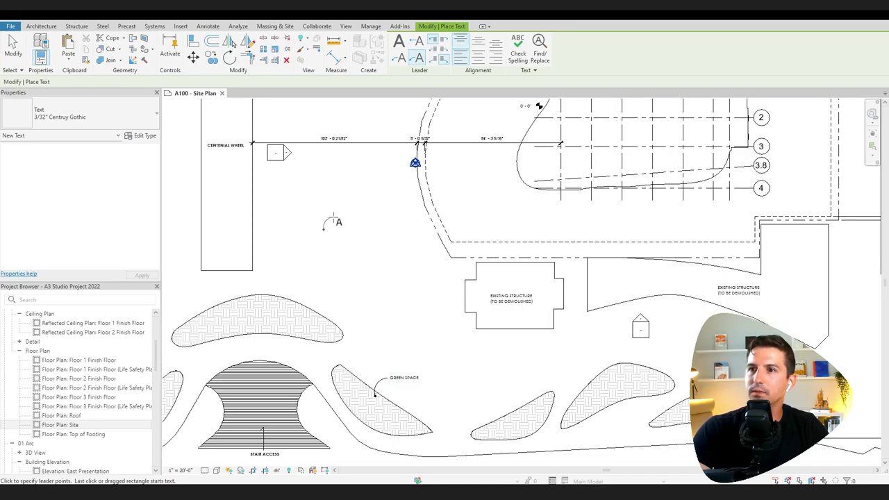
# Add a CONCRETE PAVER DECKING note with an arc leader in the open plaza east of the wheel and shift its text slightly up-left.
pyautogui.click(333, 220)
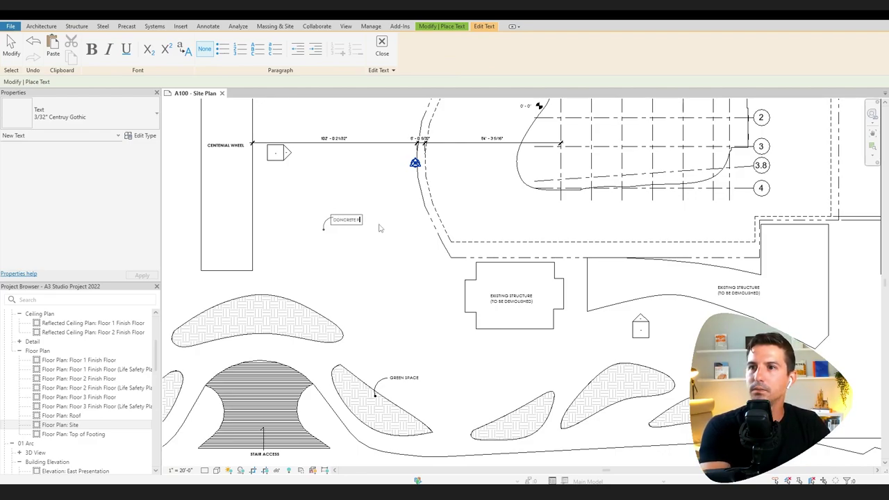
pyautogui.press('Escape')
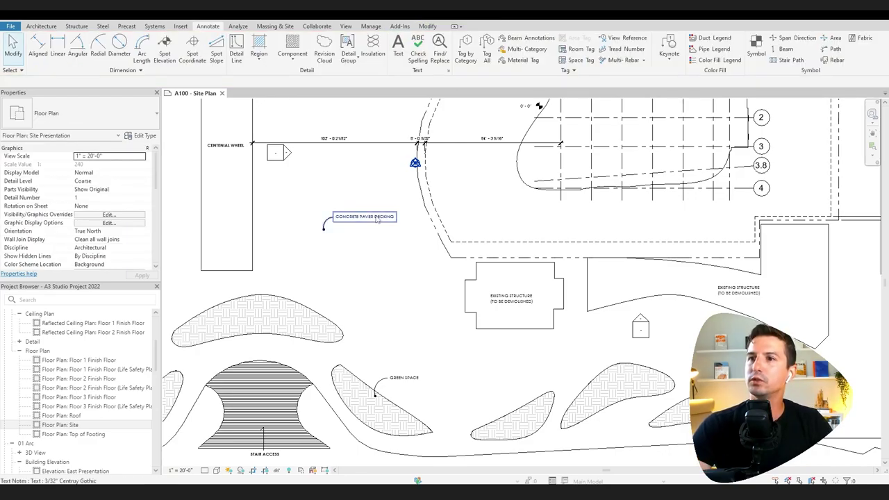
pyautogui.click(375, 218)
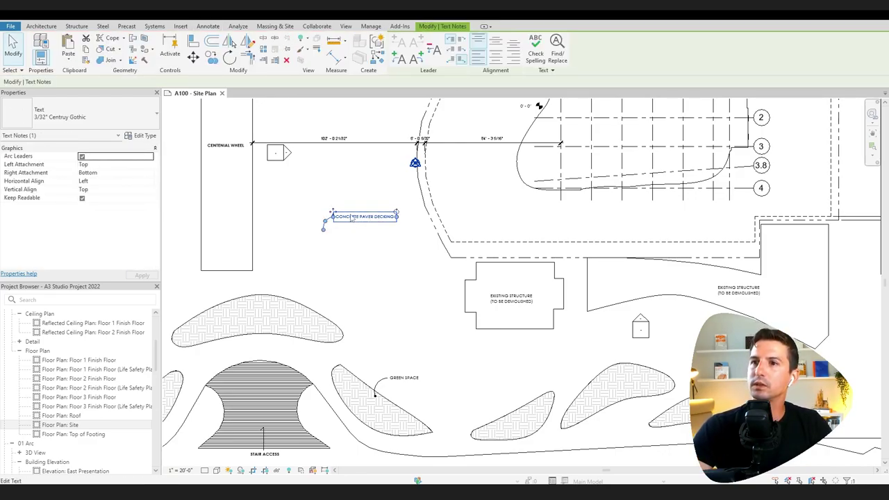
pyautogui.moveTo(333, 213); pyautogui.dragTo(326, 207)
# Add a second arc leader on the right side of the CONCRETE PAVER DECKING note, curving back up above the text.
pyautogui.scroll(3, 364, 224)
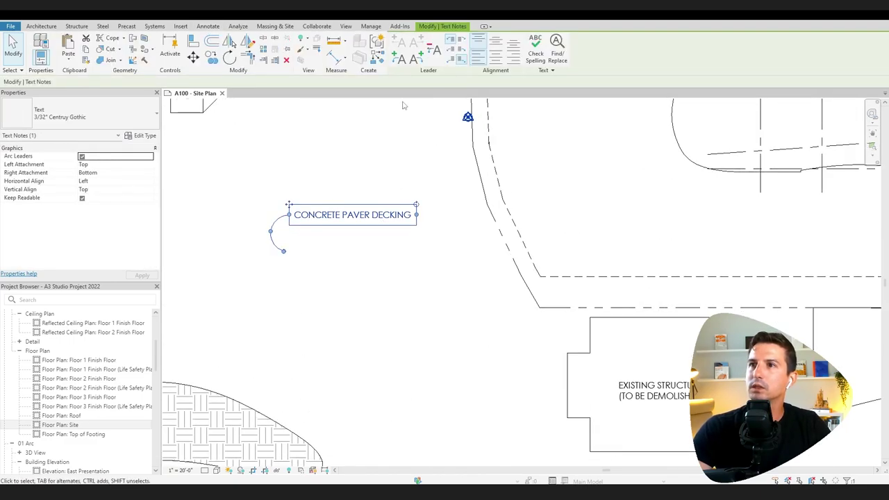
pyautogui.click(421, 60)
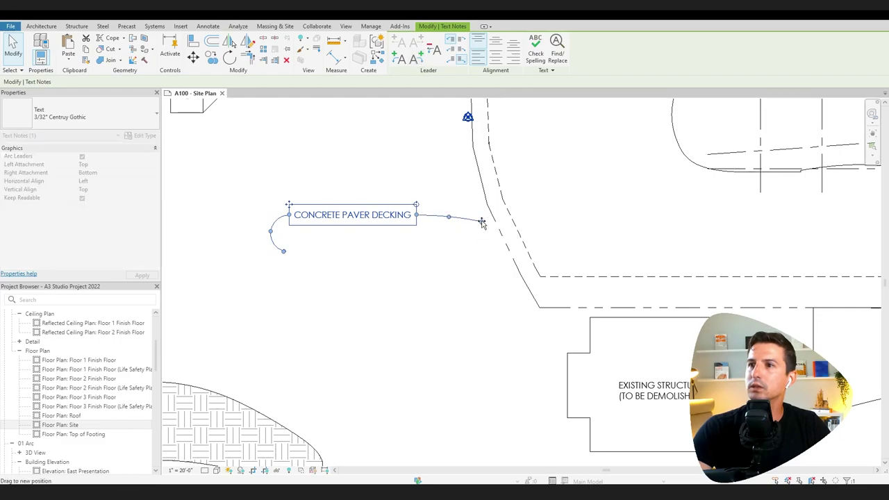
pyautogui.moveTo(481, 222); pyautogui.dragTo(422, 179)
pyautogui.press('Escape')
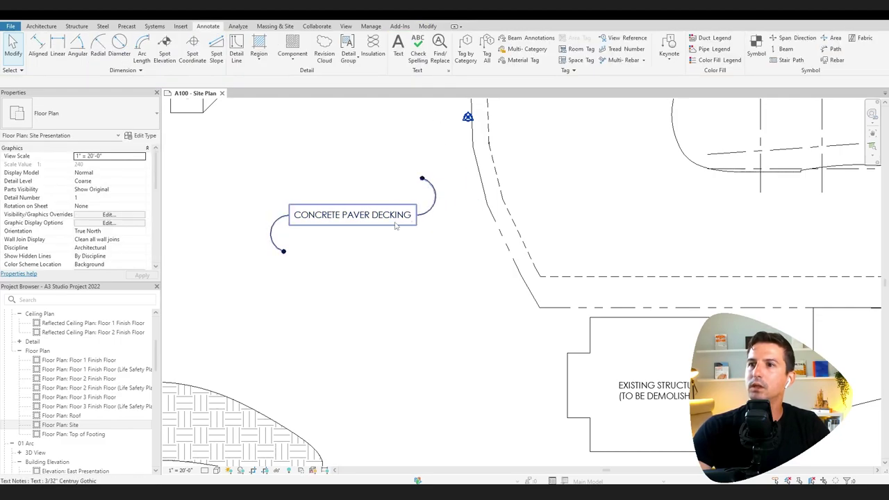
# Switch to Google Maps in the browser and examine the Navy Pier photos for the site's ground surfaces.
pyautogui.scroll(-5, 394, 222)
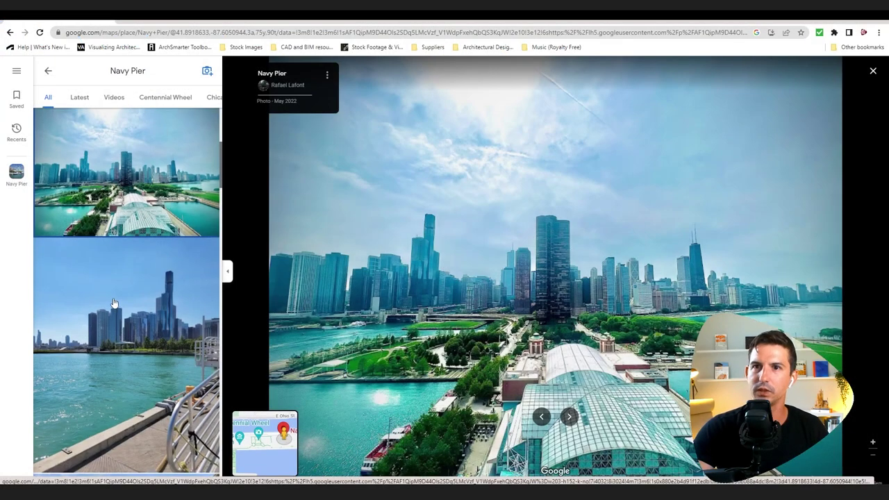
pyautogui.scroll(4, 115, 303)
pyautogui.click(114, 205)
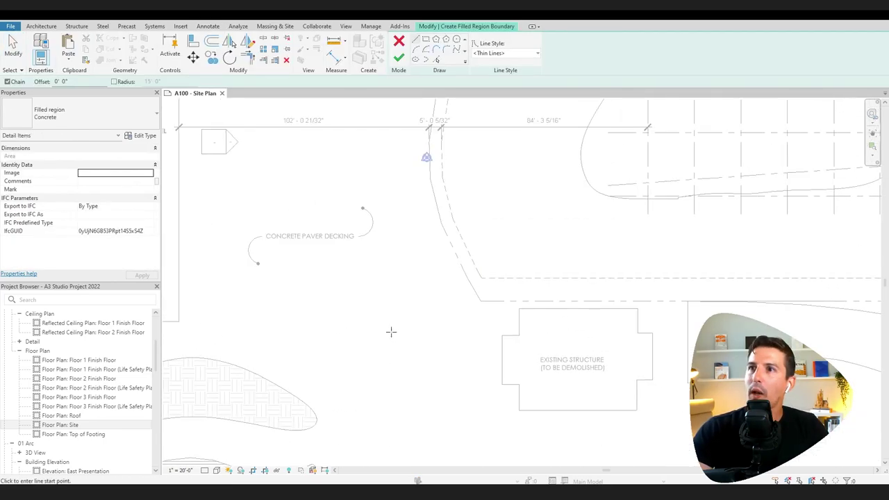
# Sketch a rectangular Concrete filled region boundary of about 180 SF around the right leader end of the paver decking note.
pyautogui.scroll(-1, 391, 331)
pyautogui.click(425, 40)
pyautogui.scroll(5, 359, 240)
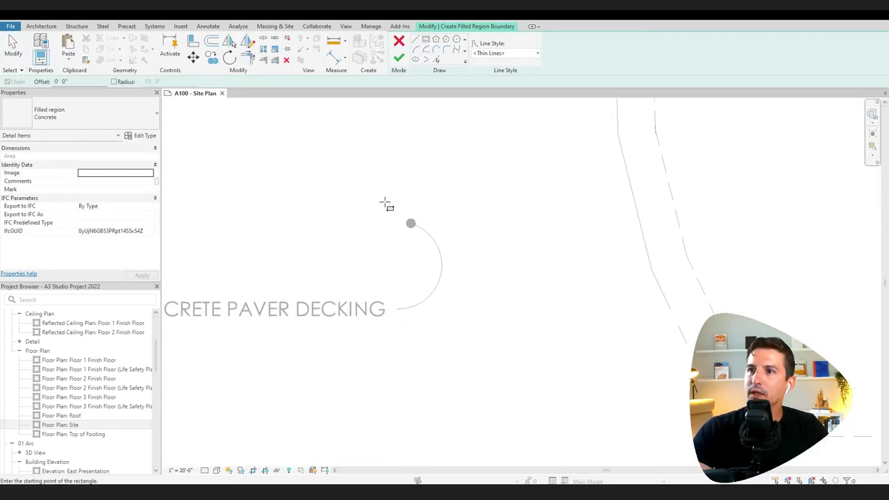
pyautogui.click(363, 193)
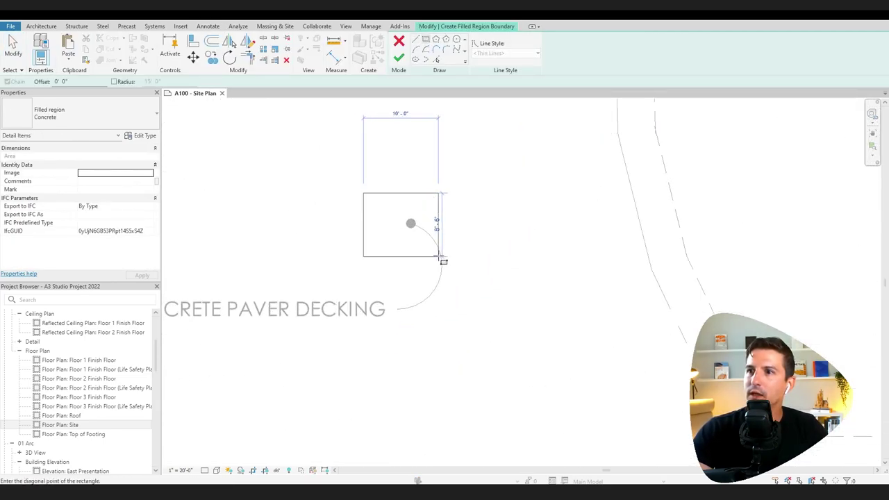
pyautogui.click(496, 264)
pyautogui.moveTo(467, 231); pyautogui.dragTo(401, 250, button='middle')
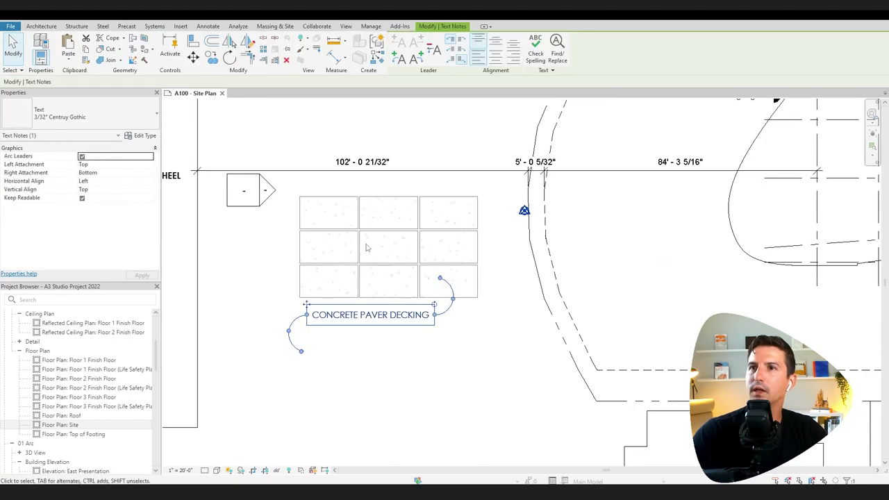
# Extend the paver note's text to read CONCRETE PAVER DECKING THROUGHOUT.
pyautogui.click(430, 317)
pyautogui.write('ROUGHOUT')
pyautogui.scroll(-3, 251, 342)
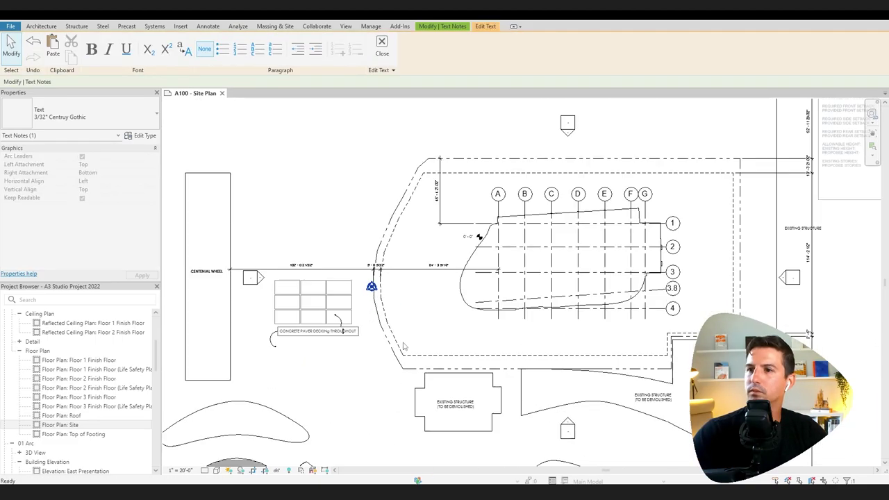
# Center the paver decking note over the three-by-three paver pattern and reshape its arc leaders on both sides.
pyautogui.scroll(3, 252, 342)
pyautogui.click(252, 341)
pyautogui.moveTo(421, 296); pyautogui.dragTo(468, 296)
pyautogui.click(452, 343)
pyautogui.moveTo(337, 326); pyautogui.dragTo(332, 300)
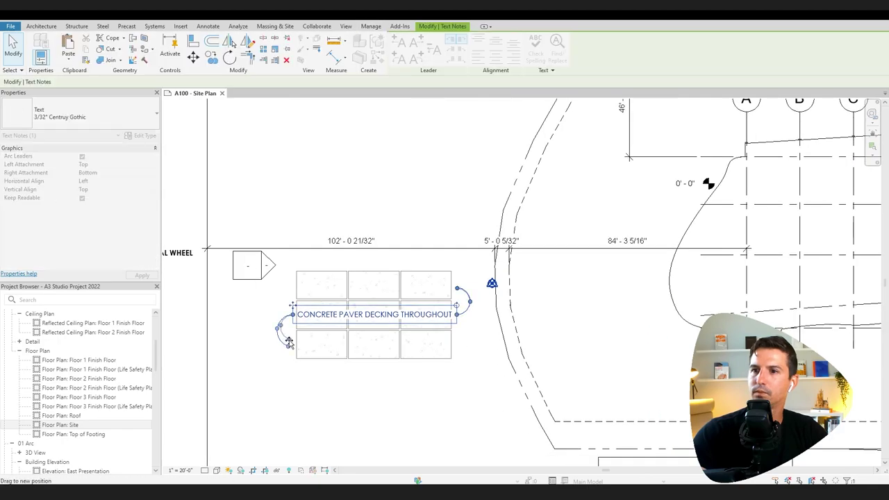
pyautogui.scroll(-5, 419, 280)
pyautogui.scroll(6, 427, 259)
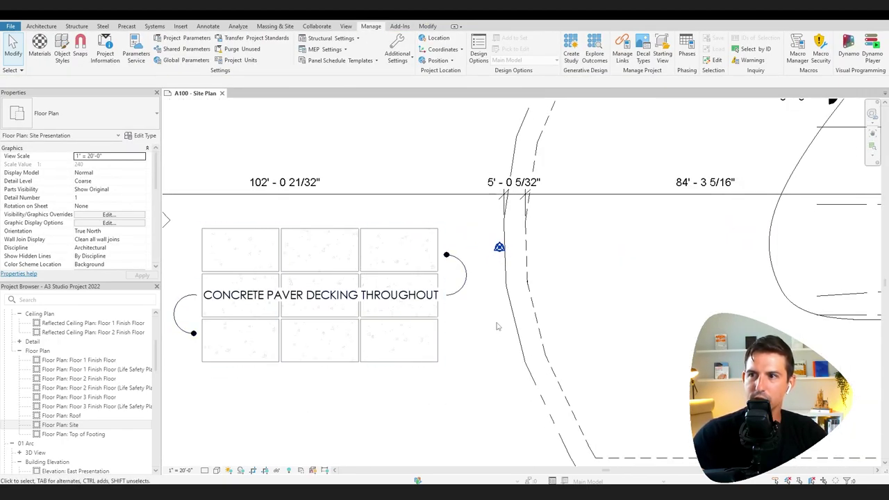
# Ungroup the paver pattern's west column and its top paver to free the northwest filled region for editing.
pyautogui.click(254, 238)
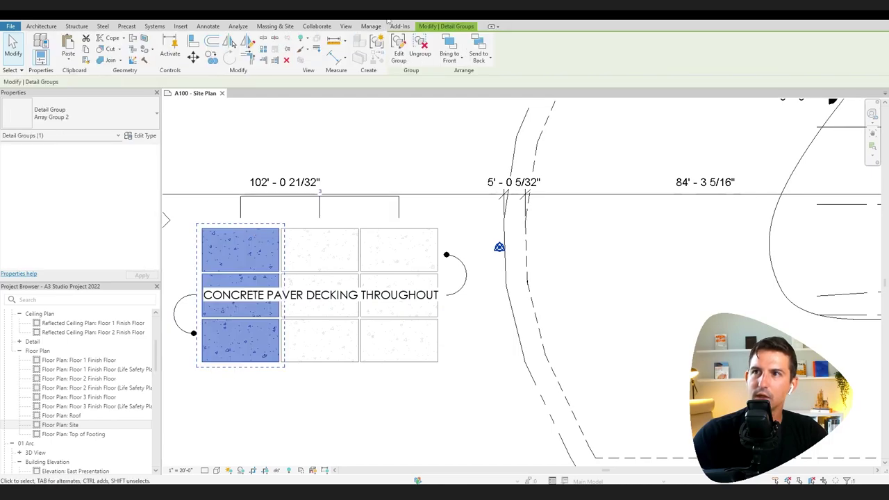
pyautogui.click(246, 233)
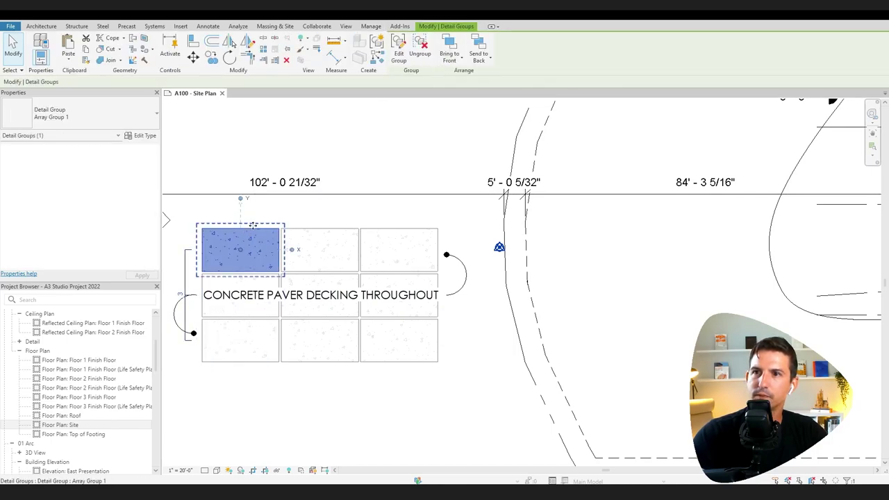
pyautogui.click(422, 46)
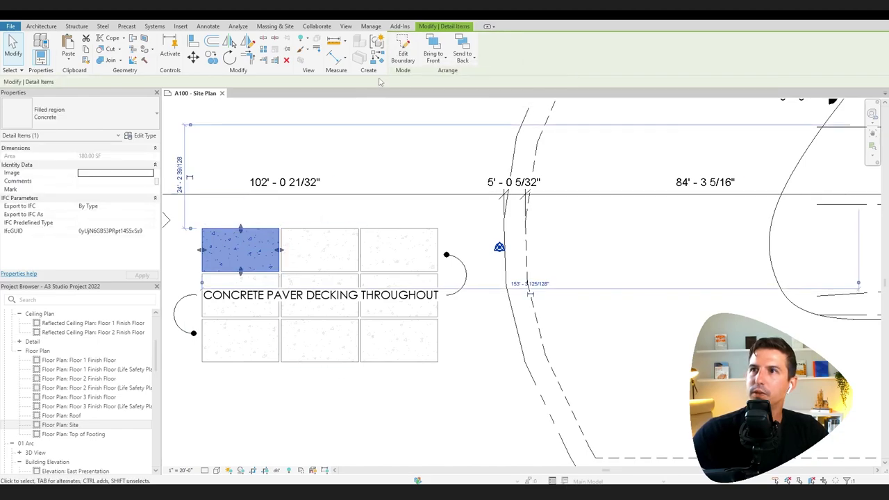
# Edit the northwest paver's boundary, drawing an S-shaped spline from its west edge to its north edge across the outer corner.
pyautogui.moveTo(258, 254); pyautogui.dragTo(365, 261, button='middle')
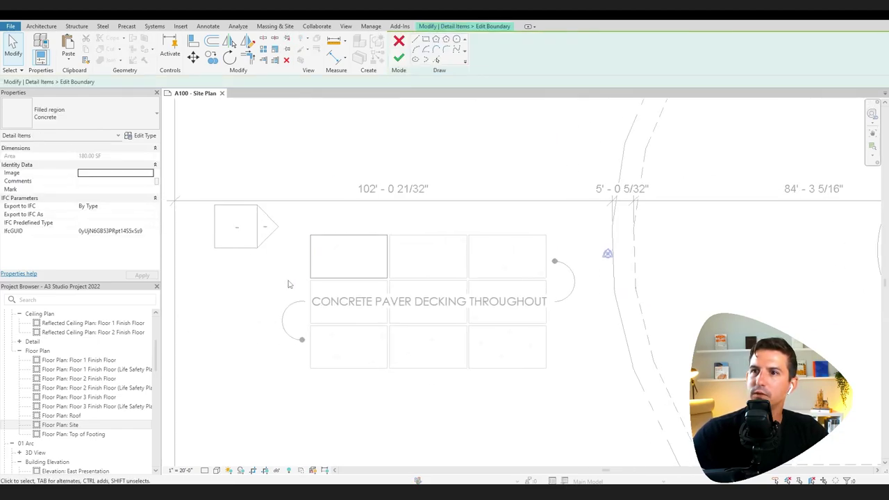
pyautogui.click(456, 49)
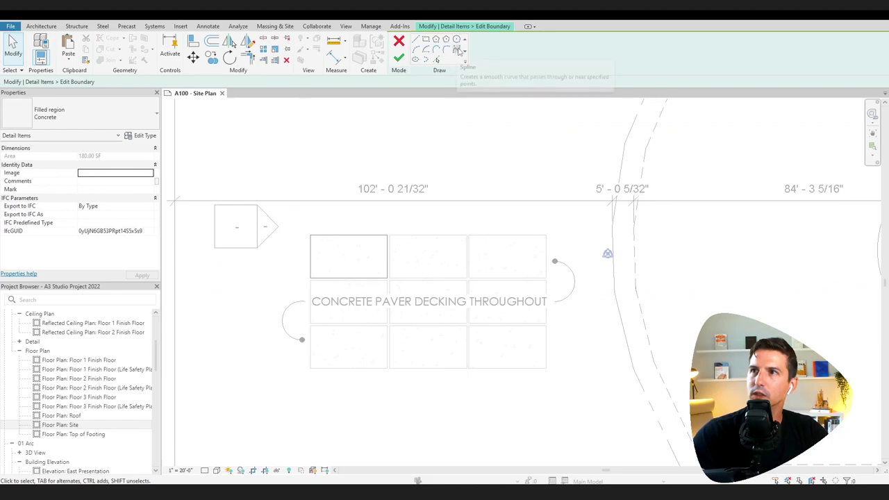
pyautogui.scroll(5, 314, 251)
pyautogui.click(310, 250)
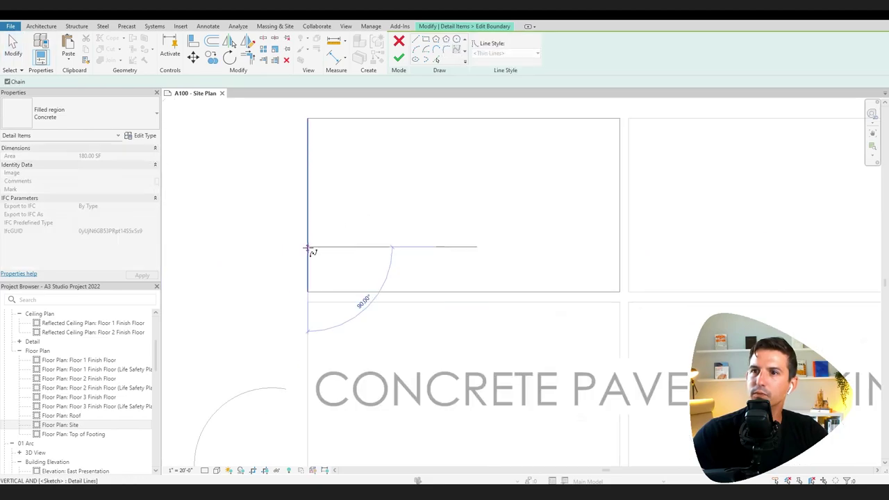
pyautogui.click(321, 193)
pyautogui.click(391, 192)
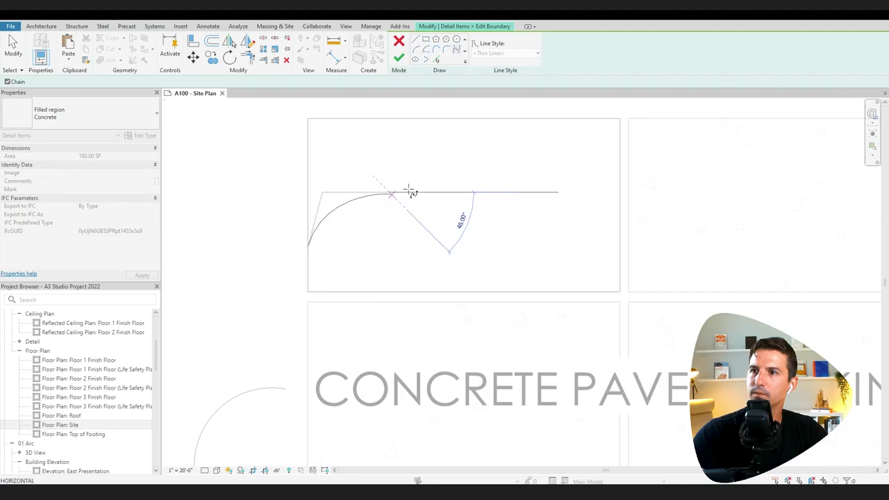
pyautogui.click(434, 148)
pyautogui.click(433, 129)
pyautogui.click(459, 118)
pyautogui.press('Escape')
pyautogui.press('Escape')
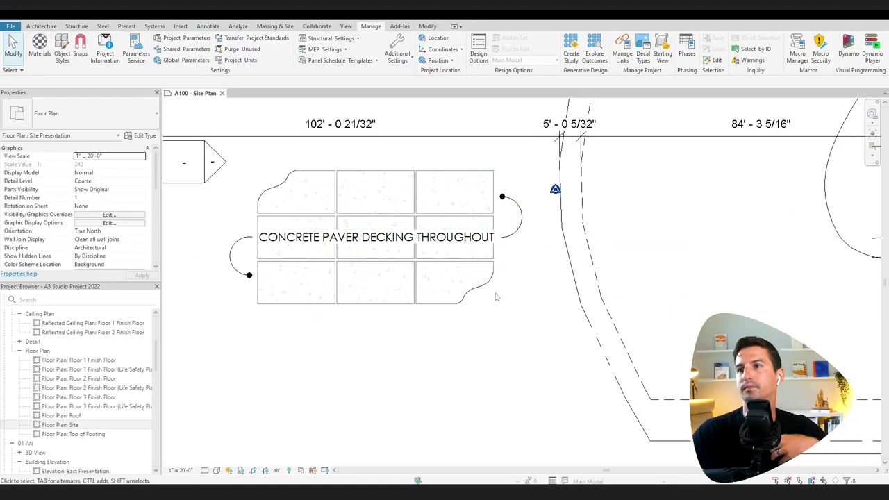
# Place an east-facing Building Section from the boardwalk into Lake Michigan, west of the WOOD DECKING note, and shorten its head end toward the lake.
pyautogui.scroll(-5, 375, 292)
pyautogui.moveTo(393, 335); pyautogui.dragTo(387, 315, button='middle')
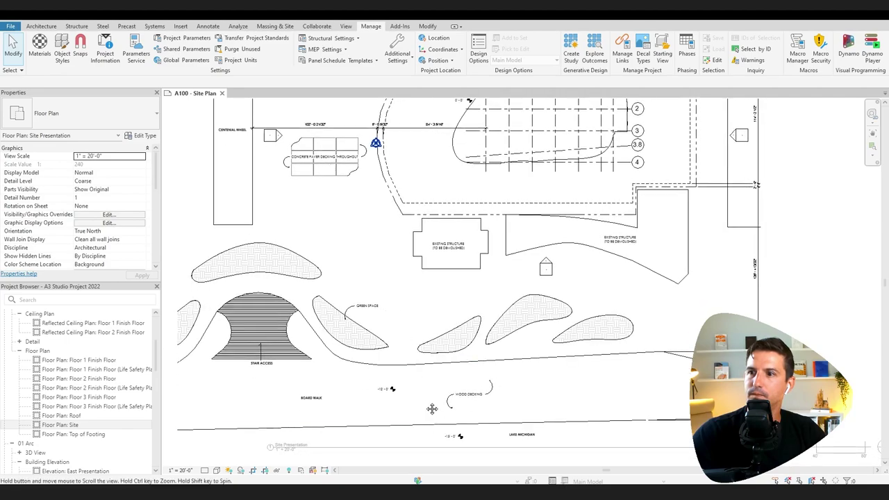
pyautogui.scroll(8, 432, 406)
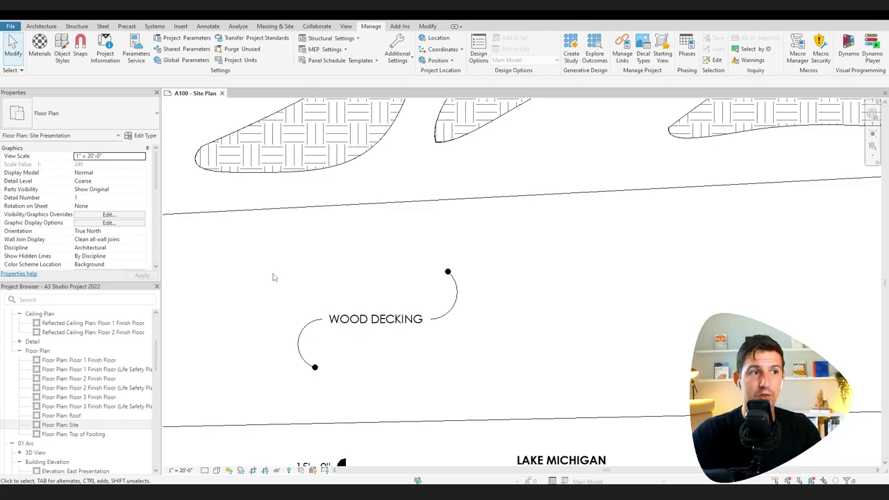
pyautogui.scroll(-3, 363, 263)
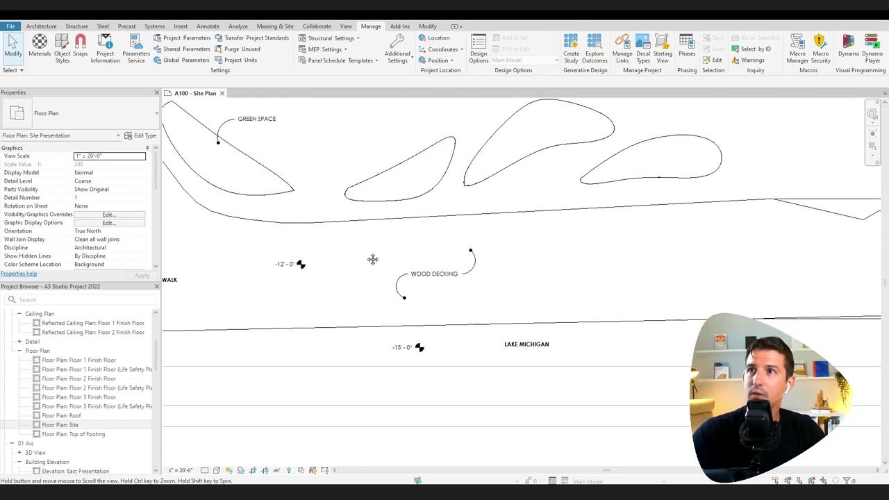
pyautogui.click(346, 26)
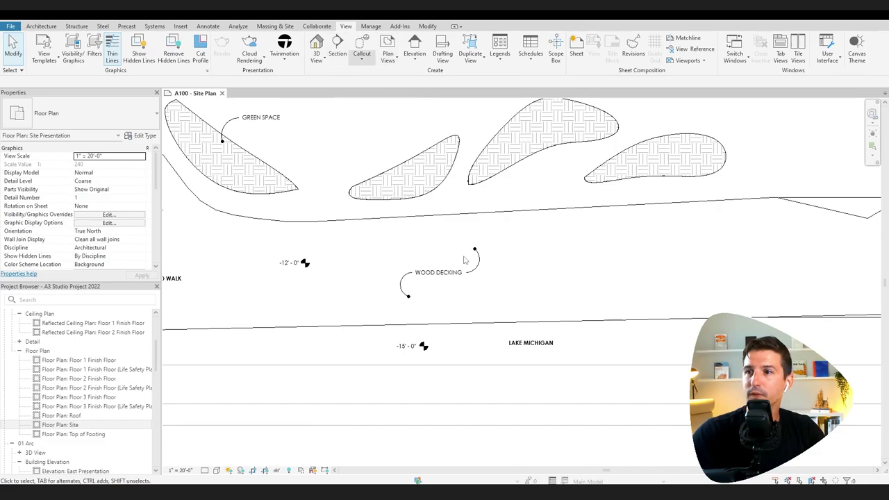
pyautogui.click(337, 47)
pyautogui.click(375, 273)
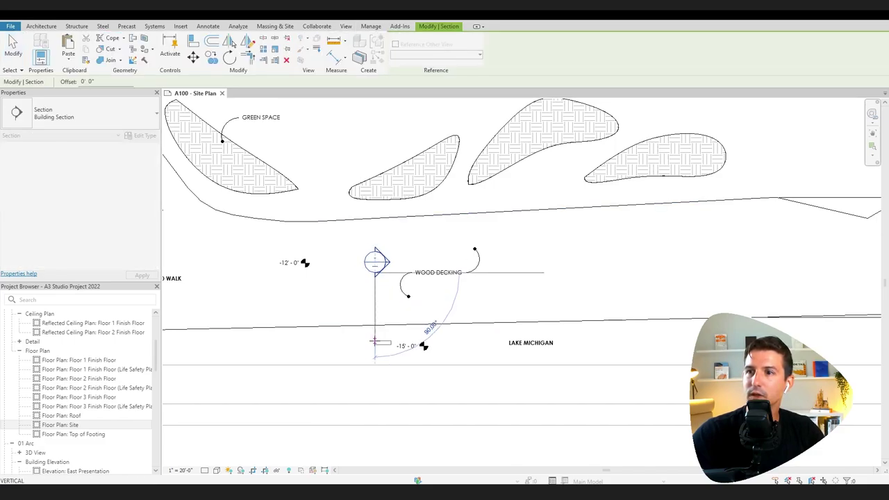
pyautogui.click(375, 342)
pyautogui.press('Escape')
pyautogui.click(376, 292)
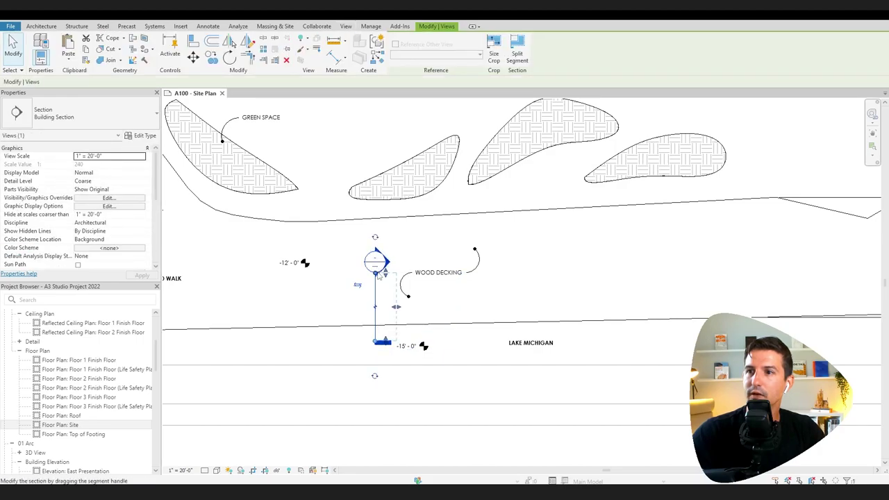
pyautogui.press('Escape')
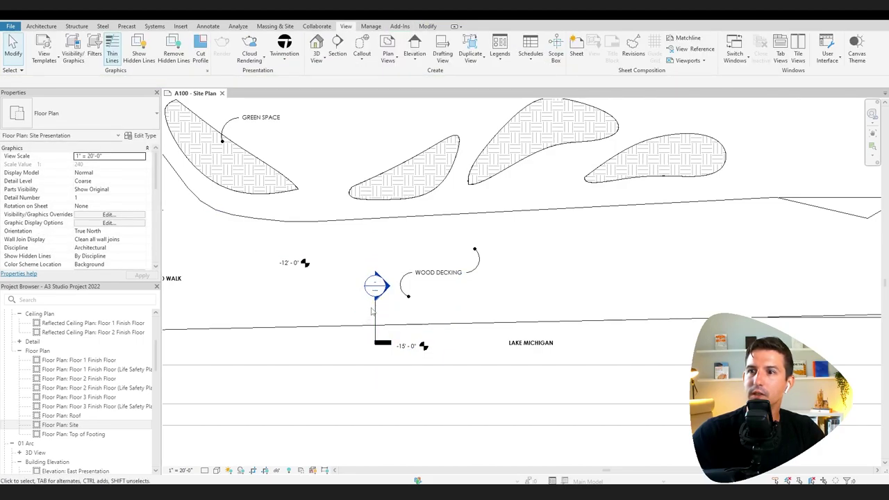
# Change the section marker west of the WOOD DECKING note from a Building Section to the Detail view type.
pyautogui.click(376, 292)
pyautogui.click(118, 120)
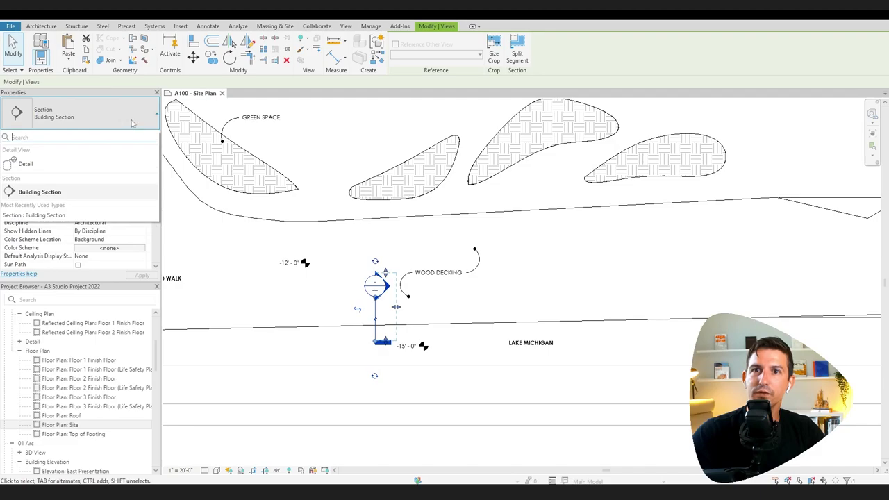
pyautogui.click(94, 165)
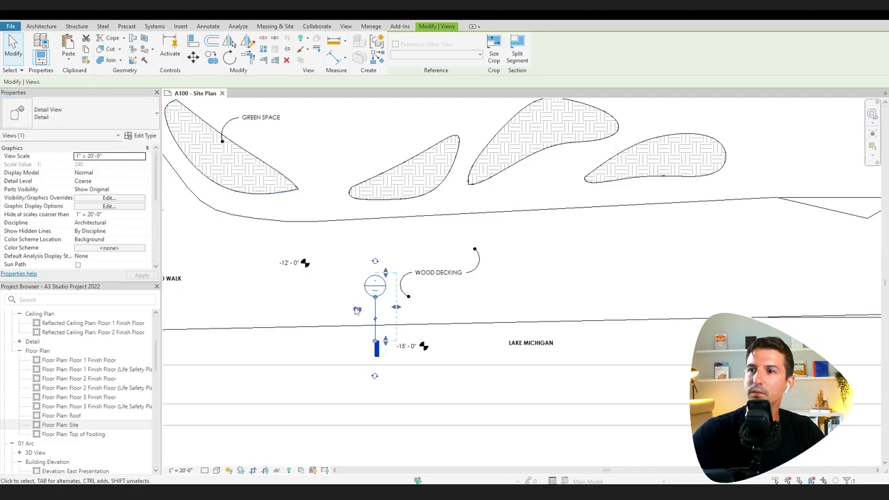
# Copy the detail section marker northwest so the duplicate crosses the boardwalk's north edge between two green-space beds.
pyautogui.press('c')
pyautogui.press('o')
pyautogui.click(375, 321)
pyautogui.scroll(-3, 375, 321)
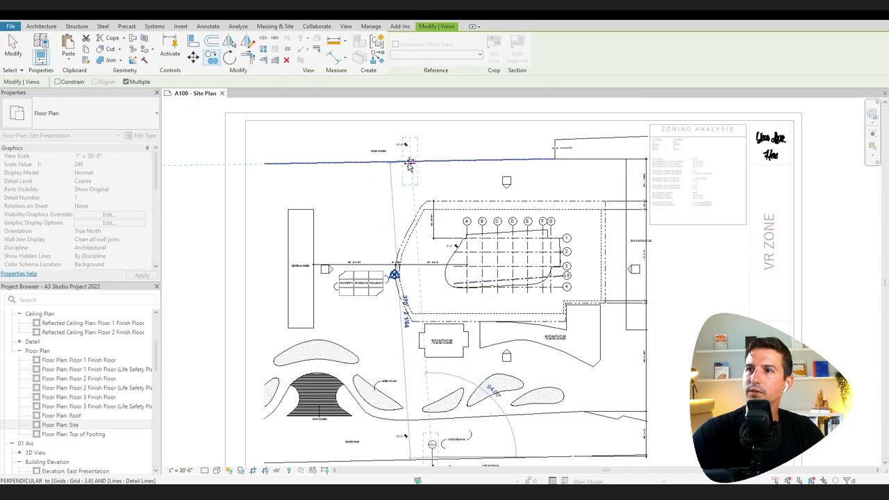
pyautogui.click(414, 421)
pyautogui.press('Escape')
pyautogui.press('Escape')
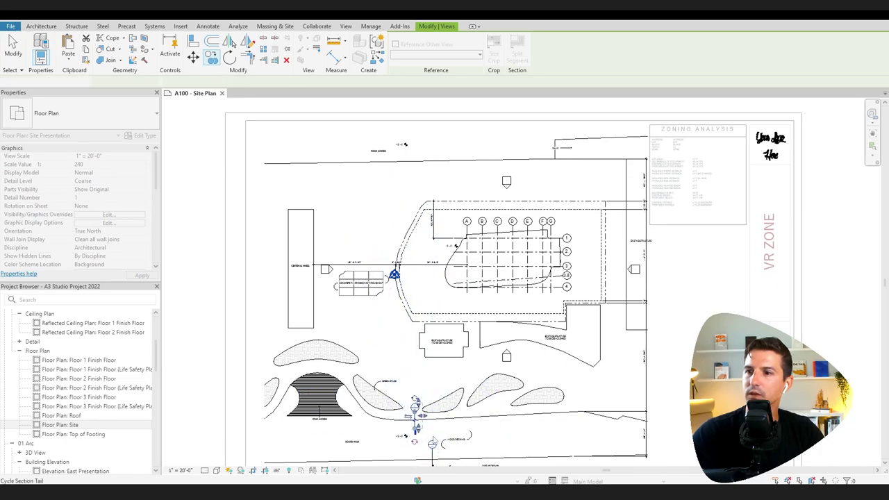
pyautogui.scroll(1, 470, 388)
pyautogui.moveTo(470, 388)
pyautogui.mouseDown(button='middle')
pyautogui.moveTo(462, 370)
pyautogui.moveTo(484, 339)
pyautogui.mouseUp(button='middle')
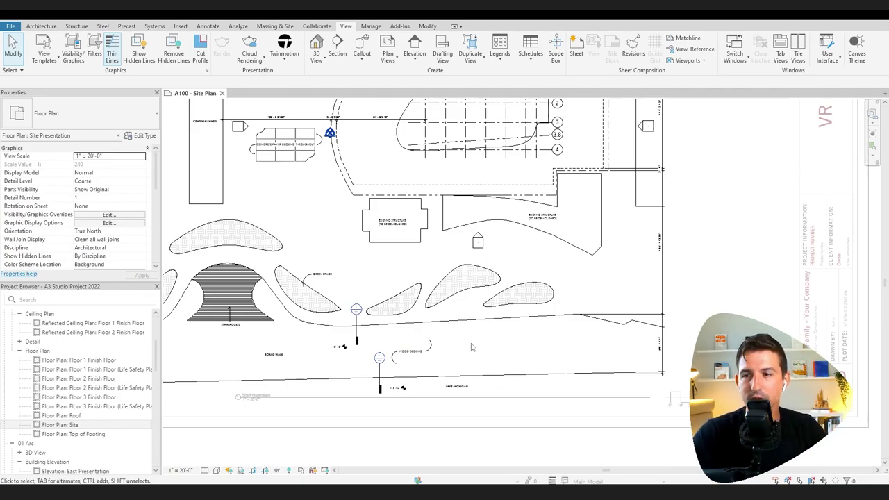
# Open sheet A101 - Floor Plan Level 1 and collapse the 00 Working group in the project's view list.
pyautogui.scroll(-3, 472, 347)
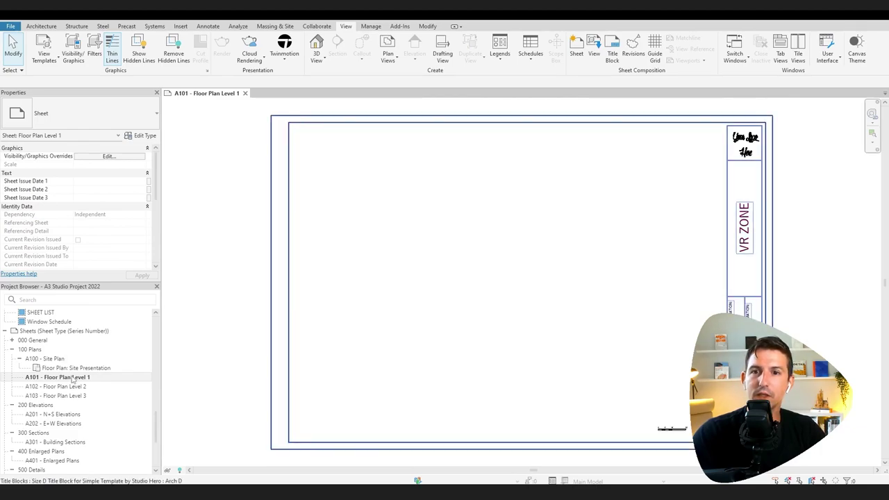
pyautogui.scroll(5, 94, 417)
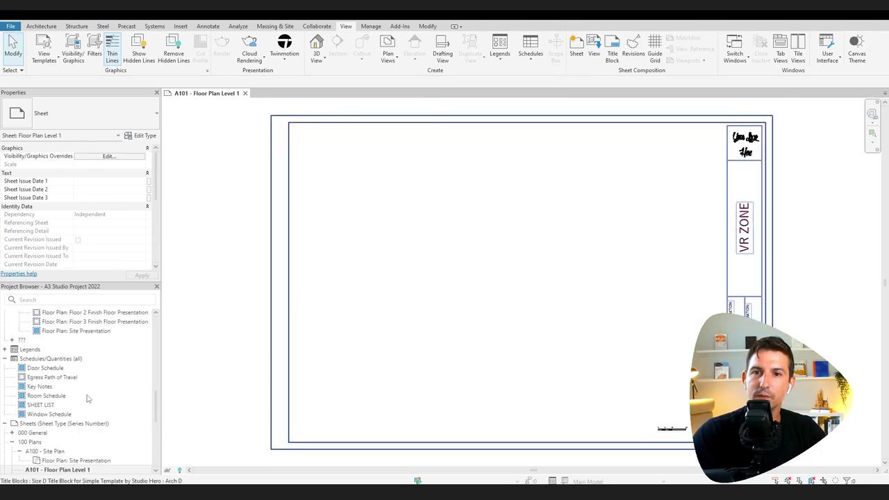
pyautogui.scroll(5, 49, 363)
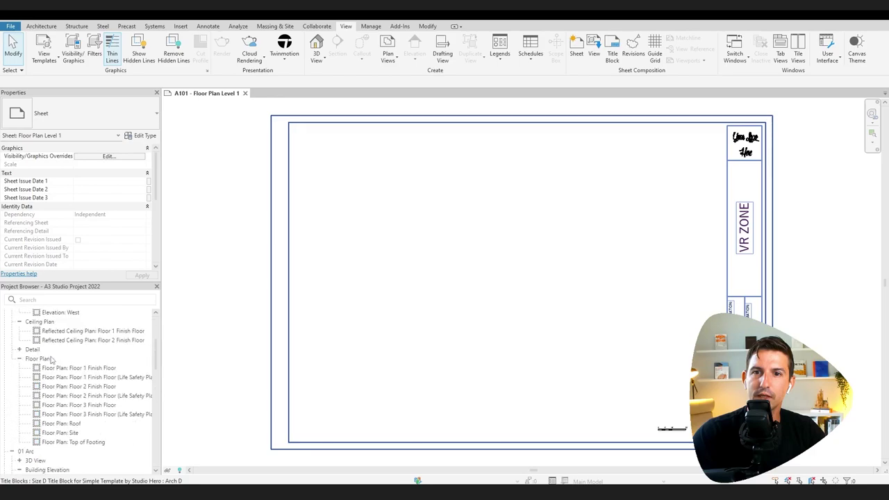
pyautogui.scroll(3, 28, 402)
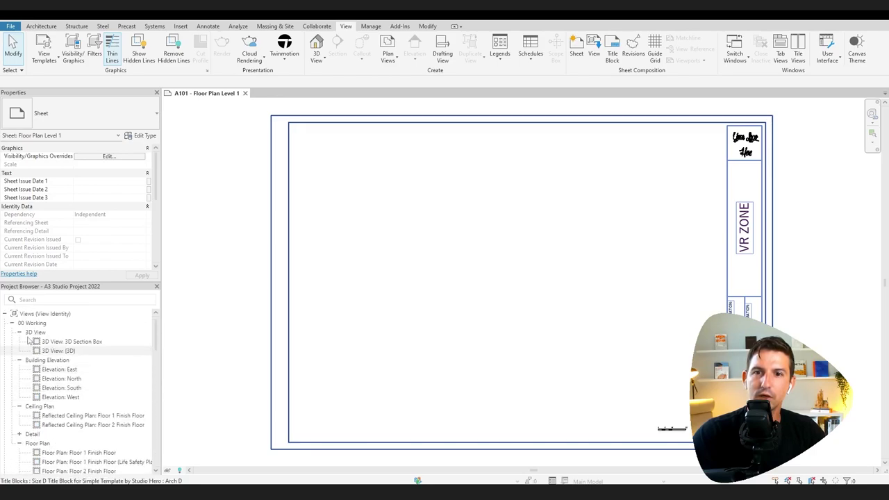
pyautogui.click(12, 323)
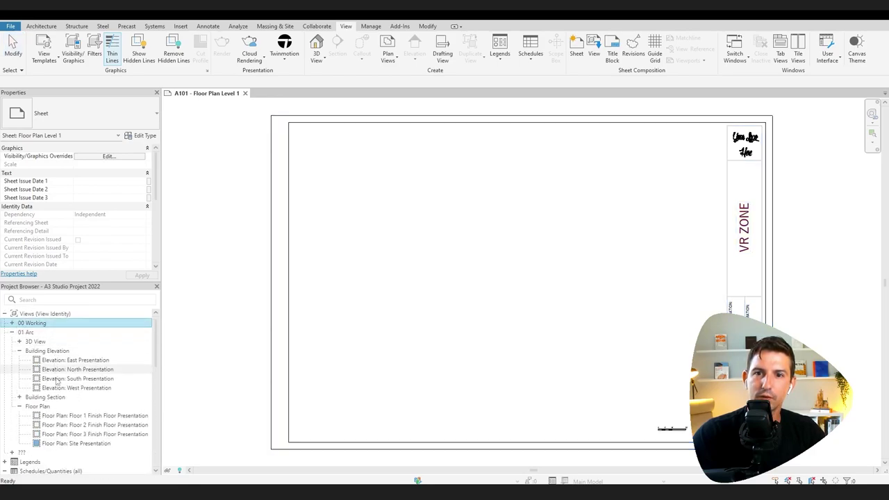
# Check the view template assigned to Floor 1 Finish Floor Presentation and open that floor plan.
pyautogui.click(90, 417)
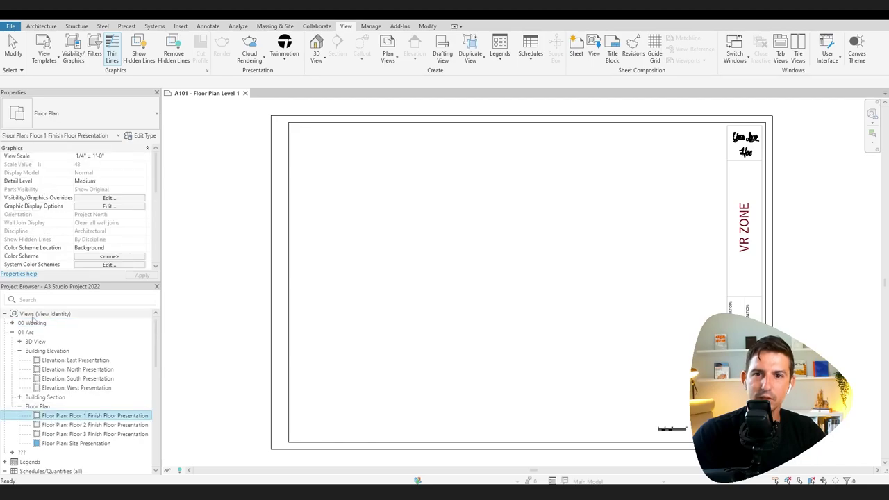
pyautogui.scroll(-5, 67, 222)
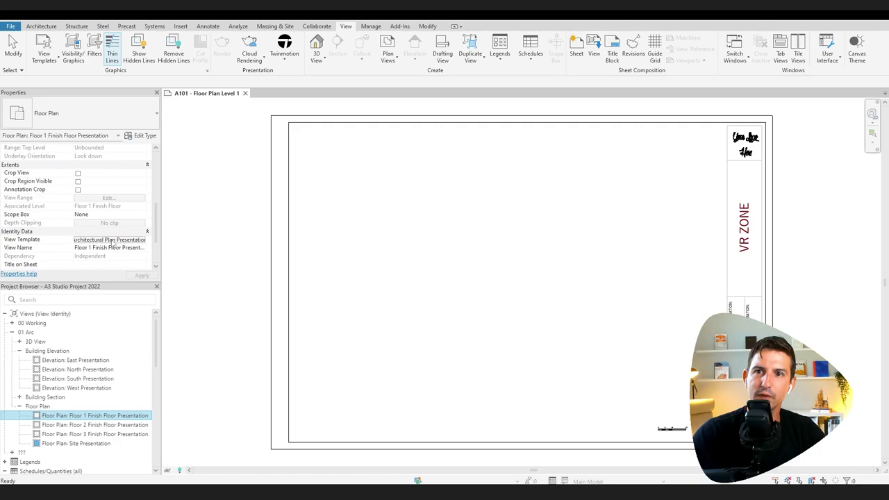
pyautogui.doubleClick(111, 417)
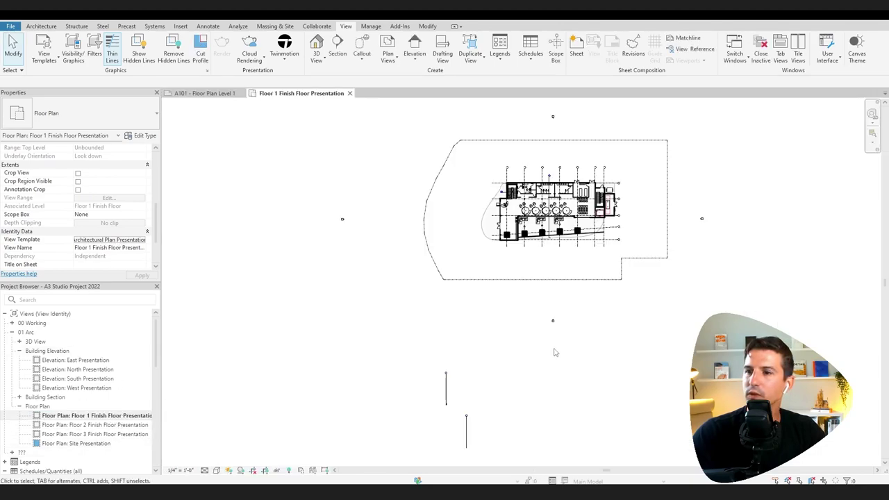
pyautogui.moveTo(554, 352); pyautogui.dragTo(511, 344, button='middle')
pyautogui.moveTo(490, 361); pyautogui.dragTo(411, 419)
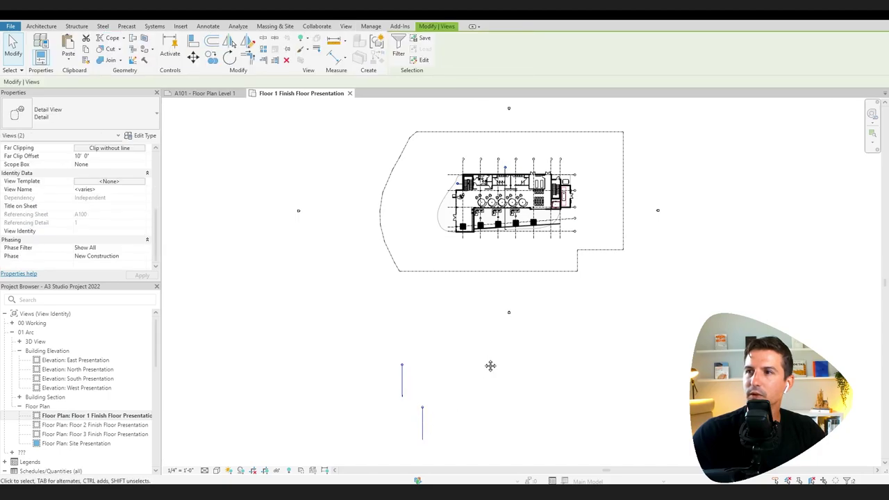
pyautogui.moveTo(490, 366); pyautogui.dragTo(431, 401, button='middle')
pyautogui.click(430, 391)
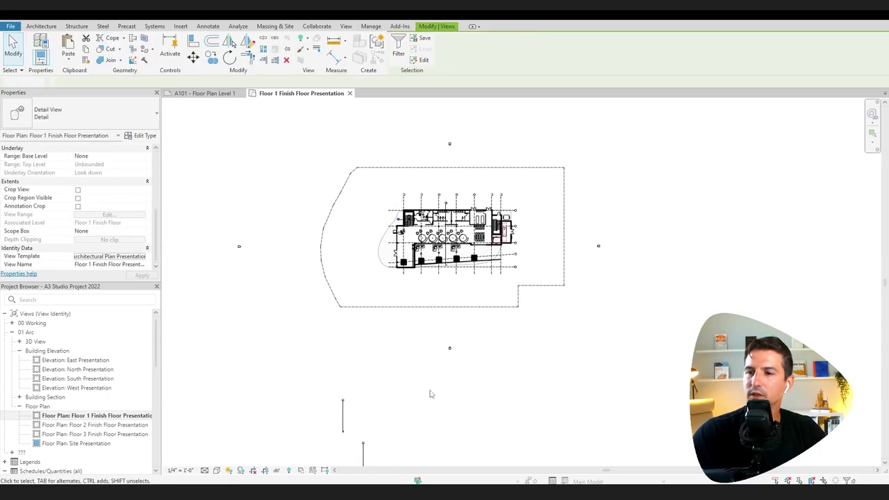
# Crop the Floor 1 presentation plan closely around the building and its grid lines, leaving the crop boundary hidden.
pyautogui.click(265, 471)
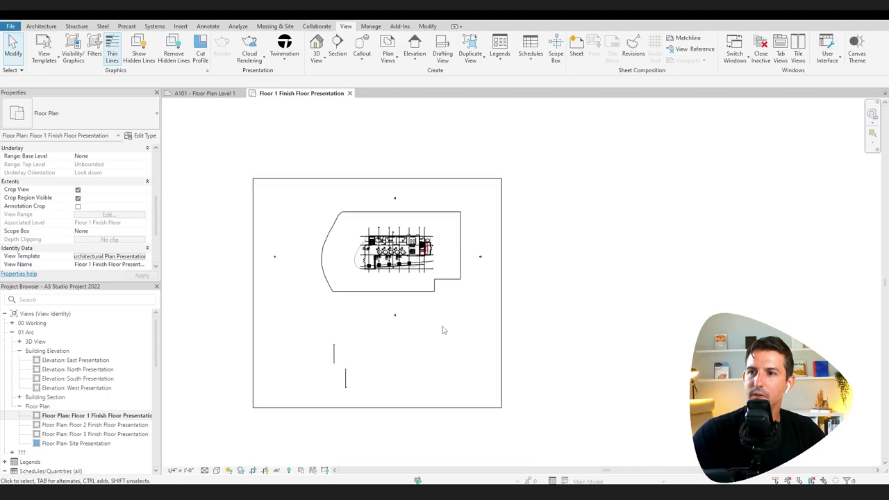
pyautogui.click(395, 407)
pyautogui.moveTo(377, 407); pyautogui.dragTo(380, 373)
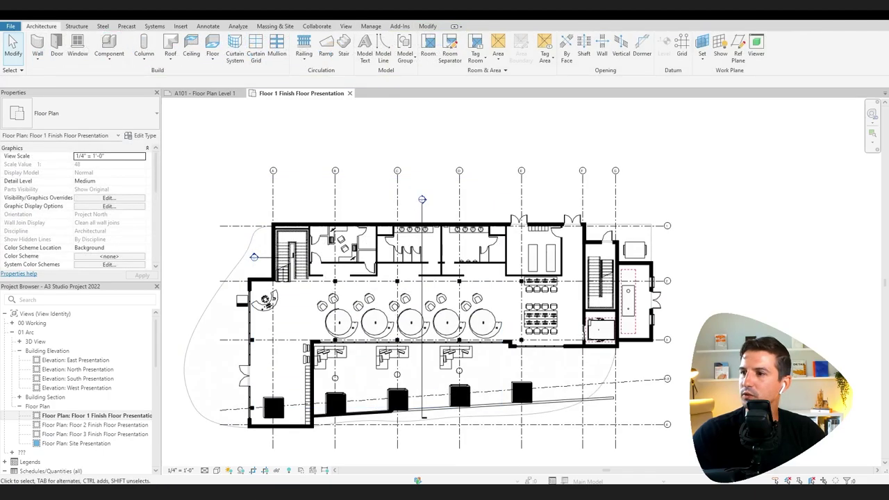
pyautogui.moveTo(771, 394); pyautogui.dragTo(647, 307, button='middle')
pyautogui.scroll(-1, 647, 308)
pyautogui.moveTo(585, 344); pyautogui.dragTo(667, 395, button='middle')
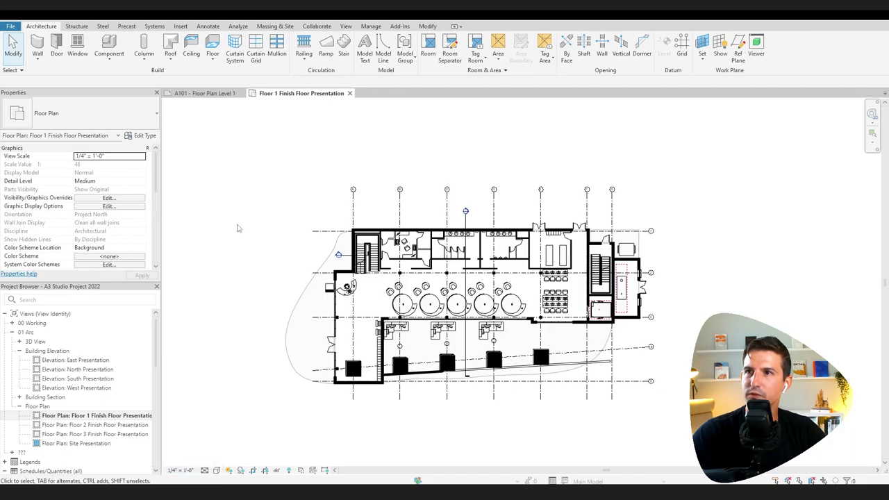
# Place the Floor 1 Finish Floor Presentation plan on sheet A101 - Floor Plan Level 1.
pyautogui.scroll(-5, 66, 322)
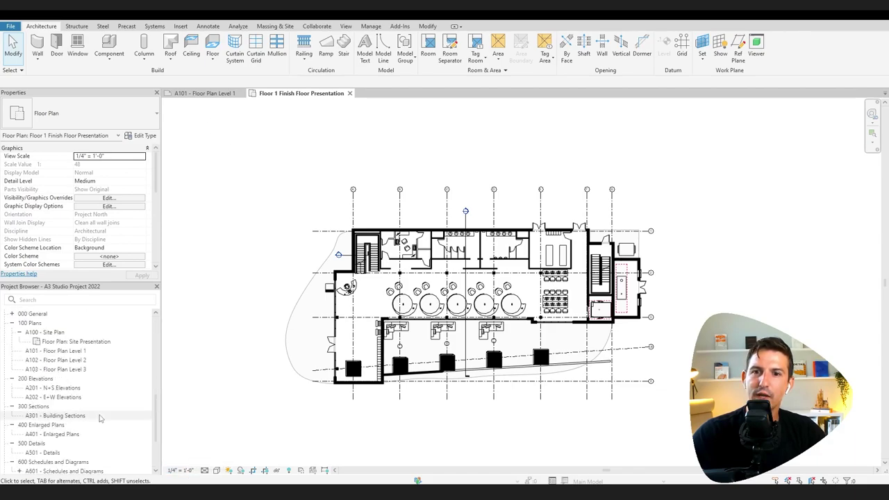
pyautogui.scroll(2, 66, 321)
pyautogui.scroll(-4, 76, 417)
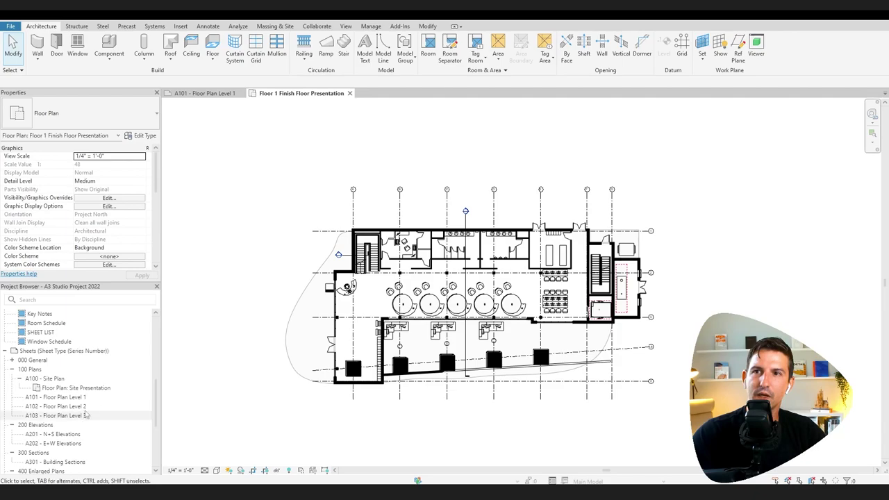
pyautogui.click(214, 96)
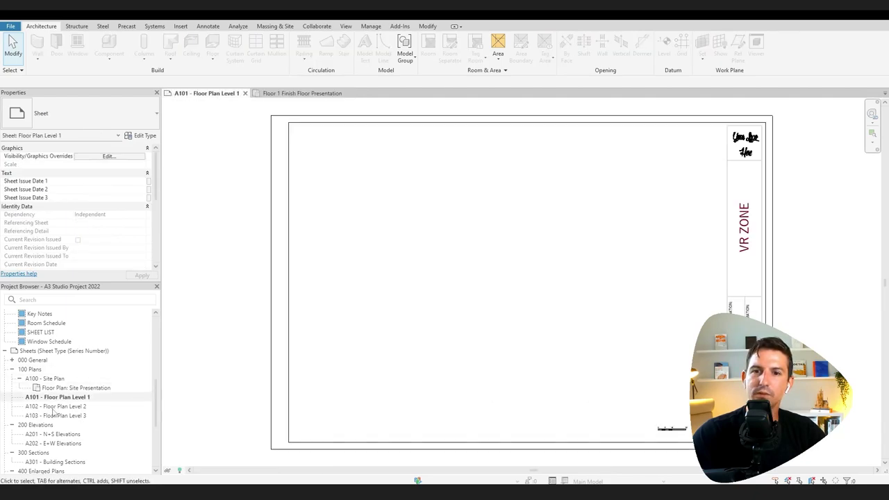
pyautogui.scroll(5, 59, 401)
pyautogui.moveTo(69, 415); pyautogui.dragTo(521, 292)
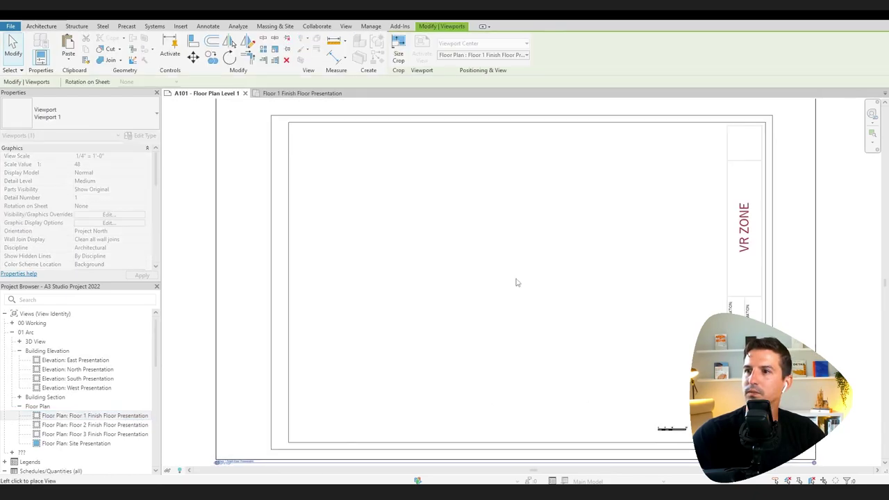
pyautogui.scroll(-1, 516, 281)
pyautogui.click(520, 281)
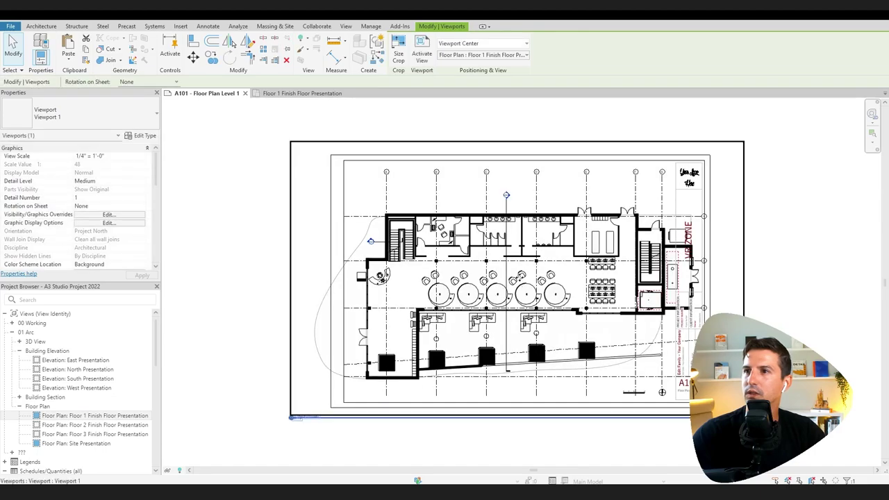
pyautogui.press('Escape')
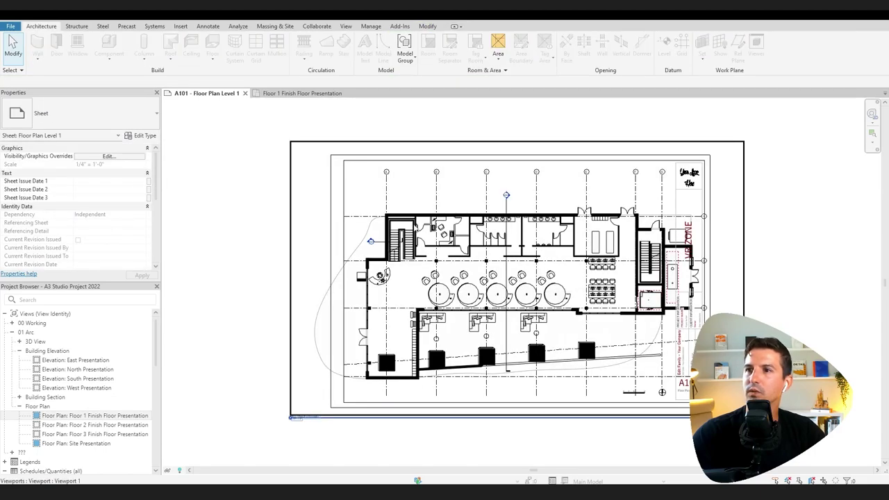
# Set the view scale of sheet A101's floor plan viewport to 1/8" = 1'-0".
pyautogui.click(424, 200)
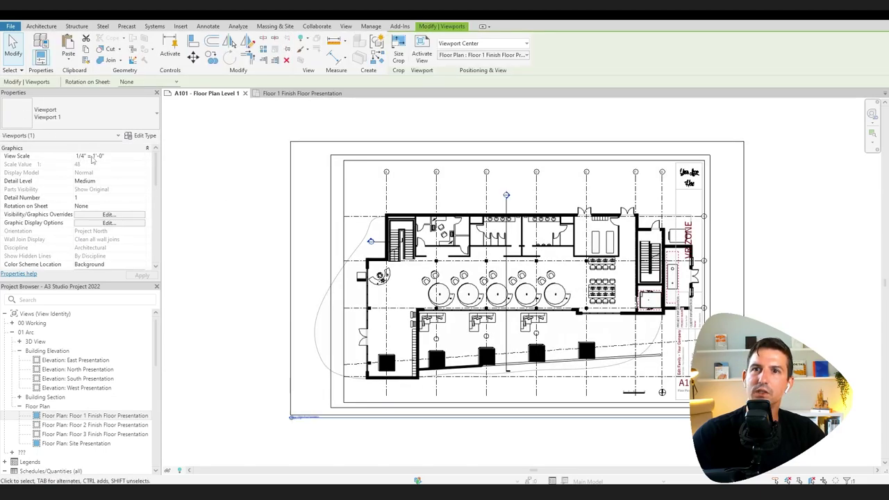
pyautogui.click(143, 157)
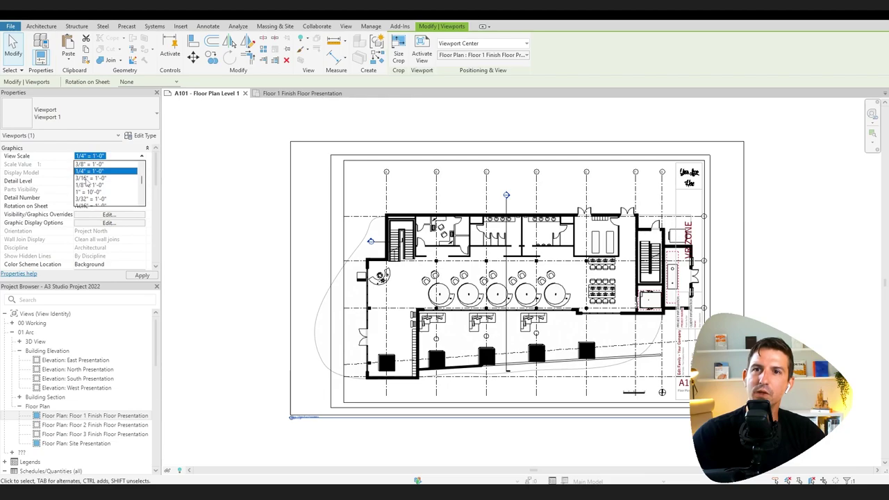
pyautogui.click(88, 185)
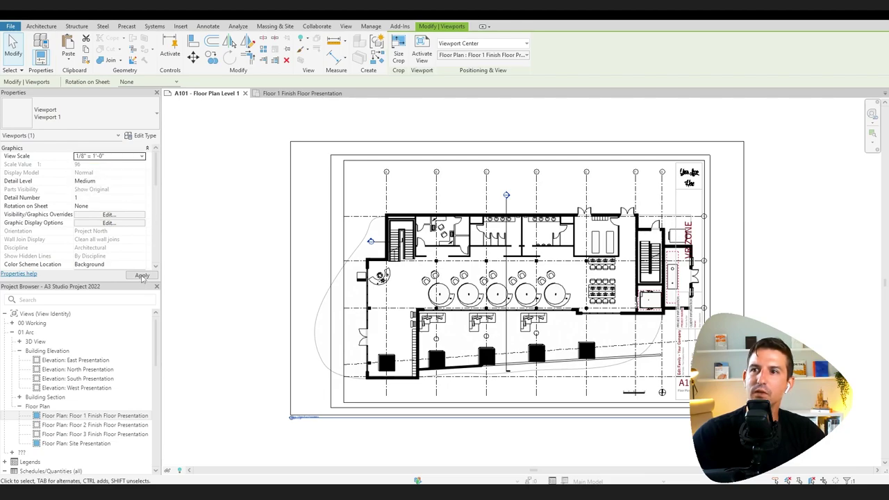
pyautogui.click(141, 275)
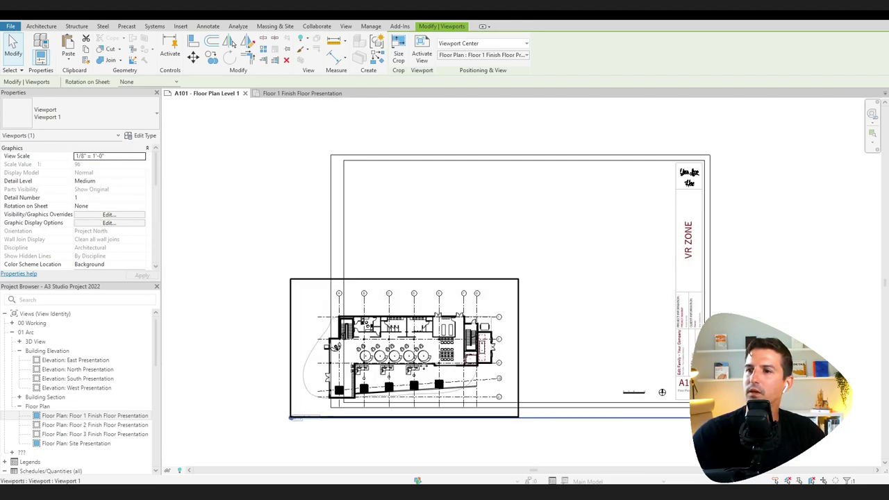
# Move the floor plan viewport inside the border of sheet A101, roughly centred in the drawing area.
pyautogui.moveTo(416, 360); pyautogui.dragTo(513, 283)
pyautogui.scroll(-1, 562, 307)
pyautogui.moveTo(562, 308); pyautogui.dragTo(421, 282, button='middle')
pyautogui.scroll(2, 375, 280)
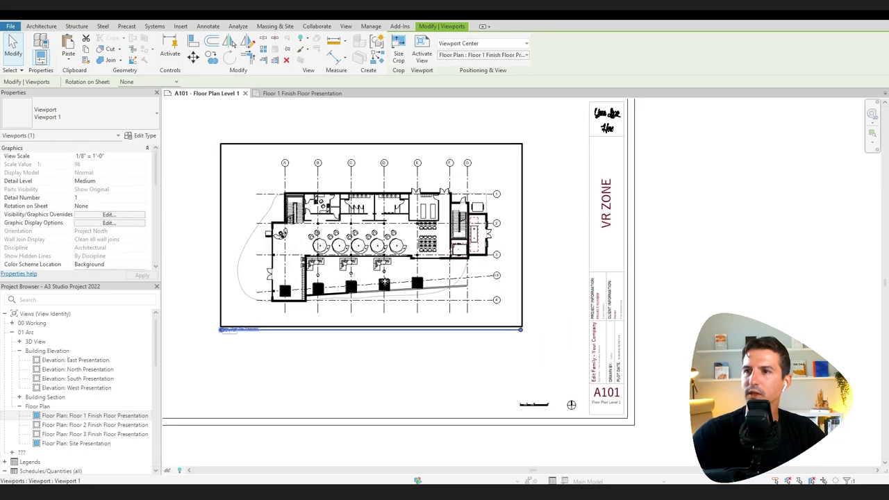
pyautogui.moveTo(405, 260); pyautogui.dragTo(402, 266)
pyautogui.click(403, 359)
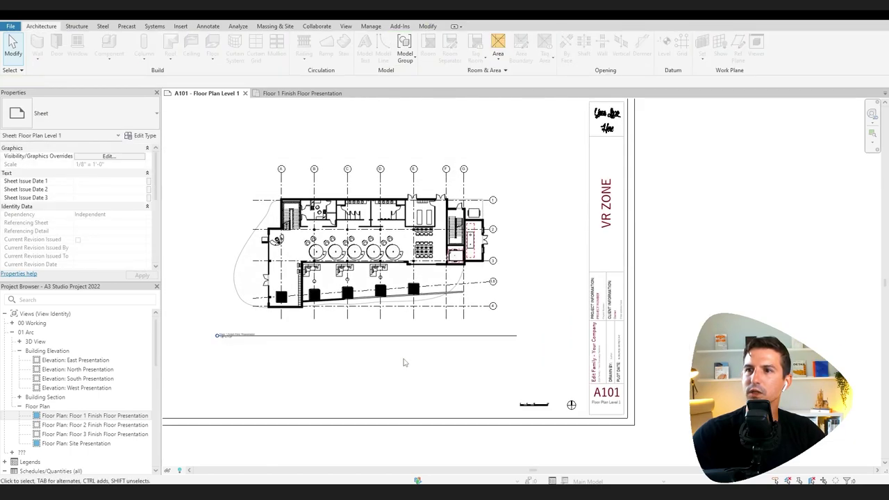
# Examine the graphic scale bar beside the north arrow on sheet A101 and check it against the floor plan viewport's scale.
pyautogui.scroll(-3, 405, 362)
pyautogui.scroll(3, 401, 362)
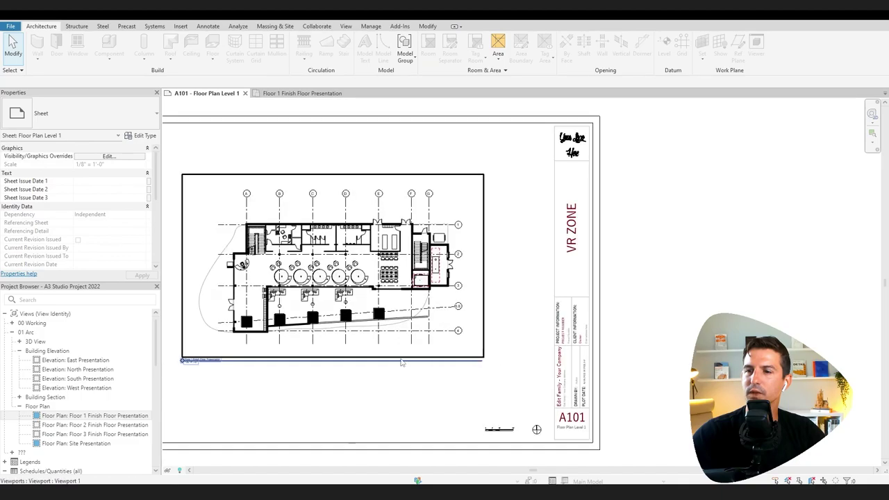
pyautogui.scroll(5, 419, 401)
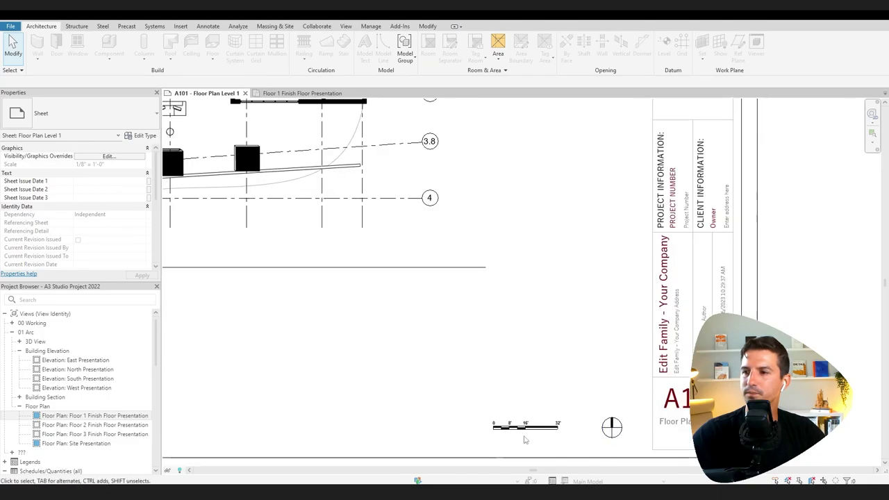
pyautogui.click(504, 431)
pyautogui.press('Escape')
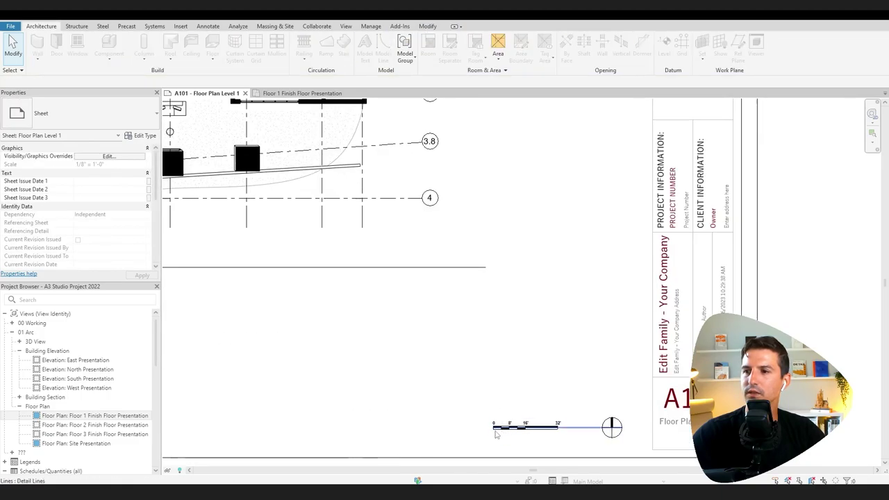
pyautogui.click(328, 249)
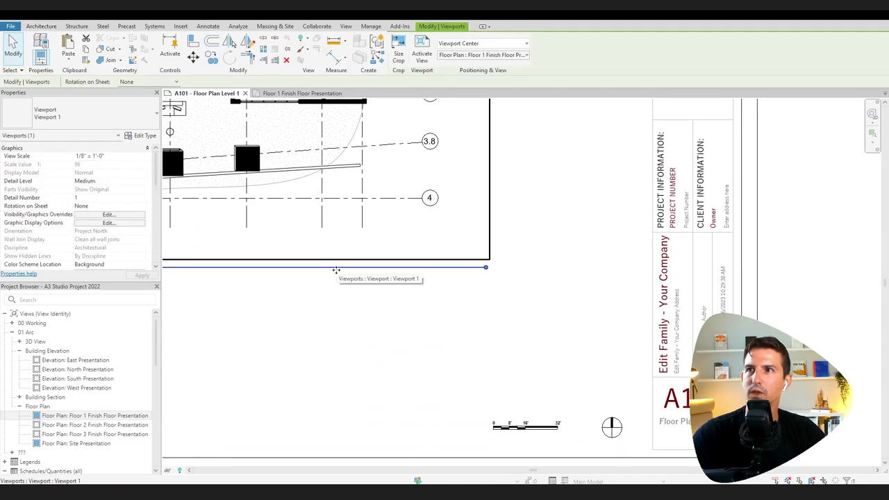
pyautogui.scroll(-3, 334, 337)
pyautogui.scroll(4, 389, 333)
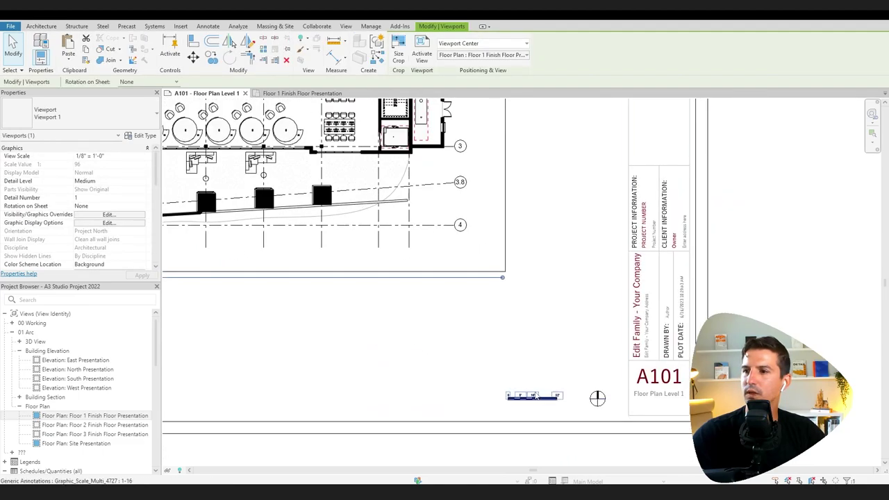
# Change the graphic scale bar beside the north arrow on sheet A101 to the 1-8 type.
pyautogui.click(536, 396)
pyautogui.click(121, 121)
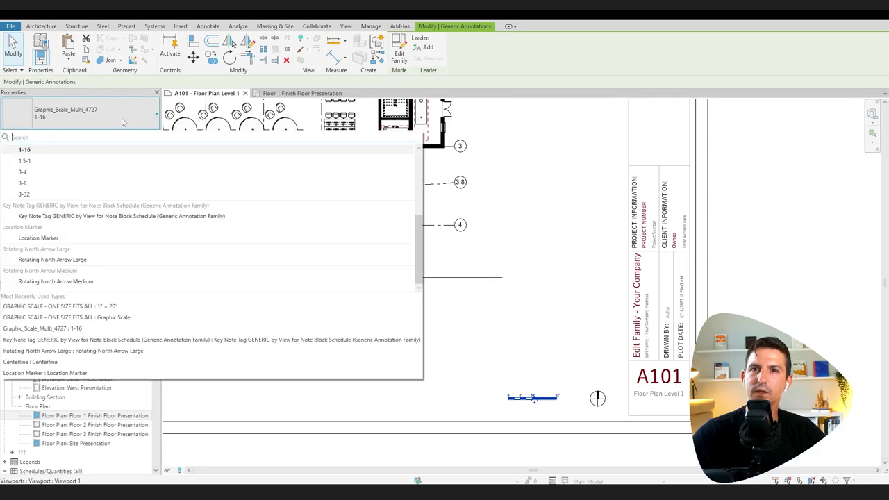
pyautogui.scroll(1, 66, 163)
pyautogui.click(35, 200)
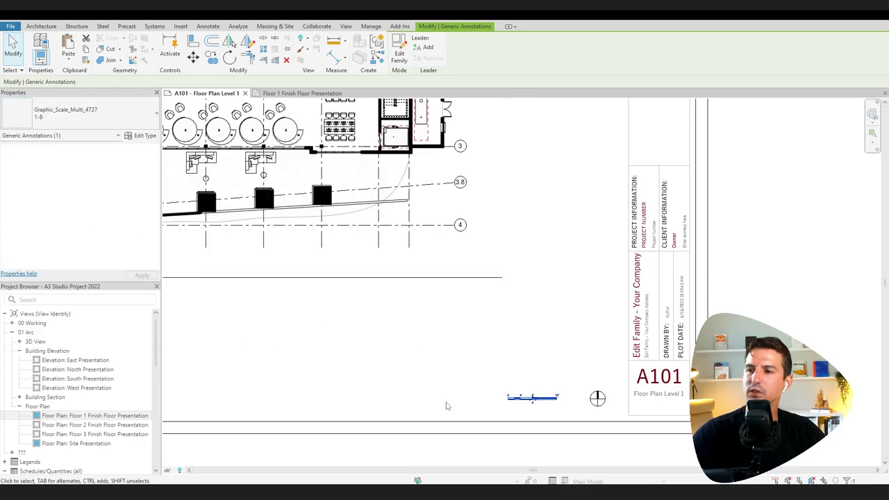
pyautogui.click(496, 389)
pyautogui.scroll(3, 602, 393)
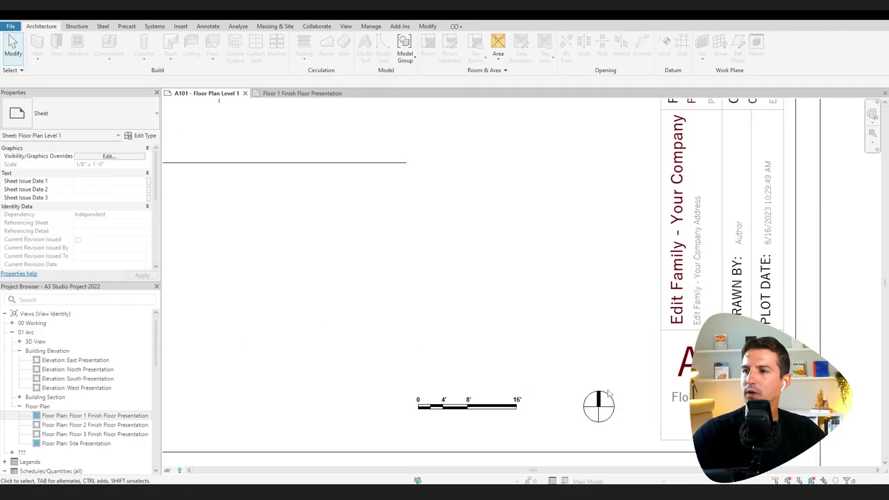
# Examine the north arrow and the floor plan on sheet A101, checking the layout and which annotations the plan shows.
pyautogui.click(606, 396)
pyautogui.scroll(-3, 337, 329)
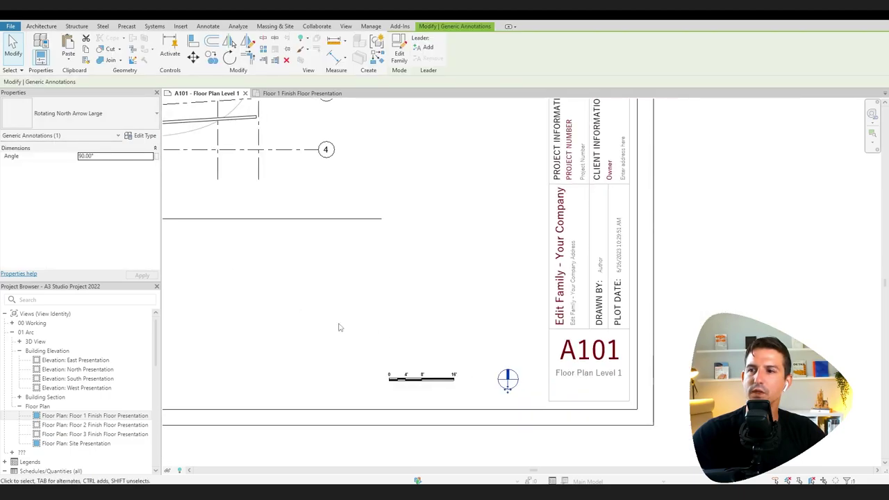
pyautogui.scroll(-1, 339, 327)
pyautogui.moveTo(339, 326); pyautogui.dragTo(515, 386, button='middle')
pyautogui.click(423, 363)
pyautogui.scroll(-4, 423, 364)
pyautogui.moveTo(423, 364); pyautogui.dragTo(548, 410, button='middle')
pyautogui.scroll(4, 526, 386)
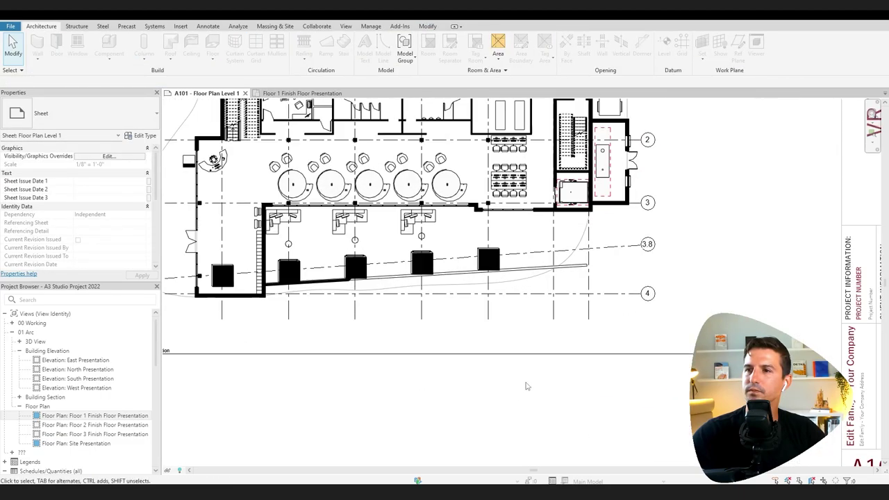
pyautogui.scroll(-2, 525, 386)
pyautogui.scroll(2, 521, 387)
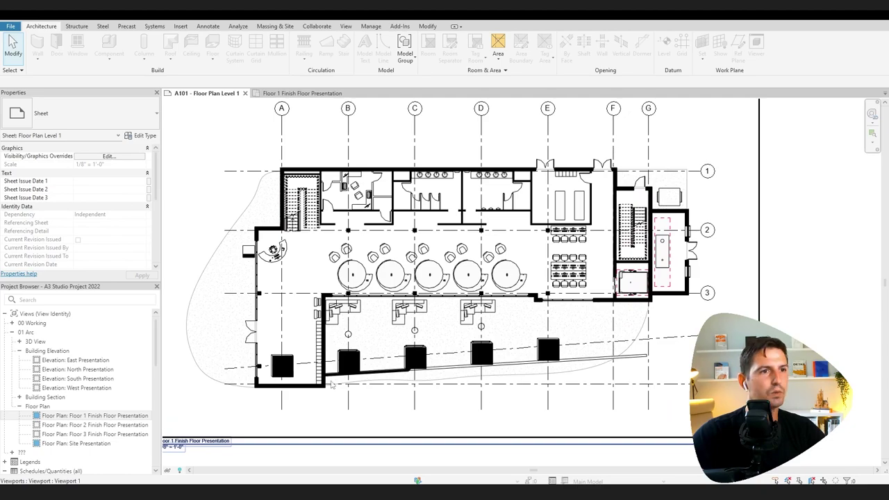
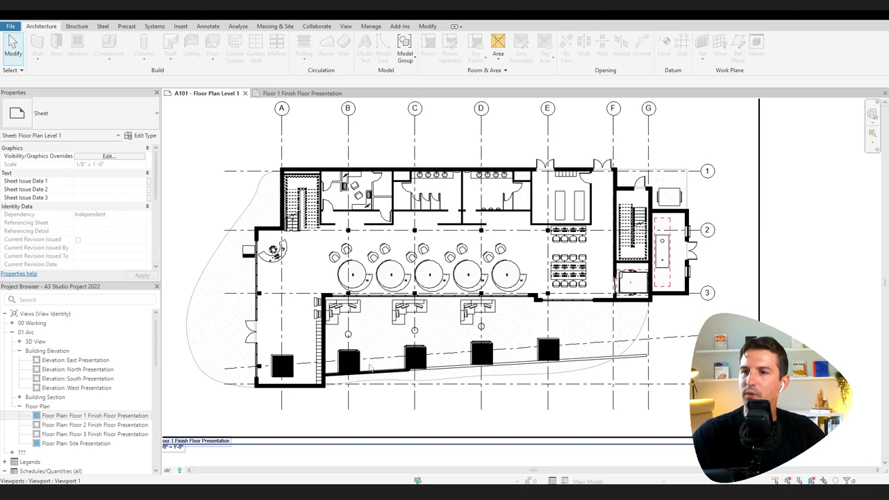
pyautogui.scroll(-2, 422, 400)
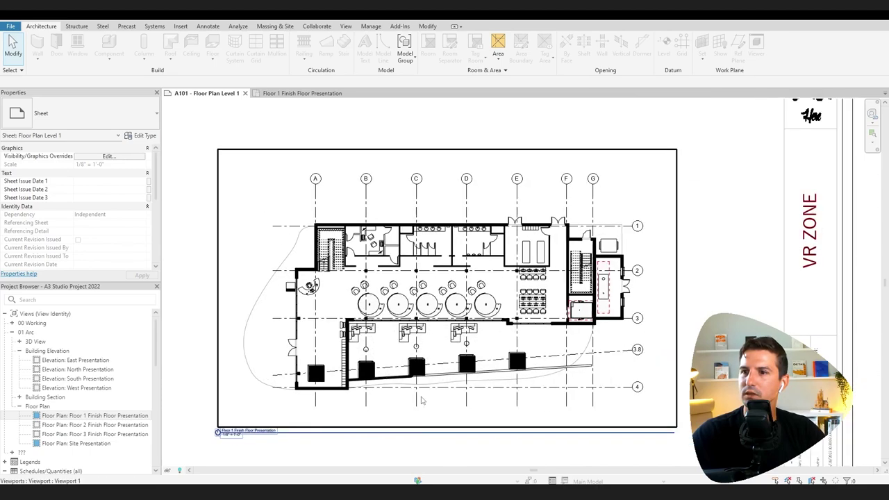
pyautogui.scroll(1, 509, 419)
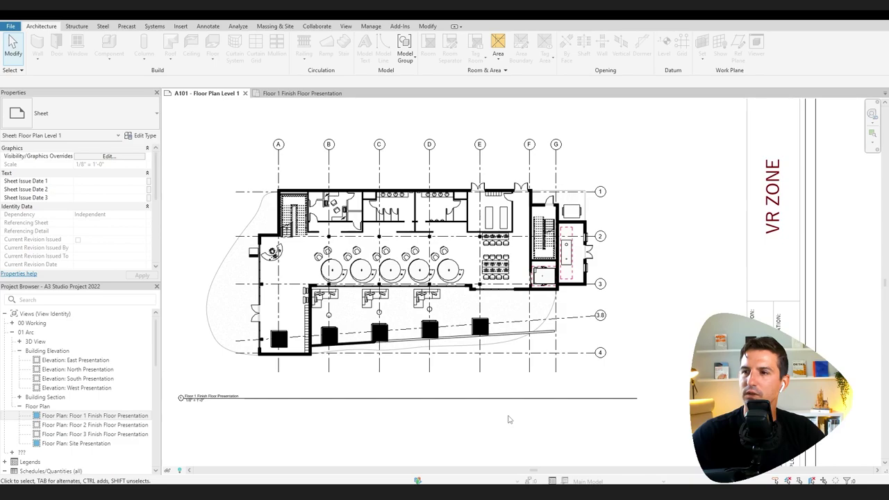
# Reveal the hidden elements of the activated floor plan view, turn the reveal off again and deactivate the view.
pyautogui.click(288, 471)
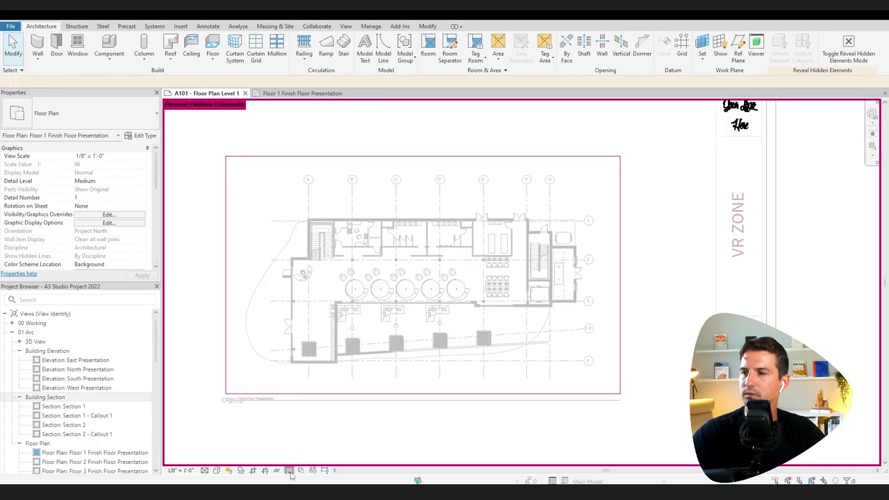
pyautogui.click(289, 471)
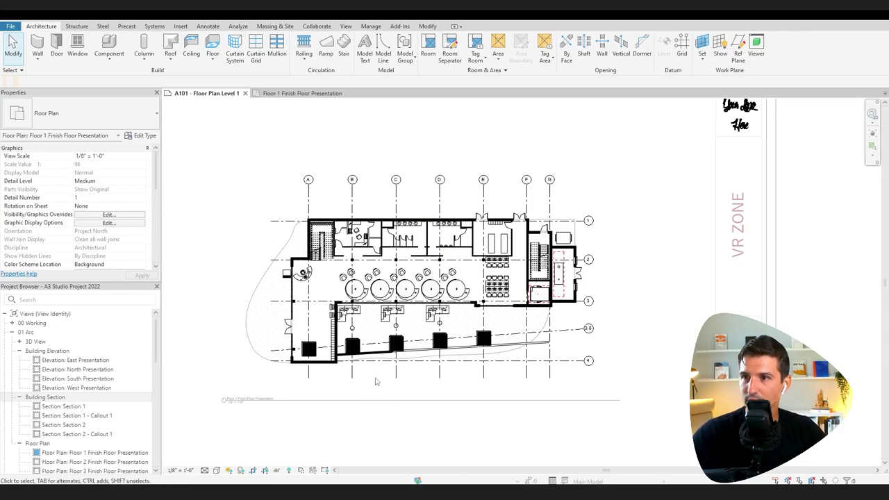
pyautogui.doubleClick(209, 209)
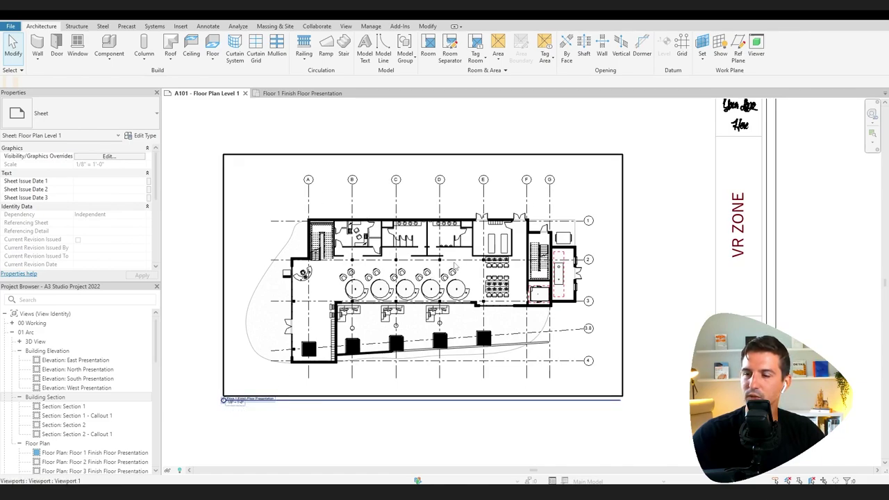
# Try a view scale of 3/16" = 1'-0" on the floor plan viewport and set it to 1/4" = 1'-0" instead.
pyautogui.scroll(-3, 313, 405)
pyautogui.scroll(1, 269, 247)
pyautogui.click(270, 247)
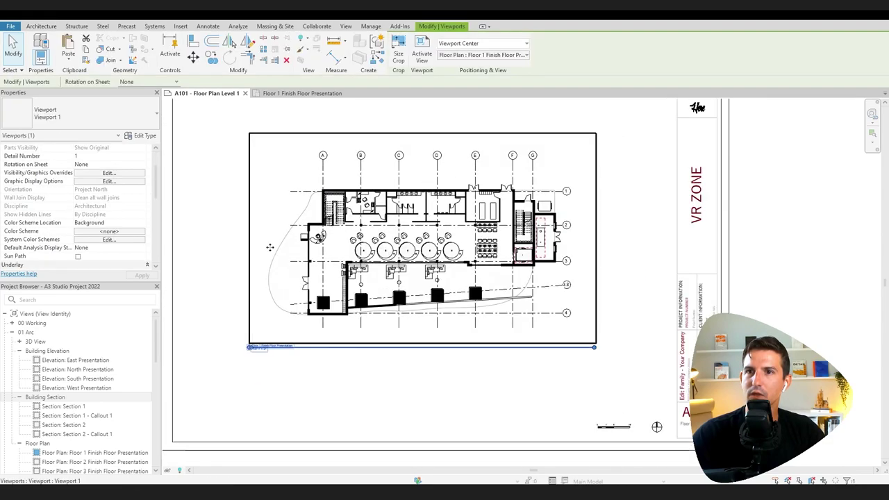
pyautogui.scroll(2, 96, 181)
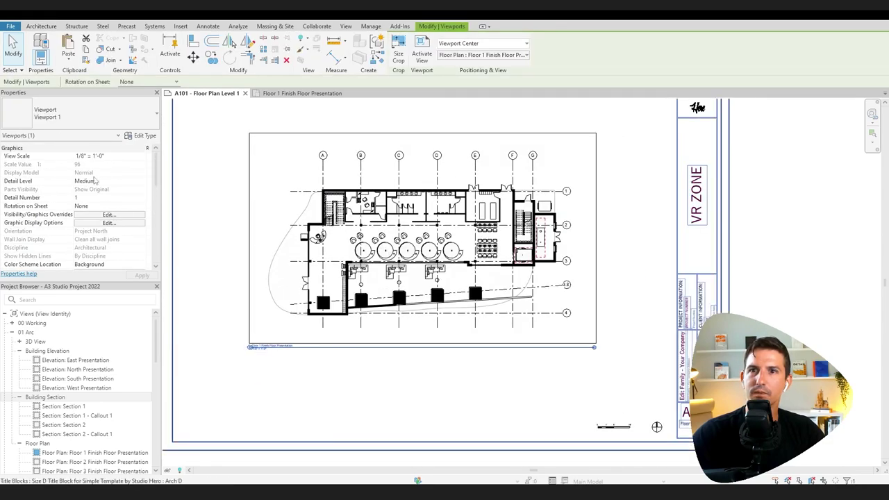
pyautogui.click(141, 156)
pyautogui.click(109, 172)
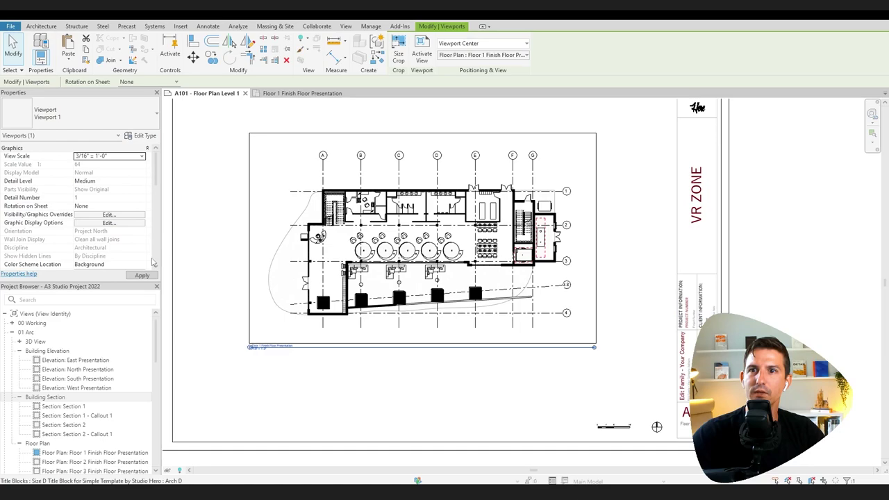
pyautogui.scroll(-3, 349, 280)
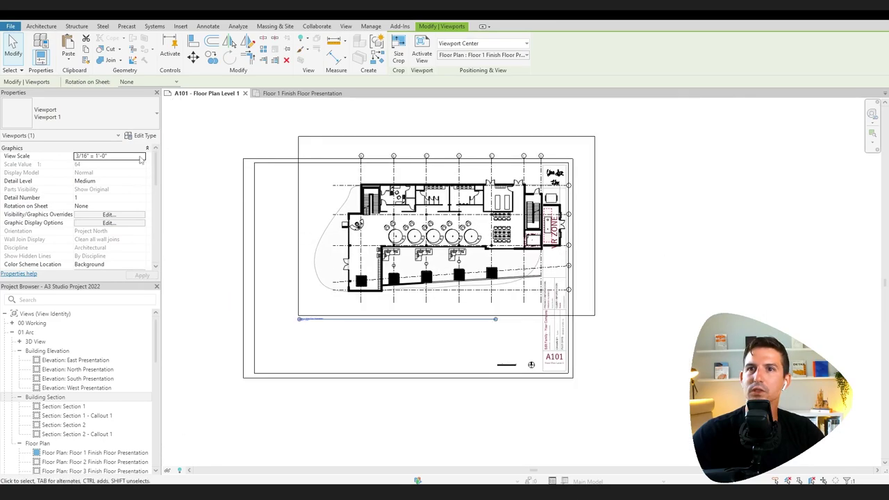
pyautogui.click(141, 157)
pyautogui.click(94, 192)
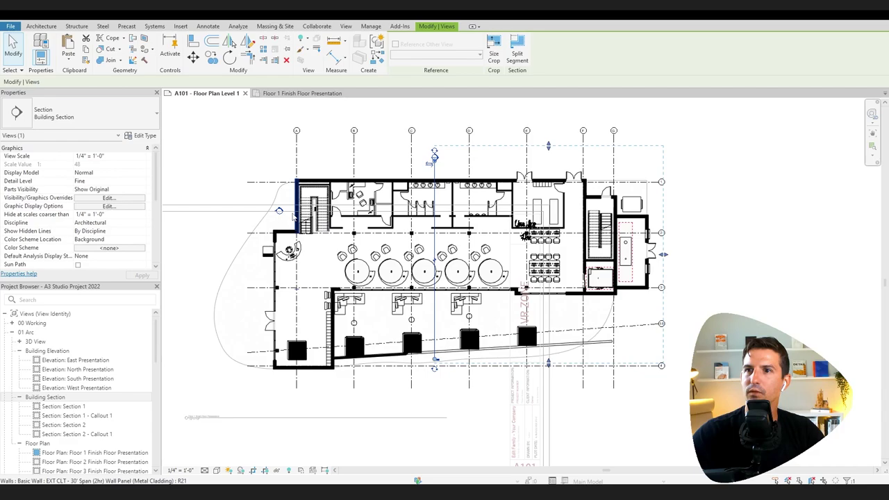
# Set both building section markers in the activated floor plan to hide at scales coarser than 1/8" = 1'-0".
pyautogui.scroll(4, 281, 212)
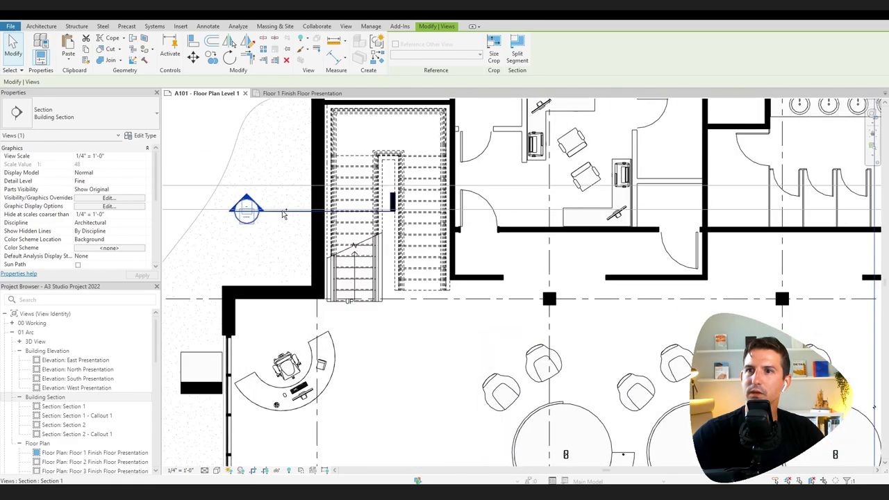
pyautogui.keyDown('ctrl'); pyautogui.click(283, 213); pyautogui.keyUp('ctrl')
pyautogui.click(91, 181)
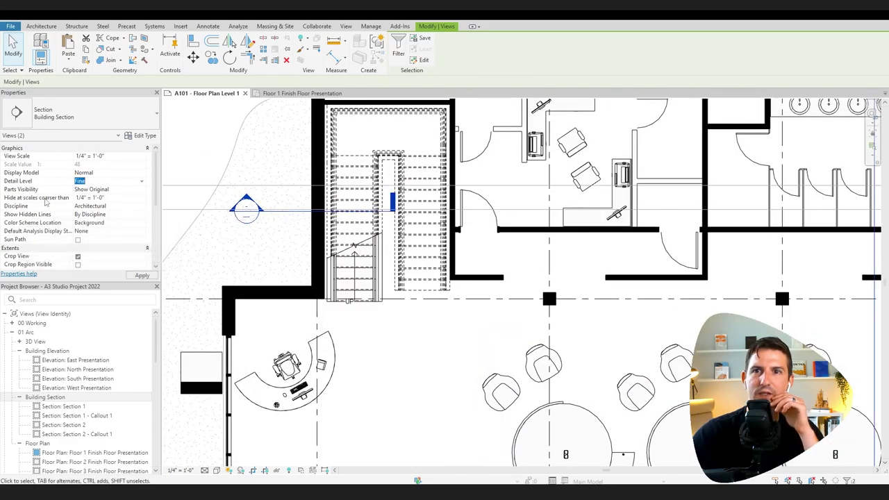
pyautogui.click(142, 199)
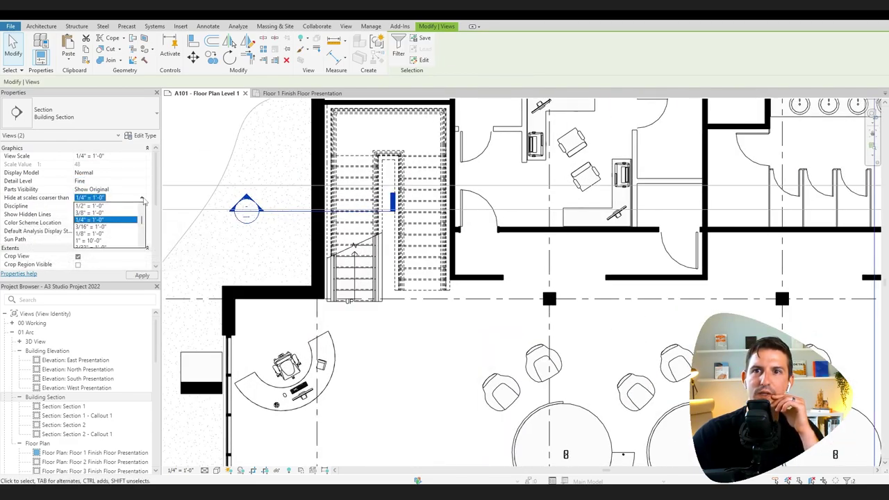
pyautogui.click(94, 234)
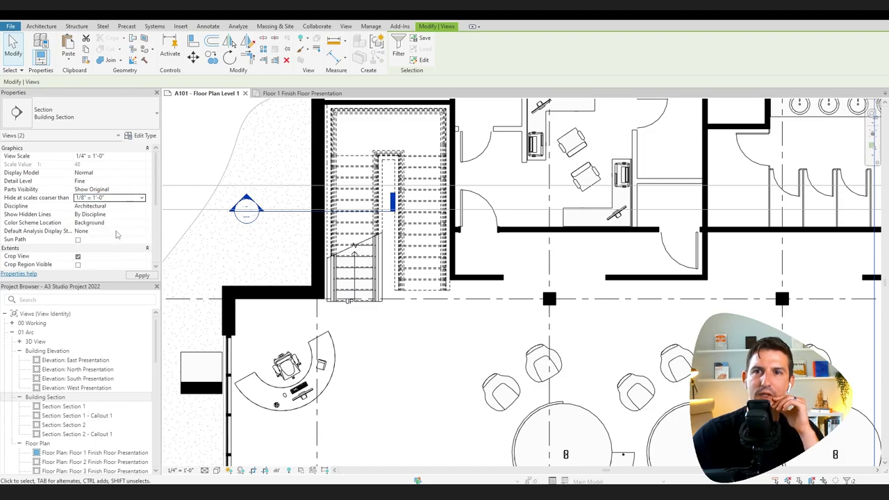
pyautogui.click(141, 275)
pyautogui.scroll(-5, 281, 273)
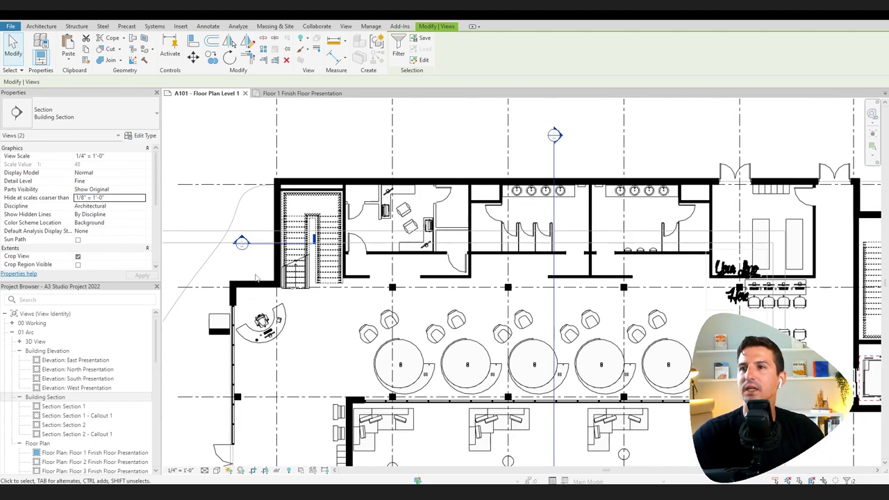
pyautogui.scroll(-2, 281, 273)
# Deactivate the floor plan view and set its viewport's view scale on sheet A101 to 1/8" = 1'-0".
pyautogui.click(631, 303)
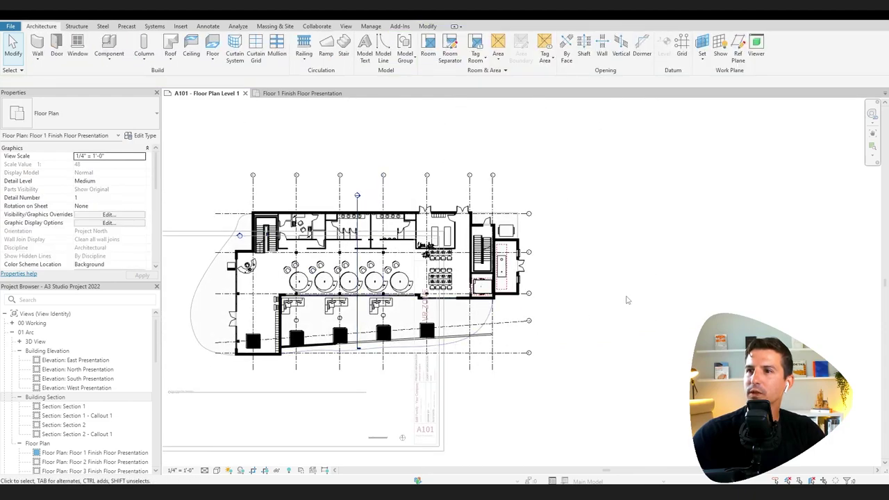
pyautogui.doubleClick(625, 299)
pyautogui.click(342, 288)
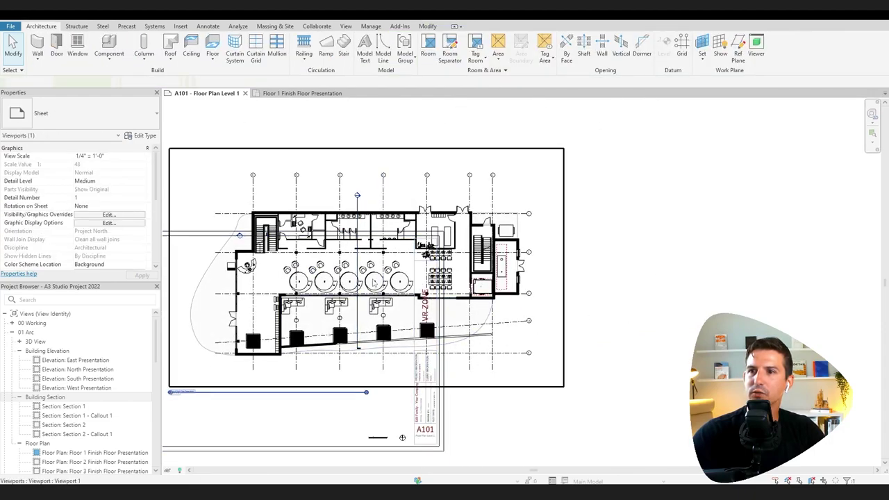
pyautogui.click(143, 157)
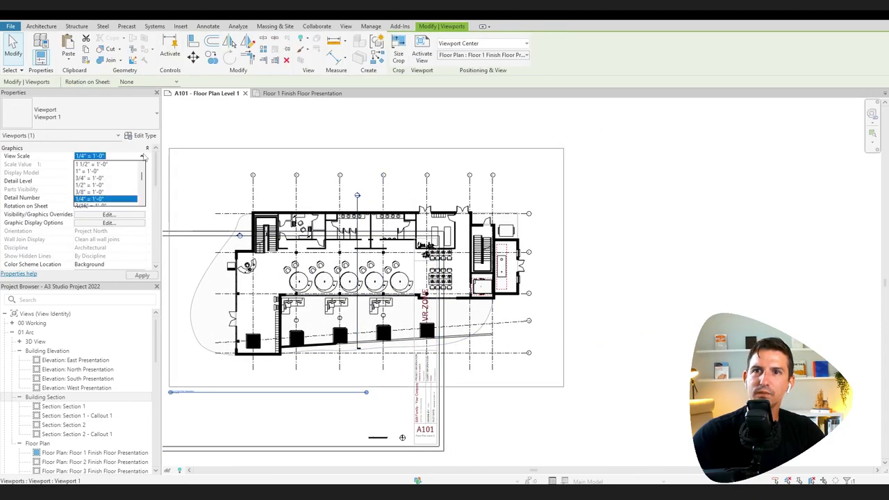
pyautogui.scroll(-2, 106, 194)
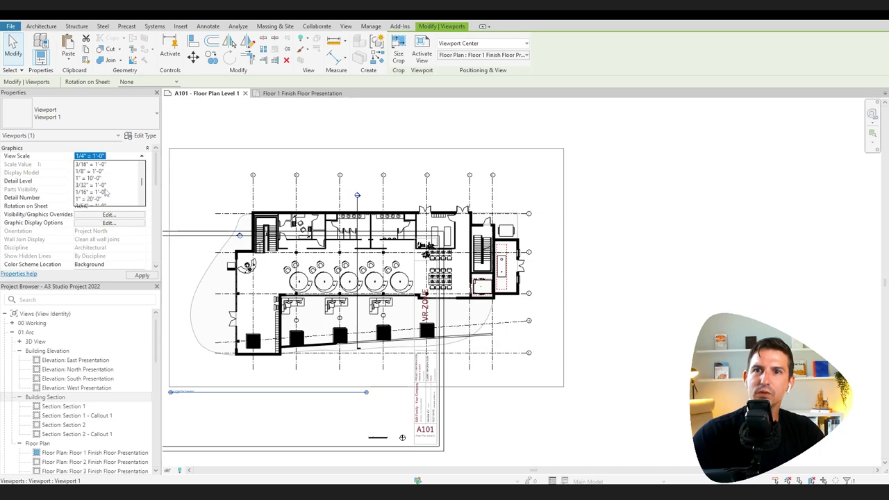
pyautogui.click(91, 170)
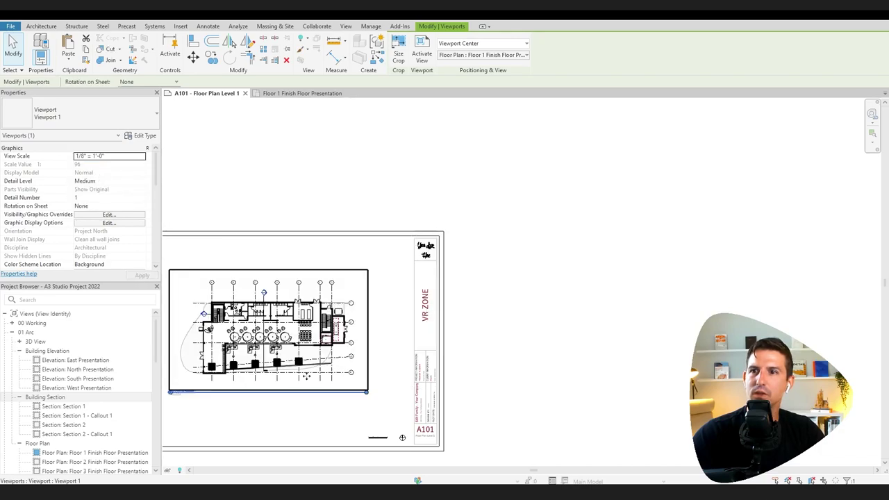
pyautogui.moveTo(319, 430); pyautogui.dragTo(379, 409, button='middle')
pyautogui.click(609, 394)
pyautogui.scroll(2, 325, 347)
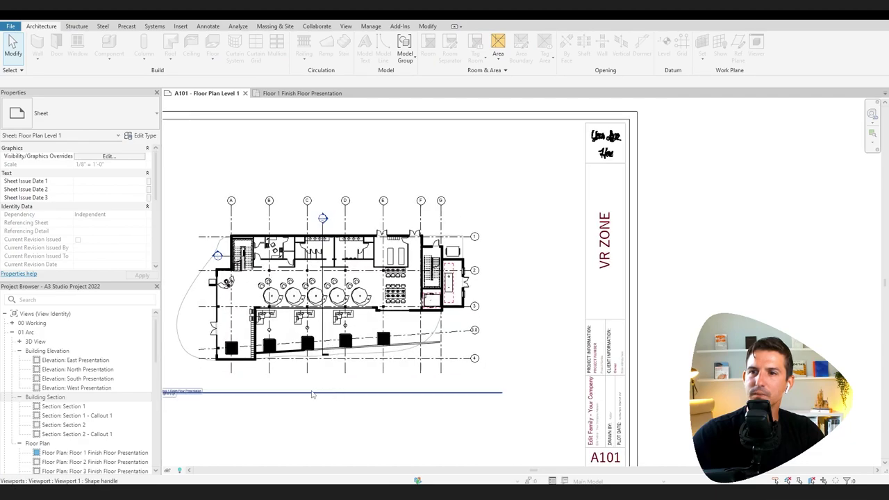
pyautogui.moveTo(305, 401); pyautogui.dragTo(351, 351, button='middle')
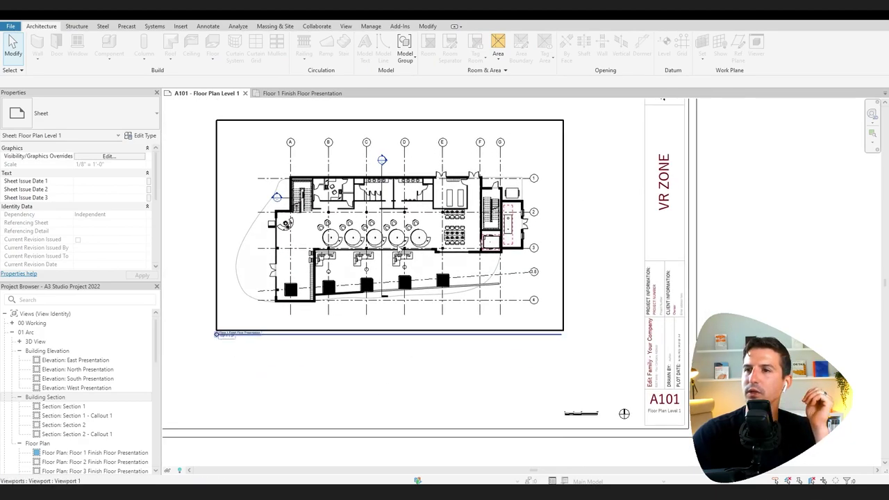
# Activate the floor plan view and draw a rectangular callout around the office beside the stair between grids A and C.
pyautogui.scroll(4, 398, 247)
pyautogui.scroll(-3, 500, 269)
pyautogui.doubleClick(509, 151)
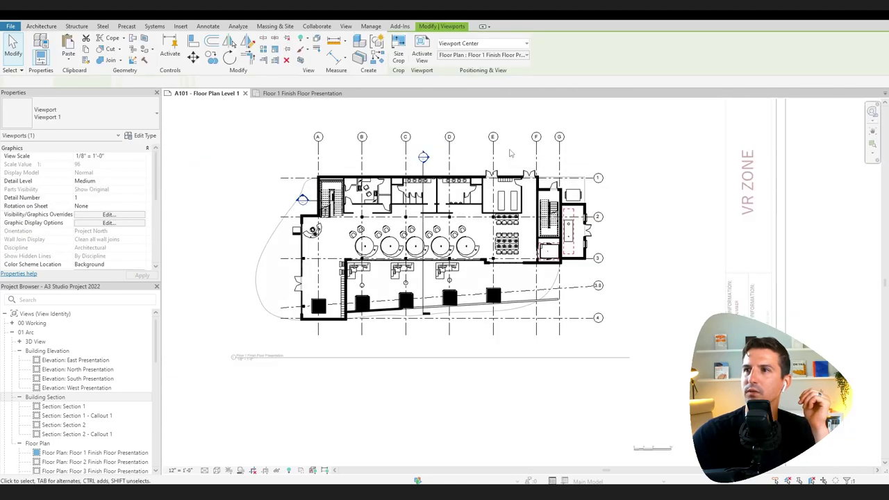
pyautogui.doubleClick(511, 153)
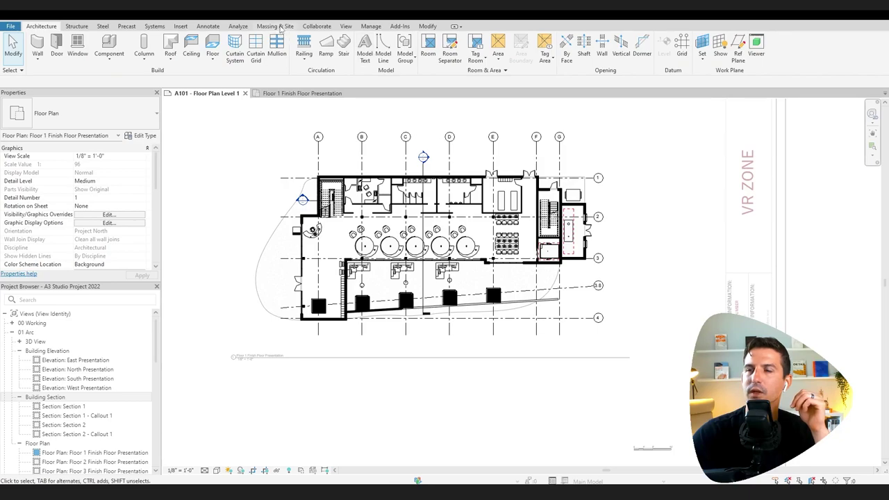
pyautogui.click(345, 27)
pyautogui.click(362, 58)
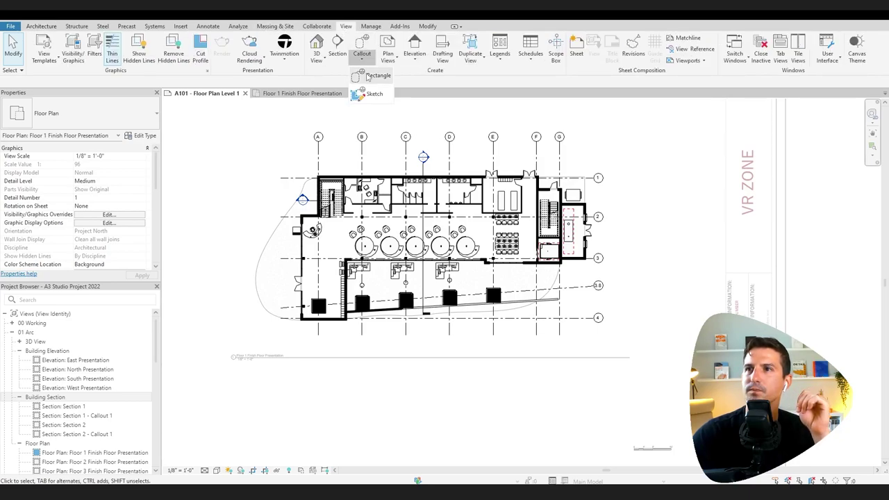
pyautogui.click(368, 76)
pyautogui.scroll(3, 434, 236)
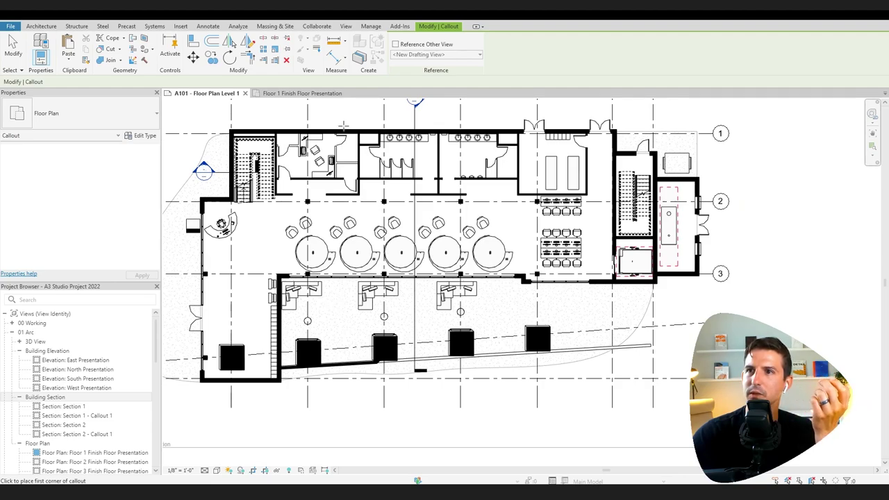
pyautogui.scroll(3, 344, 127)
pyautogui.click(211, 118)
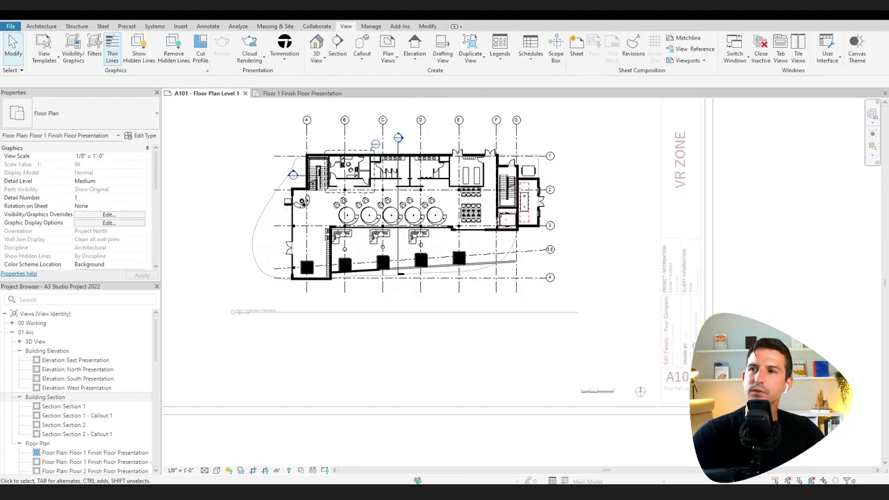
pyautogui.scroll(3, 323, 155)
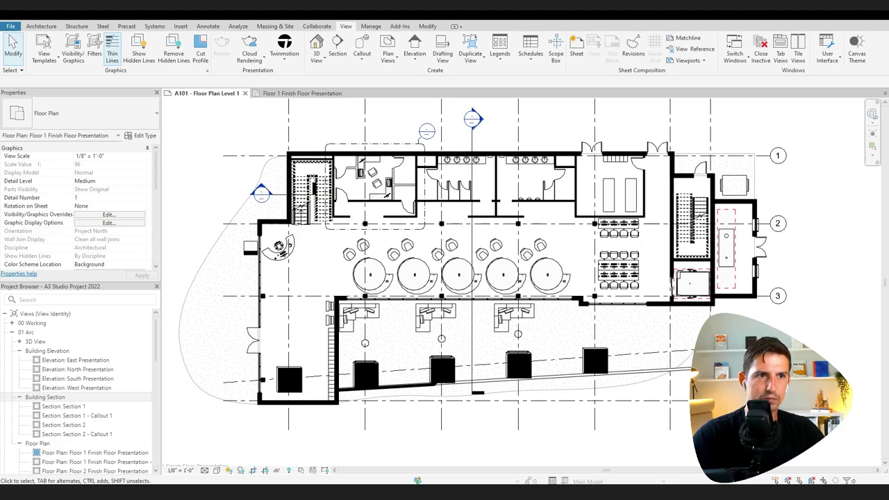
# Place an aligned dimension string above the floor plan, from the west exterior wall through grids A to G to the east exterior wall.
pyautogui.click(207, 26)
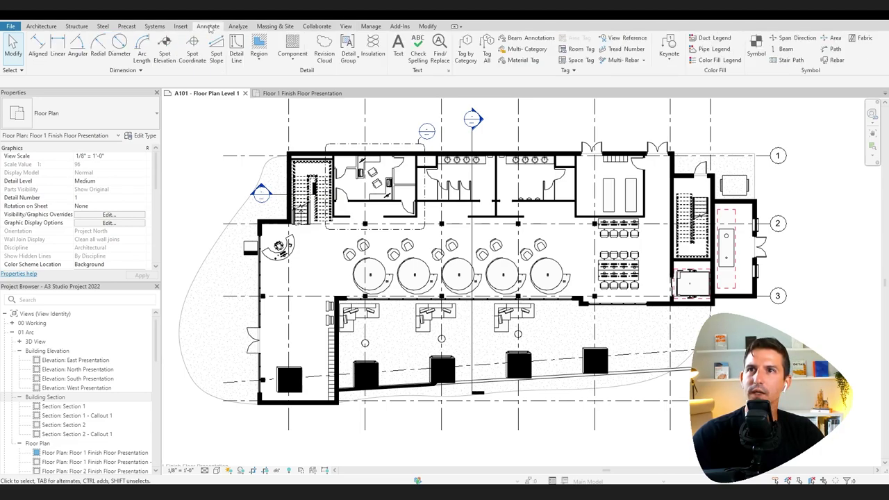
pyautogui.click(45, 48)
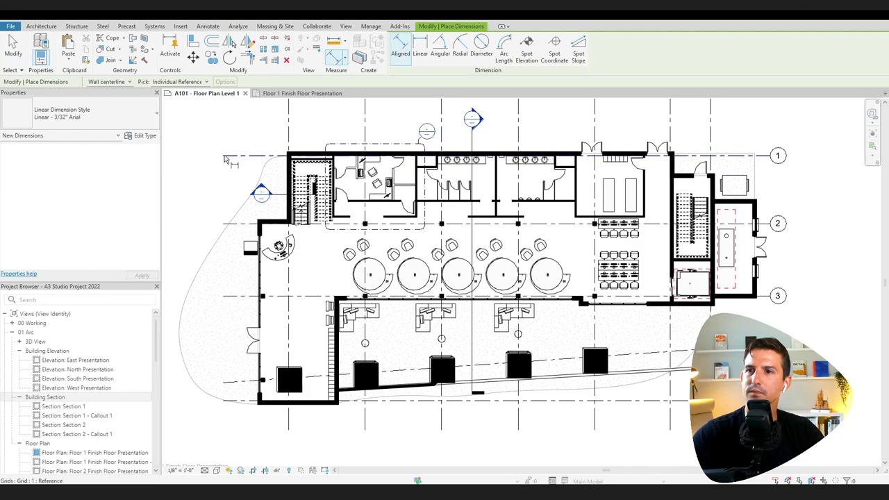
pyautogui.scroll(-1, 283, 151)
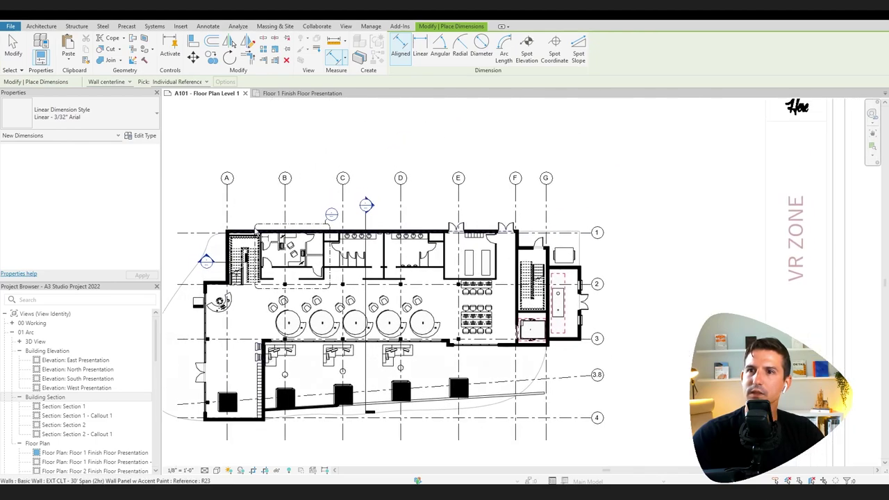
pyautogui.scroll(1, 255, 222)
pyautogui.scroll(4, 198, 298)
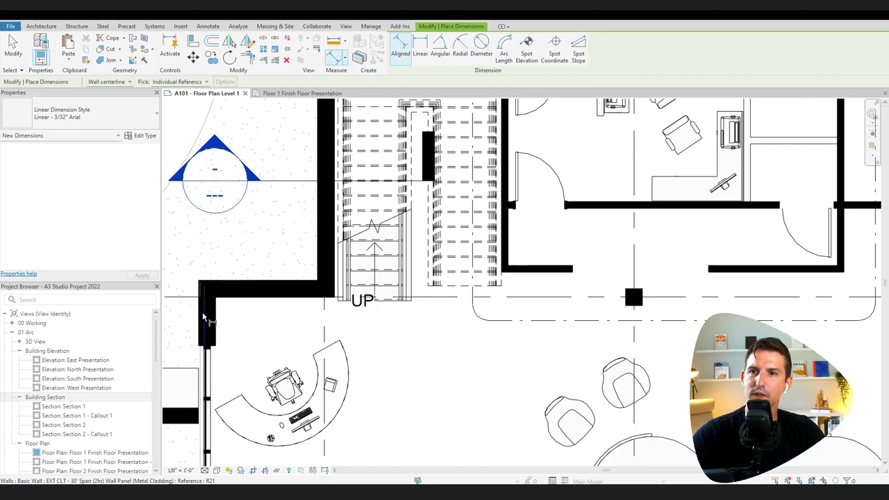
pyautogui.scroll(-6, 262, 227)
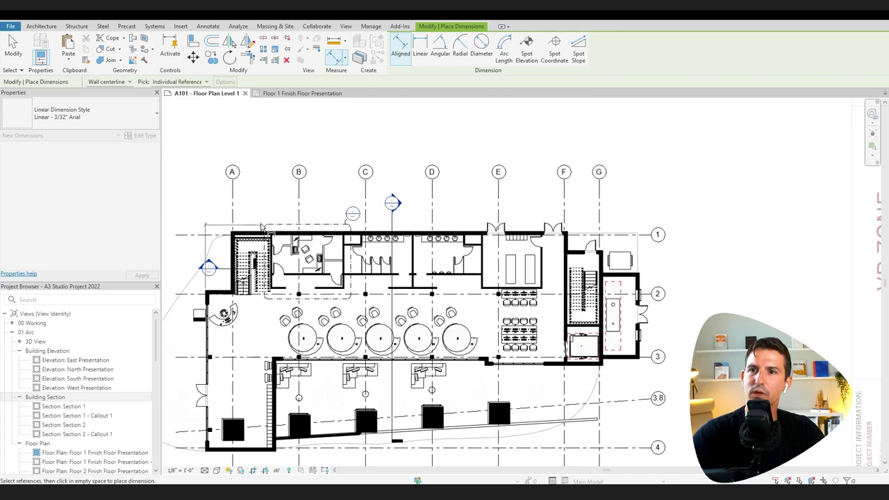
pyautogui.scroll(5, 263, 227)
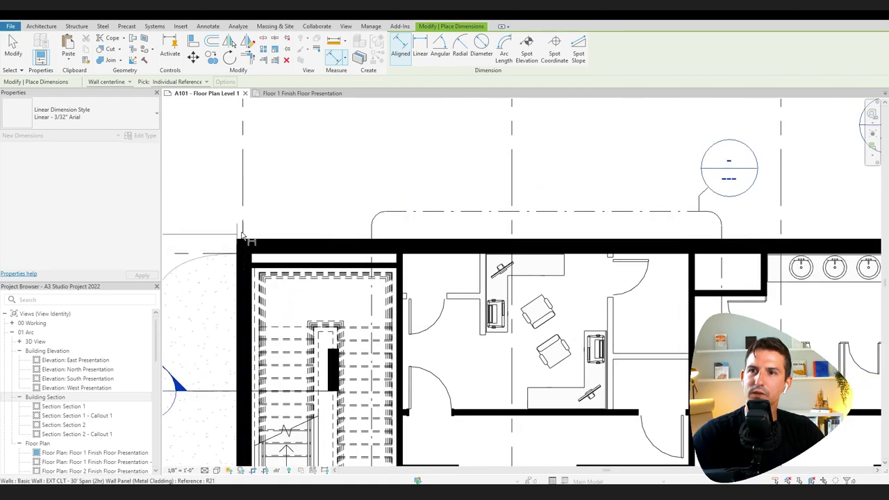
pyautogui.click(242, 251)
pyautogui.scroll(1, 245, 163)
pyautogui.moveTo(244, 163); pyautogui.dragTo(368, 275, button='middle')
pyautogui.click(368, 275)
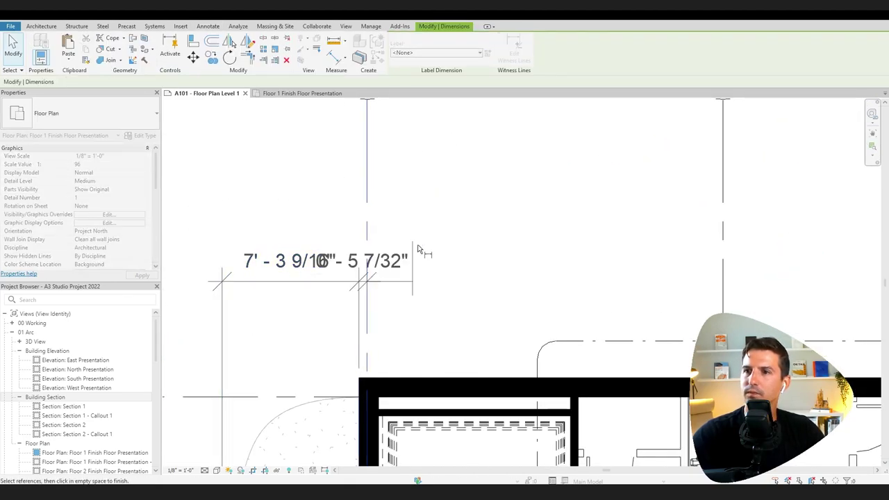
pyautogui.scroll(-3, 417, 248)
pyautogui.scroll(5, 464, 261)
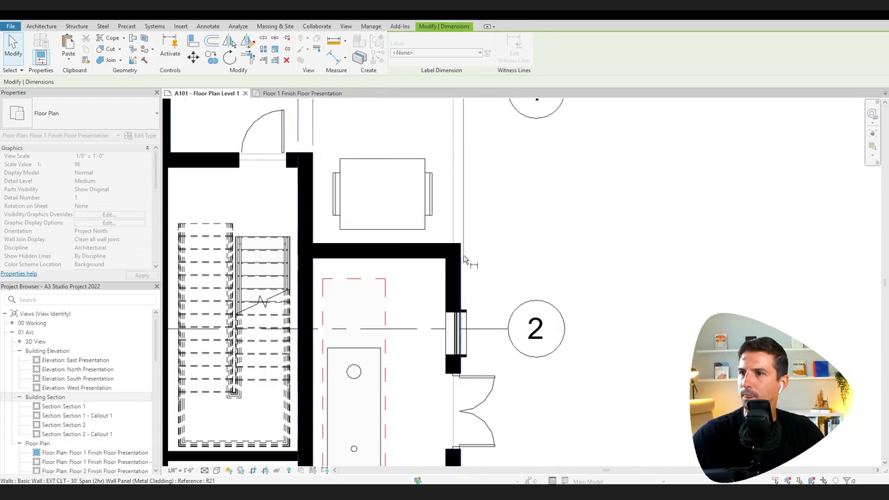
pyautogui.scroll(-6, 464, 261)
pyautogui.press('Escape')
# Move the crowded narrow dimension texts beside grids A, F and G off the north dimension string, with leaders.
pyautogui.scroll(8, 320, 295)
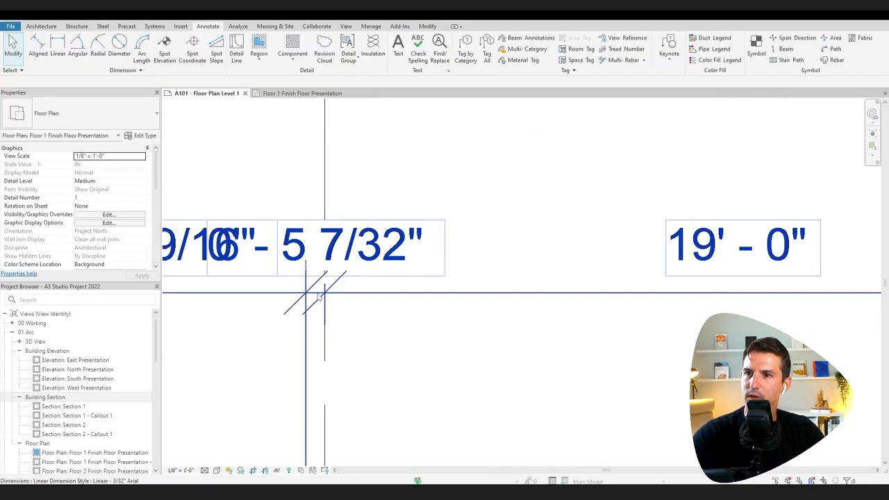
pyautogui.click(319, 296)
pyautogui.scroll(-4, 328, 248)
pyautogui.scroll(3, 403, 294)
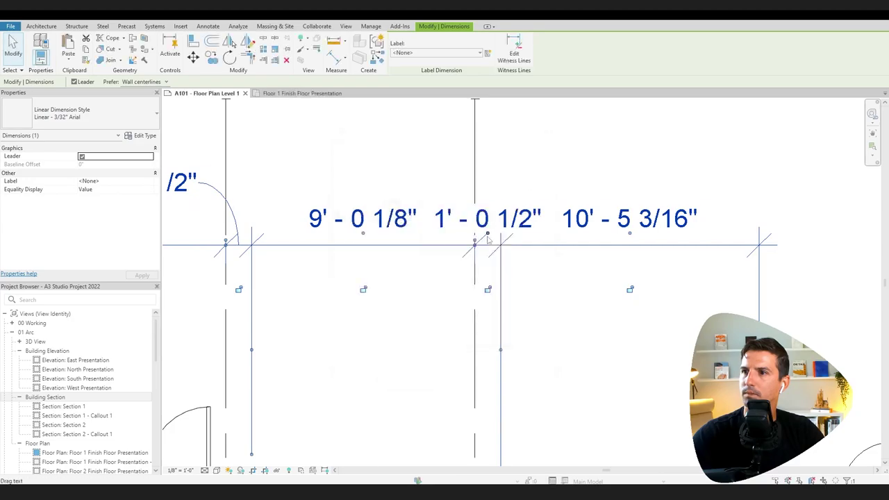
pyautogui.moveTo(488, 235); pyautogui.dragTo(624, 187)
pyautogui.press('Escape')
# Add an overall aligned dimension above the north string, between the outermost west and east wall faces.
pyautogui.scroll(-7, 761, 292)
pyautogui.press('d')
pyautogui.press('i')
pyautogui.click(238, 375)
pyautogui.moveTo(695, 319); pyautogui.dragTo(389, 327, button='middle')
pyautogui.click(694, 325)
pyautogui.click(312, 151)
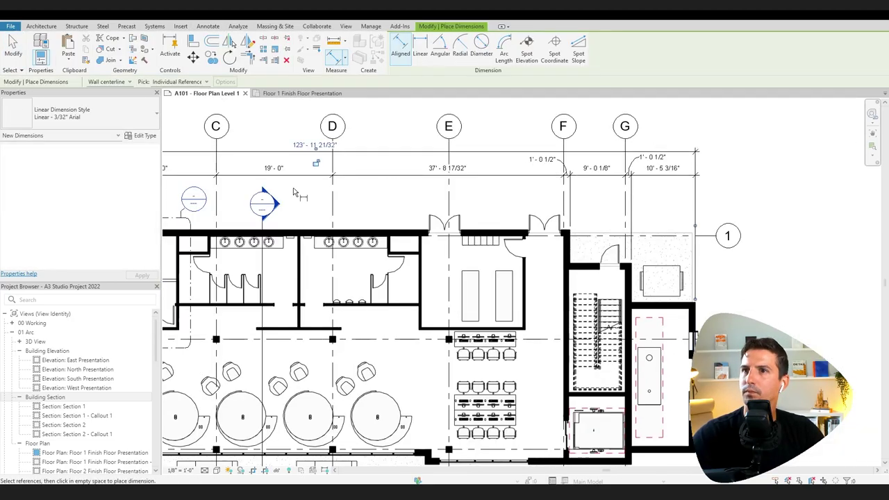
pyautogui.moveTo(313, 192); pyautogui.dragTo(508, 205, button='middle')
pyautogui.scroll(-2, 474, 226)
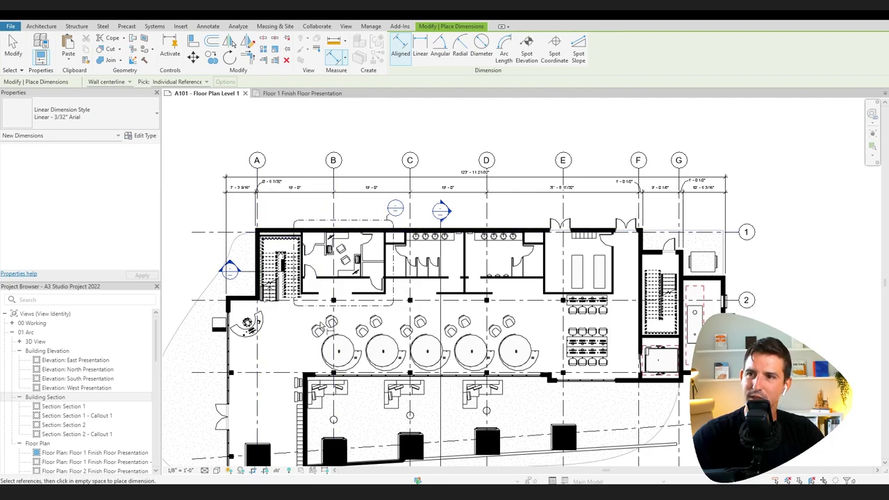
# Add an overall vertical aligned dimension west of the plan, between the north and south exterior wall faces.
pyautogui.moveTo(292, 406); pyautogui.dragTo(403, 310, button='middle')
pyautogui.scroll(6, 373, 207)
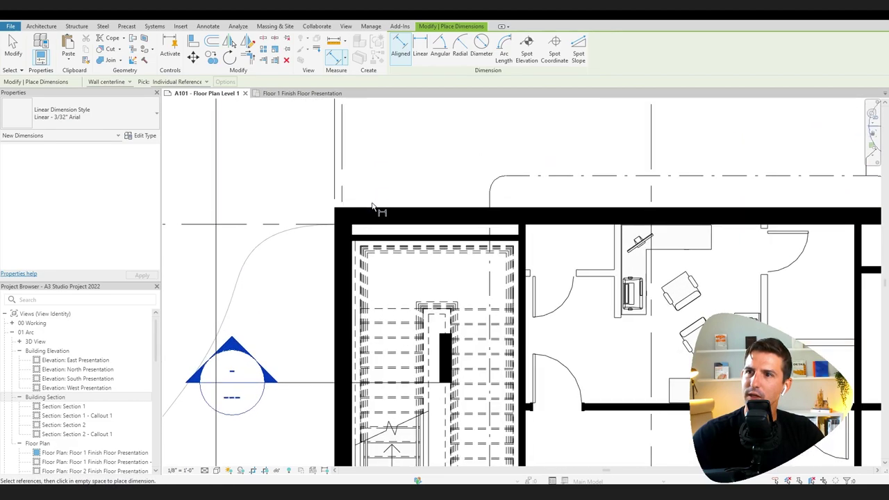
pyautogui.scroll(-6, 373, 211)
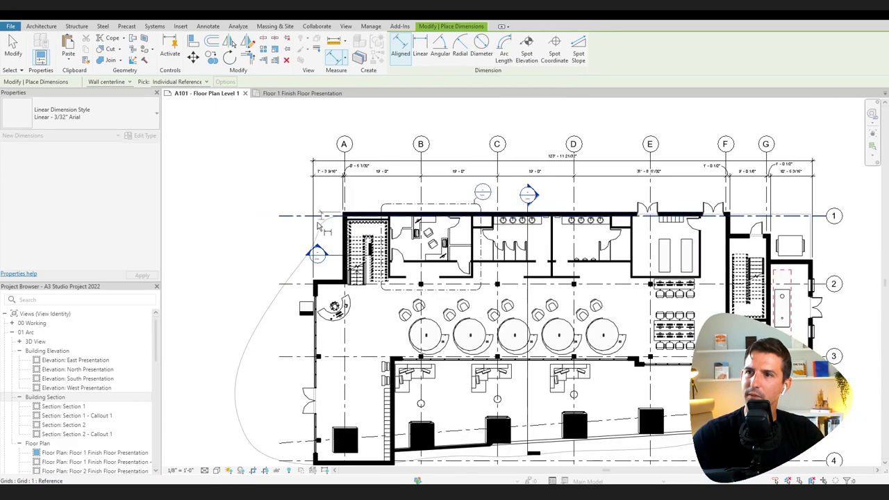
pyautogui.moveTo(248, 314); pyautogui.dragTo(234, 221, button='middle')
pyautogui.scroll(5, 326, 339)
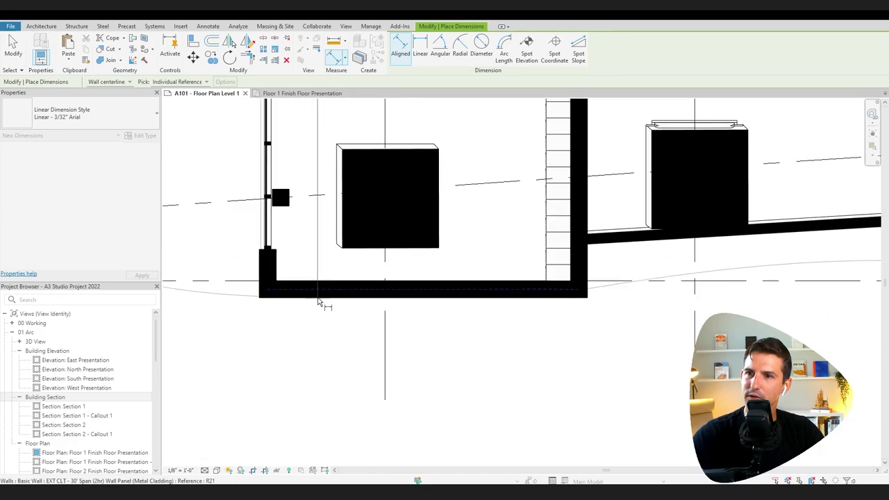
pyautogui.scroll(-8, 317, 299)
# Place a vertical aligned dimension string inside the west overall dimension, picking the exterior walls, the horizontal grids and the column by the curtain wall.
pyautogui.scroll(8, 316, 198)
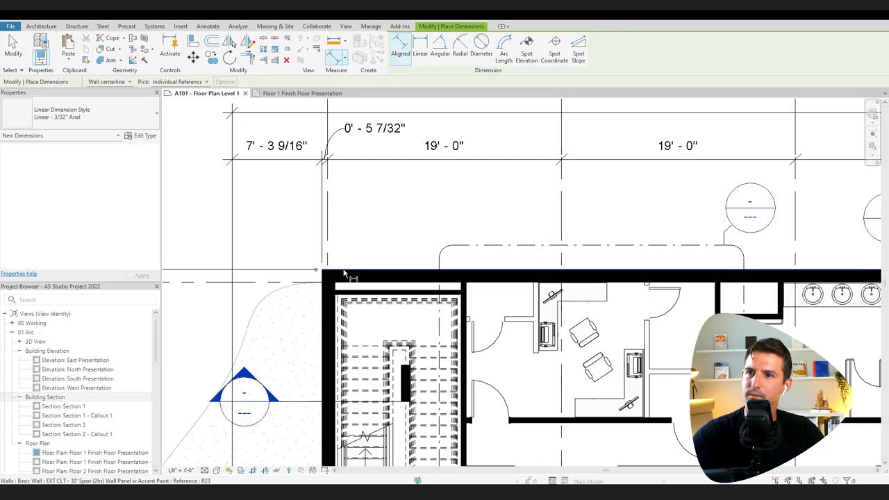
pyautogui.scroll(-3, 343, 274)
pyautogui.moveTo(343, 274); pyautogui.dragTo(453, 201, button='middle')
pyautogui.scroll(1, 327, 396)
pyautogui.moveTo(334, 389); pyautogui.dragTo(330, 111, button='middle')
pyautogui.click(333, 175)
pyautogui.scroll(3, 361, 396)
pyautogui.click(485, 280)
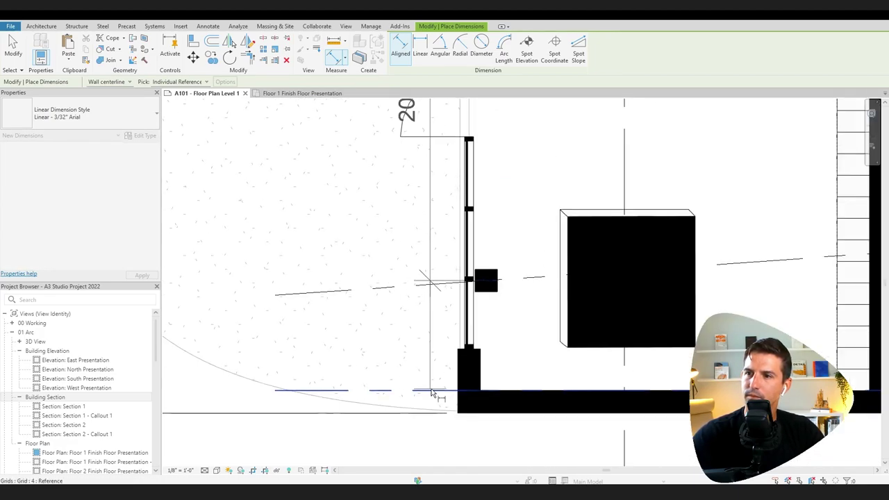
pyautogui.click(433, 390)
pyautogui.scroll(-6, 432, 389)
pyautogui.click(427, 395)
# Move the overlapping short dimension texts off the west vertical string, with leaders.
pyautogui.click(322, 415)
pyautogui.scroll(7, 316, 223)
pyautogui.moveTo(353, 186); pyautogui.dragTo(285, 244)
pyautogui.scroll(-2, 288, 246)
pyautogui.moveTo(306, 389); pyautogui.dragTo(324, 246, button='middle')
pyautogui.moveTo(341, 299); pyautogui.dragTo(324, 257)
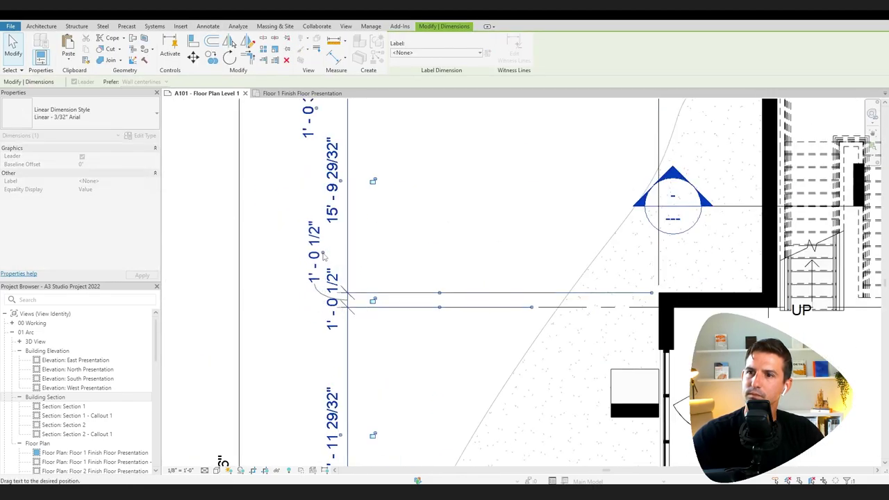
pyautogui.moveTo(365, 462); pyautogui.dragTo(401, 104, button='middle')
pyautogui.moveTo(401, 322); pyautogui.dragTo(389, 128, button='middle')
pyautogui.moveTo(363, 312); pyautogui.dragTo(340, 274)
pyautogui.press('Escape')
pyautogui.scroll(-8, 414, 350)
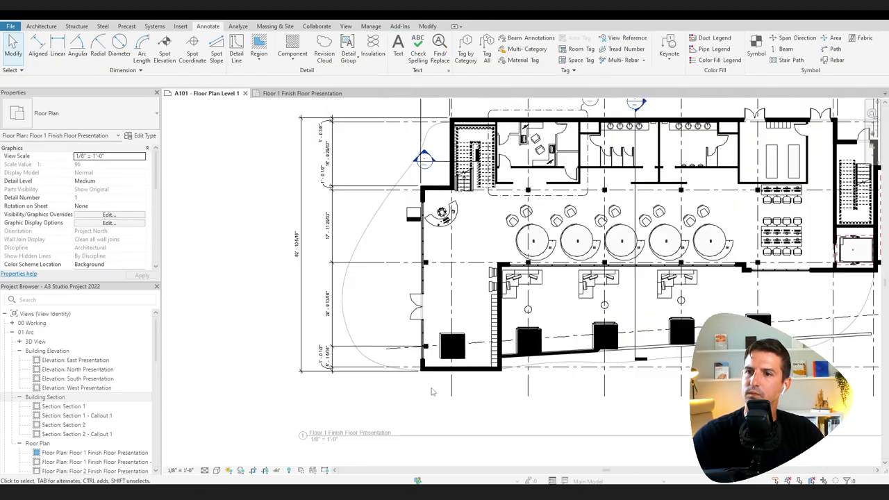
# Add an angular dimension for sloping grid 3.8 near the small column at the west curtain wall.
pyautogui.scroll(2, 569, 409)
pyautogui.click(78, 47)
pyautogui.scroll(8, 177, 359)
pyautogui.click(462, 340)
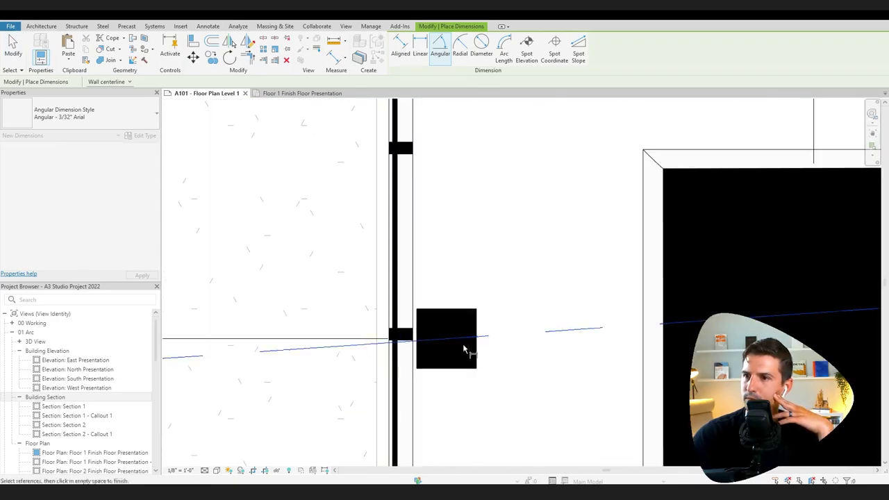
pyautogui.click(350, 338)
pyautogui.scroll(-2, 459, 451)
pyautogui.scroll(5, 392, 306)
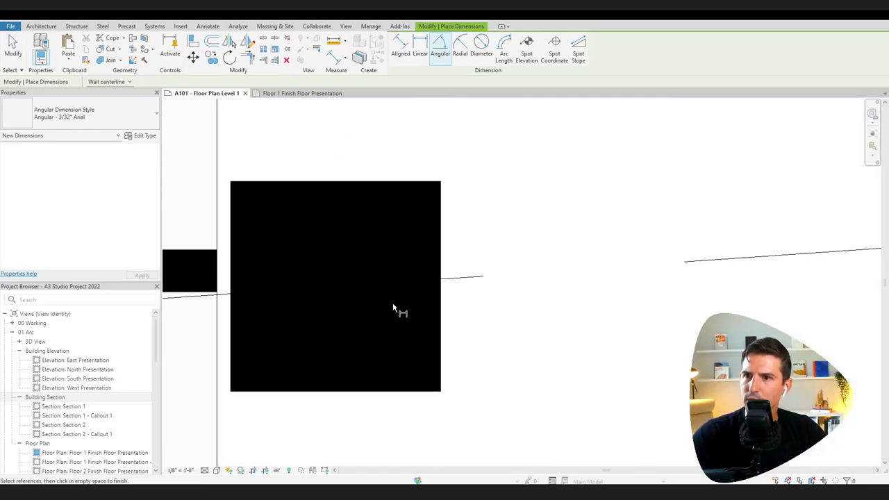
pyautogui.scroll(-5, 378, 386)
pyautogui.scroll(2, 438, 396)
pyautogui.press('Escape')
pyautogui.press('Escape')
pyautogui.scroll(-8, 445, 389)
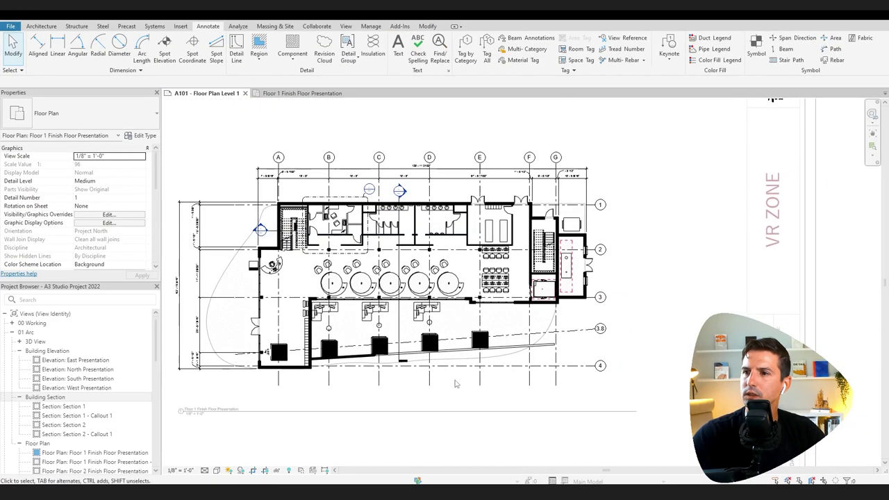
pyautogui.scroll(6, 290, 263)
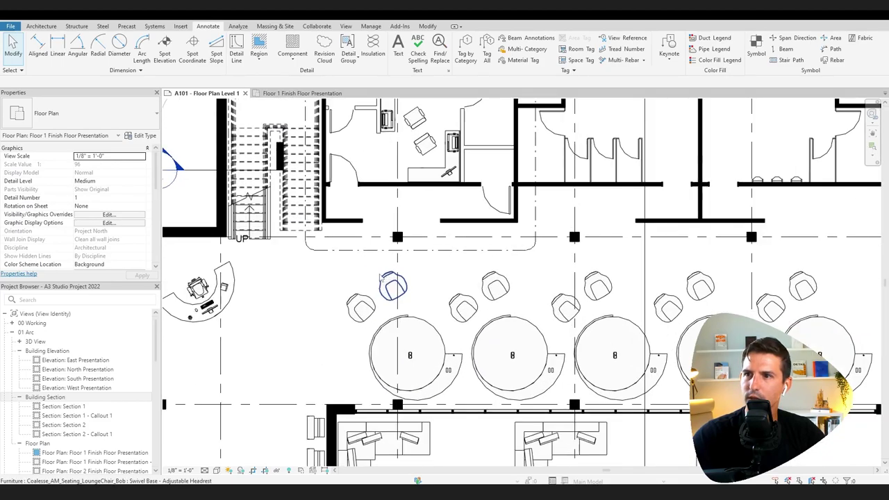
pyautogui.scroll(-4, 361, 306)
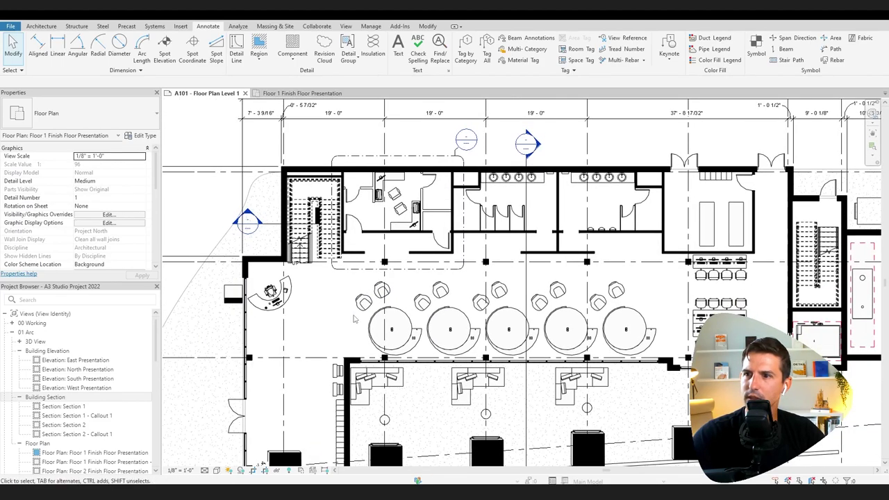
pyautogui.moveTo(337, 351); pyautogui.dragTo(339, 291, button='middle')
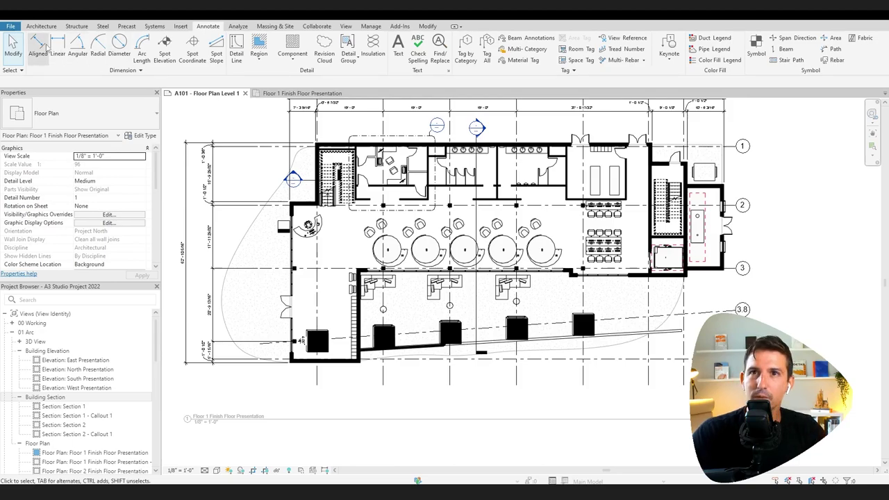
# Place an aligned dimension string across the northern rooms, from the west stair's exterior wall through the partitions to the east exterior wall.
pyautogui.click(37, 47)
pyautogui.moveTo(327, 188); pyautogui.dragTo(339, 249, button='middle')
pyautogui.scroll(8, 339, 250)
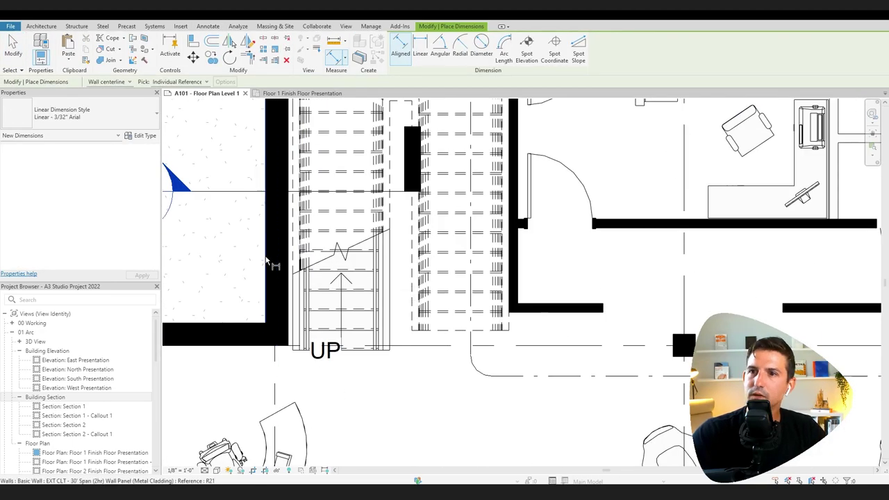
pyautogui.click(266, 259)
pyautogui.scroll(-2, 266, 260)
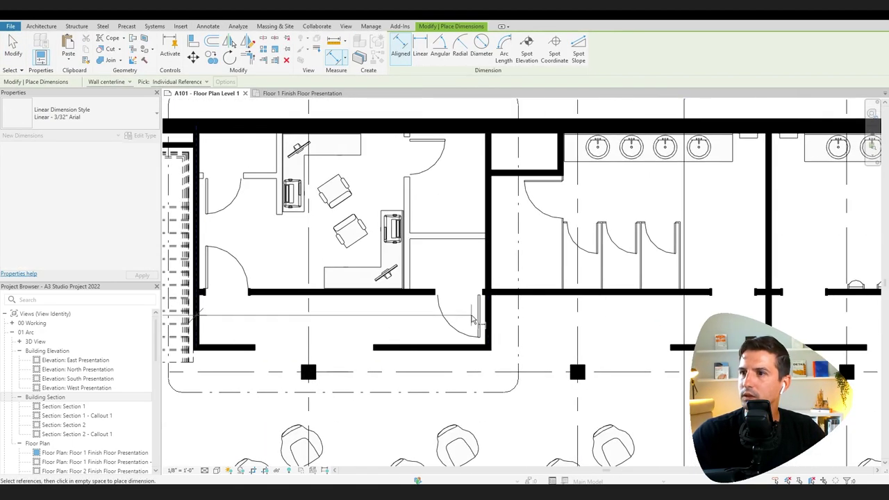
pyautogui.click(487, 318)
pyautogui.moveTo(486, 317); pyautogui.dragTo(242, 326, button='middle')
pyautogui.click(331, 257)
pyautogui.click(570, 257)
pyautogui.moveTo(570, 258); pyautogui.dragTo(270, 267, button='middle')
pyautogui.scroll(6, 667, 273)
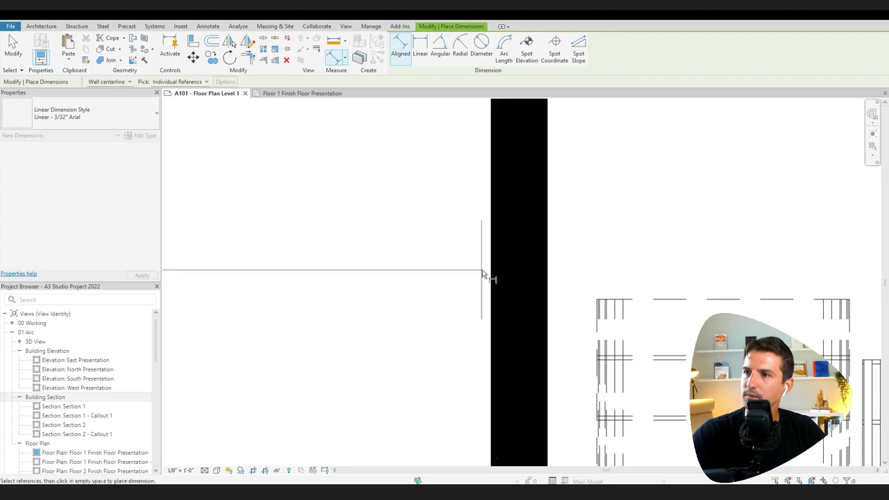
pyautogui.scroll(-6, 541, 274)
pyautogui.click(671, 281)
pyautogui.press('Escape')
pyautogui.press('Escape')
pyautogui.scroll(-1, 670, 281)
pyautogui.moveTo(486, 282); pyautogui.dragTo(626, 199, button='middle')
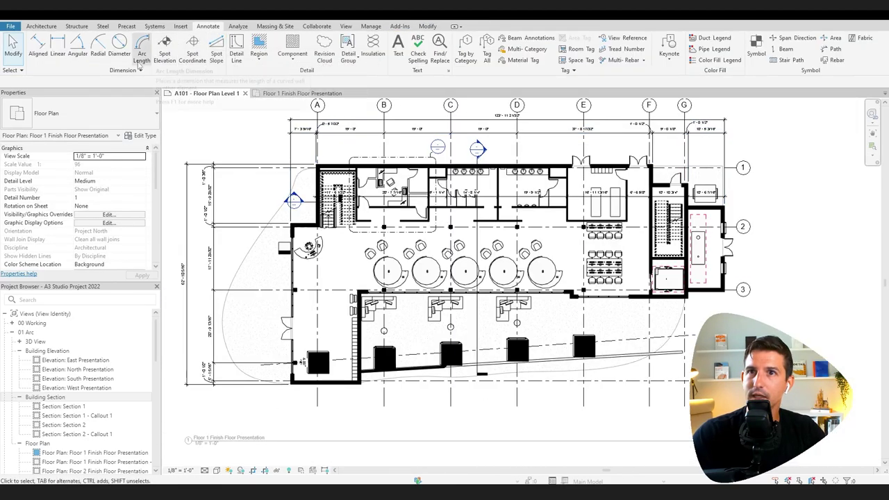
# Dimension the office and corridor walls north to south down to grid 2 with a vertical aligned string beside the west stair.
pyautogui.click(38, 47)
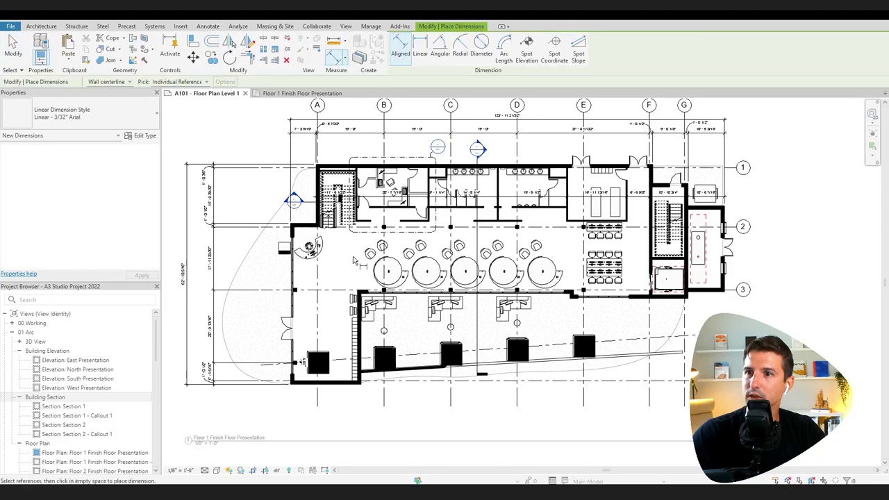
pyautogui.scroll(3, 360, 271)
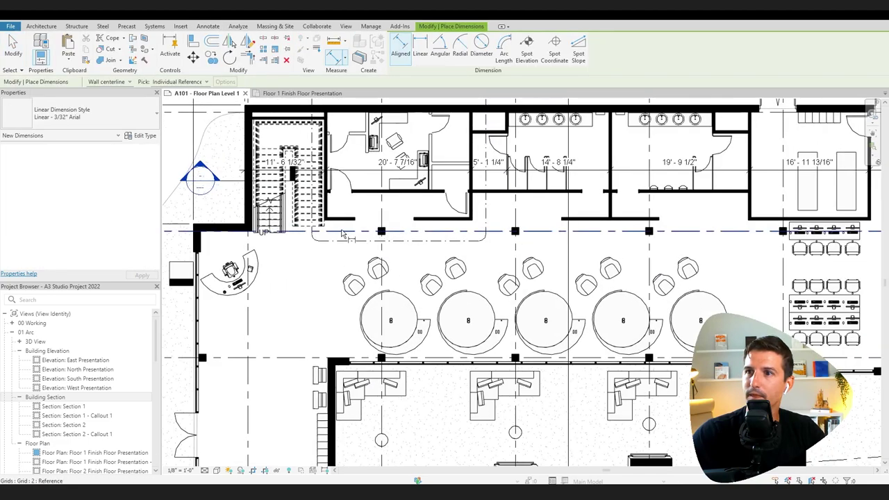
pyautogui.scroll(-3, 344, 247)
# Place a horizontal aligned dimension string along the main hall's north side, from the west stair wall through the corridor wall ends to the east stair wall.
pyautogui.scroll(6, 319, 195)
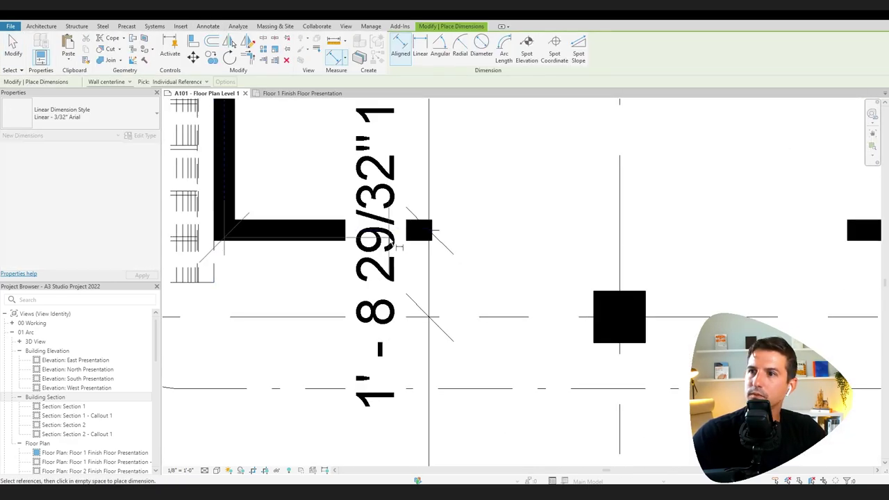
pyautogui.scroll(-3, 418, 301)
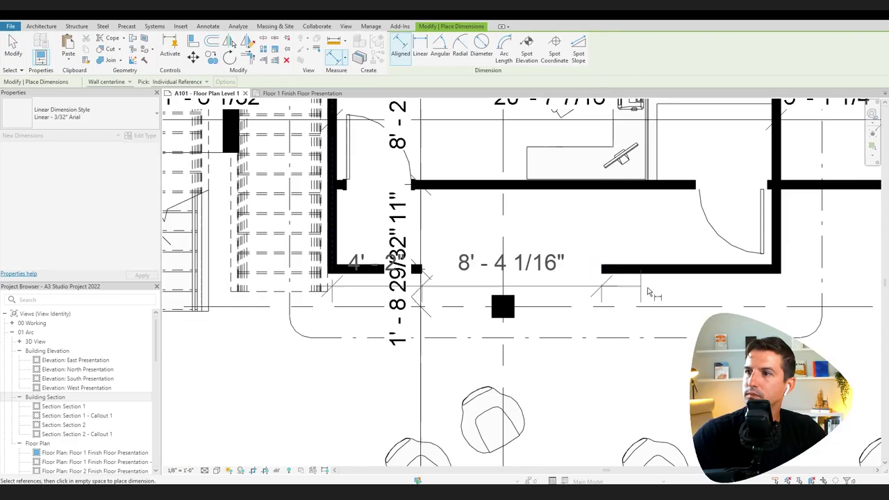
pyautogui.scroll(5, 417, 269)
pyautogui.scroll(3, 814, 260)
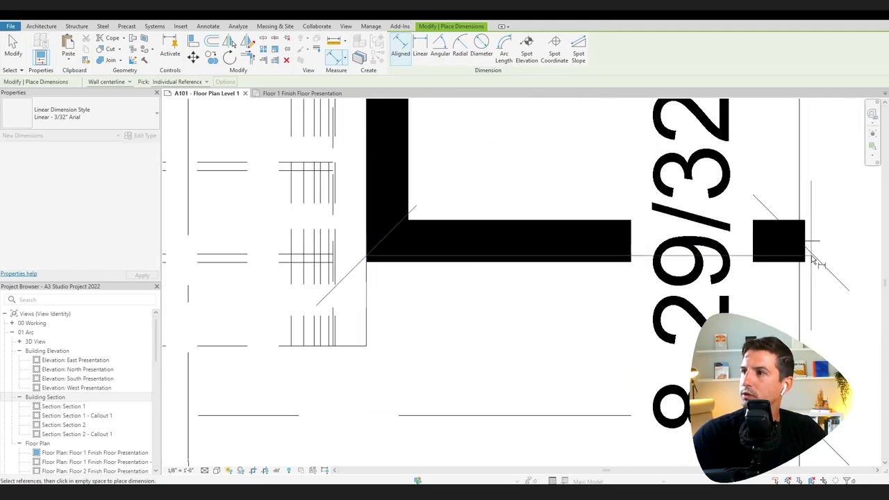
pyautogui.scroll(-6, 415, 277)
pyautogui.scroll(4, 700, 273)
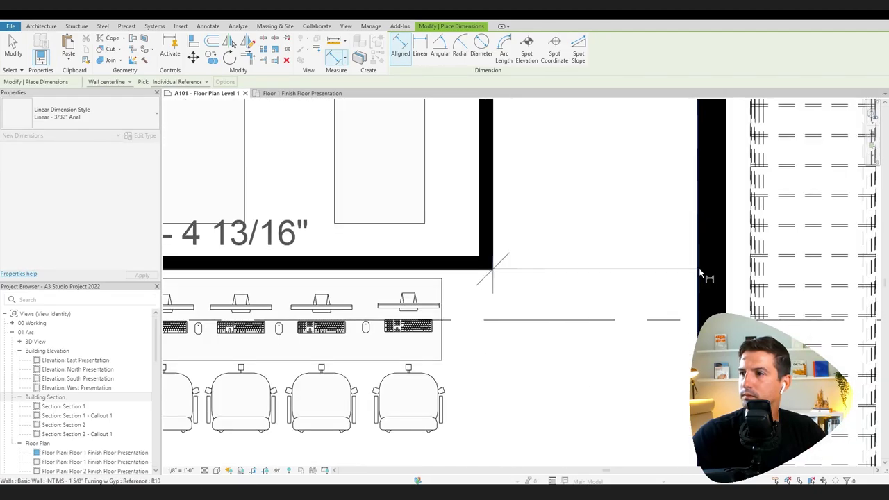
pyautogui.click(699, 273)
pyautogui.scroll(-5, 700, 273)
pyautogui.click(699, 321)
pyautogui.press('Escape')
pyautogui.press('Escape')
pyautogui.scroll(-4, 528, 271)
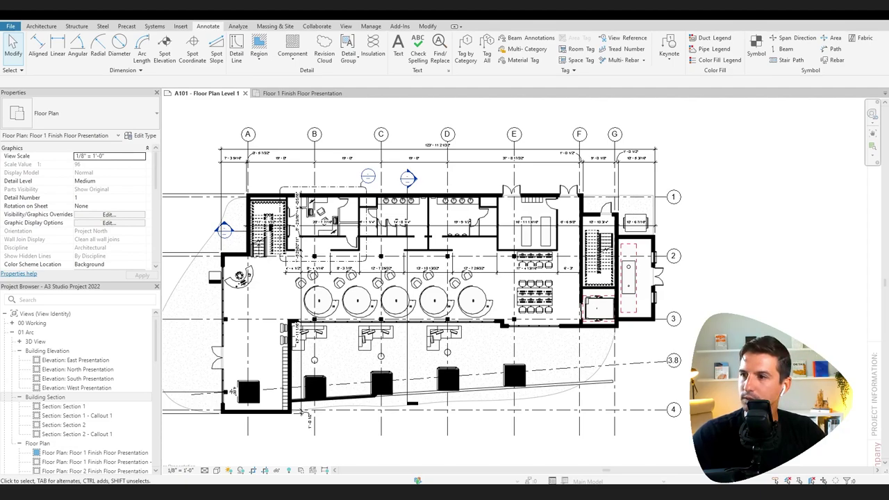
pyautogui.scroll(-3, 247, 373)
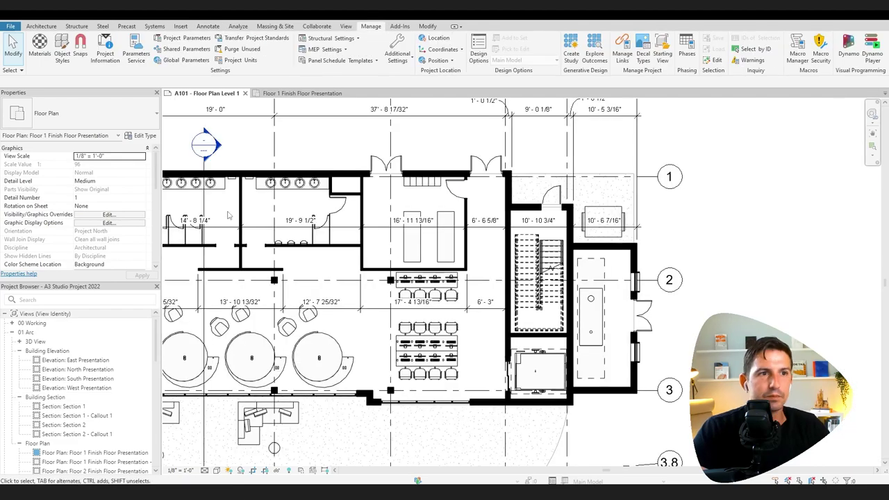
pyautogui.moveTo(359, 275); pyautogui.dragTo(490, 271, button='middle')
pyautogui.scroll(-1, 430, 274)
pyautogui.scroll(-1, 431, 275)
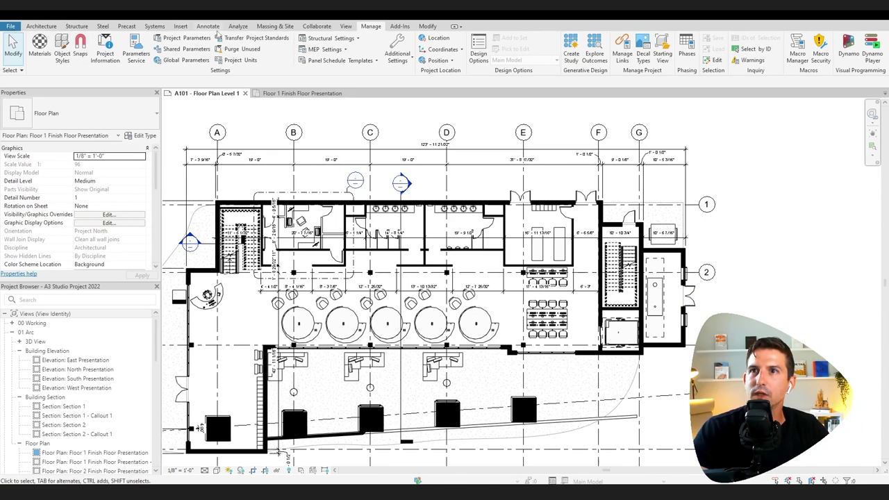
pyautogui.click(207, 26)
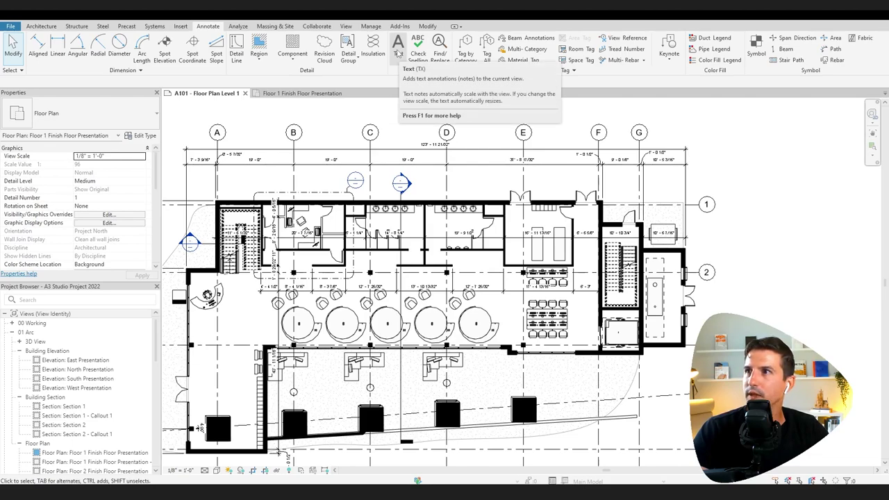
pyautogui.click(580, 50)
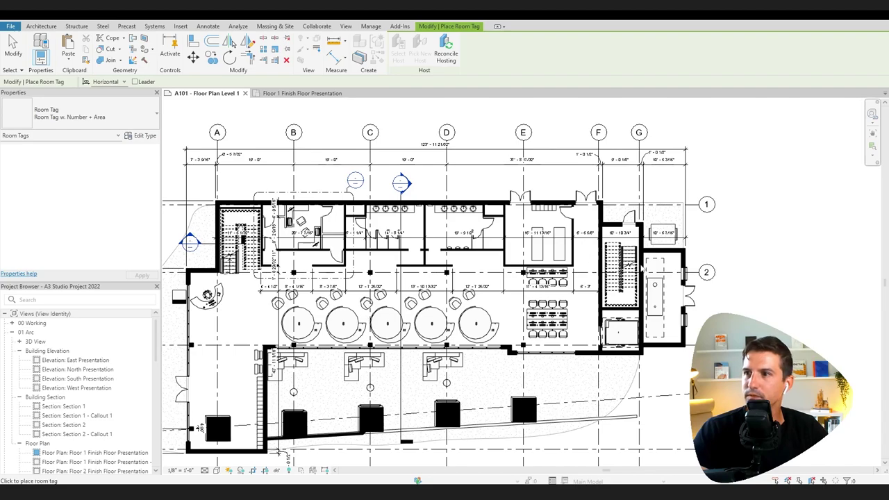
pyautogui.press('Escape')
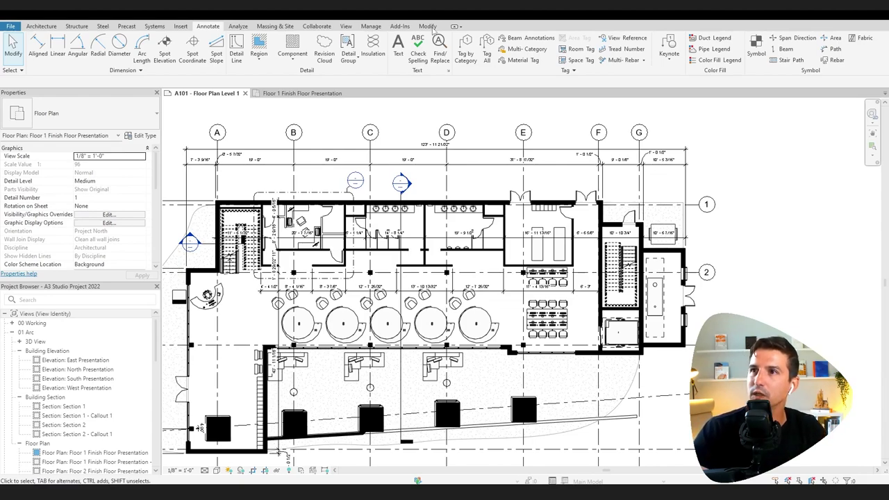
# Place a leaderless text note reading "MEN'S BATH RM." in the eastern bathroom, using the 1/8" Centruy Gothic type.
pyautogui.click(398, 48)
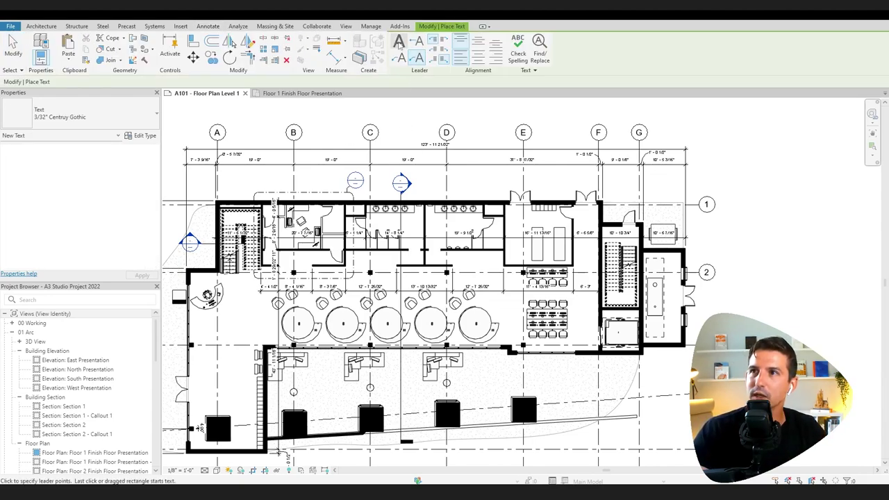
pyautogui.click(398, 42)
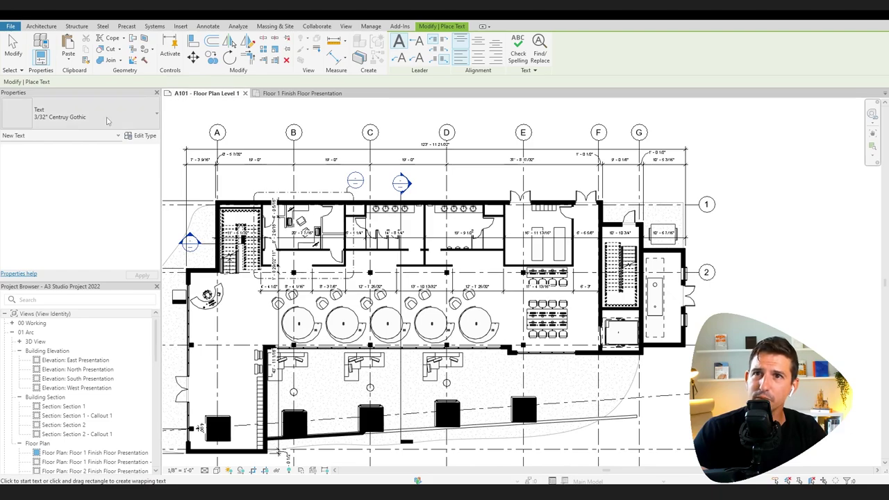
pyautogui.scroll(3, 438, 258)
pyautogui.click(428, 170)
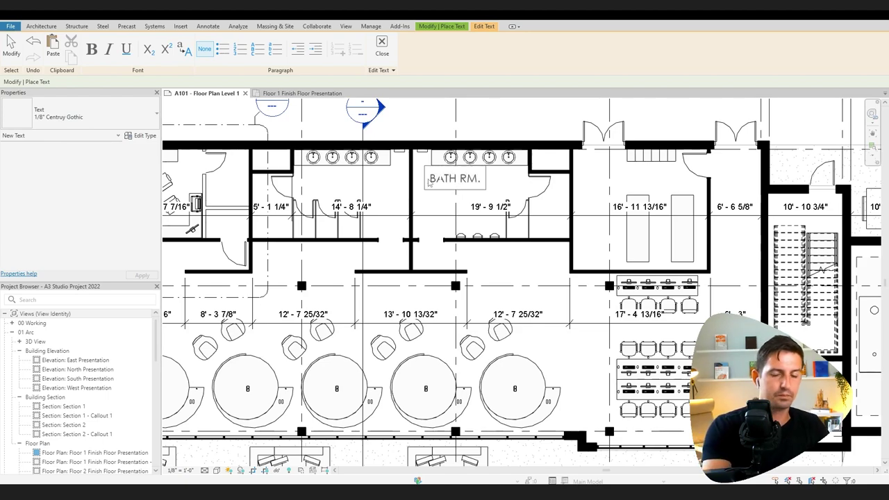
pyautogui.write("MEN'S")
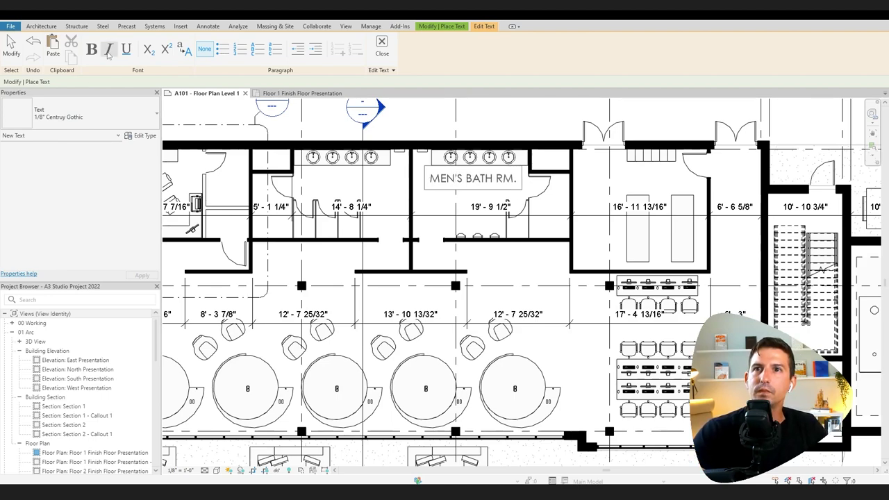
# Make the whole MEN'S BATH RM. note bold and underlined, and finish the text command.
pyautogui.tripleClick(458, 184)
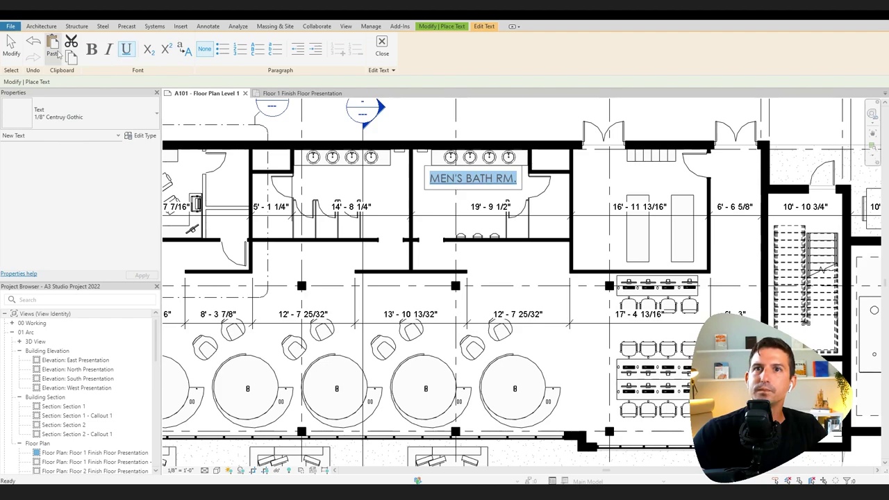
pyautogui.click(90, 51)
pyautogui.click(127, 50)
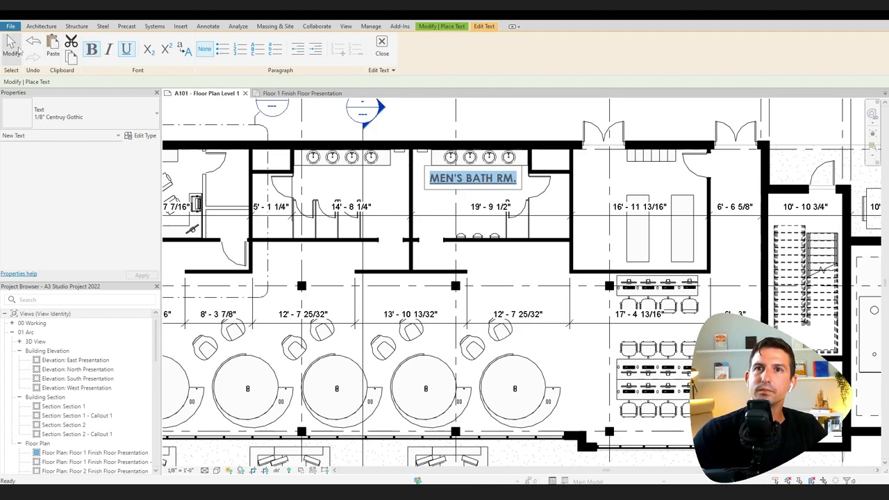
pyautogui.click(452, 207)
pyautogui.press('Escape')
pyautogui.press('Escape')
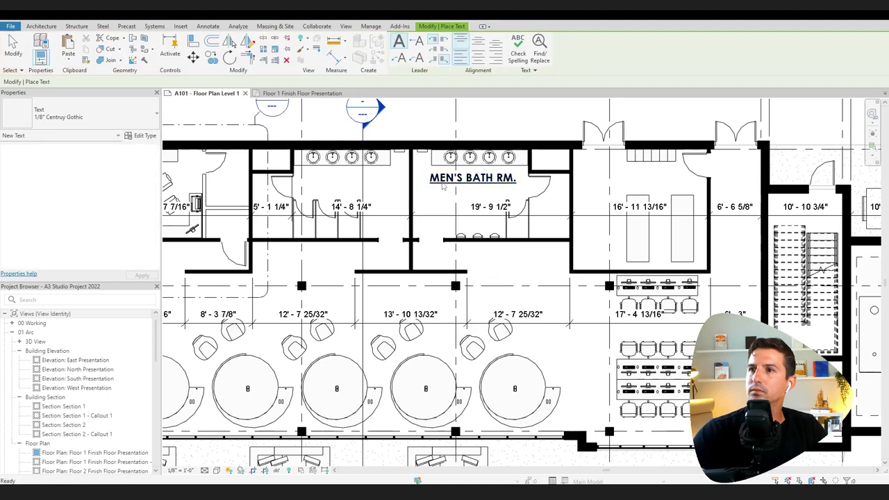
# Shift the MEN'S BATH RM. note slightly within the bathroom, and delete it from the plan.
pyautogui.click(442, 184)
pyautogui.moveTo(428, 166); pyautogui.dragTo(428, 178)
pyautogui.click(450, 221)
pyautogui.scroll(-3, 450, 222)
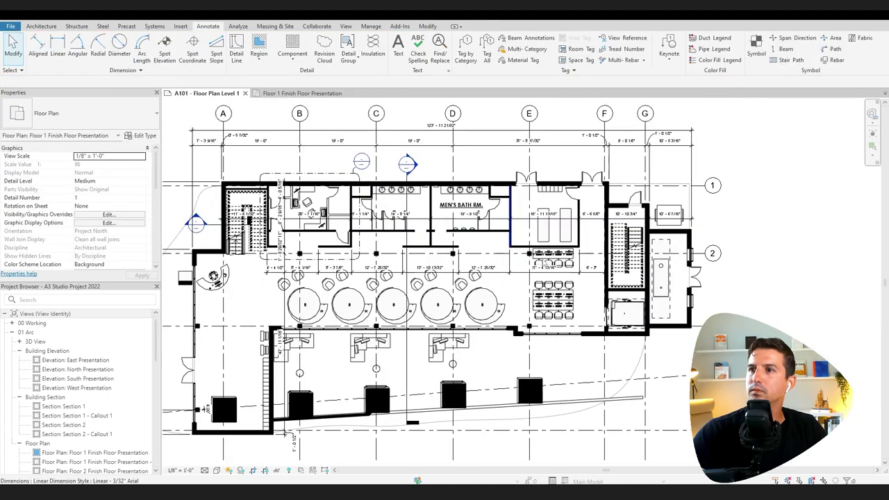
pyautogui.click(471, 206)
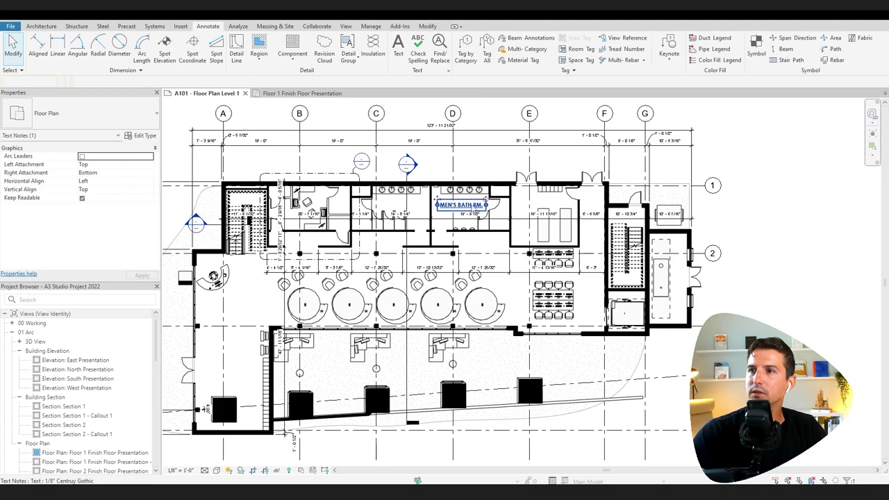
pyautogui.press('Delete')
pyautogui.click(41, 26)
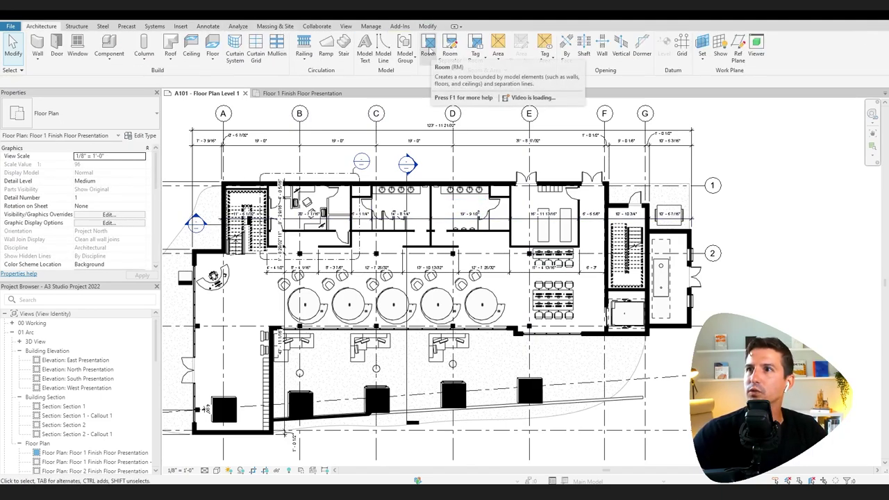
pyautogui.click(429, 49)
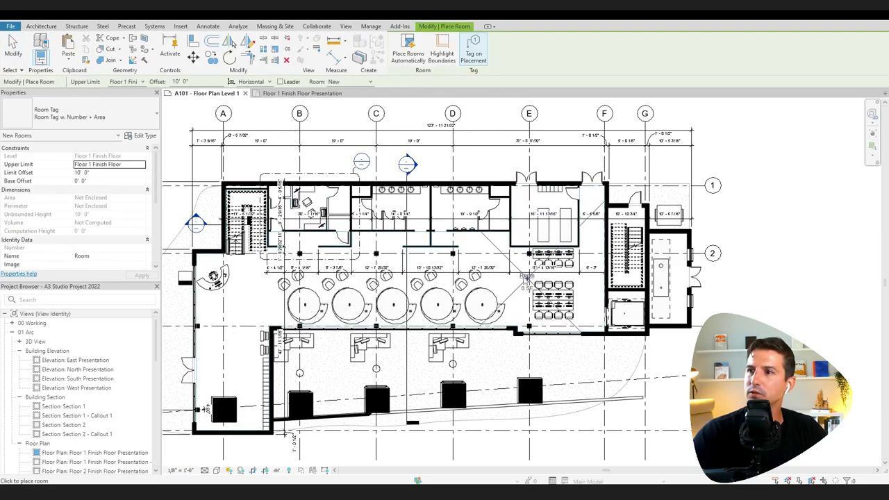
pyautogui.press('Escape')
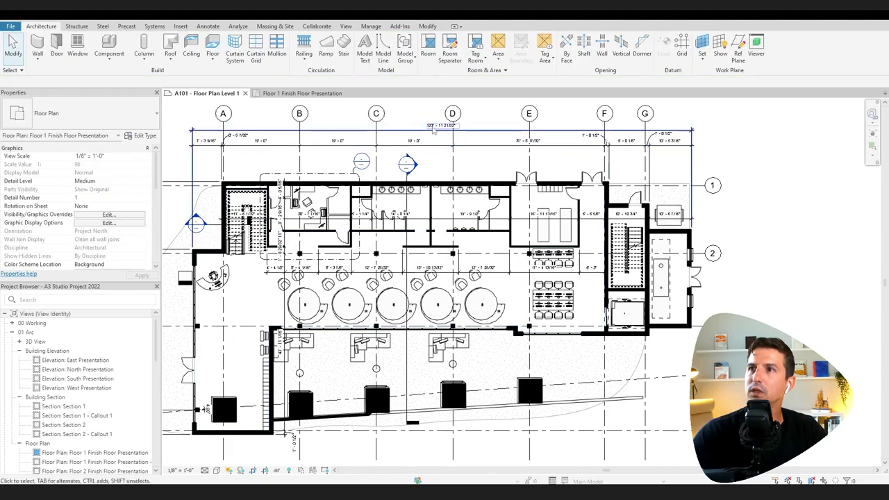
# Draw a room separation line about 20' 3" long between lobby and main hall, from the curtain wall's west corner to the corridor wall by the stair.
pyautogui.click(456, 44)
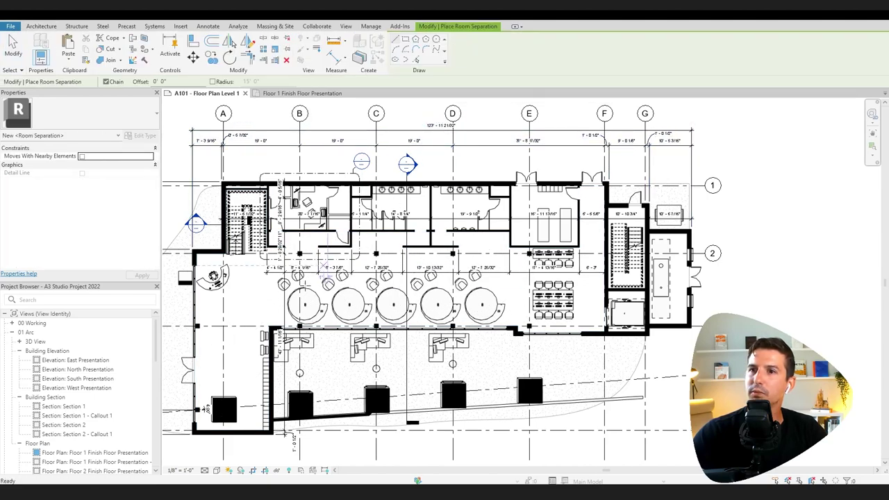
pyautogui.scroll(2, 276, 279)
pyautogui.click(269, 353)
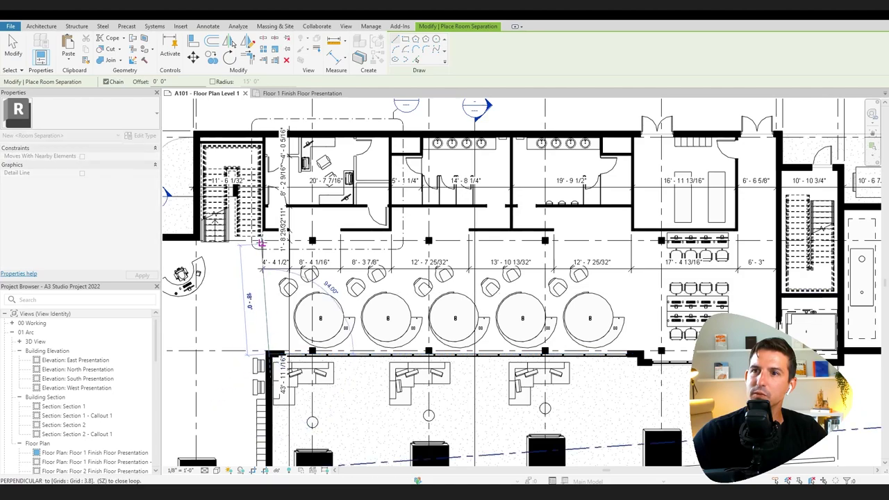
pyautogui.click(269, 230)
pyautogui.press('Escape')
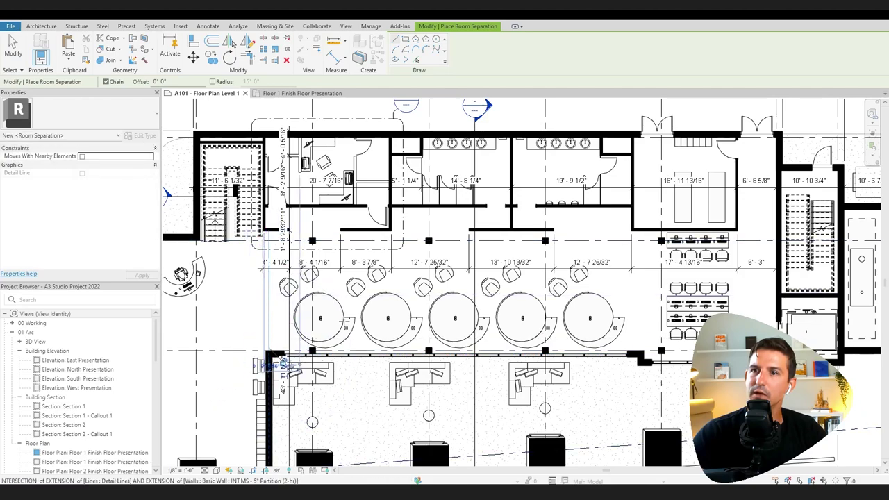
pyautogui.moveTo(322, 304); pyautogui.dragTo(351, 300, button='middle')
pyautogui.press('Escape')
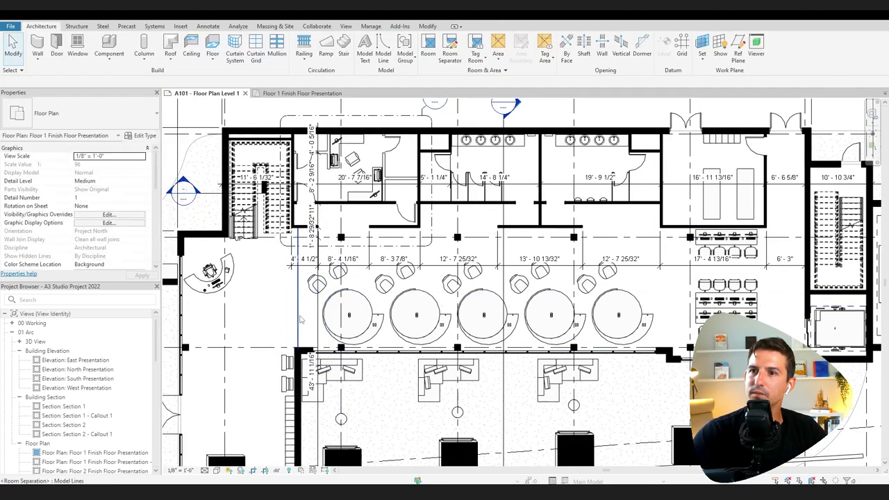
# Hide the room separation line between the lobby and main hall in this view, as an individual element.
pyautogui.click(300, 319)
pyautogui.rightClick(300, 314)
pyautogui.moveTo(377, 105)
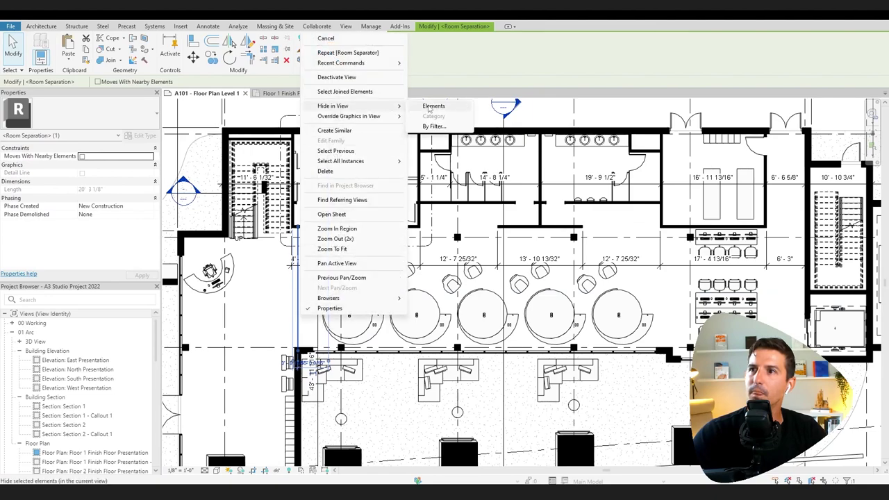
pyautogui.click(431, 106)
# Place tagged rooms in the lobby, main hall, northeast room, two bathrooms, office and the small rooms beside it, using the Number + Area tag.
pyautogui.scroll(-2, 270, 326)
pyautogui.press('r')
pyautogui.press('m')
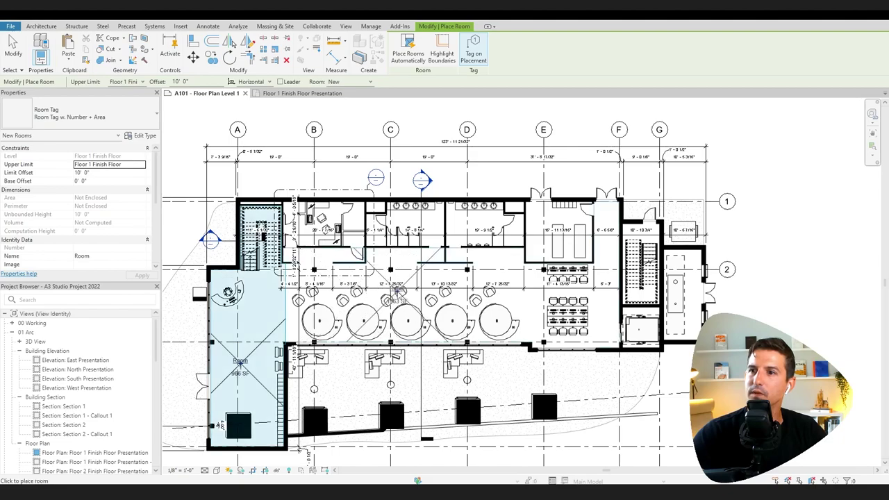
pyautogui.click(413, 297)
pyautogui.click(409, 306)
pyautogui.click(643, 292)
pyautogui.click(487, 230)
pyautogui.click(407, 229)
pyautogui.click(320, 225)
pyautogui.click(347, 278)
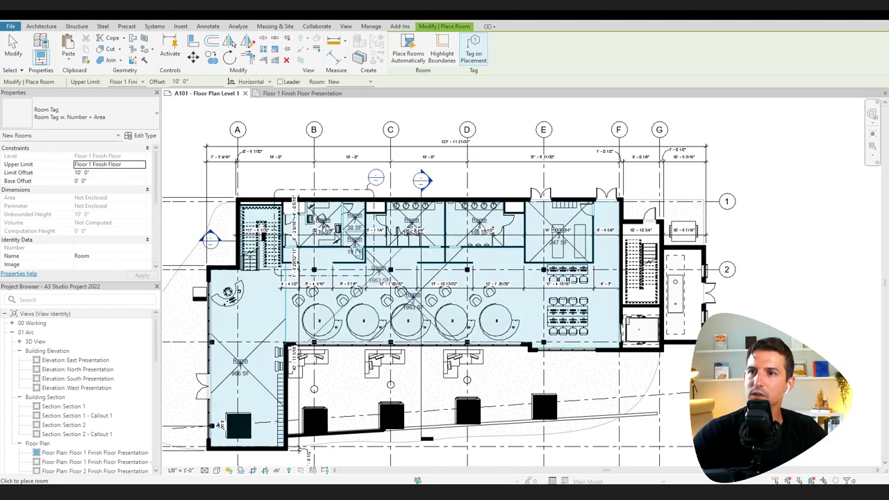
# Place a room named STOR. in the small closet beside the stair and rename room 6 to OFFICE.
pyautogui.click(278, 226)
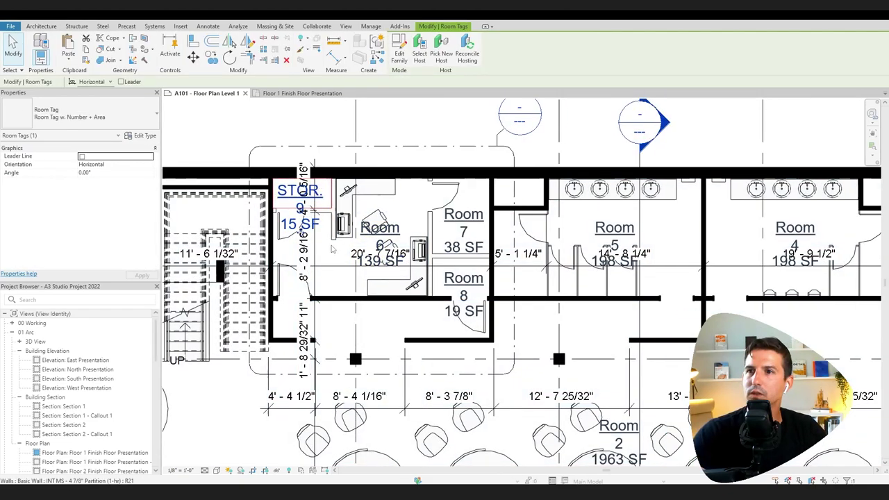
pyautogui.click(332, 249)
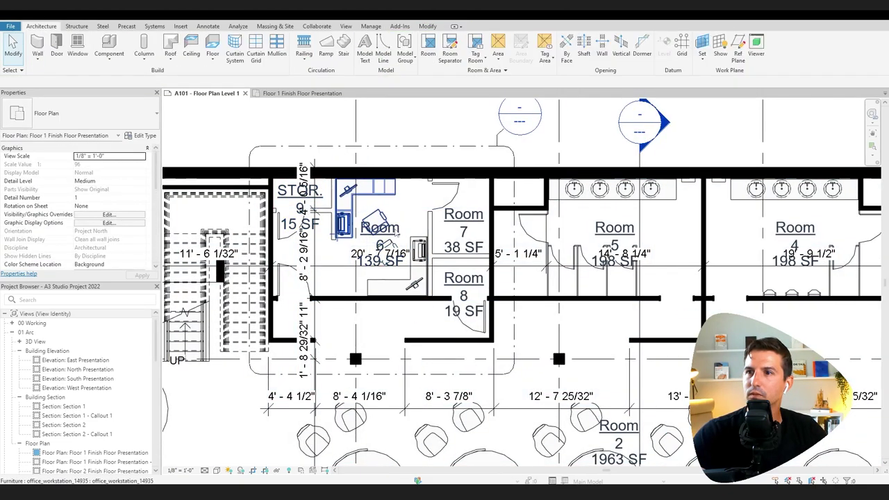
pyautogui.doubleClick(393, 228)
pyautogui.write('OFFICE')
# Rename rooms 7 and 8, the two small rooms next to the office, to STOR.
pyautogui.click(469, 217)
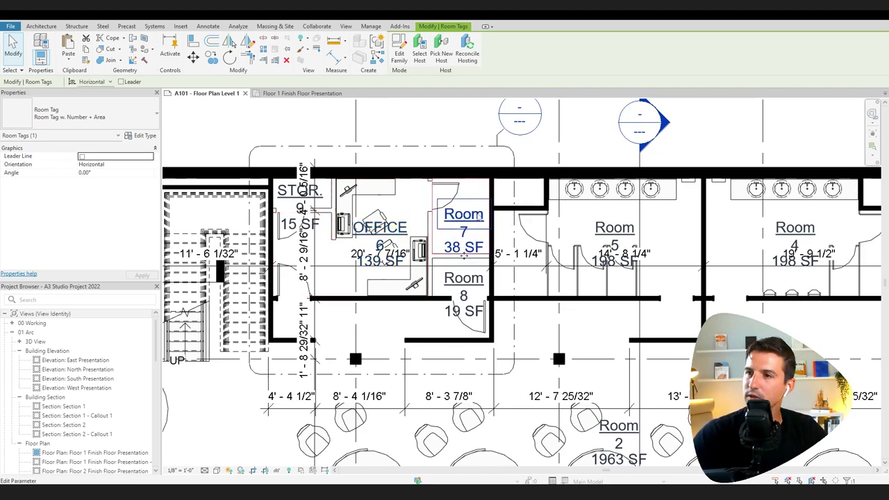
pyautogui.click(476, 216)
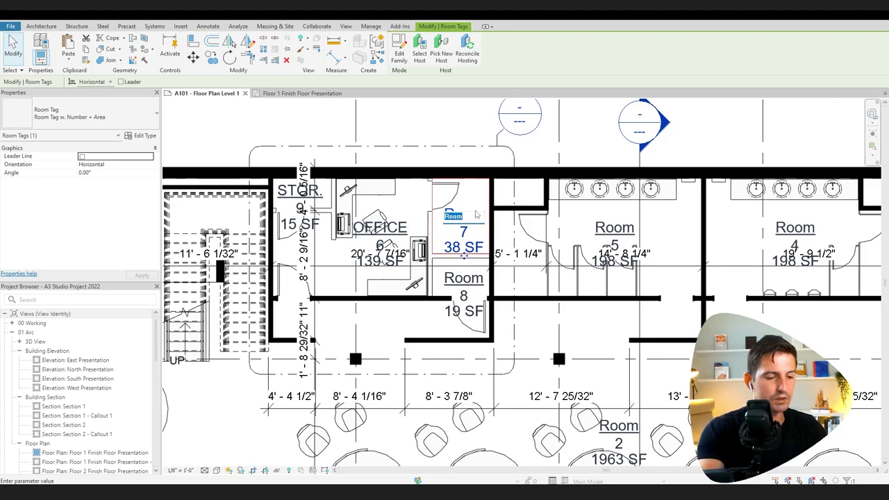
pyautogui.write('STOR.')
pyautogui.click(469, 280)
pyautogui.click(475, 279)
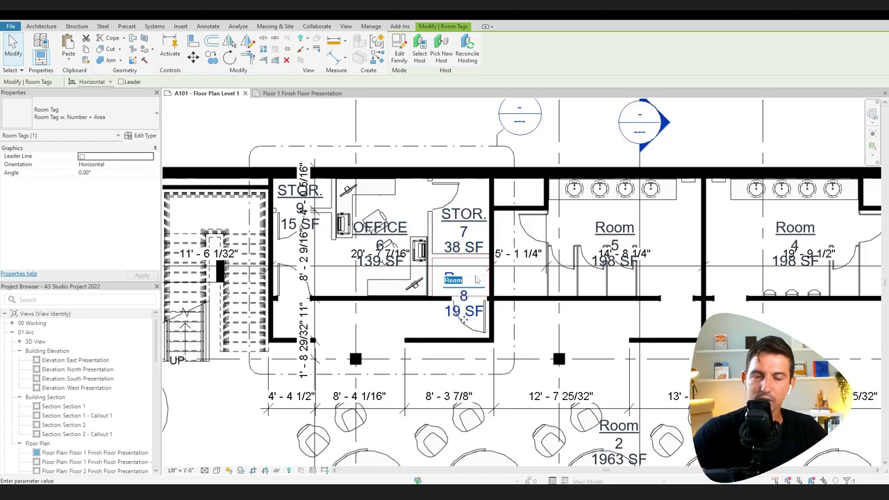
pyautogui.write('S')
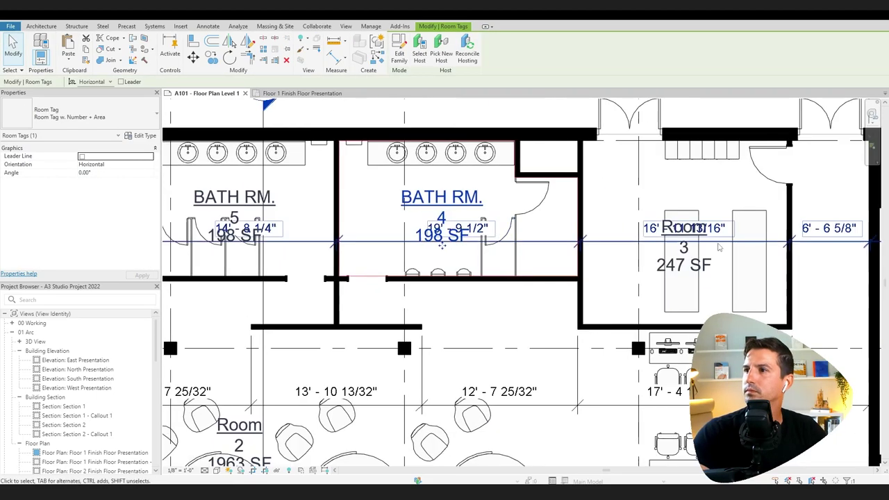
# Move the MAINTENANCE room tag up so that it clears the dimension text in that room.
pyautogui.moveTo(509, 331); pyautogui.dragTo(545, 303)
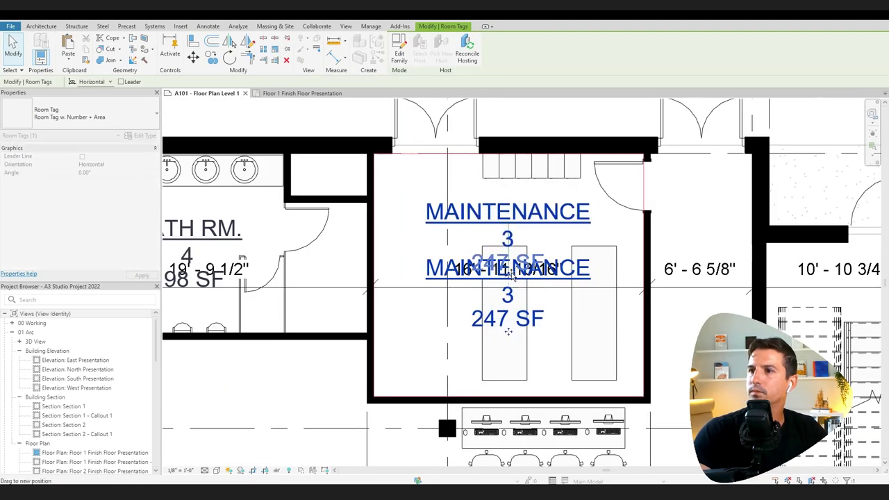
pyautogui.scroll(-2, 545, 275)
pyautogui.click(545, 283)
pyautogui.moveTo(521, 266); pyautogui.dragTo(521, 276)
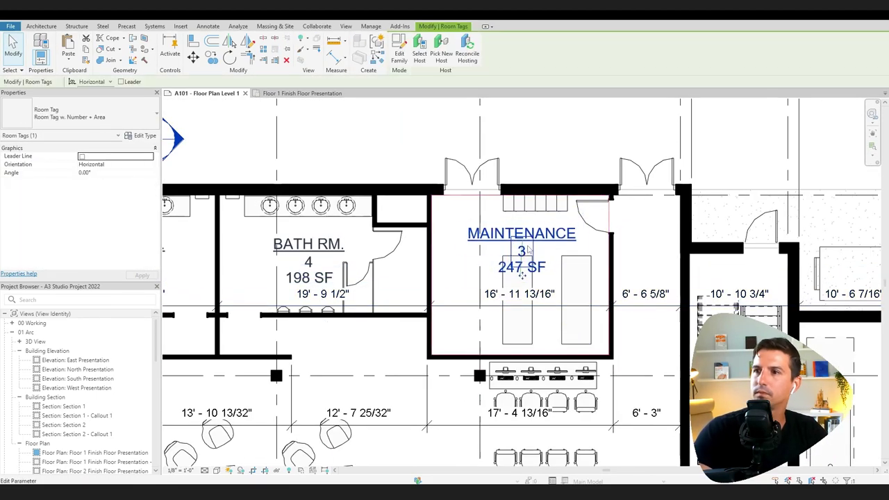
pyautogui.press('Escape')
# Rename room 1 to LOBBY and room 2 to GAMING.
pyautogui.scroll(-3, 750, 204)
pyautogui.moveTo(228, 347); pyautogui.dragTo(325, 305, button='middle')
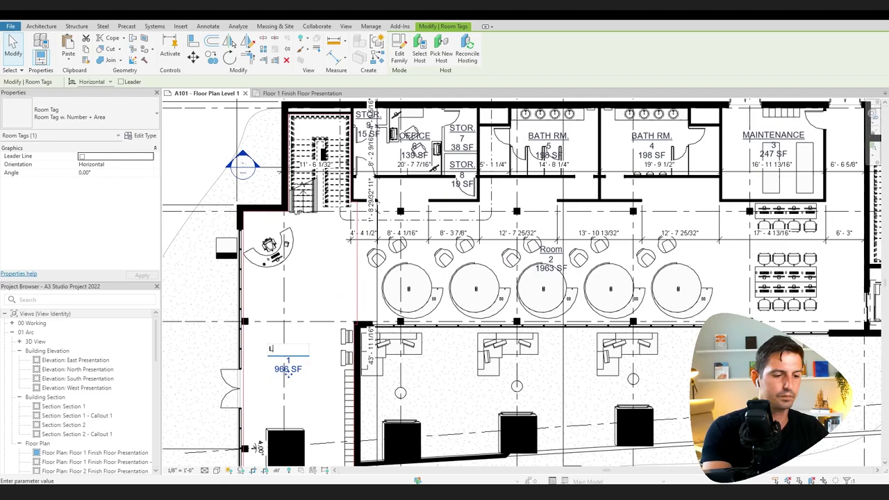
pyautogui.scroll(5, 397, 278)
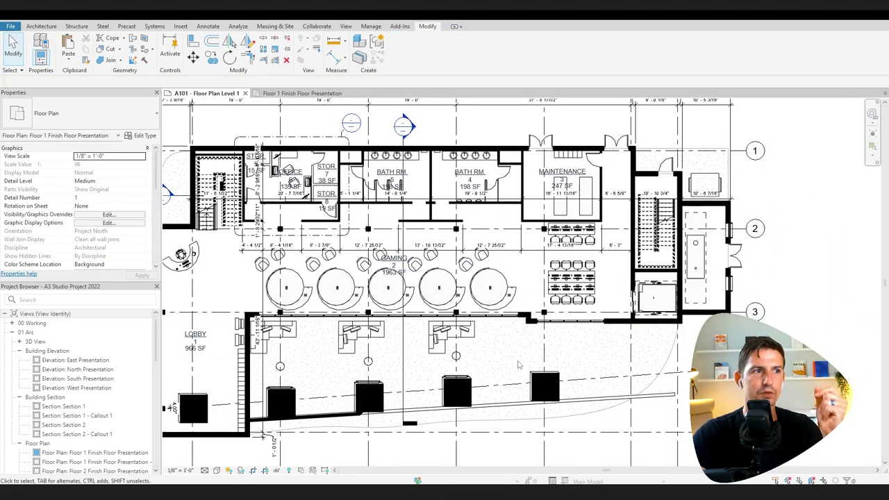
pyautogui.scroll(-4, 518, 365)
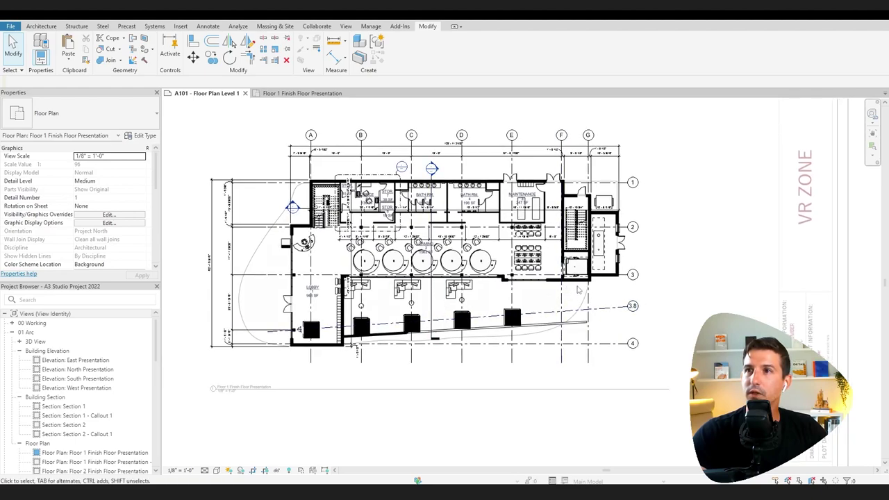
pyautogui.moveTo(579, 290); pyautogui.dragTo(536, 299, button='middle')
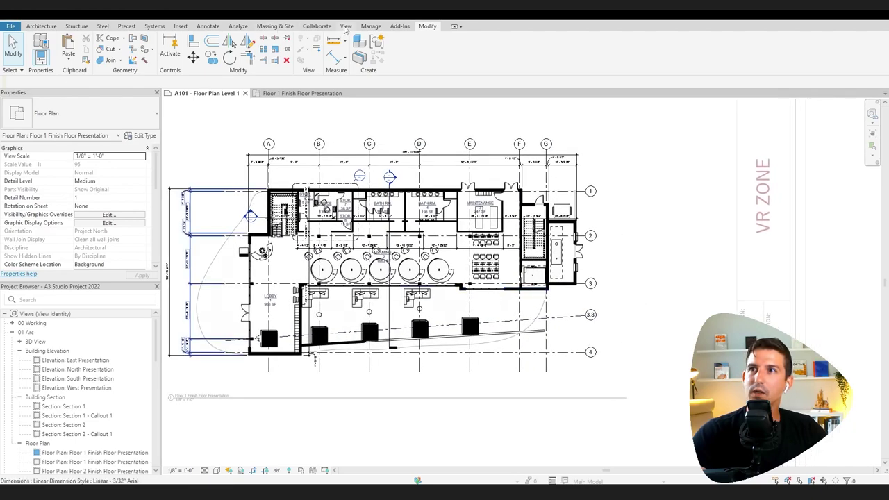
pyautogui.click(346, 27)
pyautogui.click(499, 56)
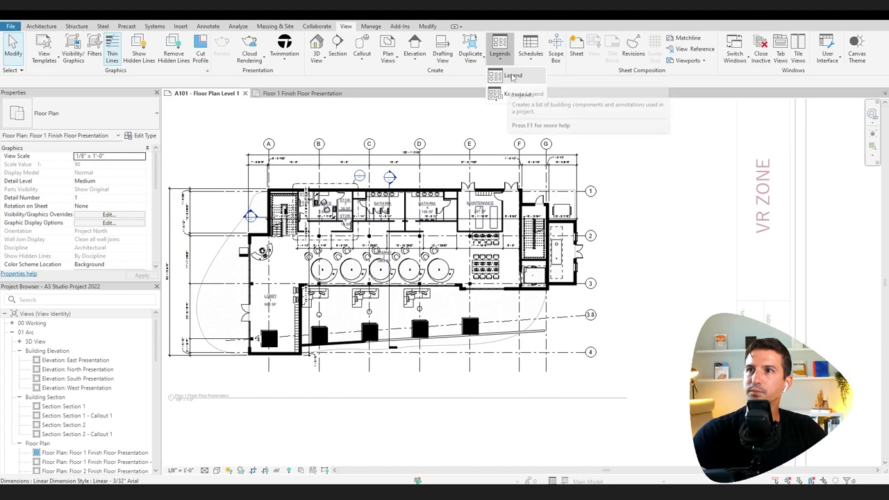
pyautogui.click(512, 78)
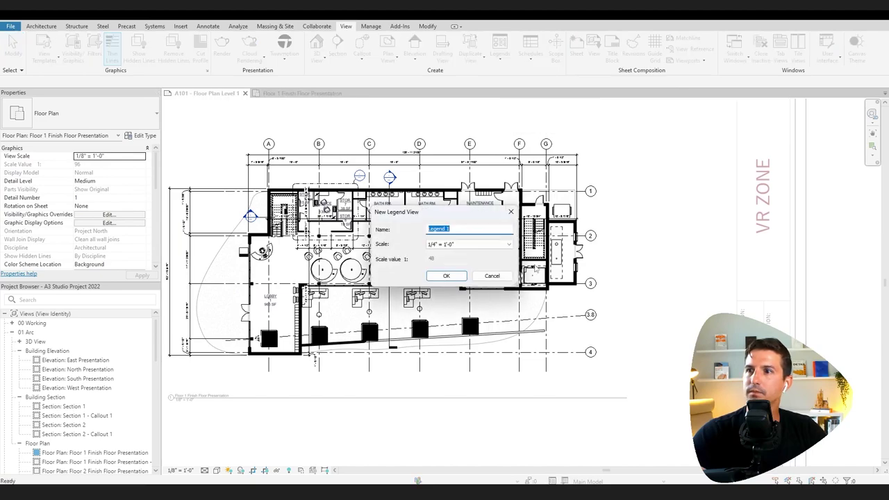
pyautogui.click(511, 212)
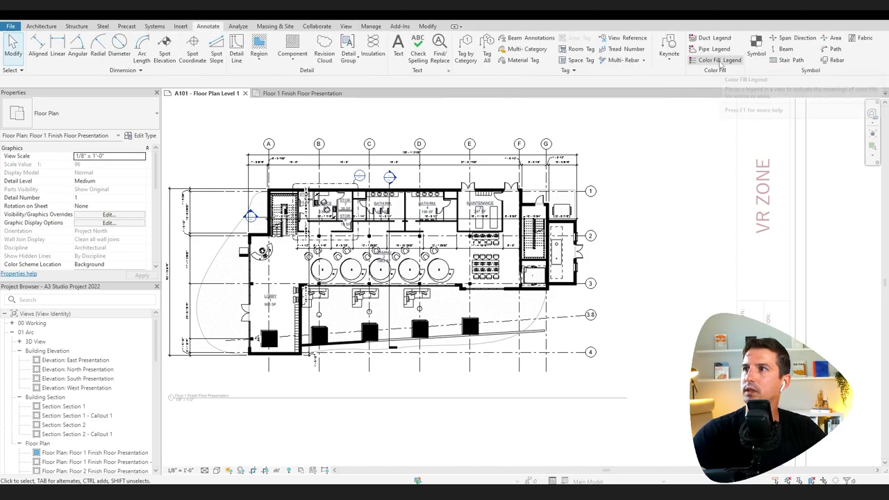
# Place a color fill legend beside the floor plan, with Rooms as space type and Name as color scheme.
pyautogui.click(714, 61)
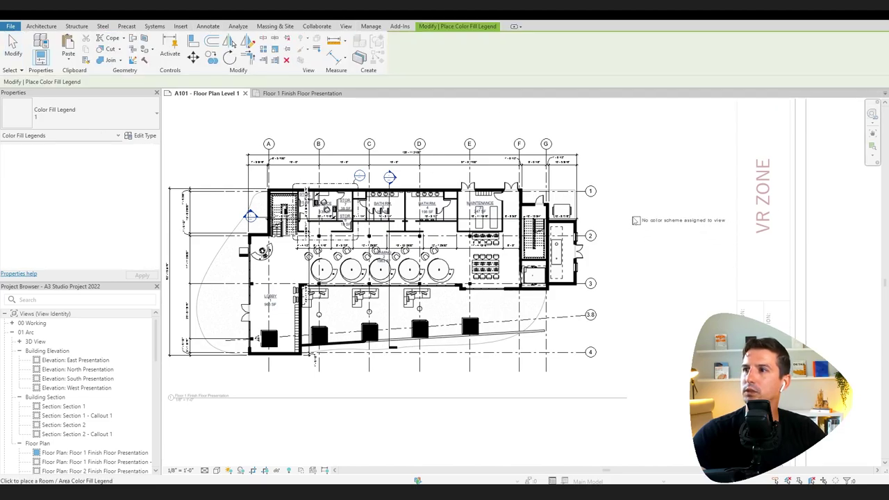
pyautogui.click(633, 209)
pyautogui.click(443, 248)
pyautogui.click(446, 264)
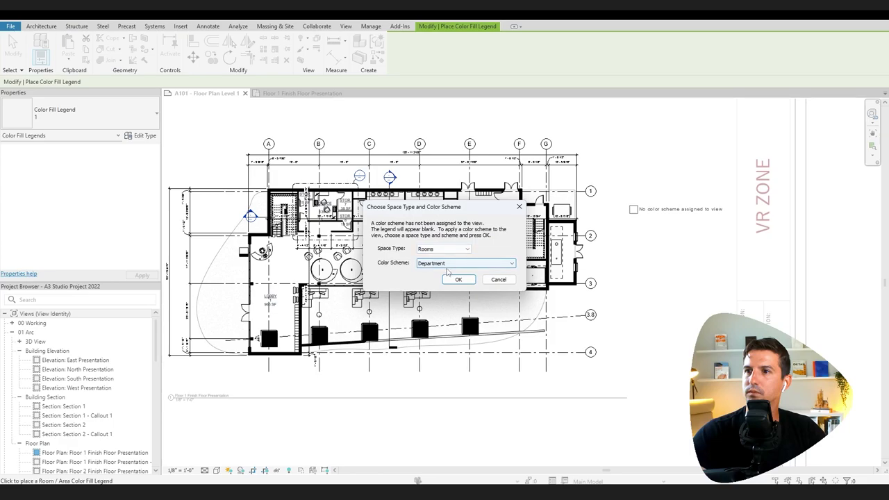
pyautogui.click(449, 264)
pyautogui.click(439, 284)
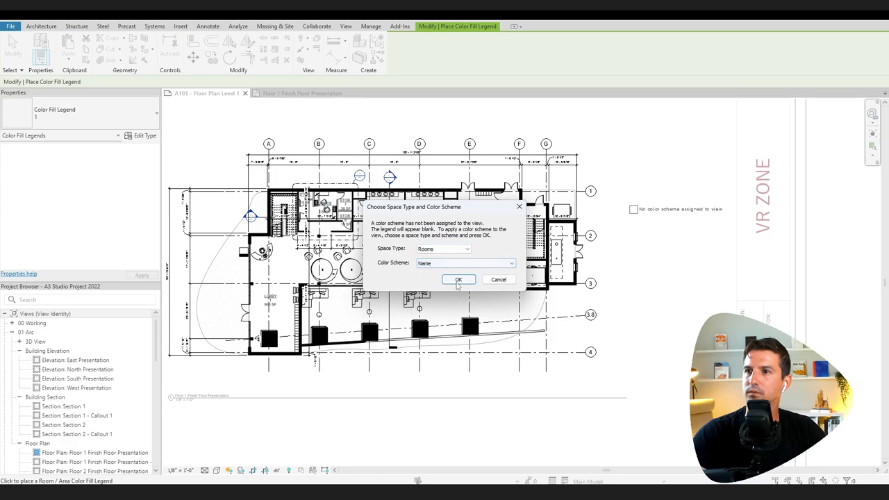
pyautogui.click(457, 282)
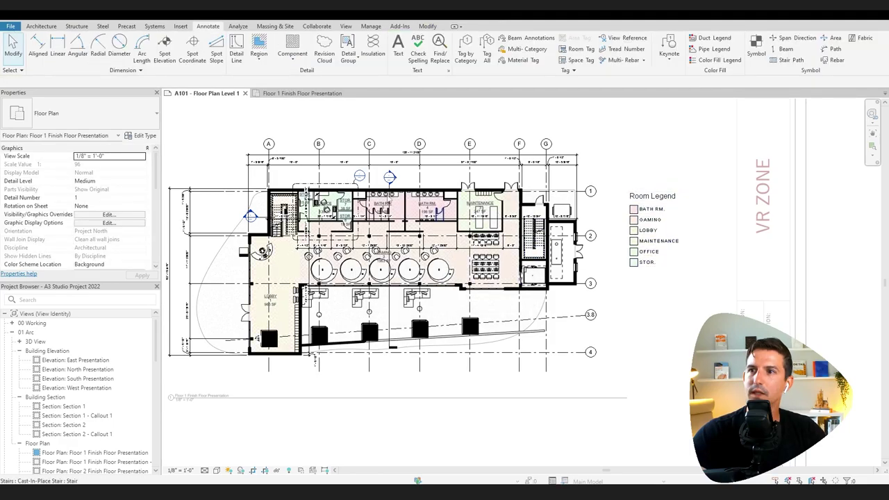
# Examine the room legend, the view's color scheme properties and the color-filled rooms on the sheet.
pyautogui.scroll(-3, 99, 212)
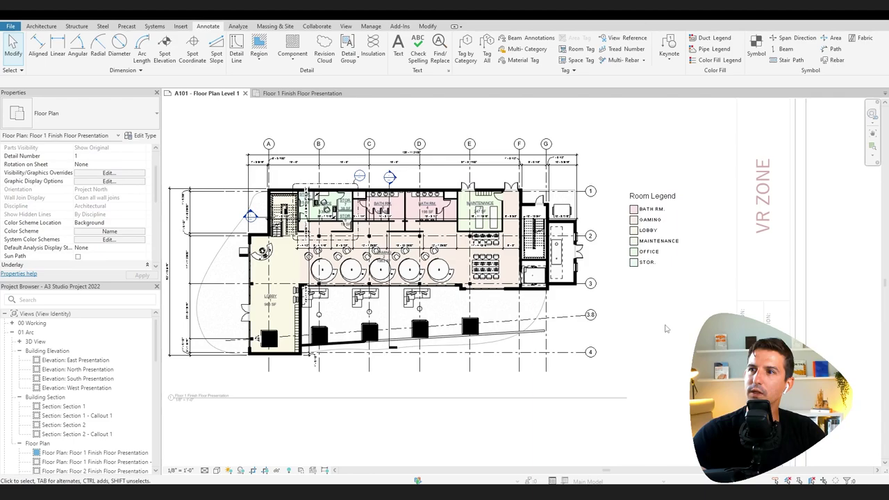
pyautogui.moveTo(664, 328); pyautogui.dragTo(706, 314, button='middle')
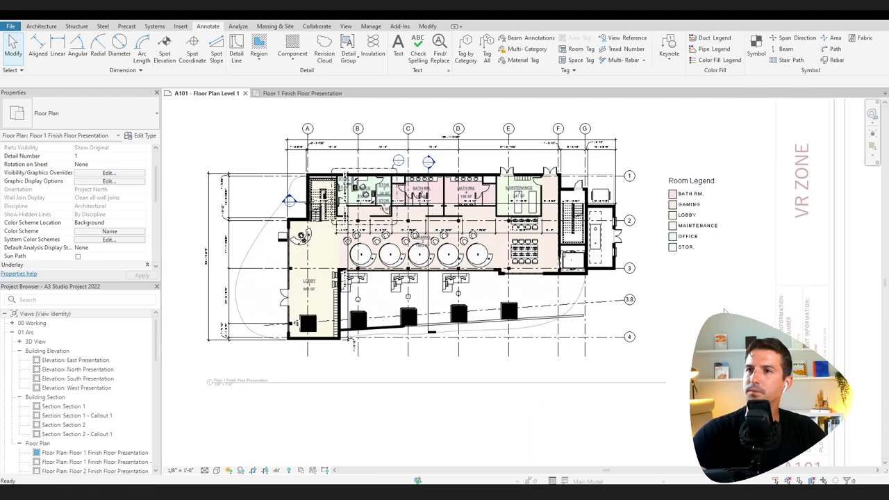
pyautogui.moveTo(703, 220); pyautogui.dragTo(694, 225, button='middle')
pyautogui.click(695, 226)
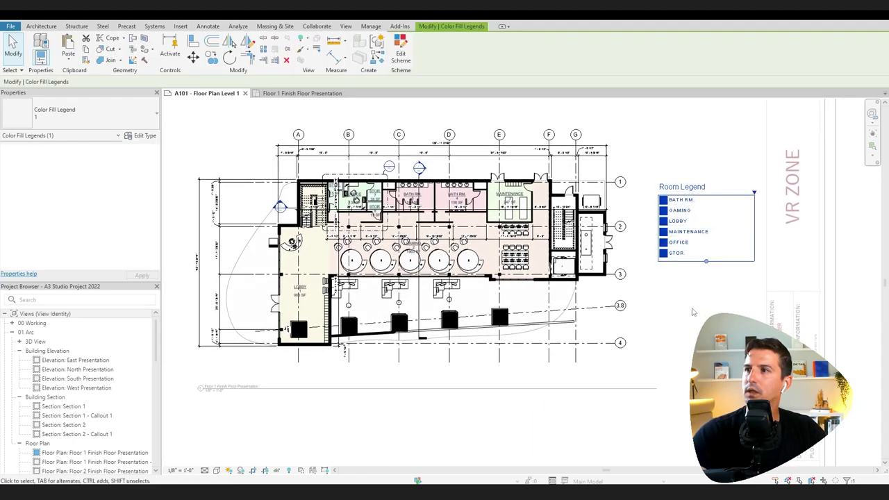
pyautogui.click(691, 310)
pyautogui.scroll(-3, 693, 307)
pyautogui.scroll(6, 693, 307)
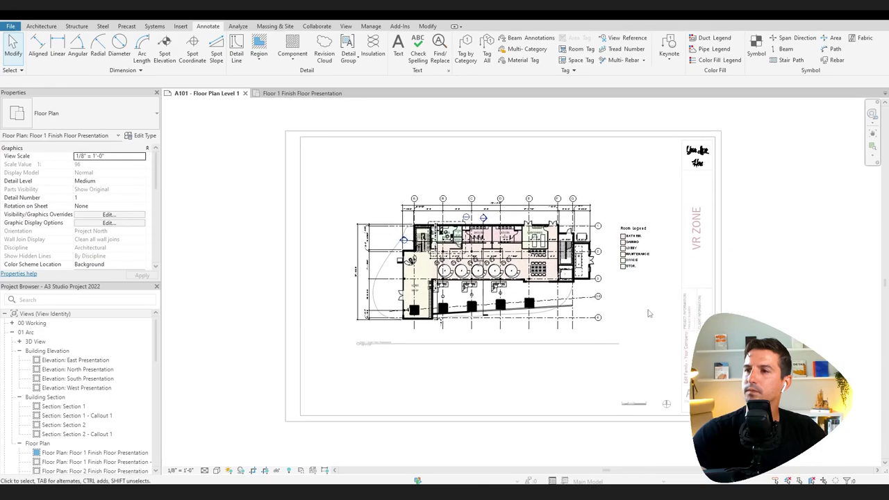
pyautogui.scroll(-5, 519, 266)
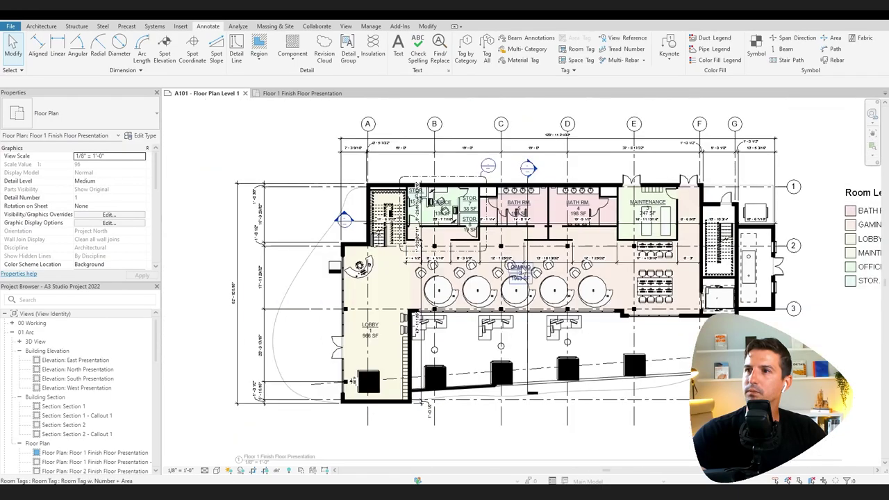
pyautogui.moveTo(703, 305); pyautogui.dragTo(595, 291, button='middle')
pyautogui.scroll(5, 411, 263)
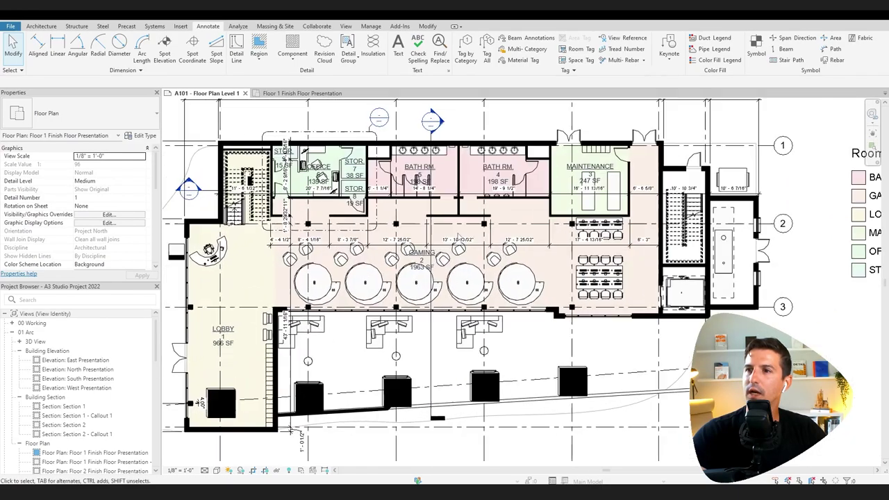
pyautogui.scroll(-5, 412, 278)
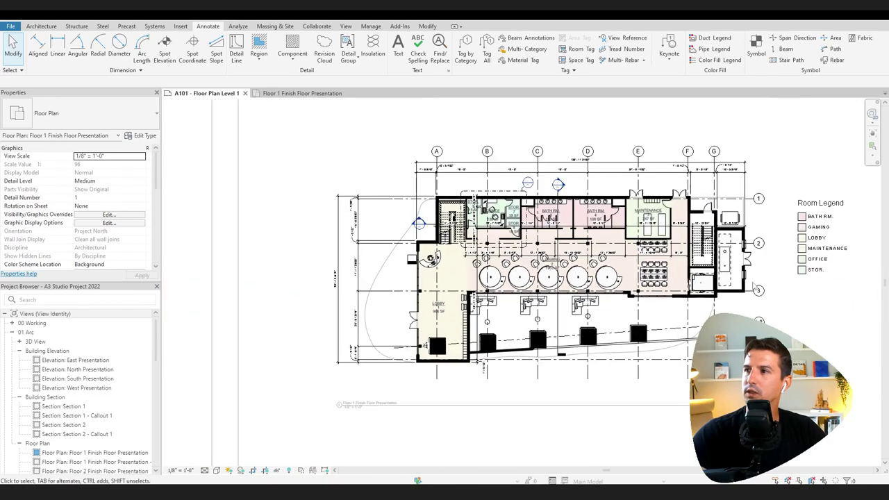
# Select all instances of the room tag, starting from the GAMING tag, and hide those elements in the view.
pyautogui.scroll(5, 534, 247)
pyautogui.scroll(2, 533, 246)
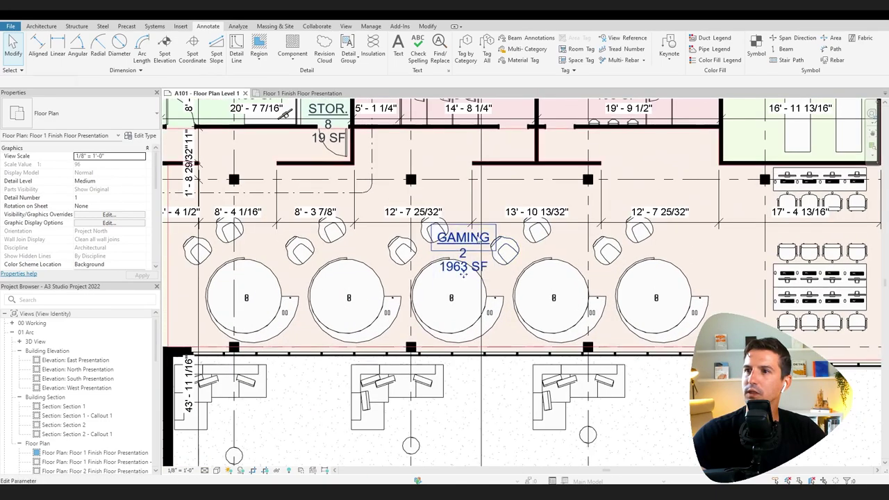
pyautogui.rightClick(463, 238)
pyautogui.moveTo(560, 291)
pyautogui.moveTo(558, 336)
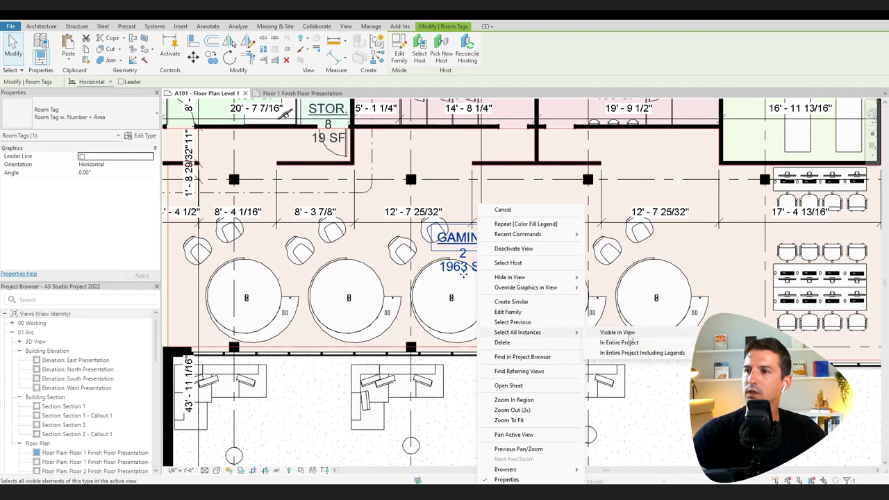
pyautogui.click(620, 342)
pyautogui.scroll(-2, 495, 300)
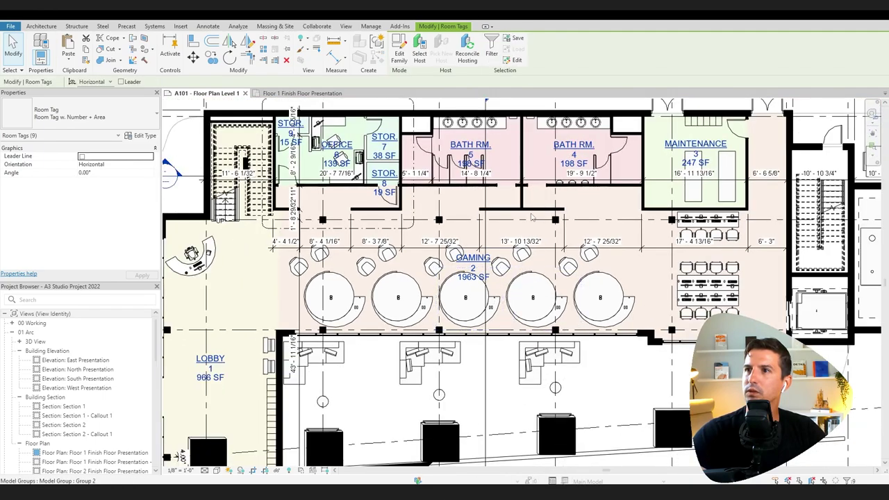
pyautogui.rightClick(484, 263)
pyautogui.moveTo(550, 278)
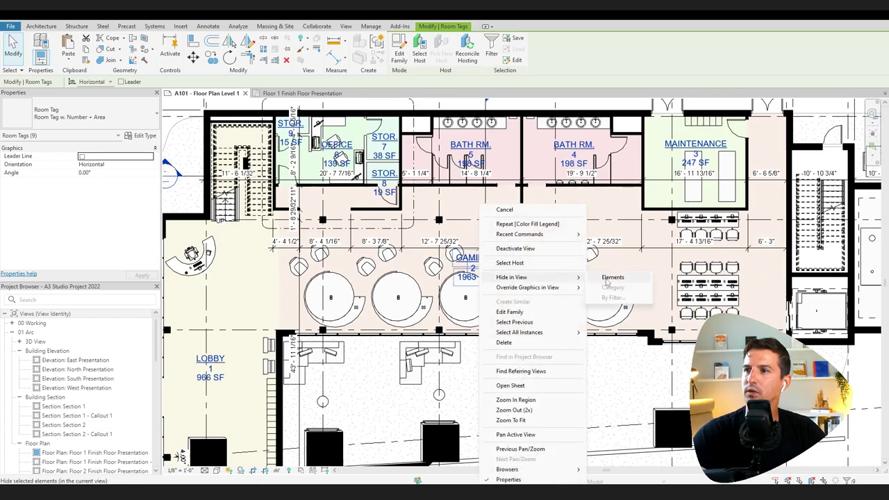
pyautogui.click(603, 277)
# Deactivate the floor plan view to return to the sheet.
pyautogui.scroll(-2, 590, 278)
pyautogui.moveTo(694, 282); pyautogui.dragTo(546, 258, button='middle')
pyautogui.scroll(-2, 546, 257)
pyautogui.doubleClick(392, 386)
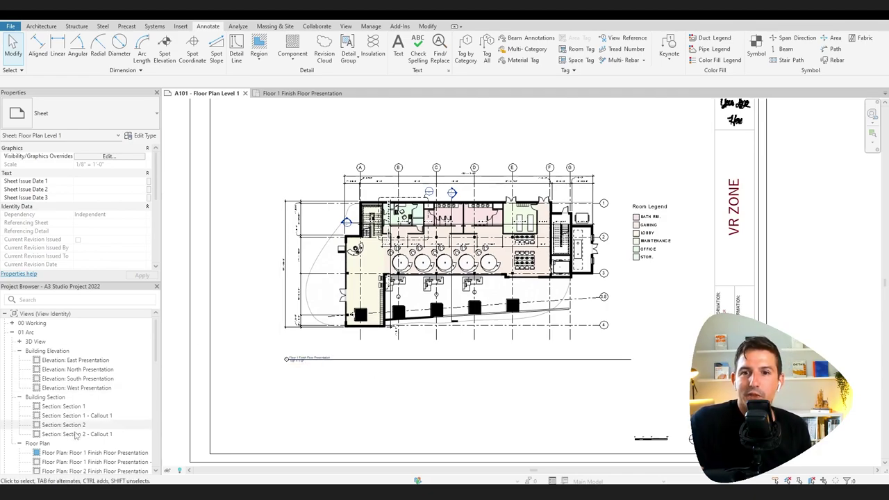
# Tag the two exterior double doors near the maintenance room by category, with leaders.
pyautogui.click(82, 453)
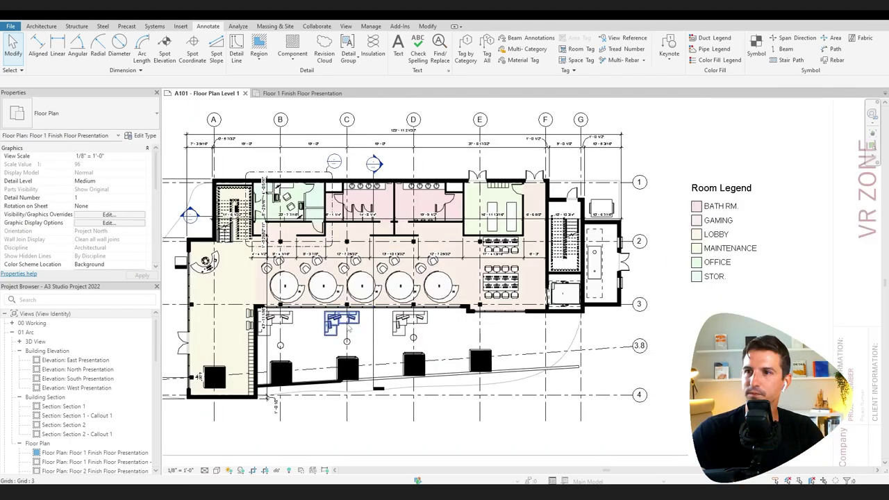
pyautogui.moveTo(342, 324); pyautogui.dragTo(367, 321, button='middle')
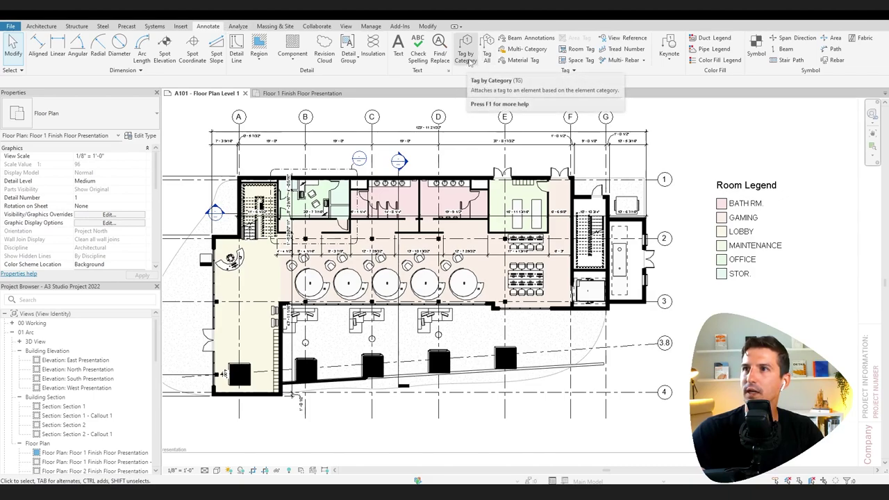
pyautogui.click(467, 54)
pyautogui.scroll(5, 549, 183)
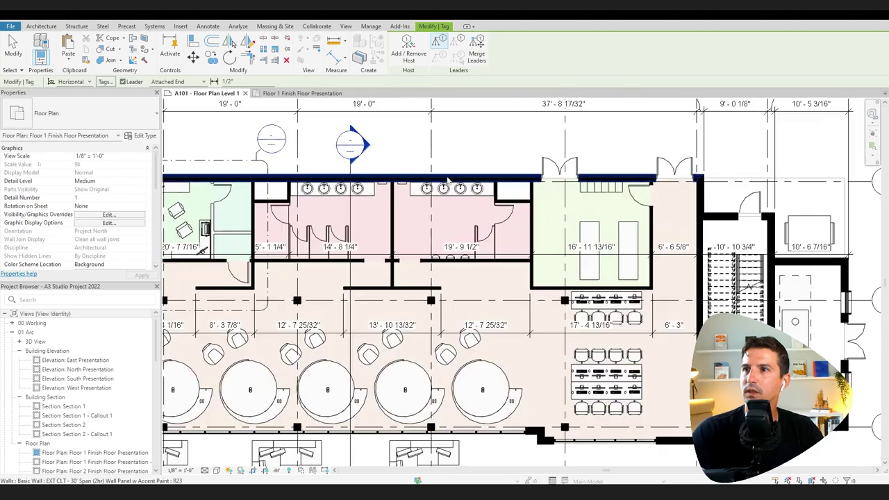
pyautogui.click(601, 166)
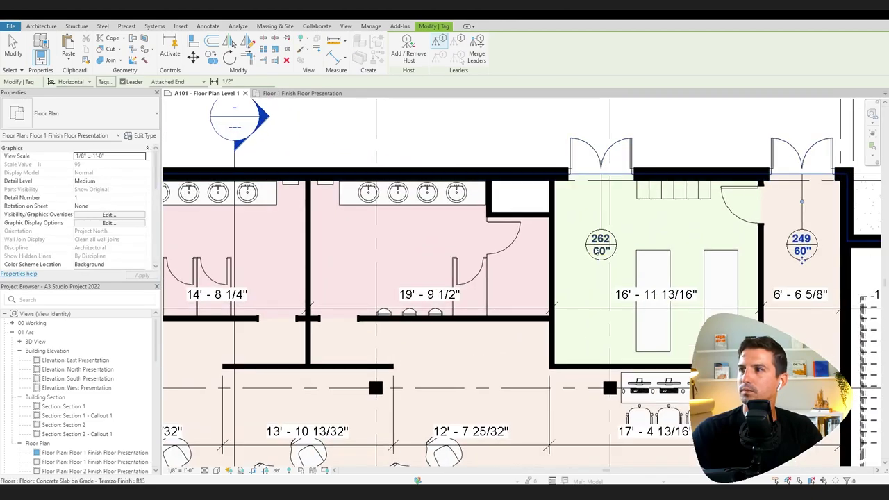
# Tag the lobby's storefront double door by category, with a leader and the tag placed inside the lobby.
pyautogui.scroll(-5, 593, 246)
pyautogui.scroll(3, 295, 350)
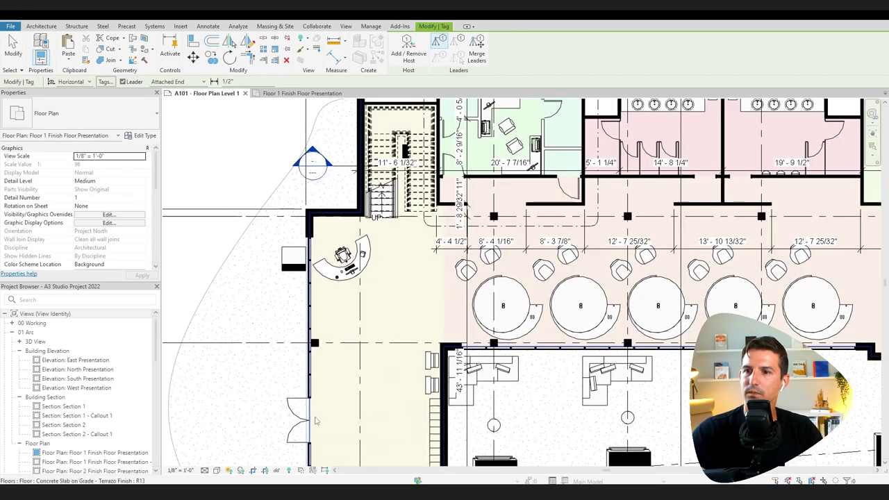
pyautogui.click(313, 419)
pyautogui.scroll(3, 347, 421)
pyautogui.scroll(2, 320, 443)
pyautogui.moveTo(327, 430); pyautogui.dragTo(420, 300, button='middle')
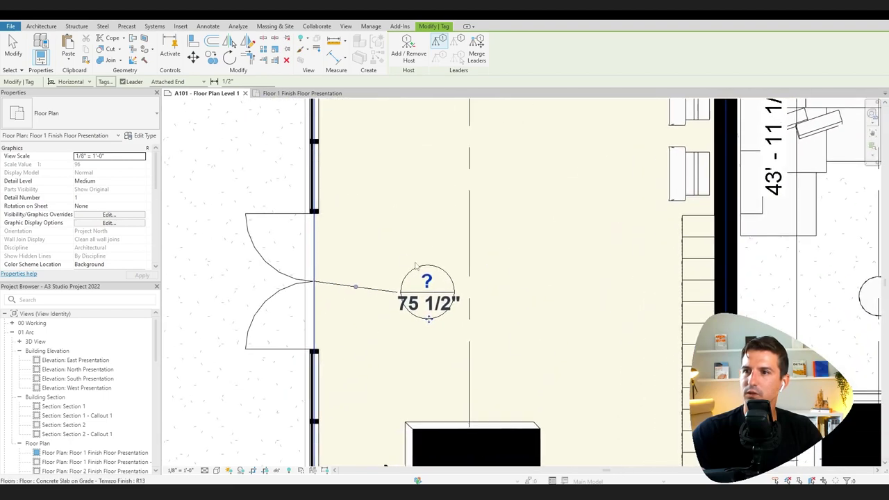
pyautogui.click(428, 281)
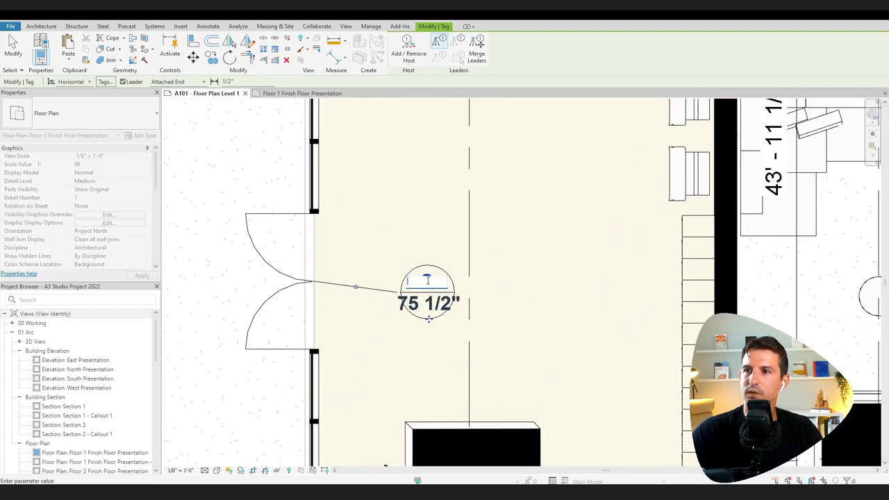
pyautogui.press('Escape')
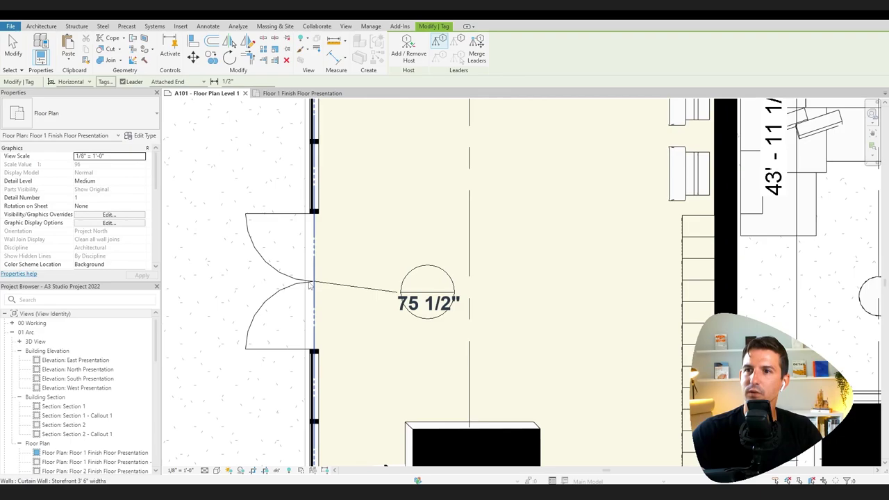
# End the tagging command and check the Mark property of the exterior double door in the corridor beside the maintenance room.
pyautogui.scroll(-5, 310, 284)
pyautogui.moveTo(707, 152); pyautogui.dragTo(529, 324, button='middle')
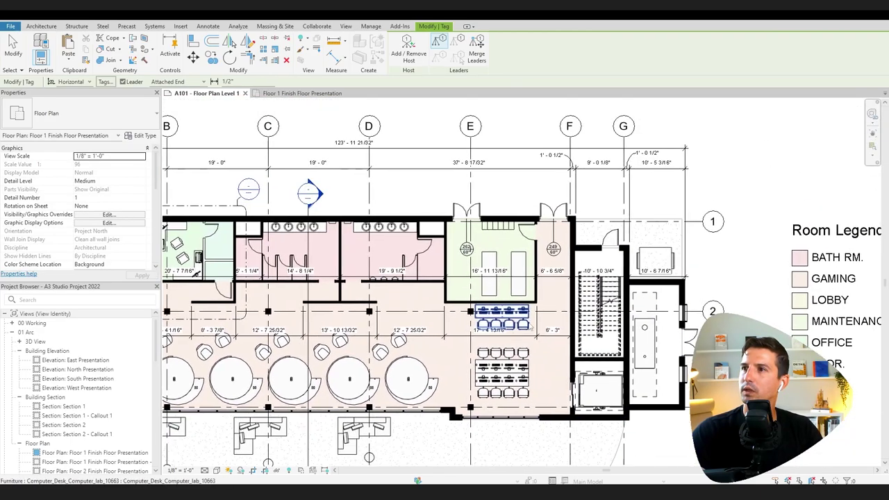
pyautogui.scroll(2, 617, 217)
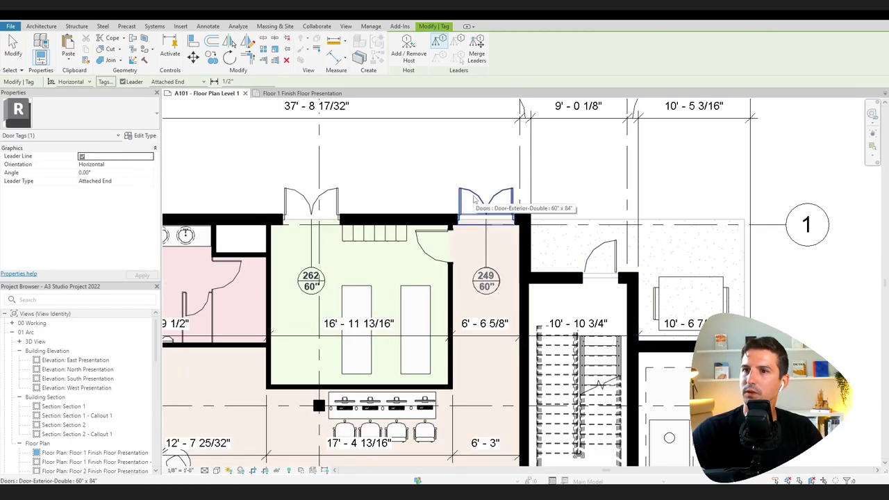
pyautogui.press('Escape')
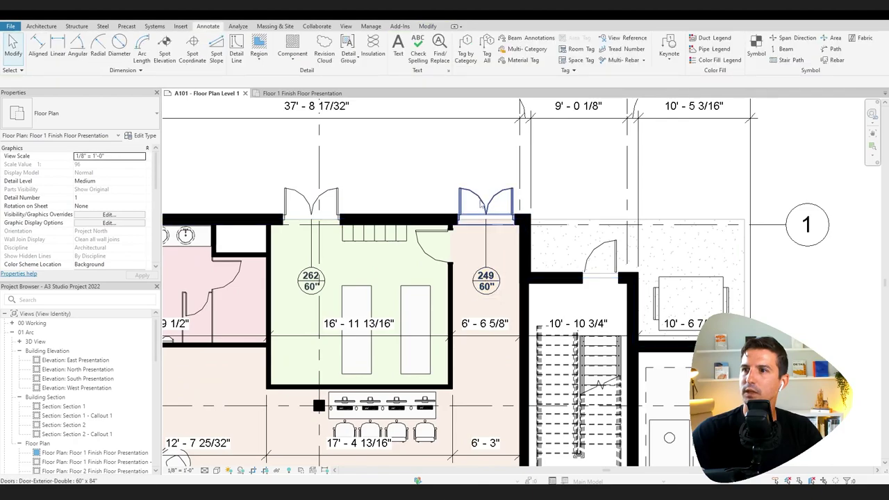
pyautogui.click(484, 204)
pyautogui.scroll(-5, 107, 193)
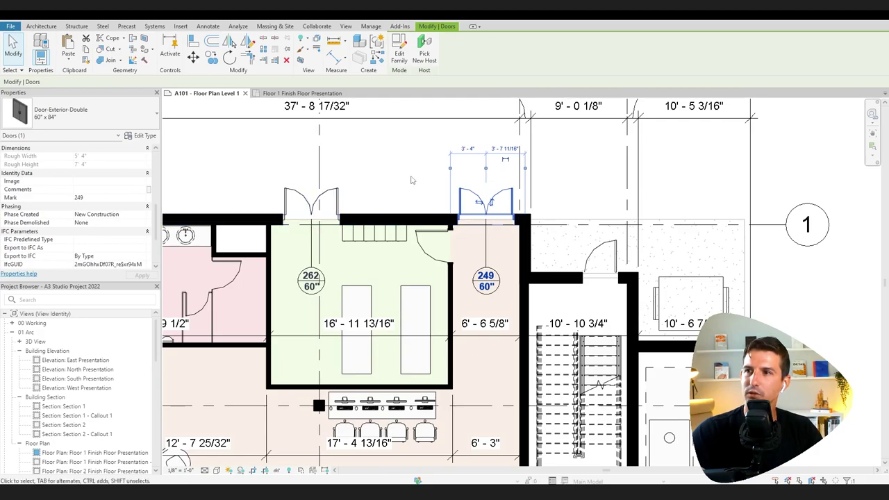
pyautogui.press('Escape')
# Set the Mark of the lobby's storefront double door to A.
pyautogui.scroll(-3, 410, 178)
pyautogui.moveTo(353, 271); pyautogui.dragTo(721, 156, button='middle')
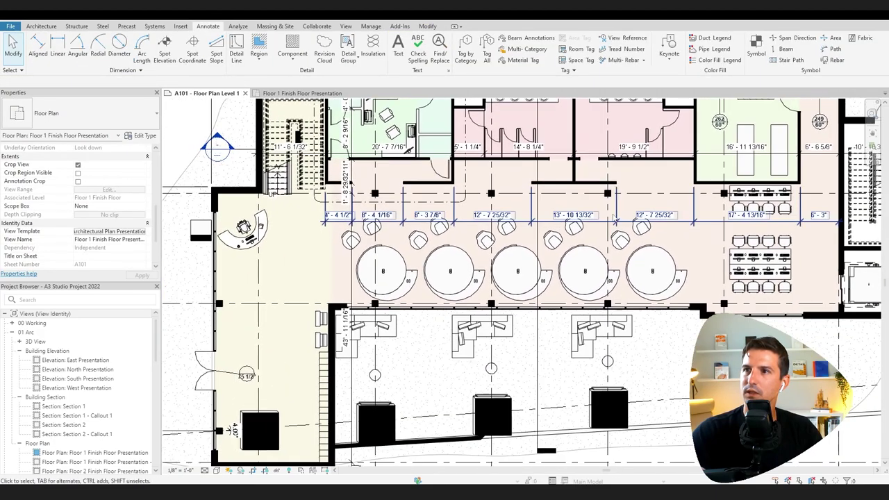
pyautogui.moveTo(324, 310); pyautogui.dragTo(397, 302, button='middle')
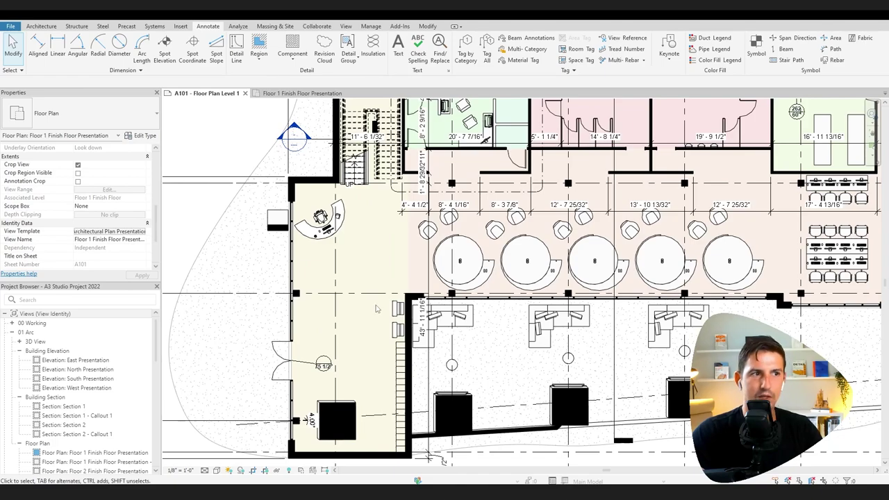
pyautogui.scroll(3, 314, 364)
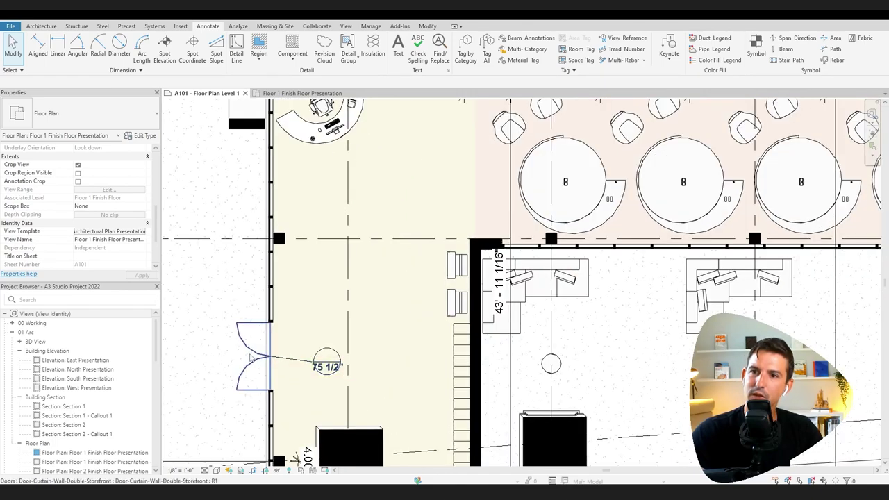
pyautogui.click(251, 358)
pyautogui.scroll(2, 72, 212)
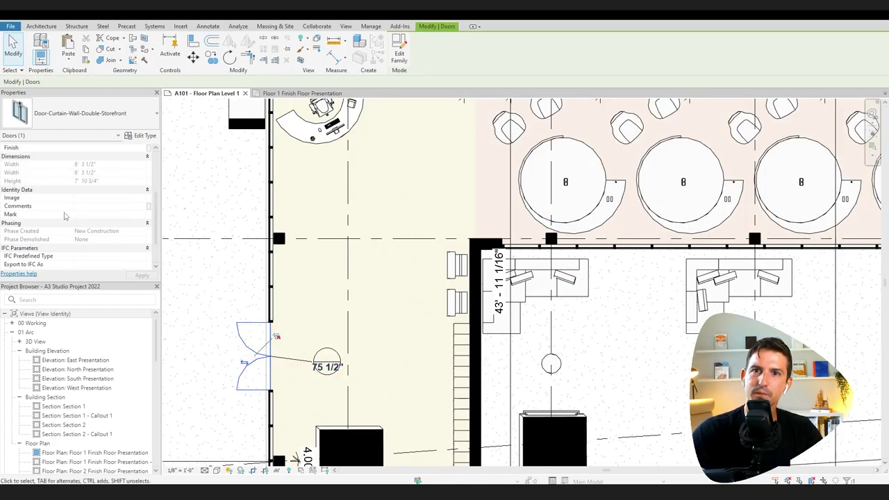
pyautogui.click(104, 214)
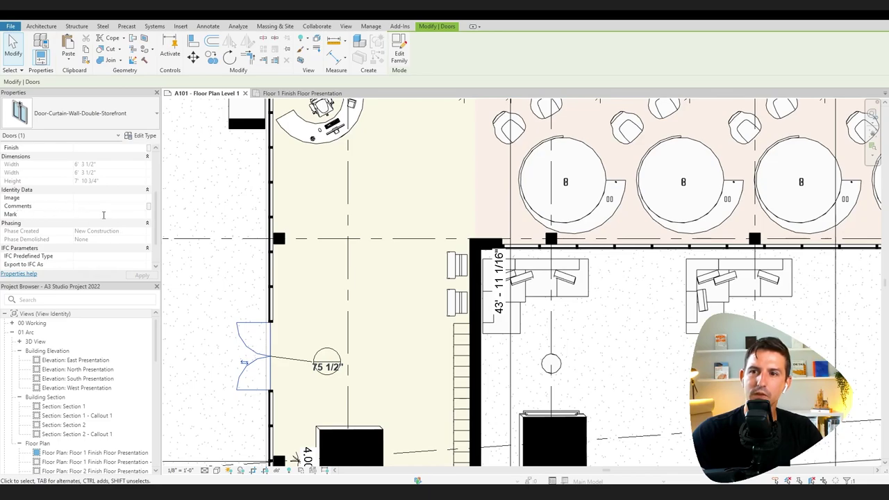
pyautogui.write('4')
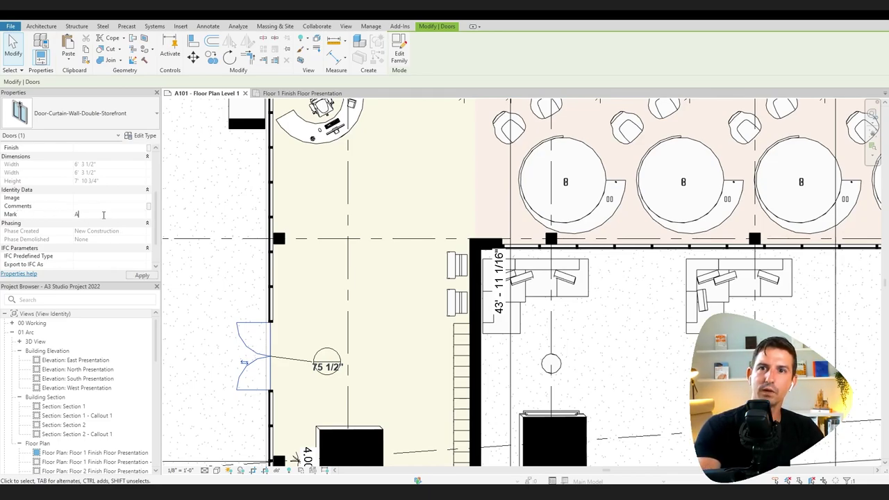
pyautogui.click(142, 275)
pyautogui.press('Escape')
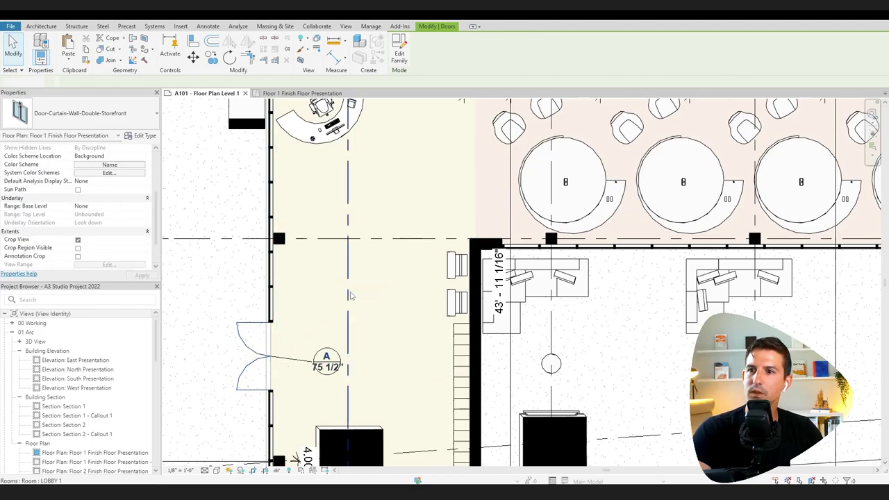
# Tag all untagged doors and windows in the current view with horizontal tags and no leaders.
pyautogui.scroll(-6, 351, 295)
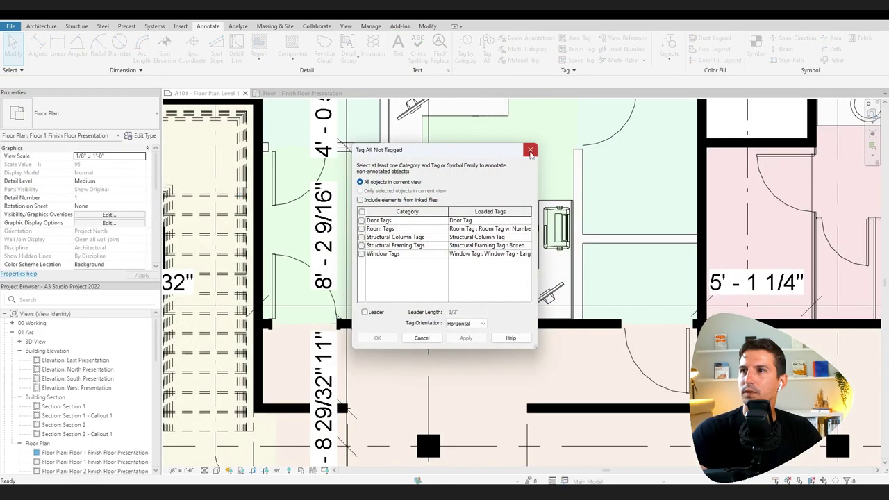
pyautogui.click(529, 150)
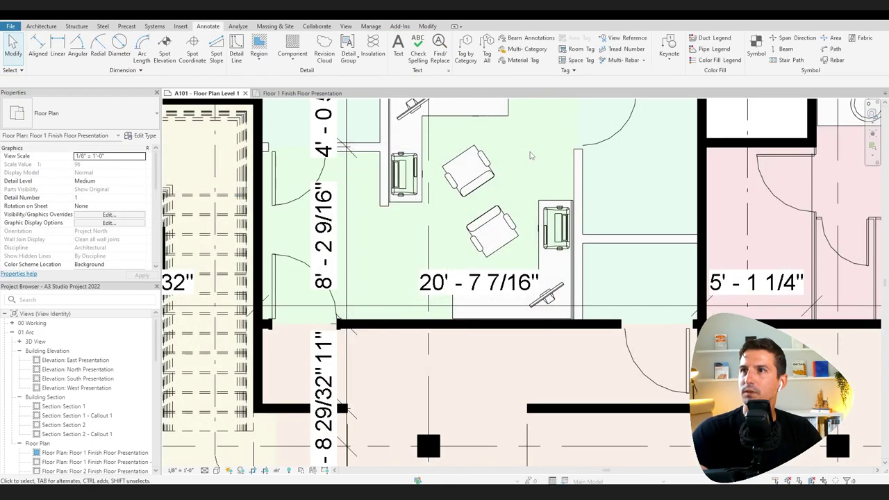
pyautogui.scroll(-3, 529, 155)
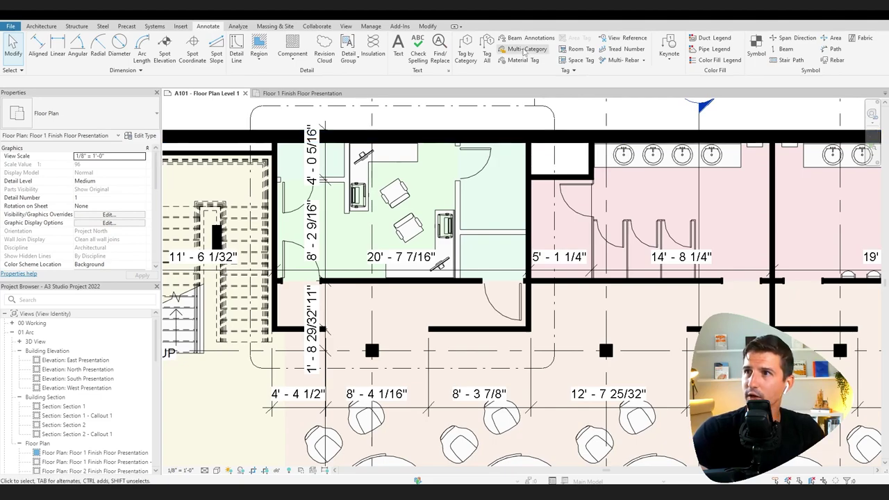
pyautogui.click(487, 56)
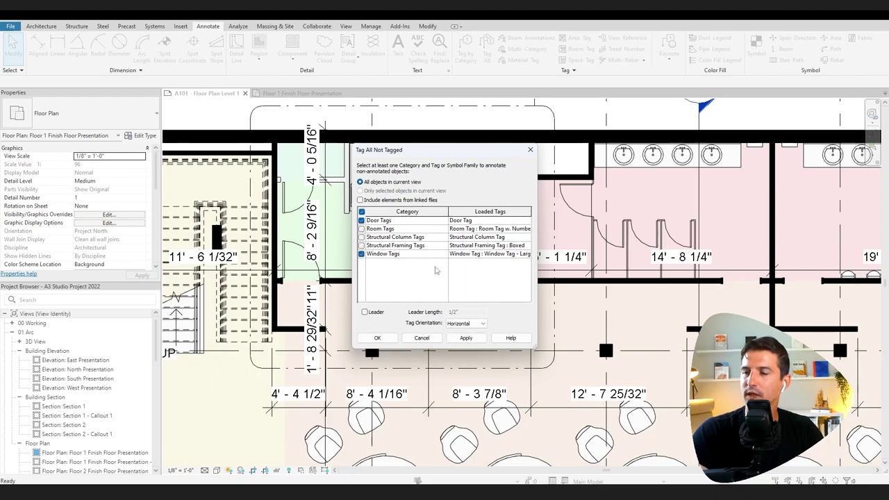
pyautogui.click(466, 337)
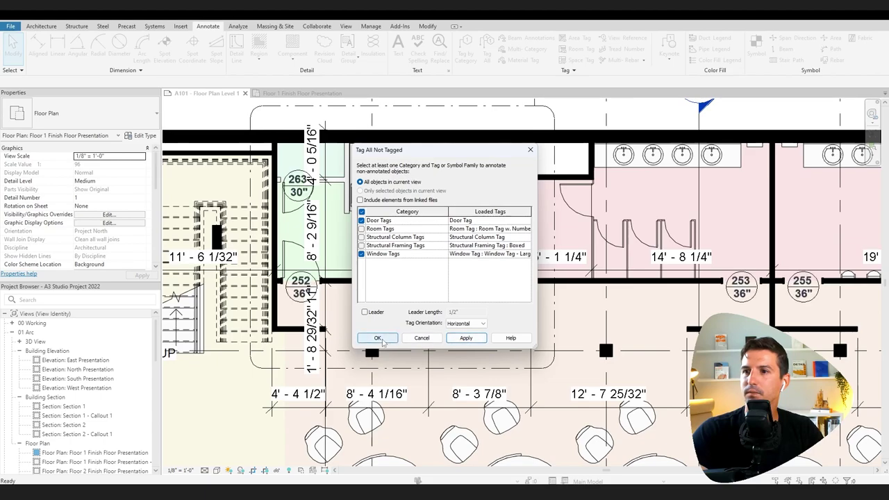
pyautogui.click(378, 338)
# Examine the new door tags across the Level 1 floor plan and on the overall sheet.
pyautogui.scroll(-5, 379, 311)
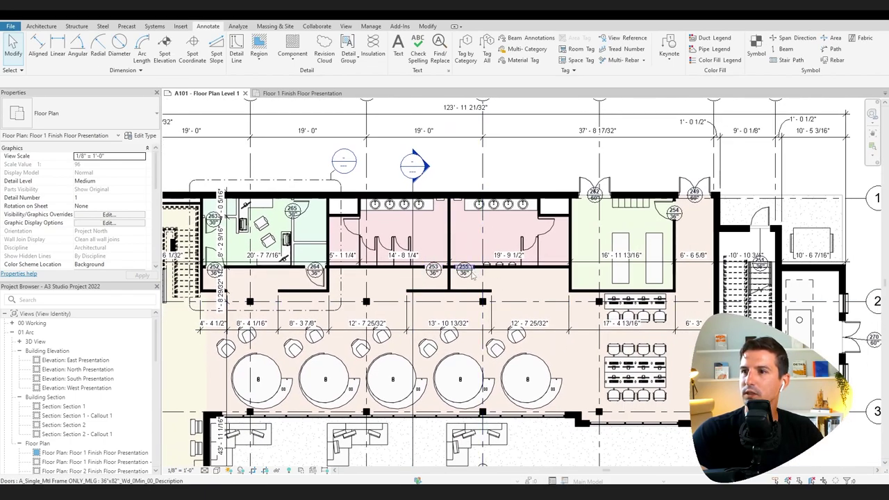
pyautogui.moveTo(590, 359); pyautogui.dragTo(537, 286, button='middle')
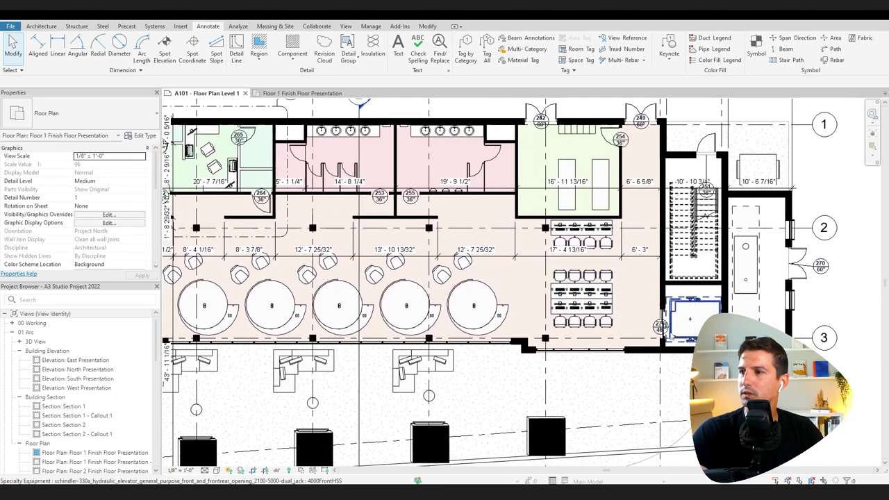
pyautogui.moveTo(629, 320); pyautogui.dragTo(709, 251, button='middle')
pyautogui.moveTo(532, 343); pyautogui.dragTo(601, 310, button='middle')
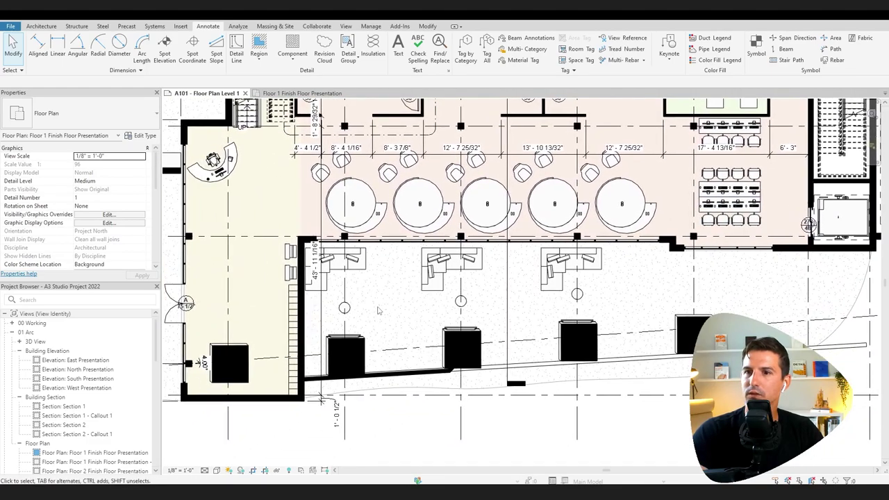
pyautogui.scroll(-5, 378, 310)
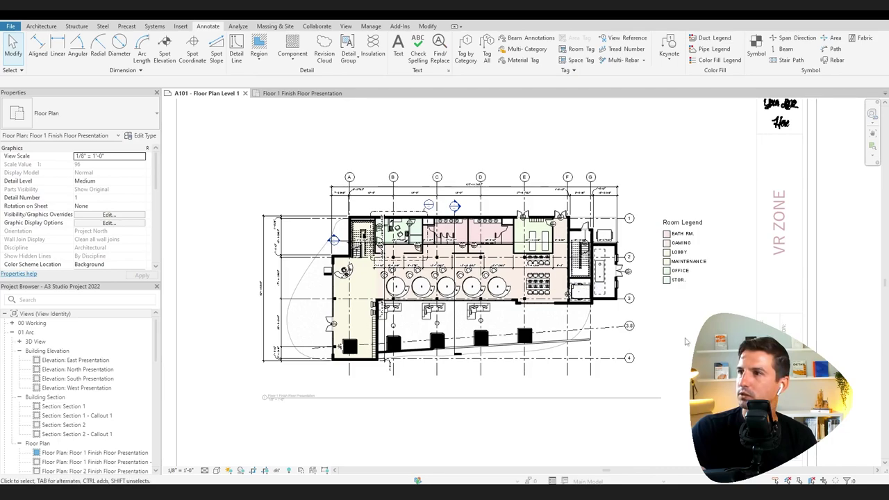
pyautogui.scroll(-2, 685, 333)
pyautogui.moveTo(684, 334); pyautogui.dragTo(563, 290, button='middle')
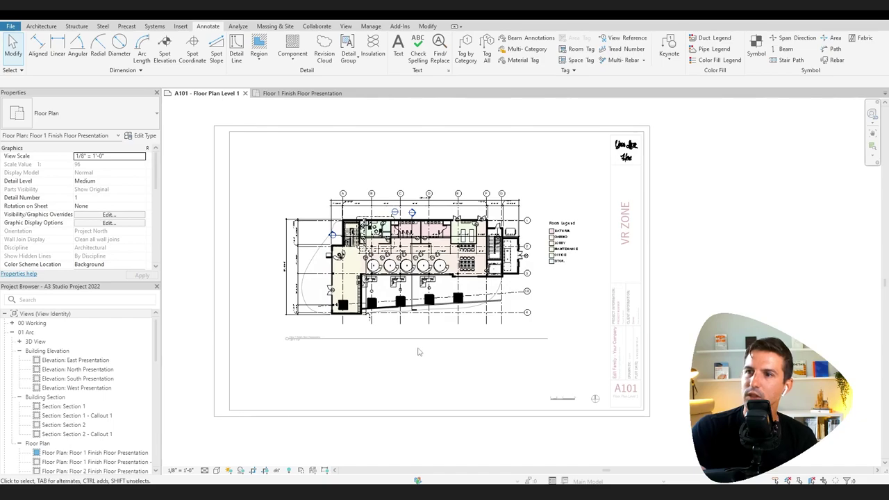
# Deactivate the Level 1 floor plan view on sheet A101.
pyautogui.scroll(2, 425, 350)
pyautogui.scroll(-3, 500, 357)
pyautogui.doubleClick(774, 307)
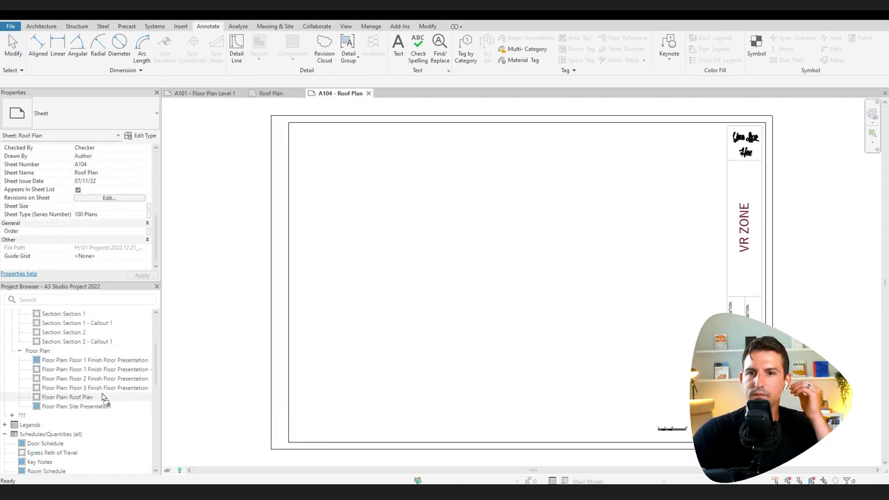
# Place the Roof Plan view in the middle of sheet A104 - Roof Plan.
pyautogui.moveTo(103, 396); pyautogui.dragTo(515, 291)
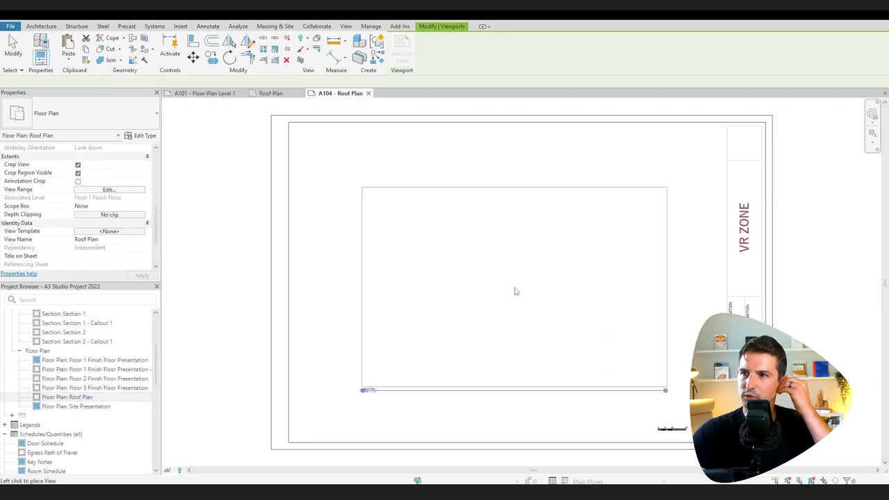
pyautogui.click(520, 258)
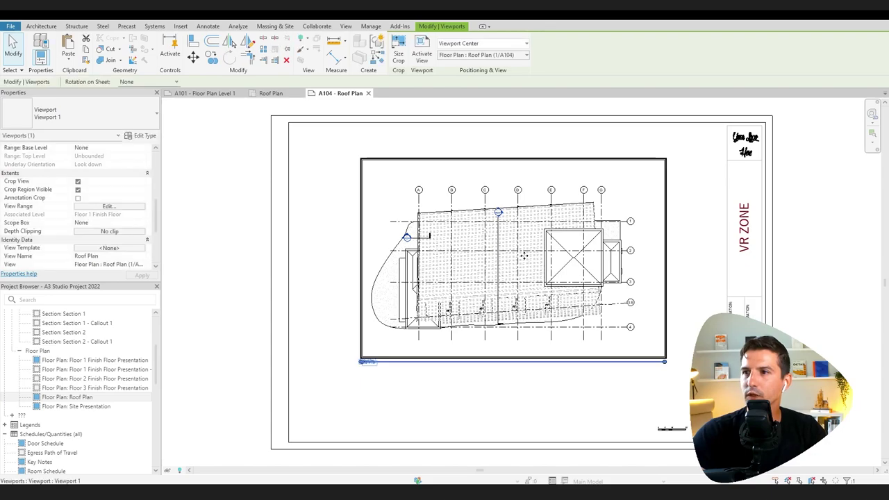
pyautogui.click(483, 385)
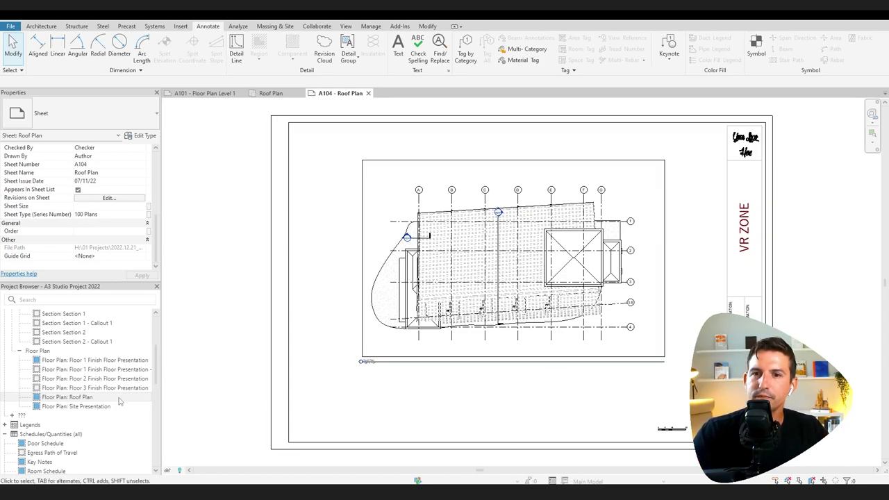
# Activate the roof plan view on sheet A104 for editing.
pyautogui.scroll(4, 119, 389)
pyautogui.scroll(-2, 533, 334)
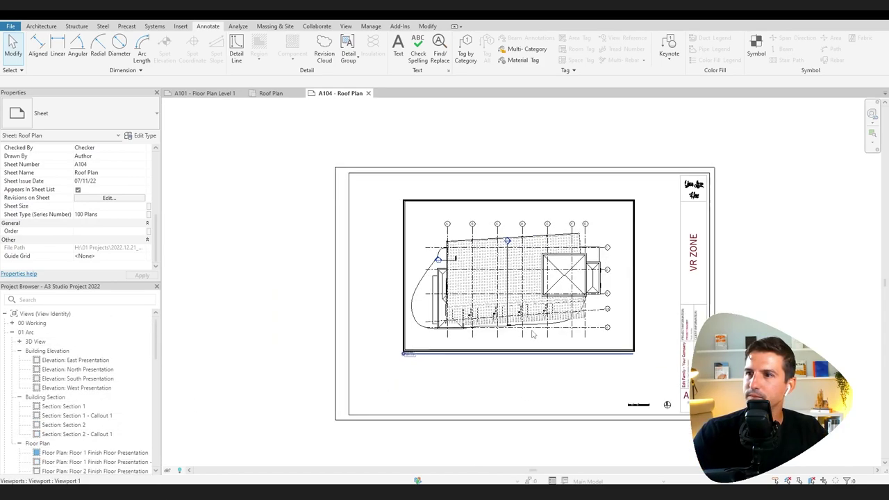
pyautogui.scroll(2, 629, 330)
pyautogui.scroll(2, 394, 237)
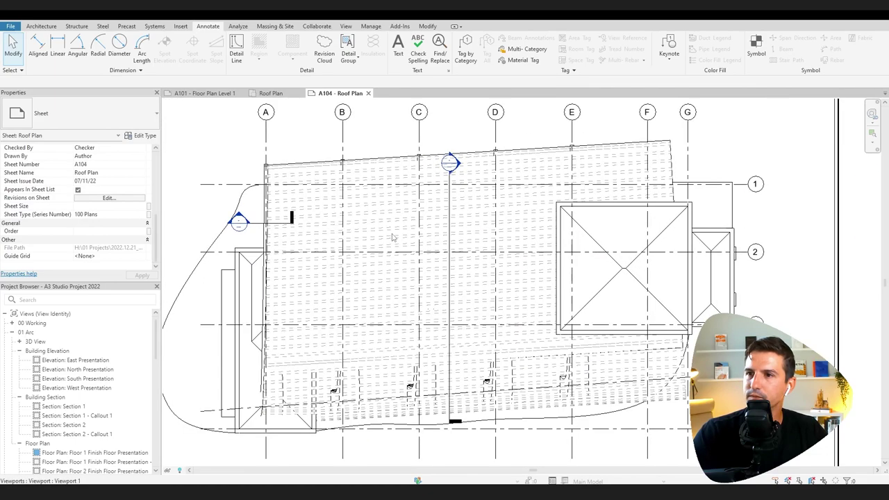
pyautogui.click(382, 238)
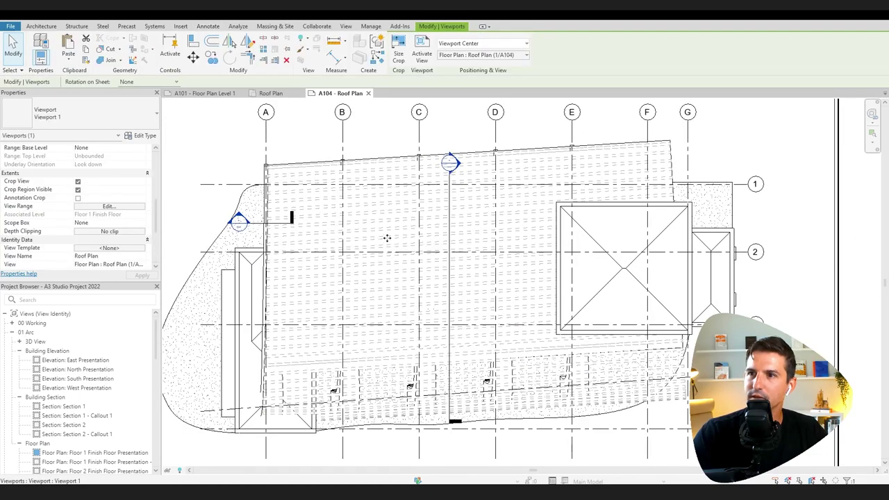
pyautogui.doubleClick(391, 238)
# Override the roof screening's graphics by element with halftone, dashed projection lines and a surface transparency of 55.
pyautogui.click(316, 216)
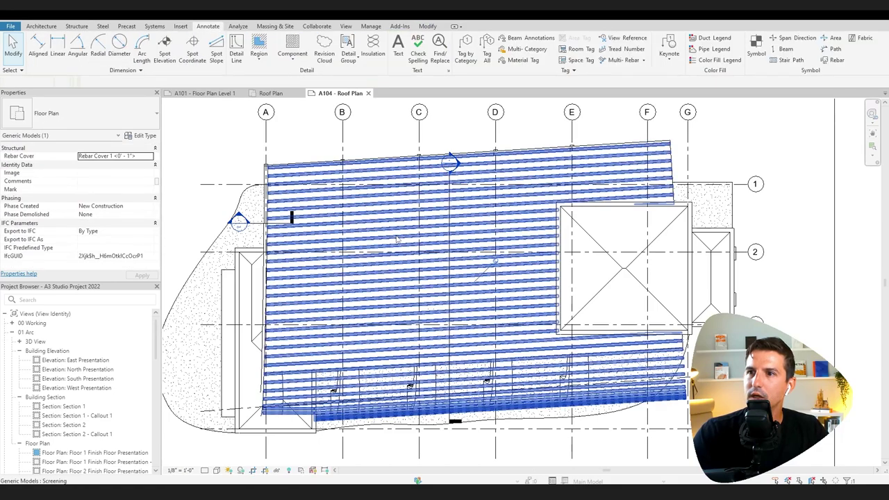
pyautogui.rightClick(385, 230)
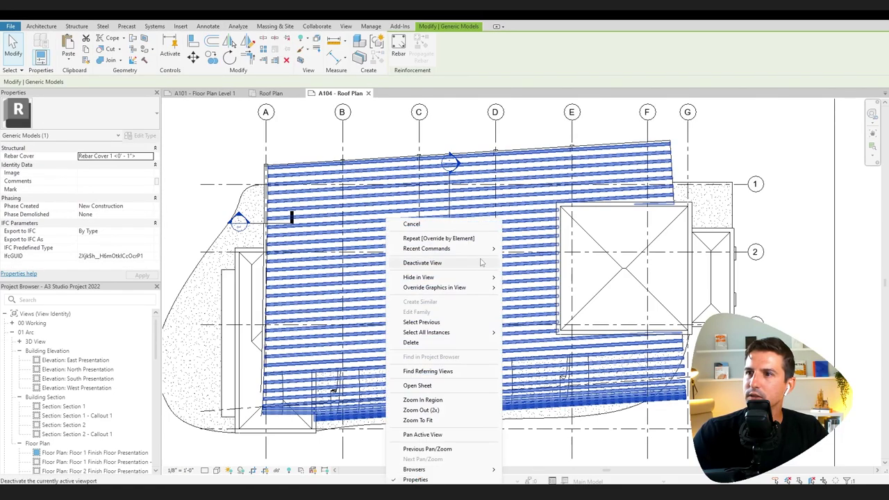
pyautogui.moveTo(473, 288)
pyautogui.click(521, 286)
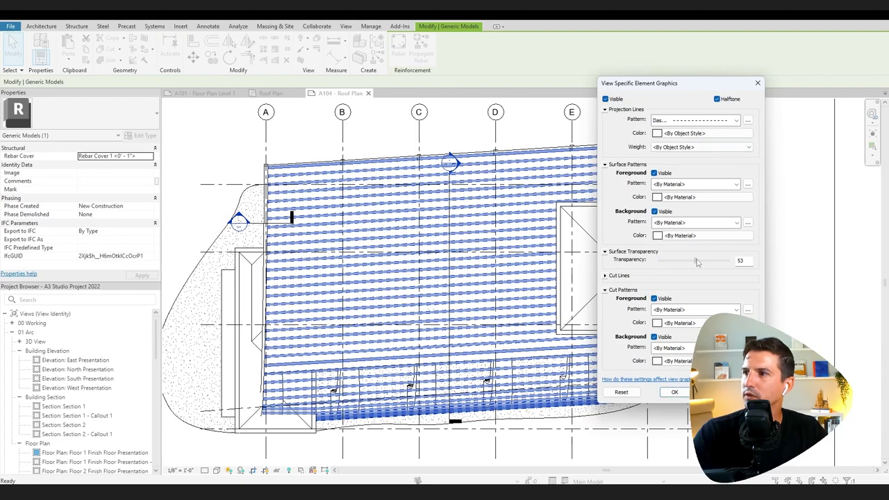
pyautogui.click(674, 392)
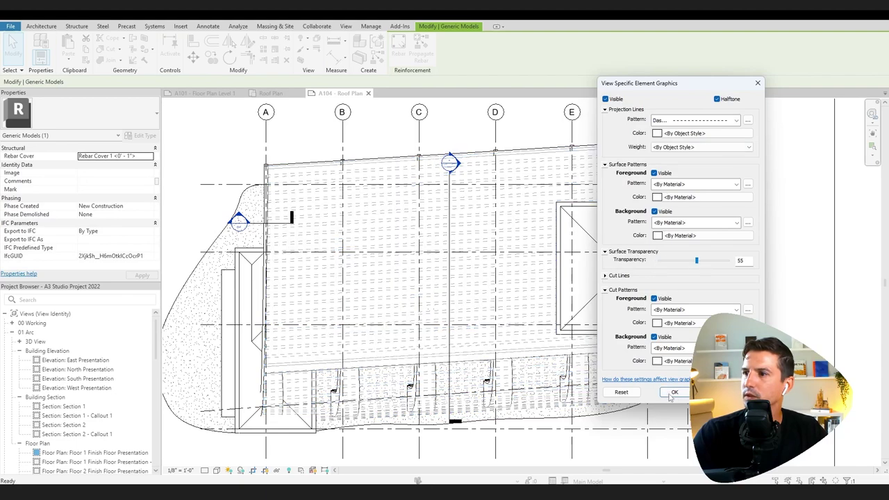
pyautogui.click(744, 310)
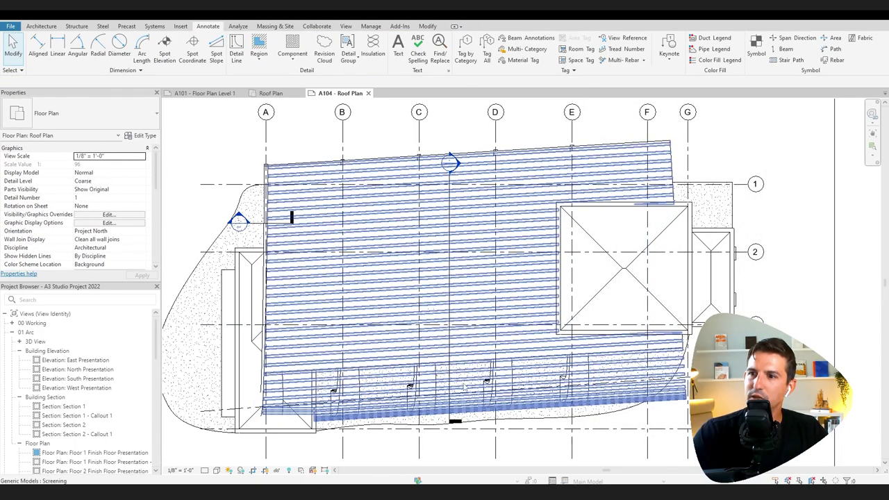
# Hide the three ground-level concrete floors on the east, west and south sides from the roof plan view.
pyautogui.scroll(-2, 312, 314)
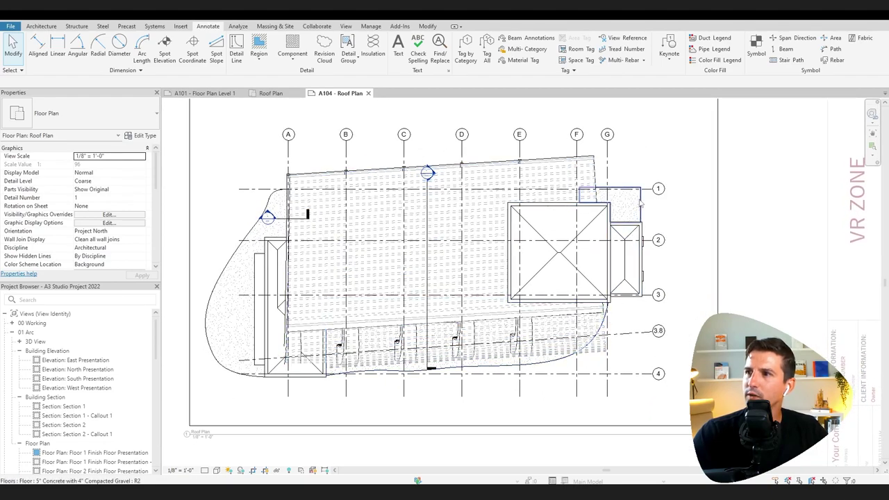
pyautogui.click(641, 202)
pyautogui.keyDown('ctrl'); pyautogui.click(240, 256); pyautogui.keyUp('ctrl')
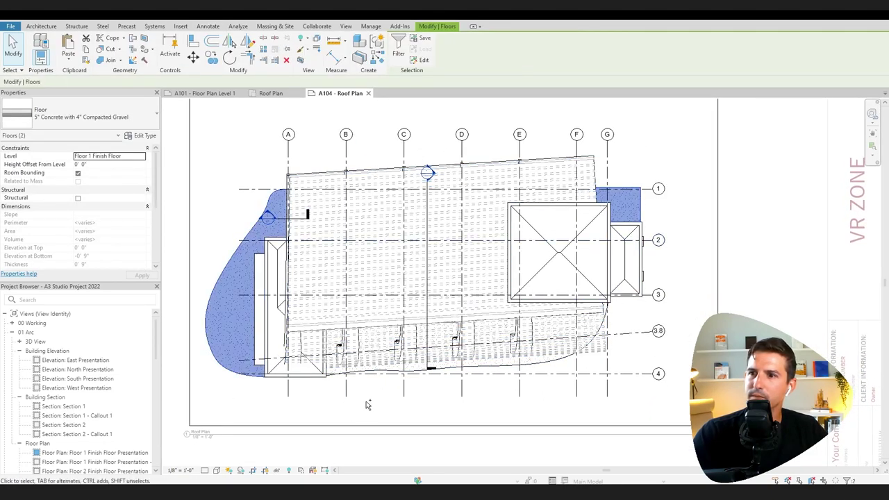
pyautogui.keyDown('ctrl'); pyautogui.click(407, 376); pyautogui.keyUp('ctrl')
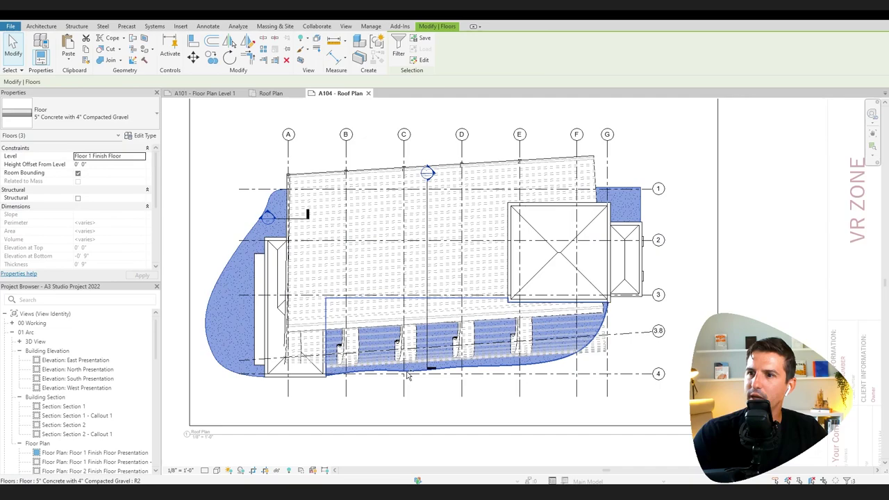
pyautogui.rightClick(235, 275)
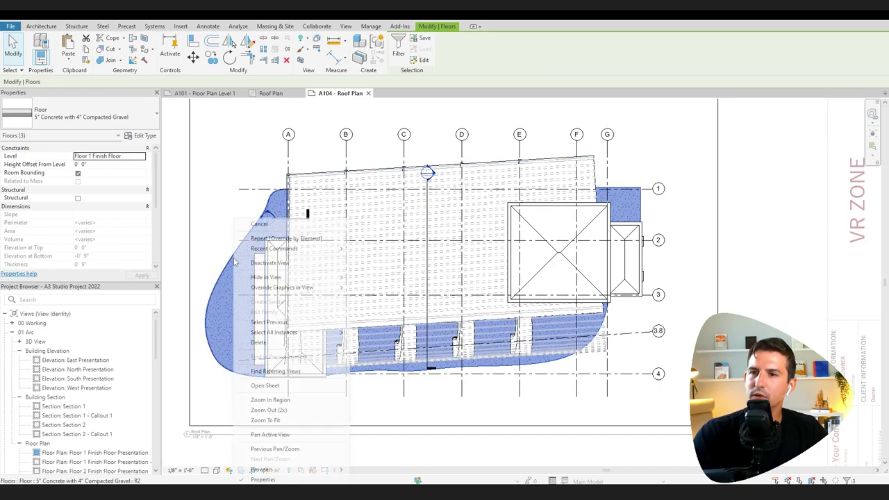
pyautogui.moveTo(276, 279)
pyautogui.click(375, 277)
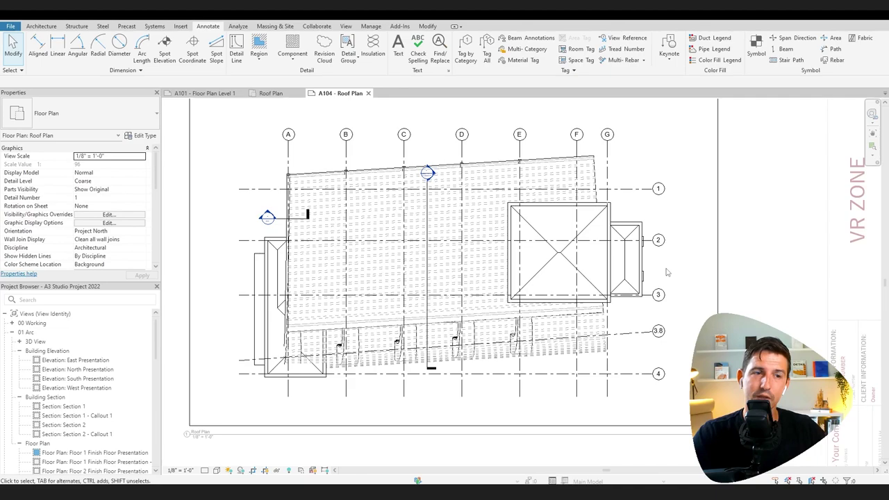
# Add an aligned dimension for the overall length of the screened roof along its sloping north edge.
pyautogui.scroll(-2, 303, 308)
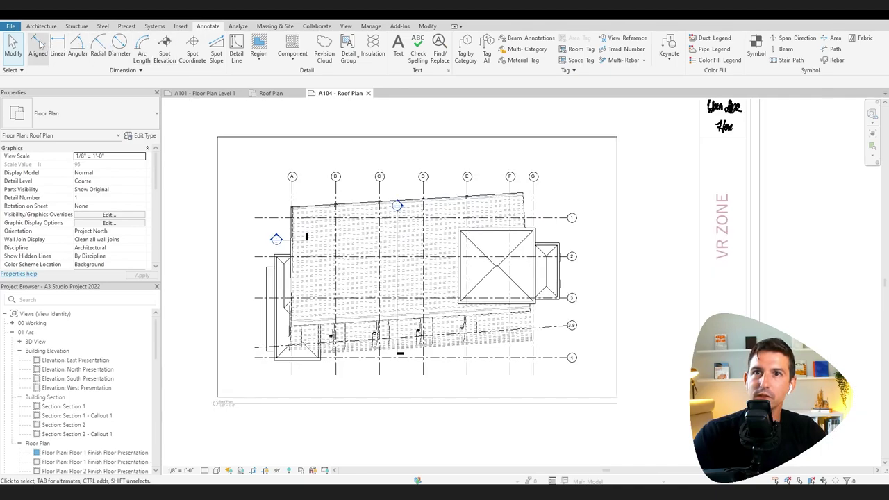
pyautogui.click(39, 47)
pyautogui.scroll(5, 278, 175)
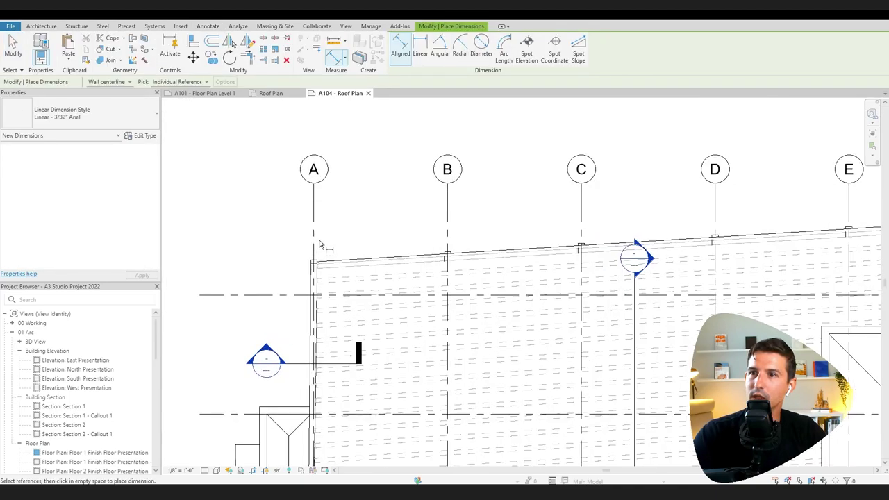
pyautogui.click(332, 273)
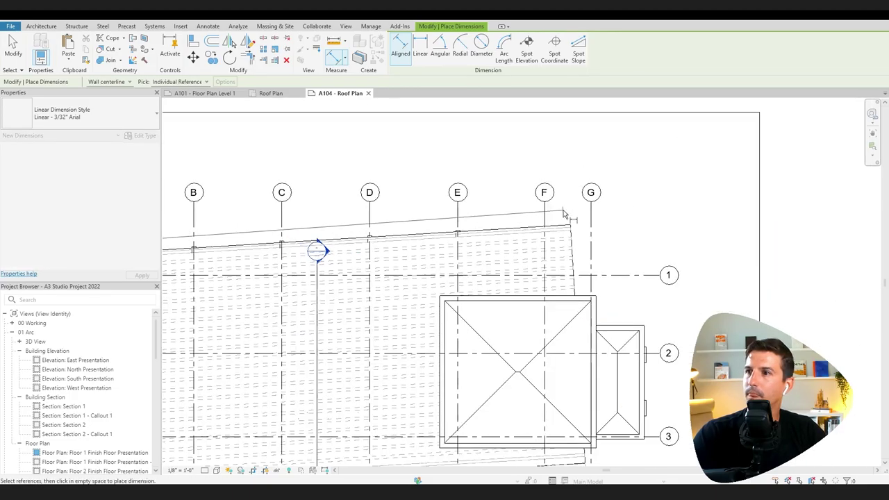
pyautogui.scroll(-1, 563, 212)
pyautogui.moveTo(563, 212); pyautogui.dragTo(594, 152, button='middle')
pyautogui.click(594, 151)
pyautogui.click(596, 163)
# Add aligned dimensions along the screened roof's east side for the main part and the lower strip.
pyautogui.scroll(2, 613, 342)
pyautogui.moveTo(613, 342); pyautogui.dragTo(512, 270, button='middle')
pyautogui.scroll(5, 515, 368)
pyautogui.click(545, 368)
pyautogui.scroll(-7, 610, 355)
pyautogui.click(707, 199)
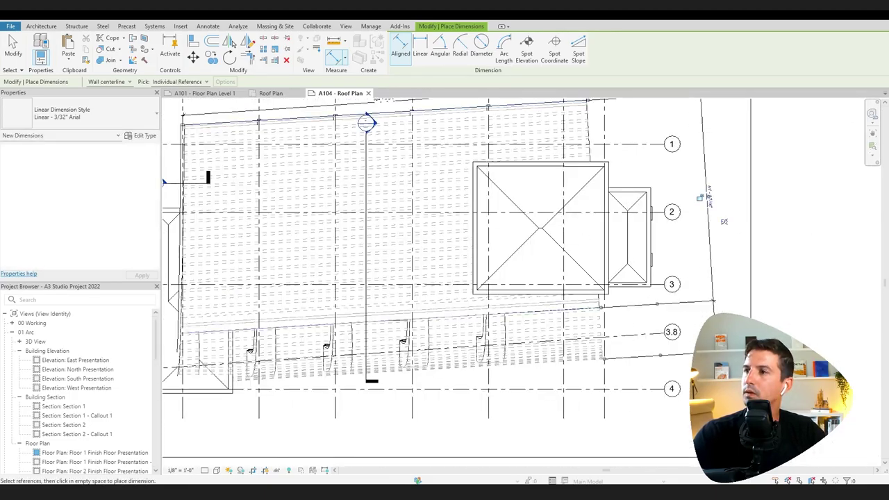
# Dimension the west roof block's overall length and its projecting wall with aligned dimensions on the west side.
pyautogui.scroll(3, 310, 250)
pyautogui.click(396, 287)
pyautogui.click(395, 281)
pyautogui.scroll(-3, 396, 281)
pyautogui.click(306, 292)
pyautogui.click(342, 306)
pyautogui.click(416, 145)
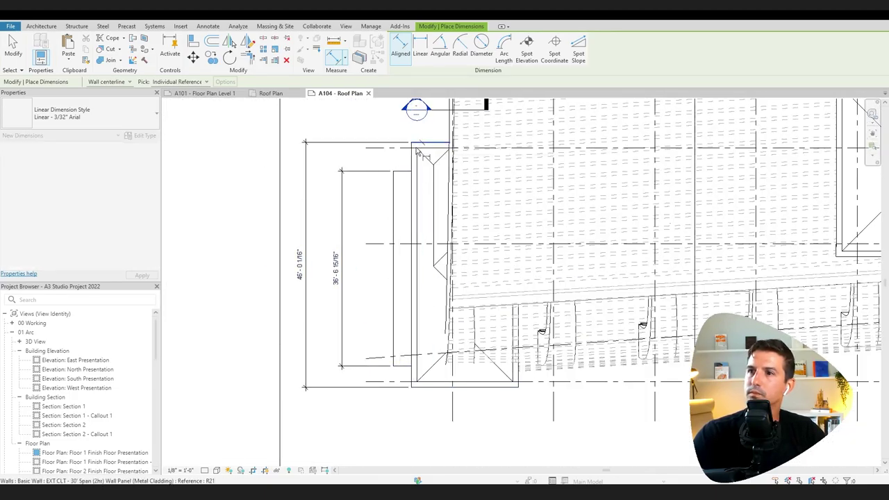
pyautogui.click(341, 160)
# Dimension the widths of the large hipped roof and the small roof east of it along their north sides.
pyautogui.scroll(-2, 341, 208)
pyautogui.scroll(4, 690, 143)
pyautogui.click(258, 221)
pyautogui.click(532, 220)
pyautogui.click(470, 218)
pyautogui.click(617, 243)
pyautogui.click(600, 209)
pyautogui.scroll(-3, 576, 204)
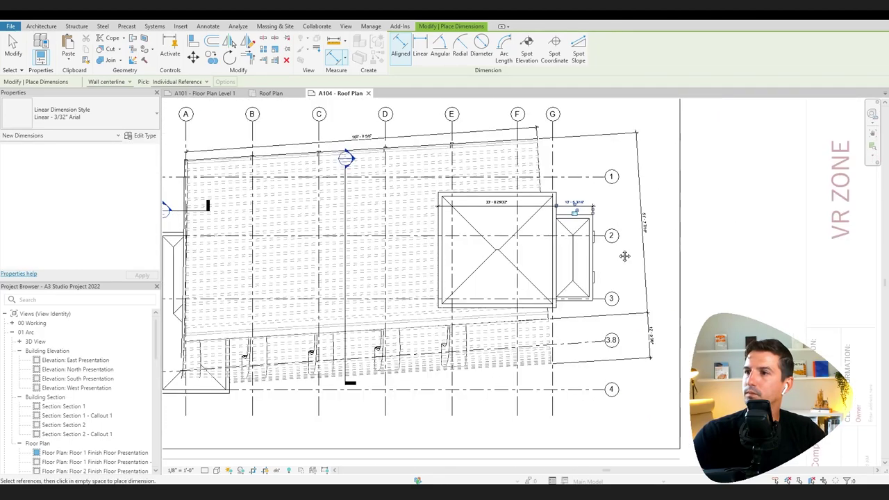
# Dimension the north-south extents and offsets of the large hipped roof and the small east roof on their east side.
pyautogui.scroll(2, 625, 256)
pyautogui.click(559, 355)
pyautogui.moveTo(630, 309); pyautogui.dragTo(629, 239, button='middle')
pyautogui.click(623, 366)
pyautogui.press('Escape')
pyautogui.press('Escape')
pyautogui.scroll(-3, 722, 241)
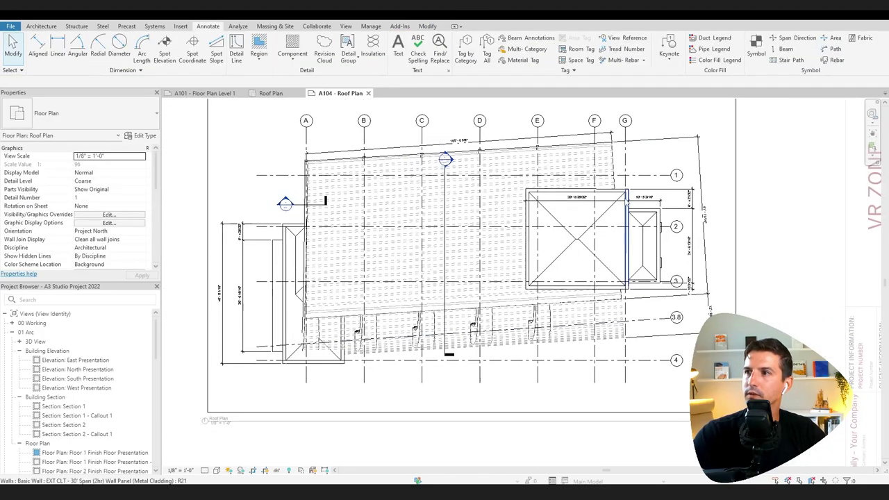
# Extend the west and east roof dimension strings to grid line 1.
pyautogui.moveTo(576, 314)
pyautogui.mouseDown(button='middle')
pyautogui.moveTo(616, 349)
pyautogui.moveTo(614, 317)
pyautogui.mouseUp(button='middle')
pyautogui.click(312, 180)
pyautogui.press('Escape')
pyautogui.scroll(3, 798, 178)
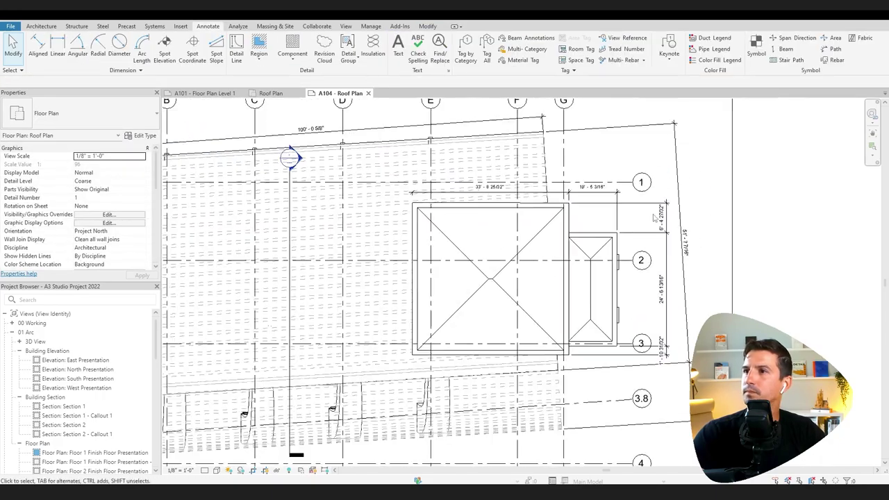
pyautogui.click(664, 293)
# Move the bubbles of grids 1, 2 and 3 eastward, clear of the east dimension strings.
pyautogui.click(606, 178)
pyautogui.moveTo(619, 178); pyautogui.dragTo(713, 179)
pyautogui.click(605, 282)
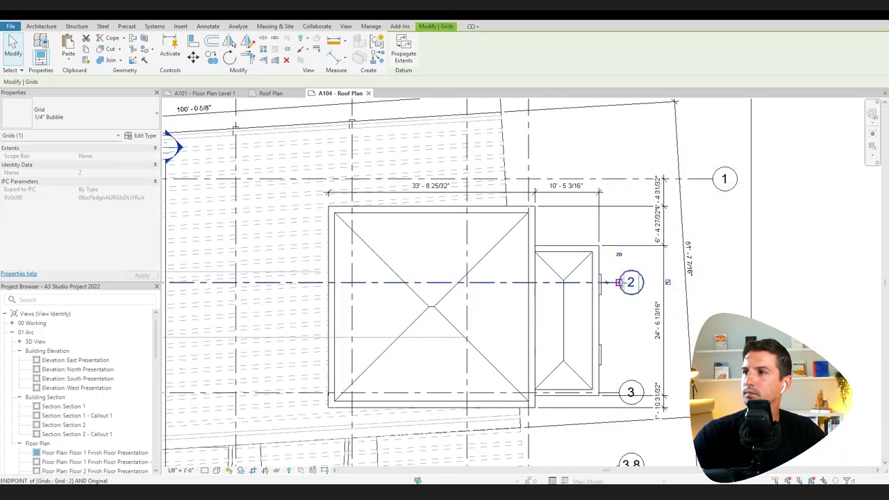
pyautogui.moveTo(619, 282); pyautogui.dragTo(712, 282)
pyautogui.click(605, 392)
pyautogui.moveTo(619, 393); pyautogui.dragTo(713, 392)
pyautogui.press('Escape')
# Add an angular dimension for the slope of the screened roof's north edge at its corner near grid A.
pyautogui.scroll(-3, 736, 239)
pyautogui.scroll(5, 363, 179)
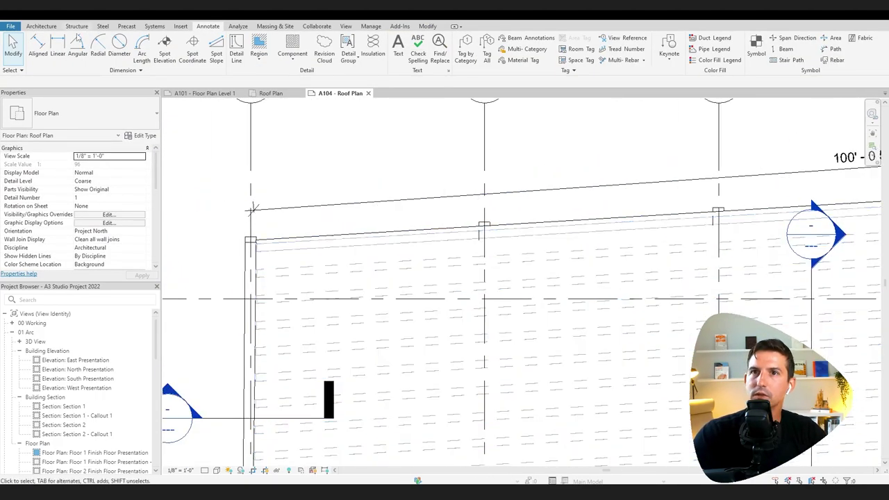
pyautogui.click(79, 47)
pyautogui.scroll(2, 195, 254)
pyautogui.click(291, 224)
pyautogui.click(320, 226)
pyautogui.scroll(3, 324, 225)
pyautogui.click(332, 233)
pyautogui.press('Escape')
pyautogui.press('Escape')
pyautogui.moveTo(333, 233); pyautogui.dragTo(357, 285, button='middle')
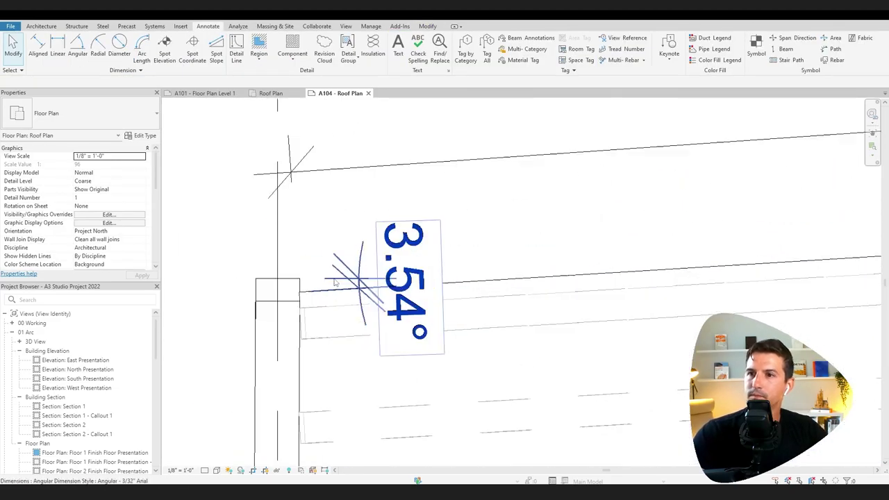
# Draw a detail line beside the angular dimension at the roof's northwest corner.
pyautogui.scroll(1, 330, 275)
pyautogui.press('d')
pyautogui.press('l')
pyautogui.click(485, 53)
pyautogui.press('Escape')
pyautogui.press('Escape')
pyautogui.scroll(-8, 417, 229)
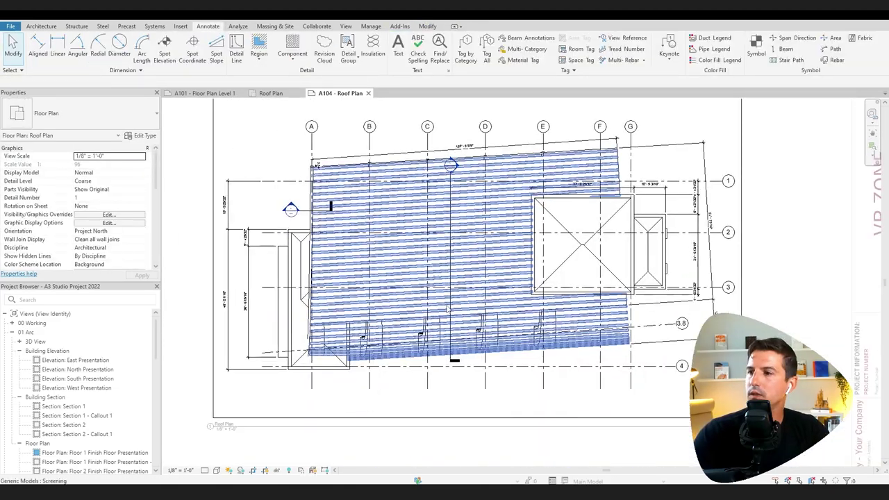
# Edit the witness lines of the dimension string above the large hipped roof to include grid D.
pyautogui.scroll(3, 541, 173)
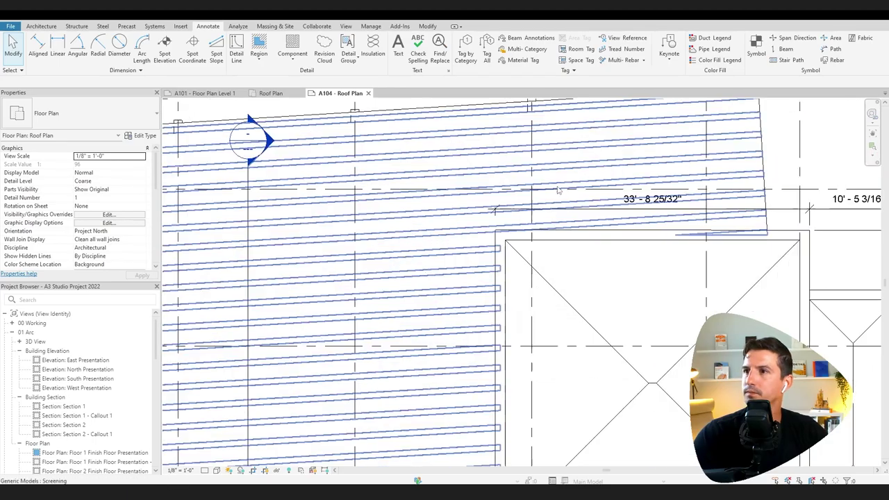
pyautogui.click(530, 214)
pyautogui.scroll(-2, 529, 216)
pyautogui.press('e')
pyautogui.press('w')
pyautogui.click(431, 218)
pyautogui.click(462, 224)
pyautogui.press('Escape')
# Dimension the southwest roof block along its south side, from grid B to the projecting west wall.
pyautogui.scroll(-2, 462, 224)
pyautogui.scroll(1, 358, 412)
pyautogui.click(37, 47)
pyautogui.scroll(3, 437, 425)
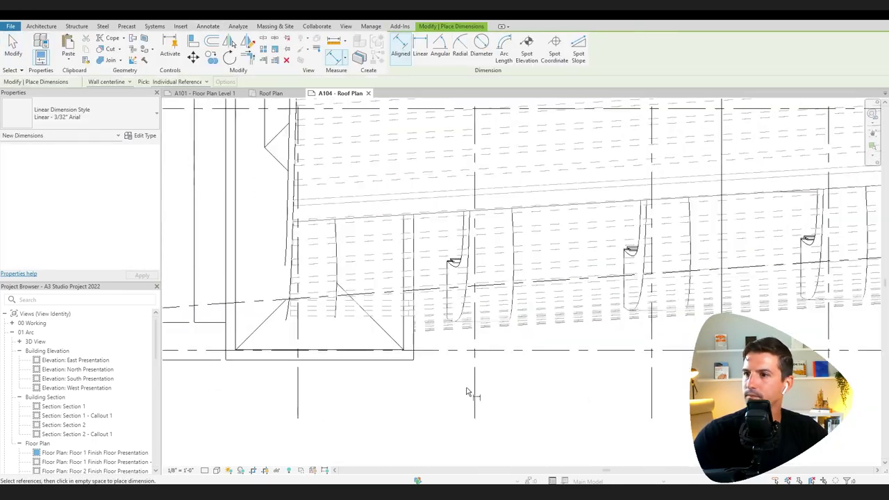
pyautogui.click(474, 379)
pyautogui.click(413, 347)
pyautogui.moveTo(298, 375); pyautogui.dragTo(403, 390, button='middle')
pyautogui.click(330, 325)
pyautogui.moveTo(300, 325); pyautogui.dragTo(386, 363, button='middle')
pyautogui.press('Escape')
pyautogui.press('Escape')
pyautogui.scroll(-5, 386, 364)
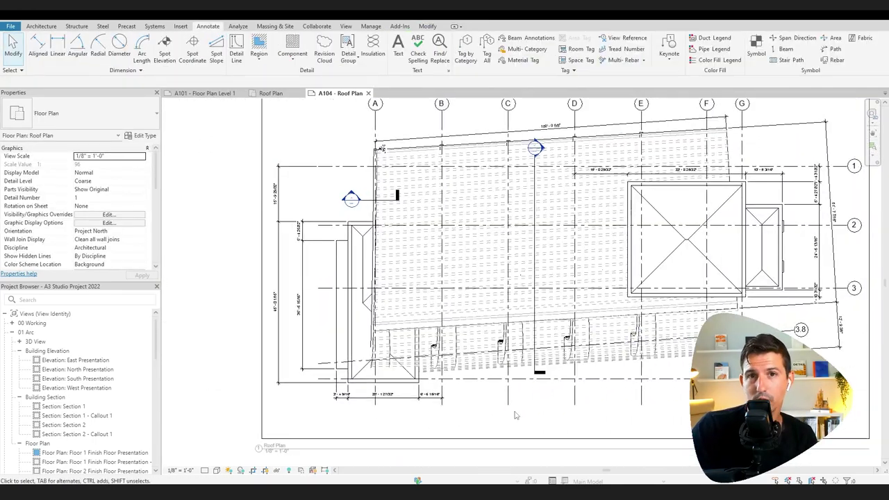
# Place a spot elevation with a leader at the central low point of the large hipped roof.
pyautogui.scroll(-2, 453, 360)
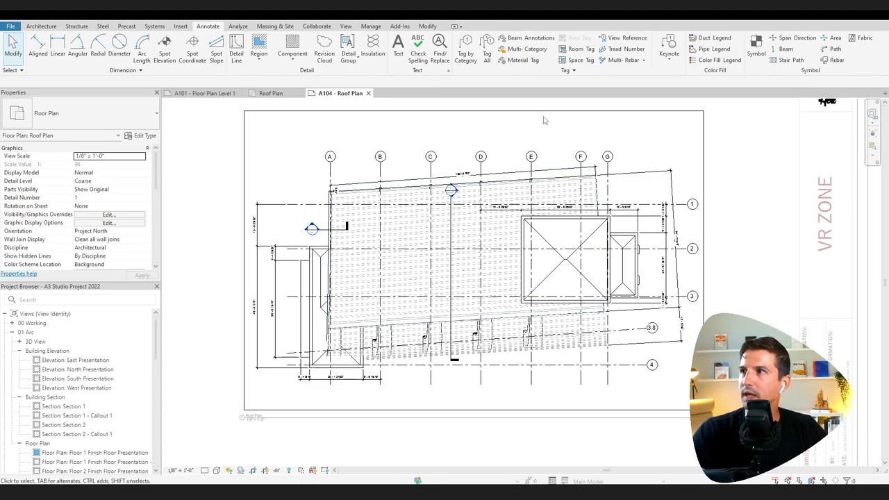
pyautogui.click(164, 46)
pyautogui.scroll(3, 565, 242)
pyautogui.scroll(2, 629, 226)
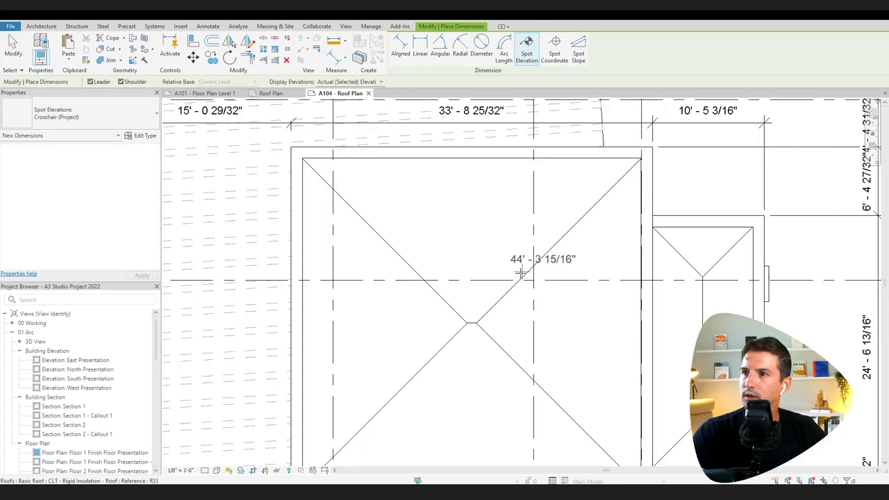
pyautogui.click(471, 323)
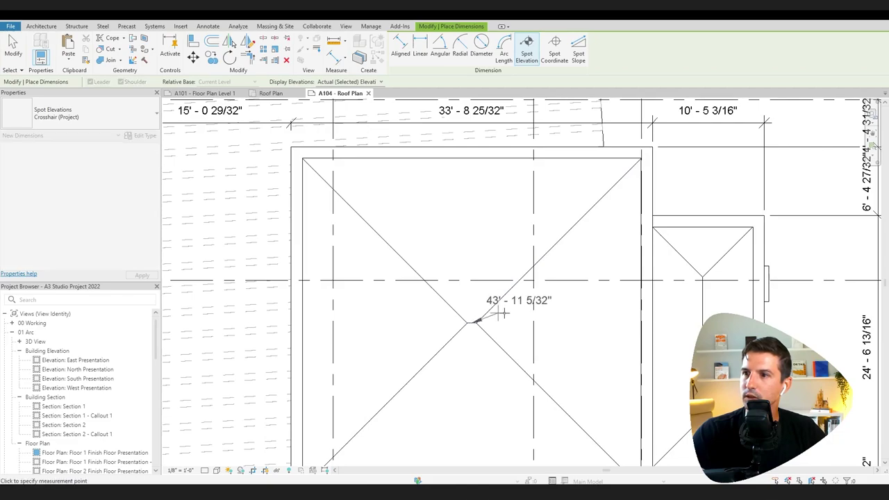
# Place spot elevations at the northeast and southwest inner corners of the large roof.
pyautogui.click(642, 159)
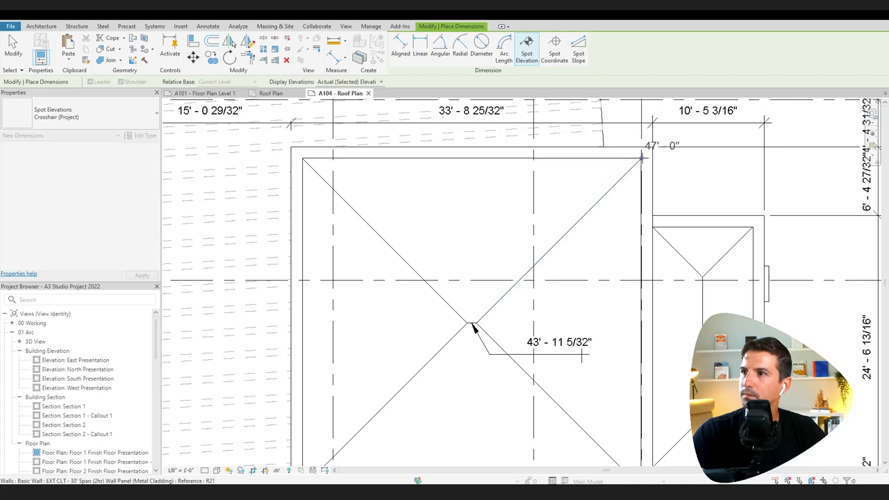
pyautogui.click(579, 184)
pyautogui.click(545, 184)
pyautogui.moveTo(545, 237); pyautogui.dragTo(616, 187, button='middle')
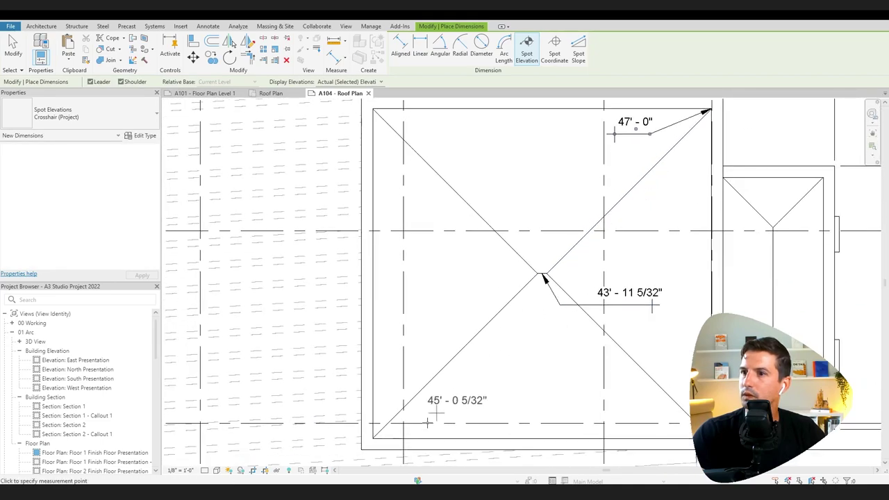
pyautogui.click(372, 437)
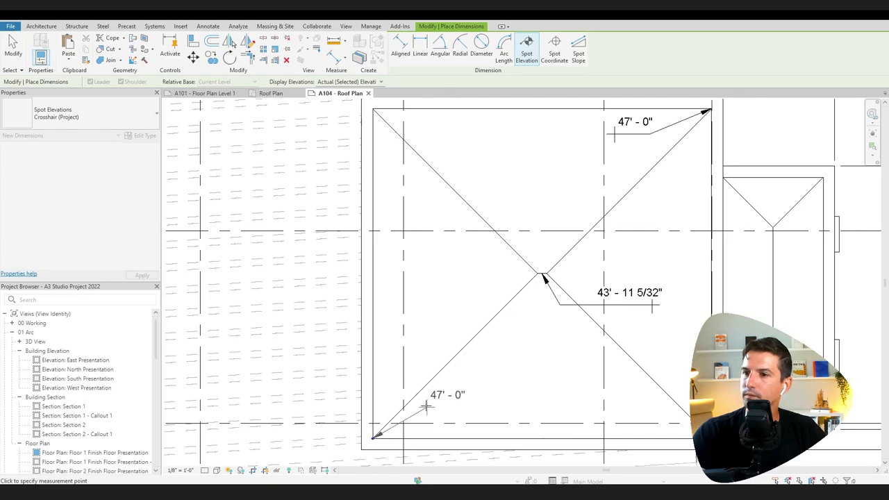
# Place an 8" PVC Drainage Pipe detail component at the central low point of the large hipped roof.
pyautogui.click(101, 118)
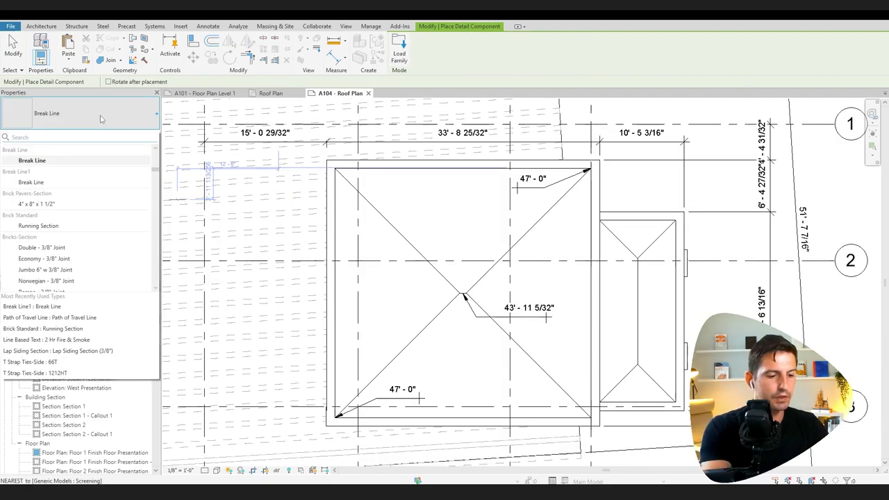
pyautogui.write('dra')
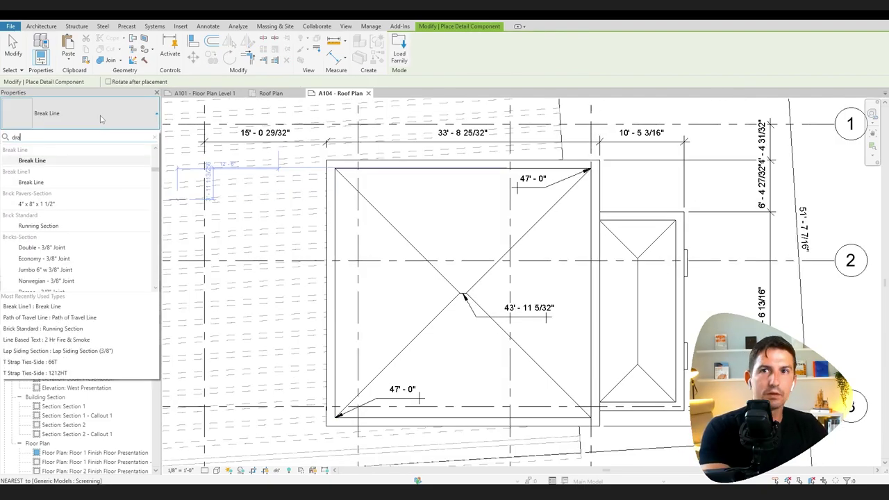
pyautogui.write('in')
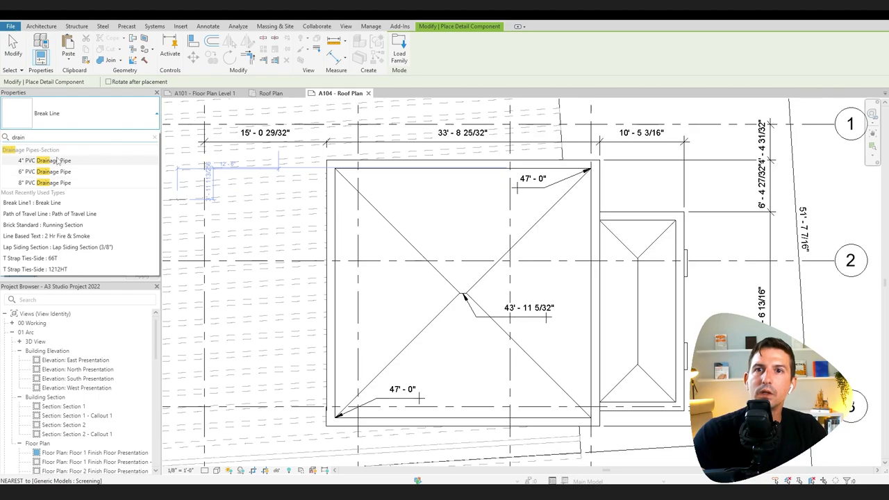
pyautogui.click(77, 183)
pyautogui.scroll(6, 465, 294)
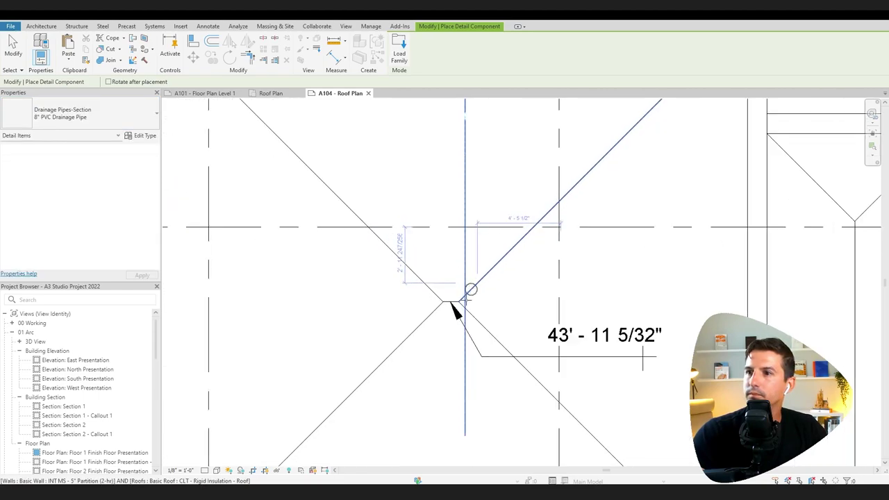
pyautogui.scroll(1, 413, 288)
# Label the large roof's drain with the text "DRAIN" just above its symbol.
pyautogui.press('t')
pyautogui.press('x')
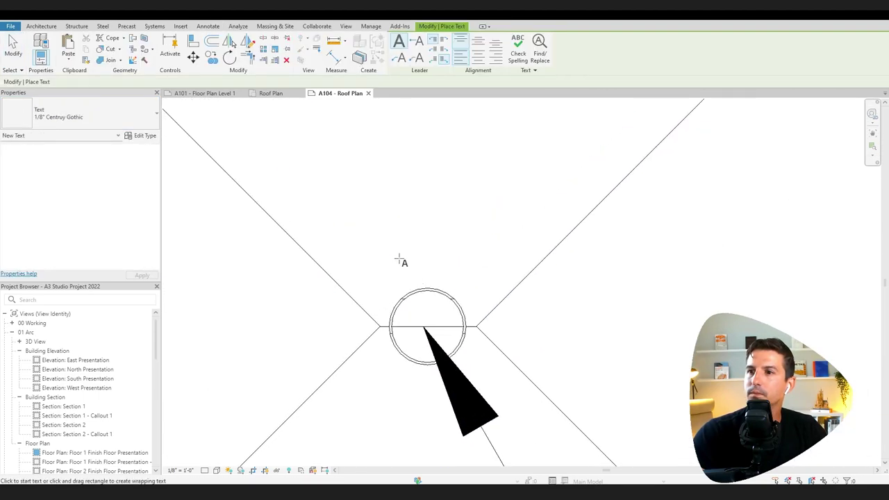
pyautogui.click(402, 259)
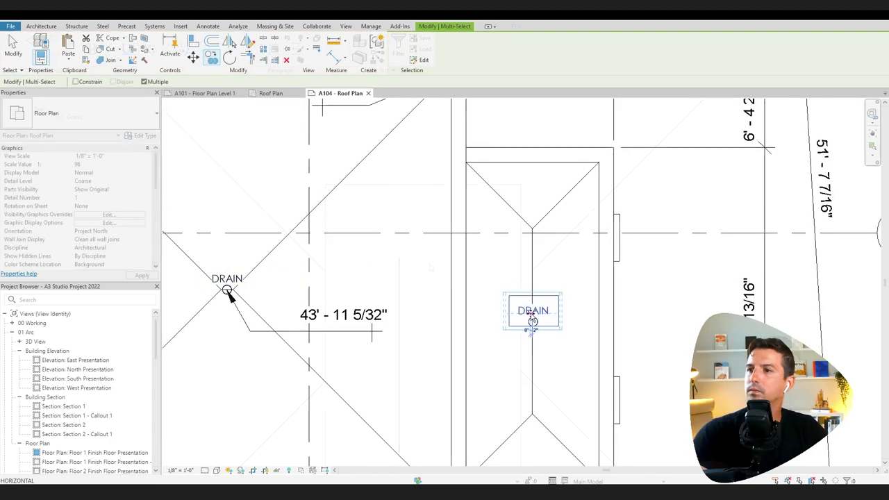
# Copy the drain symbol and its label to the small east roof and the low points of the southwest roof.
pyautogui.scroll(-5, 530, 316)
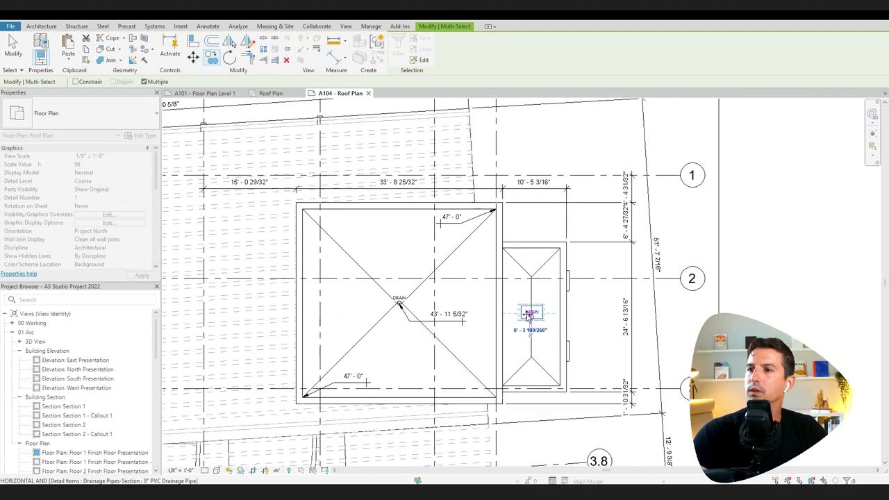
pyautogui.moveTo(384, 337); pyautogui.dragTo(605, 303, button='middle')
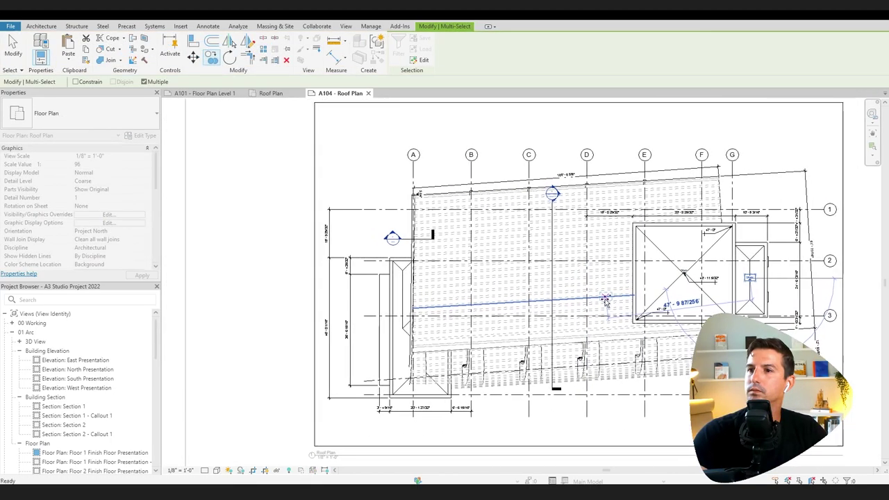
pyautogui.scroll(3, 375, 295)
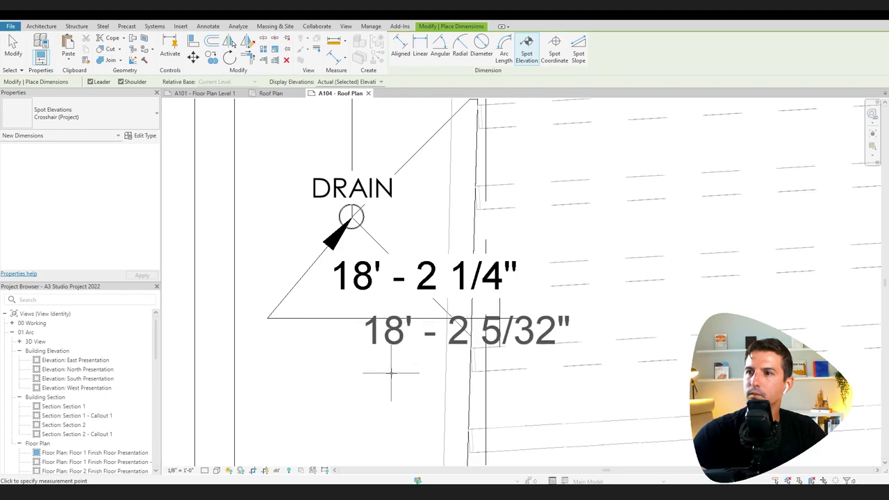
# Place spot elevations with leaders at the drains and outer corners of the southwest roof and the small east roof.
pyautogui.scroll(-5, 401, 417)
pyautogui.press('Escape')
pyautogui.moveTo(398, 409); pyautogui.dragTo(309, 320, button='middle')
pyautogui.scroll(-2, 333, 309)
pyautogui.scroll(-4, 310, 321)
pyautogui.moveTo(528, 334); pyautogui.dragTo(476, 332, button='middle')
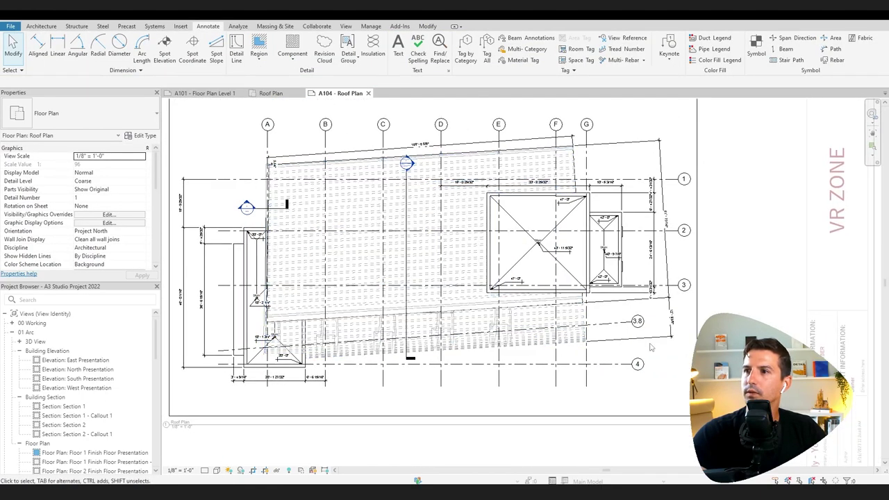
# Place spot slopes along the hips of the large and small east roofs, shifting the small roof's southeast arrow clear of the ridge.
pyautogui.moveTo(684, 351); pyautogui.dragTo(645, 349, button='middle')
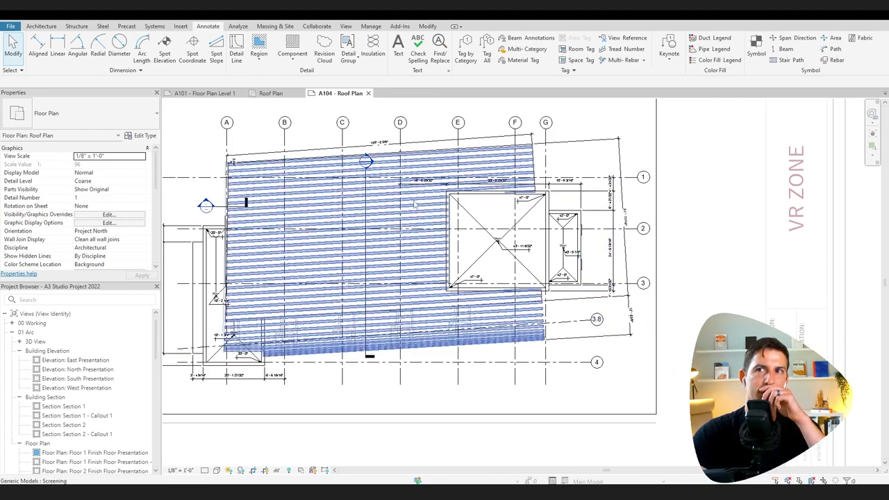
pyautogui.click(217, 46)
pyautogui.scroll(5, 535, 220)
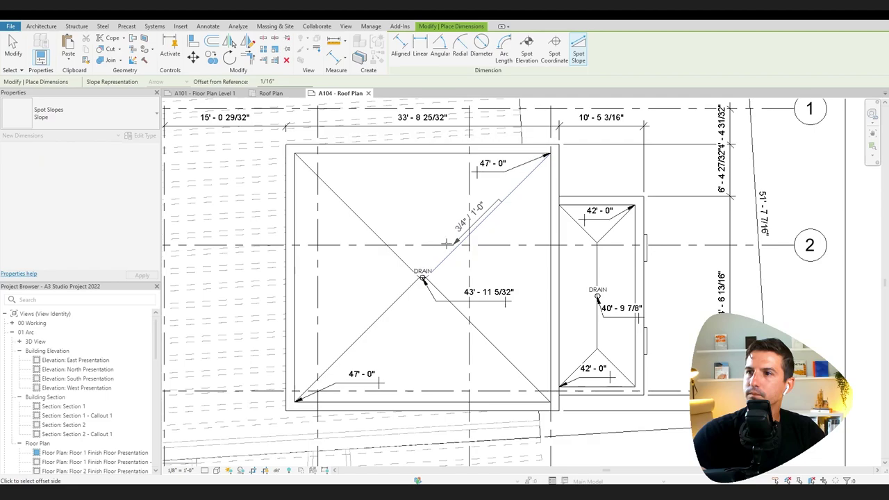
pyautogui.click(452, 209)
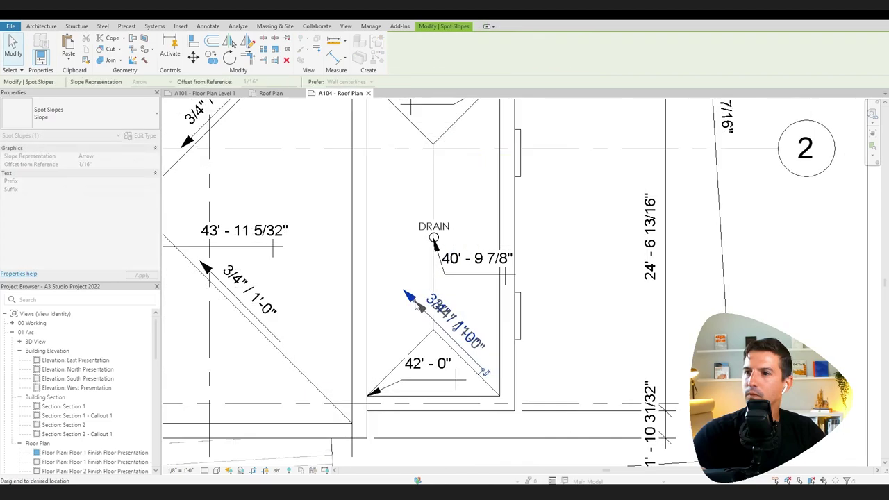
pyautogui.moveTo(436, 320); pyautogui.dragTo(448, 335)
pyautogui.press('Escape')
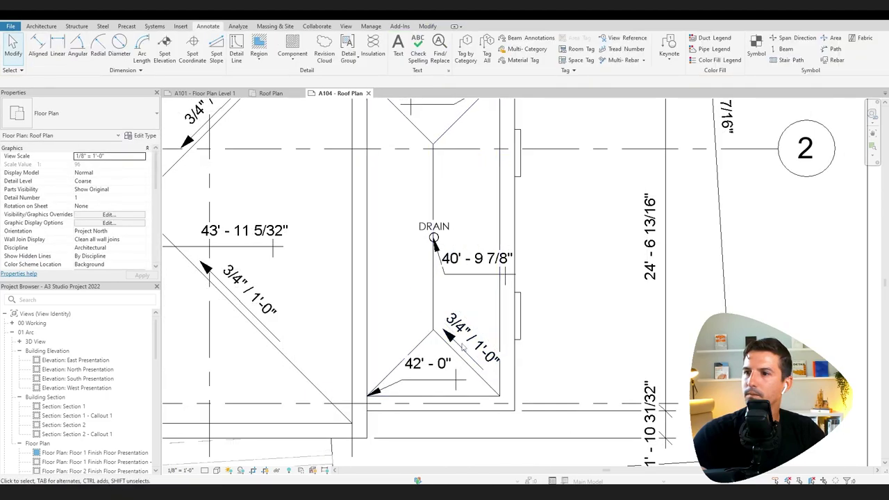
pyautogui.press('Return')
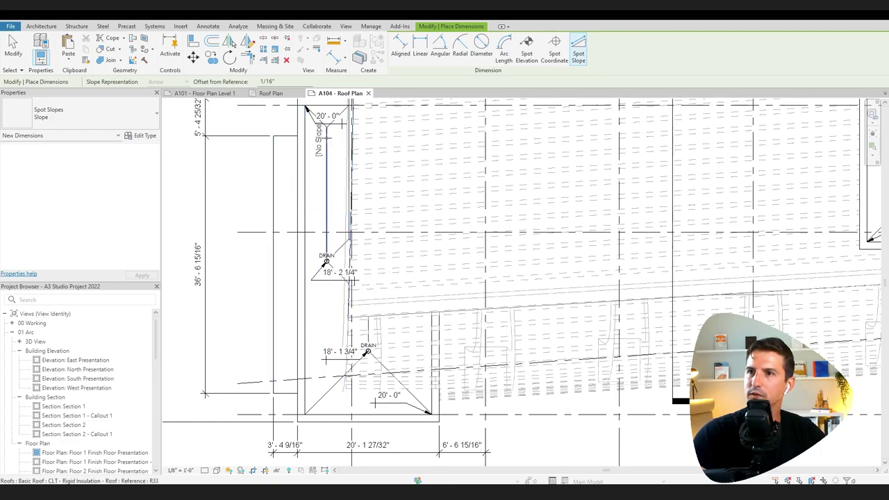
pyautogui.moveTo(328, 141); pyautogui.dragTo(325, 222, button='middle')
pyautogui.scroll(-3, 304, 194)
pyautogui.press('Escape')
pyautogui.press('Escape')
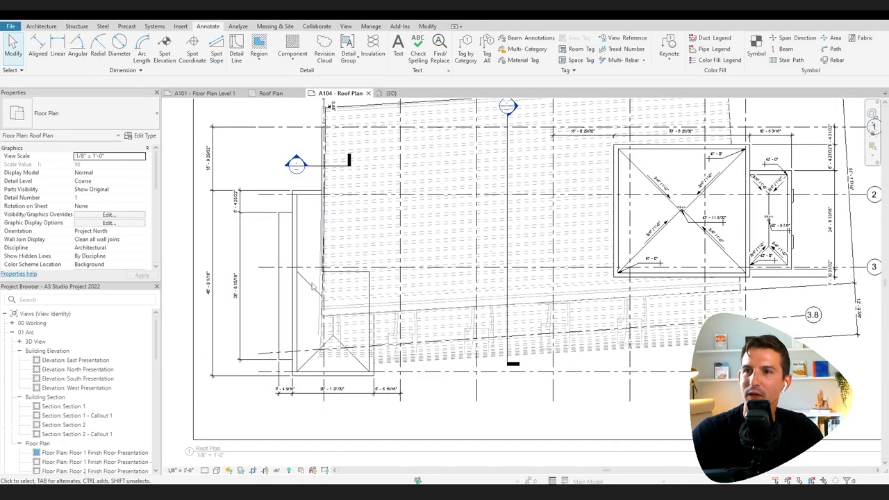
# Examine the southwest roof's footprint sketch to see which boundary edges define slope.
pyautogui.click(312, 292)
pyautogui.press('Escape')
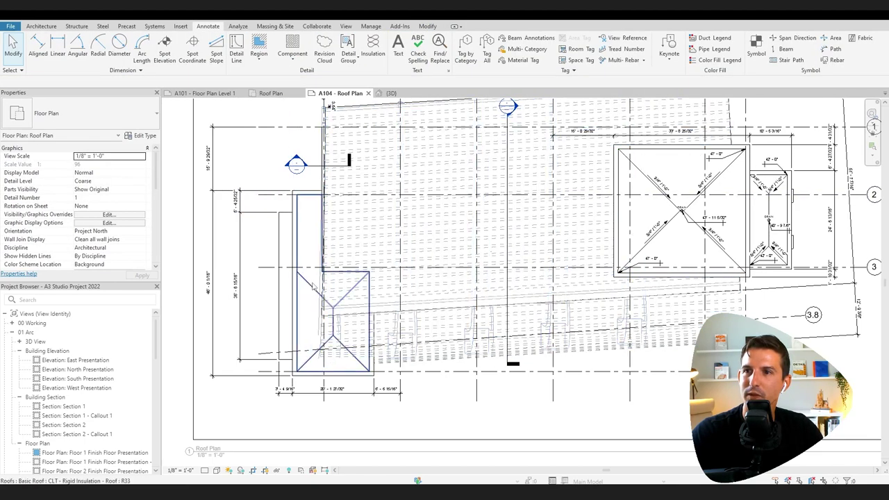
pyautogui.click(351, 284)
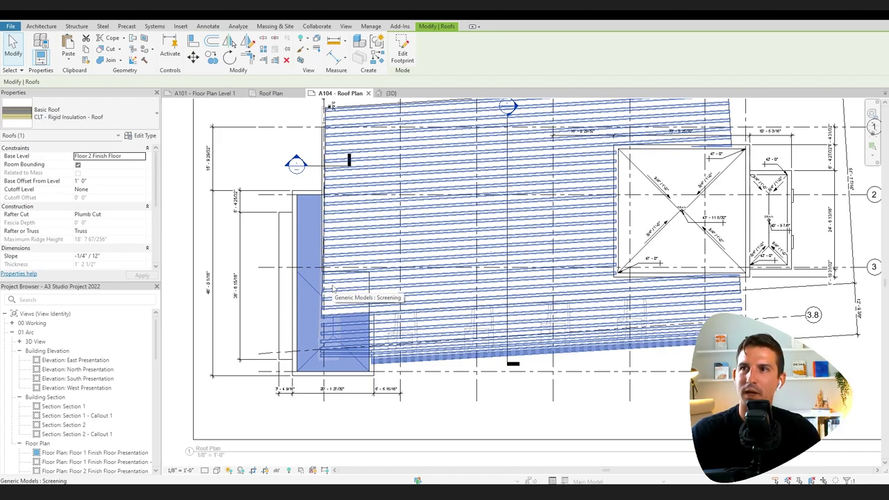
pyautogui.click(403, 48)
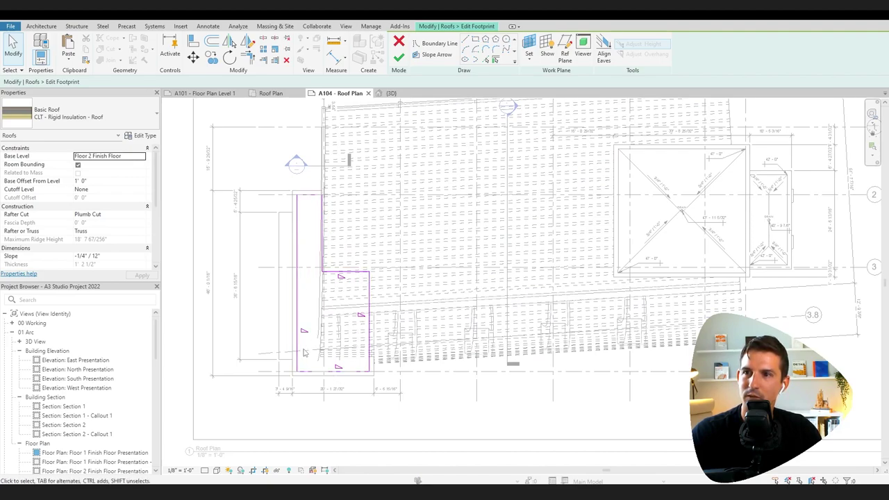
pyautogui.click(399, 60)
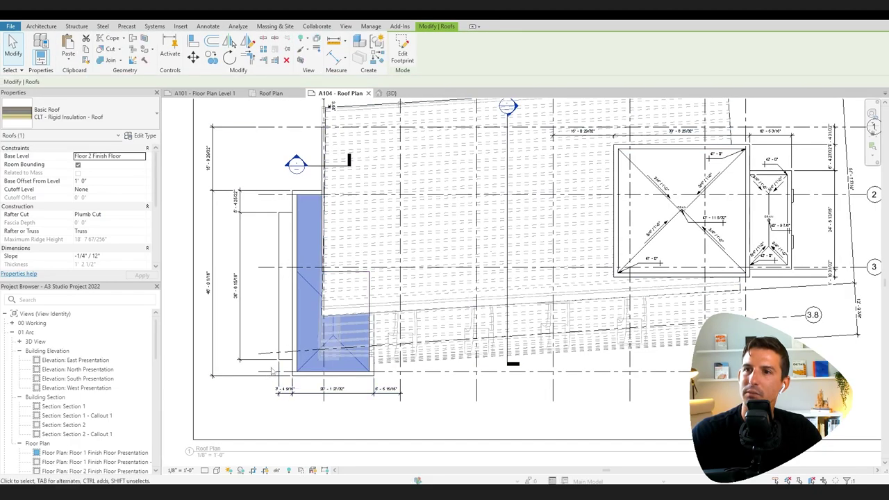
# Place a spot elevation with a leader at the southwest roof's southwest inner corner.
pyautogui.scroll(2, 307, 295)
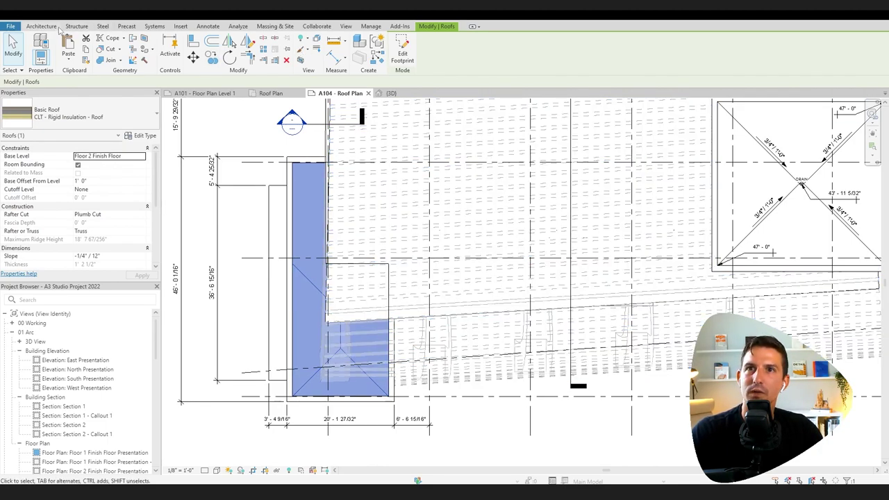
pyautogui.click(208, 27)
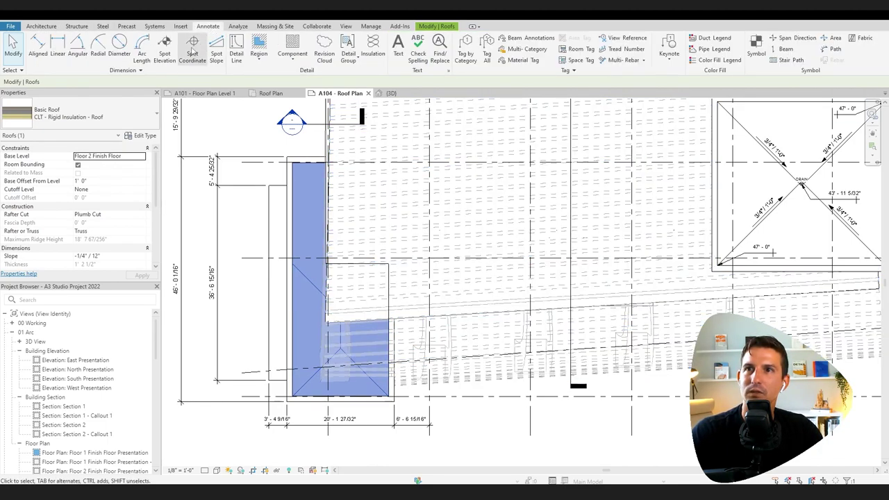
pyautogui.click(166, 53)
pyautogui.scroll(4, 280, 141)
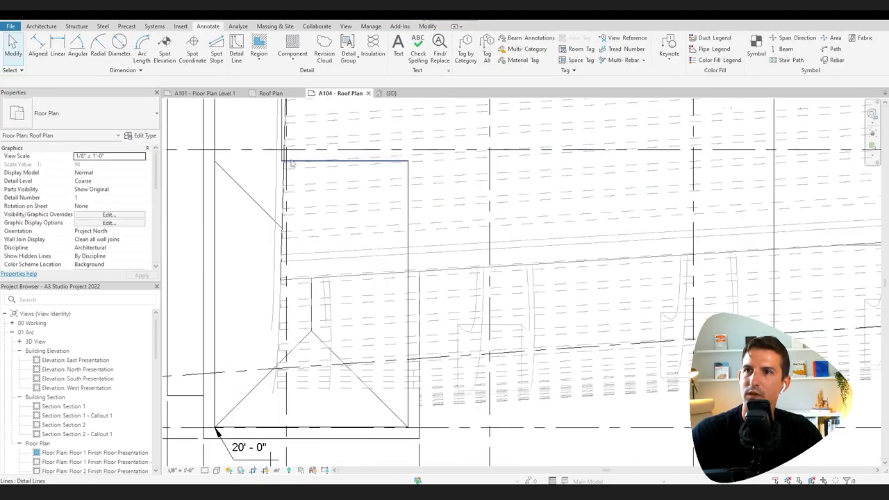
# Change the detail lines outlining the covered part of the southwest roof to the <Hidden Lines> style.
pyautogui.press('Tab')
pyautogui.click(292, 162)
pyautogui.click(431, 54)
pyautogui.click(423, 84)
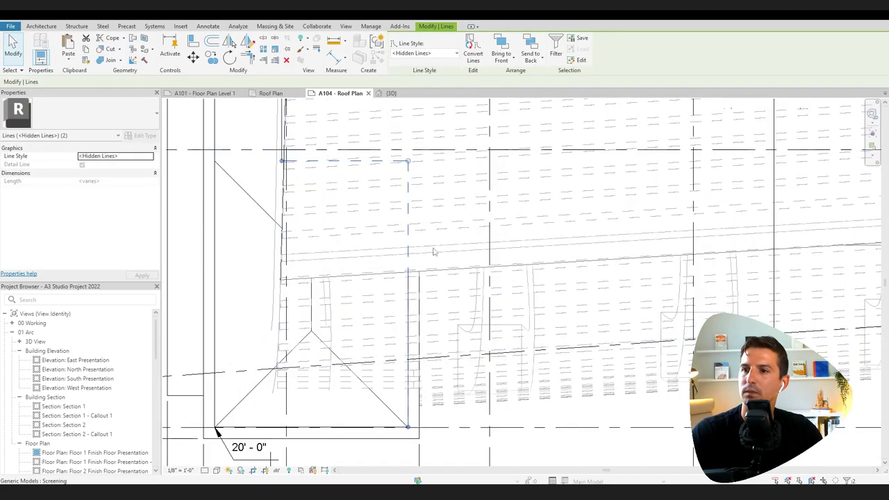
pyautogui.click(435, 252)
pyautogui.click(409, 287)
pyautogui.click(424, 303)
# Place a spot elevation at the southwest roof's southeast inner corner and move its text below the roof edge.
pyautogui.scroll(-1, 425, 304)
pyautogui.click(165, 53)
pyautogui.click(412, 397)
pyautogui.click(396, 413)
pyautogui.scroll(2, 392, 416)
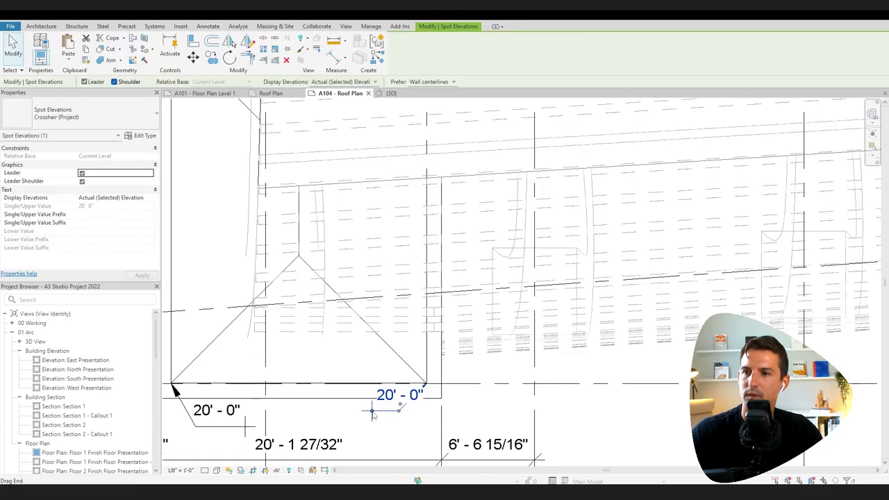
pyautogui.moveTo(399, 410); pyautogui.dragTo(343, 424)
pyautogui.press('Escape')
# Place spot elevations at the upper hip's start on the southwest roof's west edge and at the south end of the short central line.
pyautogui.scroll(-2, 343, 417)
pyautogui.moveTo(333, 292); pyautogui.dragTo(375, 393, button='middle')
pyautogui.click(164, 53)
pyautogui.click(296, 294)
pyautogui.moveTo(334, 362); pyautogui.dragTo(333, 218, button='middle')
pyautogui.click(369, 280)
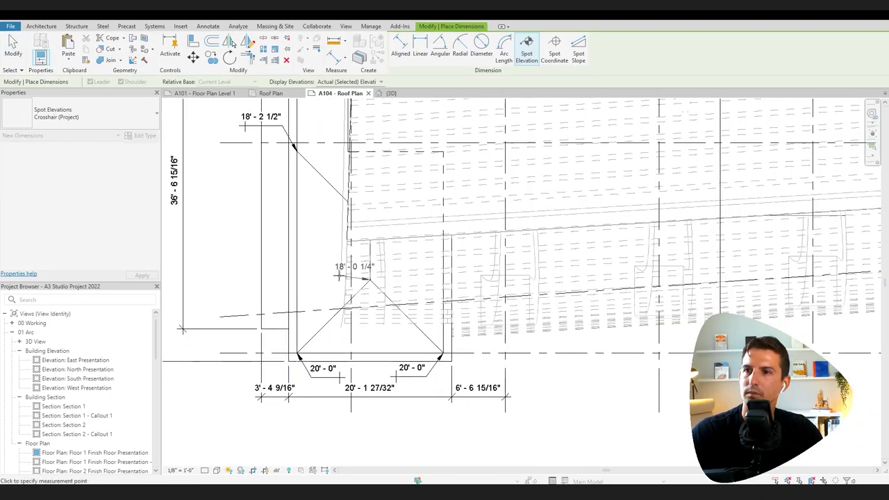
pyautogui.click(310, 278)
pyautogui.press('Escape')
# Trace the southwest roof's short north-south central line with a <Hidden> detail line picked from the roof geometry.
pyautogui.click(352, 246)
pyautogui.scroll(3, 351, 247)
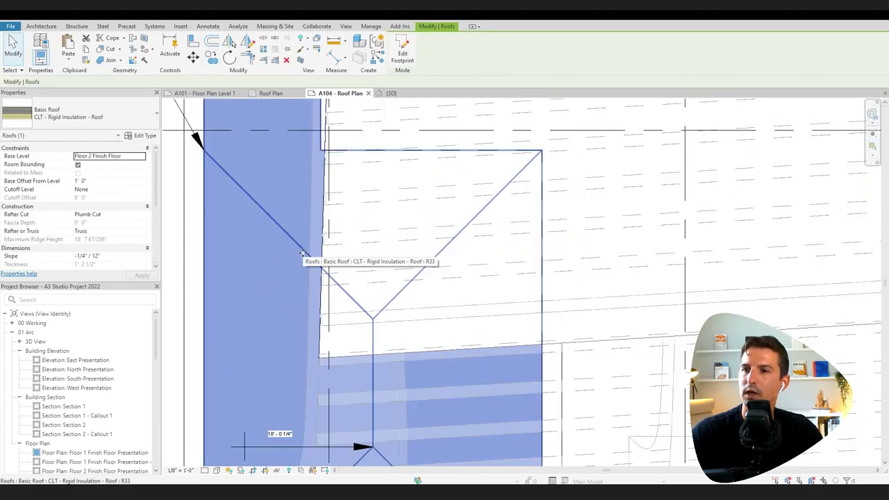
pyautogui.press('Escape')
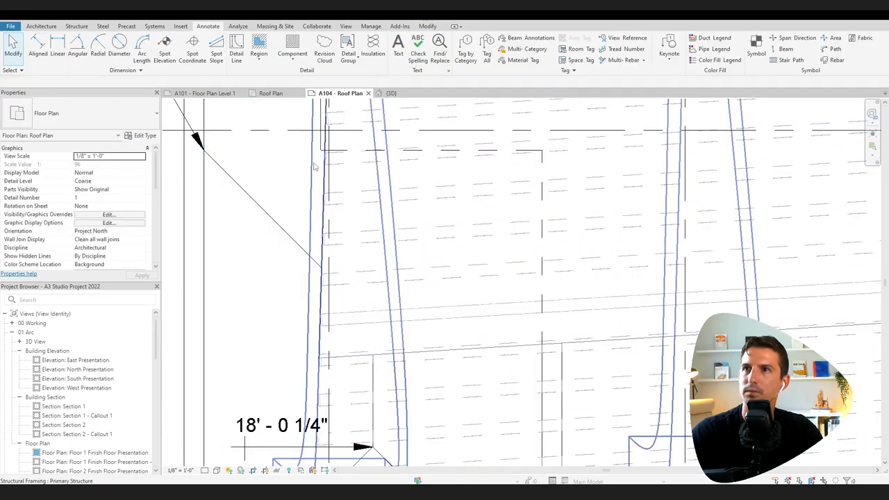
pyautogui.click(236, 47)
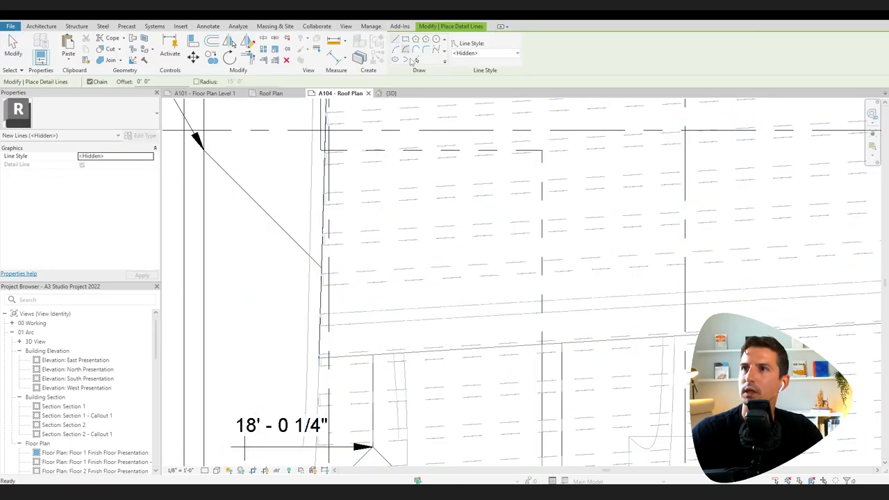
pyautogui.click(416, 60)
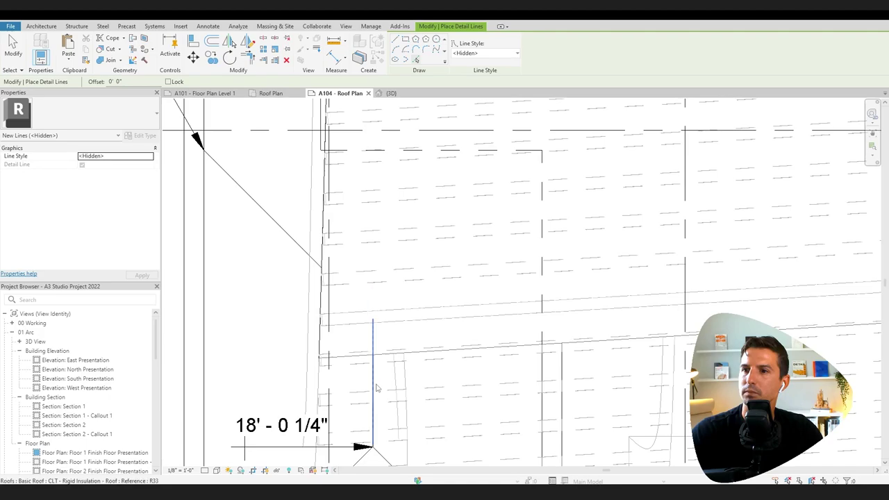
pyautogui.click(376, 387)
pyautogui.press('Escape')
pyautogui.press('Escape')
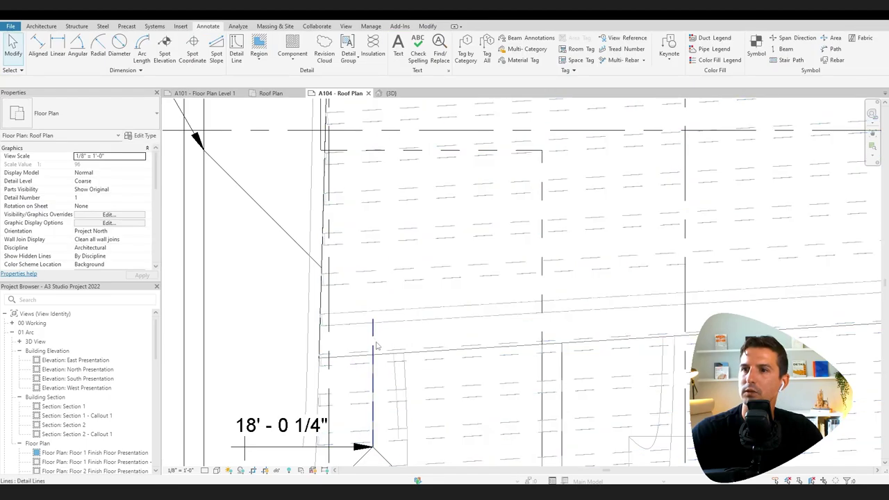
# Shorten the traced central detail line so it covers only the part hidden beneath the upper roof.
pyautogui.click(373, 340)
pyautogui.moveTo(373, 319); pyautogui.dragTo(373, 363)
pyautogui.press('Escape')
pyautogui.press('Escape')
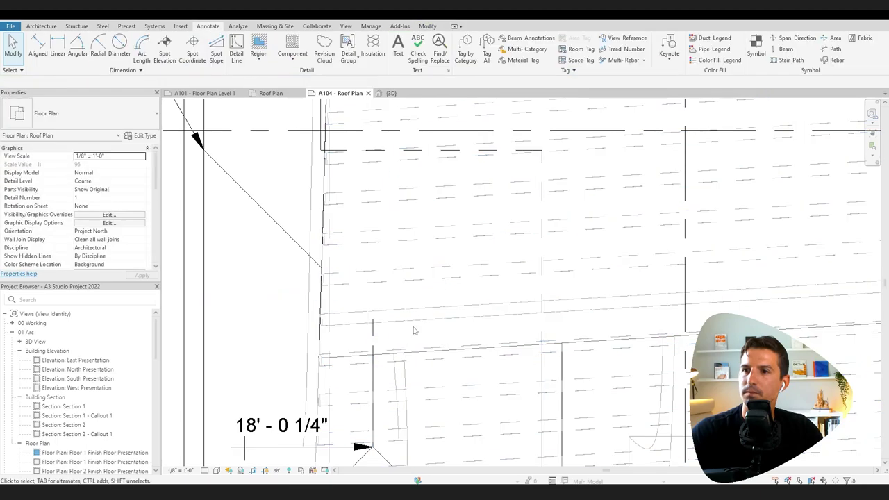
# Draw <Hidden> detail lines continuing the covered hip to the central line's north end, and from there to the roof's northeast corner.
pyautogui.click(234, 56)
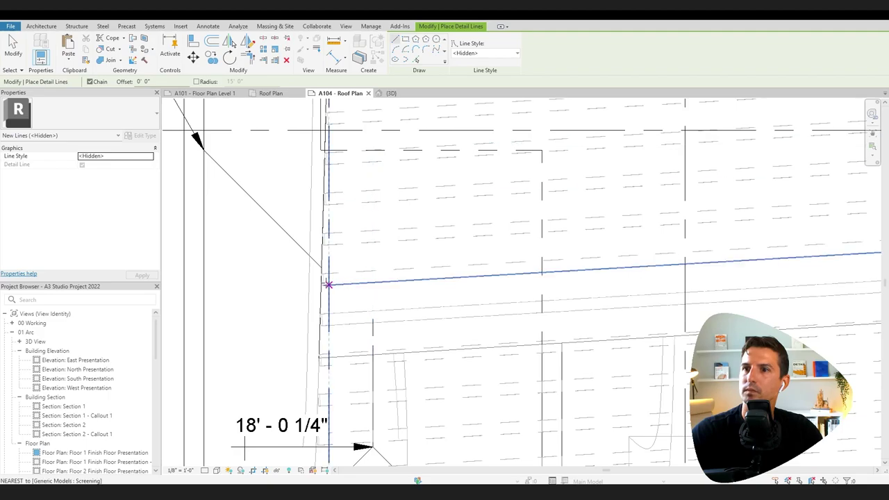
pyautogui.click(321, 266)
pyautogui.click(372, 319)
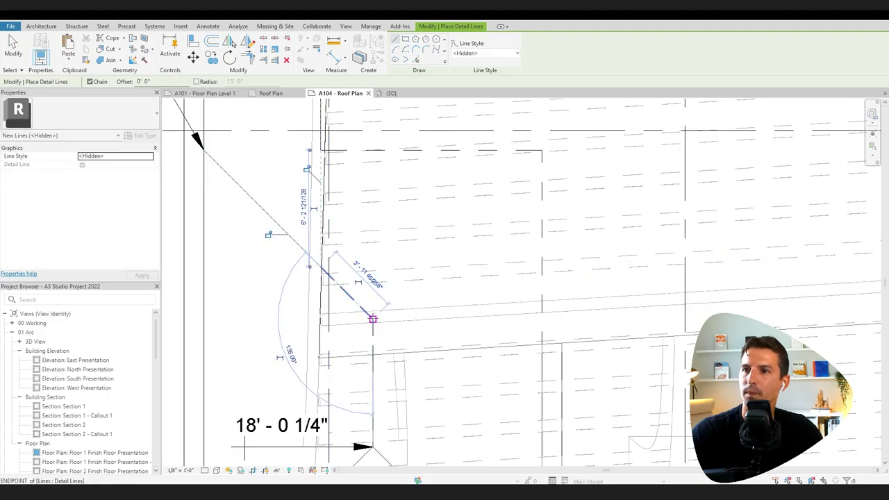
pyautogui.click(539, 153)
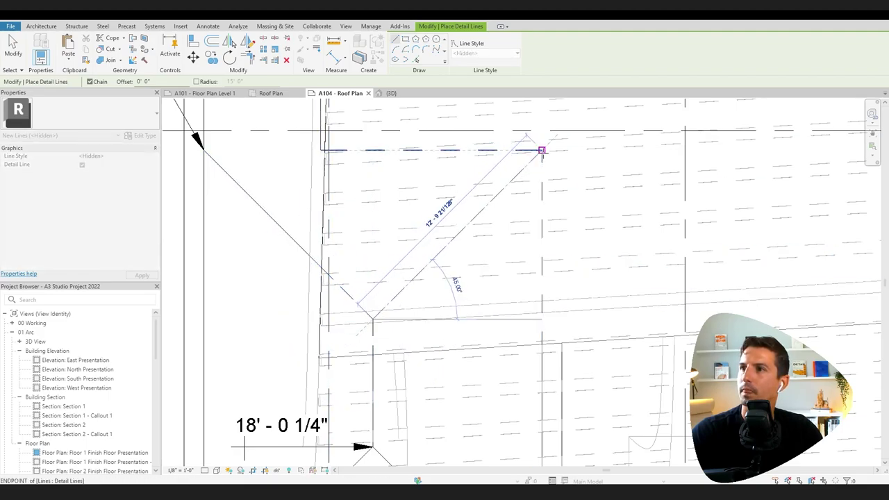
# Copy the drain symbol with its DRAIN label from the eastern square roof onto the southwest roof's short central line.
pyautogui.press('Escape')
pyautogui.press('Escape')
pyautogui.scroll(-3, 424, 335)
pyautogui.scroll(-4, 424, 335)
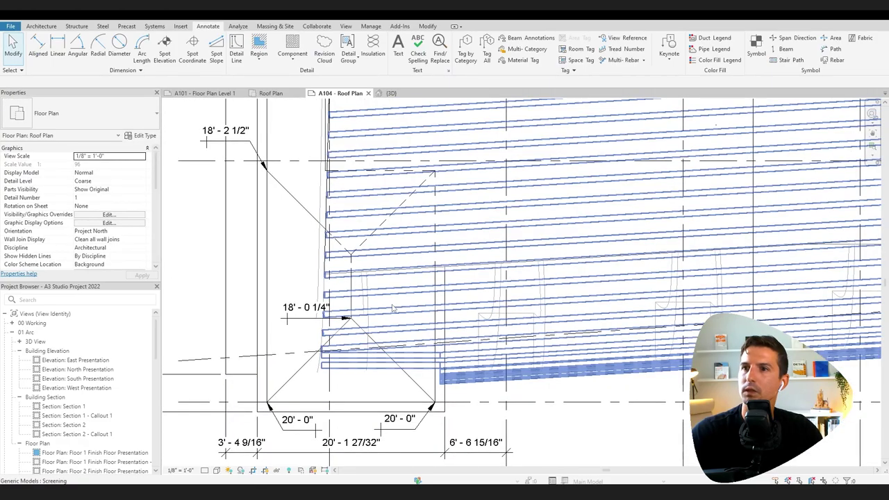
pyautogui.scroll(4, 414, 368)
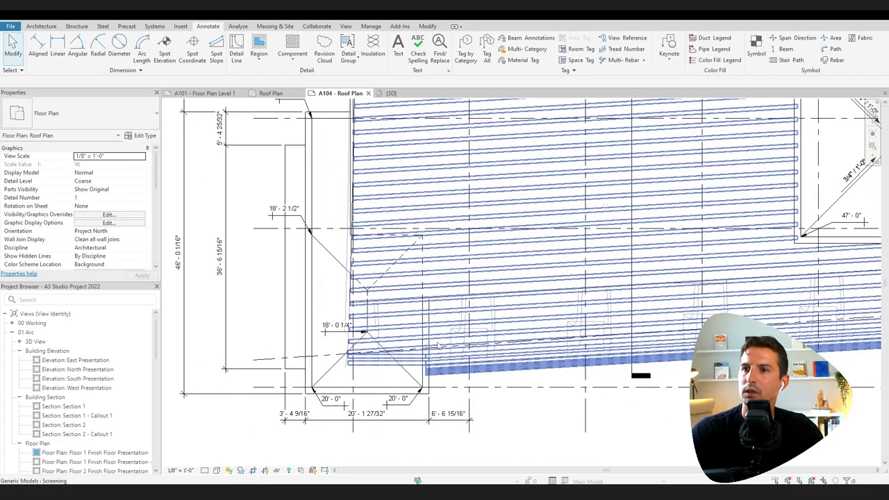
pyautogui.scroll(-4, 351, 193)
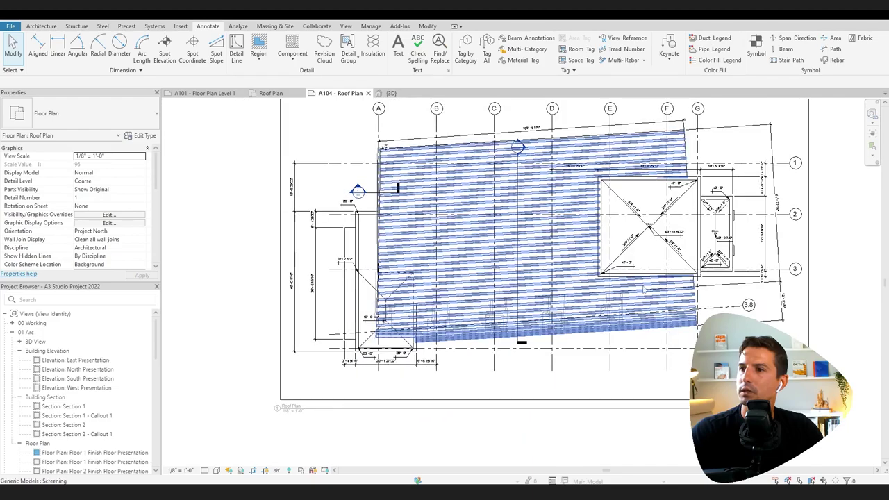
pyautogui.scroll(7, 312, 174)
pyautogui.click(421, 233)
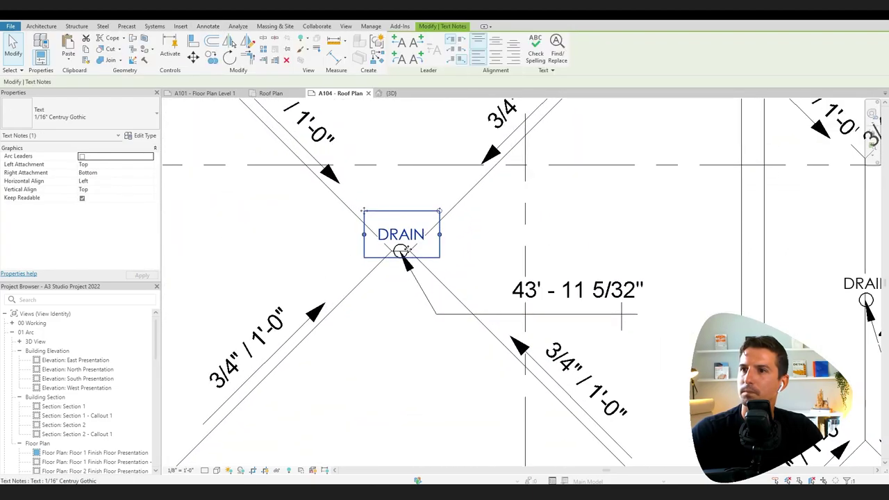
pyautogui.scroll(5, 400, 244)
pyautogui.click(318, 370)
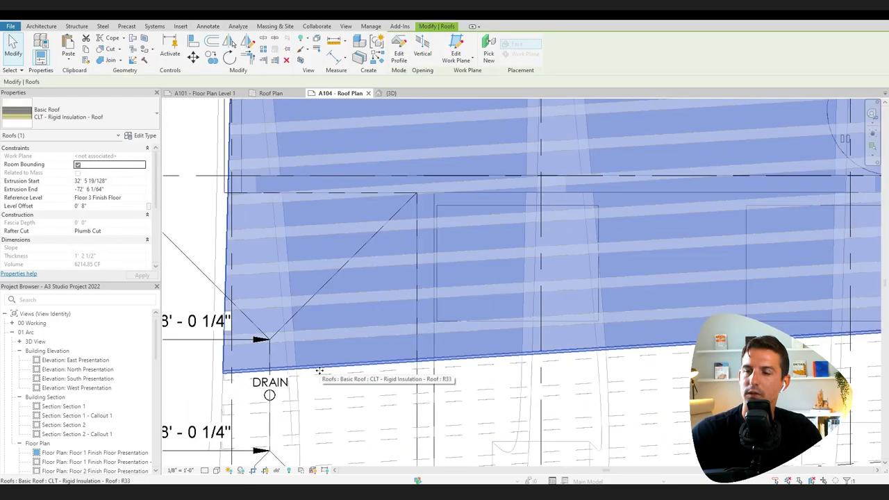
pyautogui.scroll(-5, 318, 370)
pyautogui.moveTo(506, 346); pyautogui.dragTo(435, 358, button='middle')
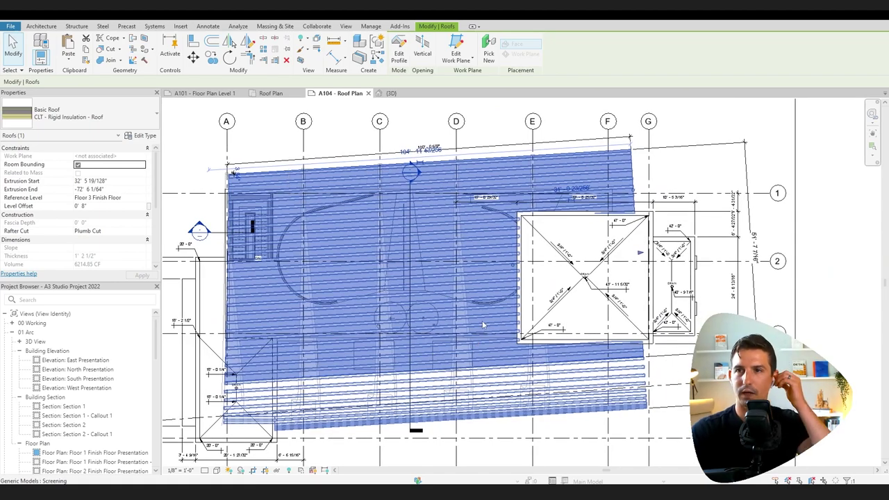
pyautogui.press('Escape')
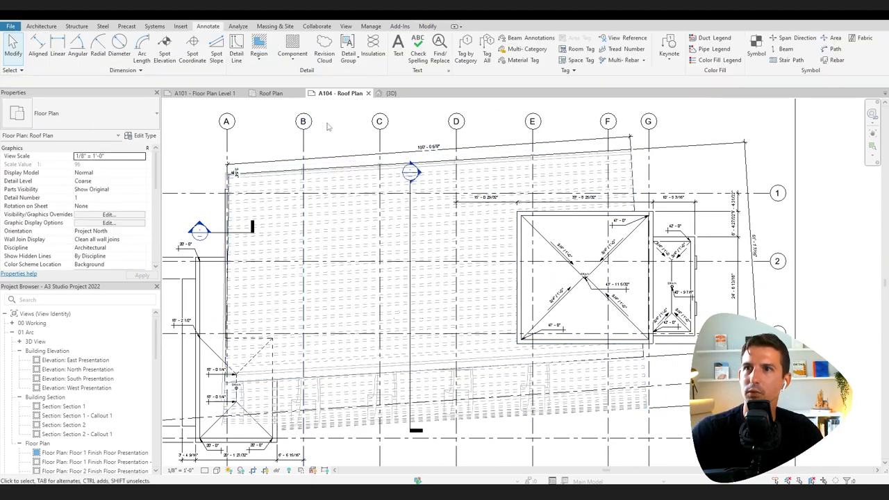
# Trace the large upper roof's outline with <Wide Lines> detail lines, closing at its southwest corner.
pyautogui.click(239, 50)
pyautogui.click(486, 54)
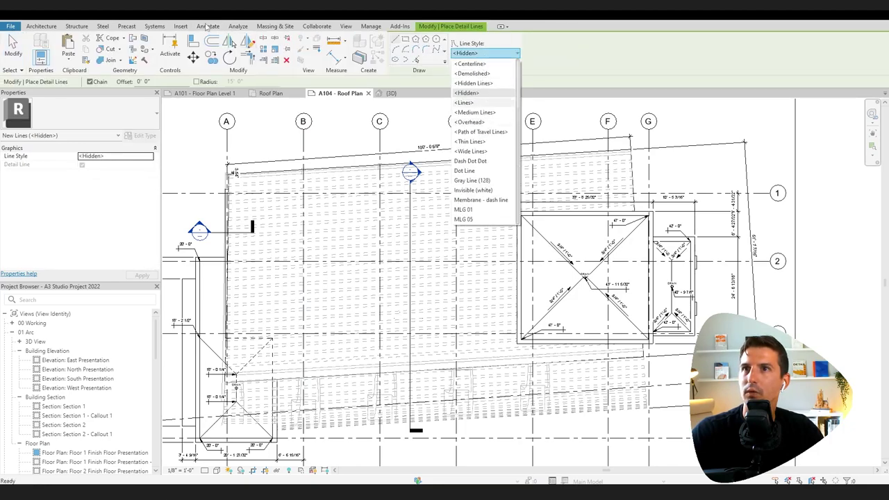
pyautogui.click(207, 27)
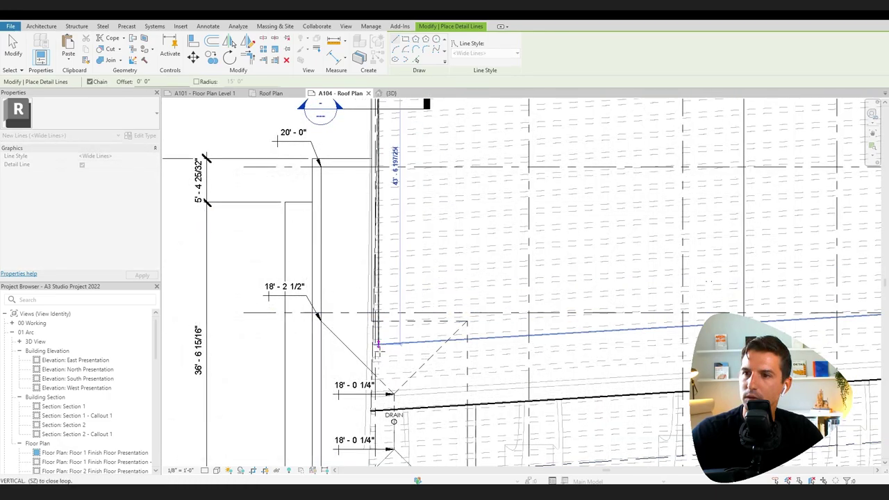
pyautogui.scroll(3, 378, 349)
pyautogui.moveTo(369, 410); pyautogui.dragTo(360, 136, button='middle')
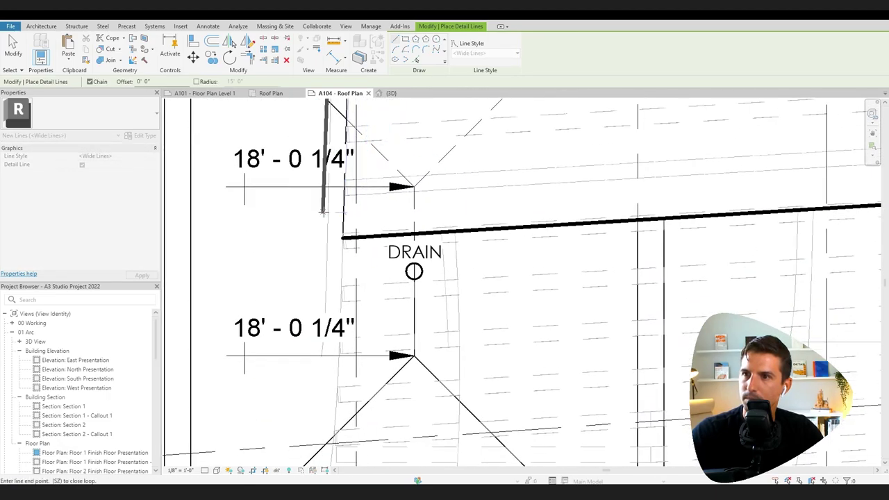
pyautogui.click(343, 239)
pyautogui.scroll(-4, 345, 236)
pyautogui.scroll(-8, 320, 328)
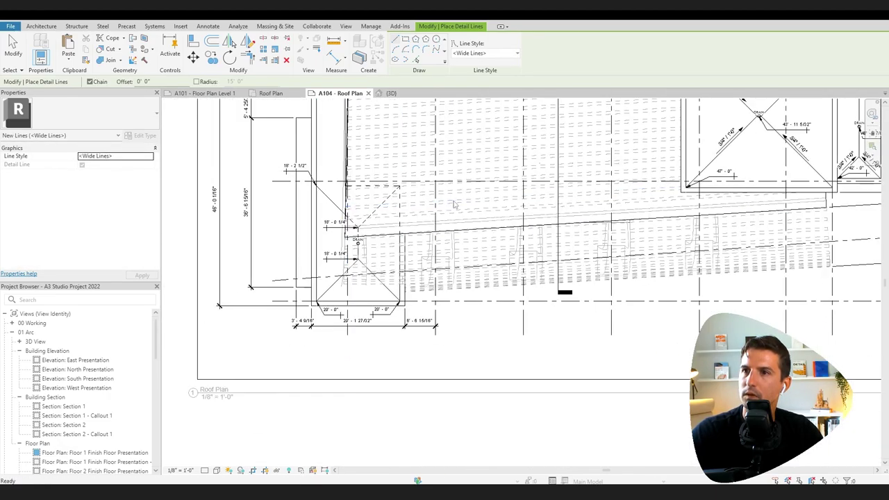
pyautogui.press('Escape')
pyautogui.press('Escape')
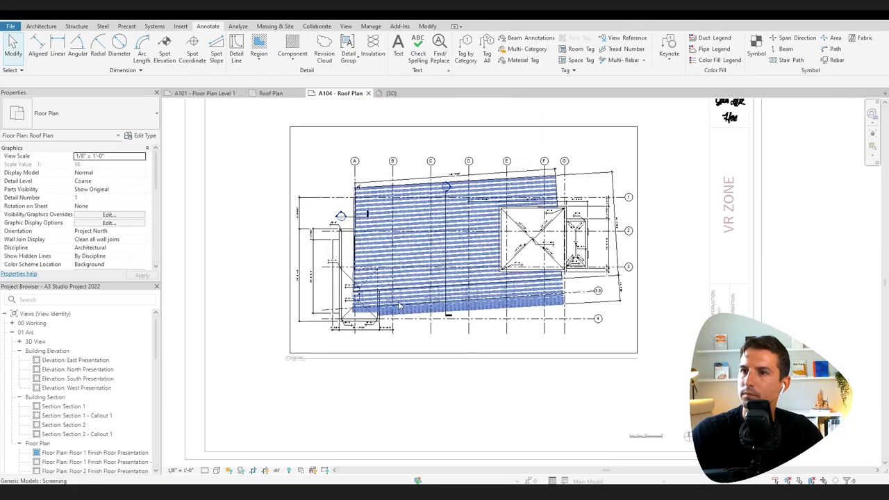
# Temporarily hide the screening model that covers the large upper roof.
pyautogui.scroll(4, 321, 326)
pyautogui.scroll(3, 268, 304)
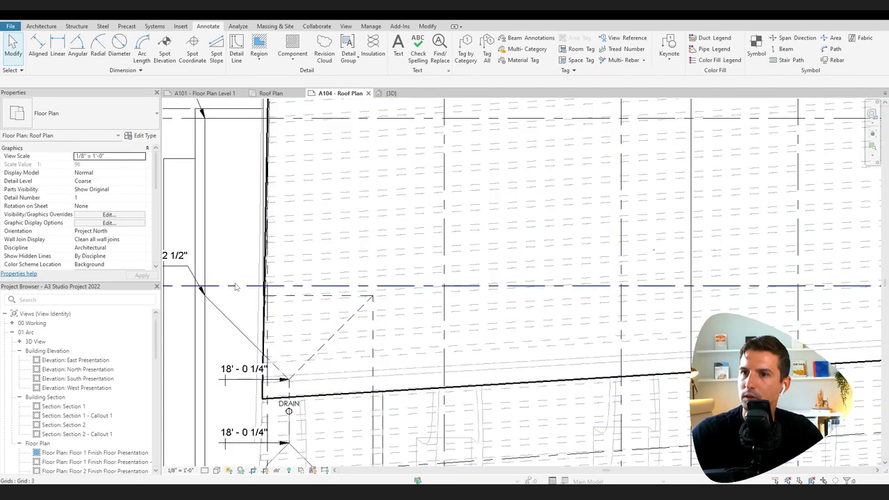
pyautogui.scroll(-1, 236, 285)
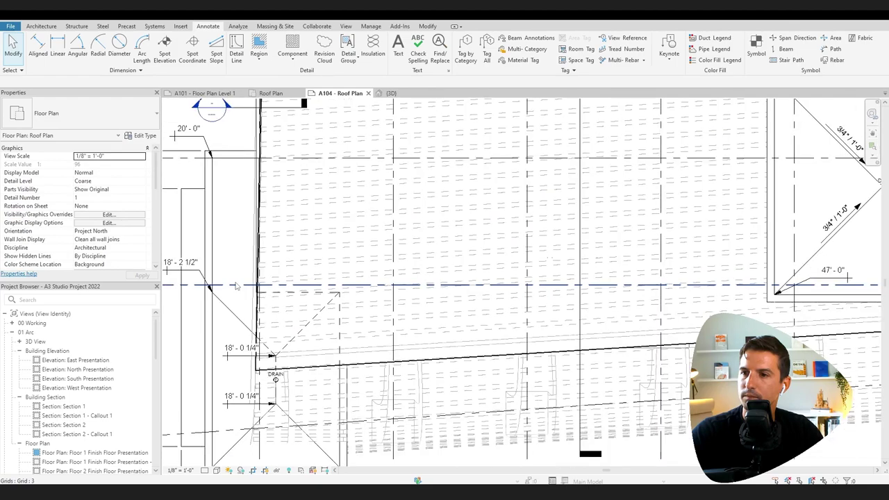
pyautogui.scroll(-2, 236, 286)
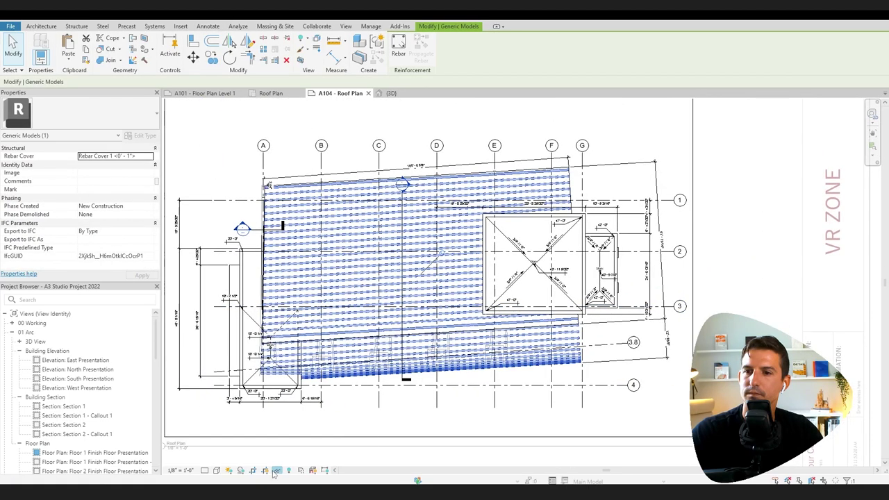
pyautogui.rightClick(272, 400)
pyautogui.click(316, 448)
pyautogui.click(316, 449)
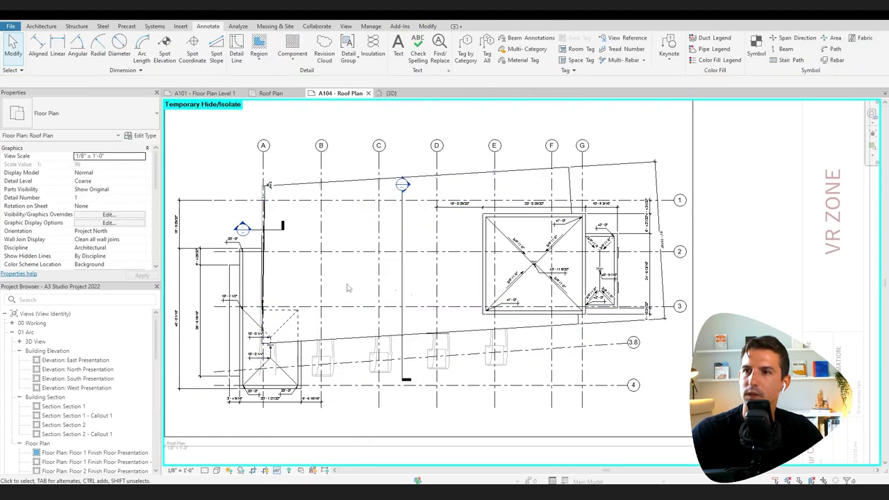
# Place spot elevations with leaders at the northwest, northeast, southwest and southeast corners of the large upper roof.
pyautogui.click(166, 46)
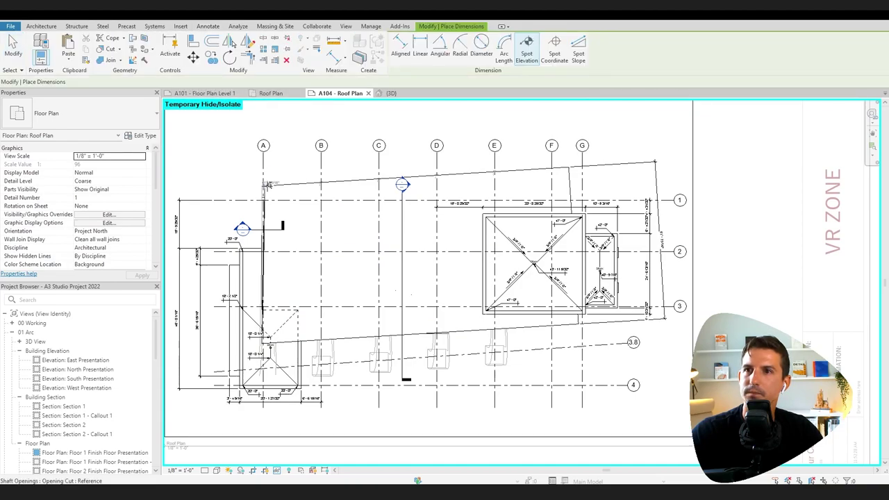
pyautogui.scroll(5, 267, 182)
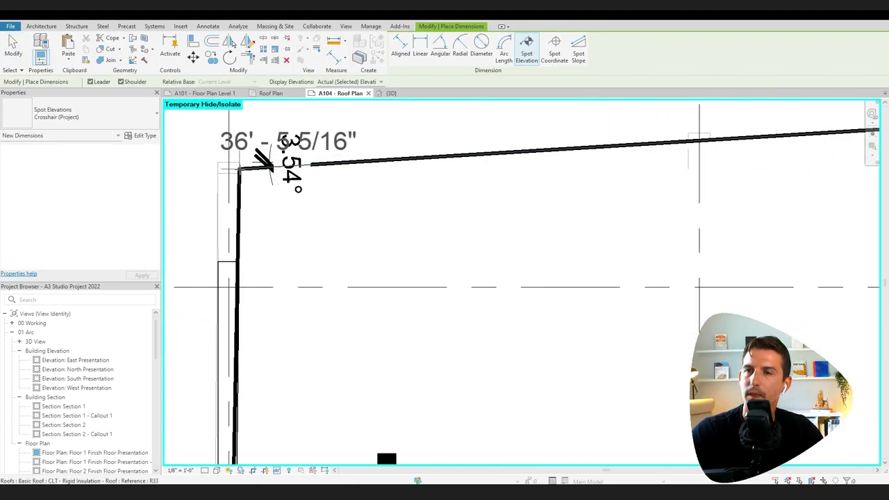
pyautogui.scroll(-3, 642, 217)
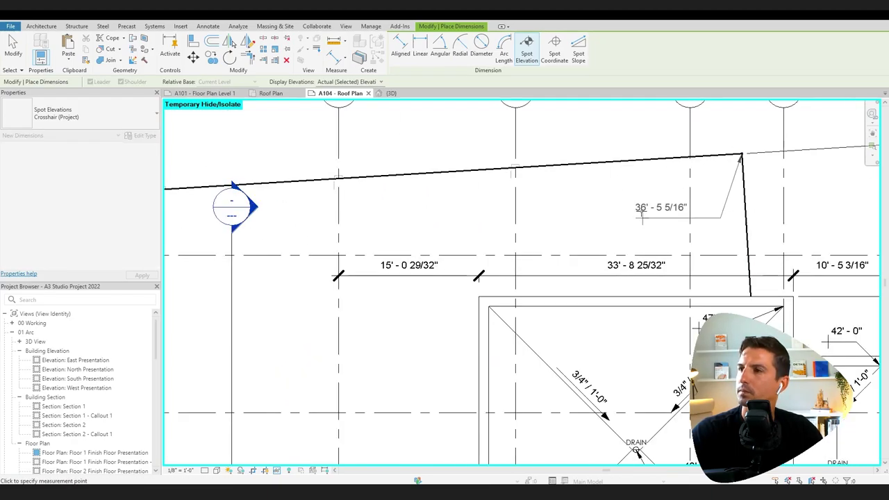
pyautogui.click(636, 217)
pyautogui.scroll(-4, 636, 217)
pyautogui.click(348, 260)
pyautogui.click(490, 213)
pyautogui.click(675, 212)
pyautogui.scroll(-5, 502, 280)
# Place three spot slopes in a north-south row down the large upper roof, between grids B and C.
pyautogui.click(578, 49)
pyautogui.scroll(3, 471, 212)
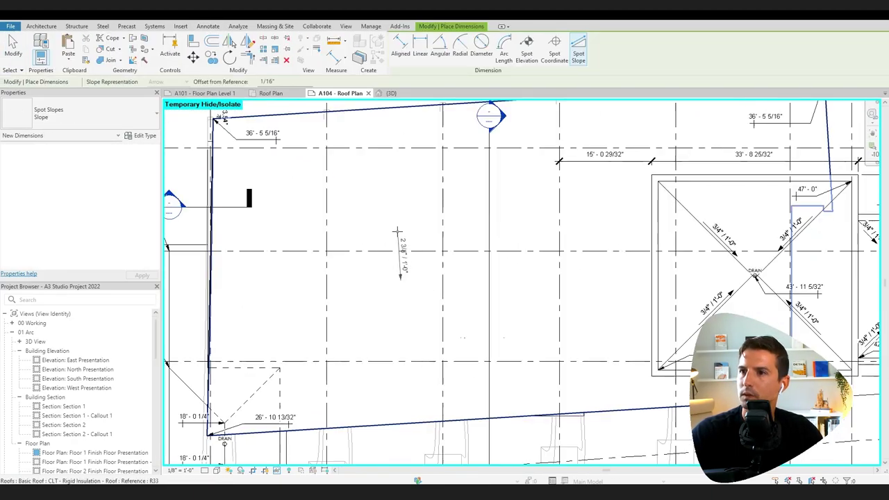
pyautogui.scroll(-4, 402, 329)
pyautogui.press('Escape')
pyautogui.press('Escape')
pyautogui.moveTo(403, 332); pyautogui.dragTo(413, 280, button='middle')
pyautogui.press('Return')
pyautogui.scroll(3, 417, 174)
pyautogui.click(406, 163)
pyautogui.click(414, 261)
pyautogui.click(421, 365)
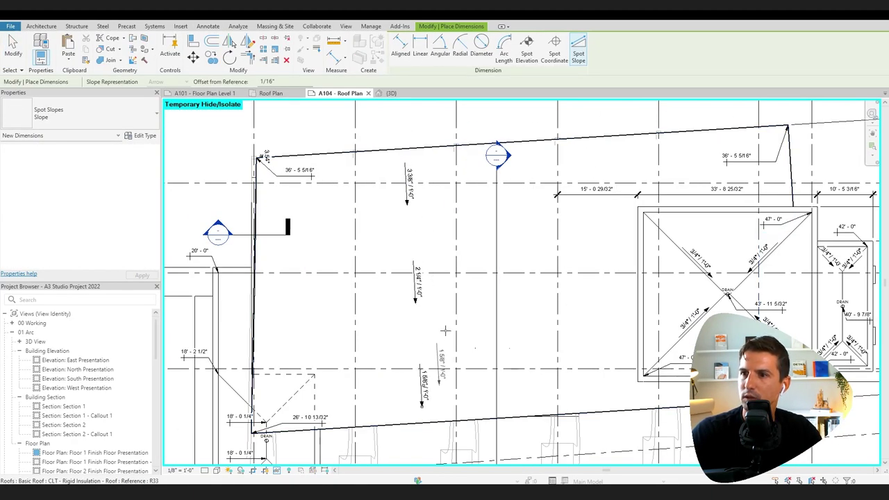
pyautogui.press('Escape')
pyautogui.press('Escape')
# Try placing spot slopes along the edge of the narrow overhang roof on the west side.
pyautogui.moveTo(200, 310); pyautogui.dragTo(336, 243, button='middle')
pyautogui.scroll(3, 335, 242)
pyautogui.press('Return')
pyautogui.press('Escape')
pyautogui.press('Escape')
pyautogui.scroll(-2, 333, 290)
pyautogui.moveTo(333, 290); pyautogui.dragTo(359, 164, button='middle')
pyautogui.press('Return')
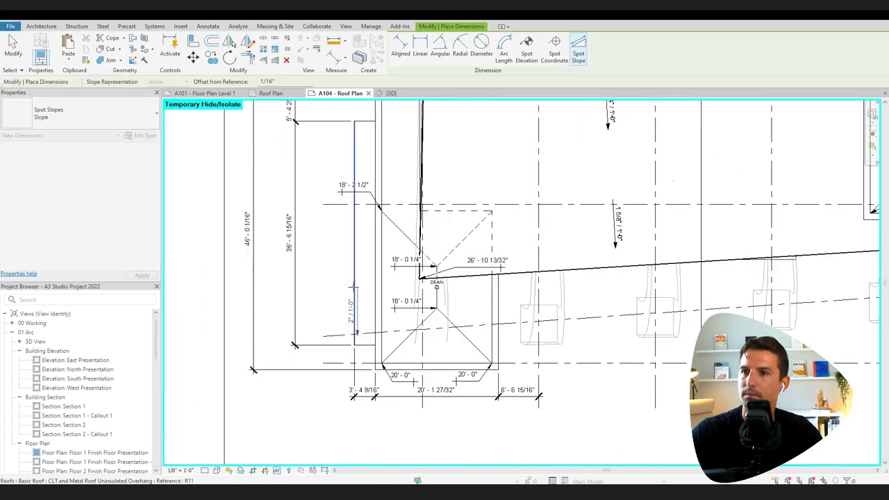
pyautogui.press('Escape')
pyautogui.scroll(-3, 327, 278)
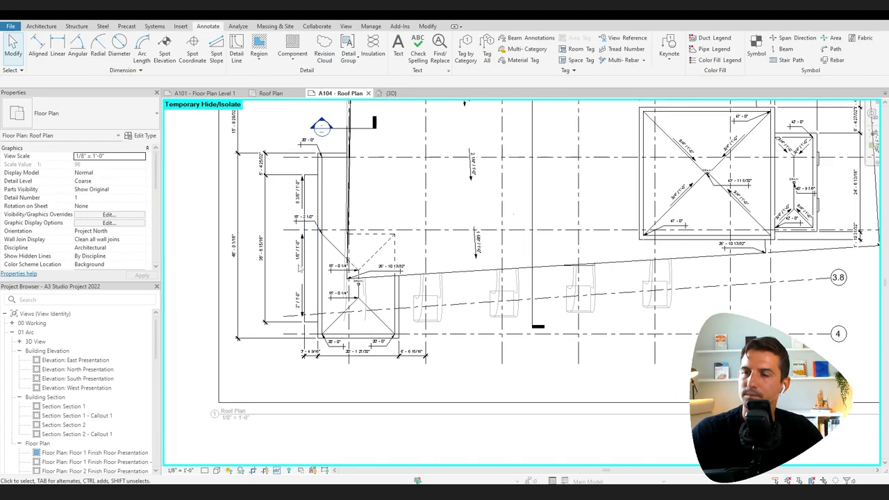
# Delete the spot slopes from the narrow west overhang roof.
pyautogui.scroll(1, 320, 224)
pyautogui.click(291, 179)
pyautogui.press('Delete')
# Add a text note with a curved leader to the west overhang roof reading REFER TO ELEVATION FOR SLOPE.
pyautogui.scroll(3, 316, 224)
pyautogui.click(398, 46)
pyautogui.click(419, 60)
pyautogui.click(293, 303)
pyautogui.click(277, 328)
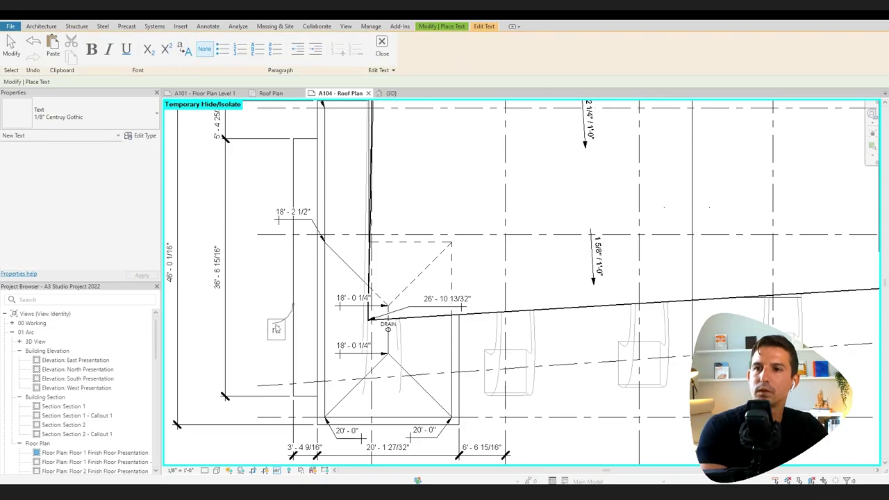
pyautogui.write('REFER TO ELEVATION FOR SLOPE')
pyautogui.click(274, 308)
pyautogui.press('Escape')
# Append PROFILE to the overhang note and narrow its box so the text wraps onto three lines.
pyautogui.doubleClick(329, 329)
pyautogui.write('PROFILE')
pyautogui.click(329, 354)
pyautogui.moveTo(384, 331); pyautogui.dragTo(302, 331)
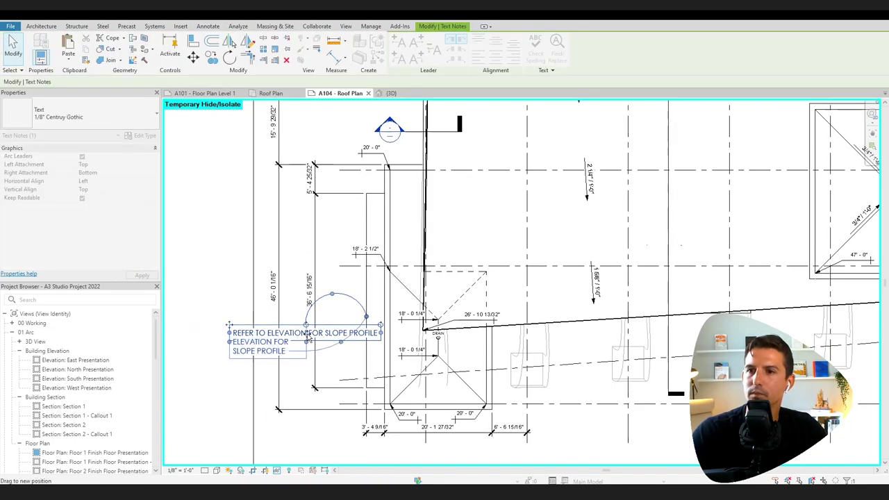
pyautogui.click(303, 348)
pyautogui.scroll(-2, 303, 348)
# Copy the slope profile note beside the large roof's northwest corner, with its curved leader pointing at the west edge.
pyautogui.press('c')
pyautogui.press('o')
pyautogui.click(228, 351)
pyautogui.moveTo(264, 292); pyautogui.dragTo(317, 313, button='middle')
pyautogui.click(282, 165)
pyautogui.scroll(3, 292, 151)
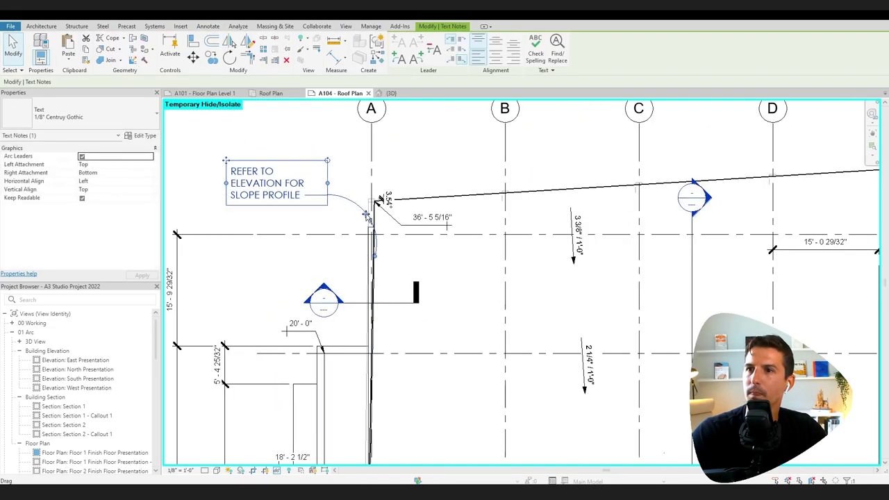
pyautogui.moveTo(226, 161)
pyautogui.mouseDown()
pyautogui.moveTo(248, 177)
pyautogui.moveTo(227, 177)
pyautogui.mouseUp()
pyautogui.press('Escape')
pyautogui.scroll(-3, 339, 176)
pyautogui.moveTo(385, 274); pyautogui.dragTo(343, 267, button='middle')
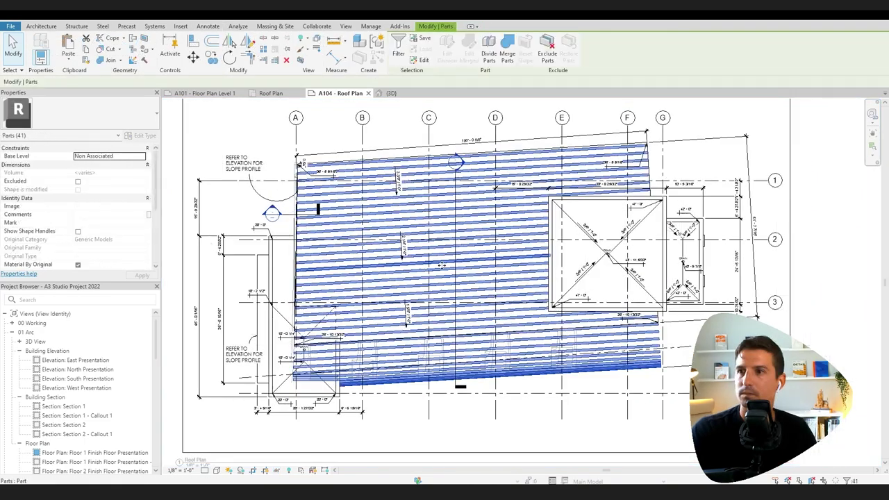
# Divide the screening parts along a sketched stepped line running north to south across the middle of the large roof.
pyautogui.click(490, 53)
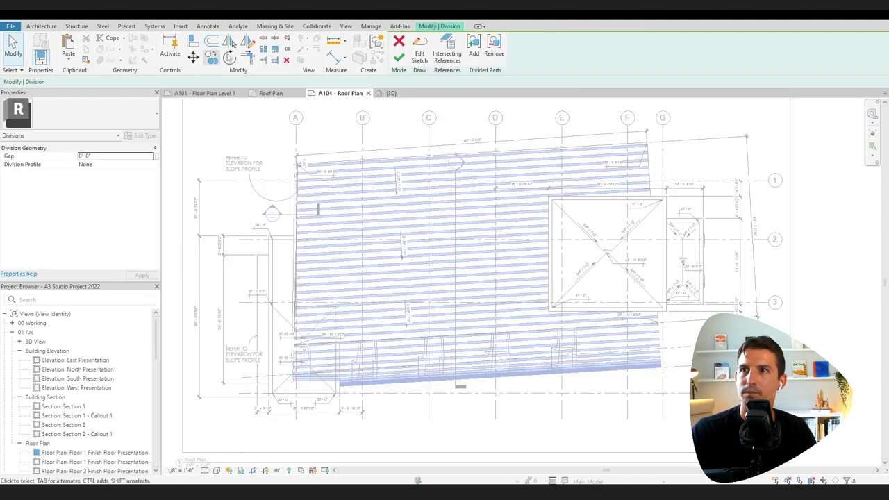
pyautogui.click(419, 48)
pyautogui.click(530, 148)
pyautogui.click(481, 214)
pyautogui.click(483, 263)
pyautogui.click(460, 349)
pyautogui.click(398, 59)
pyautogui.click(398, 58)
# Hide the screening parts west of the dividing line in this view.
pyautogui.scroll(2, 474, 223)
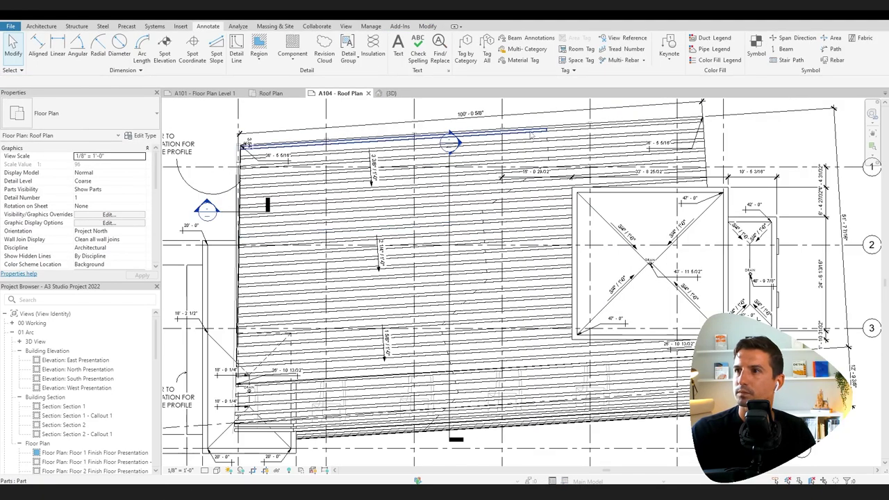
pyautogui.moveTo(533, 136); pyautogui.dragTo(444, 401)
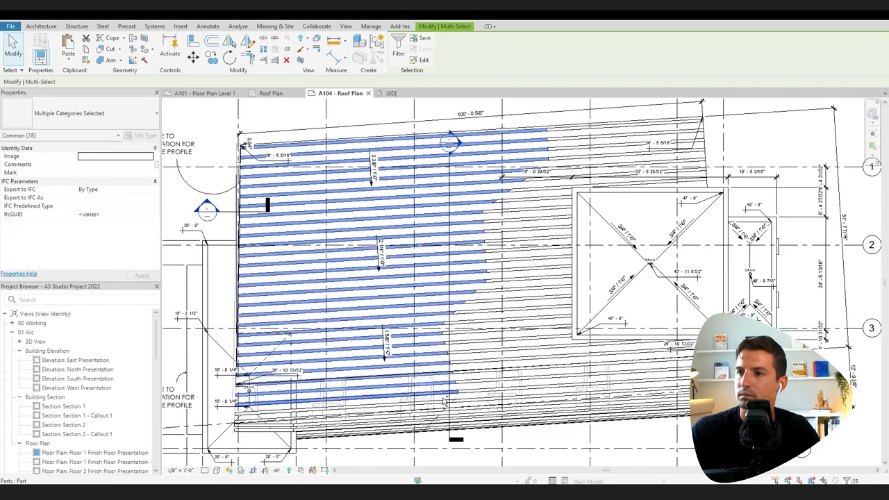
pyautogui.scroll(3, 445, 401)
pyautogui.rightClick(398, 154)
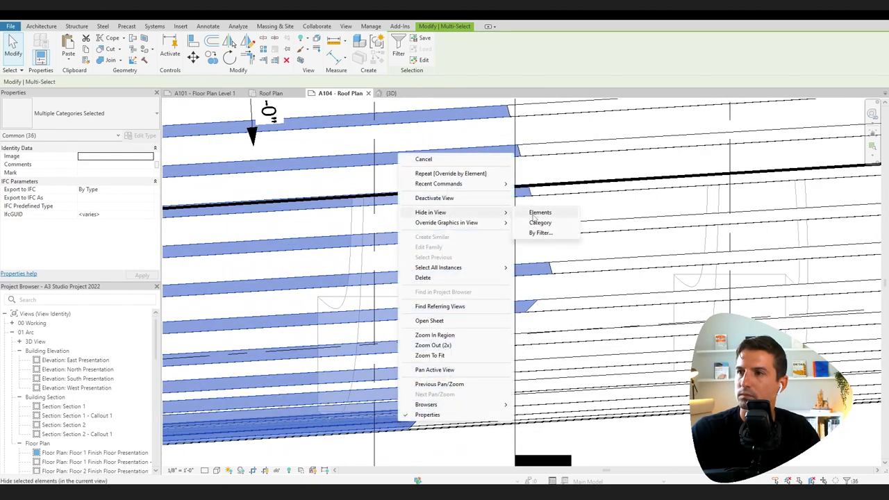
pyautogui.click(538, 211)
pyautogui.scroll(-4, 479, 294)
pyautogui.scroll(-3, 479, 293)
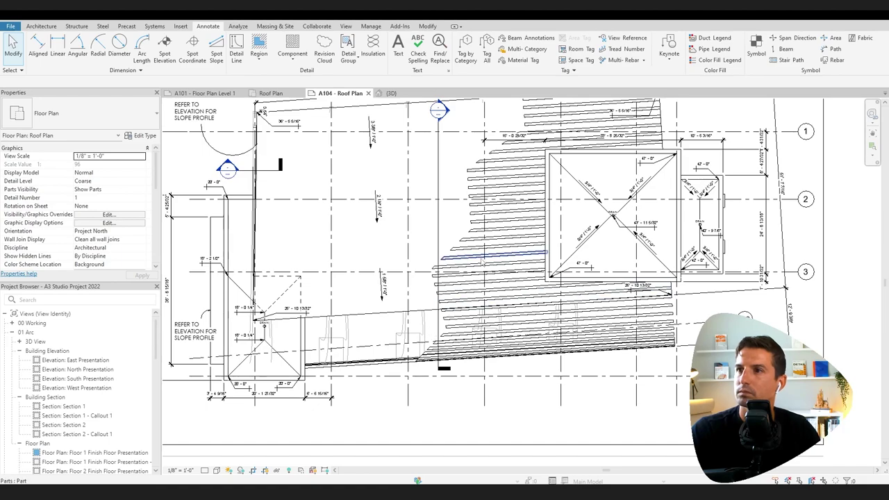
pyautogui.scroll(-2, 421, 212)
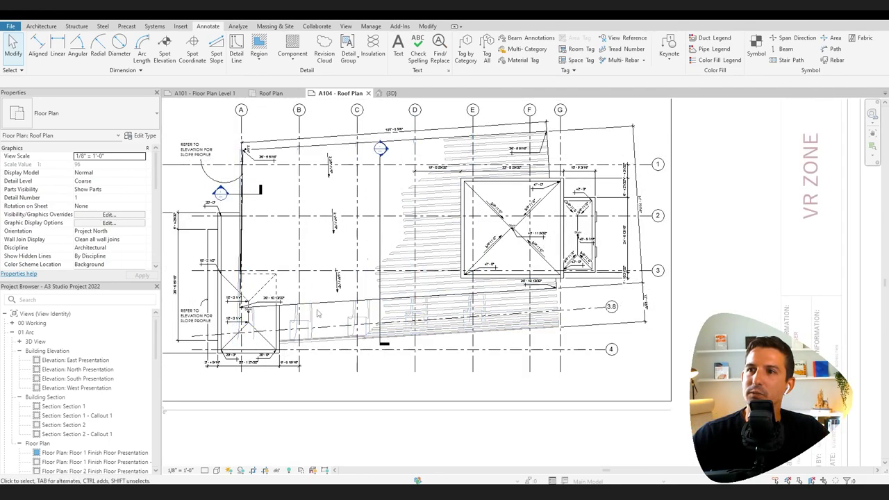
pyautogui.moveTo(392, 287); pyautogui.dragTo(472, 313, button='middle')
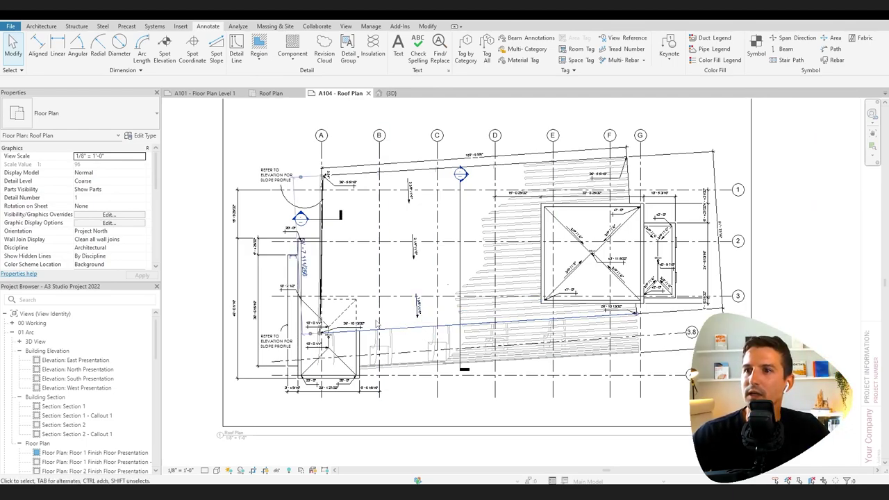
pyautogui.click(342, 329)
pyautogui.scroll(5, 341, 316)
pyautogui.press('Escape')
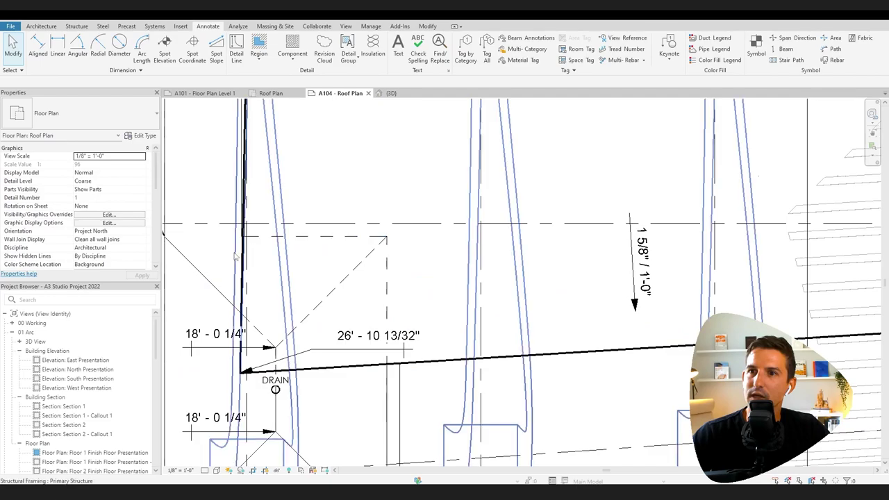
# Examine the large roof's outline on the roof plan by selecting its connected chain of lines.
pyautogui.scroll(-3, 324, 259)
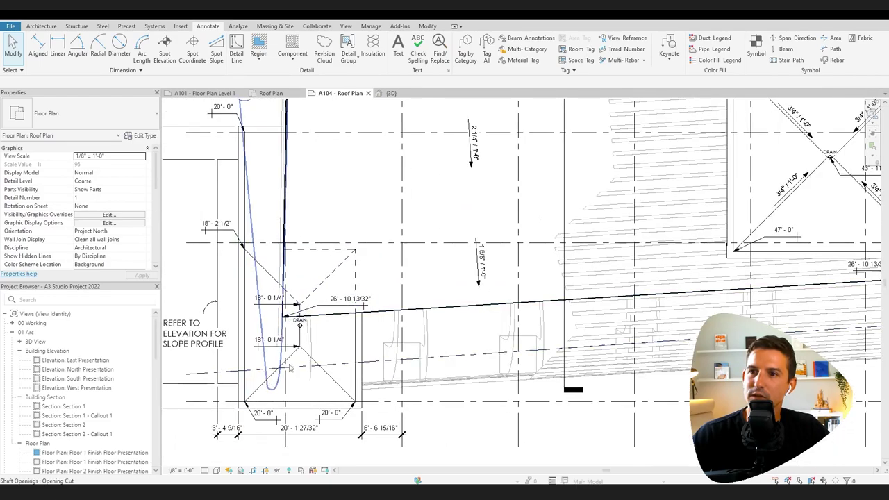
pyautogui.click(358, 371)
pyautogui.scroll(-3, 360, 371)
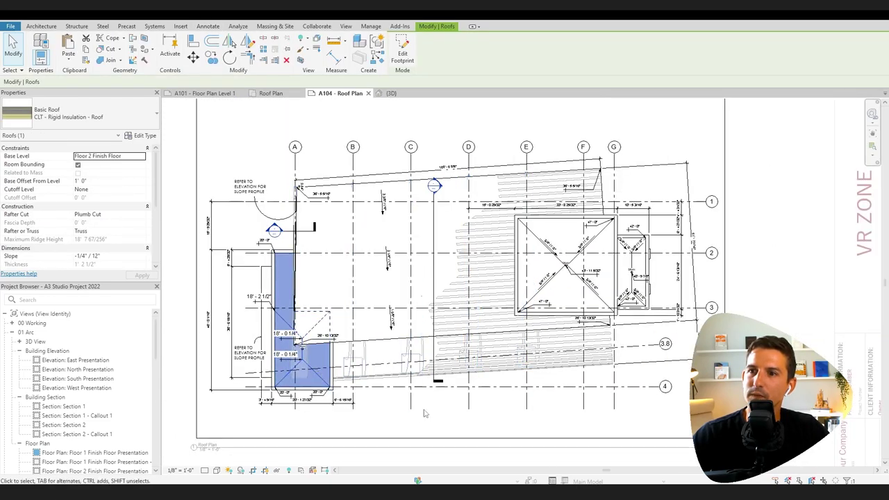
pyautogui.press('Tab')
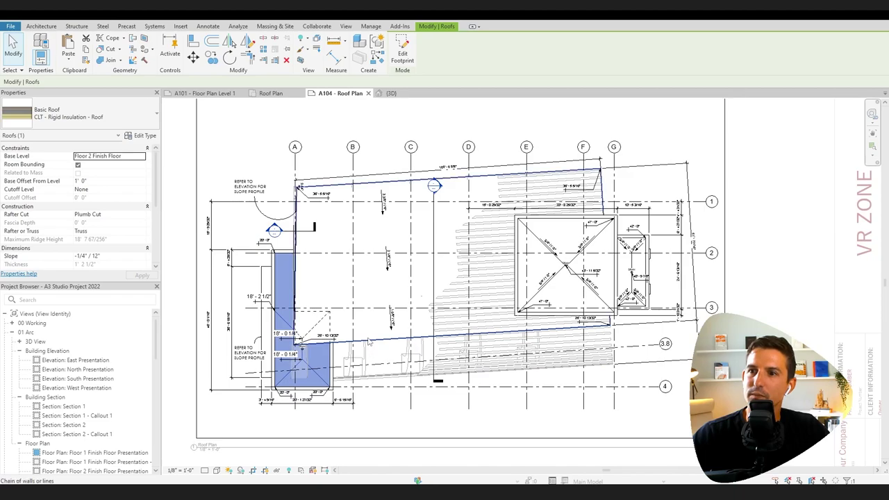
pyautogui.click(369, 342)
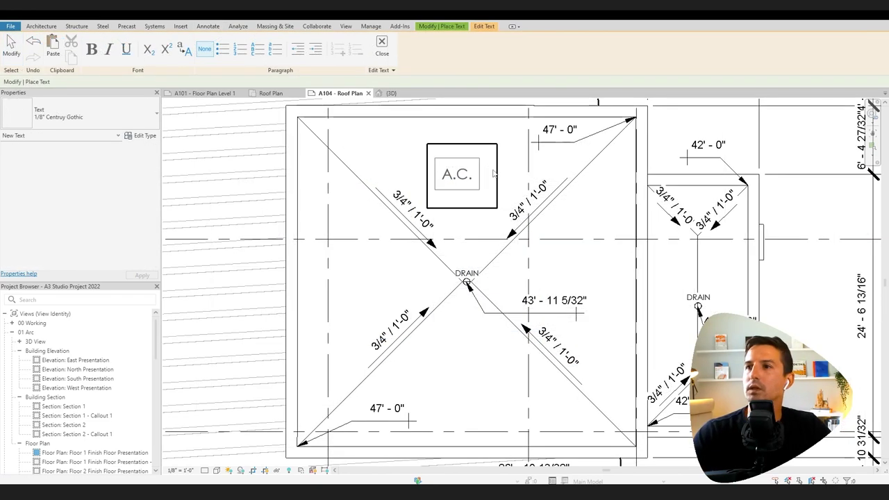
# Finish the text note A.C. inside the small rectangle on the square roof and return to the sheet.
pyautogui.click(506, 173)
pyautogui.press('Escape')
pyautogui.click(444, 161)
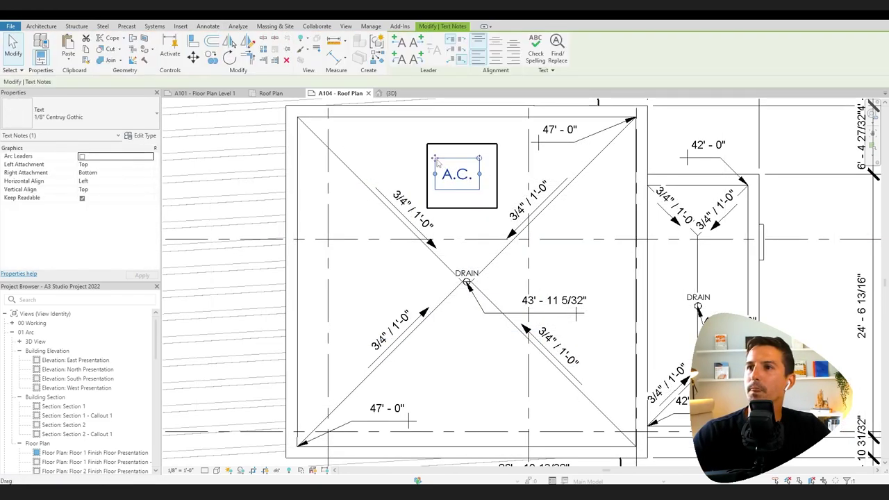
pyautogui.press('Escape')
pyautogui.scroll(-5, 476, 209)
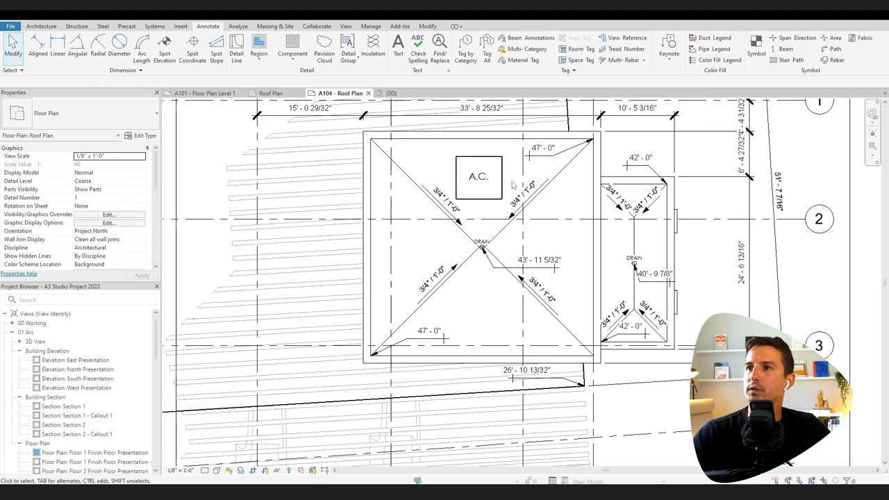
pyautogui.scroll(-3, 473, 227)
pyautogui.doubleClick(615, 303)
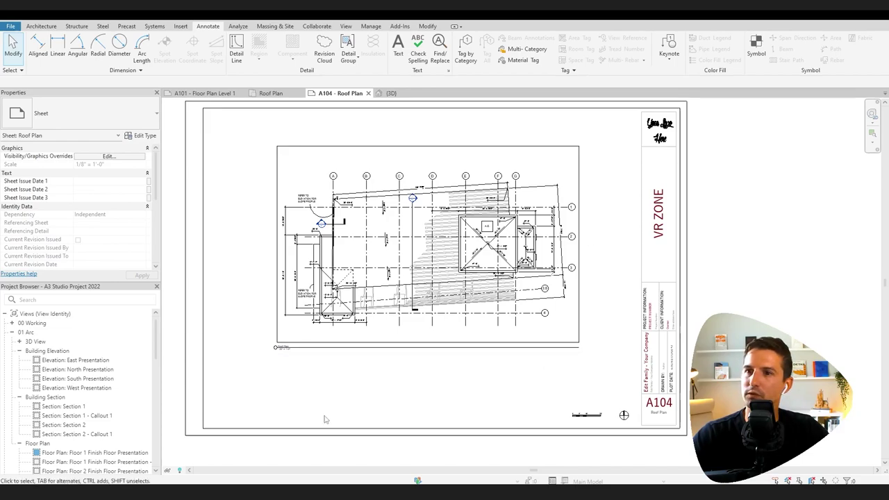
# Hide the crop region of the roof plan view on sheet A104 and leave the activated view.
pyautogui.doubleClick(283, 298)
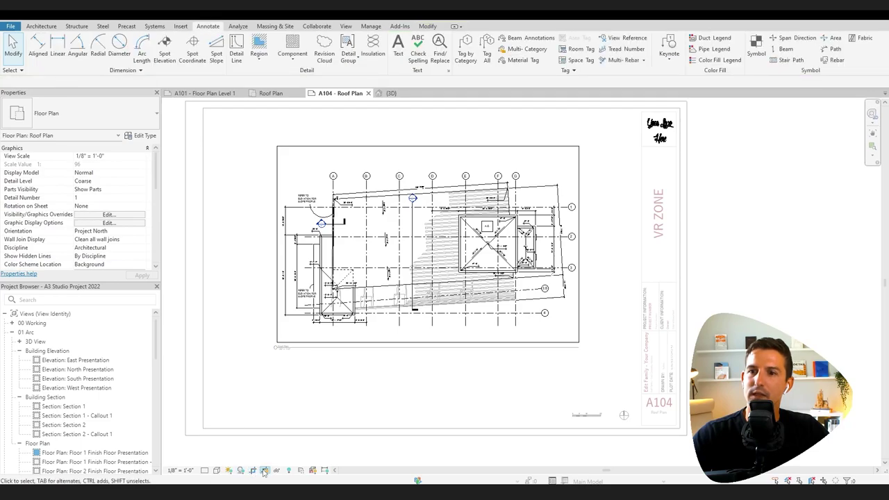
pyautogui.click(265, 471)
pyautogui.doubleClick(740, 300)
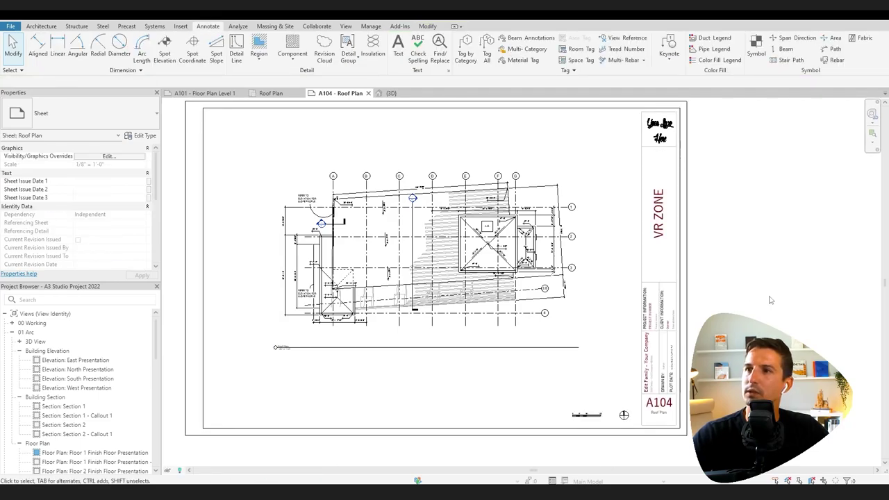
pyautogui.moveTo(769, 300); pyautogui.dragTo(753, 307, button='middle')
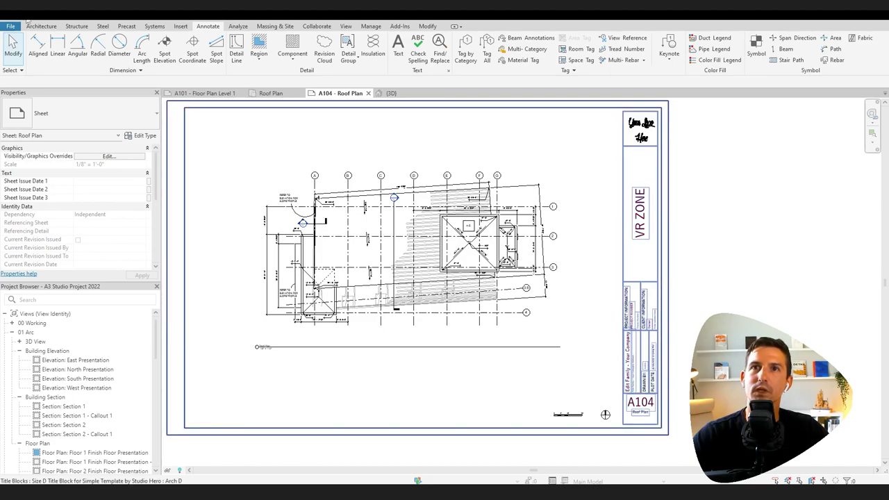
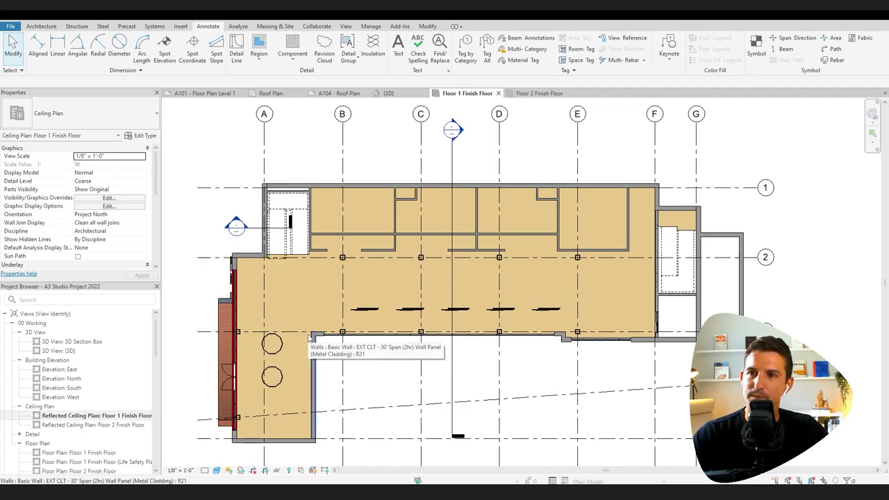
# Inspect the GAMING room, the exterior wall chain and the CLT Plank floor in the Floor 1 reflected ceiling plan.
pyautogui.click(315, 279)
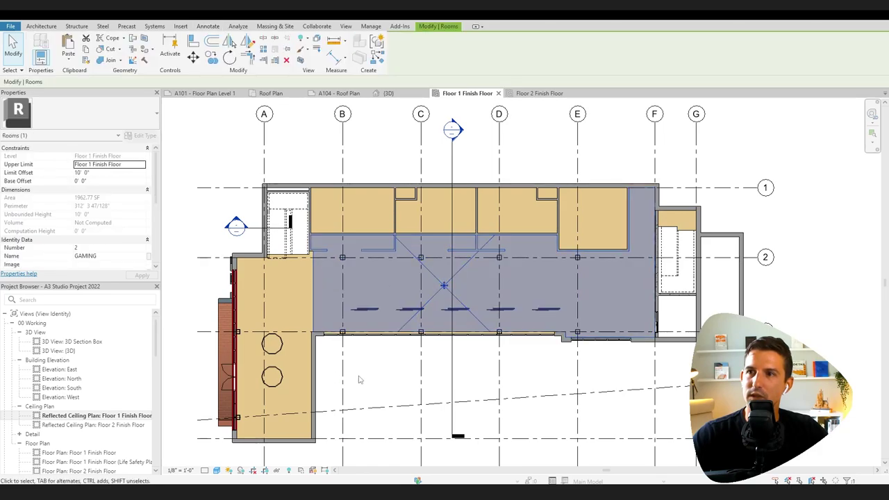
pyautogui.press('Escape')
pyautogui.press('Tab')
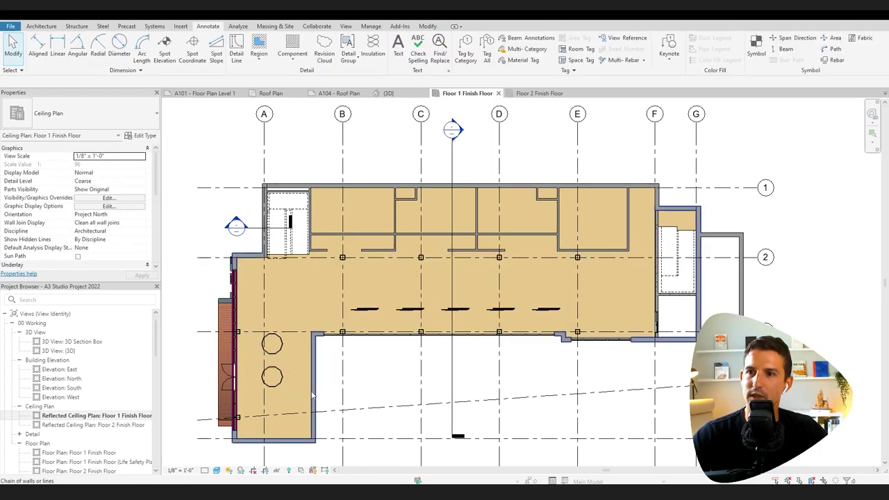
pyautogui.click(312, 395)
pyautogui.press('Tab')
pyautogui.click(311, 395)
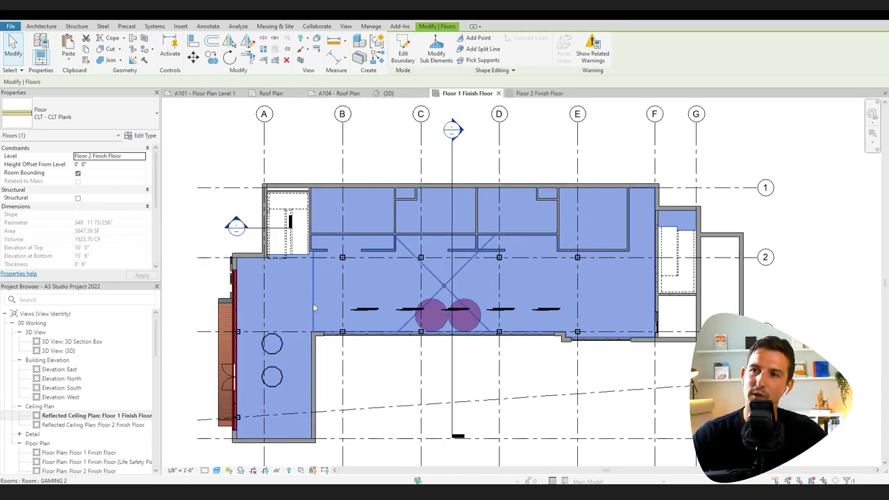
pyautogui.click(354, 368)
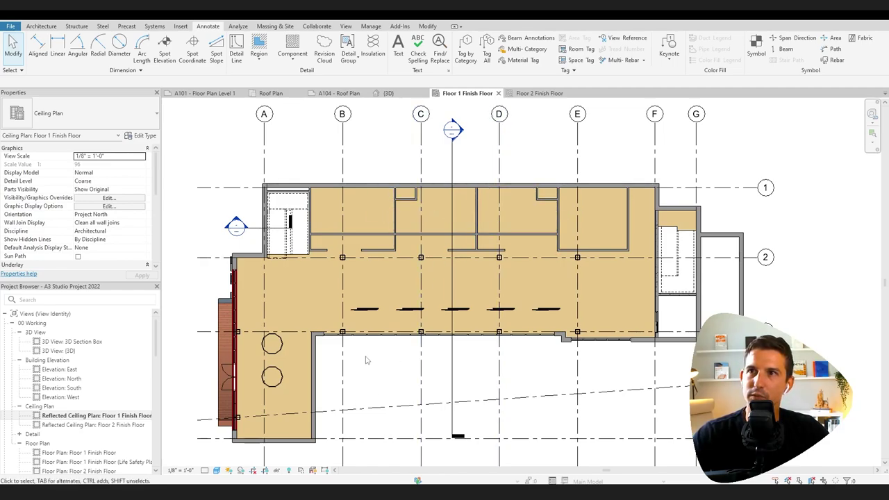
# Place automatic 2' x 2' ACT System ceilings in the four enclosed rooms along the north wall.
pyautogui.click(52, 28)
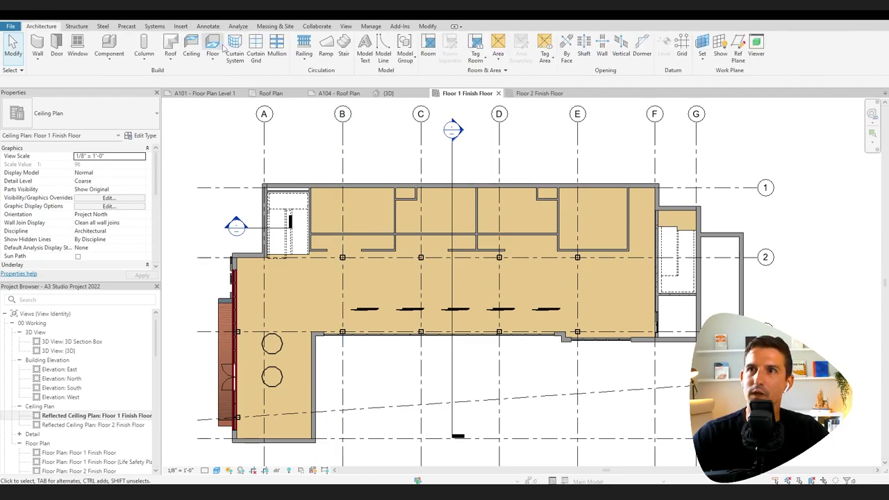
pyautogui.click(232, 44)
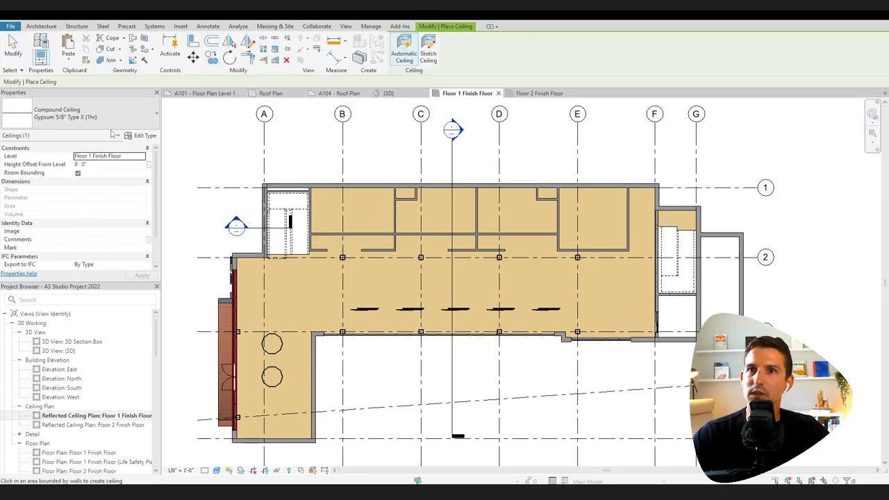
pyautogui.click(66, 118)
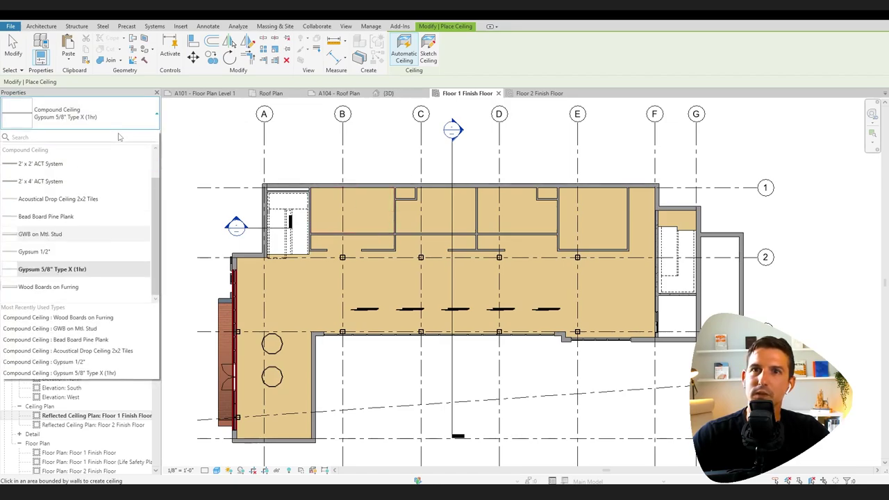
pyautogui.click(69, 167)
pyautogui.scroll(2, 457, 211)
pyautogui.click(302, 212)
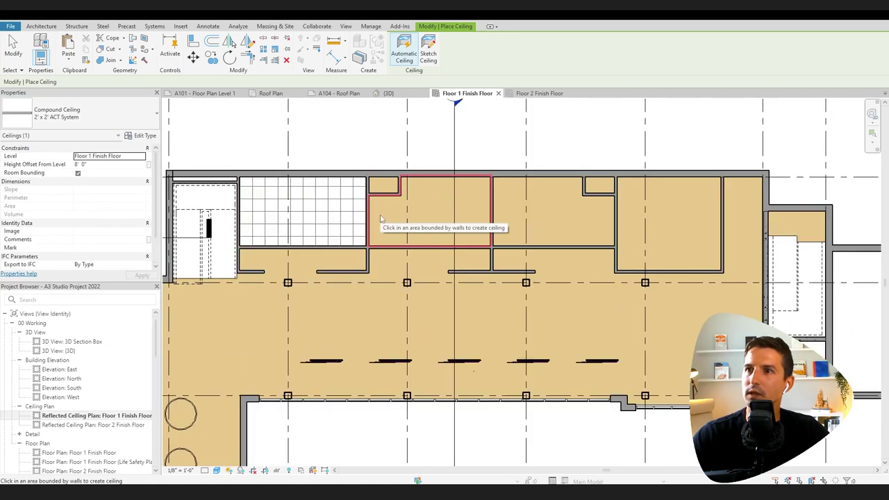
pyautogui.click(389, 215)
pyautogui.click(513, 211)
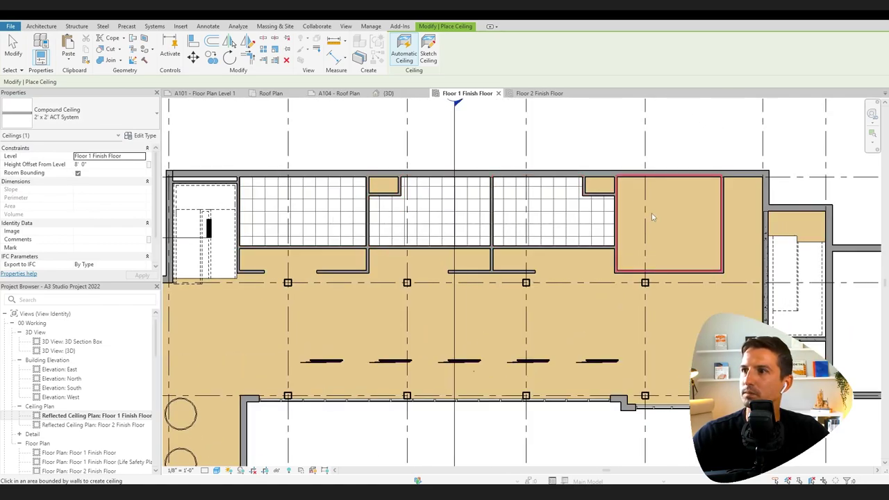
pyautogui.click(652, 217)
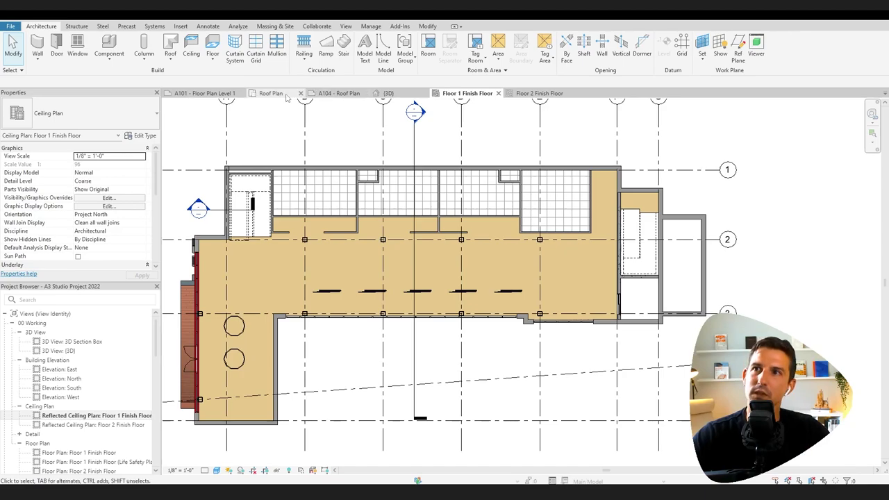
pyautogui.click(207, 27)
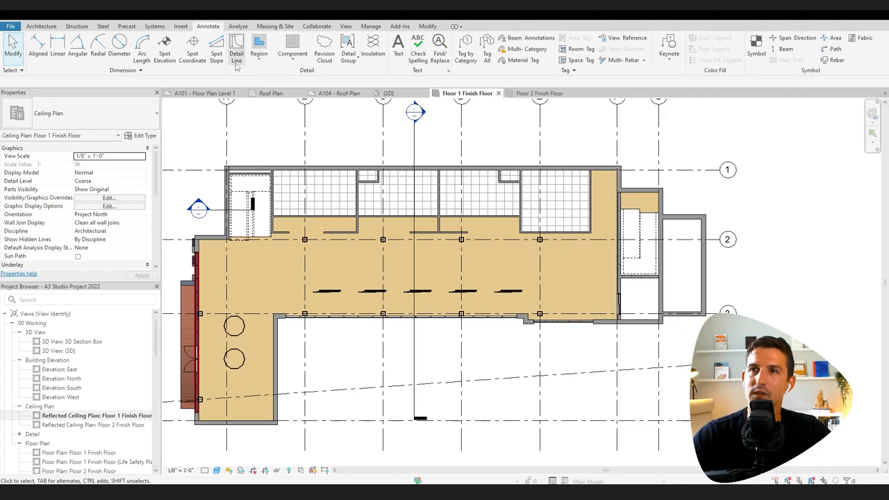
pyautogui.click(236, 61)
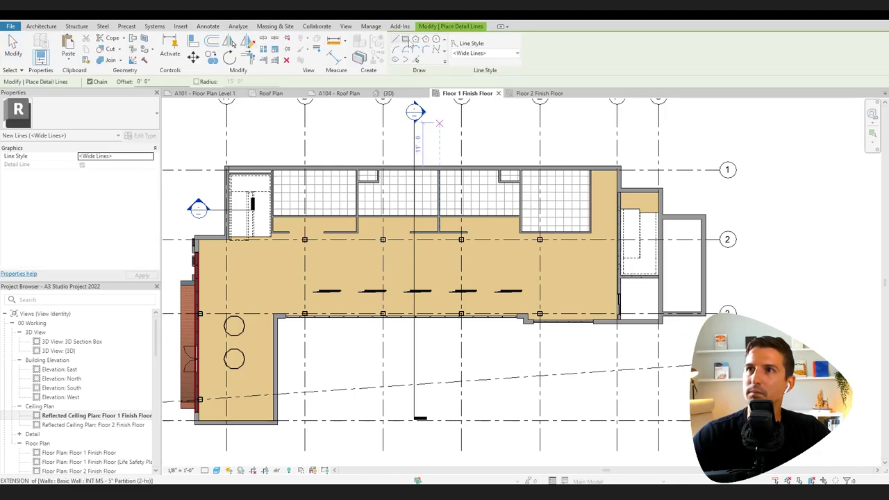
pyautogui.scroll(3, 248, 297)
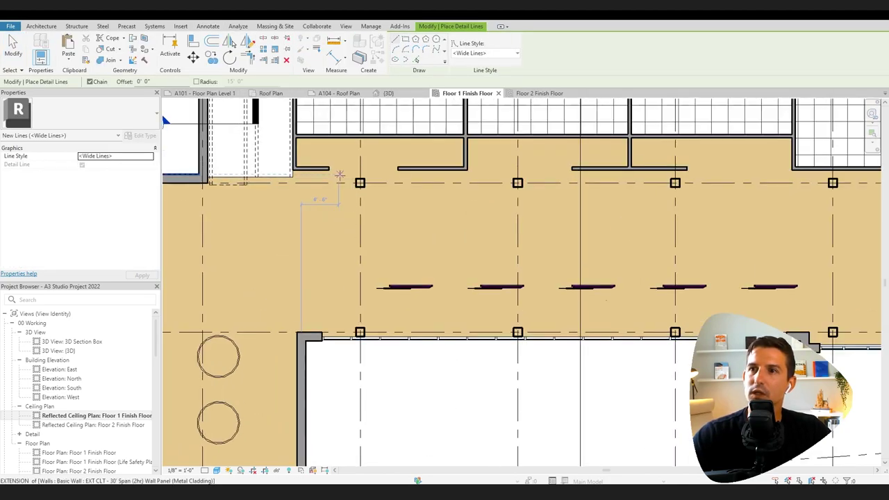
pyautogui.click(299, 181)
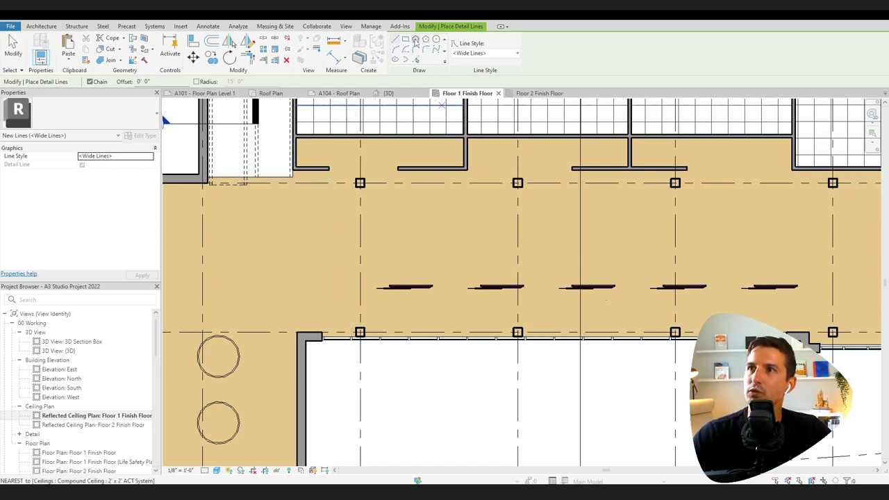
pyautogui.click(405, 39)
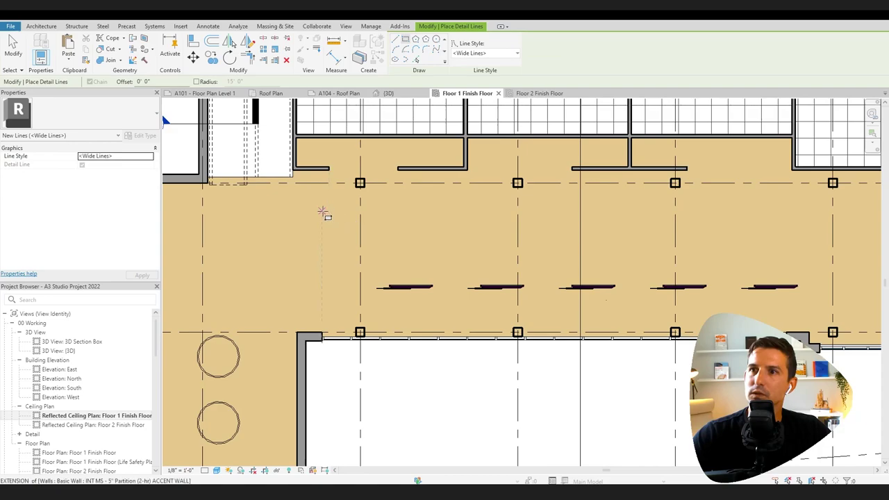
pyautogui.click(323, 186)
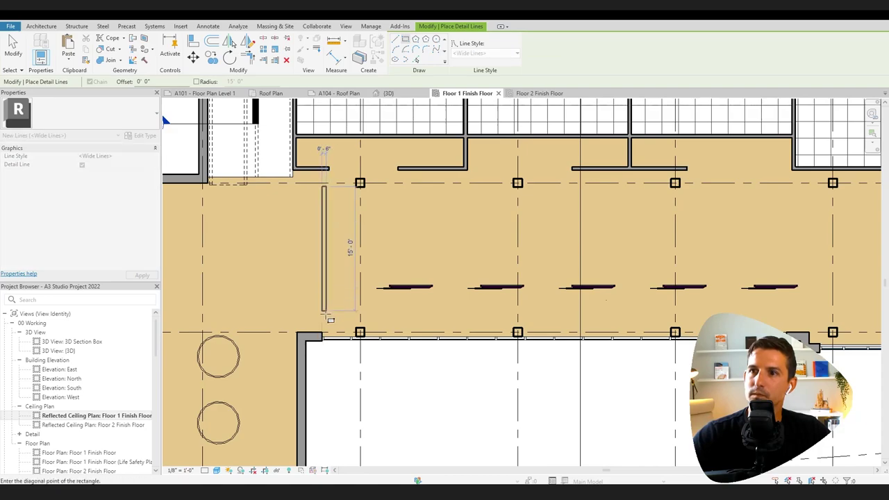
pyautogui.click(326, 314)
pyautogui.press('Escape')
pyautogui.press('Escape')
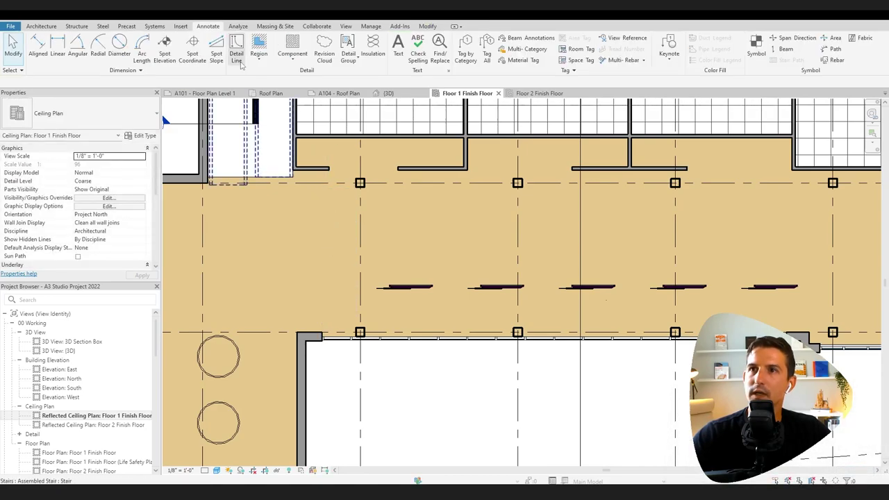
# Create a narrow vertical Solid White filled region of about 8.5 SF just west of grid B, between grids 2 and 3.
pyautogui.click(258, 58)
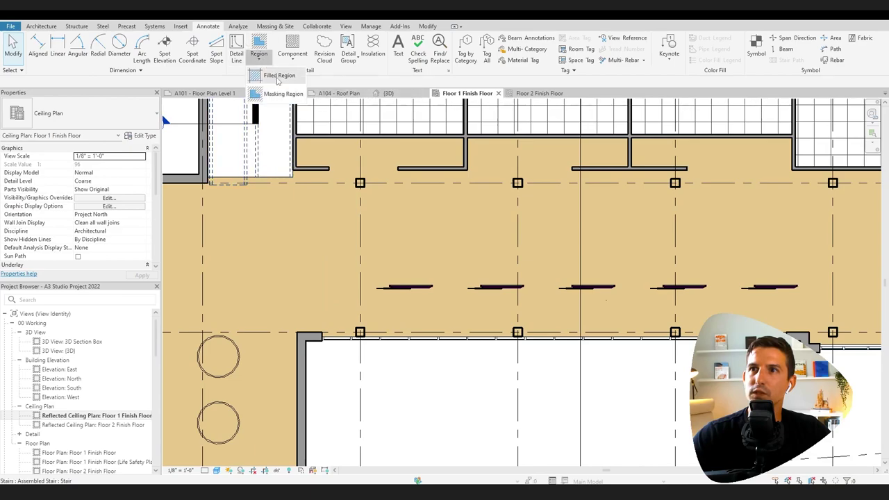
pyautogui.click(276, 77)
pyautogui.scroll(-1, 333, 221)
pyautogui.click(332, 221)
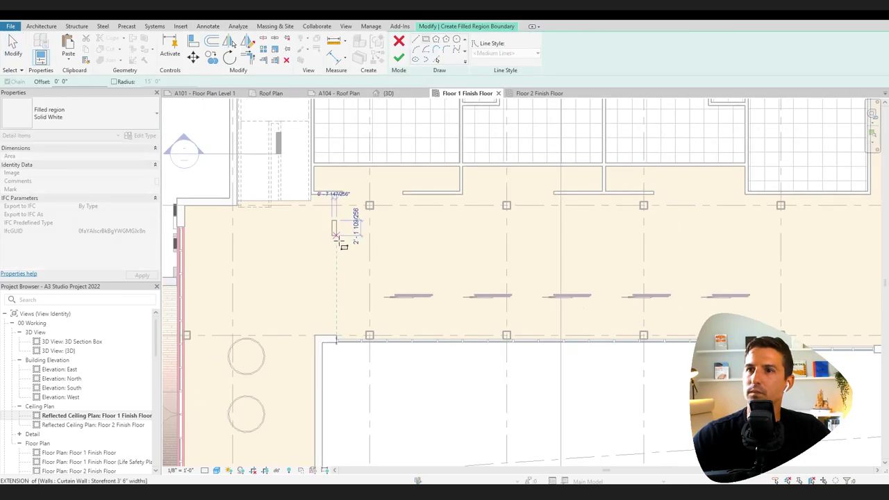
pyautogui.click(336, 317)
pyautogui.scroll(3, 335, 316)
pyautogui.press('Escape')
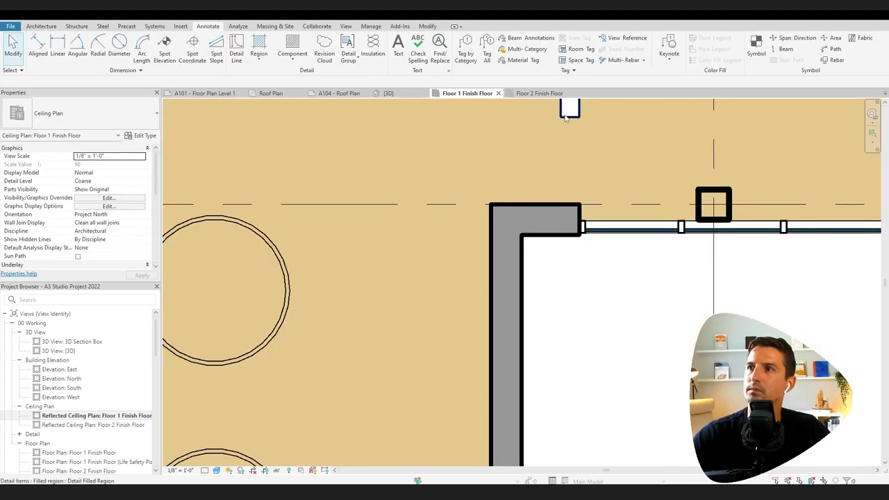
# Create a ring-shaped Solid White filled region from the circular suspended fixture's edges and copy it onto the second circular fixture.
pyautogui.click(566, 113)
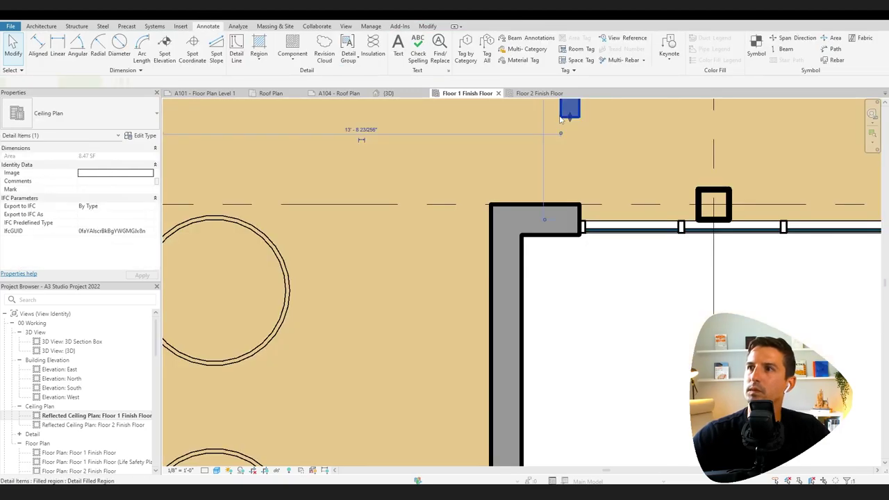
pyautogui.rightClick(560, 116)
pyautogui.click(595, 186)
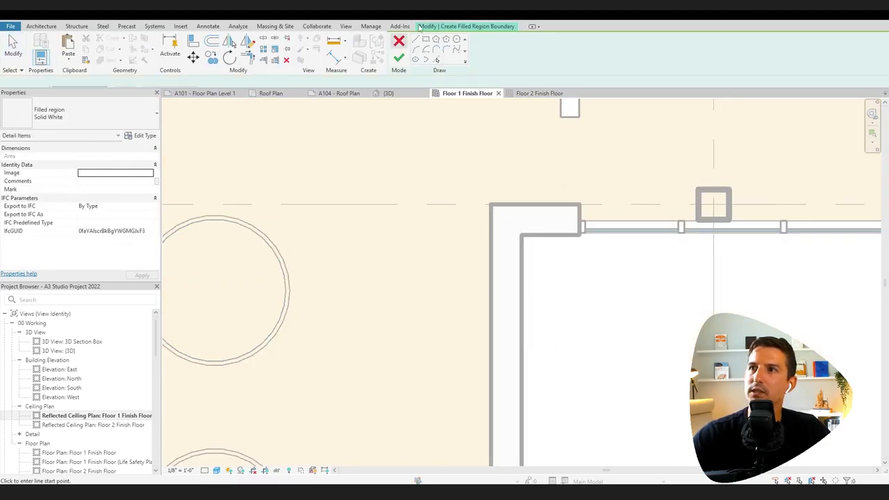
pyautogui.click(438, 60)
pyautogui.click(236, 361)
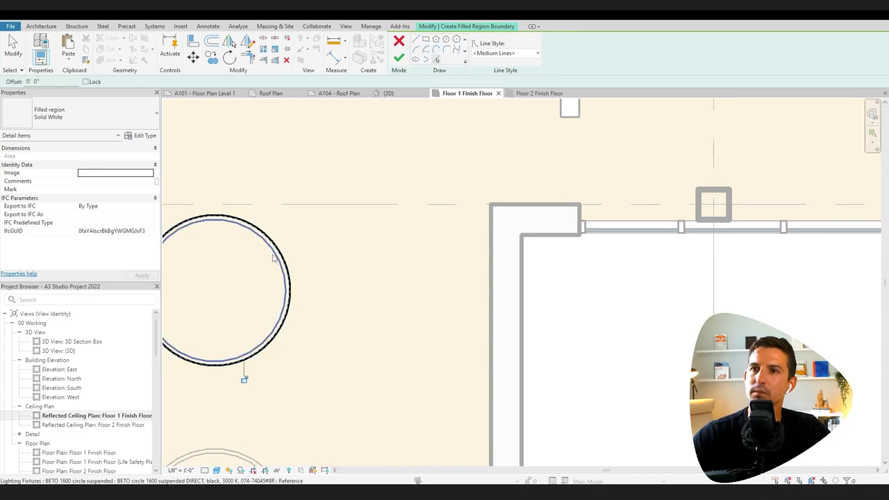
pyautogui.scroll(-3, 416, 278)
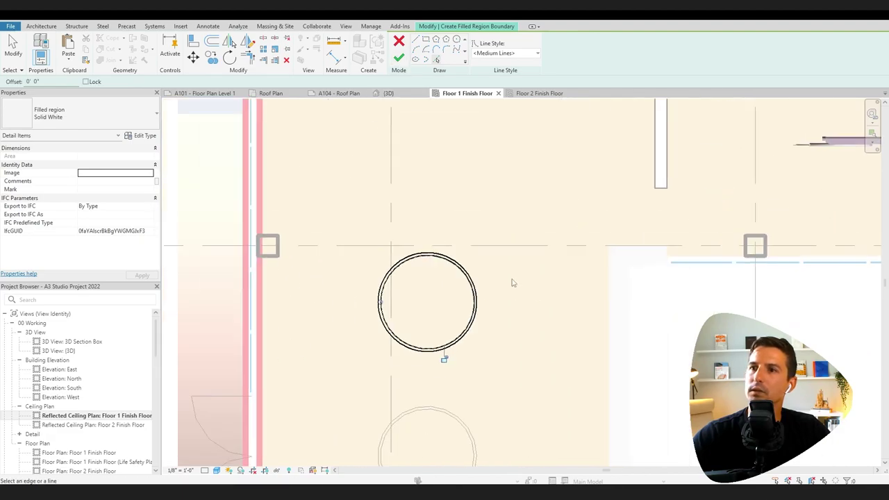
pyautogui.click(399, 59)
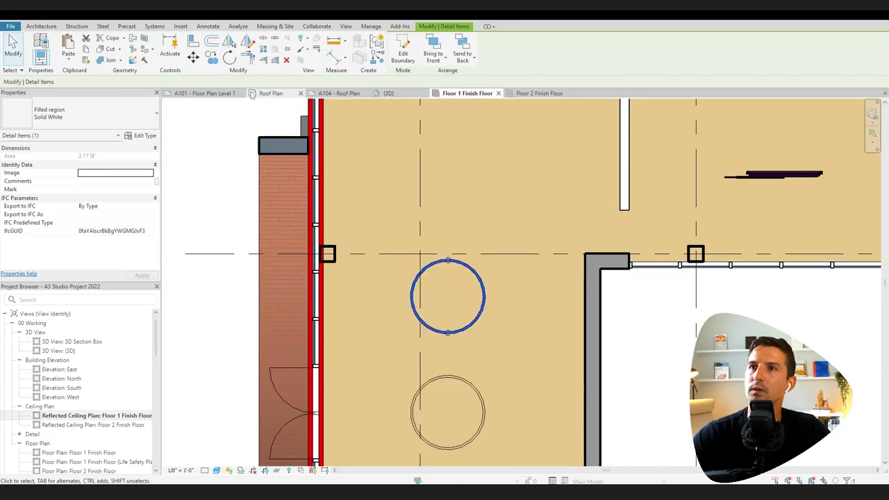
pyautogui.click(212, 58)
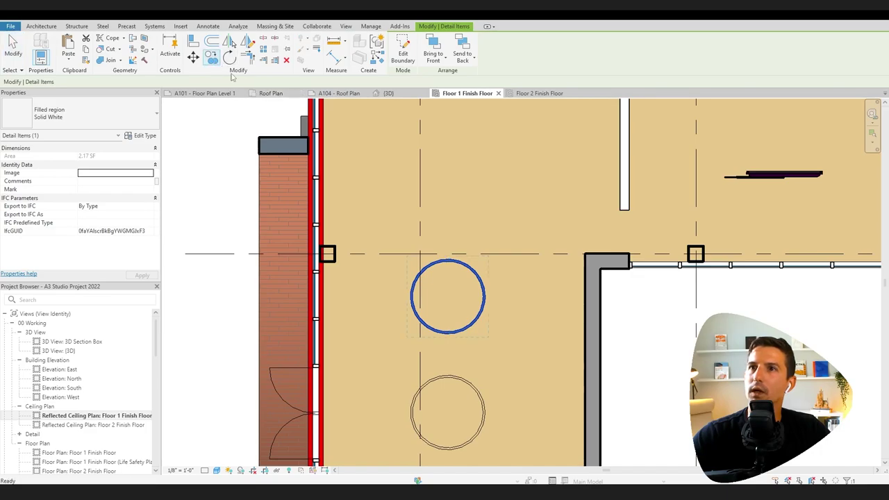
pyautogui.click(448, 296)
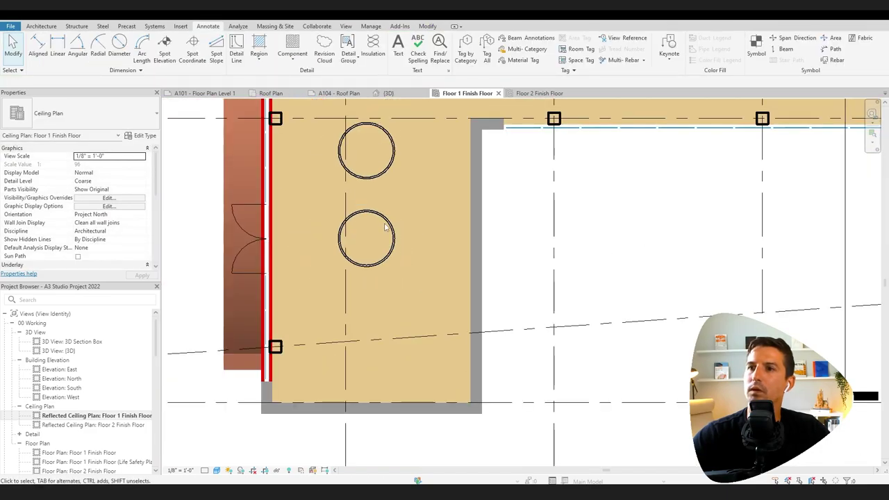
# Copy the narrow vertical Solid White filled region eastward four times between grids 2 and 3.
pyautogui.scroll(-1, 424, 217)
pyautogui.moveTo(424, 218); pyautogui.dragTo(348, 298, button='middle')
pyautogui.moveTo(464, 203); pyautogui.dragTo(378, 286, button='middle')
pyautogui.click(320, 224)
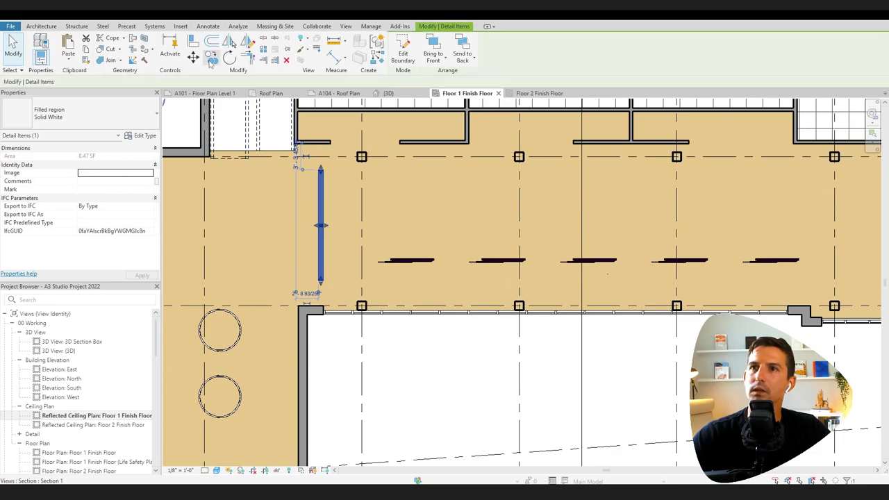
pyautogui.press('c')
pyautogui.press('c')
pyautogui.scroll(-1, 310, 234)
pyautogui.click(320, 232)
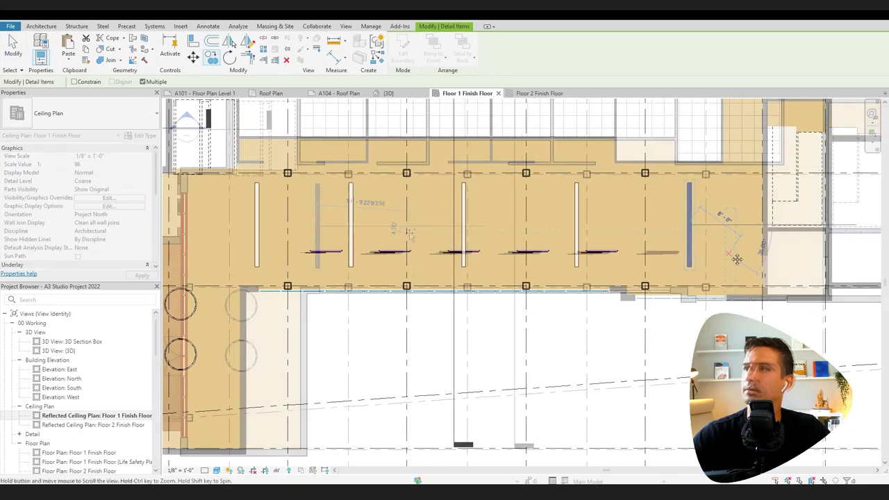
pyautogui.press('Escape')
pyautogui.press('Escape')
pyautogui.scroll(-3, 731, 254)
pyautogui.scroll(4, 611, 242)
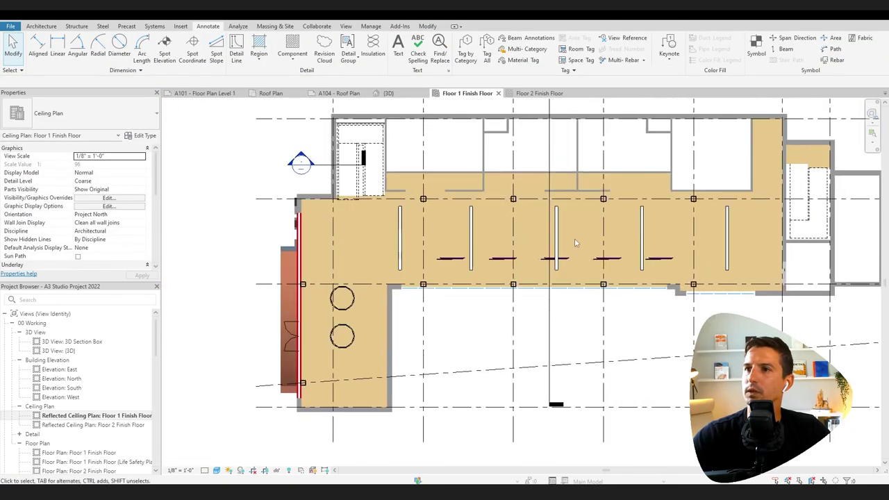
# Start placing a model component in the Floor 1 reflected ceiling plan.
pyautogui.scroll(5, 527, 159)
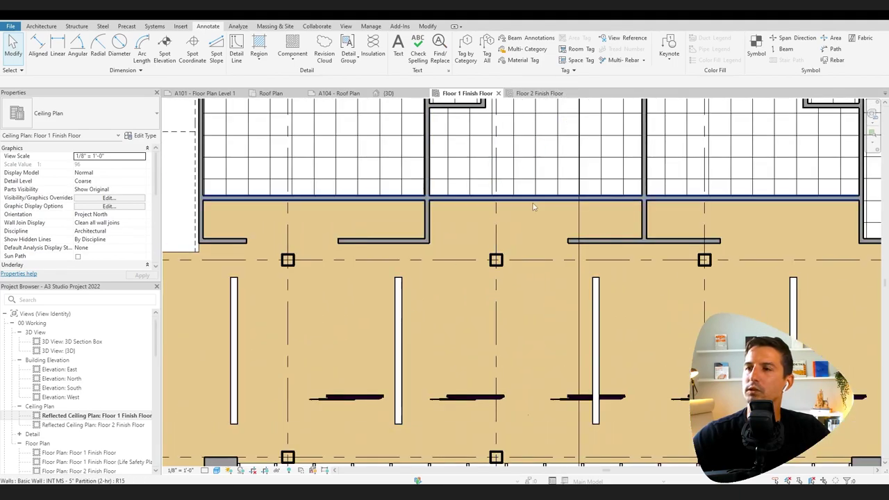
pyautogui.scroll(-3, 403, 316)
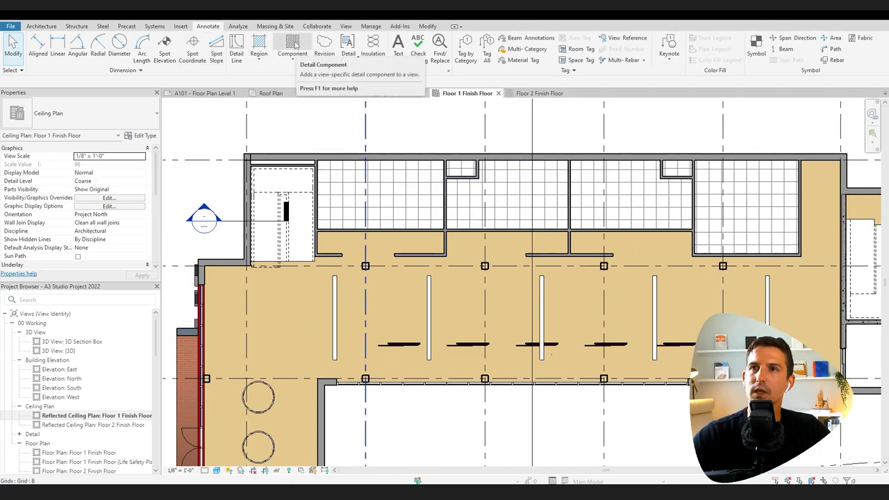
pyautogui.click(41, 26)
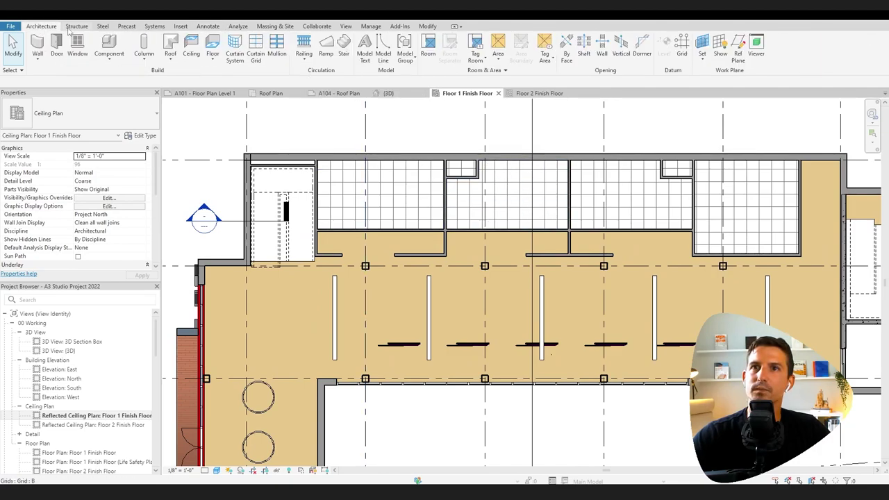
pyautogui.click(109, 45)
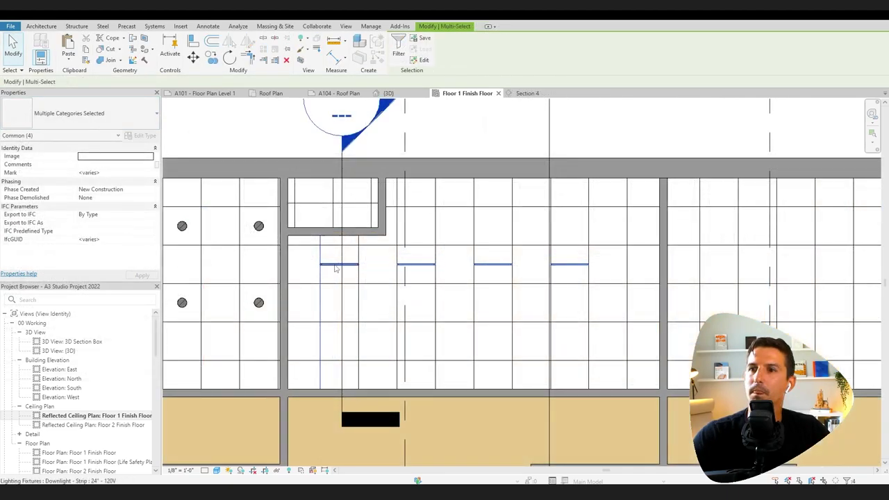
# Copy the row of four 24" Downlight - Strip fixtures 2'-0" south within the same ACT ceiling room.
pyautogui.press('Escape')
pyautogui.click(336, 268)
pyautogui.keyDown('ctrl'); pyautogui.click(416, 265); pyautogui.keyUp('ctrl')
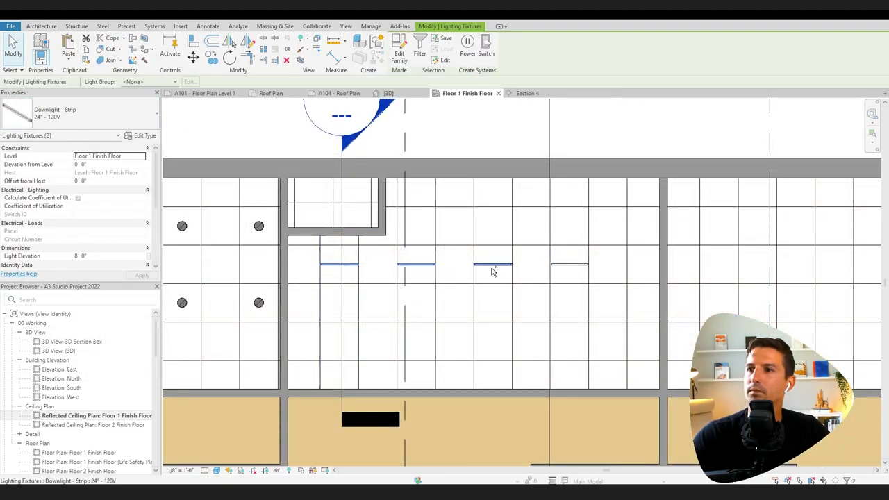
pyautogui.keyDown('ctrl'); pyautogui.click(563, 268); pyautogui.keyUp('ctrl')
pyautogui.press('m')
pyautogui.press('v')
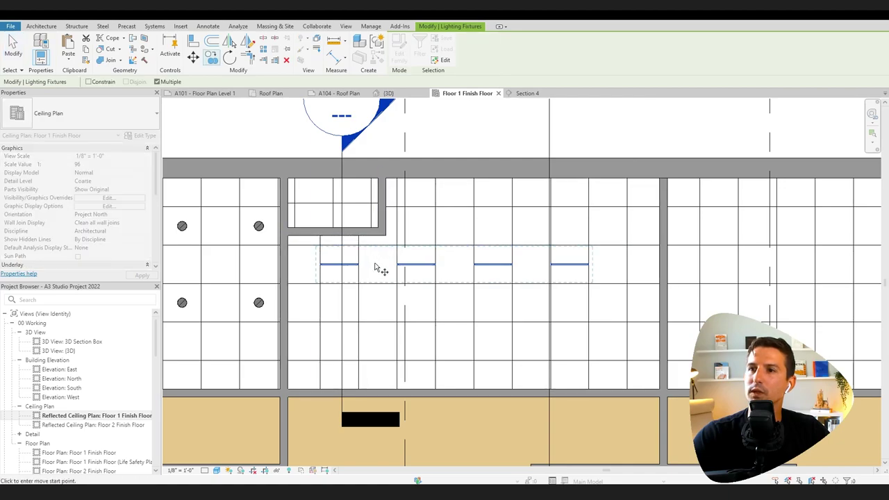
pyautogui.click(375, 267)
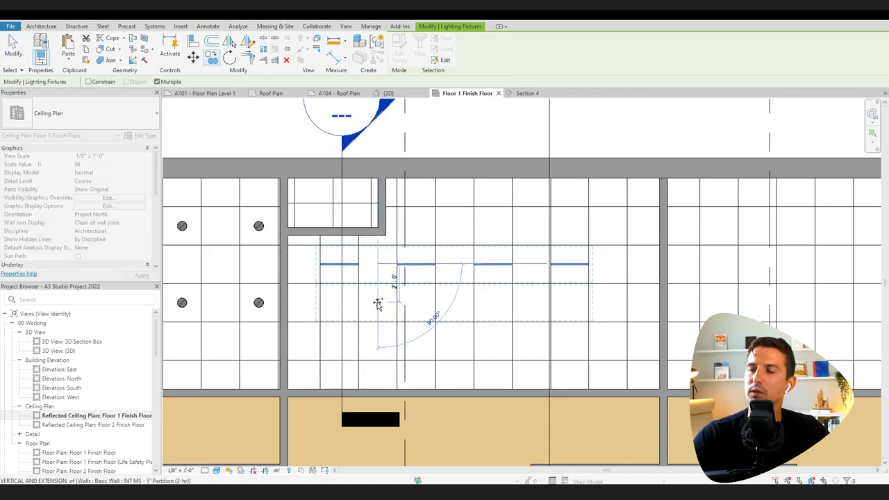
pyautogui.click(377, 304)
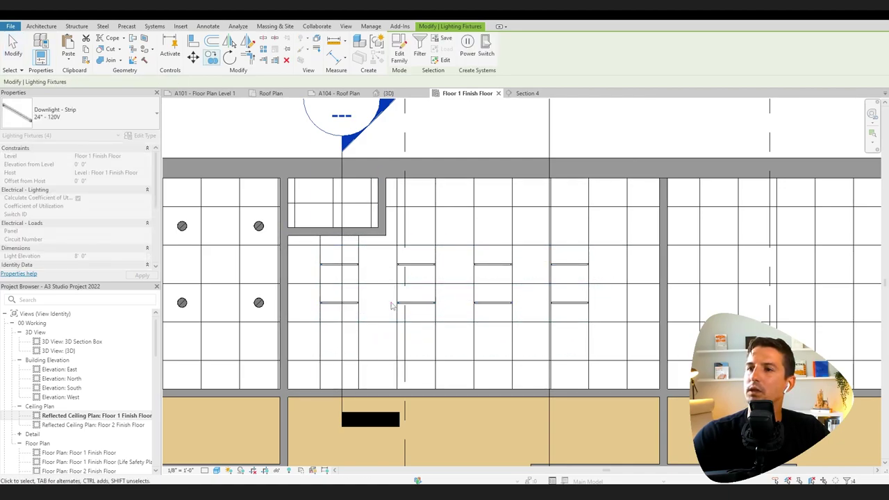
pyautogui.press('Escape')
# Set the ceiling plan's underlay base level to Floor 1 Finish Floor and apply it.
pyautogui.scroll(-4, 106, 243)
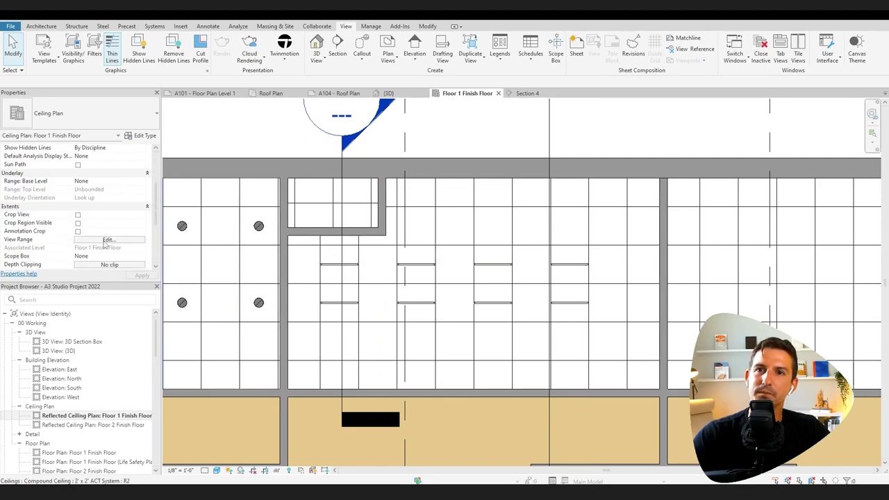
pyautogui.scroll(-3, 106, 227)
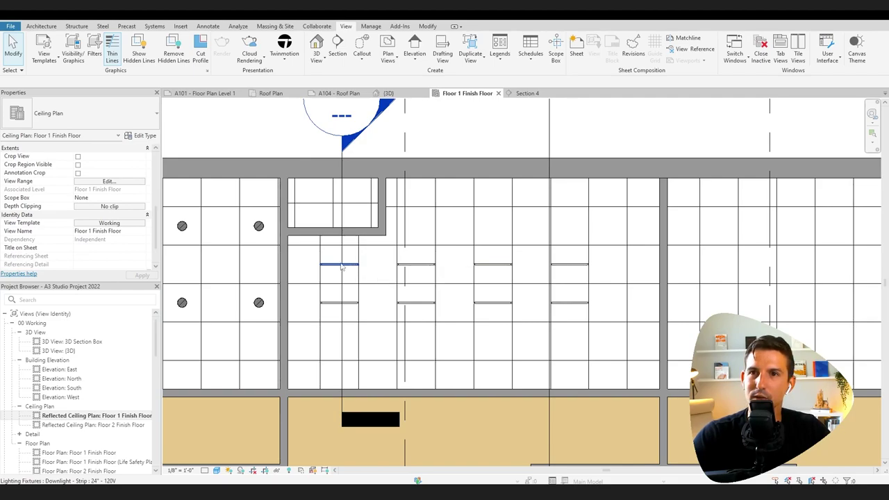
pyautogui.scroll(-1, 52, 195)
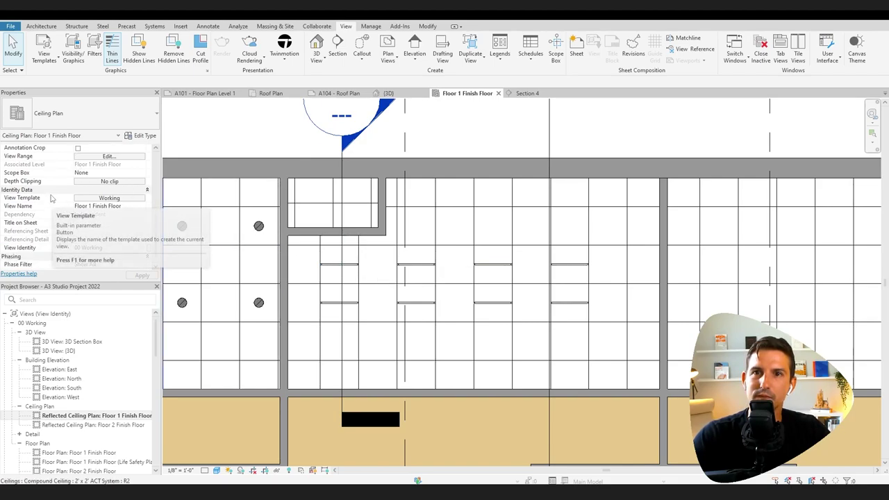
pyautogui.scroll(-1, 55, 209)
pyautogui.scroll(2, 61, 221)
pyautogui.scroll(3, 55, 215)
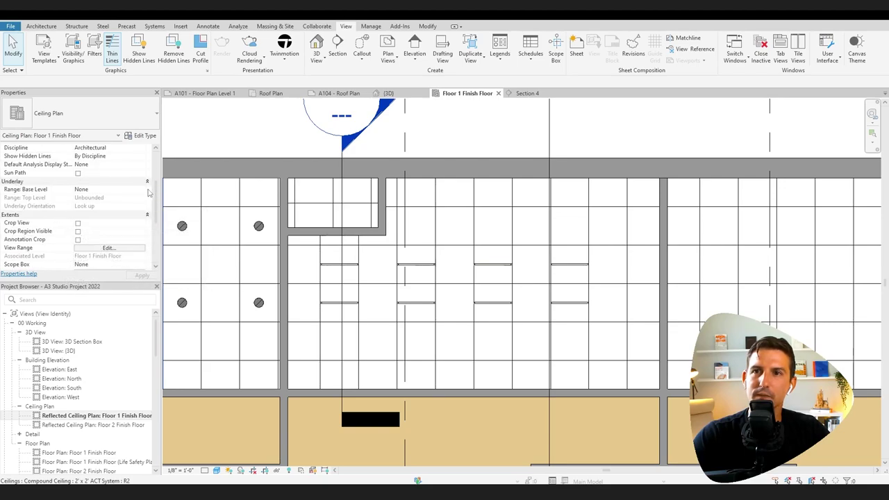
pyautogui.click(143, 190)
pyautogui.click(113, 211)
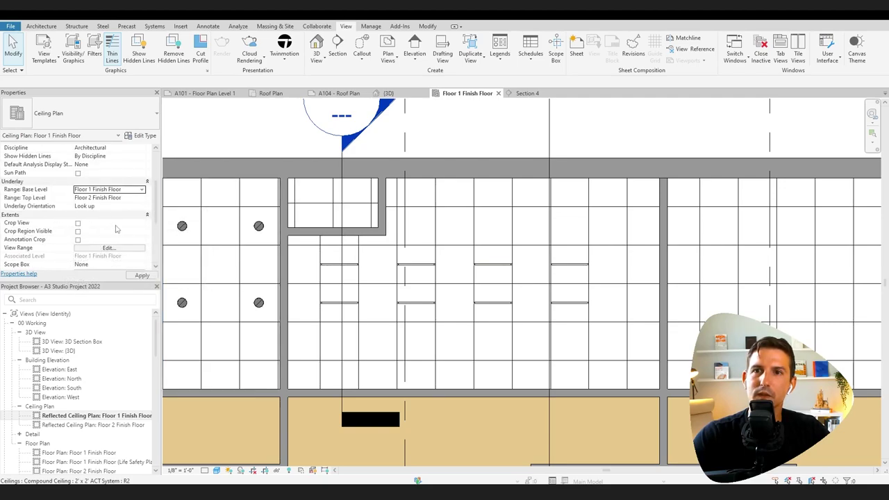
pyautogui.click(132, 277)
# Measure the recessed can downlight's offset from the adjacent ceiling tile line and set that distance to 1'.
pyautogui.scroll(2, 478, 299)
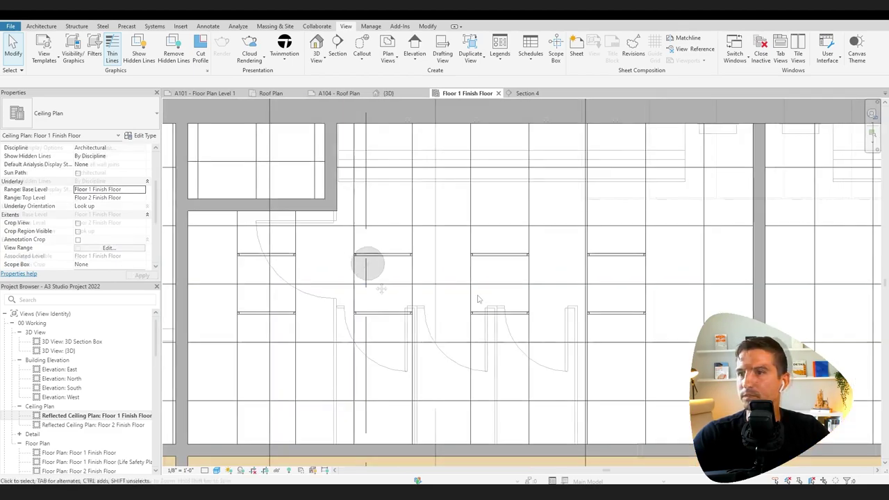
pyautogui.scroll(1, 478, 295)
pyautogui.click(326, 269)
pyautogui.scroll(1, 385, 268)
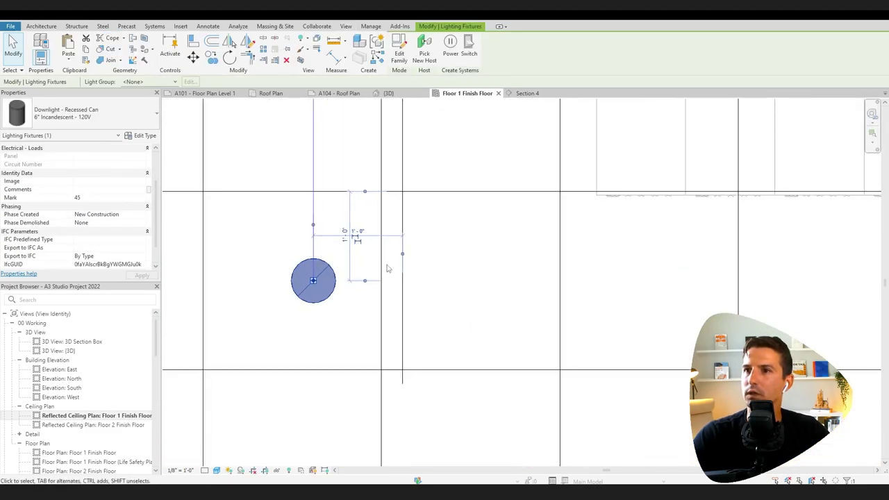
pyautogui.moveTo(404, 257); pyautogui.dragTo(382, 256)
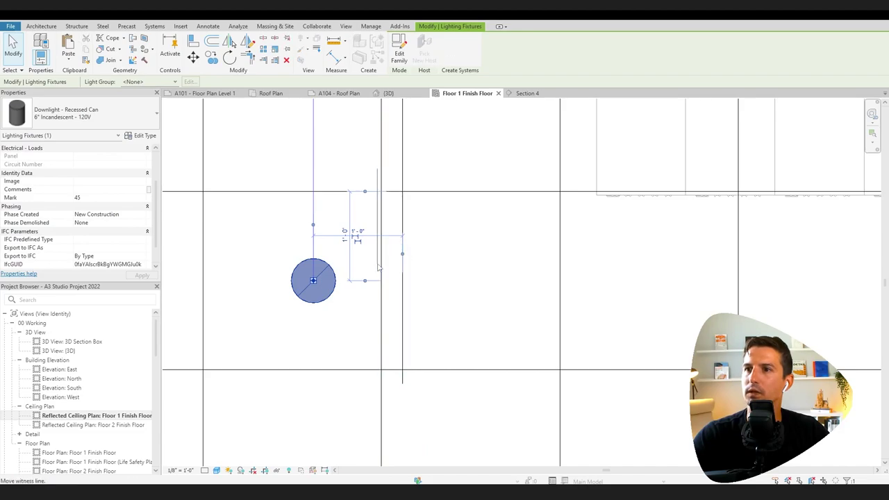
pyautogui.scroll(3, 348, 235)
pyautogui.scroll(3, 348, 236)
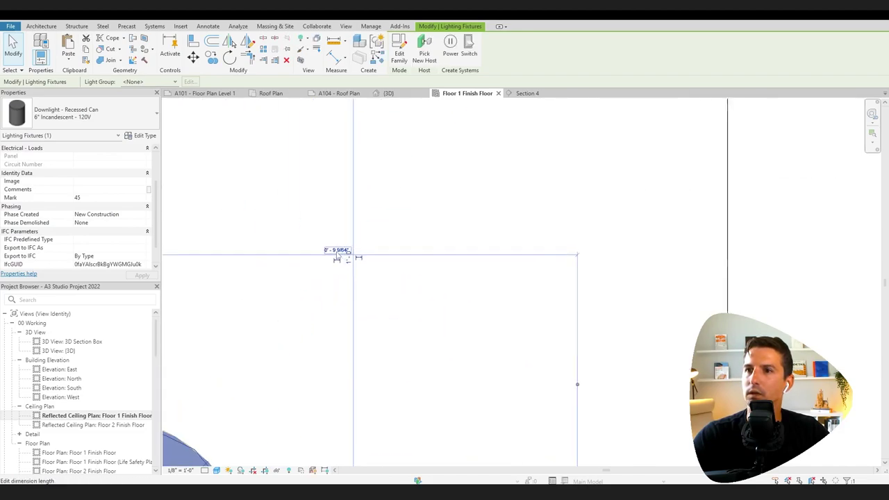
pyautogui.click(342, 255)
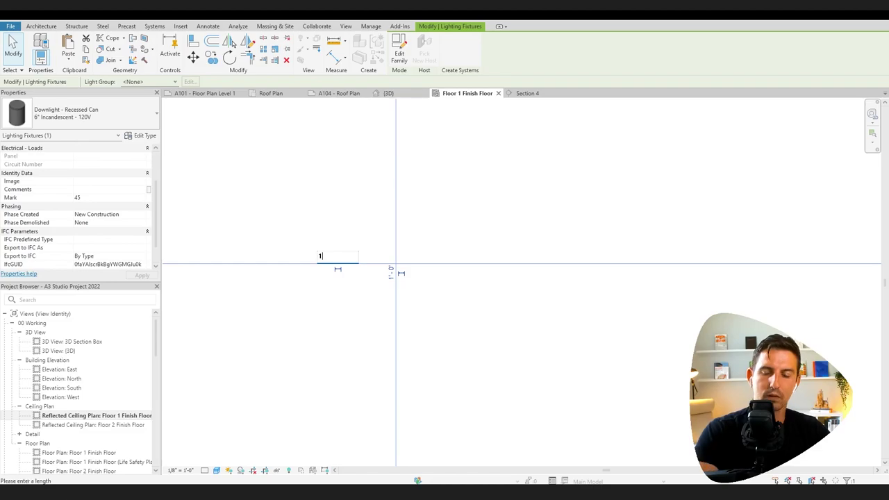
pyautogui.write('1')
pyautogui.press('Return')
pyautogui.press('Escape')
pyautogui.scroll(-5, 378, 264)
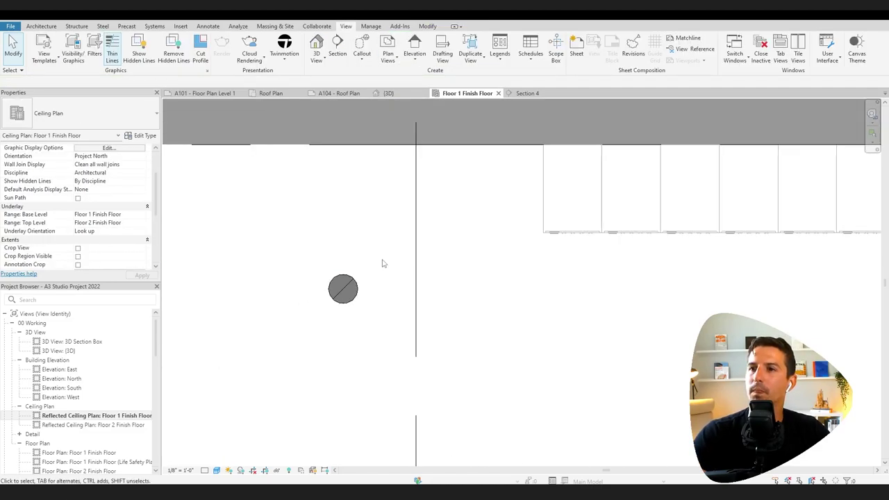
pyautogui.scroll(-3, 382, 263)
pyautogui.moveTo(401, 294); pyautogui.dragTo(373, 278, button='middle')
pyautogui.click(342, 264)
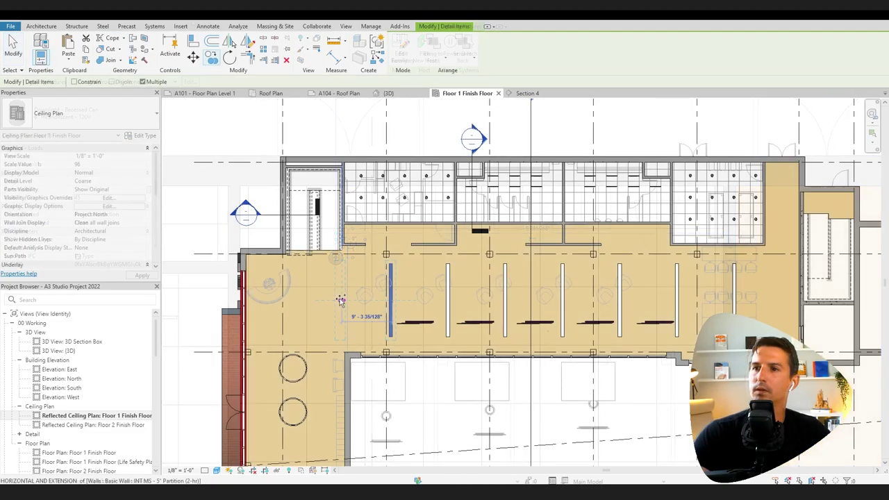
pyautogui.scroll(3, 340, 300)
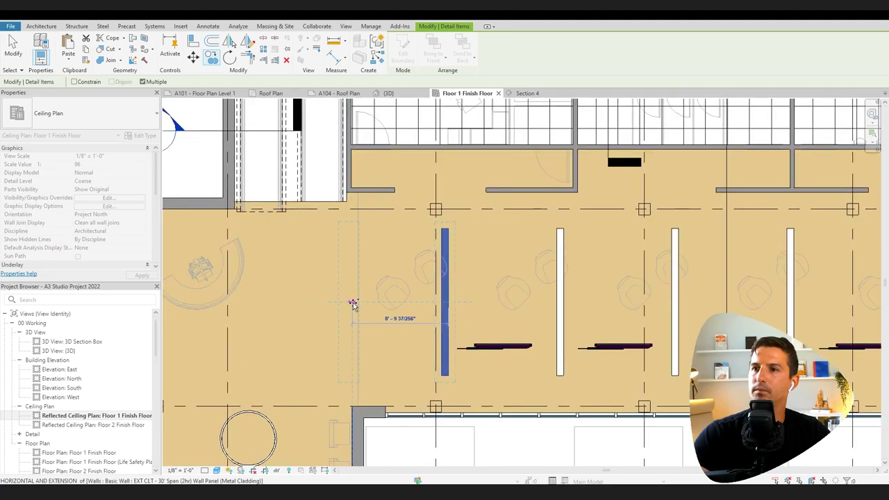
pyautogui.scroll(-5, 353, 303)
pyautogui.press('Escape')
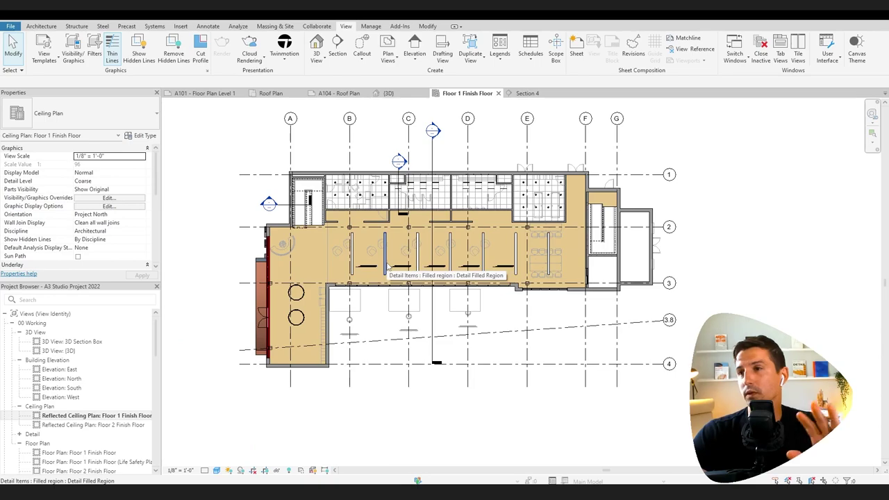
# Set the Floor 1 reflected ceiling plan's underlay base level to None.
pyautogui.scroll(5, 383, 271)
pyautogui.scroll(1, 503, 264)
pyautogui.scroll(-3, 510, 261)
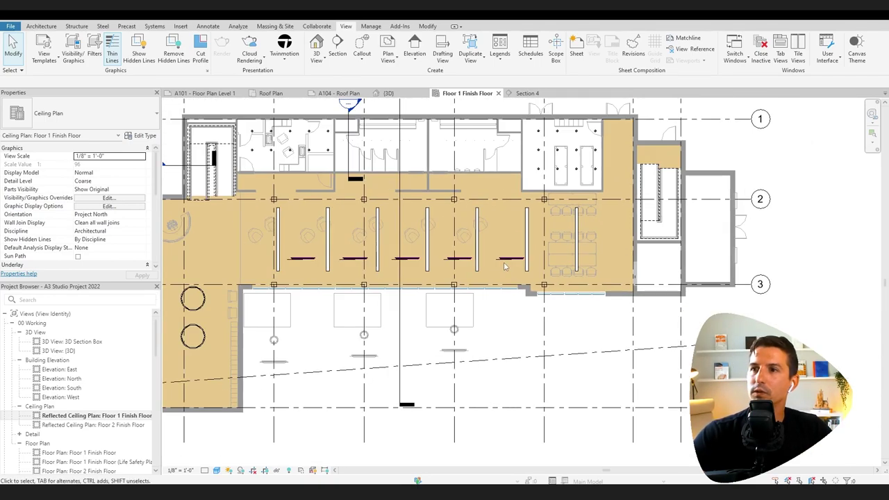
pyautogui.moveTo(359, 257); pyautogui.dragTo(441, 268, button='middle')
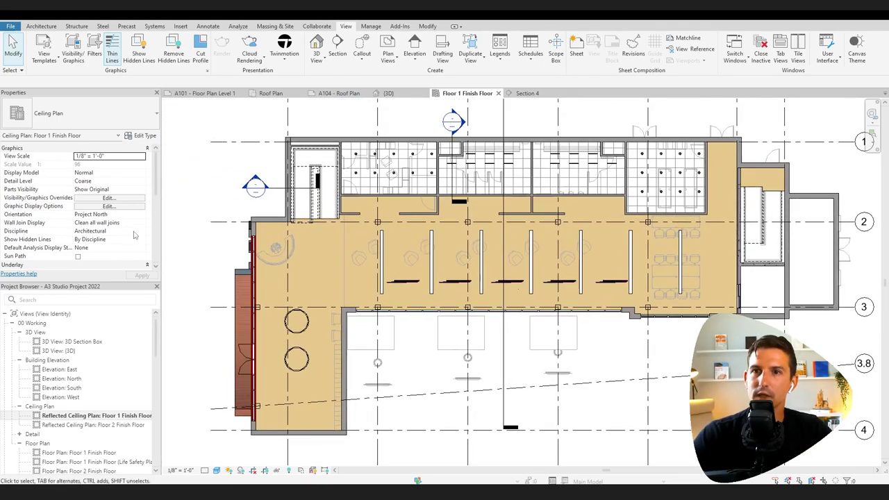
pyautogui.scroll(-4, 101, 243)
pyautogui.scroll(1, 101, 243)
pyautogui.click(109, 205)
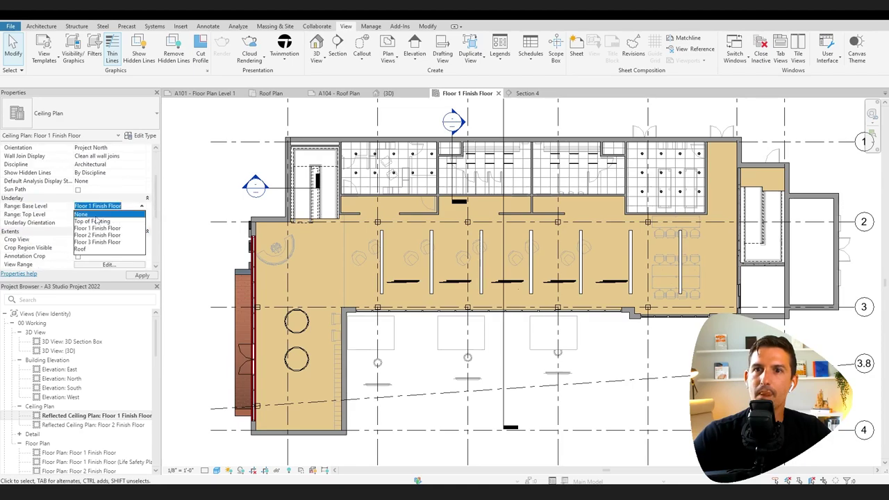
pyautogui.click(99, 214)
# Hide the five Group 2 model groups between the long strip lights as elements in the ceiling plan.
pyautogui.moveTo(474, 260); pyautogui.dragTo(462, 260, button='middle')
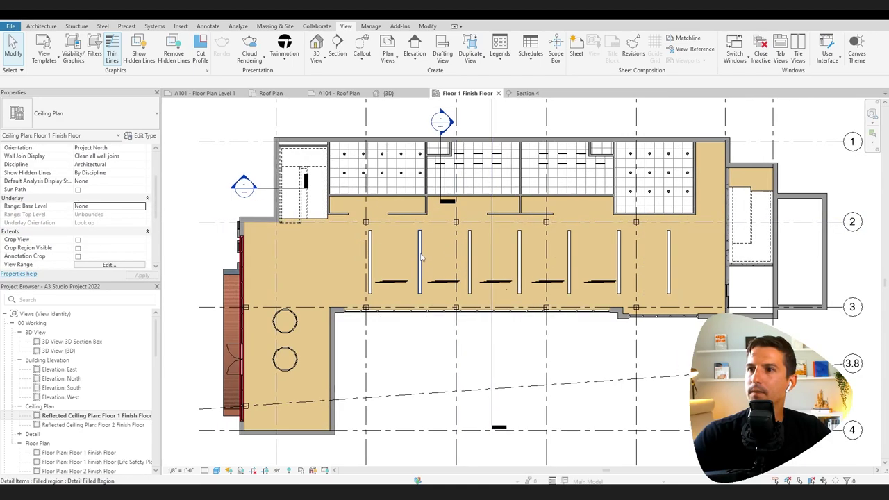
pyautogui.click(399, 287)
pyautogui.keyDown('ctrl'); pyautogui.click(444, 282); pyautogui.keyUp('ctrl')
pyautogui.keyDown('ctrl'); pyautogui.click(496, 282); pyautogui.keyUp('ctrl')
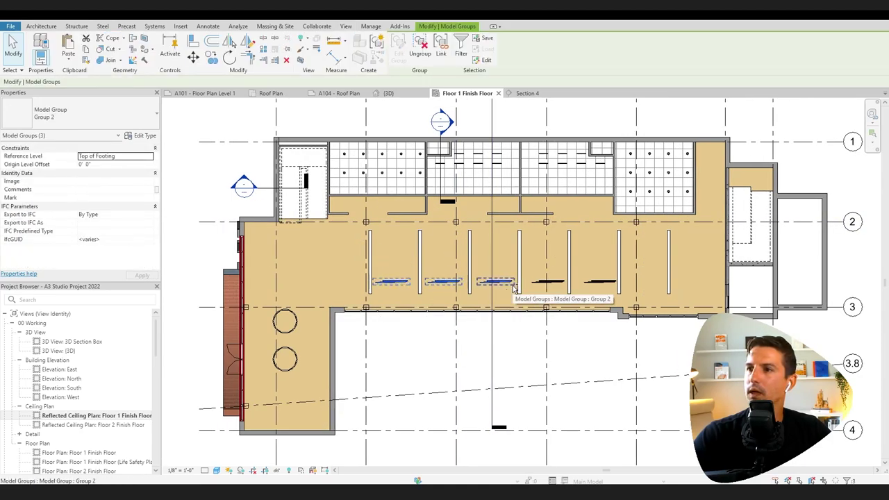
pyautogui.keyDown('ctrl'); pyautogui.click(560, 283); pyautogui.keyUp('ctrl')
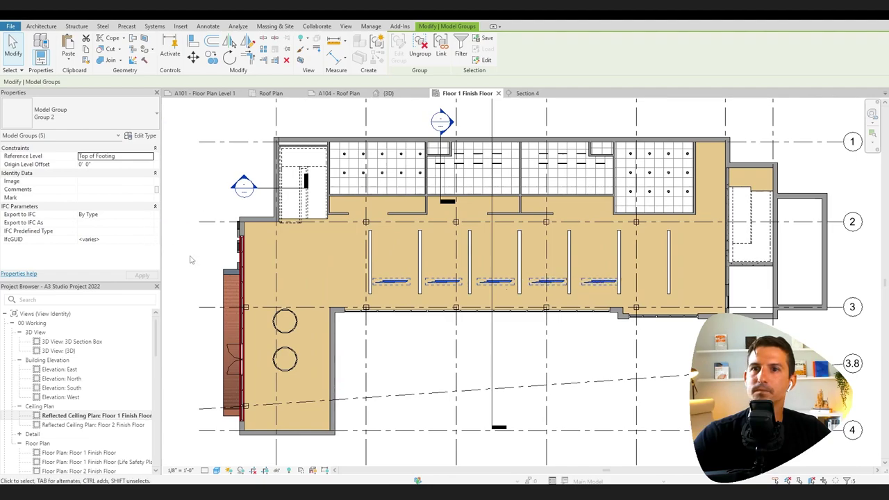
pyautogui.rightClick(398, 277)
pyautogui.moveTo(471, 84)
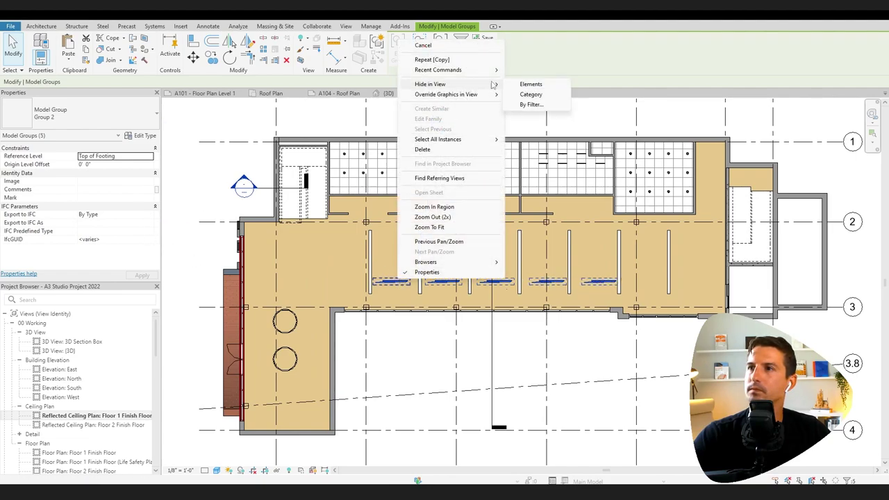
pyautogui.click(530, 84)
pyautogui.moveTo(411, 297); pyautogui.dragTo(394, 294, button='middle')
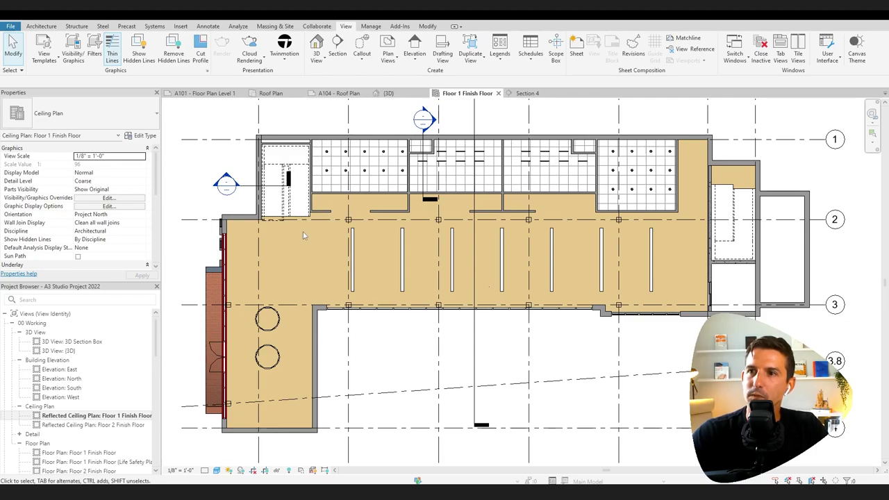
# Activate the Floor 1 ceiling plan viewport on sheet A105 - Floor 1 Ceiling Plan for editing.
pyautogui.scroll(-2, 329, 274)
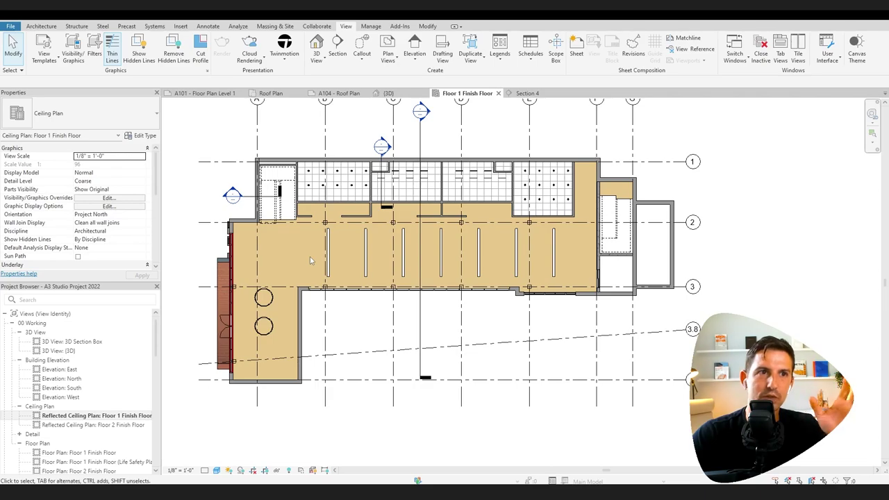
pyautogui.scroll(-1, 311, 261)
pyautogui.scroll(-5, 109, 351)
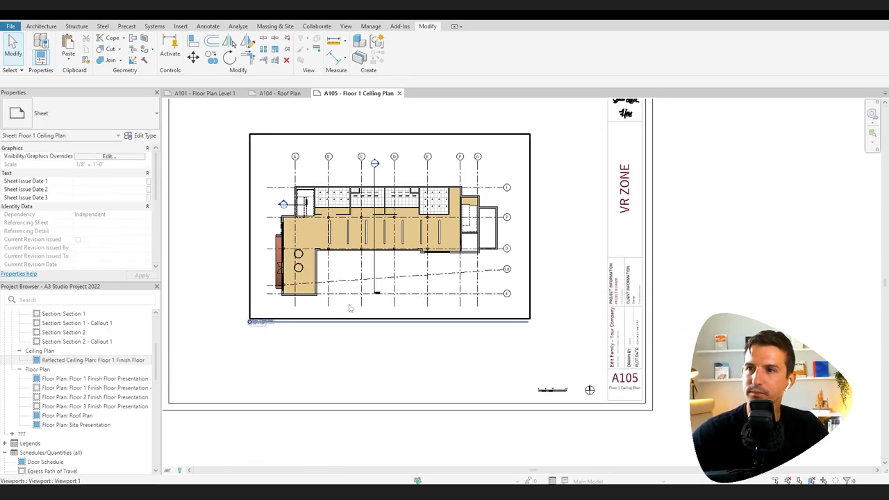
pyautogui.scroll(3, 274, 313)
pyautogui.doubleClick(269, 312)
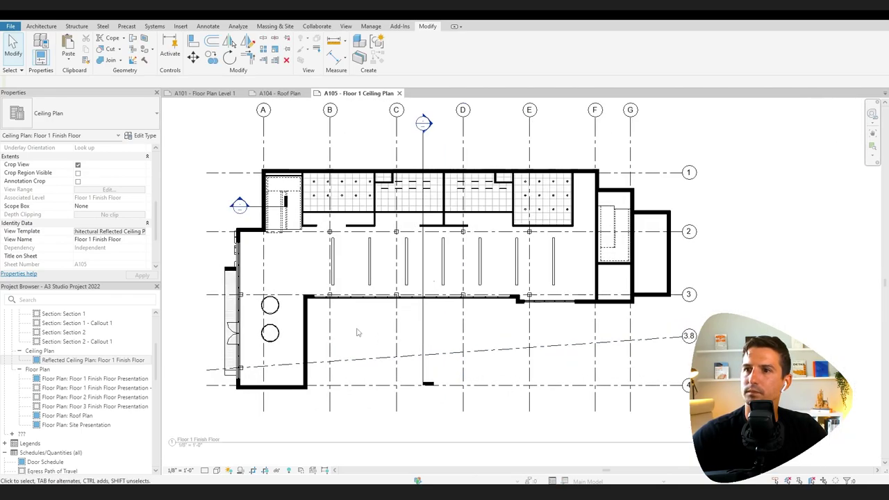
# Add a "Strip Lights" text note with a curved leader to the westernmost long strip light.
pyautogui.scroll(3, 311, 313)
pyautogui.click(41, 26)
pyautogui.click(208, 25)
pyautogui.click(368, 45)
pyautogui.moveTo(417, 217); pyautogui.dragTo(353, 201, button='middle')
pyautogui.click(325, 203)
pyautogui.click(346, 184)
pyautogui.write('L')
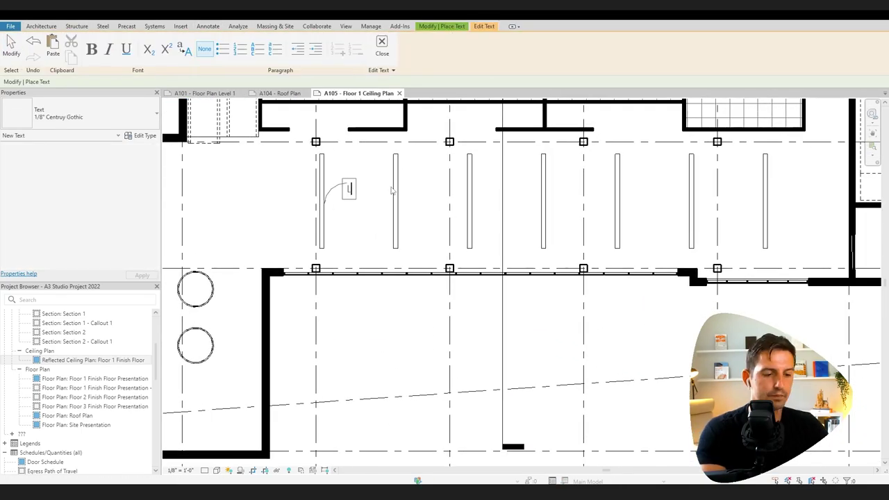
pyautogui.write('inear')
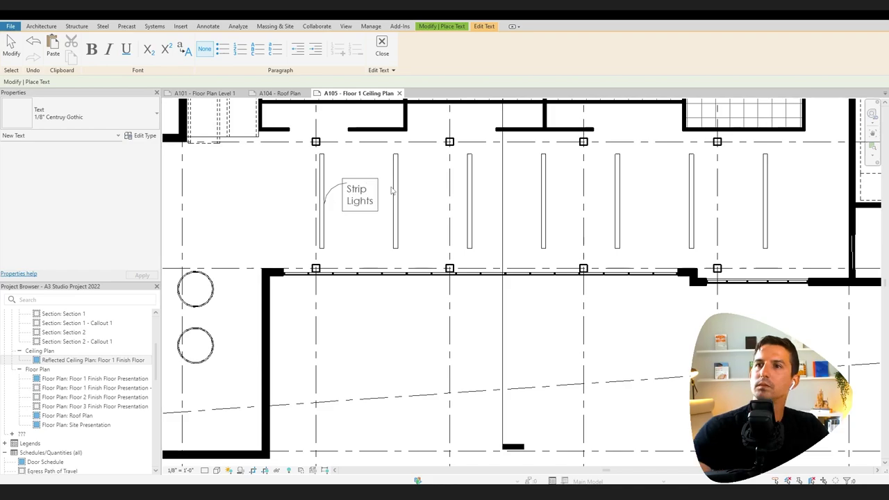
pyautogui.click(392, 191)
pyautogui.scroll(5, 340, 195)
pyautogui.press('Escape')
# Add a "Chandelier Lights" text note with a curved leader to the upper circular fixture.
pyautogui.scroll(-6, 488, 210)
pyautogui.moveTo(393, 216); pyautogui.dragTo(353, 304, button='middle')
pyautogui.scroll(2, 482, 292)
pyautogui.moveTo(483, 291); pyautogui.dragTo(595, 186, button='middle')
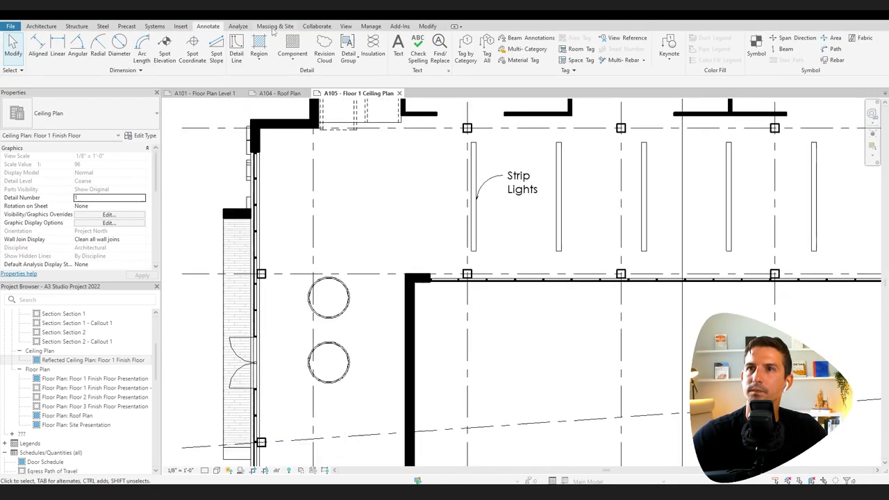
pyautogui.click(398, 45)
pyautogui.click(337, 278)
pyautogui.click(375, 252)
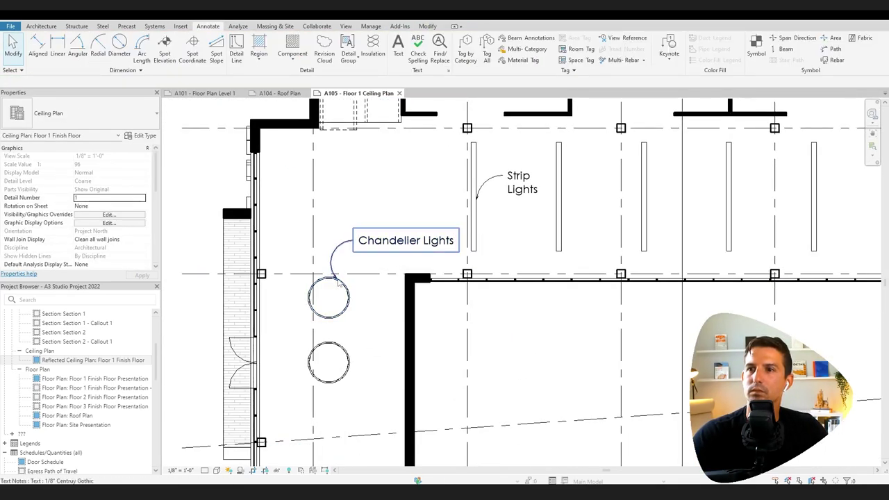
pyautogui.click(338, 297)
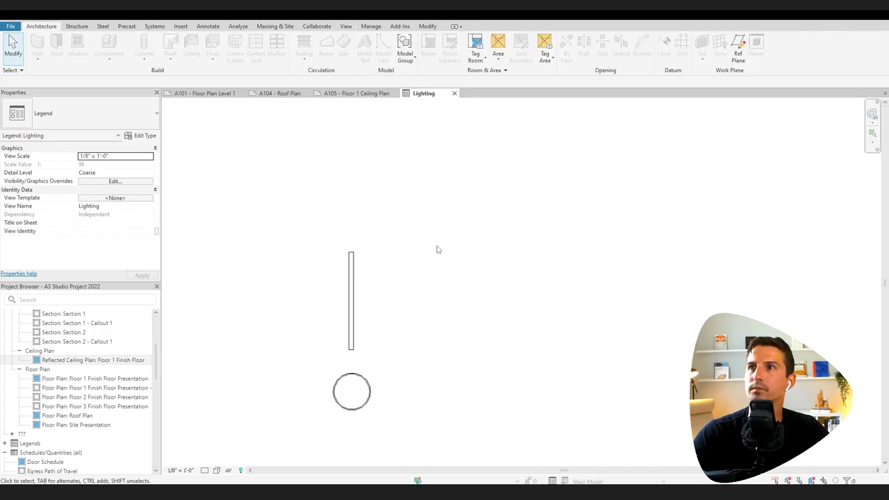
# Add legend components for the 24" strip light and 6" can light above the existing symbols in the Lighting legend.
pyautogui.click(208, 26)
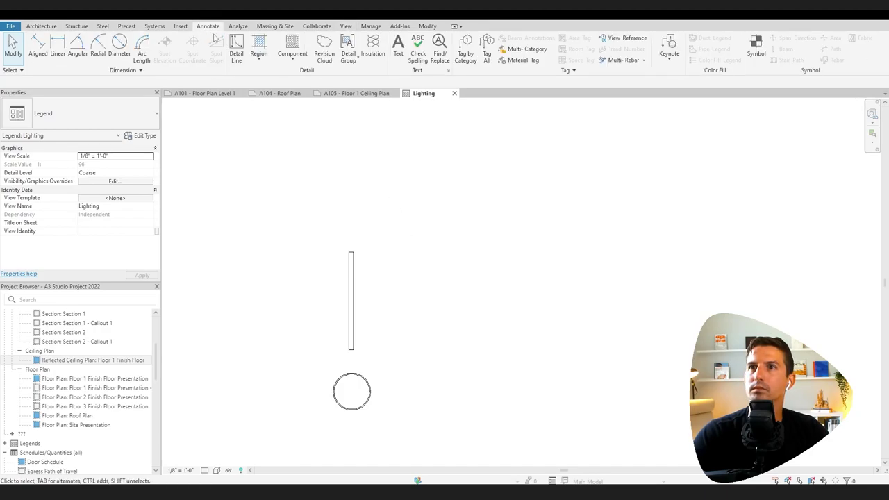
pyautogui.click(292, 53)
pyautogui.click(148, 82)
pyautogui.scroll(-20, 200, 250)
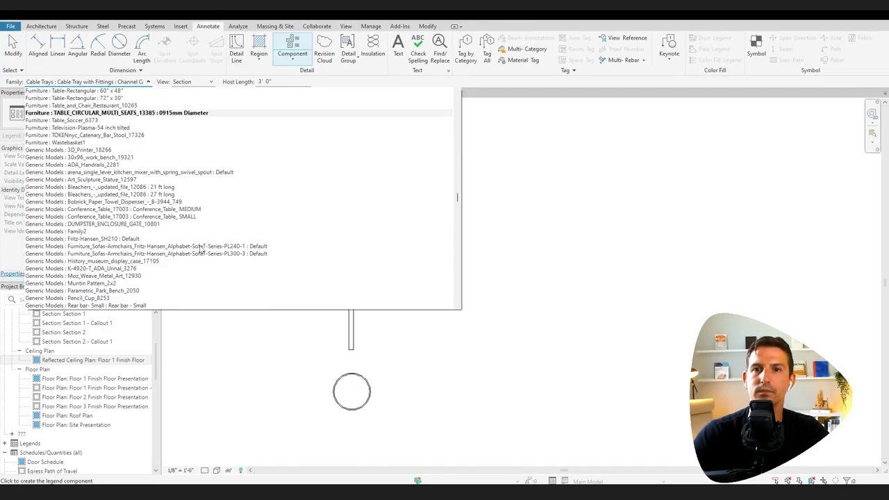
pyautogui.click(200, 238)
pyautogui.scroll(3, 353, 233)
pyautogui.scroll(-4, 292, 229)
pyautogui.scroll(2, 334, 278)
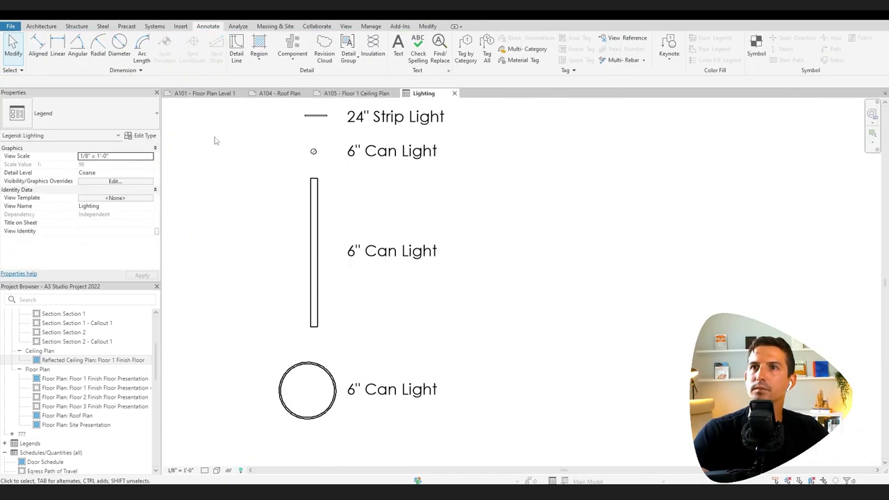
# Change the label beside the circular fixture symbol in the legend to "Chandelier".
pyautogui.click(104, 104)
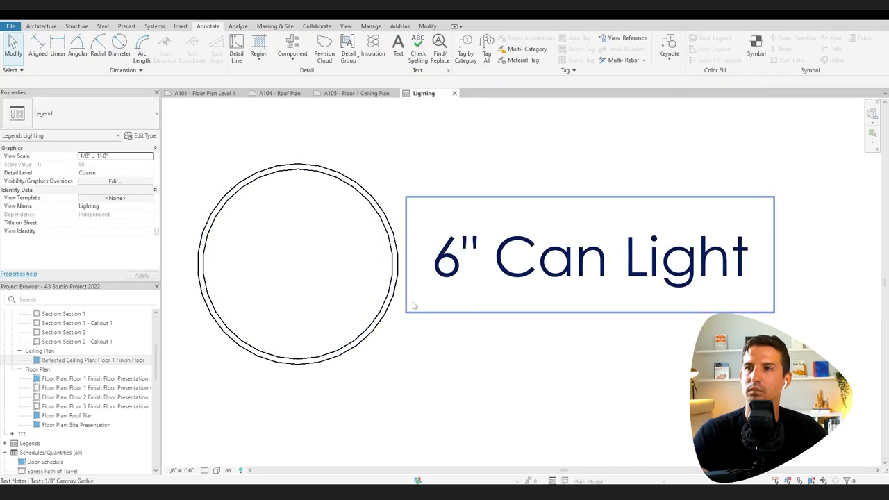
pyautogui.press('Escape')
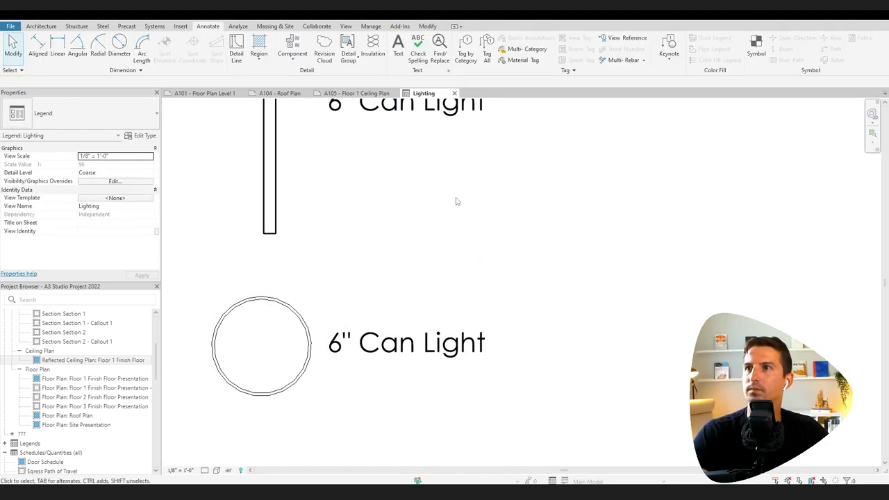
pyautogui.click(522, 48)
pyautogui.click(466, 256)
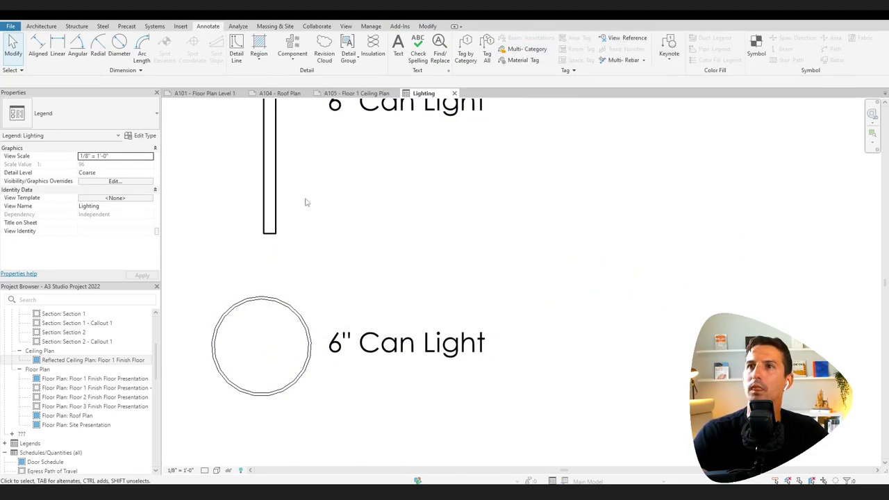
pyautogui.click(368, 345)
# Change the label beside the long rectangular fixture symbol to "13' - 6" Strip Light".
pyautogui.scroll(-2, 384, 241)
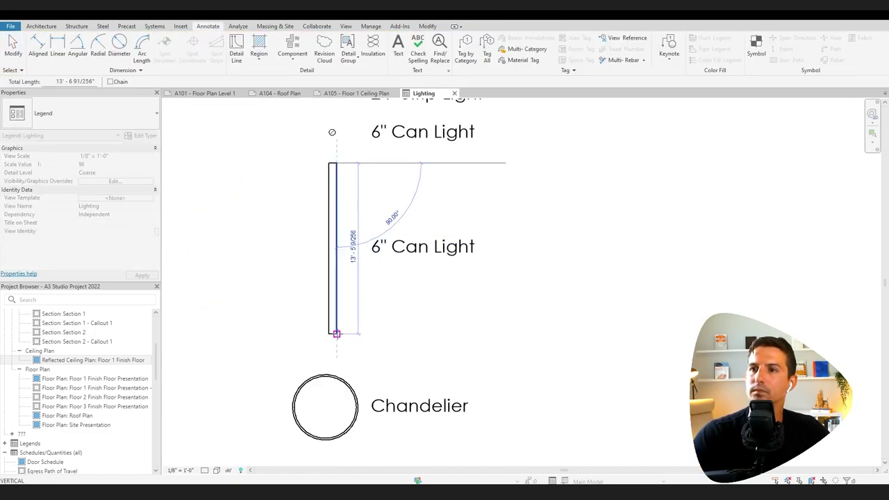
pyautogui.doubleClick(375, 247)
pyautogui.write("13' - ")
pyautogui.write('6')
pyautogui.doubleClick(452, 248)
pyautogui.write('Stri Light')
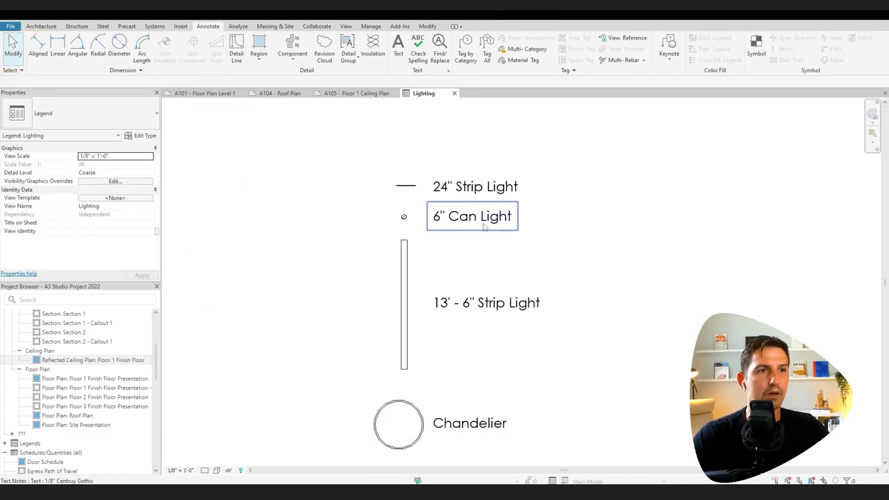
# Place the Lighting legend on sheet A105 between the ceiling plan and the title block, without a viewport label.
pyautogui.doubleClick(38, 443)
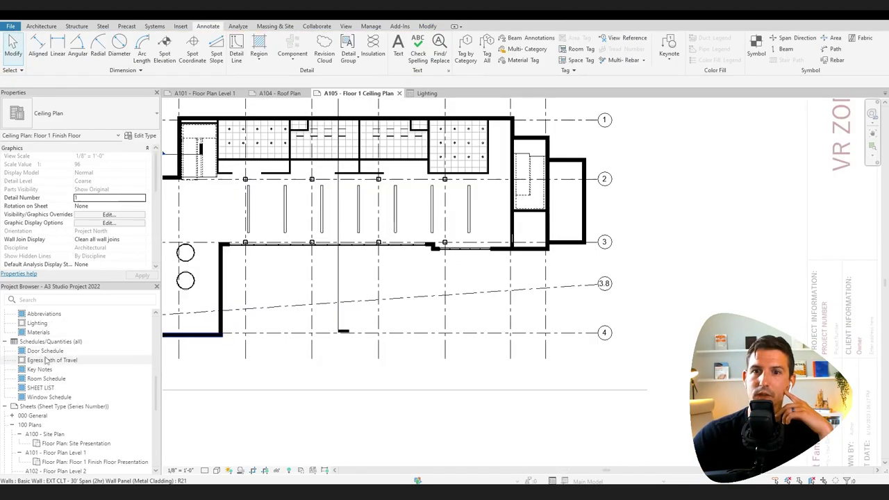
pyautogui.scroll(3, 46, 361)
pyautogui.click(37, 416)
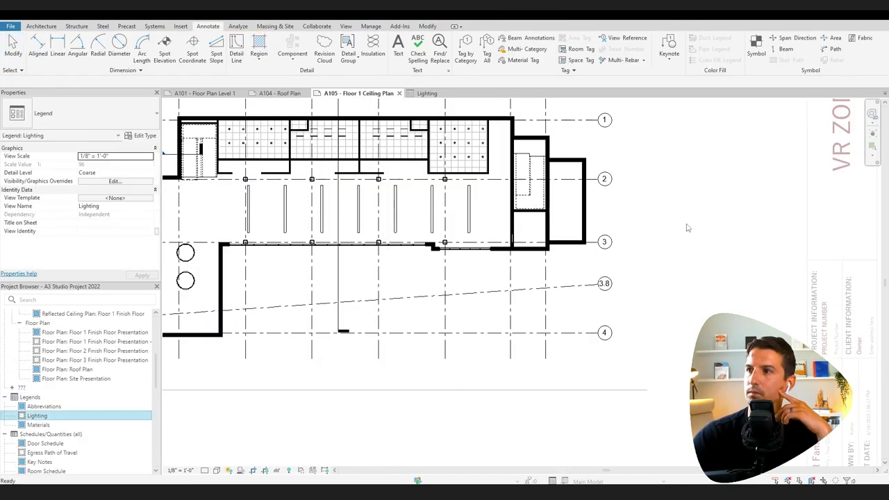
pyautogui.scroll(-5, 460, 330)
pyautogui.moveTo(36, 415); pyautogui.dragTo(546, 298)
pyautogui.click(553, 306)
pyautogui.click(544, 350)
pyautogui.scroll(8, 544, 350)
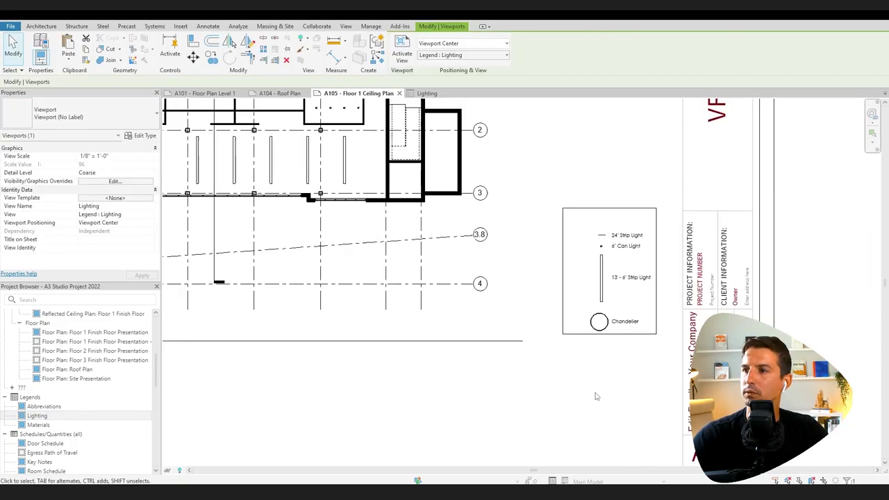
pyautogui.click(595, 395)
# Add the title "Lighting Legend" above the fixture symbols using the 1/4" Centruy Gothic text type.
pyautogui.scroll(-3, 595, 396)
pyautogui.click(111, 116)
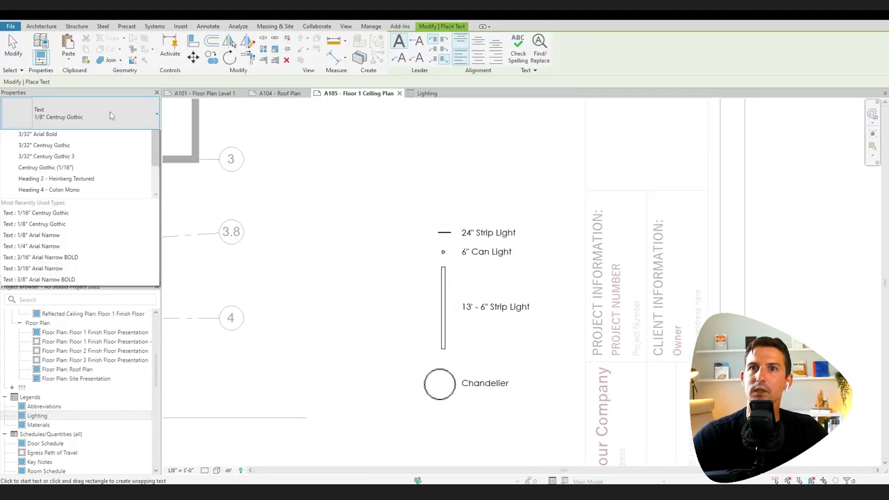
pyautogui.click(87, 155)
pyautogui.click(431, 184)
pyautogui.write('Lighting Legend')
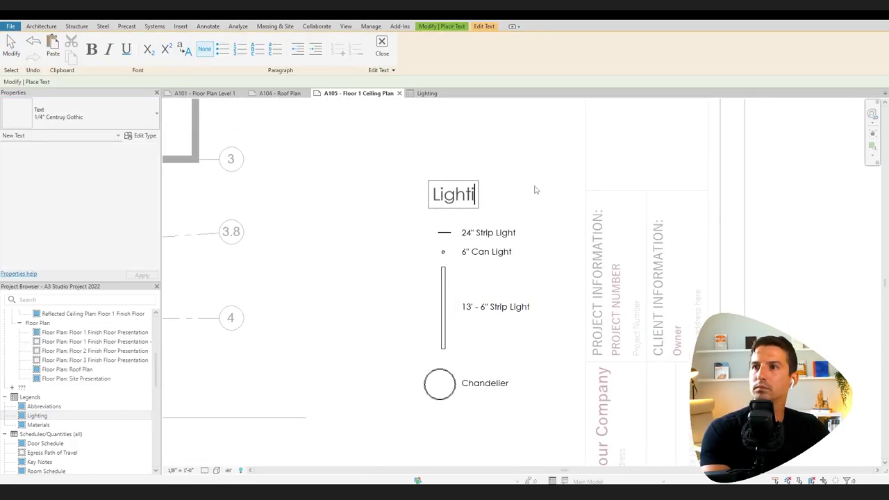
# Make the Lighting Legend title bold and underlined, and shift it slightly left.
pyautogui.moveTo(566, 195); pyautogui.dragTo(431, 194)
pyautogui.hotkey('ctrl', 'b')
pyautogui.hotkey('ctrl', 'u')
pyautogui.click(534, 264)
pyautogui.moveTo(428, 227); pyautogui.dragTo(411, 226)
# Rename the ceiling plan view on sheet A105 to "Floor 1 Finish Floor Ceiling Plan".
pyautogui.scroll(-2, 732, 314)
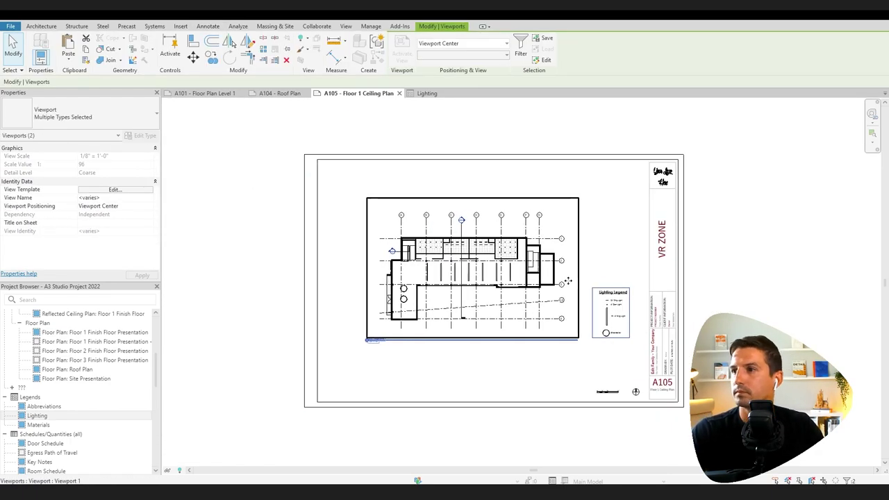
pyautogui.click(421, 337)
pyautogui.scroll(4, 420, 337)
pyautogui.scroll(-3, 118, 223)
pyautogui.click(137, 222)
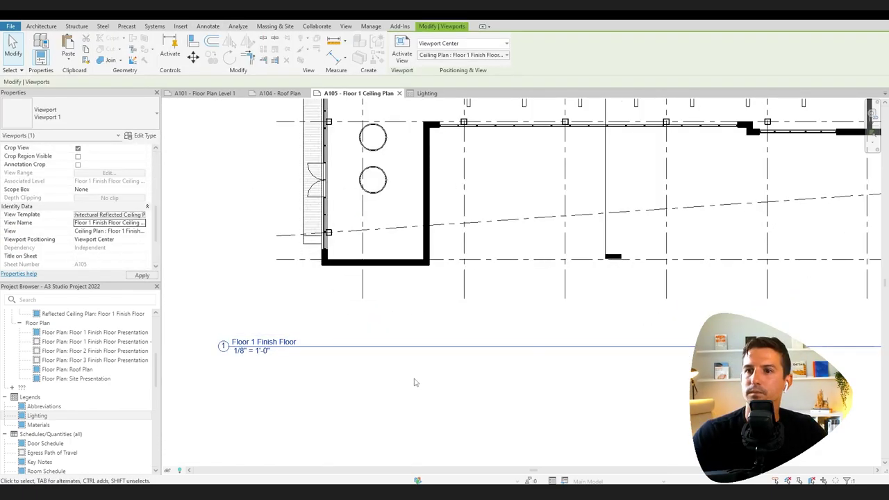
pyautogui.scroll(-3, 476, 388)
pyautogui.press('Escape')
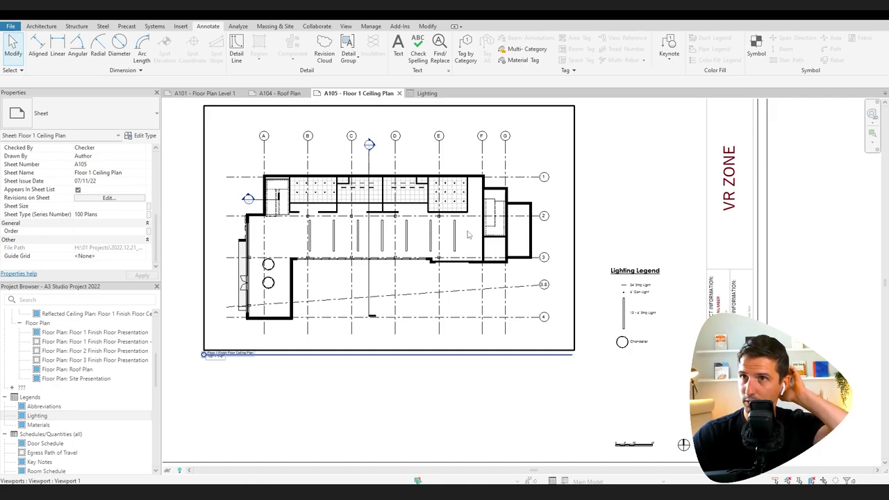
pyautogui.press('Escape')
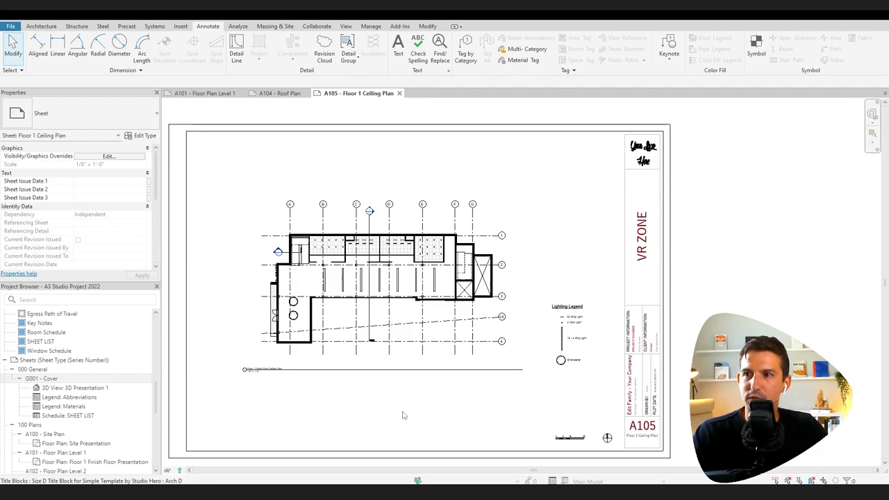
pyautogui.scroll(3, 514, 382)
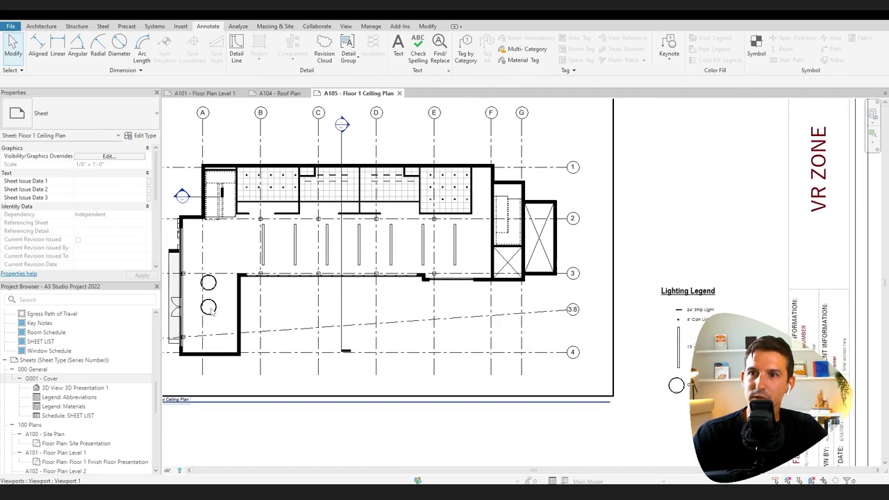
pyautogui.scroll(5, 270, 182)
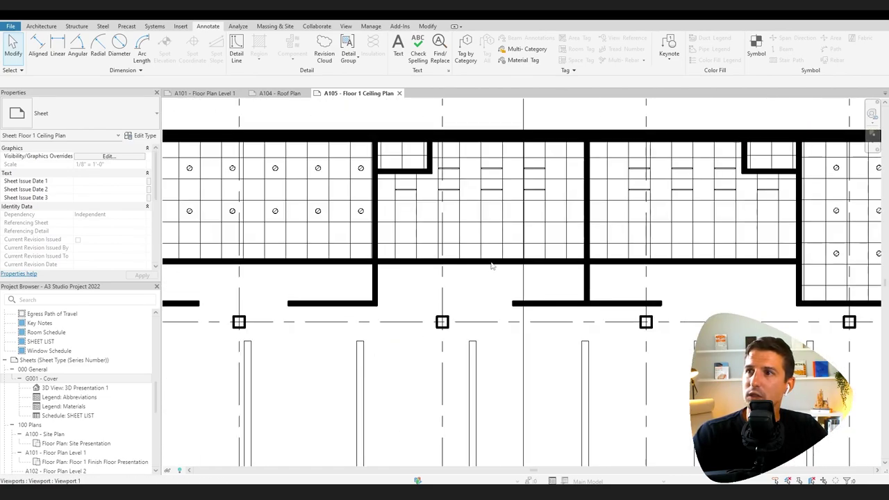
pyautogui.scroll(-6, 367, 304)
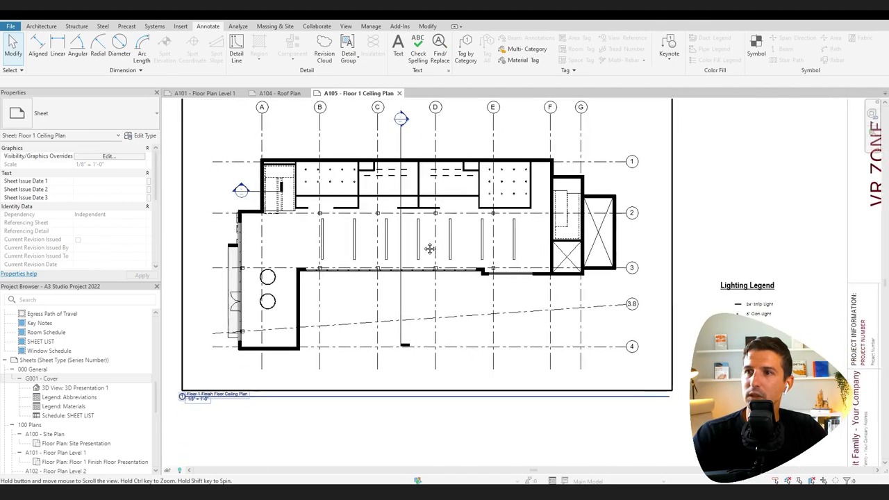
pyautogui.moveTo(474, 355); pyautogui.dragTo(471, 342, button='middle')
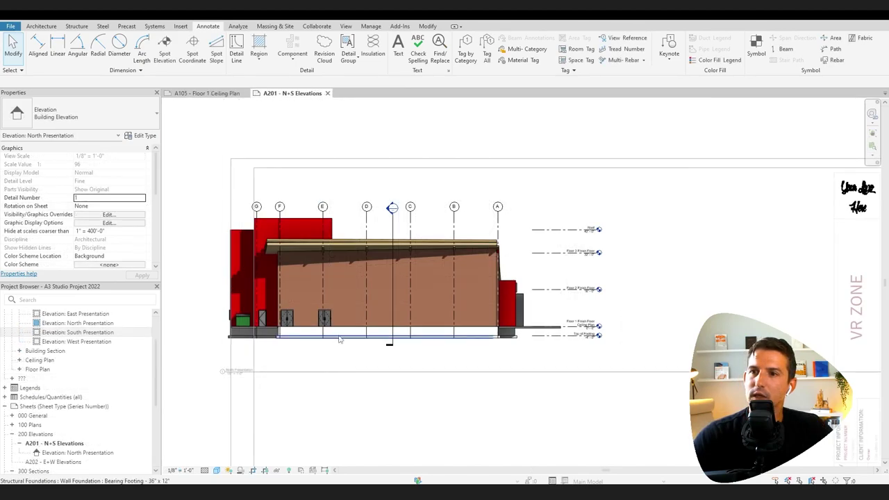
# Inspect the bearing footing below the north elevation on sheet A201, and deactivate the view.
pyautogui.click(345, 342)
pyautogui.scroll(5, 345, 342)
pyautogui.moveTo(271, 377); pyautogui.dragTo(461, 364, button='middle')
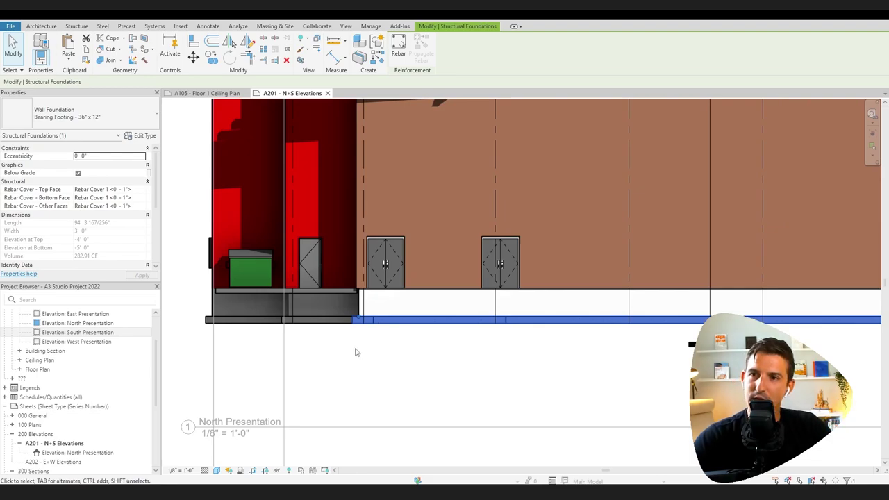
pyautogui.scroll(-5, 356, 352)
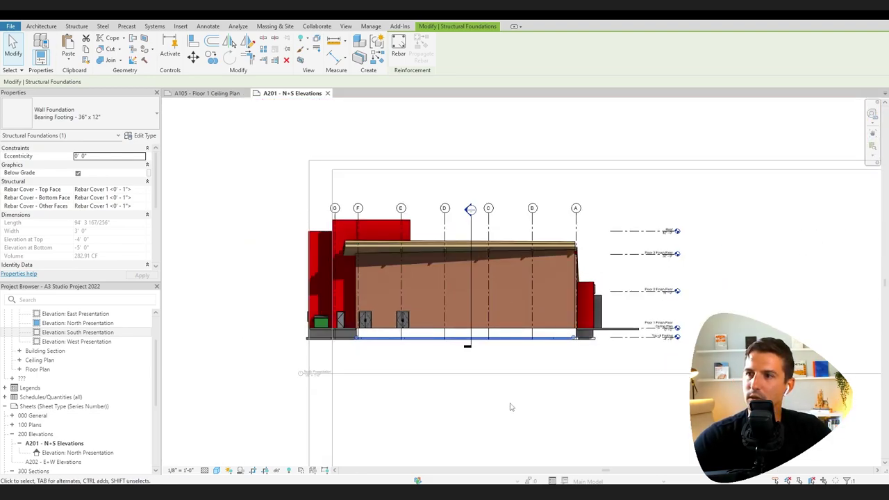
pyautogui.moveTo(570, 433); pyautogui.dragTo(503, 386, button='middle')
pyautogui.click(501, 387)
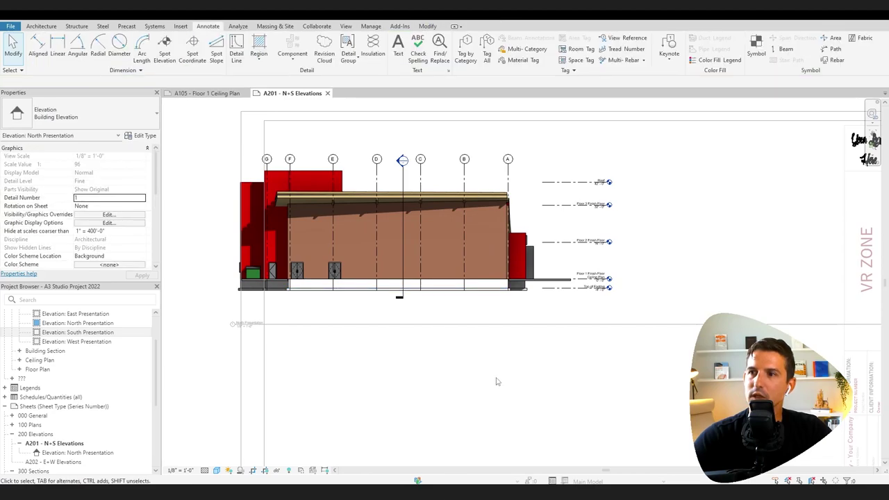
pyautogui.doubleClick(494, 370)
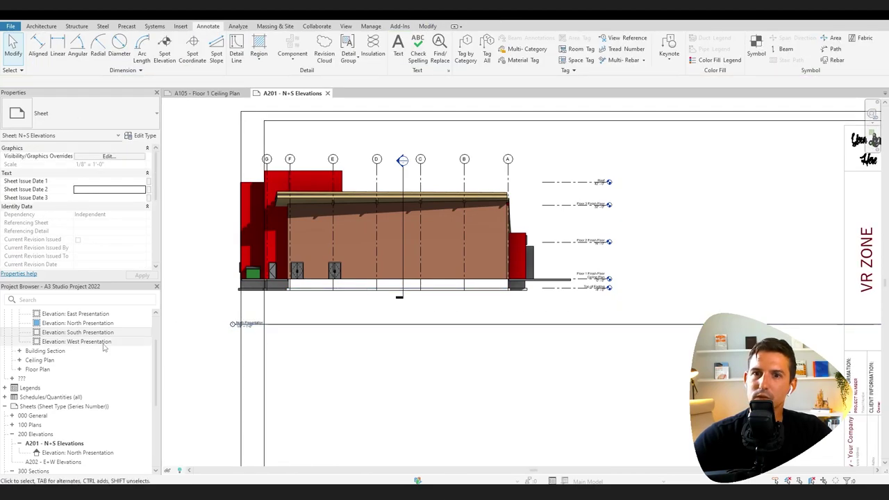
# Place the East Presentation elevation on sheet A201 below the north elevation.
pyautogui.click(77, 324)
pyautogui.click(78, 314)
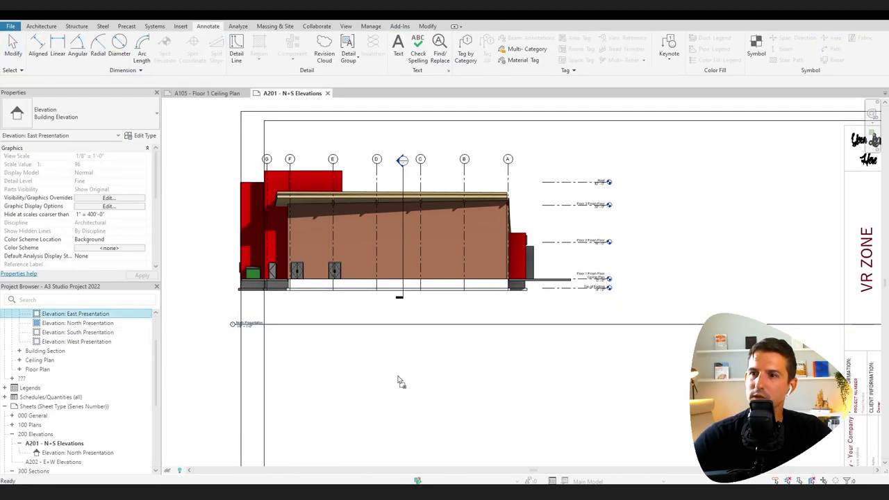
pyautogui.moveTo(399, 379); pyautogui.dragTo(400, 406)
pyautogui.moveTo(416, 404); pyautogui.dragTo(443, 269, button='middle')
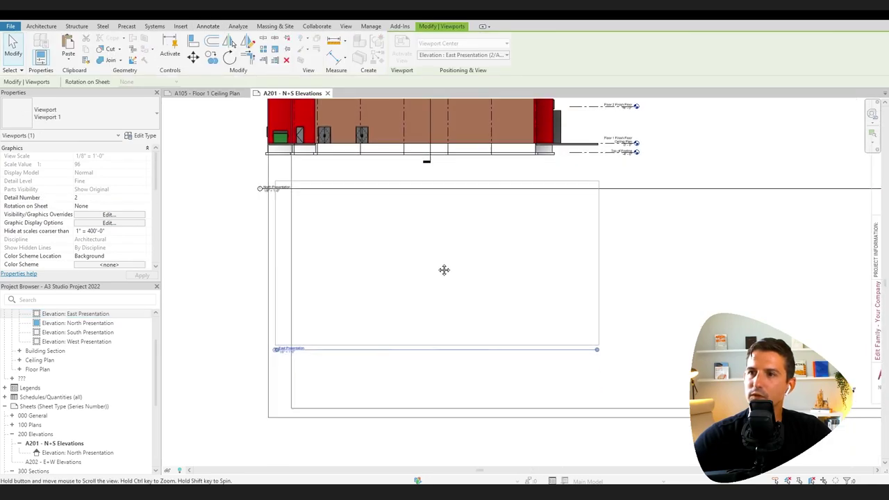
pyautogui.click(511, 303)
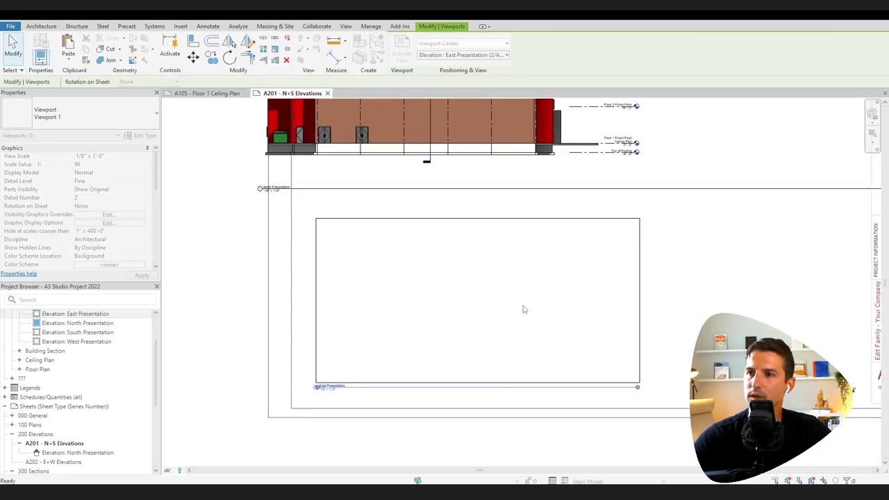
pyautogui.press('Escape')
# Activate the East Presentation view on the sheet and check its visual style options without changing them.
pyautogui.scroll(5, 518, 363)
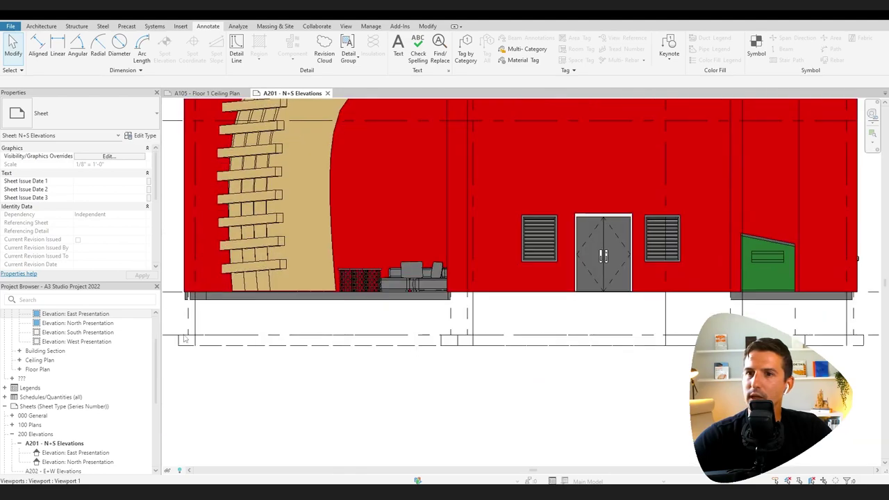
pyautogui.doubleClick(223, 269)
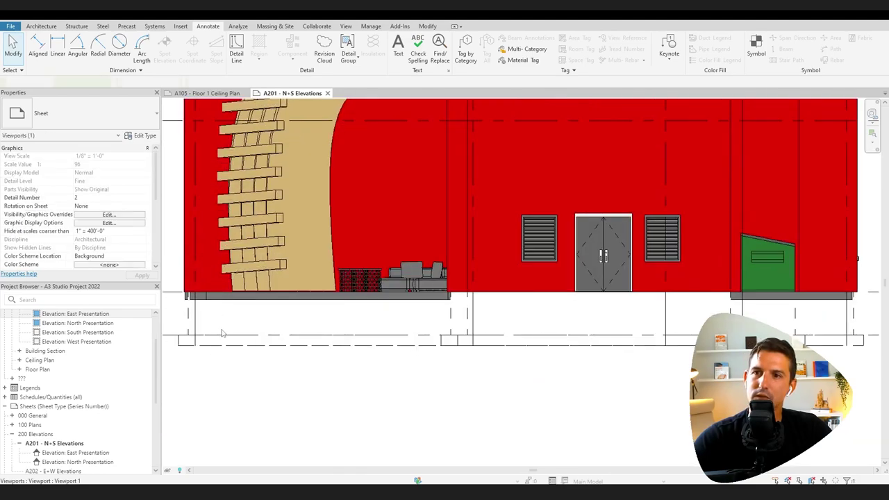
pyautogui.click(217, 471)
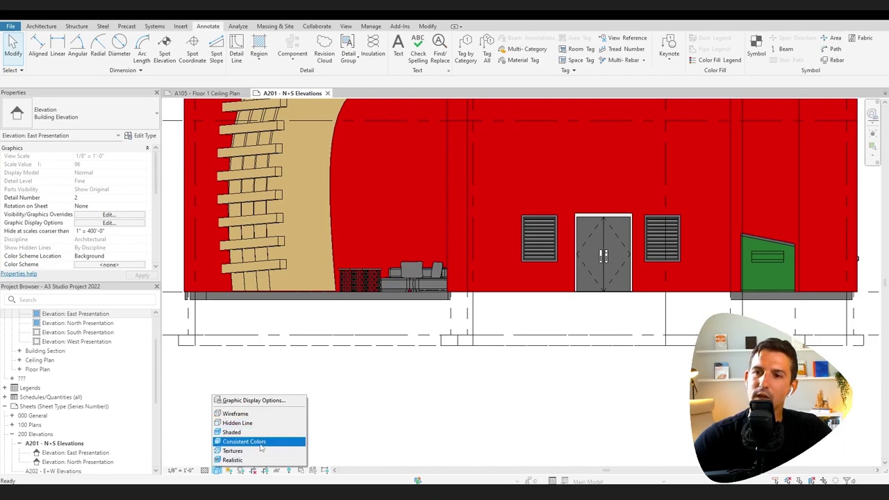
pyautogui.click(442, 411)
pyautogui.scroll(-4, 442, 409)
pyautogui.scroll(-3, 443, 410)
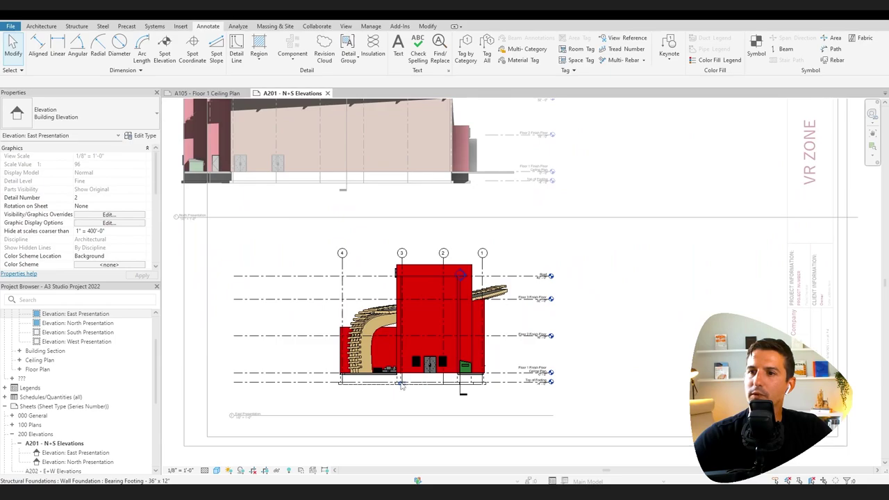
# Review the line and fill pattern overrides of the Below Grade Dash Line filter in the east elevation's Architectural Elevation (Construction Doc) view template.
pyautogui.scroll(-4, 81, 219)
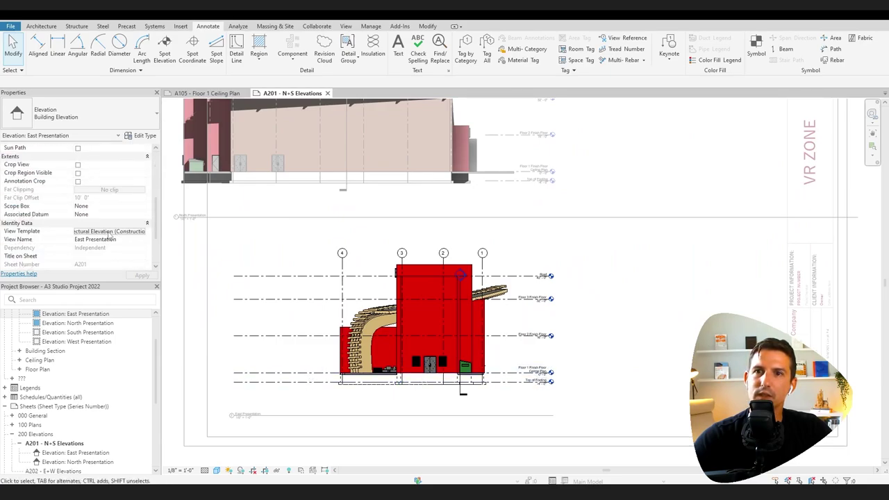
pyautogui.click(110, 232)
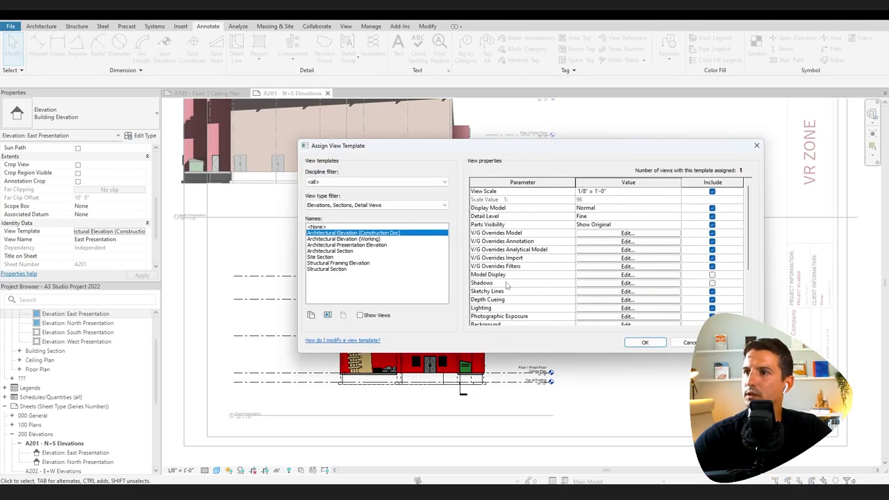
pyautogui.scroll(-2, 507, 285)
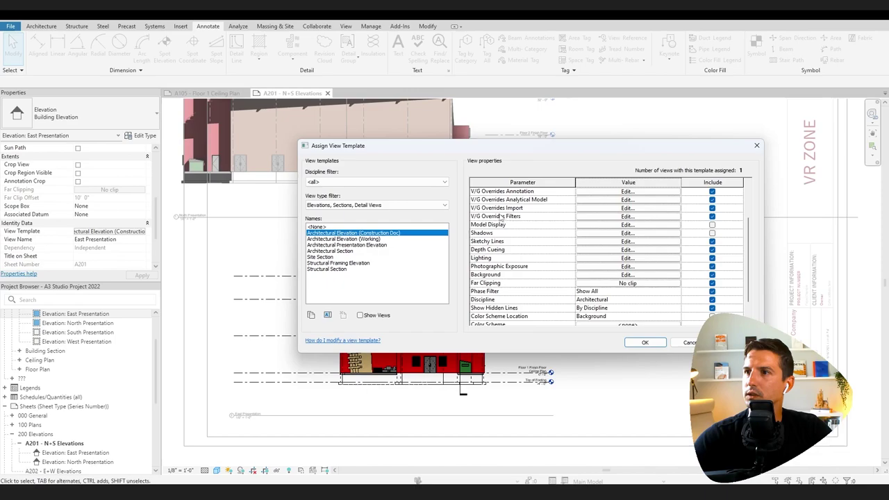
pyautogui.click(617, 218)
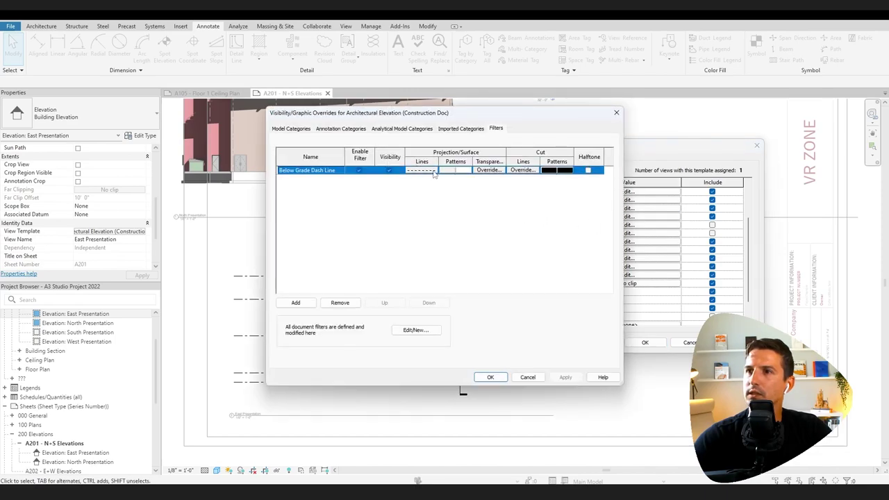
pyautogui.click(432, 171)
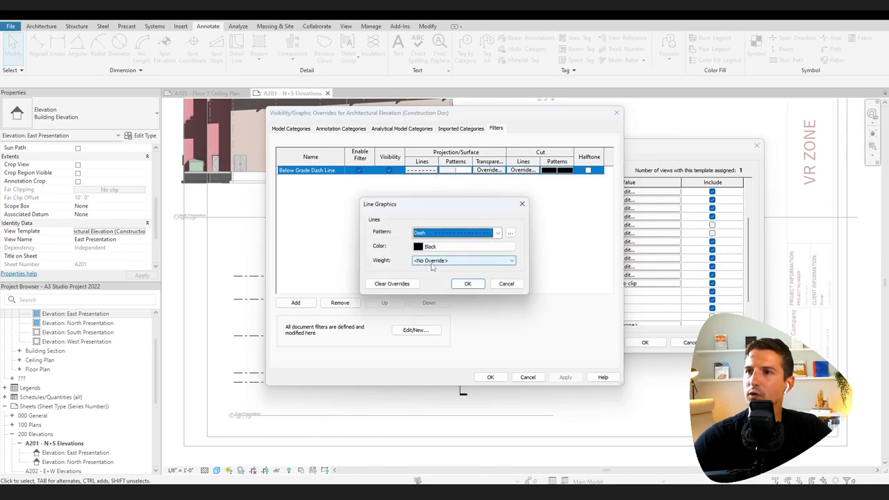
pyautogui.click(467, 284)
pyautogui.click(450, 170)
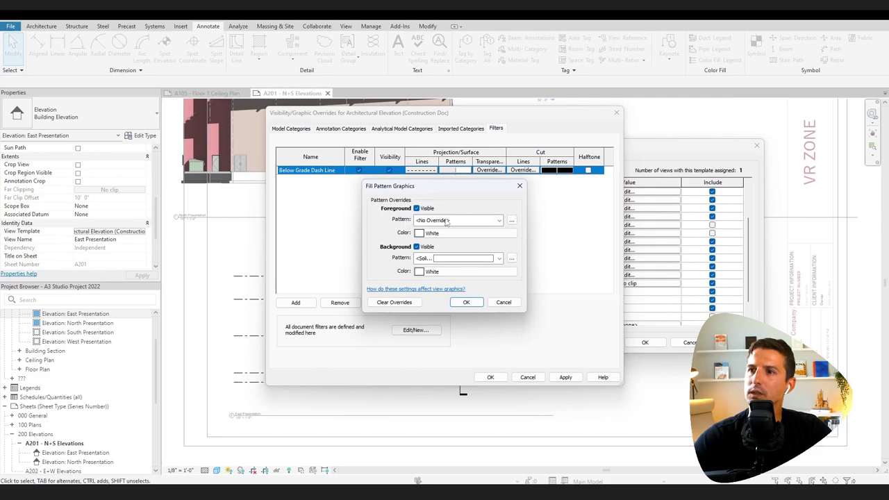
pyautogui.click(463, 303)
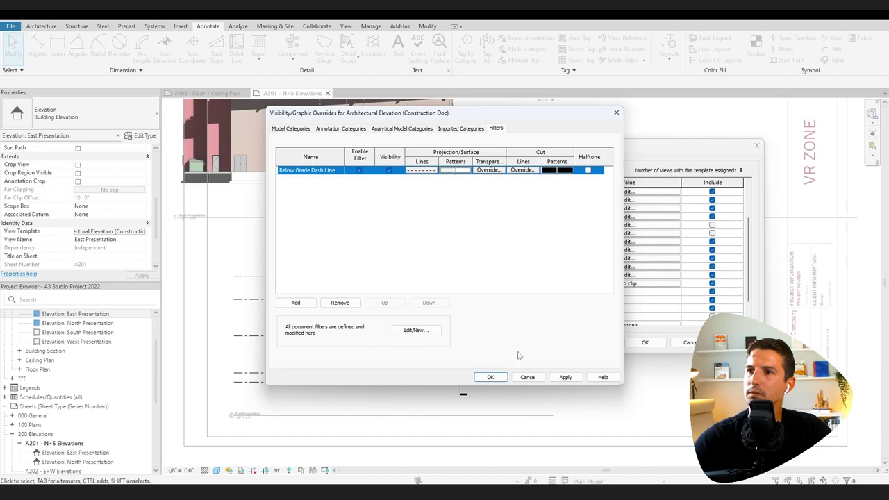
pyautogui.click(490, 378)
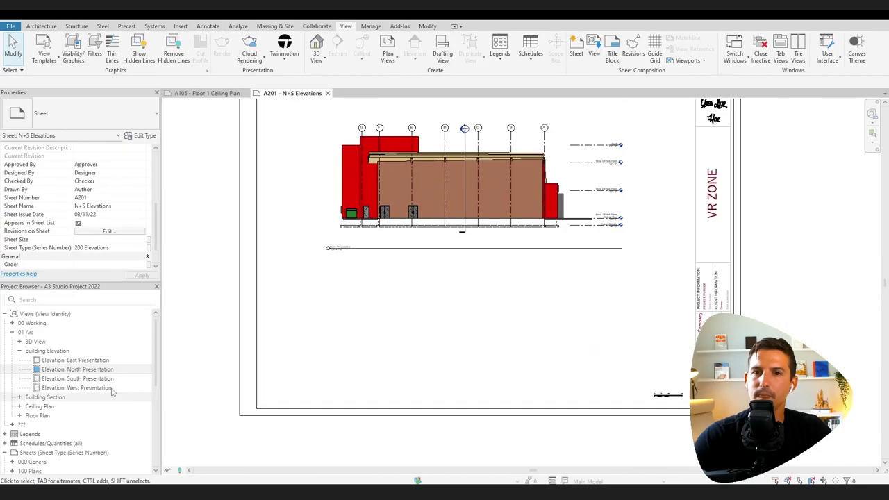
# Place the South Presentation elevation on sheet A201 directly below the north elevation.
pyautogui.click(78, 369)
pyautogui.click(78, 379)
pyautogui.moveTo(432, 306); pyautogui.dragTo(459, 316)
pyautogui.click(484, 326)
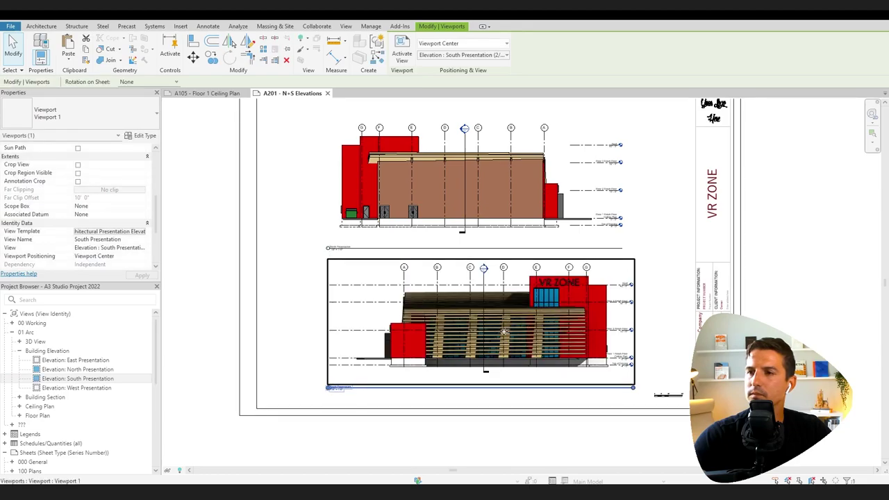
# Assign the Architectural Elevation (CD's) view template to the South Presentation viewport.
pyautogui.scroll(3, 400, 391)
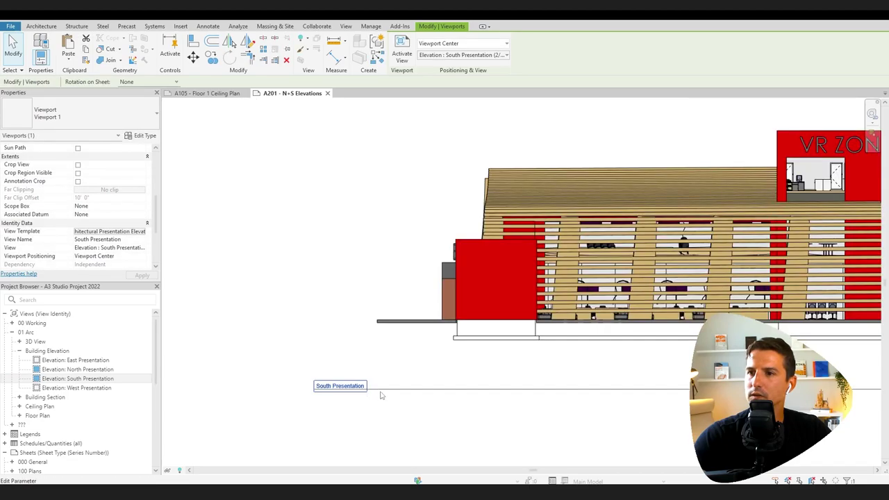
pyautogui.press('Escape')
pyautogui.click(421, 306)
pyautogui.click(129, 234)
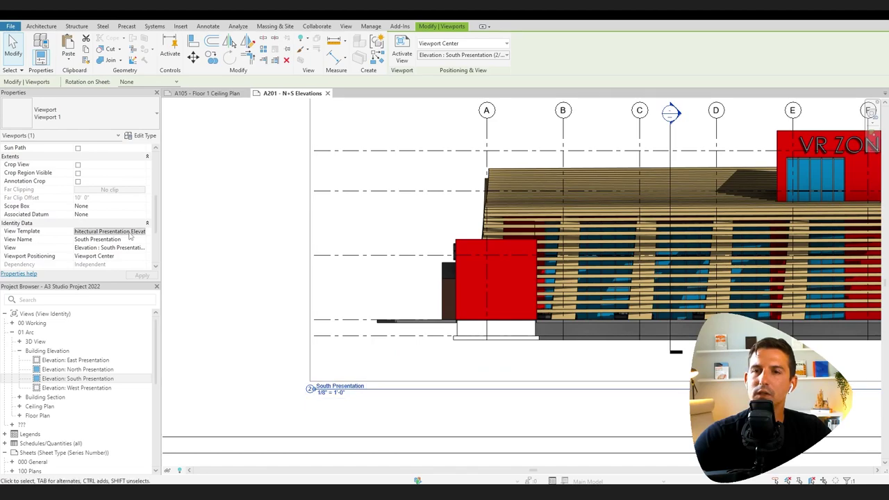
pyautogui.click(111, 232)
pyautogui.click(448, 170)
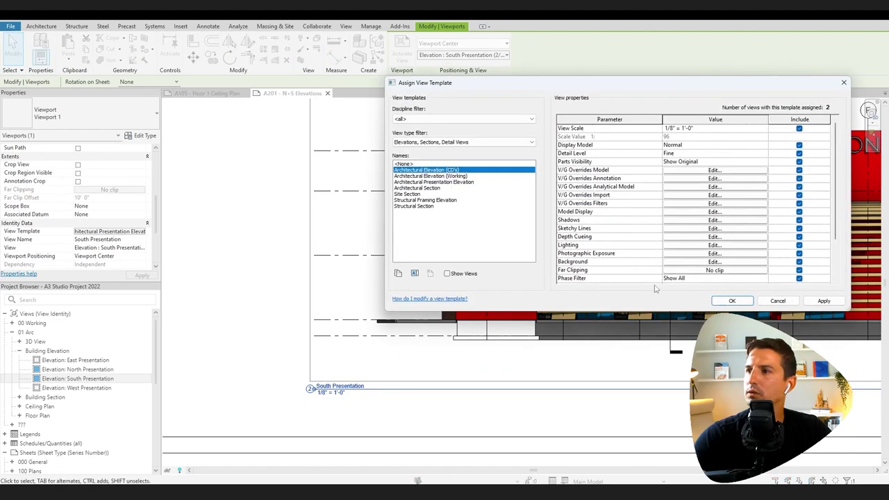
pyautogui.click(739, 303)
# Extend the Floor 3, Floor 2, Floor 1 and Top of Footing level lines in the south elevation to align with the Roof level head.
pyautogui.moveTo(556, 407); pyautogui.dragTo(339, 387, button='middle')
pyautogui.scroll(-2, 340, 387)
pyautogui.press('Escape')
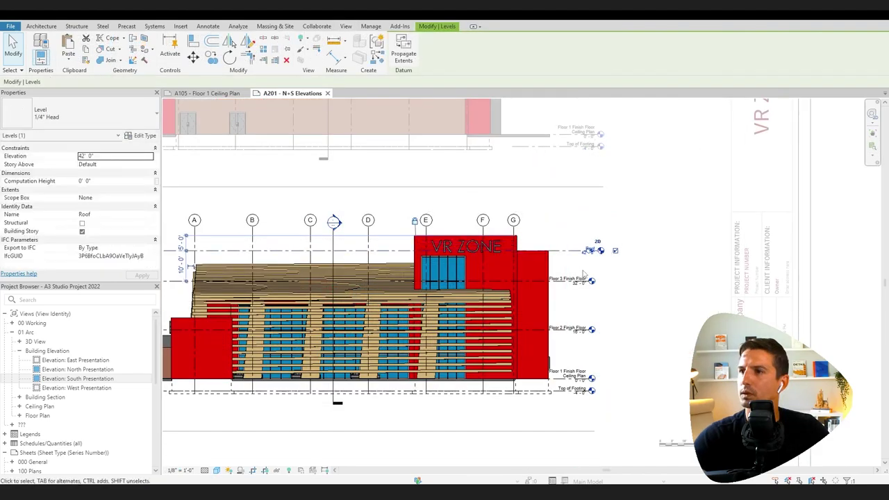
pyautogui.scroll(3, 567, 291)
pyautogui.click(611, 270)
pyautogui.moveTo(617, 270); pyautogui.dragTo(635, 270)
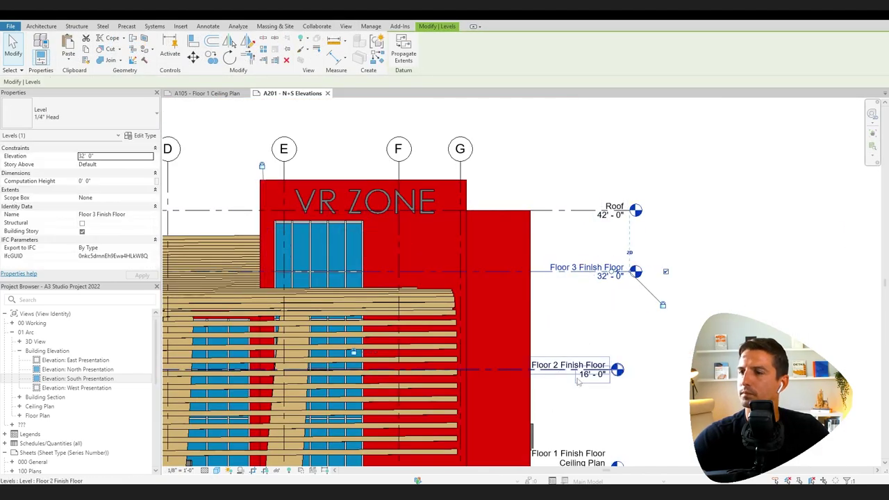
pyautogui.moveTo(616, 369); pyautogui.dragTo(635, 369)
pyautogui.moveTo(635, 369); pyautogui.dragTo(610, 255, button='middle')
pyautogui.click(587, 352)
pyautogui.moveTo(590, 352); pyautogui.dragTo(609, 353)
pyautogui.click(586, 380)
pyautogui.doubleClick(185, 238)
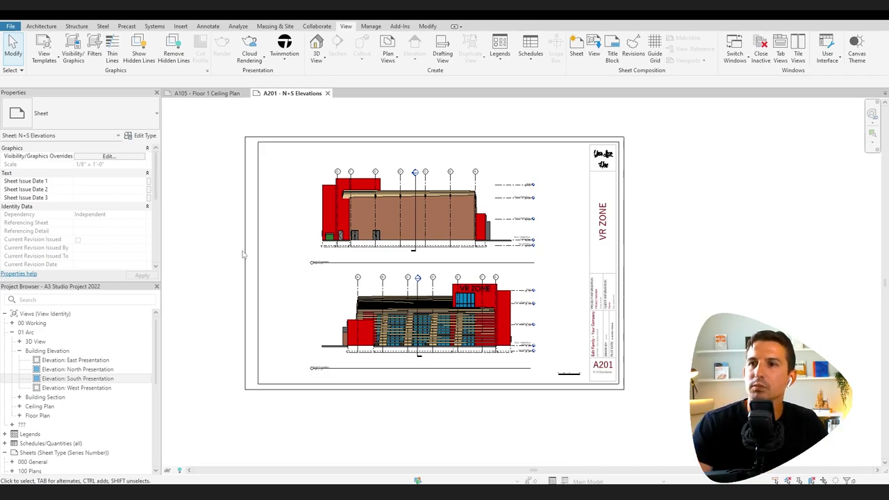
# Rename the North Presentation view on sheet A201 to "North Elevation".
pyautogui.scroll(5, 317, 259)
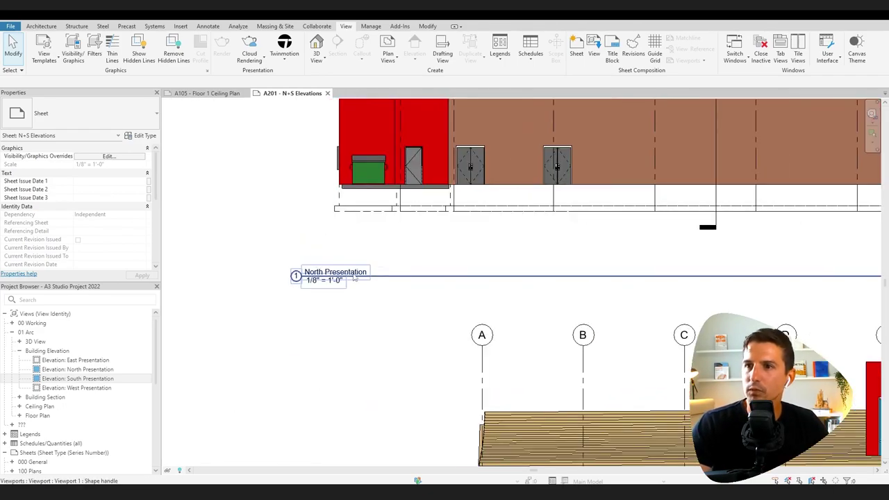
pyautogui.scroll(-4, 355, 276)
pyautogui.scroll(4, 370, 210)
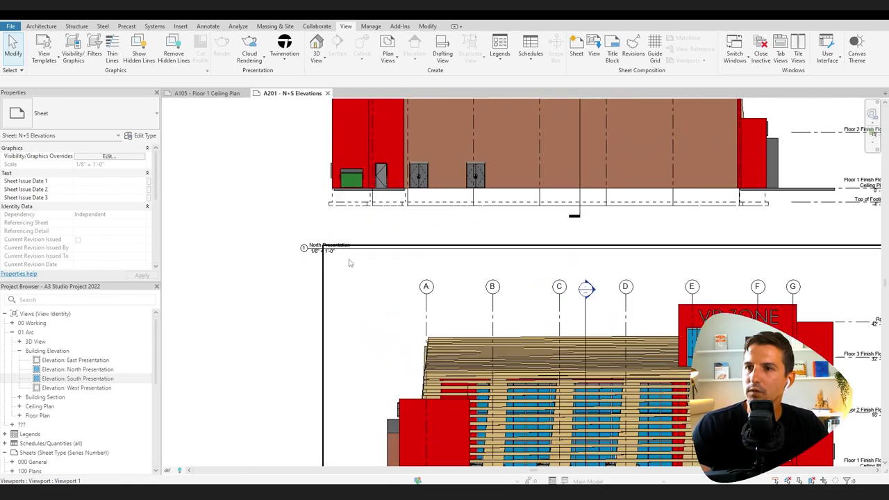
pyautogui.click(370, 210)
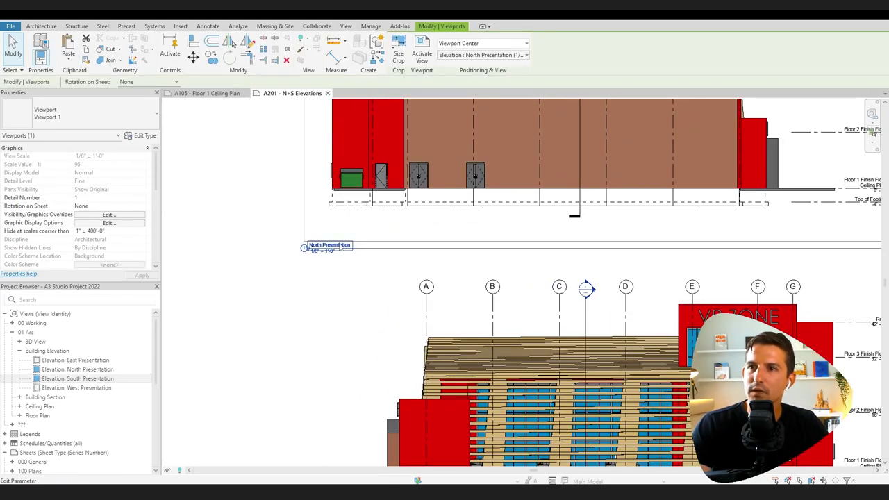
pyautogui.scroll(-5, 125, 216)
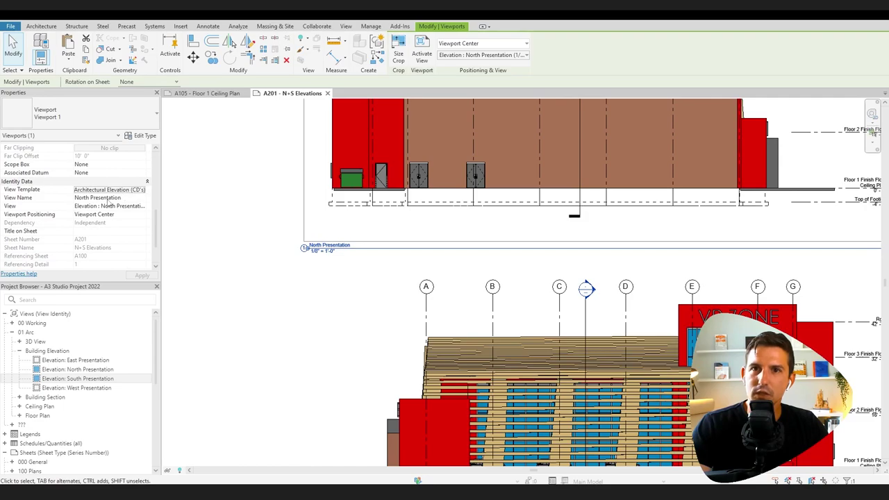
pyautogui.moveTo(210, 202); pyautogui.dragTo(212, 205)
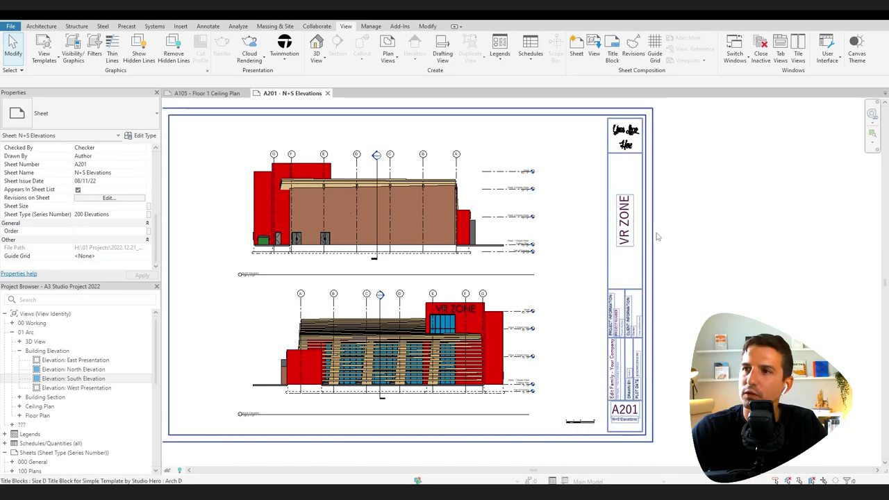
# Check the level lines and labels beside the north elevation on sheet A201.
pyautogui.scroll(3, 533, 186)
pyautogui.scroll(3, 535, 184)
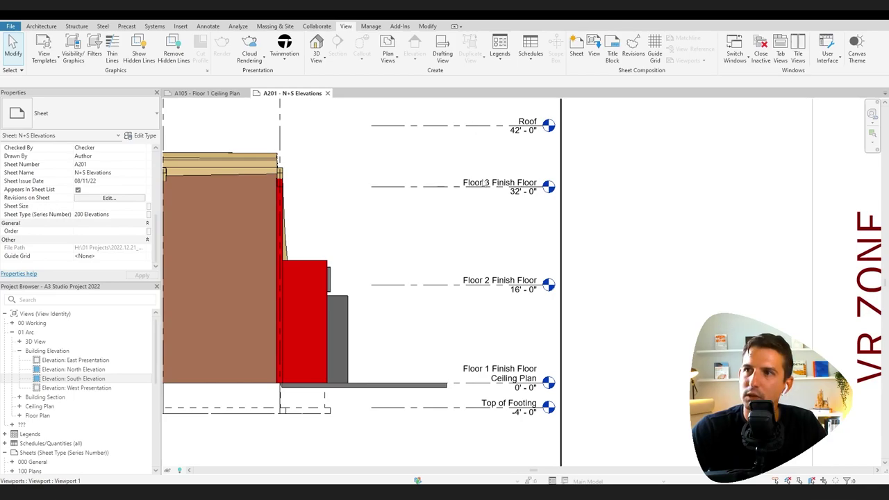
pyautogui.scroll(-3, 412, 300)
pyautogui.moveTo(457, 321); pyautogui.dragTo(537, 297, button='middle')
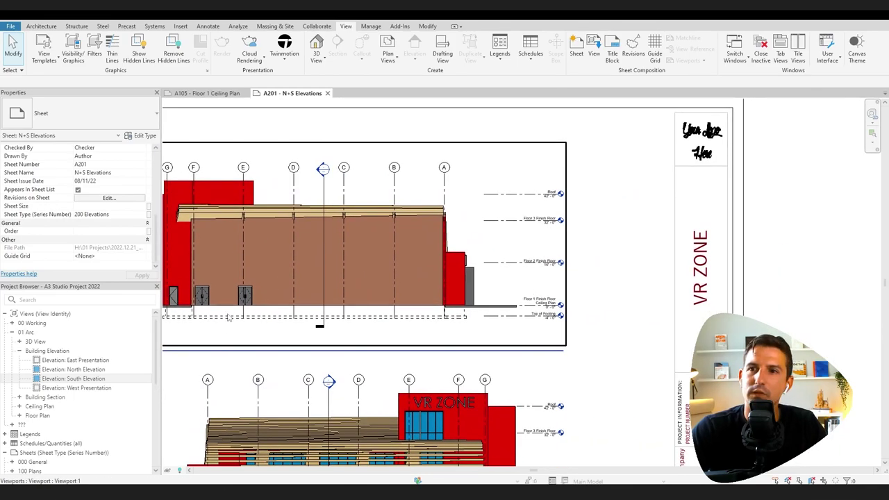
# Activate the north elevation viewport and tag all untagged doors and windows in the view.
pyautogui.moveTo(284, 327); pyautogui.dragTo(384, 324, button='middle')
pyautogui.click(390, 160)
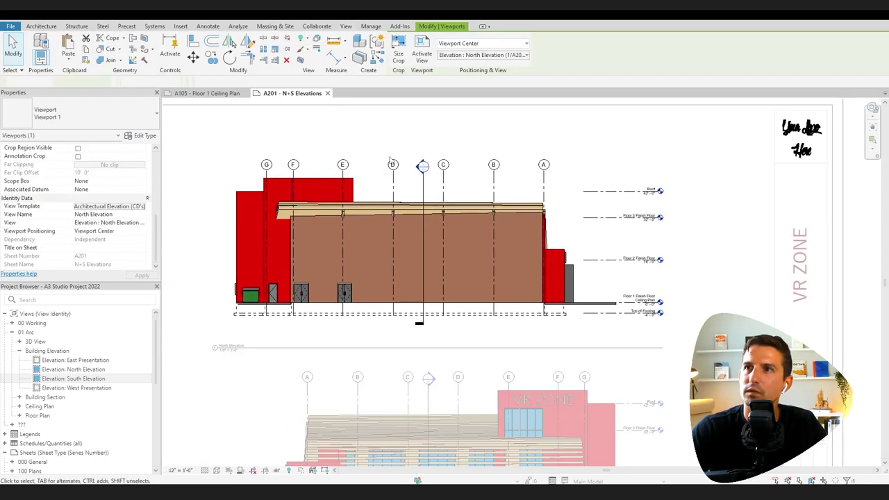
pyautogui.doubleClick(390, 159)
pyautogui.click(213, 27)
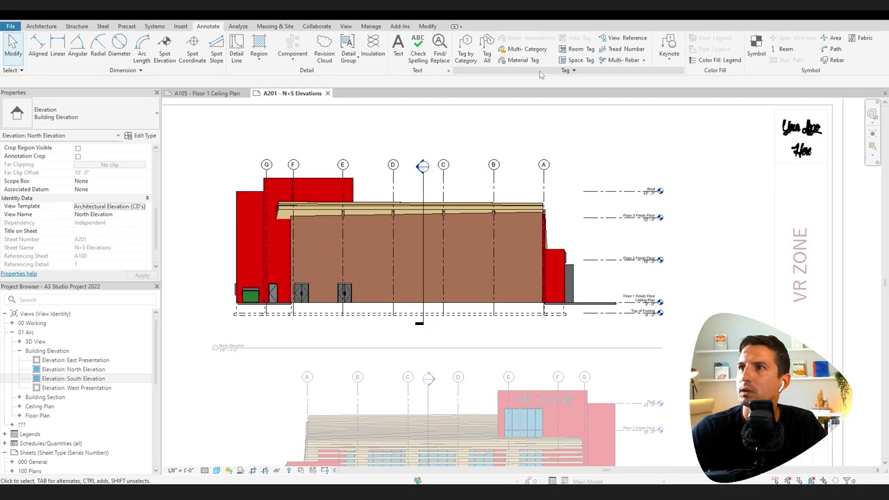
pyautogui.click(487, 50)
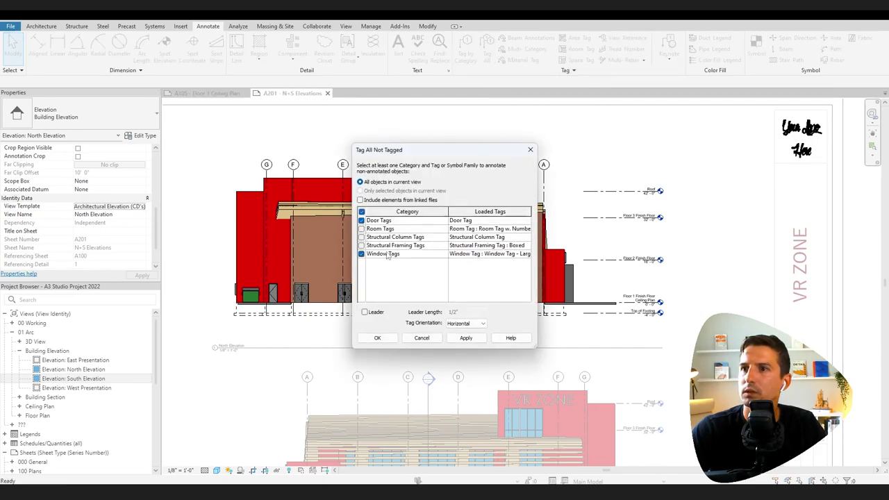
pyautogui.click(461, 338)
pyautogui.click(375, 338)
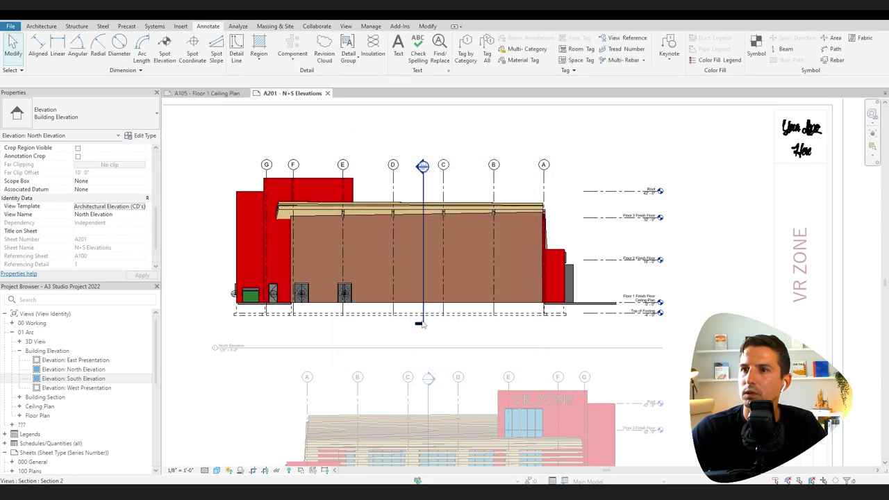
pyautogui.moveTo(452, 364); pyautogui.dragTo(417, 240, button='middle')
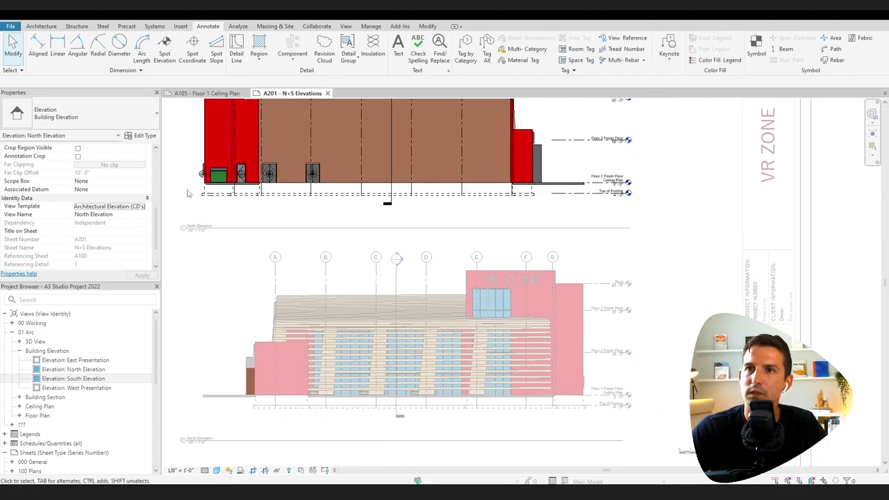
pyautogui.scroll(4, 194, 182)
pyautogui.scroll(-3, 202, 184)
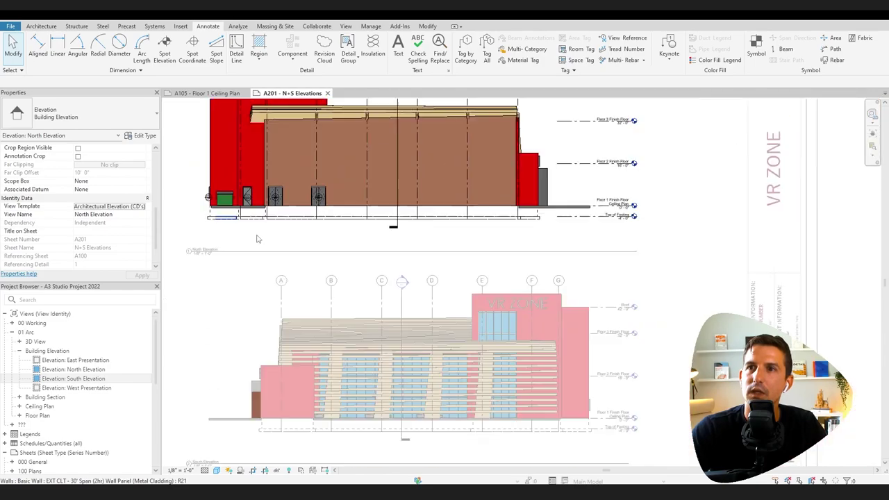
# Draw a horizontal Wide Lines detail line along the north elevation's grade, from beyond the dumpster end of the building to the Floor 1 level line.
pyautogui.moveTo(305, 290); pyautogui.dragTo(394, 359, button='middle')
pyautogui.doubleClick(298, 233)
pyautogui.scroll(-1, 394, 359)
pyautogui.doubleClick(326, 309)
pyautogui.click(207, 25)
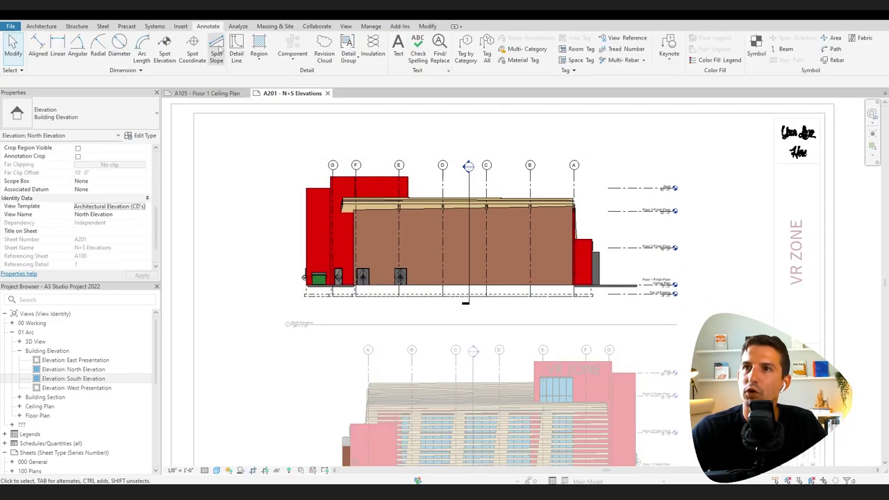
pyautogui.click(237, 49)
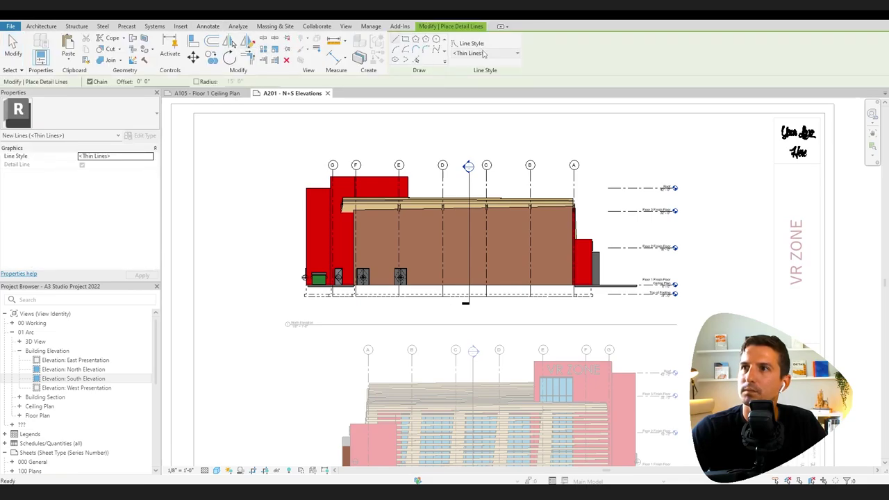
pyautogui.click(478, 54)
pyautogui.click(473, 151)
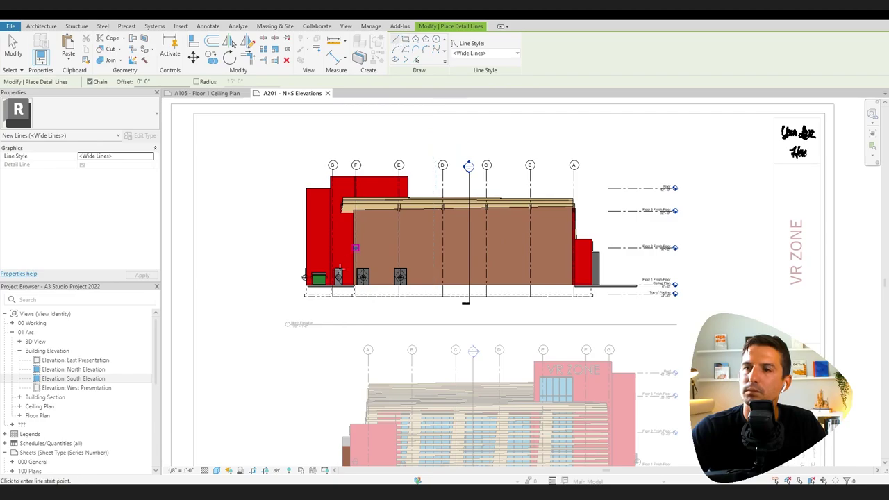
pyautogui.scroll(4, 306, 285)
pyautogui.click(322, 253)
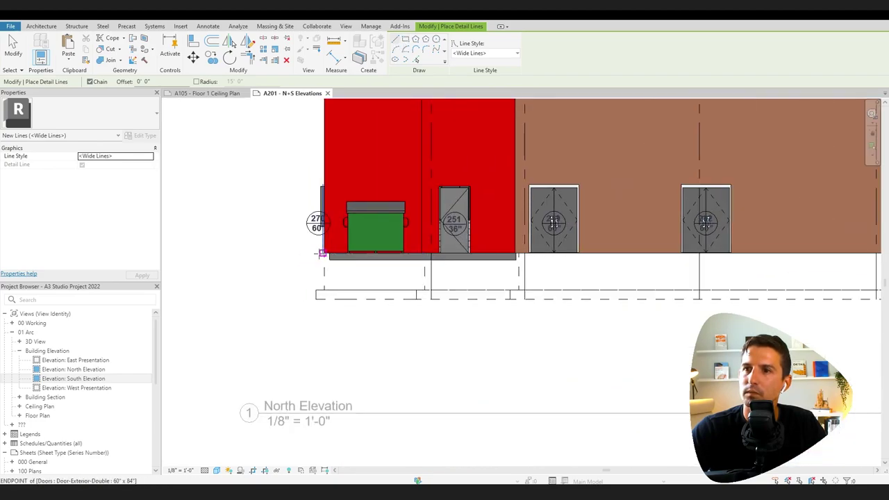
pyautogui.click(224, 252)
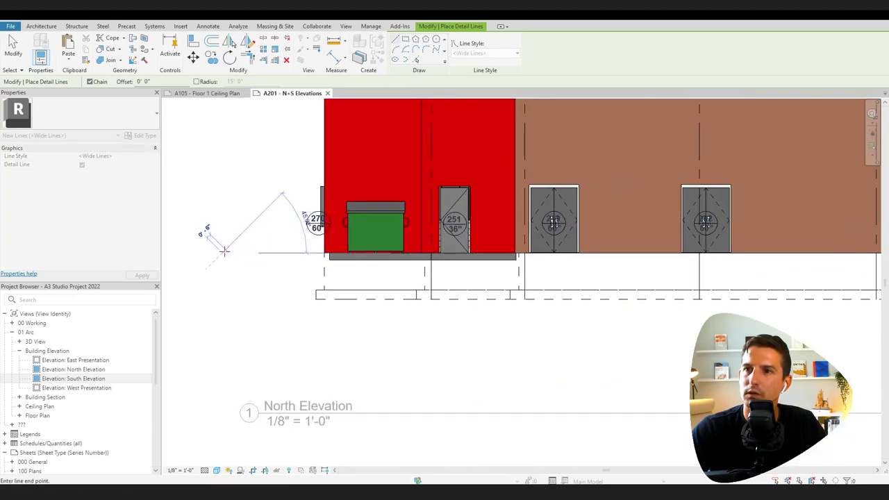
pyautogui.scroll(-3, 216, 243)
pyautogui.scroll(-1, 507, 261)
pyautogui.scroll(-1, 574, 258)
pyautogui.moveTo(574, 258); pyautogui.dragTo(350, 252, button='middle')
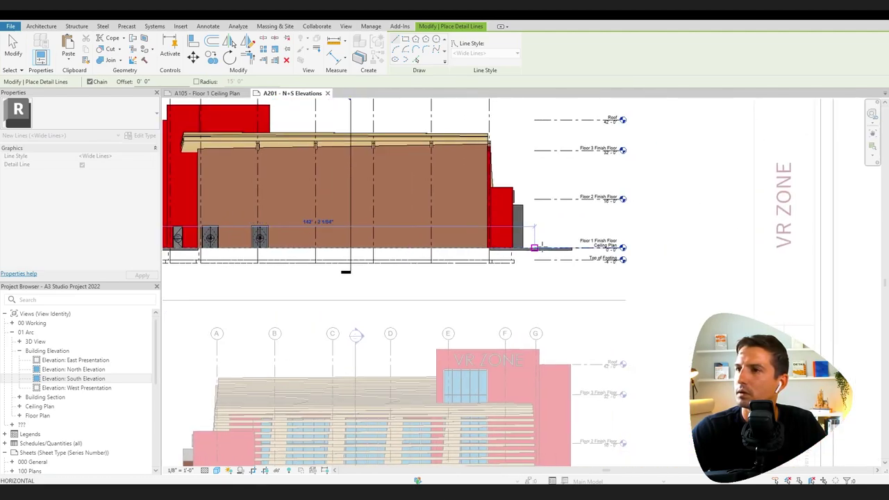
pyautogui.scroll(3, 572, 247)
pyautogui.scroll(1, 573, 248)
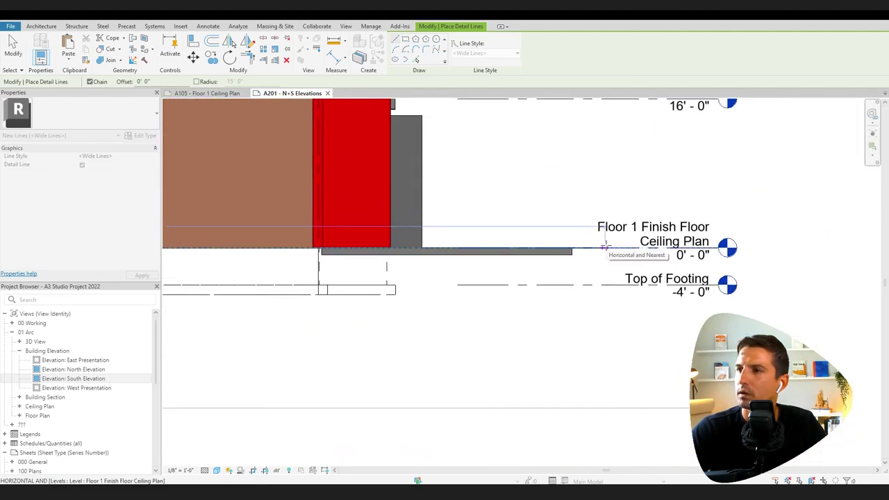
pyautogui.click(605, 248)
pyautogui.press('Escape')
pyautogui.press('Escape')
# Hide the concrete floor slab element extending past the building's grid A end in the north elevation.
pyautogui.scroll(-2, 549, 253)
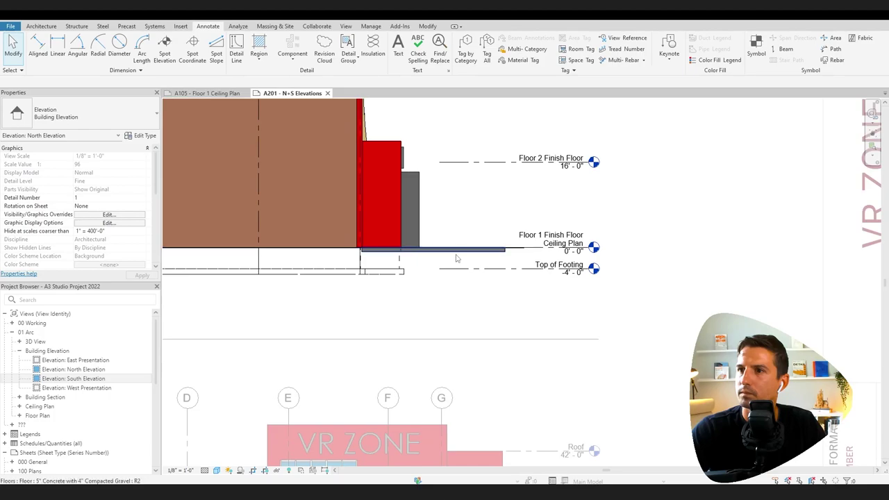
pyautogui.click(510, 256)
pyautogui.moveTo(509, 256); pyautogui.dragTo(545, 255, button='middle')
pyautogui.rightClick(521, 221)
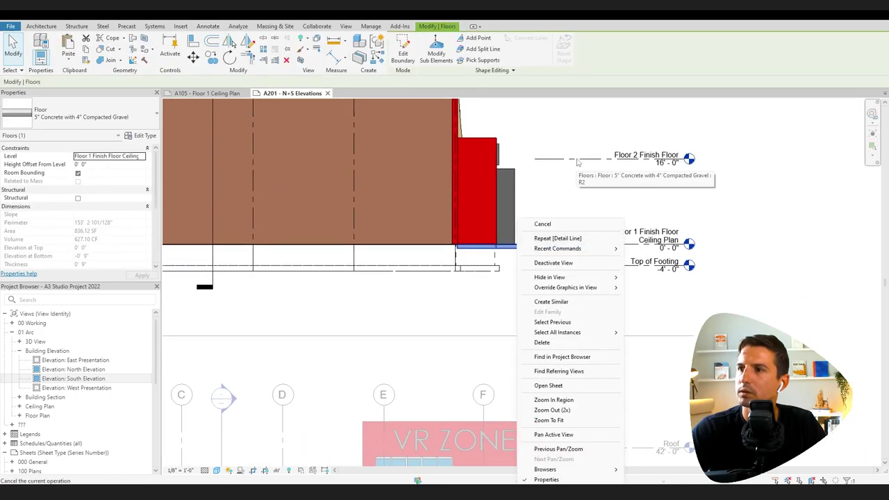
pyautogui.moveTo(592, 280)
pyautogui.click(649, 277)
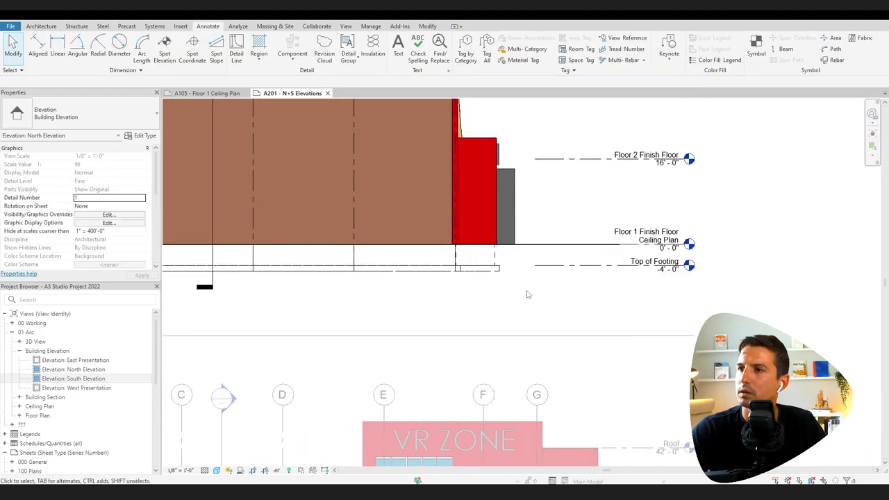
# Add a leader text note reading "Metal Panel Cladding" to the red wall near grid G in the north elevation.
pyautogui.scroll(-4, 621, 282)
pyautogui.moveTo(619, 298); pyautogui.dragTo(605, 297, button='middle')
pyautogui.scroll(2, 650, 270)
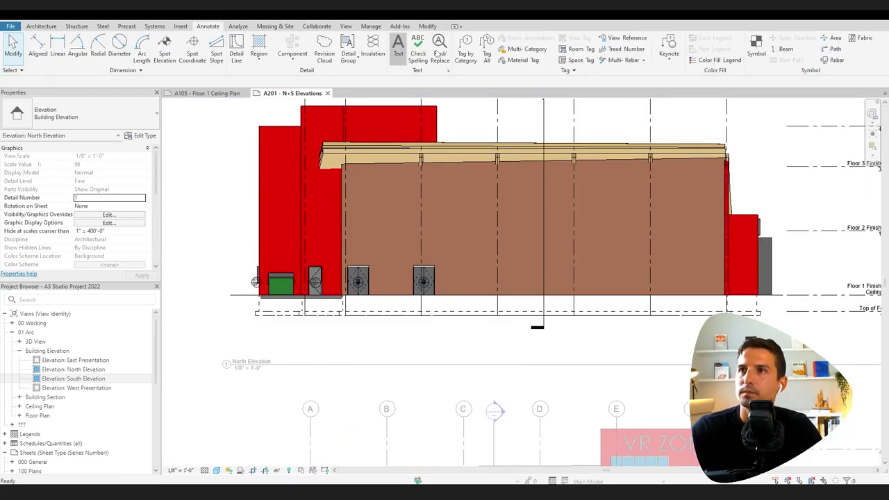
pyautogui.click(398, 47)
pyautogui.moveTo(419, 120); pyautogui.dragTo(412, 186, button='middle')
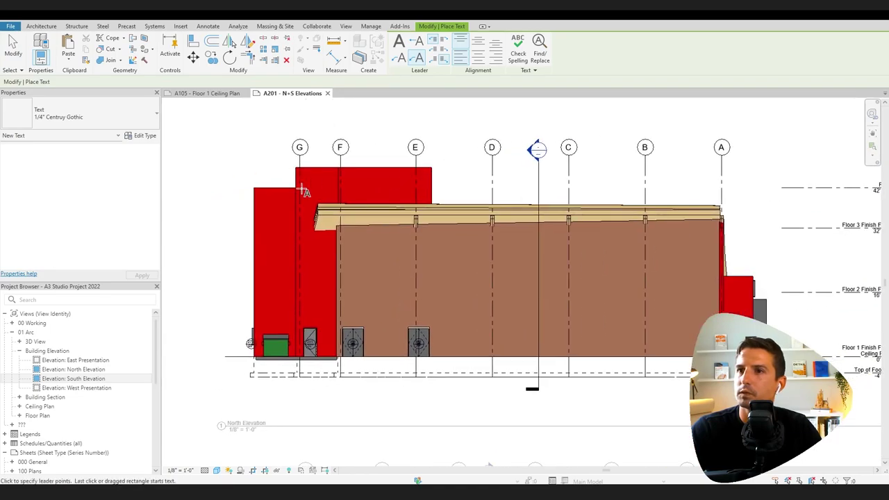
pyautogui.click(246, 161)
pyautogui.write('AlumMetal Panel Cladding')
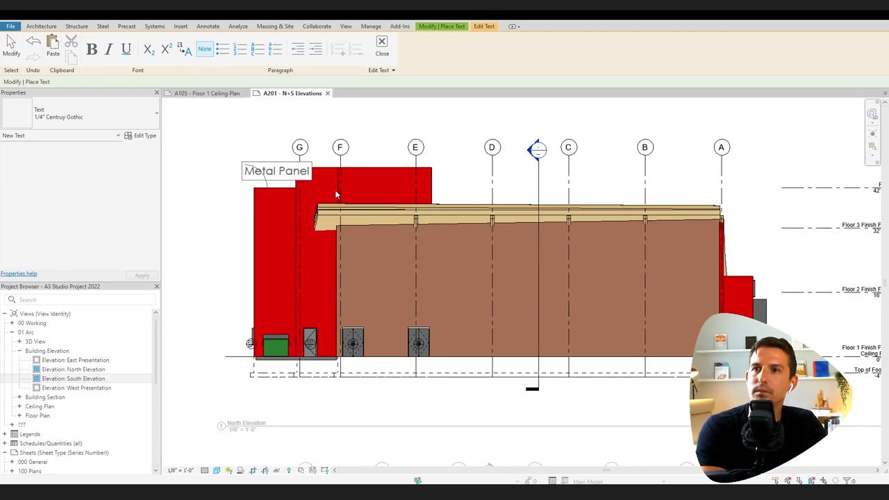
pyautogui.click(335, 195)
pyautogui.scroll(-3, 335, 195)
pyautogui.moveTo(328, 194); pyautogui.dragTo(412, 208, button='middle')
pyautogui.press('Escape')
pyautogui.press('Escape')
# Add a leader text note reading "Metal Awning" to the grey element beyond grid A in the north elevation.
pyautogui.scroll(2, 674, 274)
pyautogui.moveTo(673, 274); pyautogui.dragTo(526, 256, button='middle')
pyautogui.click(531, 259)
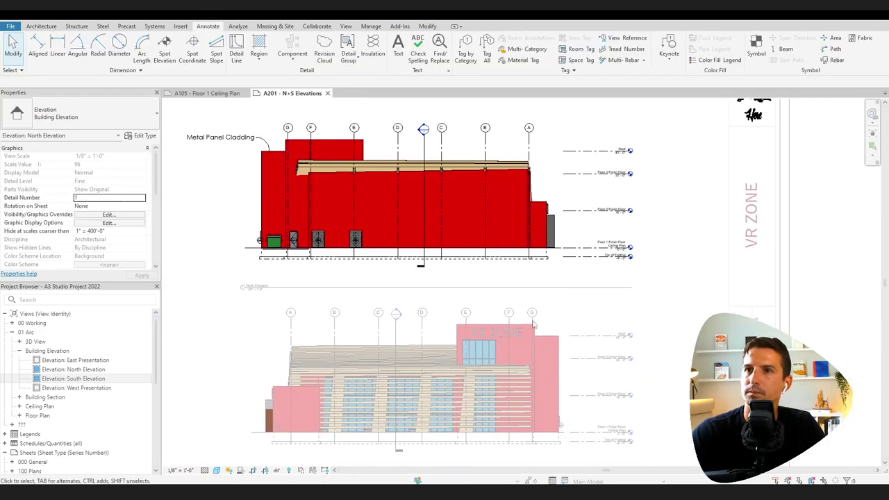
pyautogui.scroll(4, 611, 210)
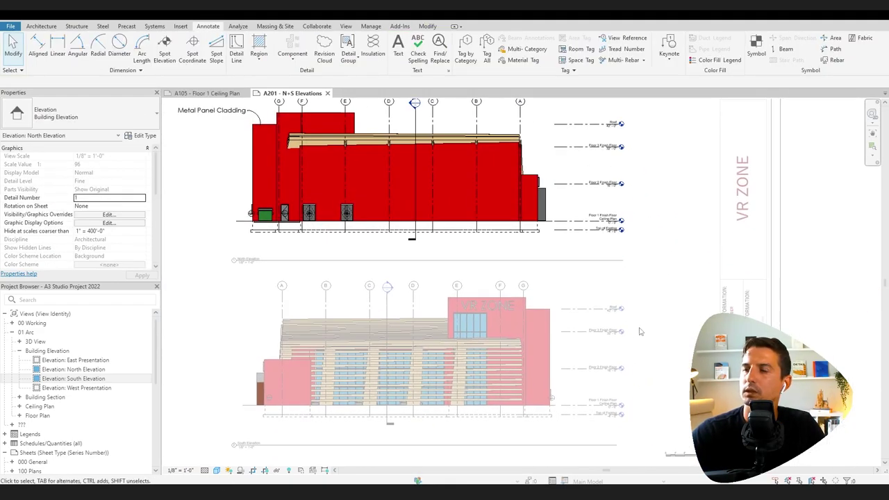
pyautogui.press('t')
pyautogui.press('x')
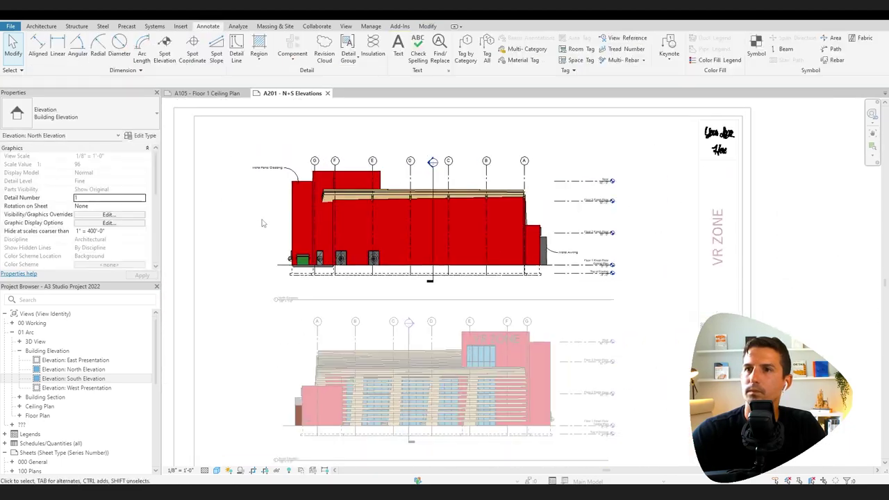
# Add a leader text note reading "ILLUMINATED SIGNAGE" to the VR ZONE sign in the south elevation.
pyautogui.moveTo(271, 339); pyautogui.dragTo(272, 292, button='middle')
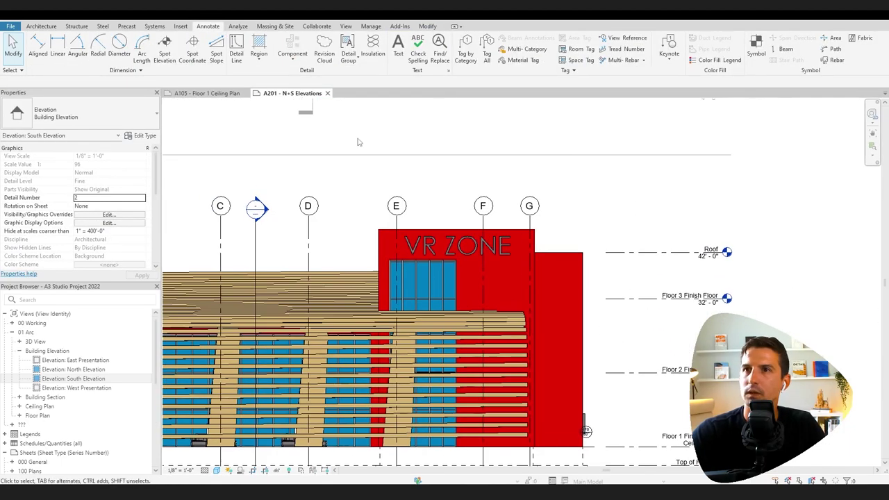
pyautogui.click(398, 47)
pyautogui.scroll(3, 514, 234)
pyautogui.click(500, 235)
pyautogui.click(517, 208)
pyautogui.write('ILLUMINATED SIGNAGE')
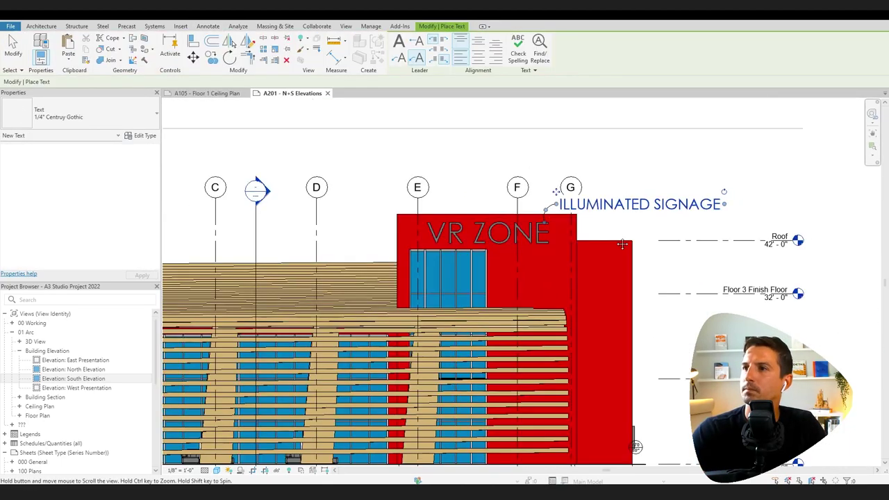
pyautogui.scroll(3, 534, 248)
pyautogui.scroll(-5, 534, 248)
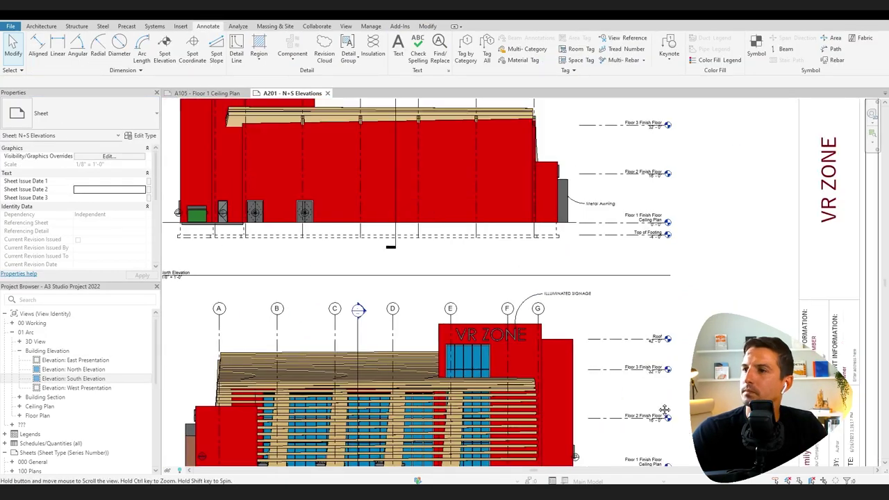
# Add a 1/8" Centruy Gothic leader note reading "CURTAIN WALL GLAZING (TO HAVE VINYL SCREENED WRAP, SEE DETAIL)" to the window below the VR ZONE sign.
pyautogui.scroll(2, 597, 364)
pyautogui.click(398, 46)
pyautogui.click(78, 113)
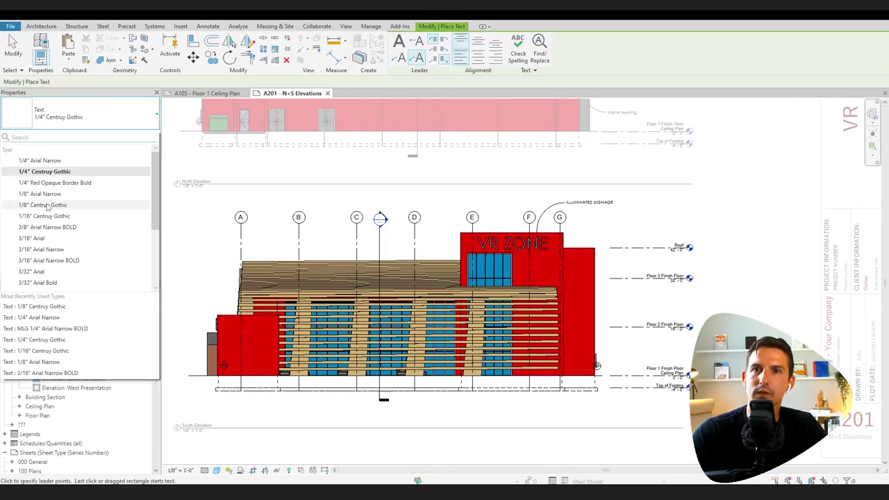
pyautogui.click(45, 205)
pyautogui.scroll(2, 499, 324)
pyautogui.click(429, 202)
pyautogui.write('CURTAIN WALL GLAZING (TO HAVE V')
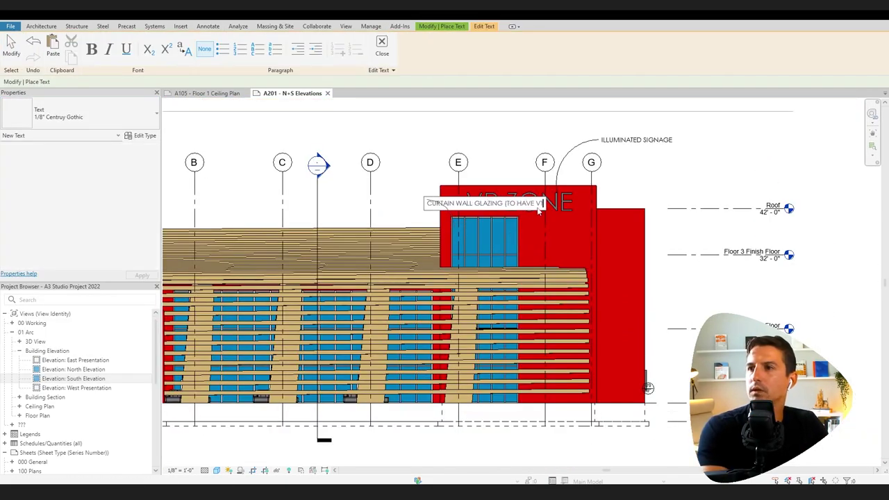
pyautogui.write('INYL WRAP, SEE DETAIL')
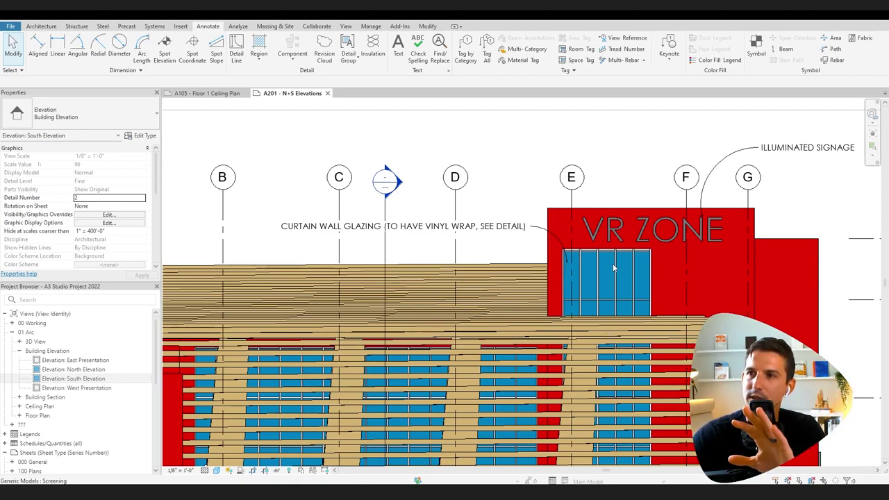
pyautogui.doubleClick(453, 229)
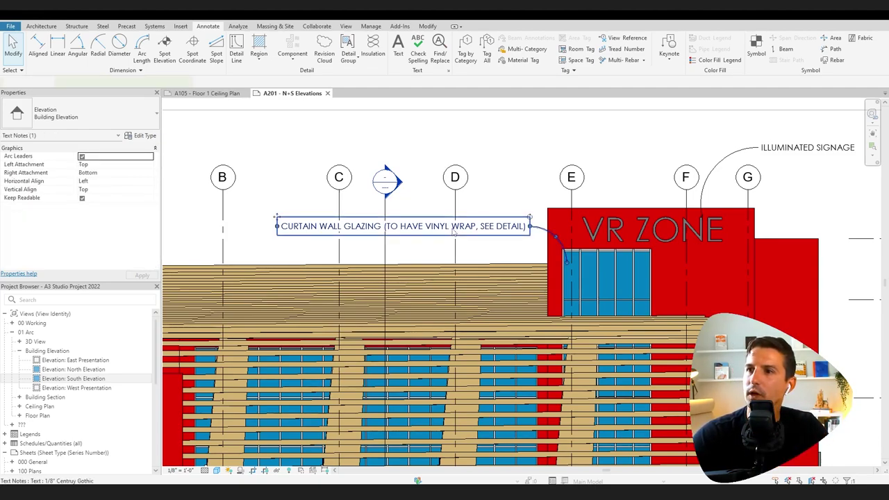
pyautogui.write('SCREENED')
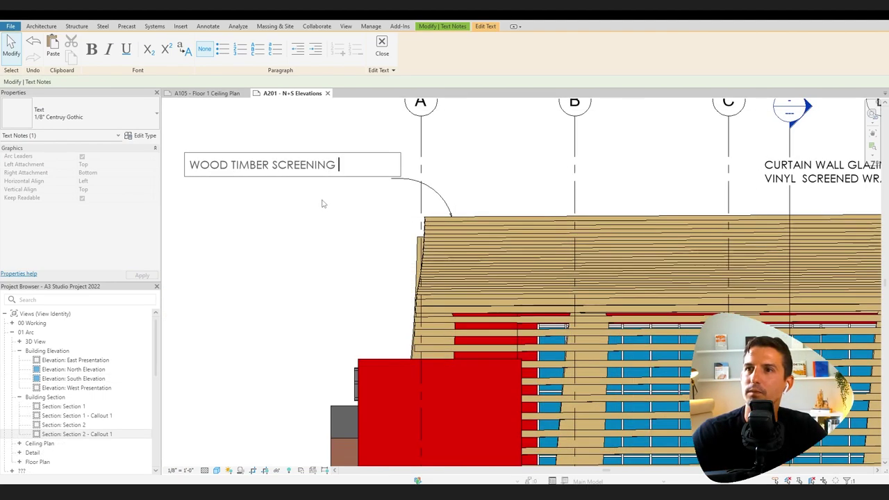
# Append "sss" to the "WOOD TIMBER SCREENING" note and convert the whole note to all caps.
pyautogui.write('sss')
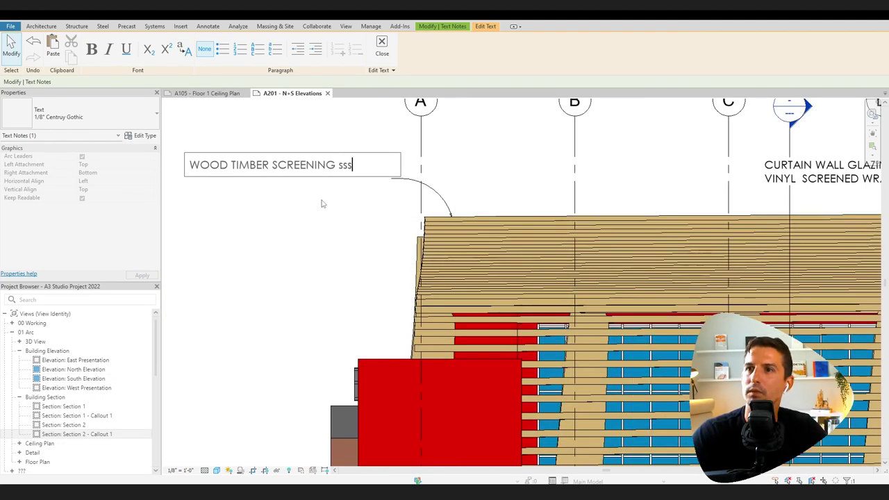
pyautogui.click(322, 203)
pyautogui.doubleClick(257, 171)
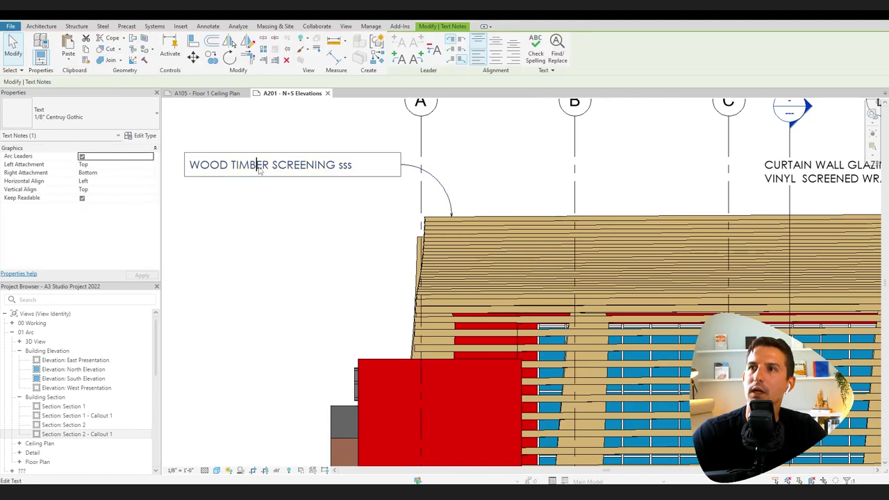
pyautogui.hotkey('ctrl', 'a')
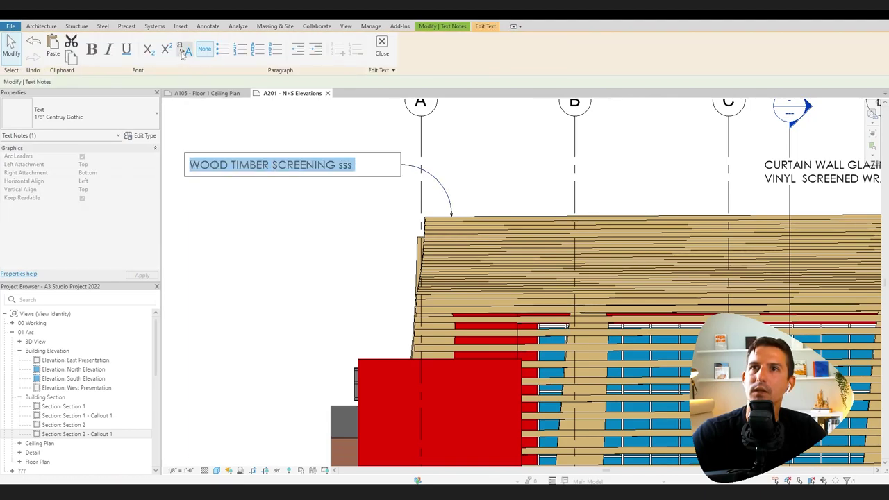
pyautogui.click(183, 55)
pyautogui.click(329, 243)
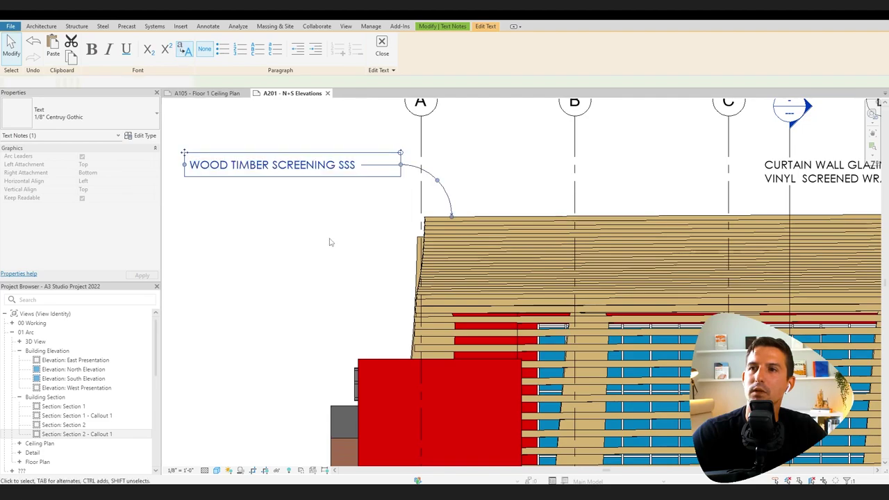
# Delete the trailing "SSS" from the "WOOD TIMBER SCREENING" note and finish editing it.
pyautogui.click(359, 168)
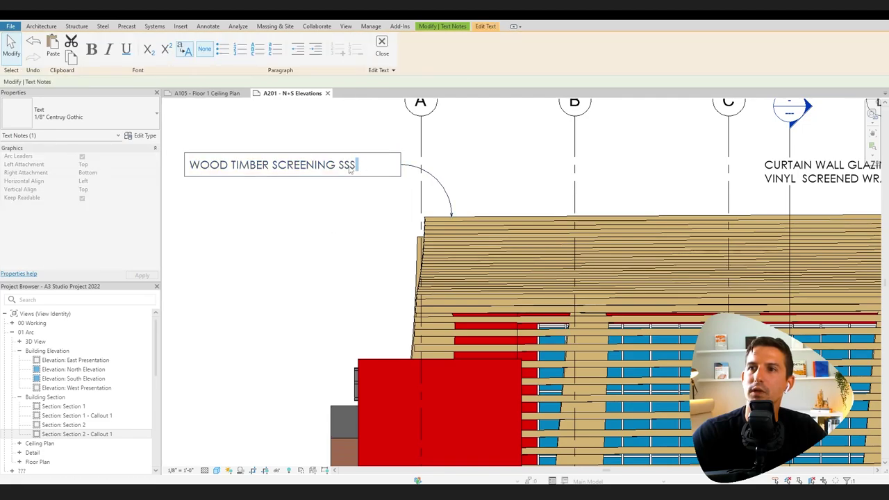
pyautogui.doubleClick(351, 166)
pyautogui.press('BackSpace')
pyautogui.press('BackSpace')
pyautogui.click(342, 221)
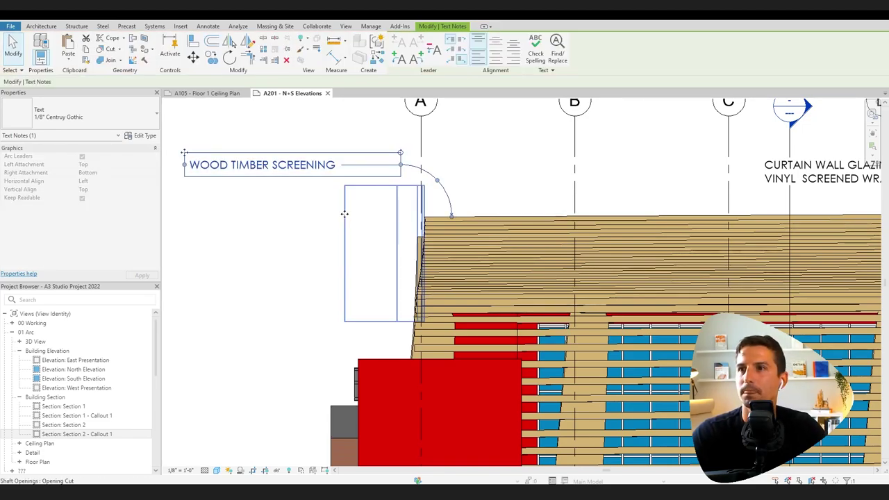
pyautogui.click(344, 214)
pyautogui.click(308, 204)
pyautogui.click(303, 172)
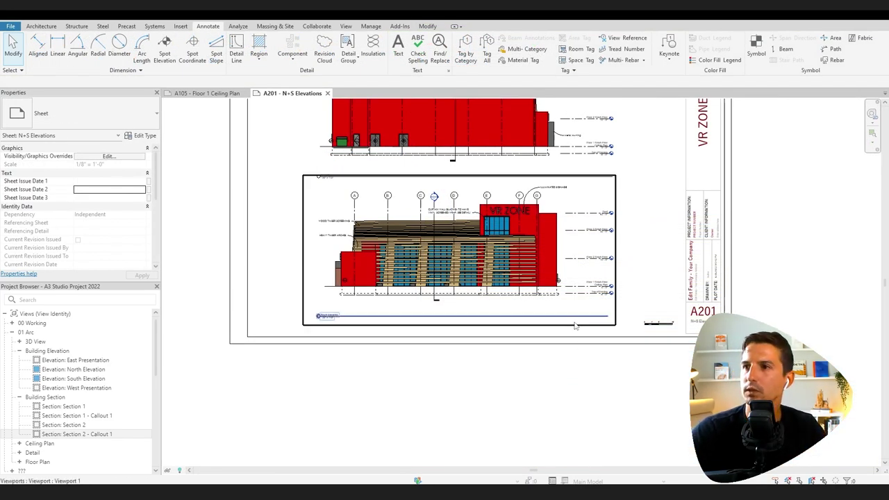
# Open the Section 1 and Section 2 building section views.
pyautogui.moveTo(581, 354); pyautogui.dragTo(570, 456, button='middle')
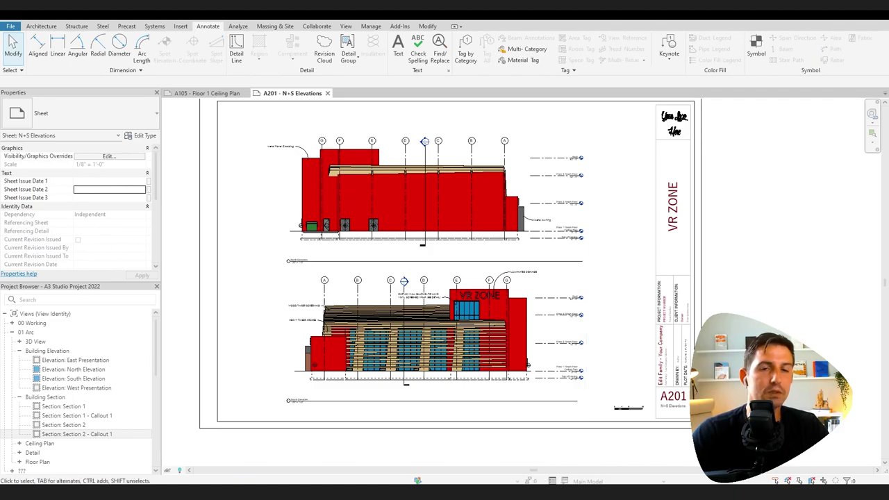
pyautogui.doubleClick(66, 406)
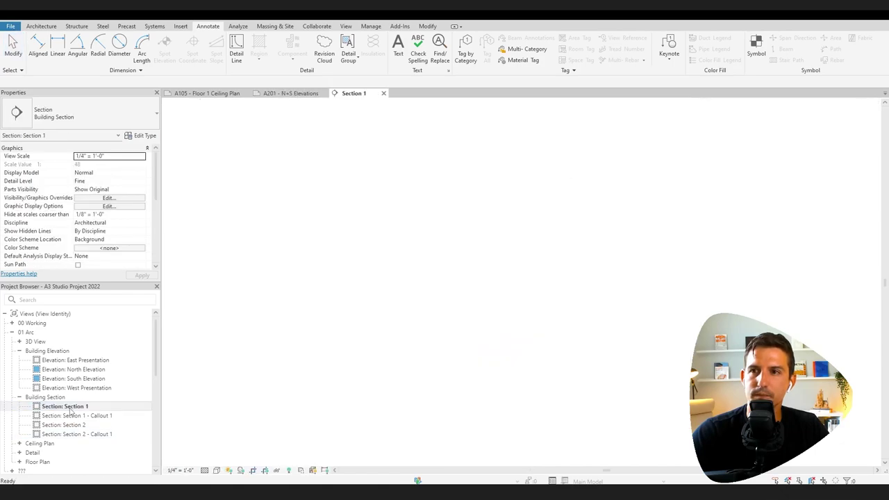
pyautogui.doubleClick(69, 425)
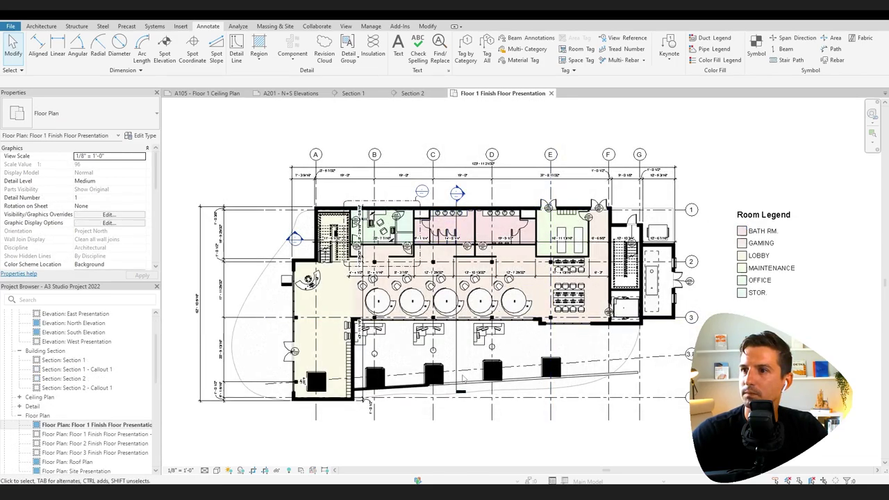
# Draw a horizontal building section across the full width of the floor plan, through the round tables between grids 2 and 3.
pyautogui.click(458, 234)
pyautogui.press('Escape')
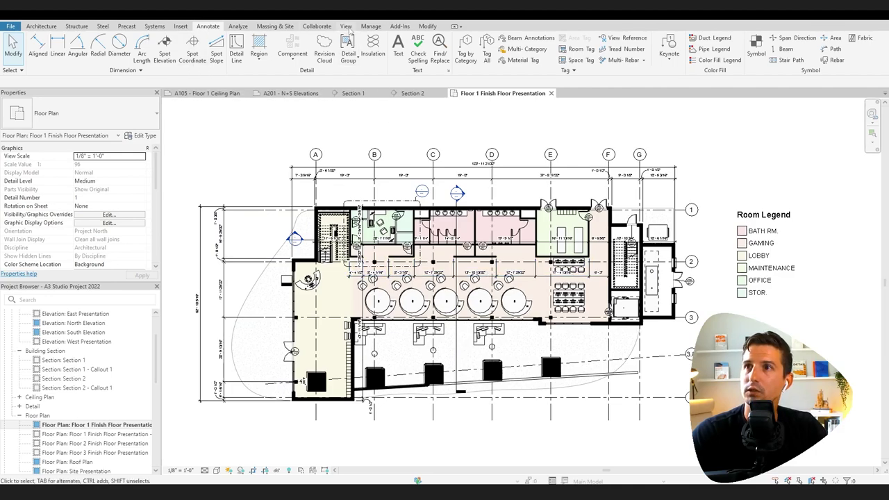
pyautogui.click(345, 26)
pyautogui.click(337, 63)
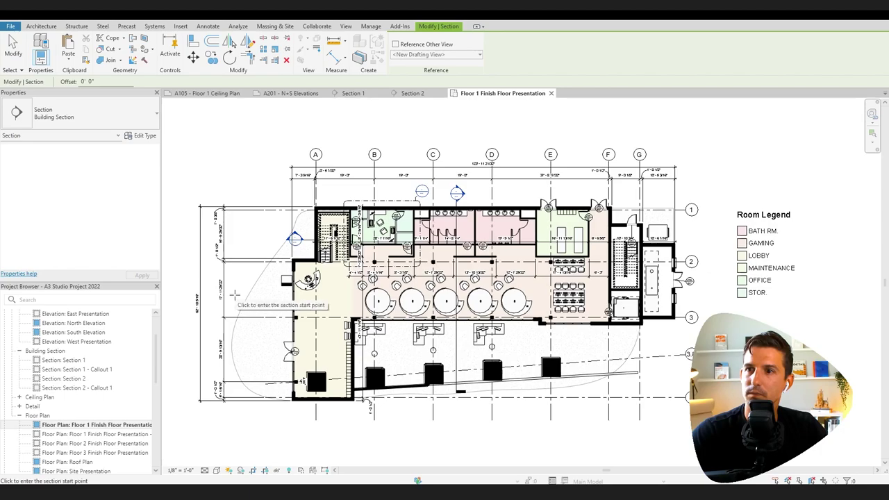
pyautogui.click(231, 293)
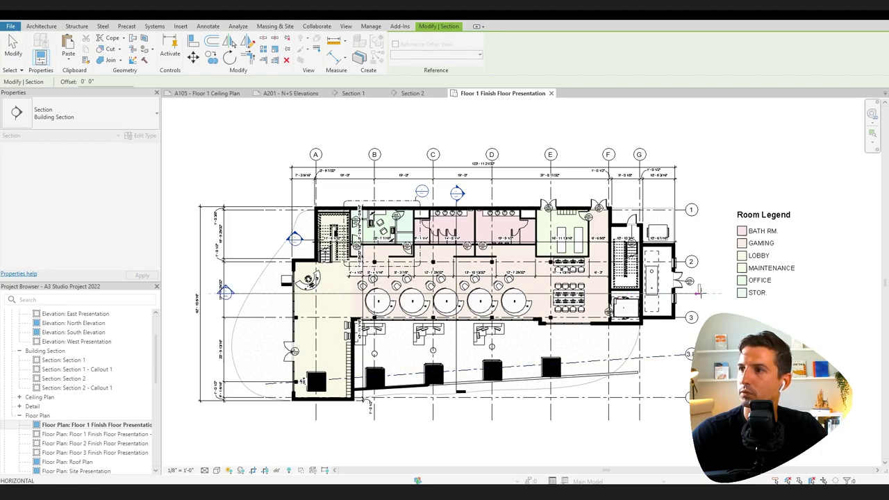
pyautogui.click(701, 293)
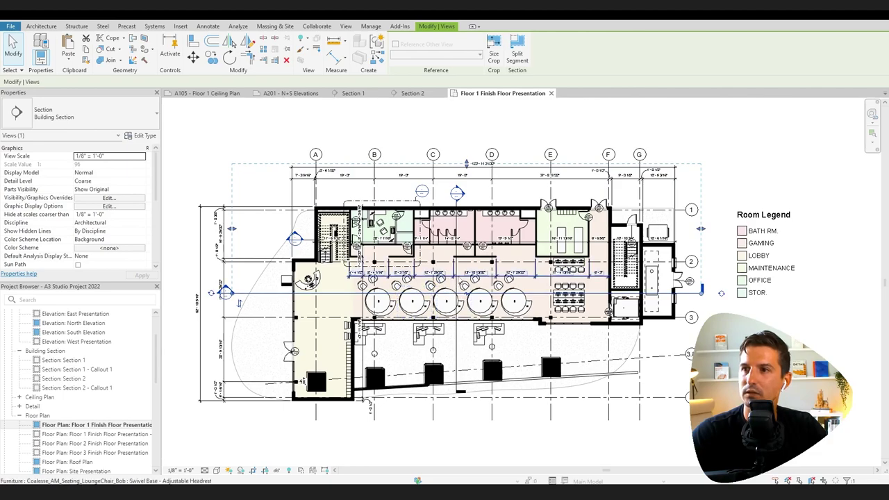
# Move the new section line up the plan so it runs just above the round tables.
pyautogui.press('Escape')
pyautogui.click(281, 293)
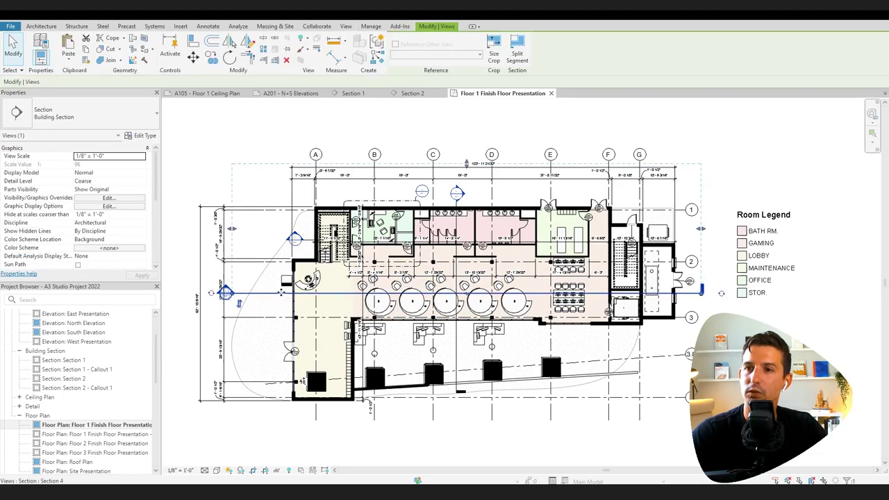
pyautogui.moveTo(281, 293); pyautogui.dragTo(284, 275)
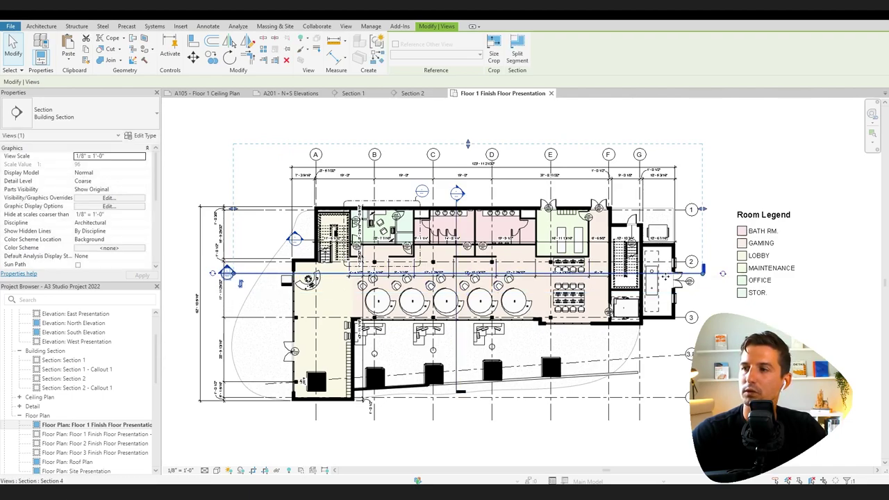
pyautogui.moveTo(665, 277); pyautogui.dragTo(665, 284)
pyautogui.click(728, 293)
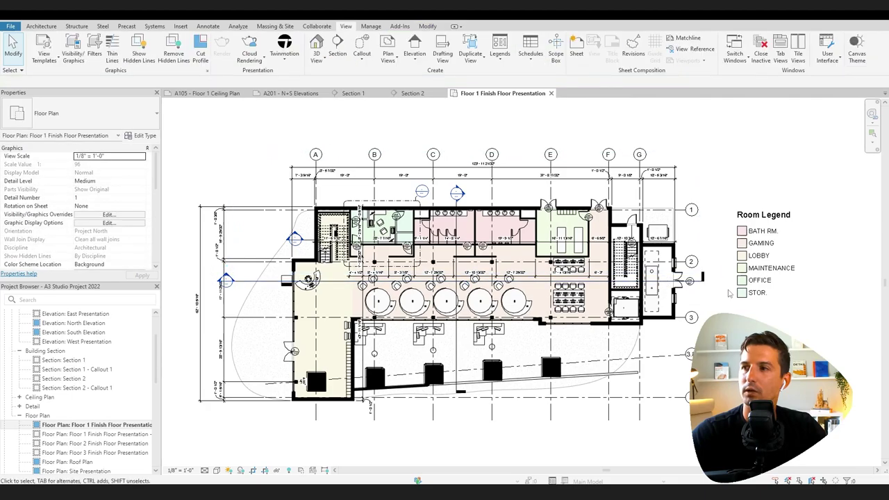
# Shorten the horizontal section line by bringing its head closer to the building's west side.
pyautogui.click(245, 282)
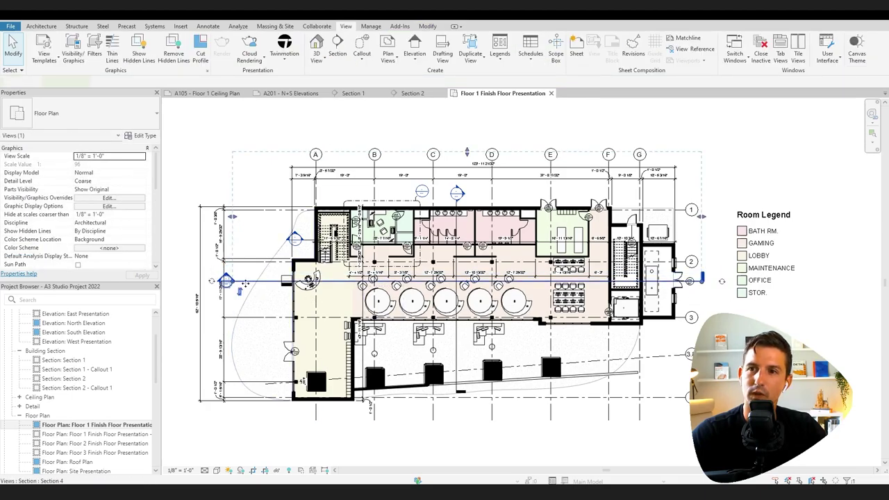
pyautogui.moveTo(232, 282); pyautogui.dragTo(262, 283)
pyautogui.press('Escape')
# Break the horizontal section line with a gap and shrink its visible segments back to the building's outer ends.
pyautogui.click(303, 281)
pyautogui.scroll(2, 482, 282)
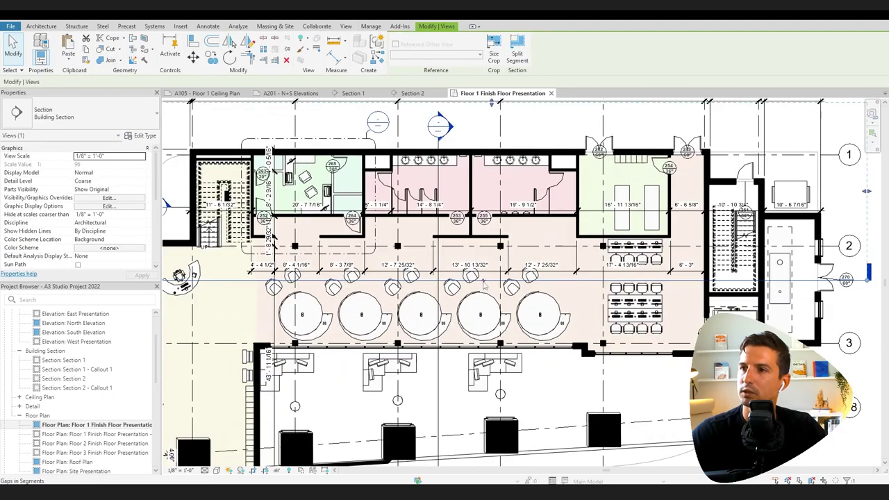
pyautogui.scroll(-3, 482, 281)
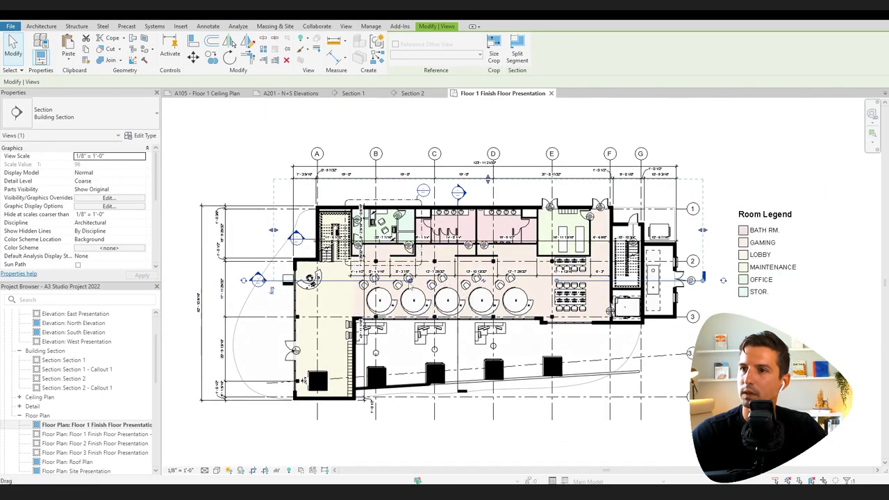
pyautogui.moveTo(410, 282); pyautogui.dragTo(309, 282)
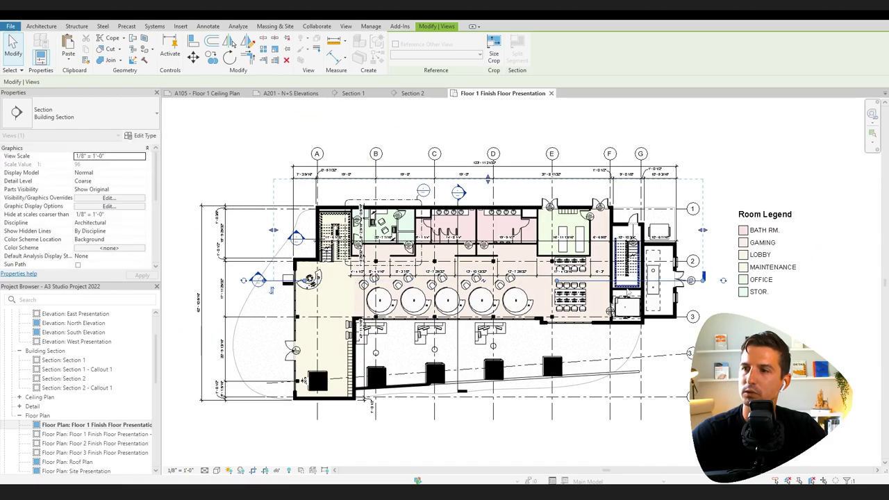
pyautogui.moveTo(628, 292); pyautogui.dragTo(667, 282)
pyautogui.click(715, 307)
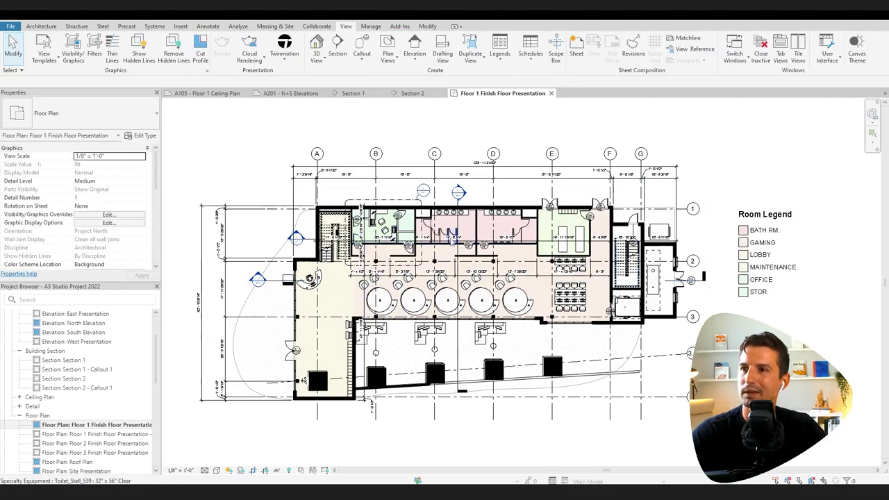
# Break the vertical section line with a gap so that only its end markers show on the plan.
pyautogui.click(459, 298)
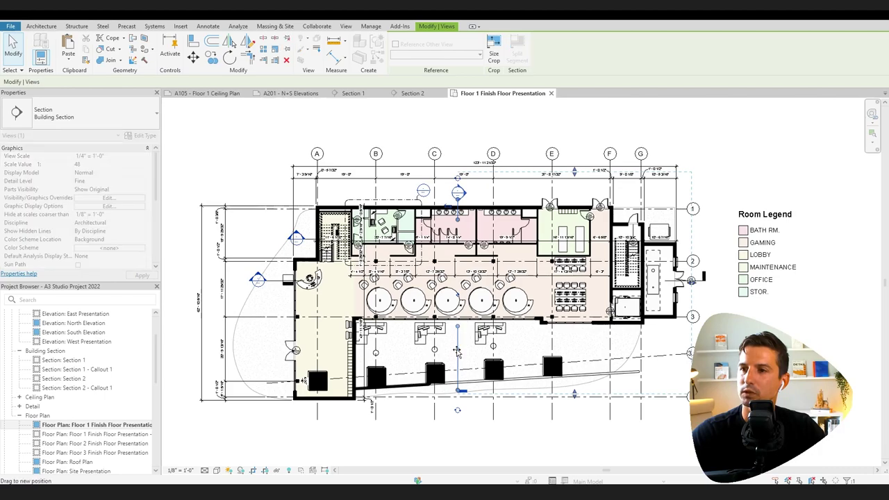
pyautogui.press('Escape')
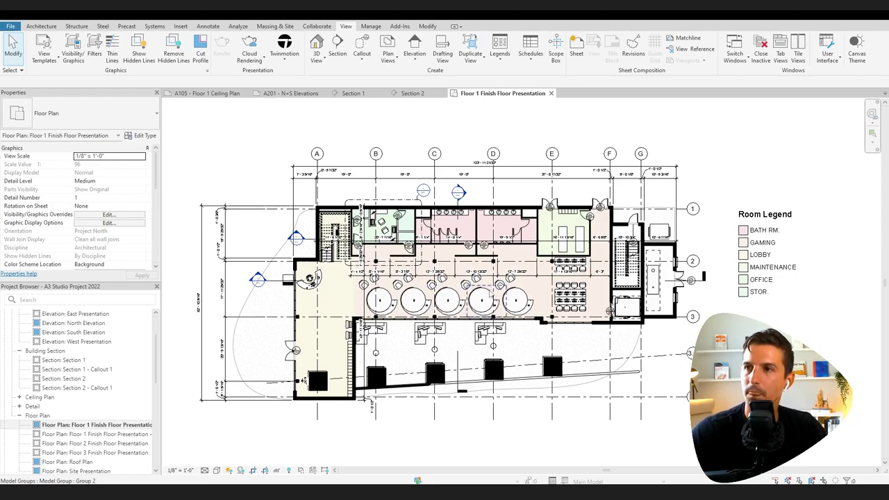
# Open the Section 2 view and choose Architectural Section as its view template.
pyautogui.click(411, 93)
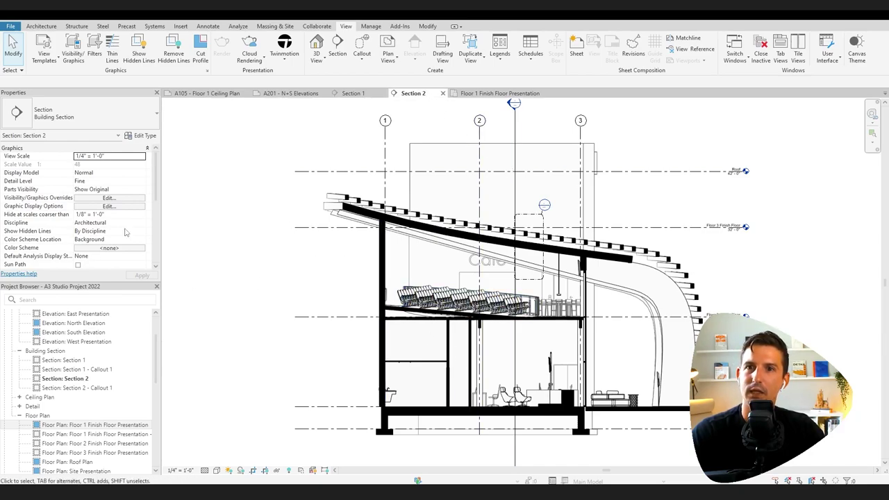
pyautogui.scroll(-5, 126, 233)
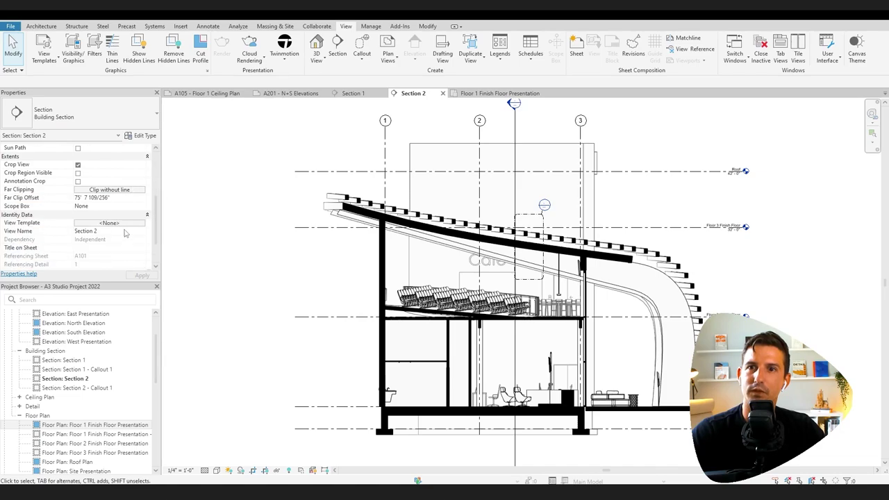
pyautogui.scroll(-2, 125, 233)
pyautogui.click(109, 206)
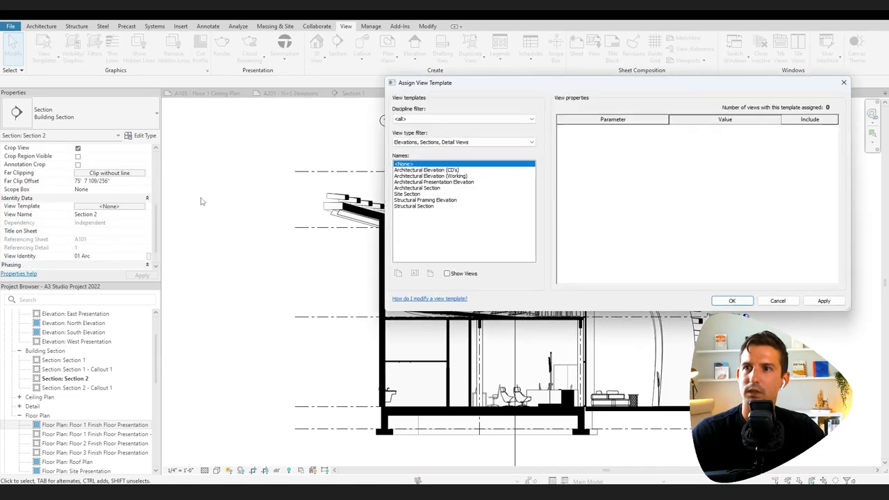
pyautogui.click(417, 188)
# Review the Architectural Section template's shadow, depth cueing, model display and silhouette settings.
pyautogui.scroll(-2, 625, 207)
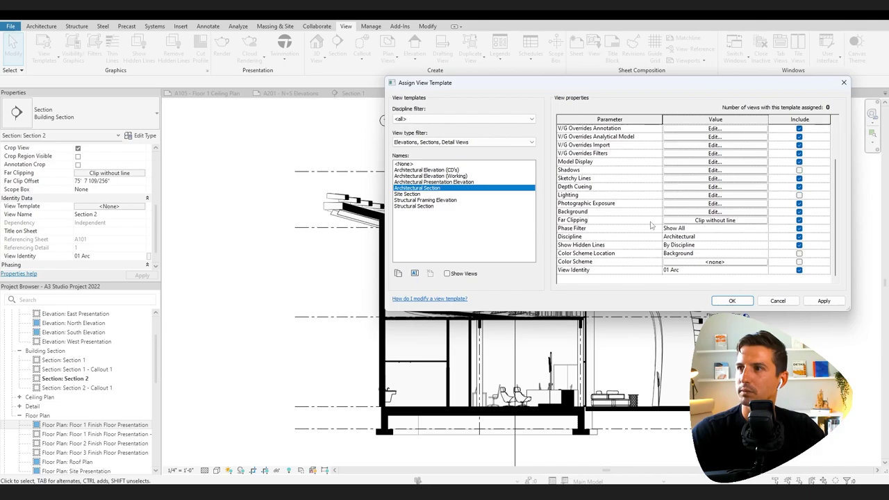
pyautogui.click(681, 196)
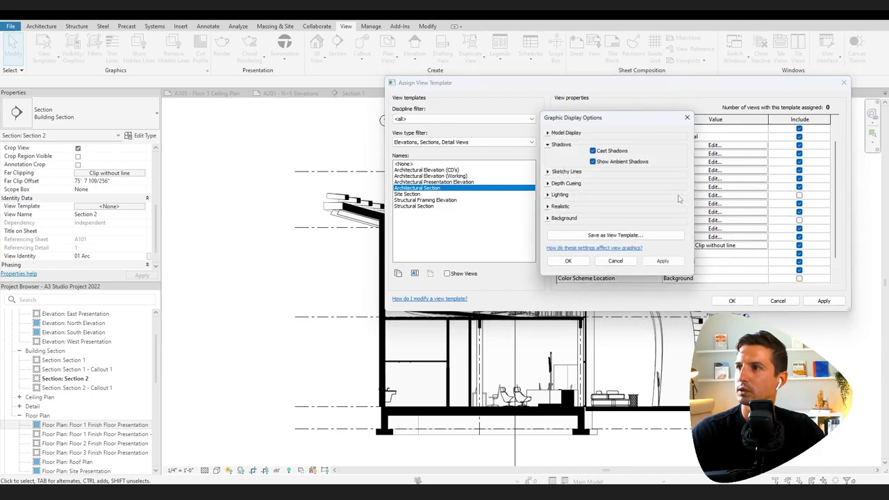
pyautogui.click(548, 184)
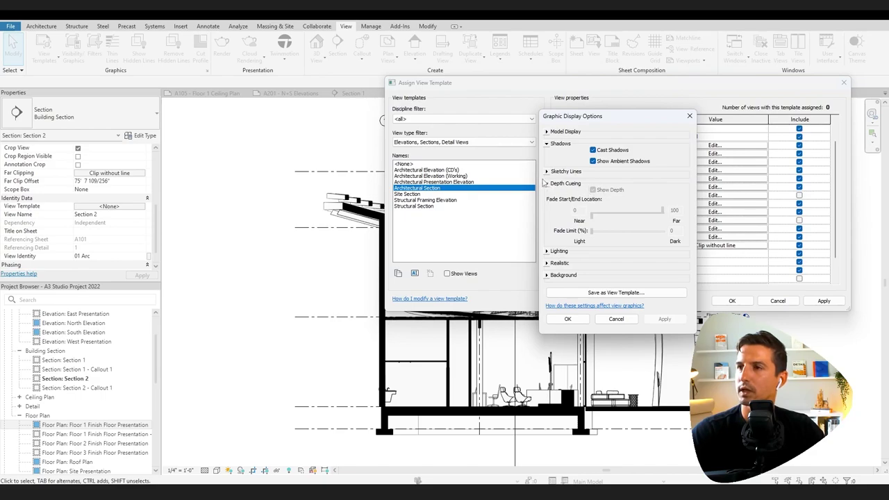
pyautogui.click(549, 184)
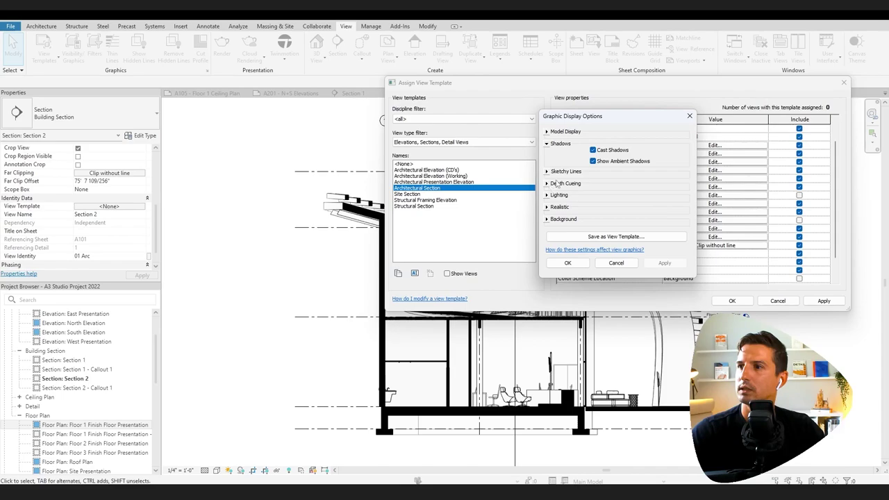
pyautogui.click(690, 116)
pyautogui.click(715, 187)
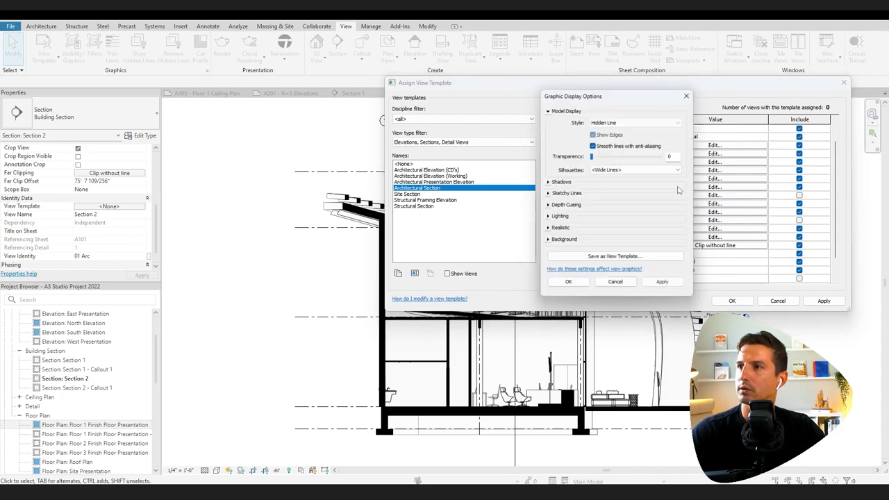
pyautogui.click(596, 171)
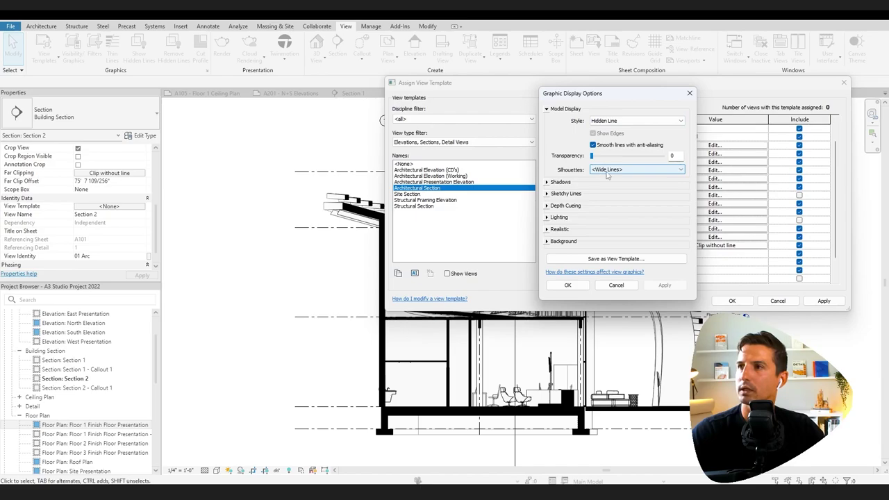
pyautogui.click(574, 285)
# Check the template's model category overrides and assign the Architectural Section template to Section 2.
pyautogui.click(690, 147)
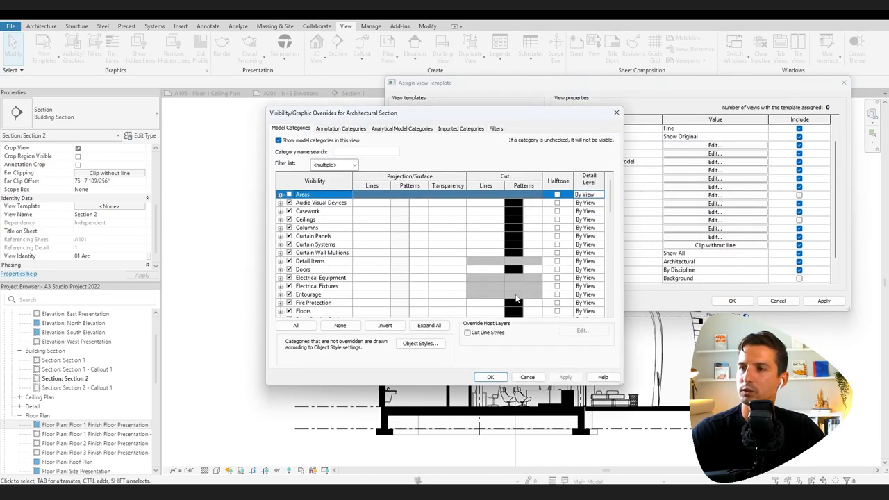
pyautogui.click(490, 377)
pyautogui.click(732, 301)
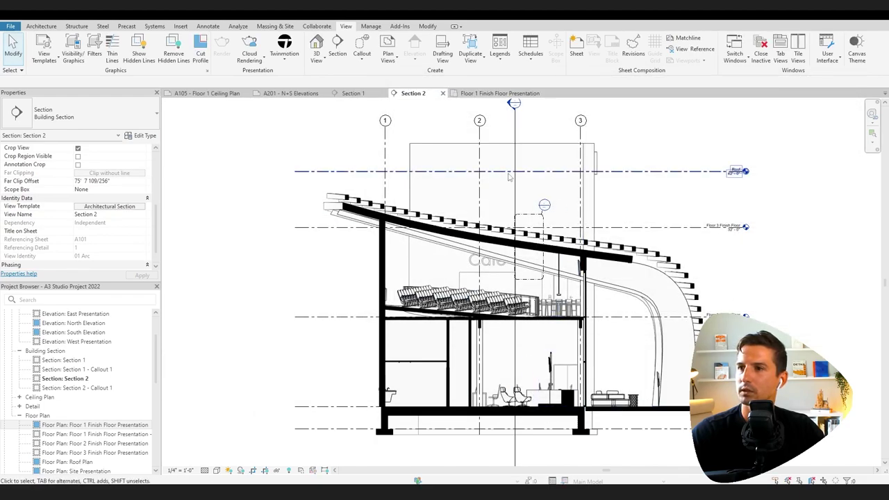
# Show the Section 2 crop region to check its extents and hide it again.
pyautogui.moveTo(820, 341); pyautogui.dragTo(770, 323, button='middle')
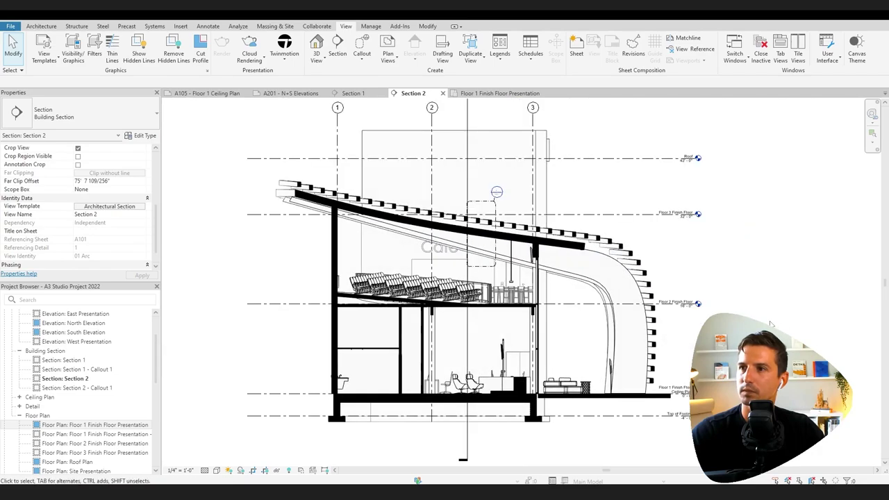
pyautogui.scroll(-4, 730, 300)
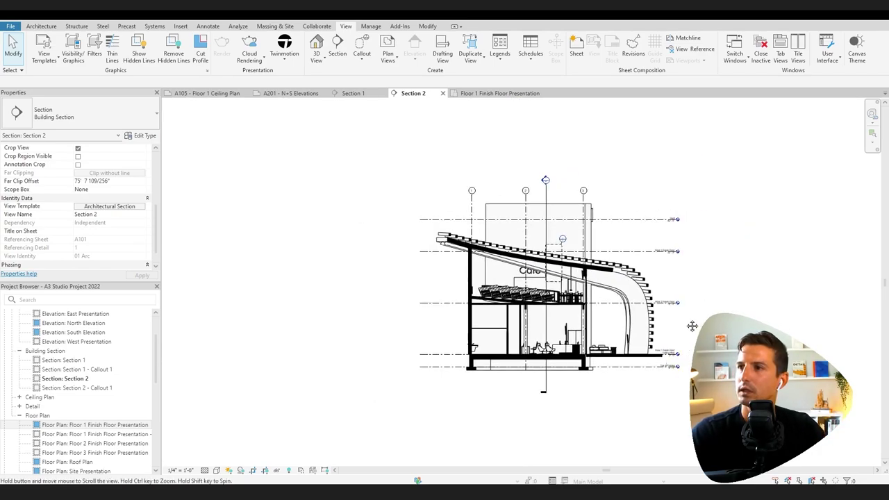
pyautogui.click(277, 470)
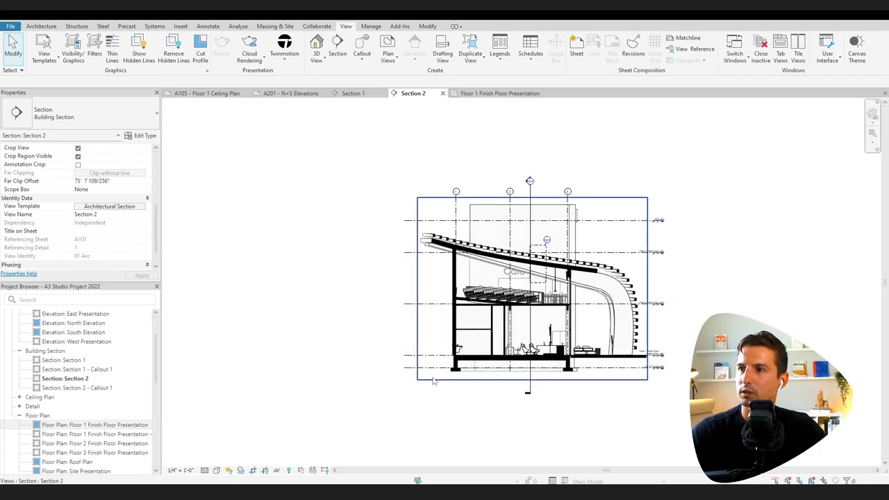
pyautogui.click(276, 471)
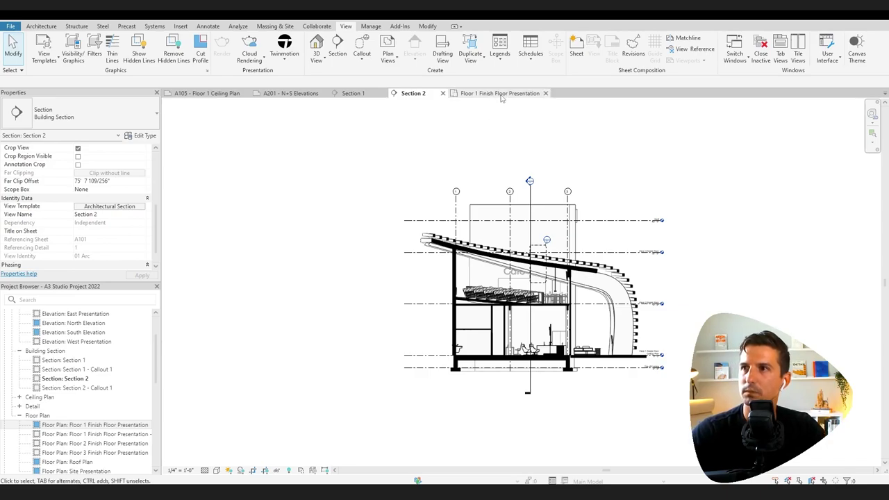
# Open sheet A301 - Building Sections and place the Section 2 view on it.
pyautogui.scroll(-10, 64, 400)
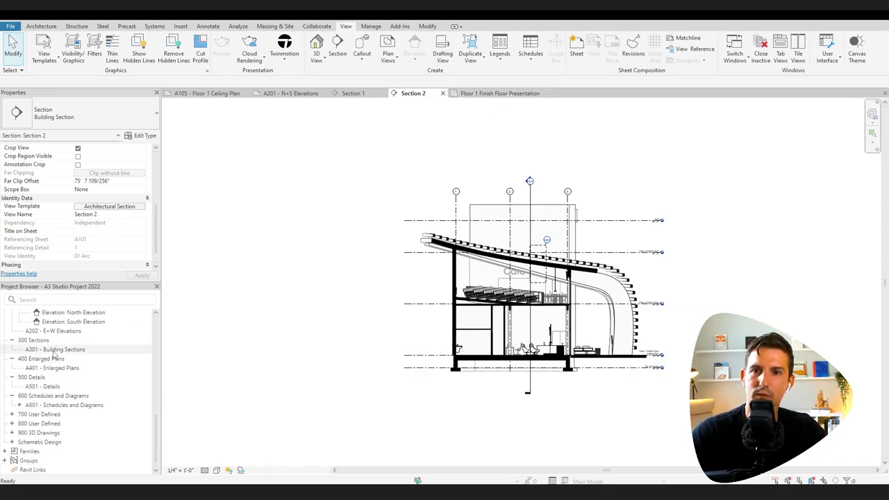
pyautogui.doubleClick(64, 350)
pyautogui.moveTo(460, 337); pyautogui.dragTo(407, 324, button='middle')
pyautogui.scroll(2, 76, 364)
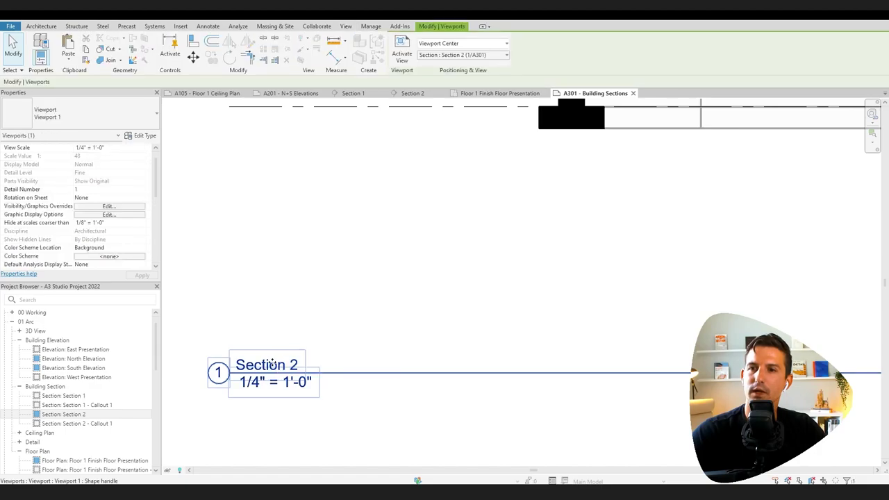
# Rename the placed Section 2 view as N-S Building Section.
pyautogui.scroll(-5, 98, 189)
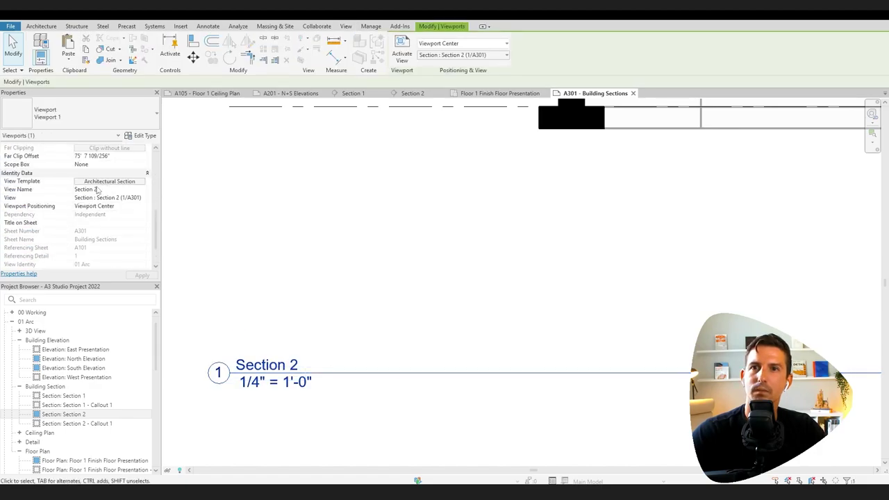
pyautogui.moveTo(89, 189); pyautogui.dragTo(70, 189)
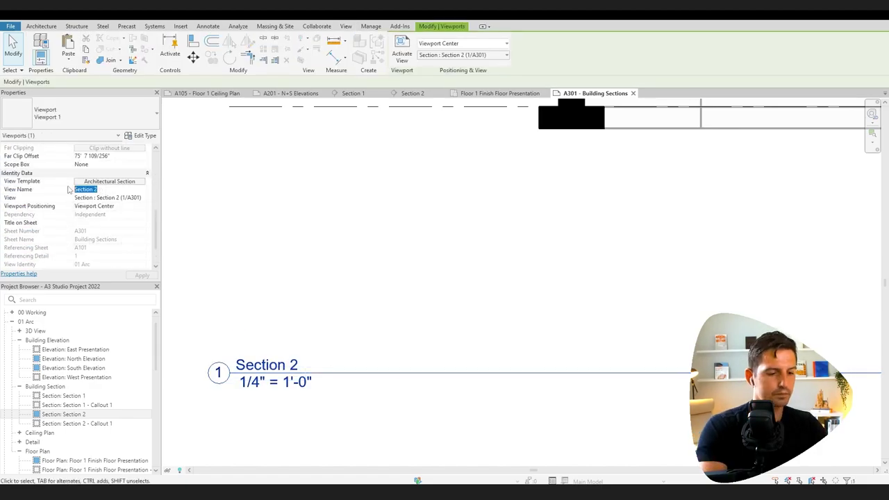
pyautogui.write('N-S Building Secti')
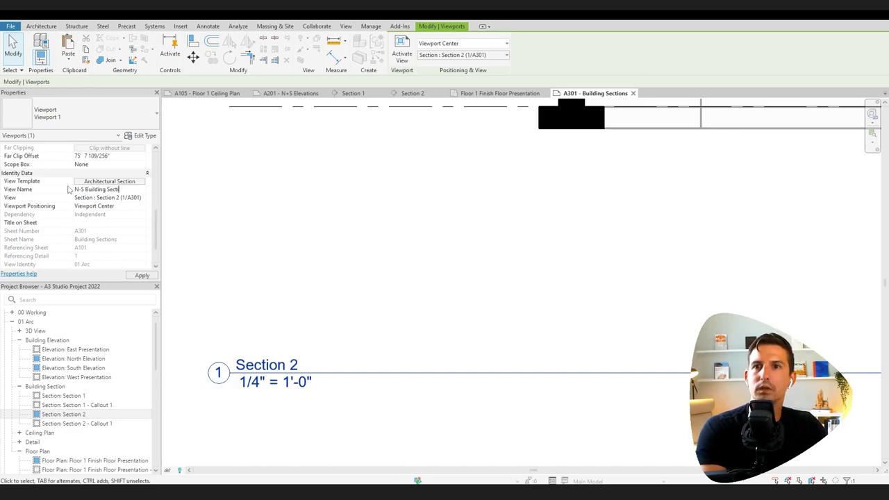
pyautogui.write('on')
pyautogui.click(142, 275)
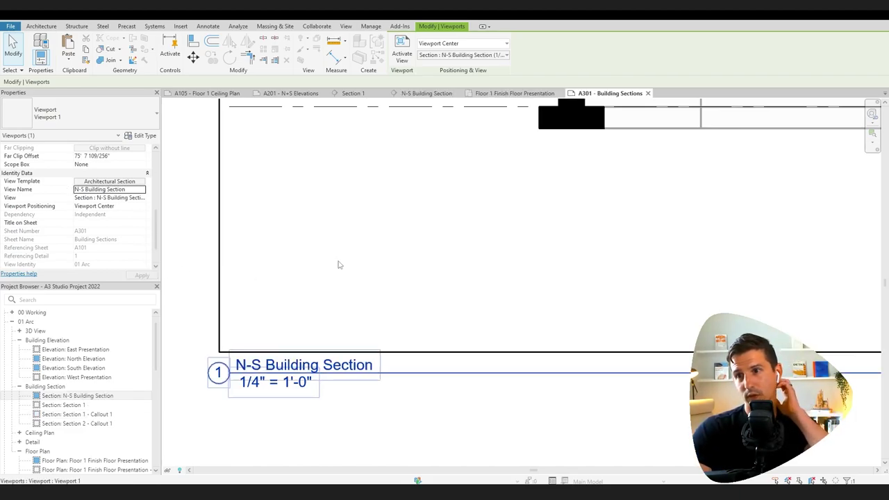
# Examine the roof and level annotations of the N-S Building Section placed on sheet A301.
pyautogui.click(438, 405)
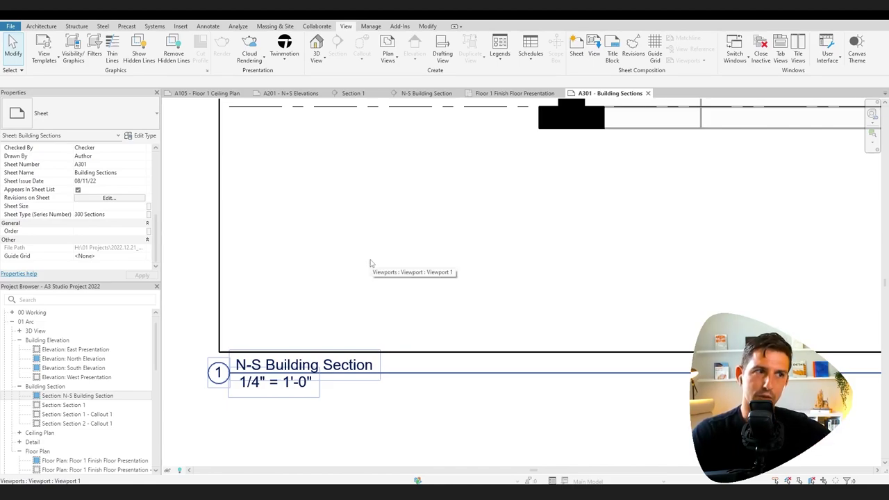
pyautogui.scroll(-4, 371, 263)
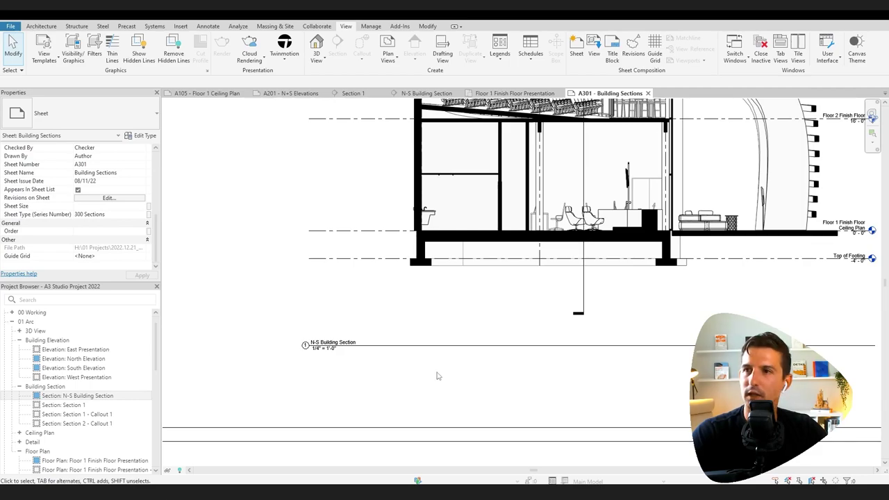
pyautogui.scroll(-4, 459, 377)
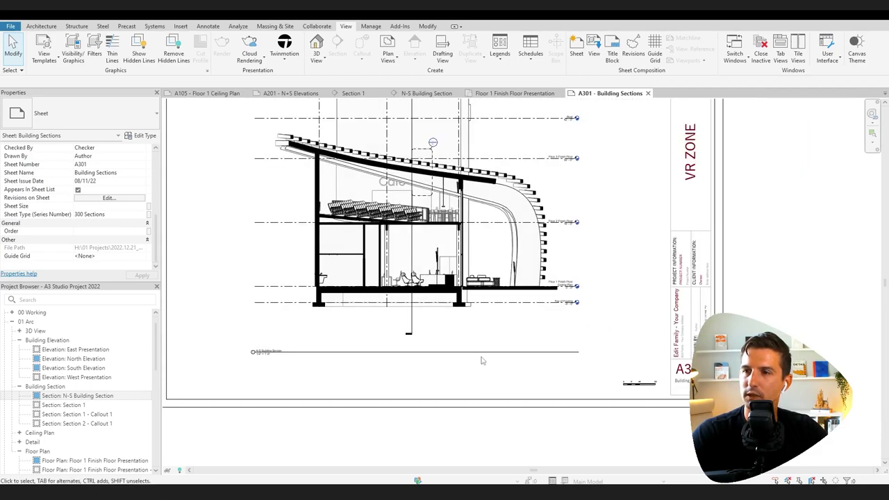
pyautogui.scroll(2, 500, 403)
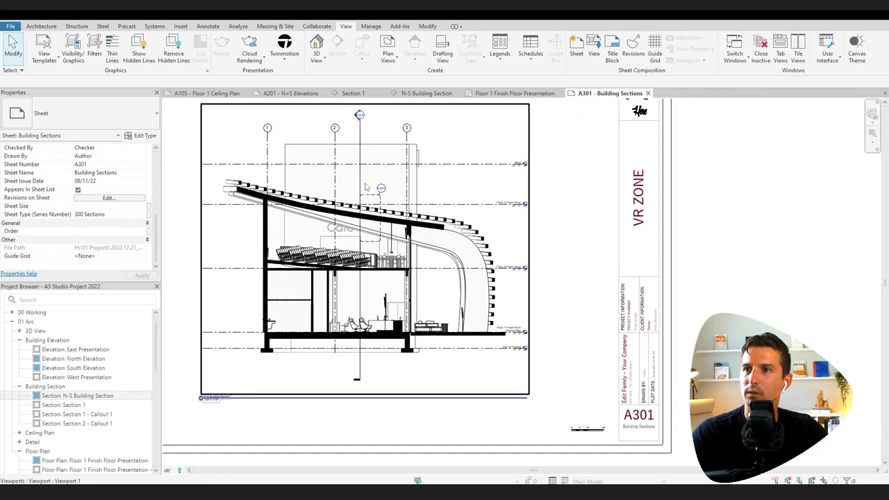
pyautogui.scroll(5, 389, 223)
pyautogui.doubleClick(389, 223)
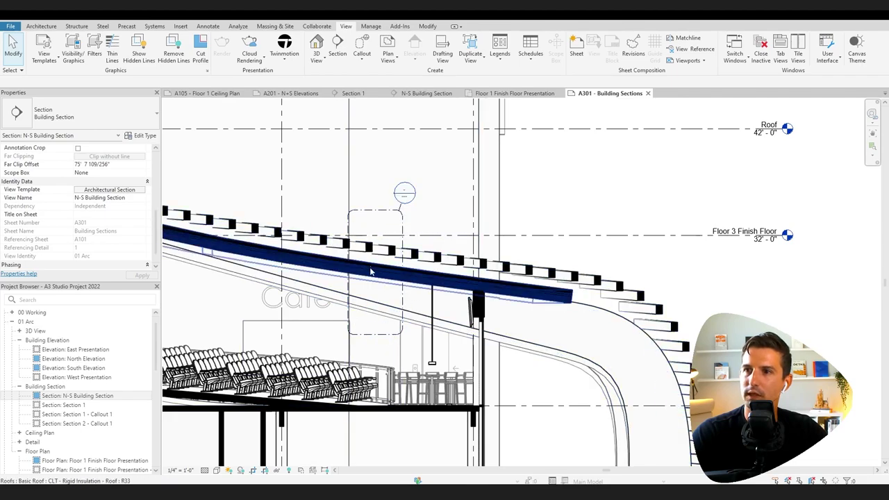
pyautogui.scroll(-4, 382, 264)
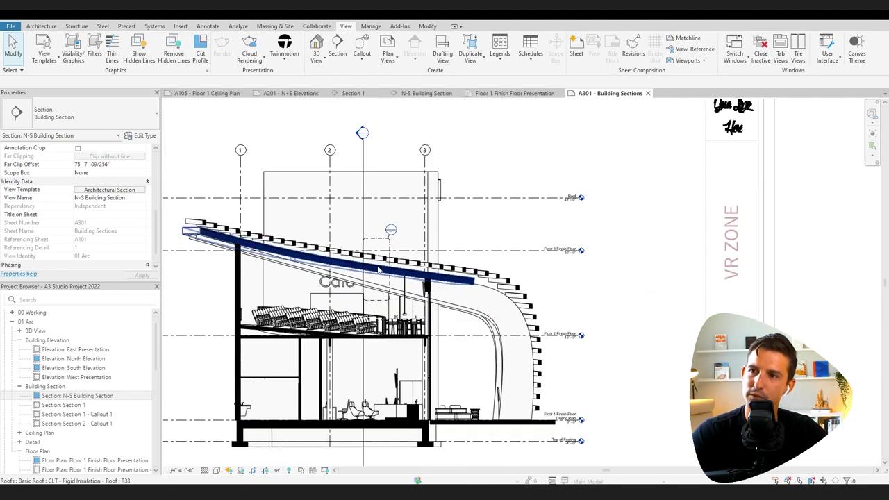
pyautogui.doubleClick(594, 326)
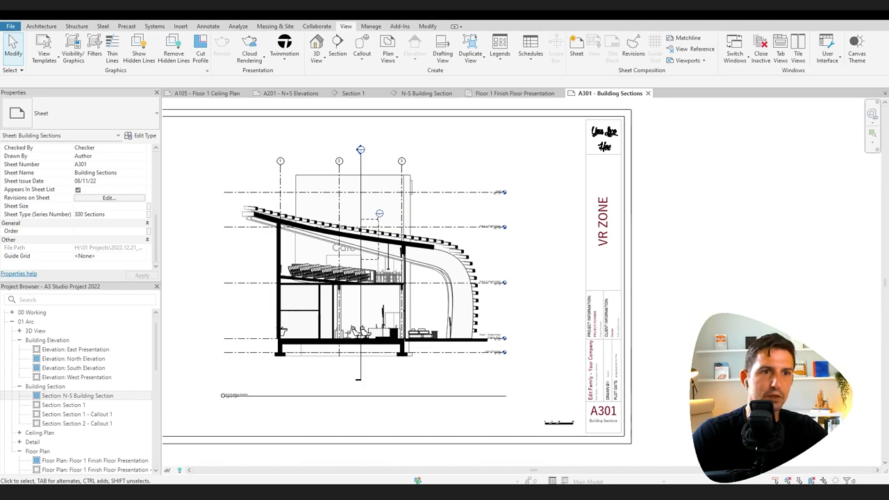
# Activate the N-S Building Section viewport and shorten the aligned level lines so their left ends stop just past grid 3.
pyautogui.doubleClick(458, 197)
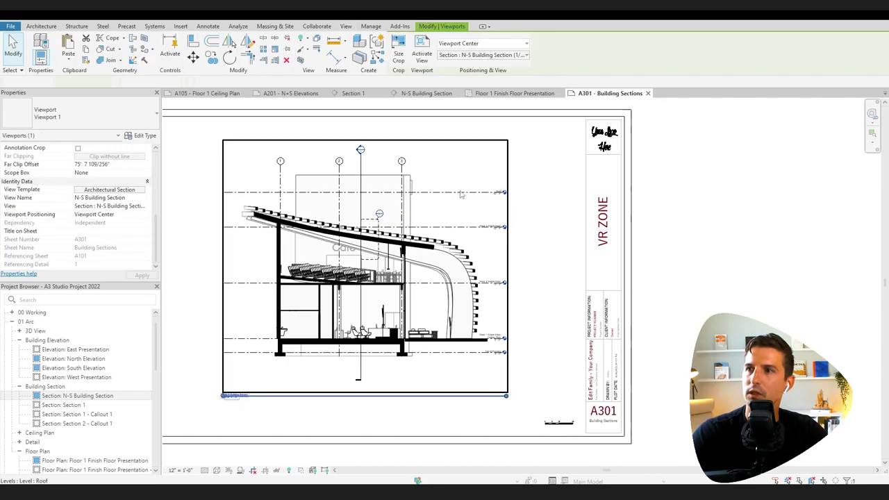
pyautogui.click(229, 195)
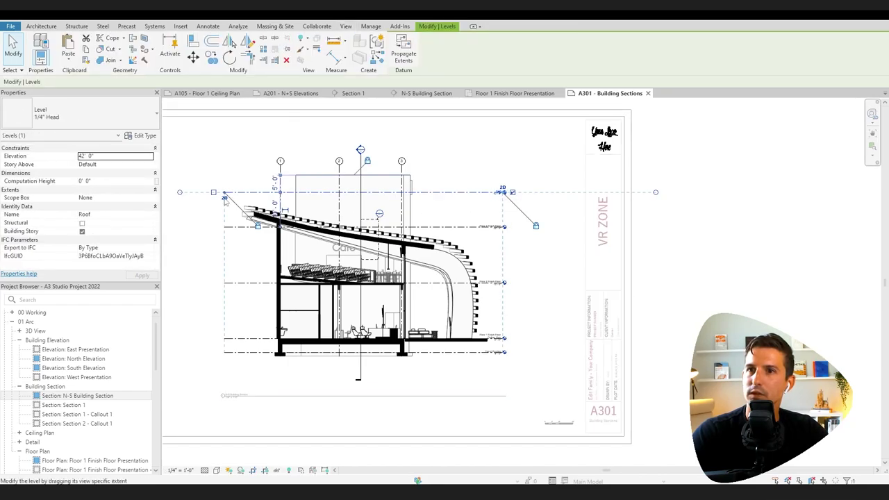
pyautogui.moveTo(228, 195); pyautogui.dragTo(430, 192)
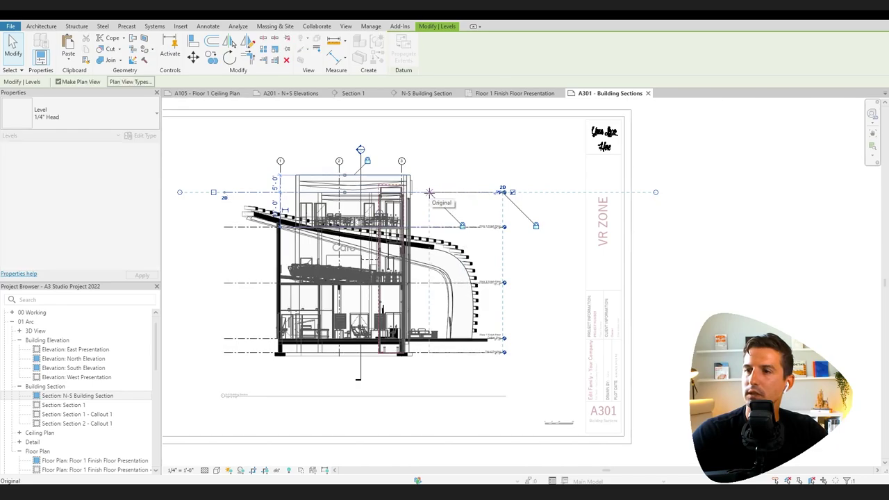
pyautogui.click(562, 310)
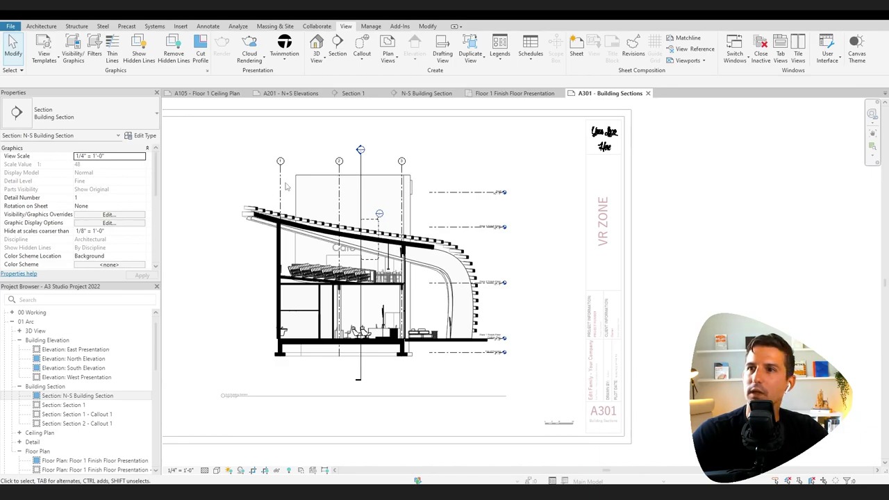
# Break the vertical section line crossing the building and pull the gap ends back above the roof and close to the ground floor.
pyautogui.click(361, 181)
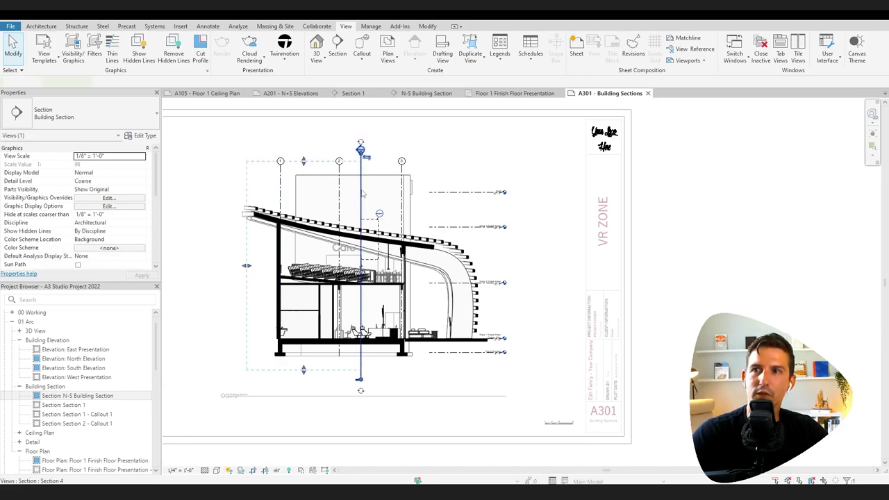
pyautogui.click(713, 284)
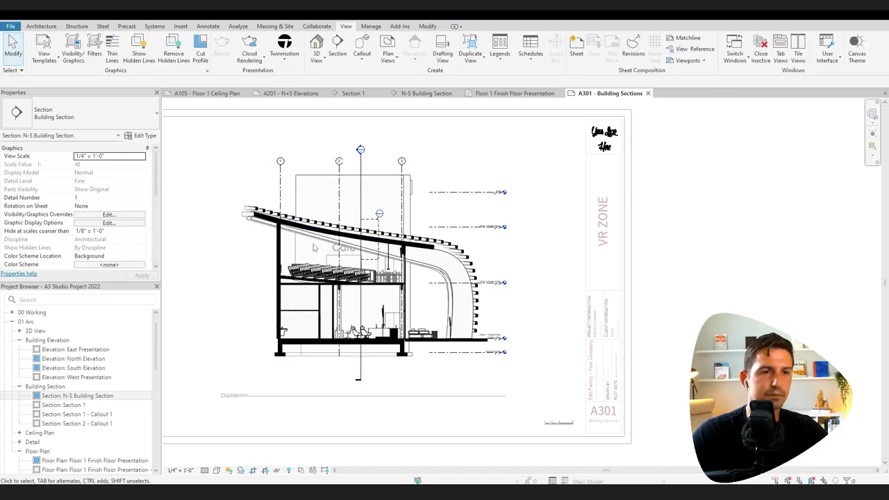
pyautogui.click(361, 250)
pyautogui.click(361, 269)
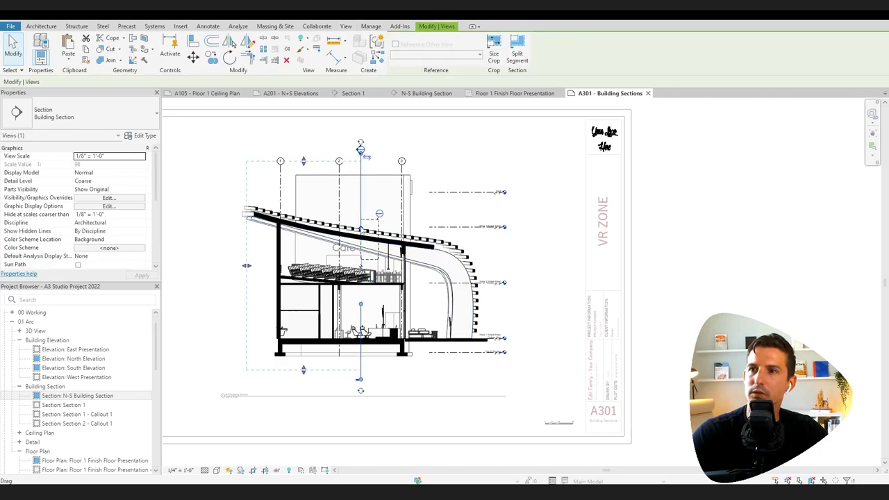
pyautogui.moveTo(361, 229); pyautogui.dragTo(361, 188)
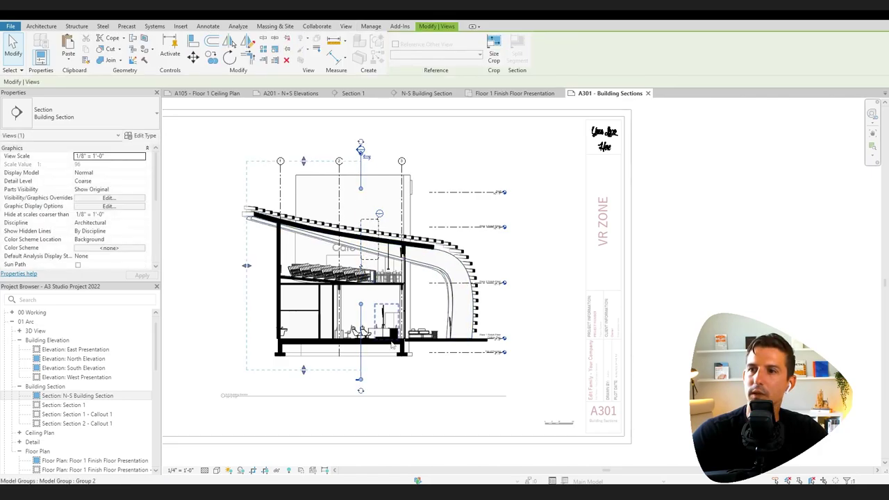
pyautogui.moveTo(360, 304); pyautogui.dragTo(360, 328)
pyautogui.click(639, 359)
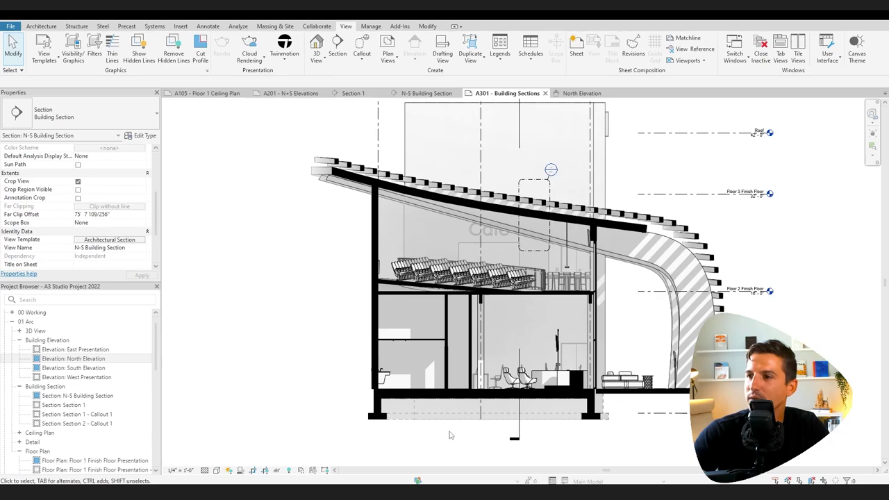
# Check the Below Grade property of the bearing footing beneath the ground floor slab.
pyautogui.click(410, 417)
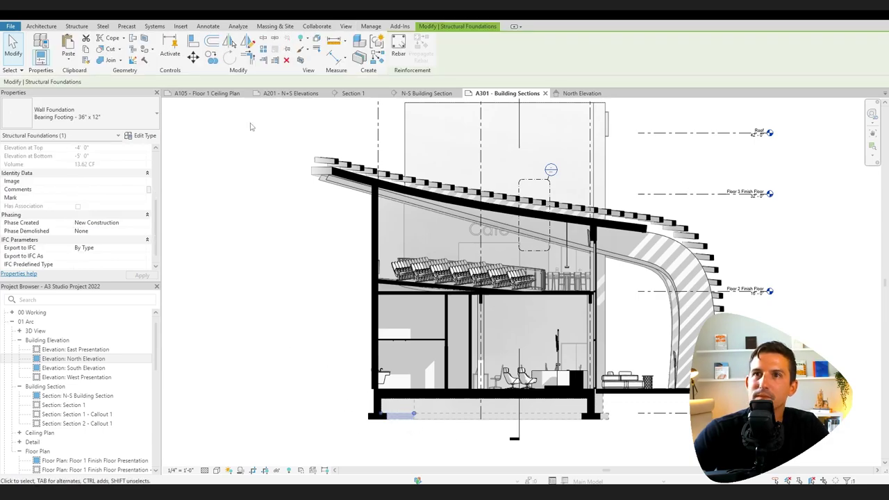
pyautogui.scroll(4, 88, 193)
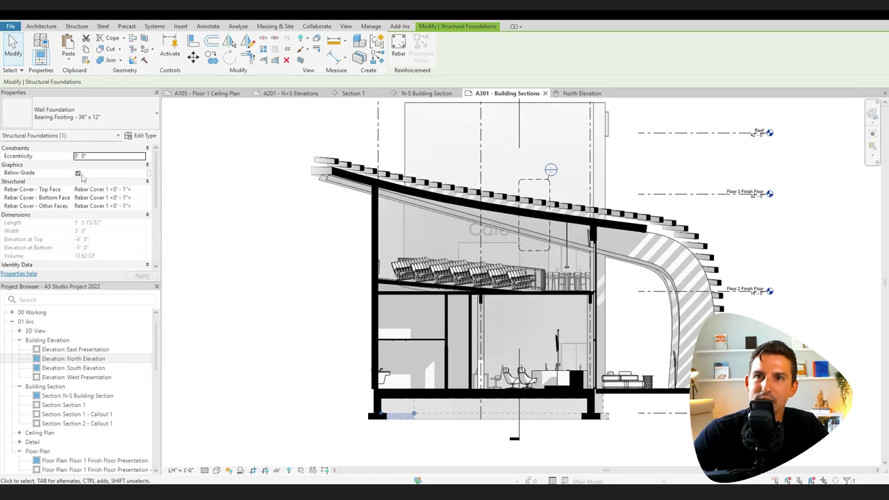
pyautogui.click(308, 327)
pyautogui.scroll(2, 151, 246)
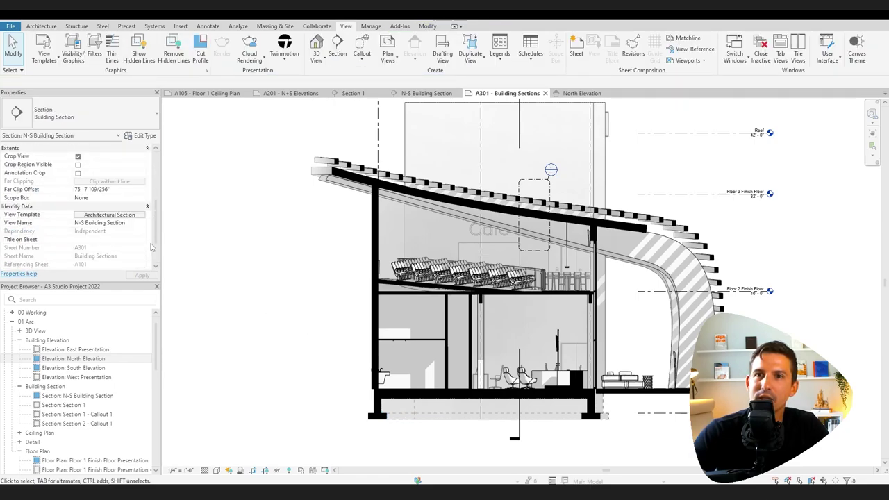
# Review the Architectural Section template's model display settings, including the silhouettes option.
pyautogui.click(137, 218)
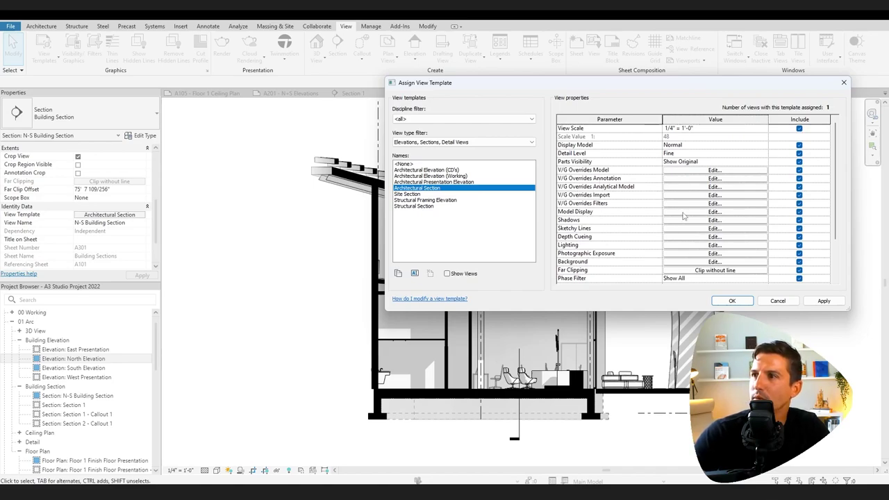
pyautogui.click(722, 212)
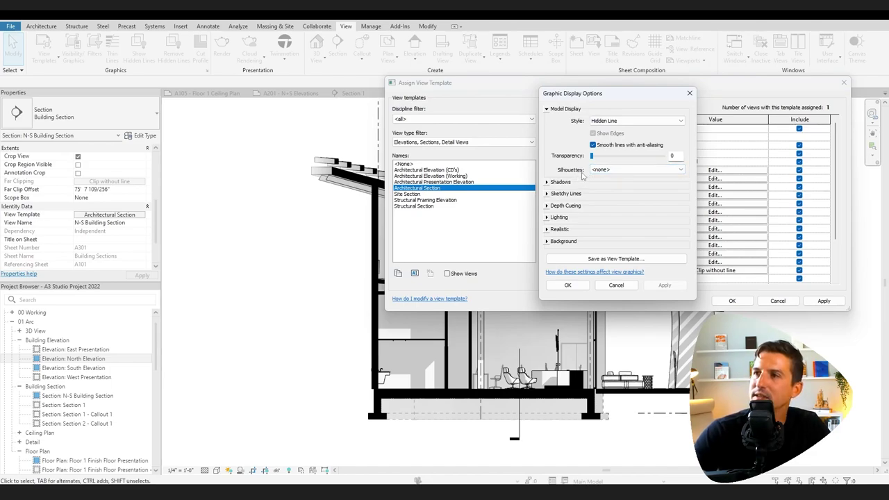
pyautogui.click(622, 170)
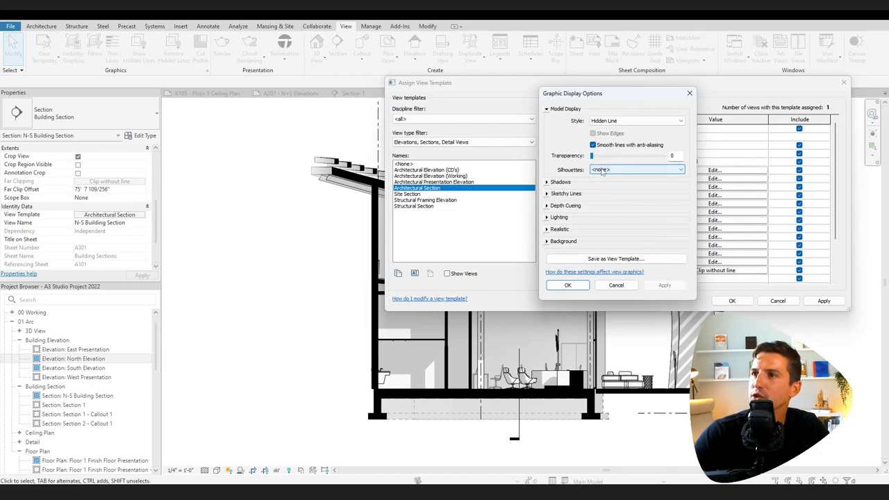
pyautogui.click(568, 285)
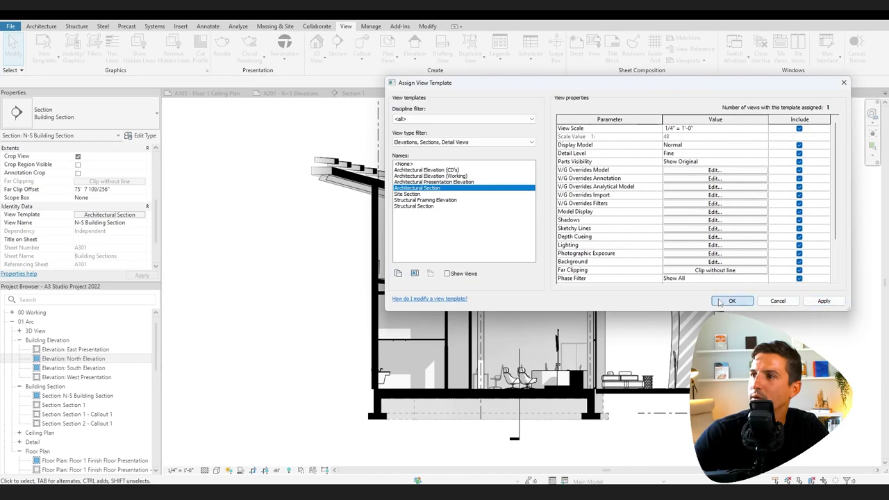
pyautogui.click(733, 301)
# Examine the dashed below-grade foundation lines along the base of the N-S Building Section.
pyautogui.scroll(5, 437, 373)
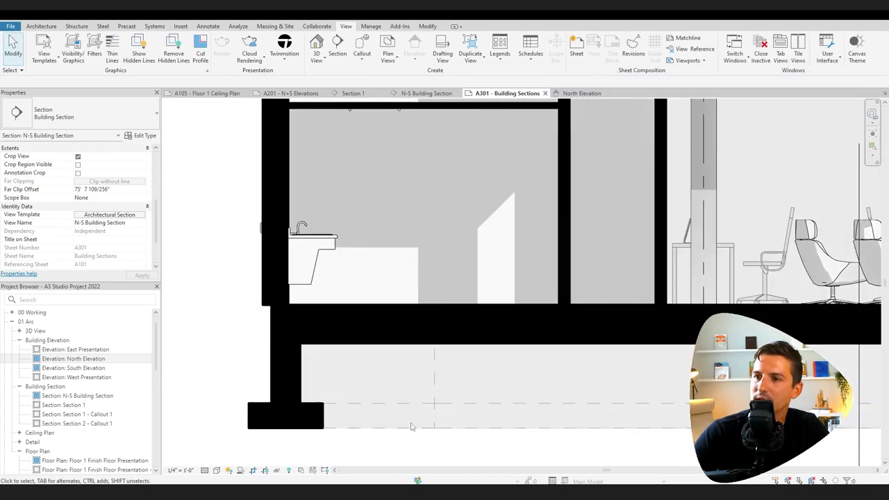
pyautogui.scroll(-3, 459, 420)
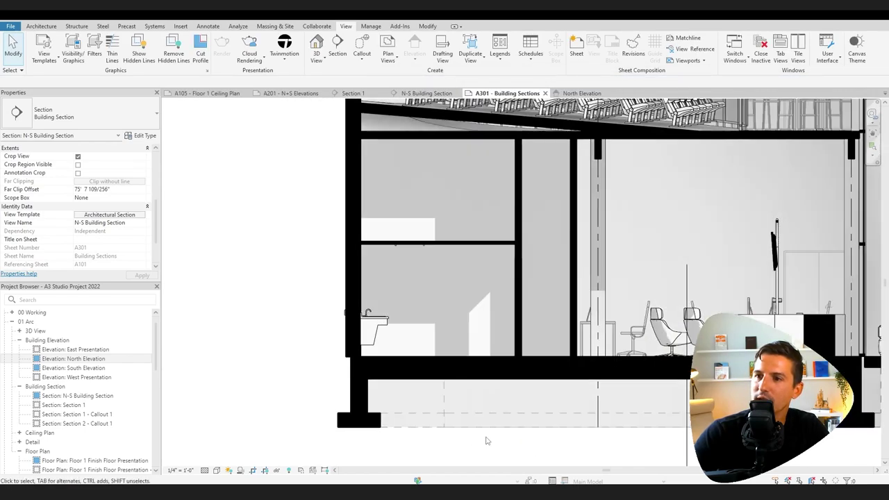
pyautogui.moveTo(487, 440); pyautogui.dragTo(381, 395, button='middle')
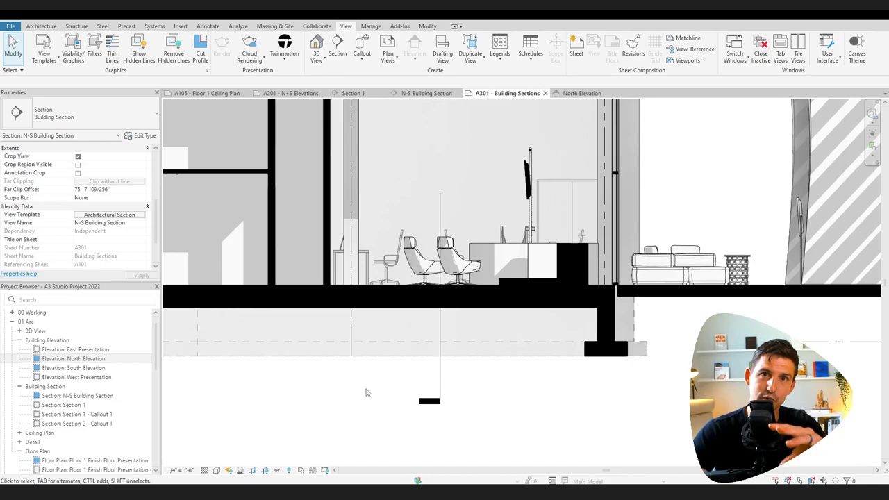
pyautogui.scroll(-5, 639, 412)
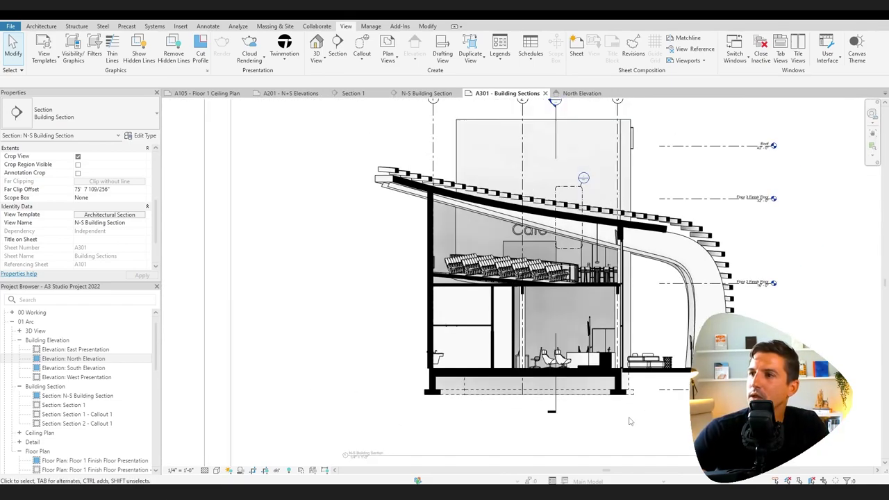
pyautogui.moveTo(686, 427); pyautogui.dragTo(612, 416, button='middle')
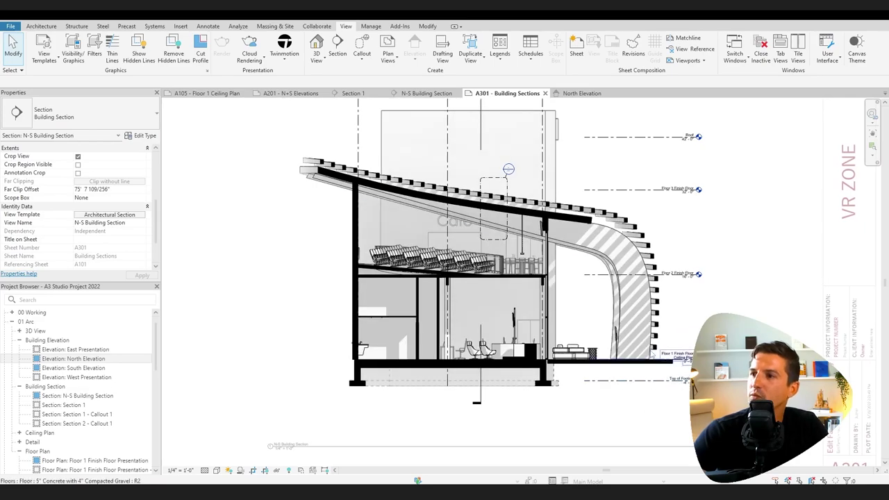
# Inspect the small wall at the base of the curved roof, the curved structural framing and the exterior floor slab.
pyautogui.click(625, 347)
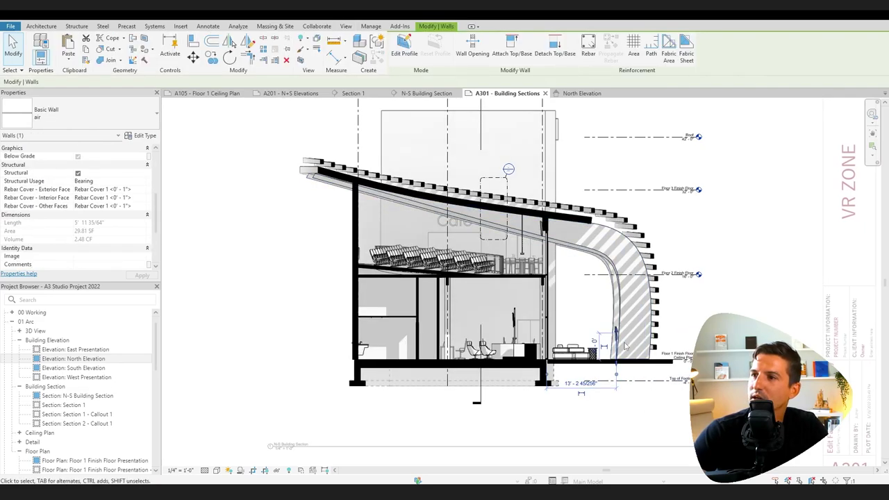
pyautogui.press('Escape')
pyautogui.click(617, 281)
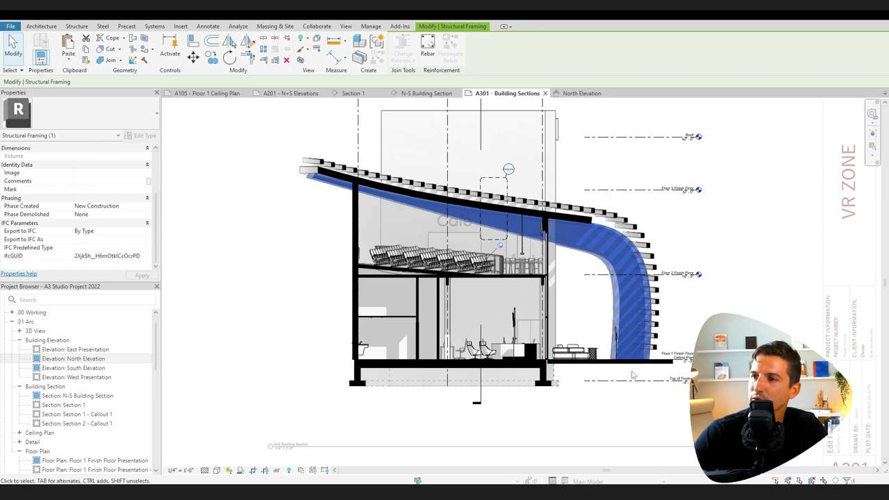
pyautogui.press('Escape')
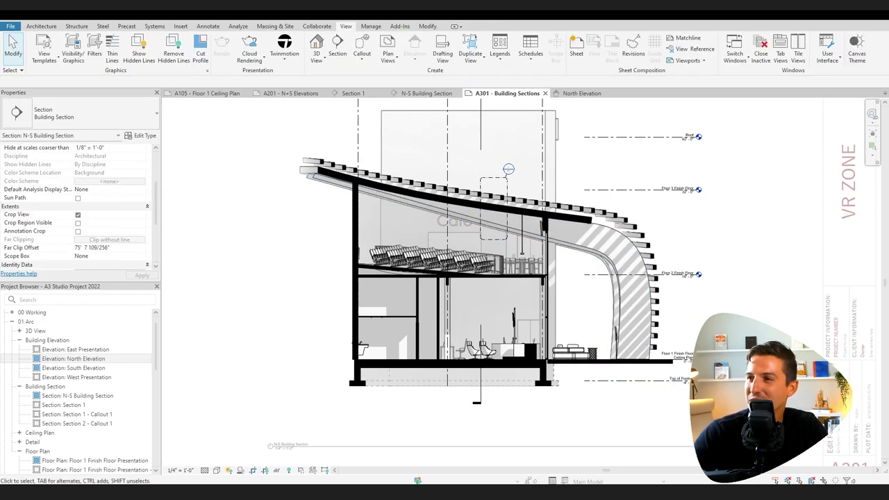
pyautogui.moveTo(731, 386); pyautogui.dragTo(625, 386, button='middle')
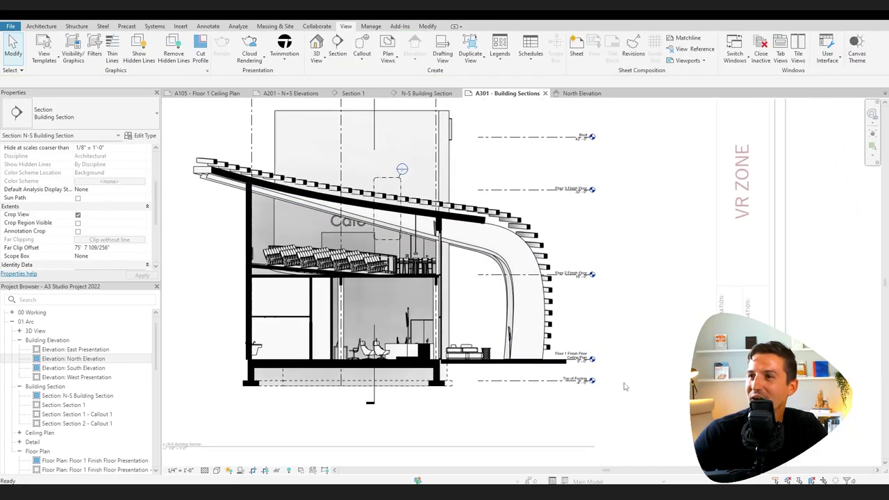
pyautogui.click(497, 362)
pyautogui.press('Escape')
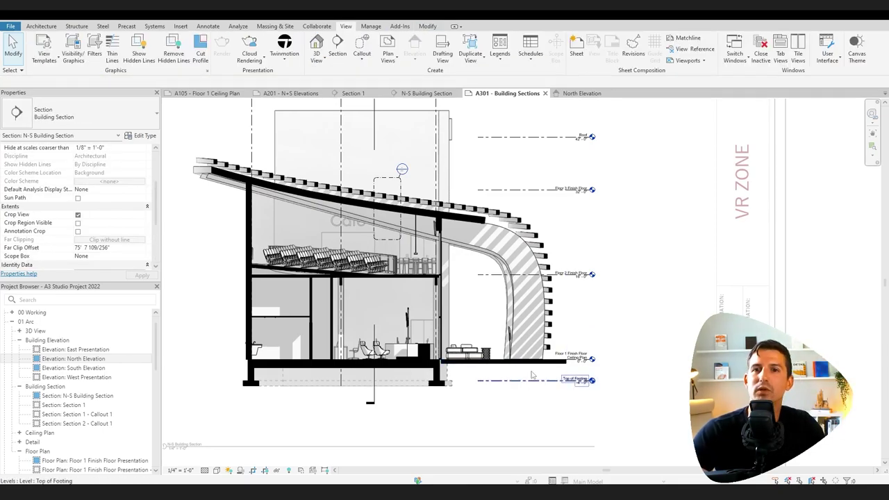
# Open the Floor 2 Finish Floor plan and the Floor 1 Finish Floor Presentation plan.
pyautogui.scroll(1, 77, 355)
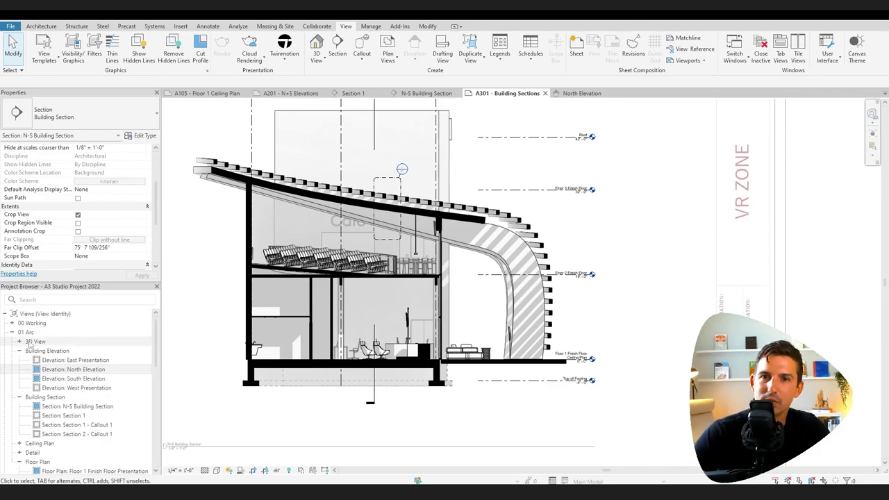
pyautogui.click(11, 322)
pyautogui.scroll(-2, 56, 355)
pyautogui.doubleClick(93, 369)
pyautogui.click(20, 341)
pyautogui.scroll(-3, 56, 361)
pyautogui.doubleClick(95, 397)
pyautogui.click(41, 25)
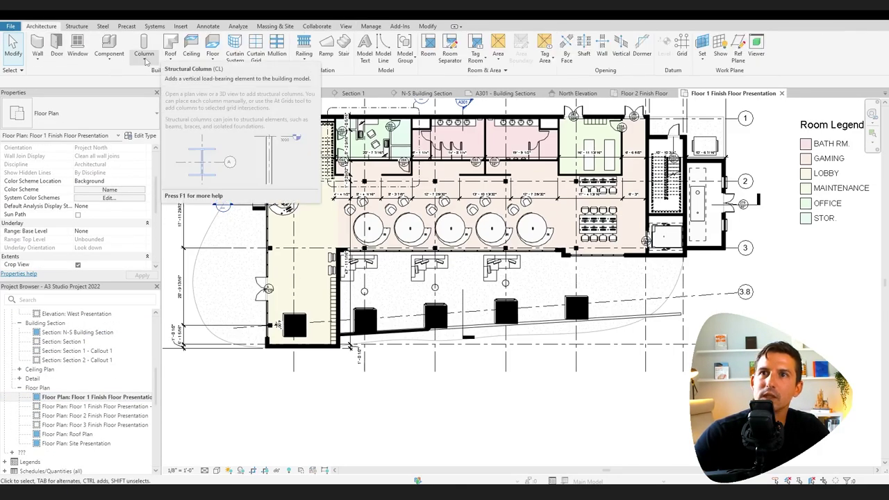
# Duplicate the concrete rectangular structural column type as "72 x 72" with b and h set to 6' 0".
pyautogui.click(150, 47)
pyautogui.click(79, 113)
pyautogui.scroll(1, 90, 218)
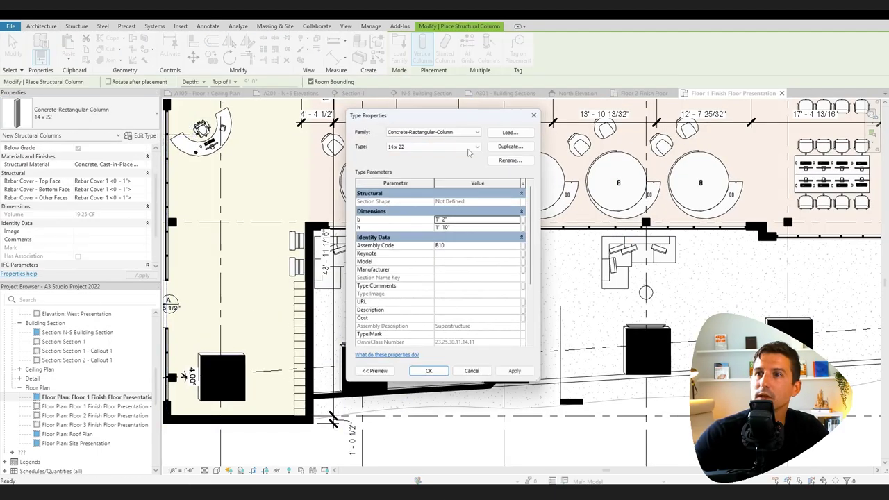
pyautogui.click(514, 143)
pyautogui.write('72 x 72')
pyautogui.press('Return')
pyautogui.click(494, 218)
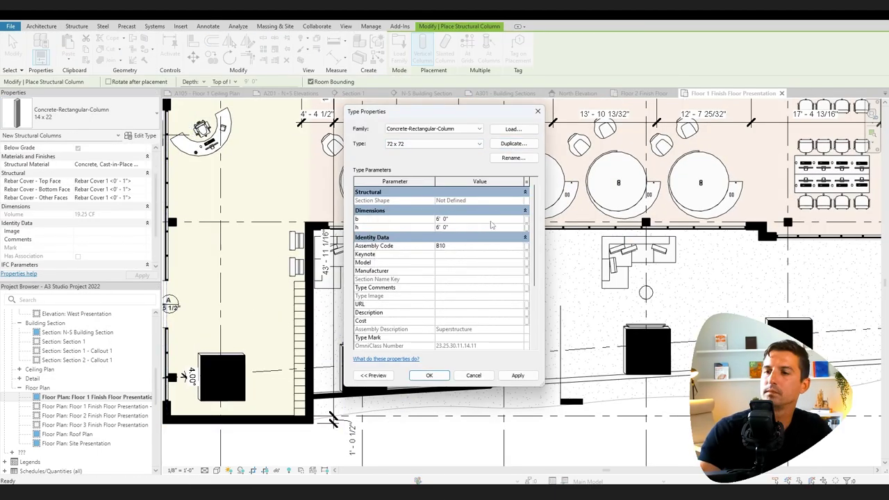
pyautogui.press('Return')
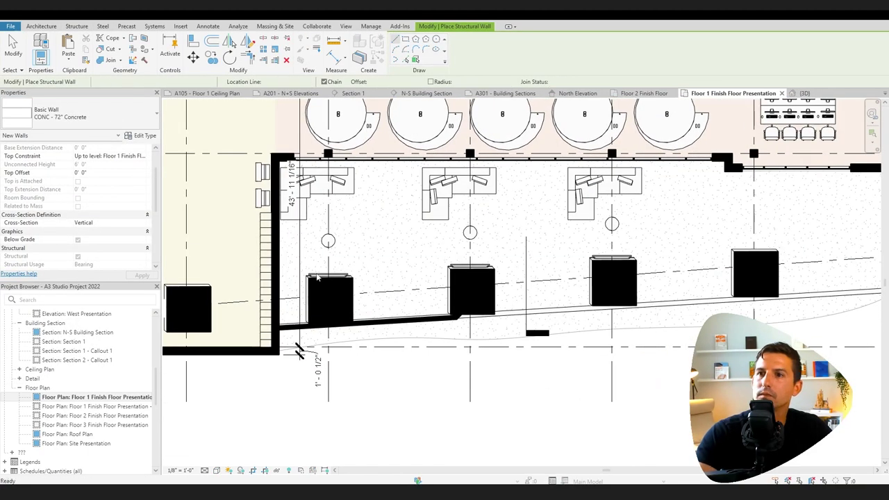
# Place a CONC - 72" Concrete structural wall as an arch footing, make its cross-section slanted and view it from the side in 3D.
pyautogui.click(295, 336)
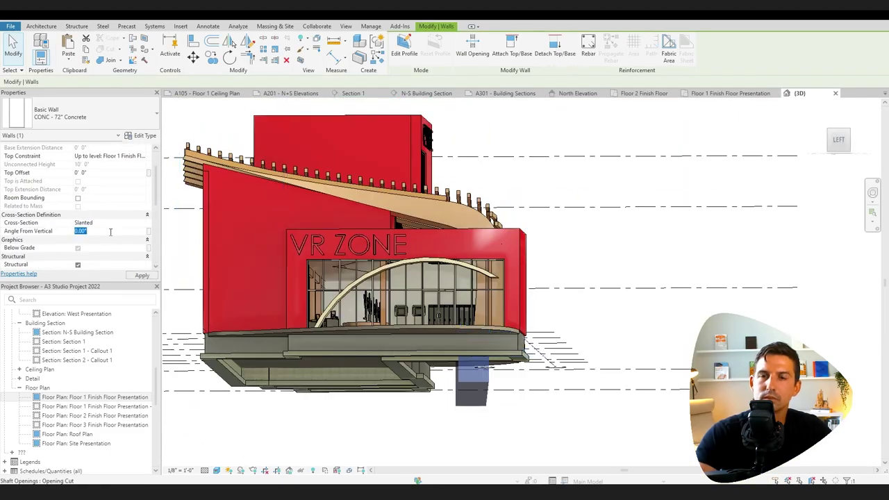
pyautogui.click(837, 141)
pyautogui.rightClick(834, 145)
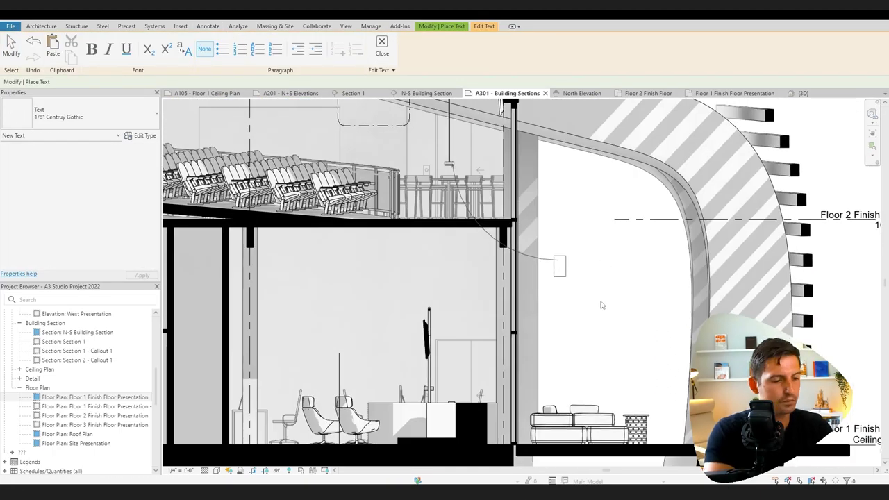
# Add leader notes reading VR EQUIPMENT HUNG FROM CEILING and SLOPED ASSEMBLY SEATING to the N-S Building Section.
pyautogui.write('VR EQUIPMENT HUNG')
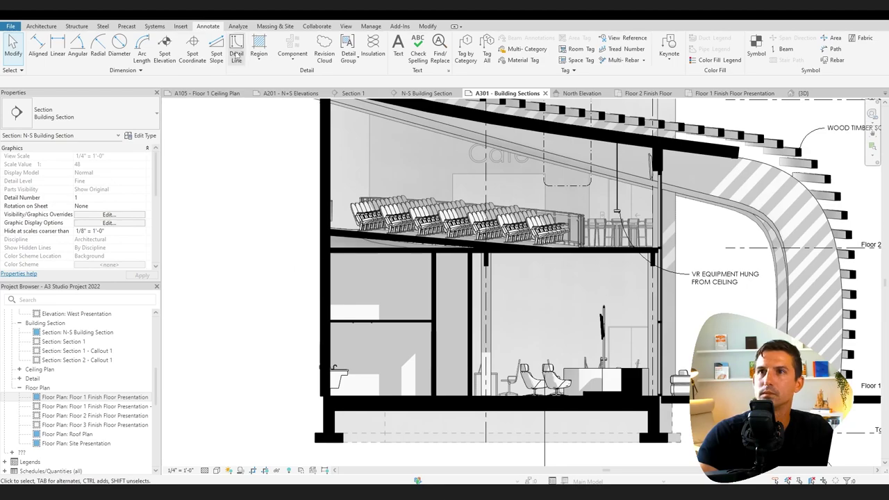
pyautogui.click(398, 48)
pyautogui.click(307, 179)
pyautogui.write('SLC')
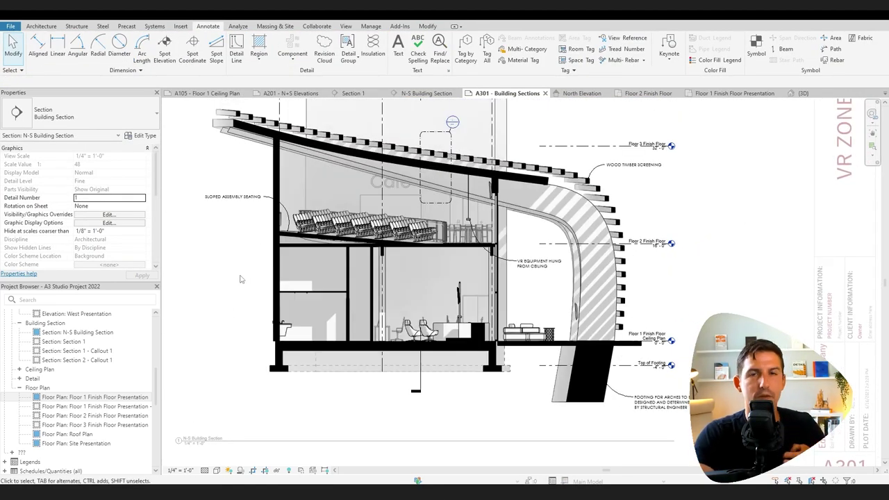
# Label the rooms in the N-S Building Section with text notes ASSEMBLY SPACE, BATHROOM, GAMING AREA and OUTDOOR LOUNGE.
pyautogui.click(398, 49)
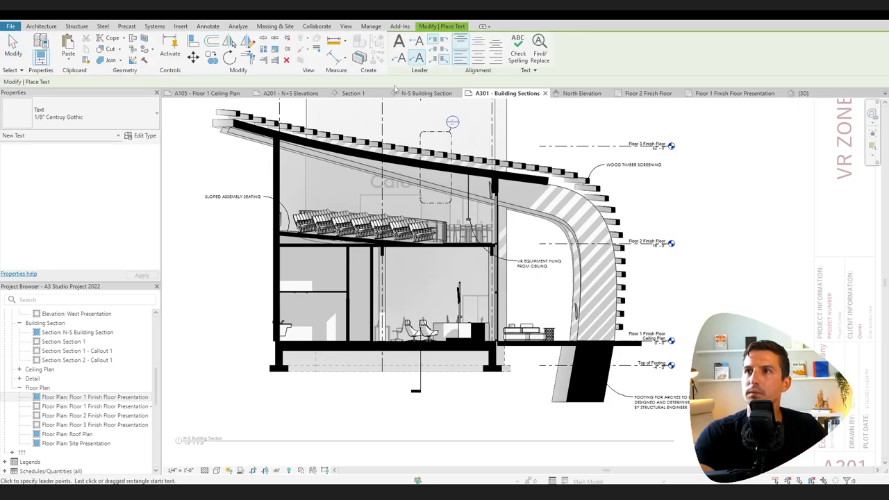
pyautogui.click(327, 186)
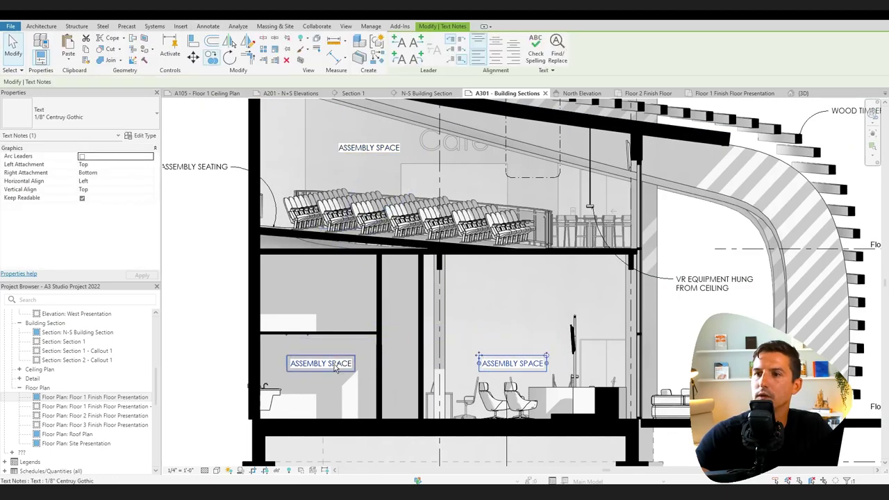
pyautogui.doubleClick(320, 357)
pyautogui.doubleClick(512, 354)
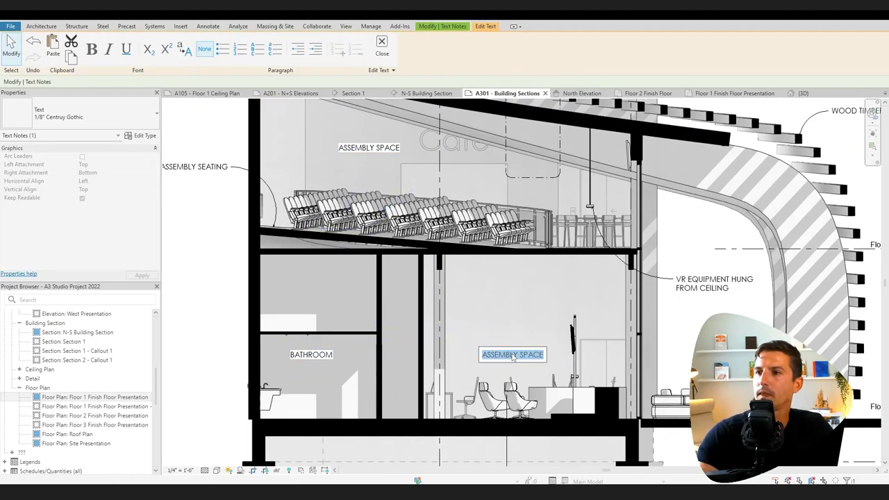
pyautogui.write('GAMING AREA')
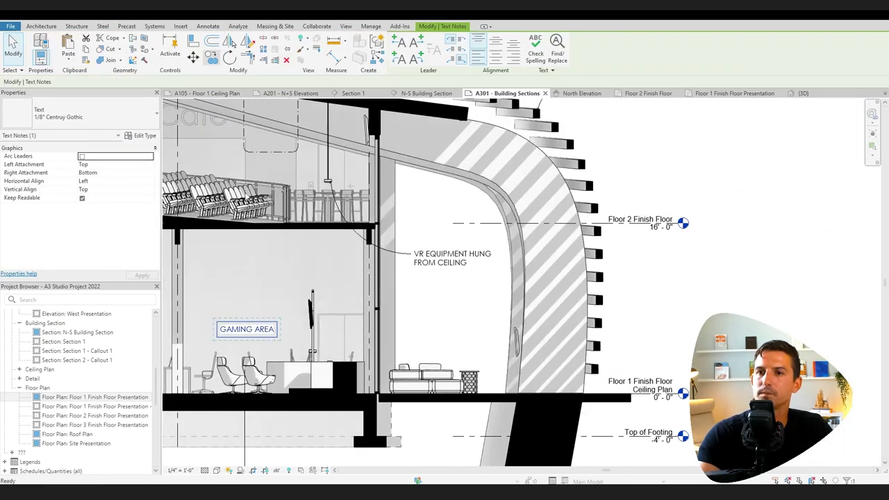
pyautogui.doubleClick(449, 329)
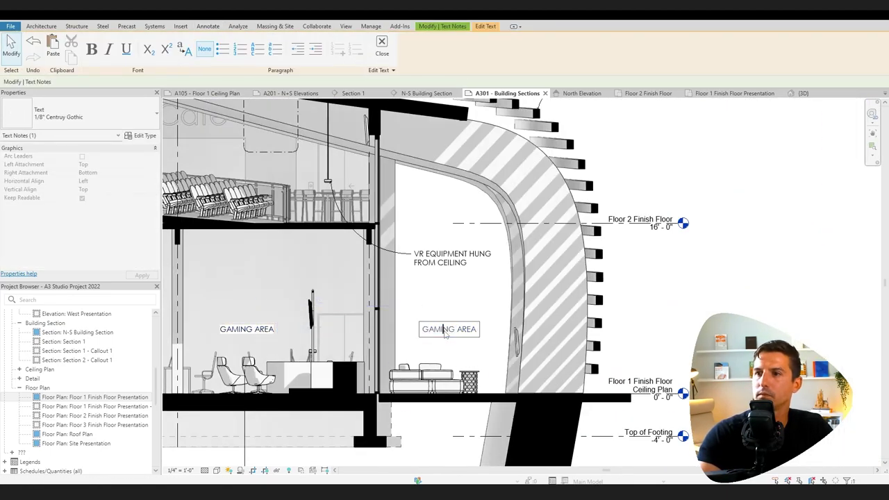
pyautogui.write('OUTDOOR LOUNGE')
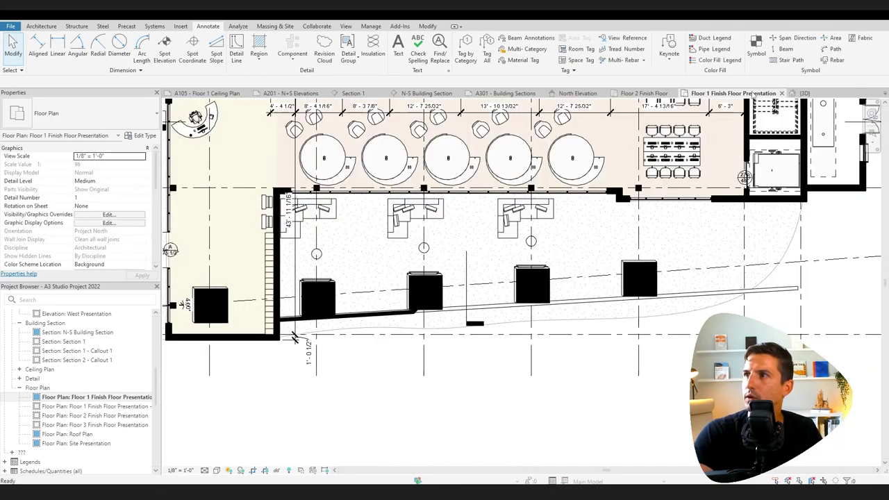
# Copy the stair's section marker to cut lengthwise through the lobby and gaming area in the Floor 1 plan, and open the new section.
pyautogui.scroll(-3, 386, 298)
pyautogui.moveTo(387, 366); pyautogui.dragTo(388, 407, button='middle')
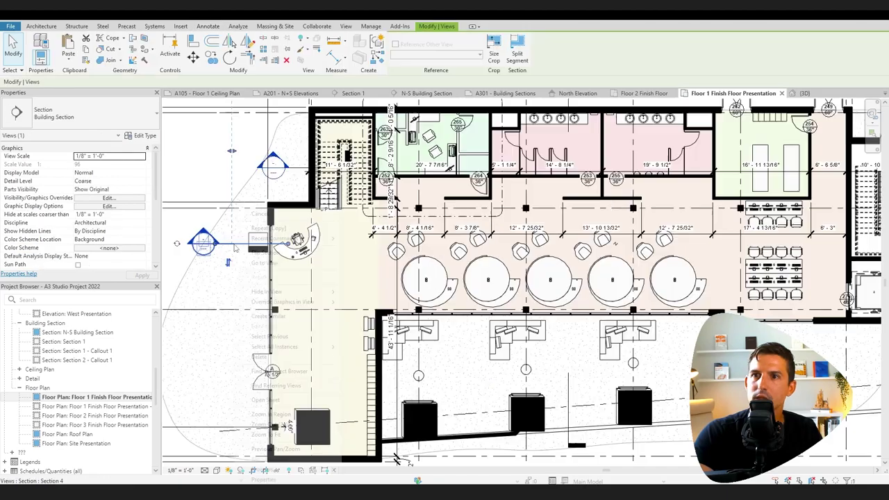
pyautogui.rightClick(237, 207)
pyautogui.click(288, 253)
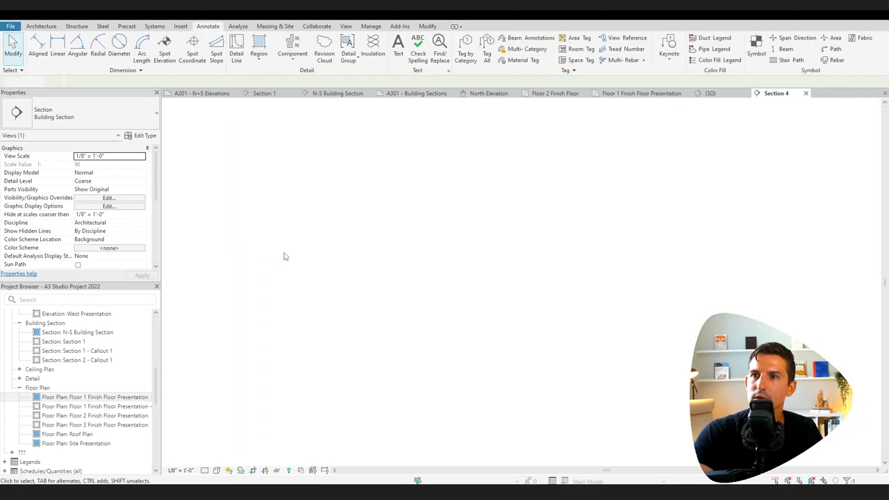
pyautogui.scroll(-4, 132, 231)
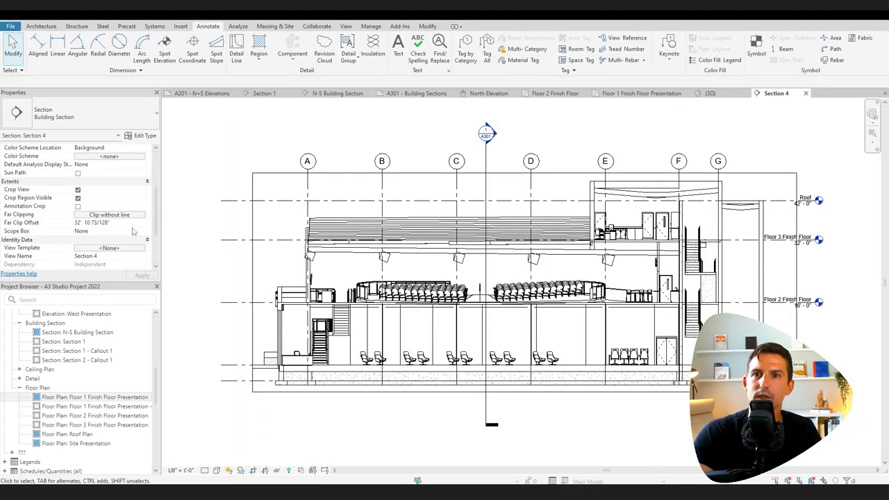
# Assign the Architectural Section view template to the new lengthwise section and check how it displays.
pyautogui.click(121, 249)
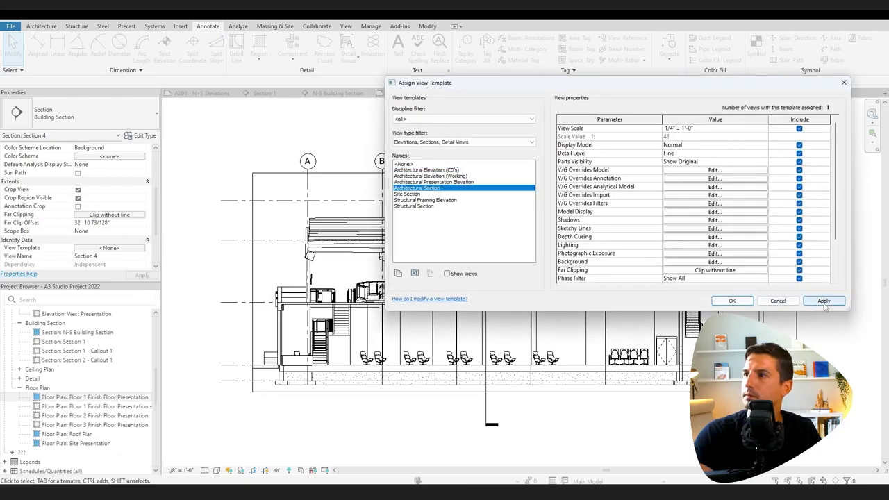
pyautogui.click(824, 301)
pyautogui.click(731, 301)
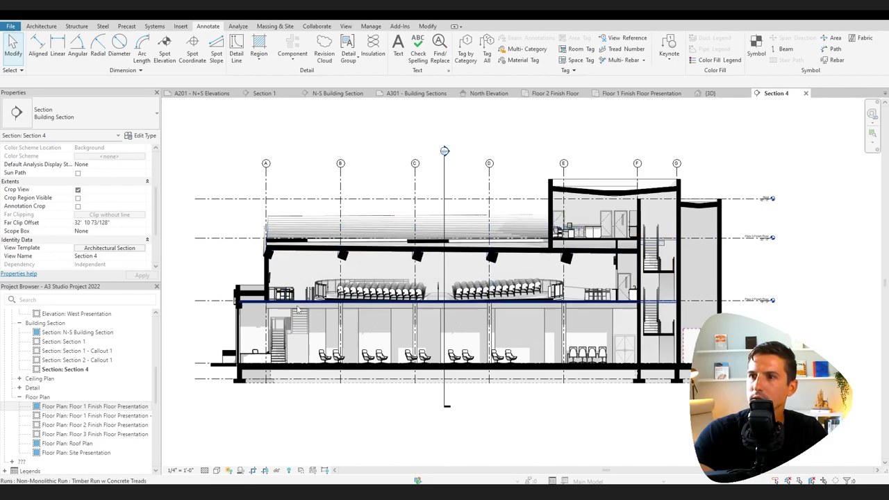
pyautogui.scroll(3, 439, 306)
pyautogui.scroll(-3, 465, 330)
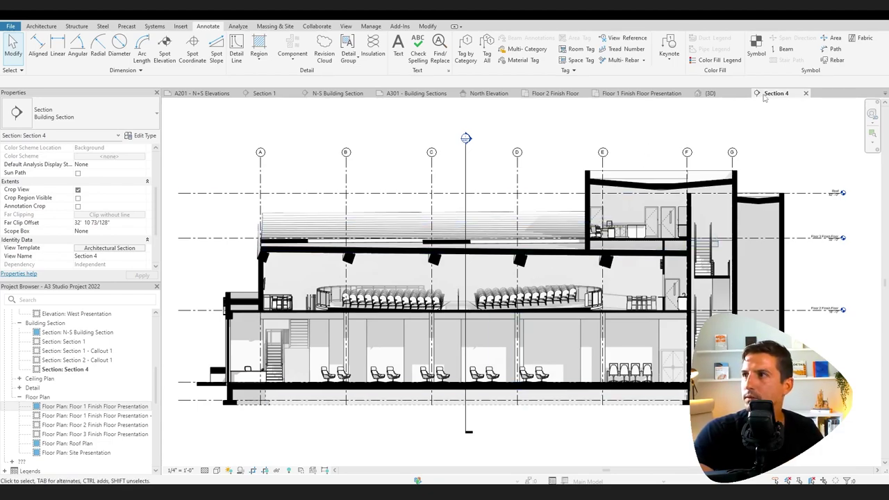
# Close the lengthwise section and open the Section 1 view from its marker beside the stair in the Floor 1 plan.
pyautogui.click(807, 93)
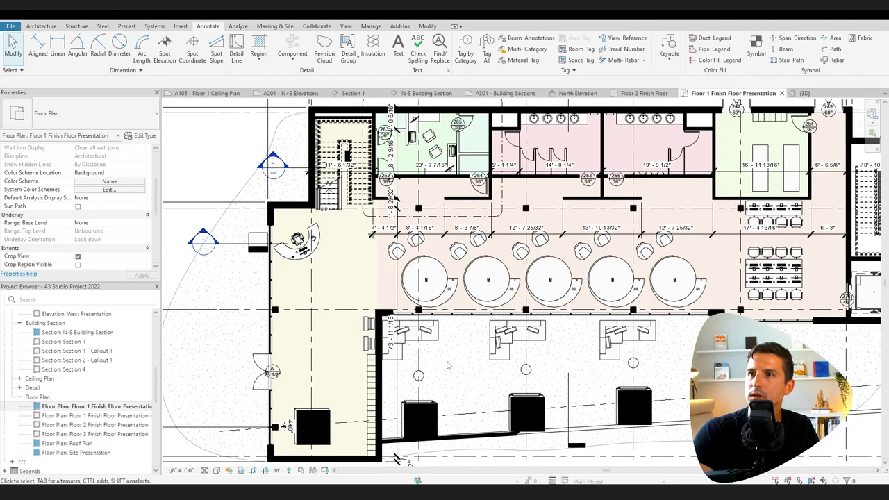
pyautogui.click(303, 170)
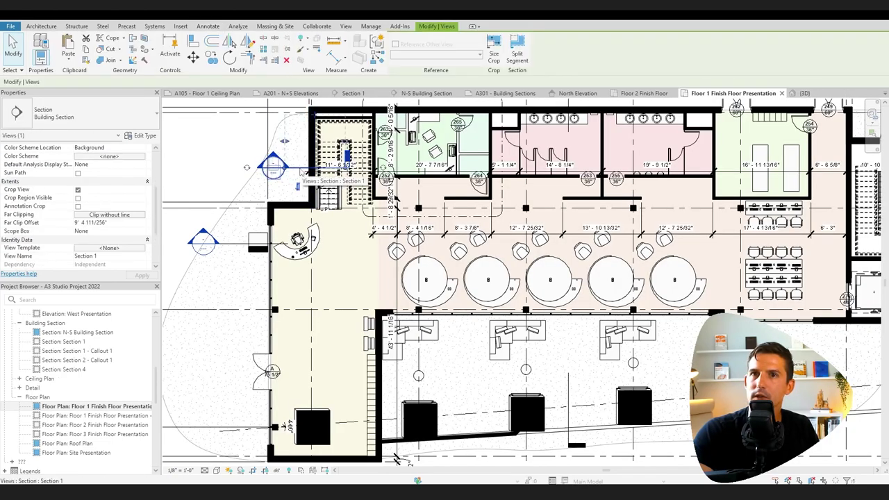
pyautogui.rightClick(301, 172)
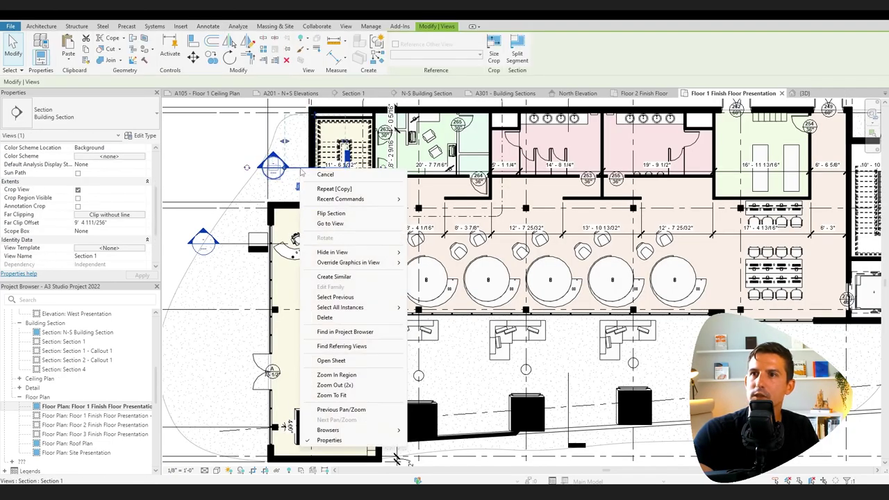
pyautogui.click(331, 224)
pyautogui.moveTo(643, 346); pyautogui.dragTo(580, 320, button='middle')
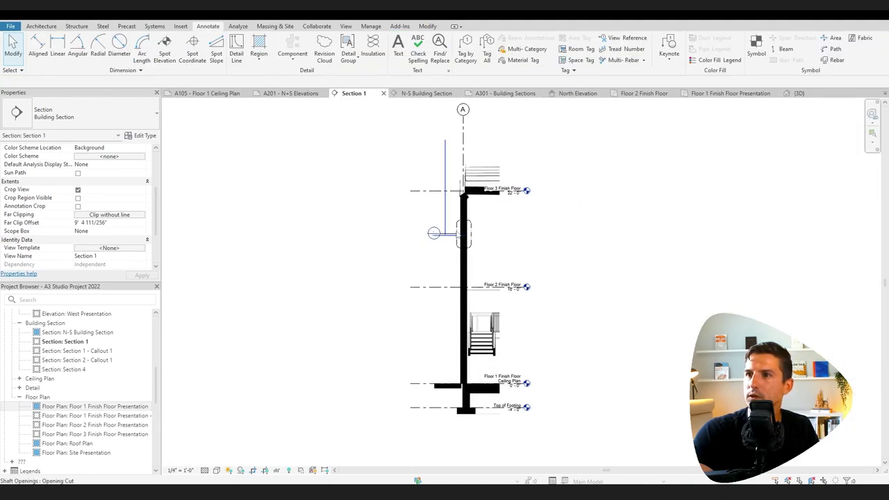
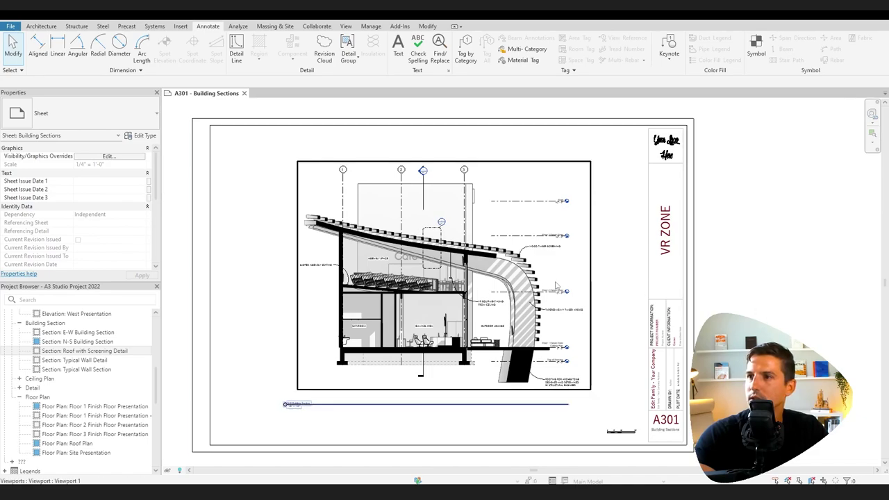
# Collapse the 00 Working views and review the elevations, sections and floor plans listed under 01 Arc and the sheets.
pyautogui.scroll(-3, 95, 336)
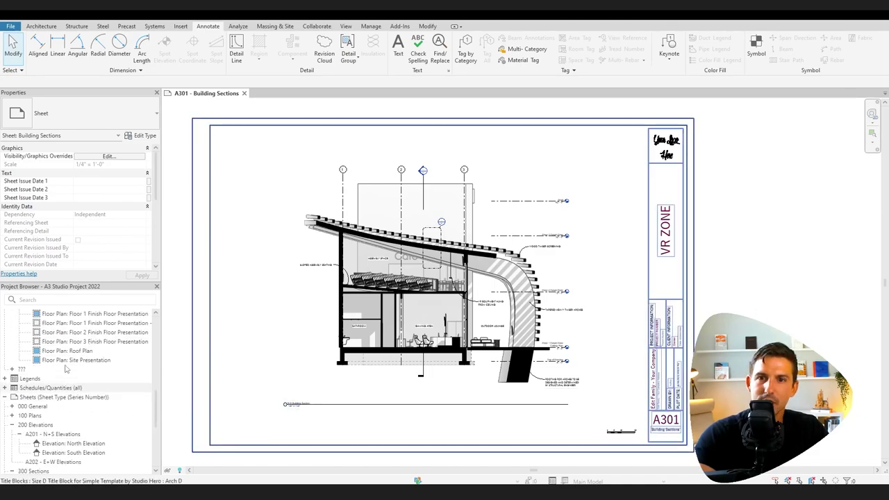
pyautogui.scroll(5, 78, 368)
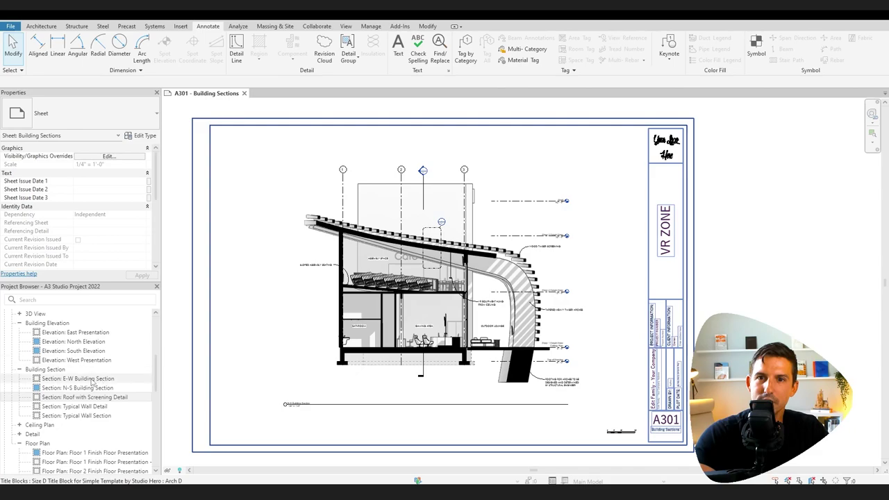
pyautogui.scroll(3, 92, 380)
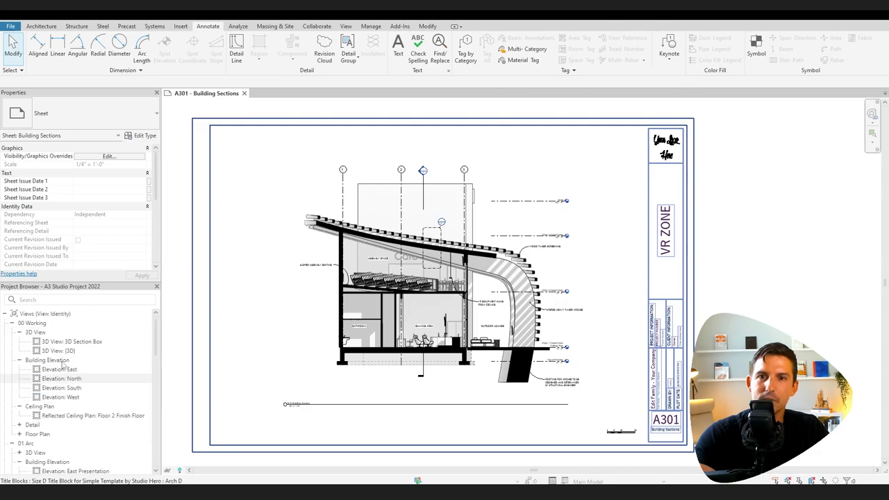
pyautogui.click(12, 324)
pyautogui.scroll(-2, 31, 327)
pyautogui.scroll(2, 33, 327)
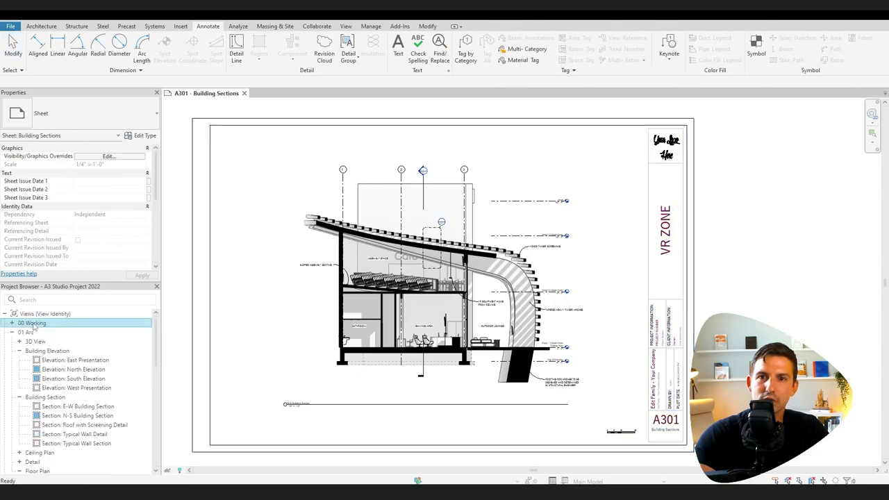
pyautogui.click(28, 333)
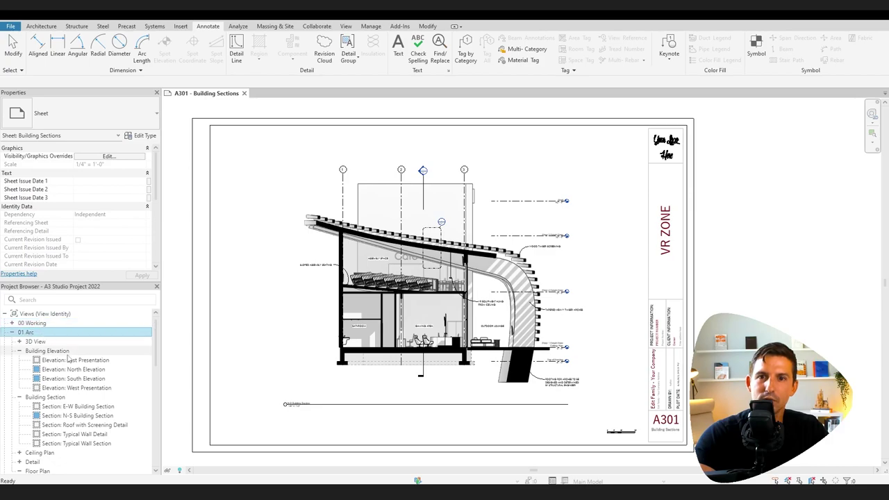
pyautogui.scroll(-2, 68, 351)
pyautogui.scroll(2, 75, 369)
# Move the N-S Building Section viewport toward the left border of sheet A301 to free space beside it.
pyautogui.click(345, 297)
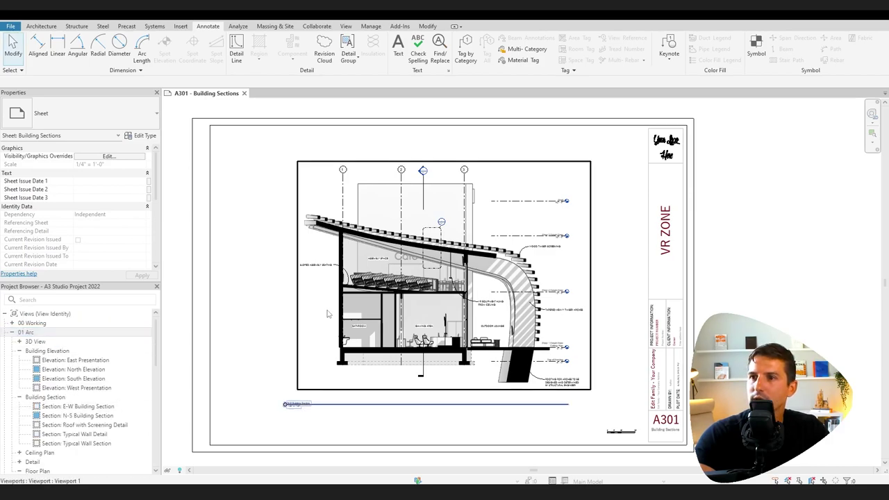
pyautogui.moveTo(329, 314); pyautogui.dragTo(255, 318)
pyautogui.click(614, 348)
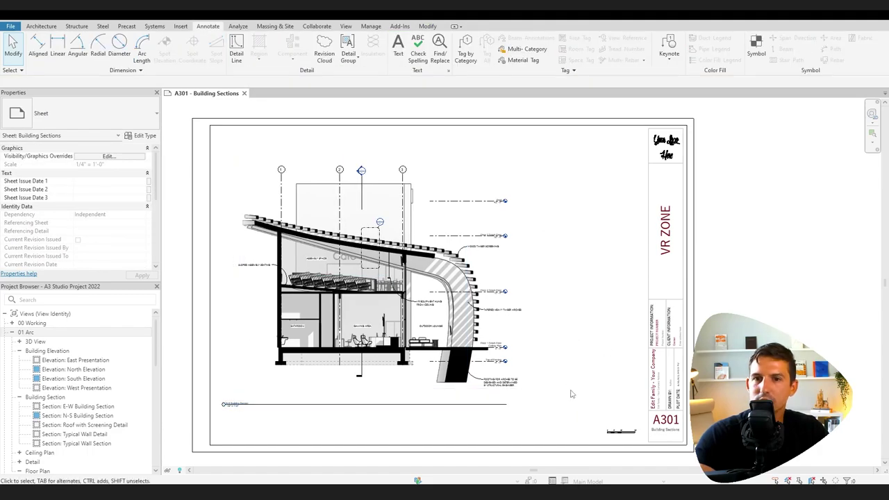
# Rename sheet A301 to "Sections" in its title block.
pyautogui.scroll(-5, 82, 390)
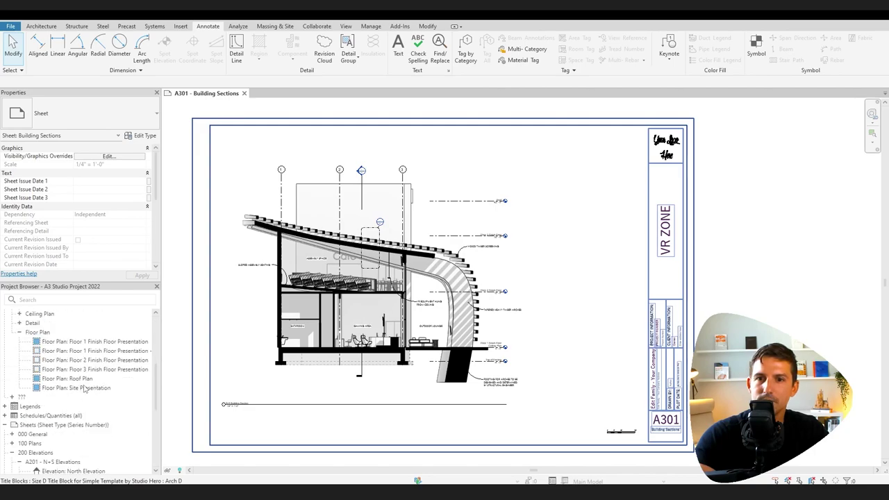
pyautogui.scroll(3, 656, 432)
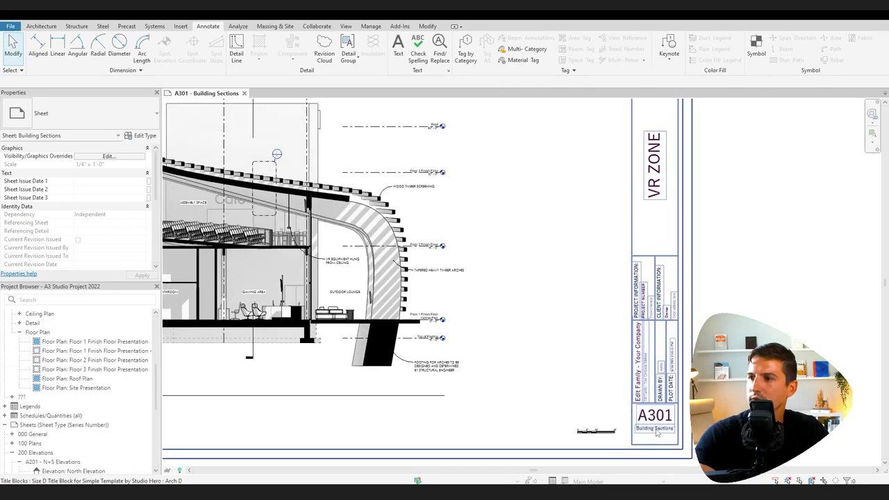
pyautogui.click(656, 433)
pyautogui.click(654, 432)
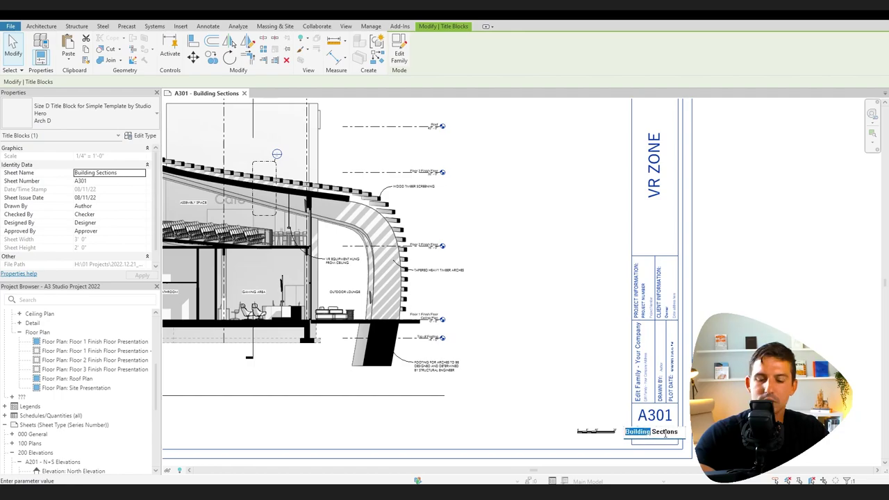
pyautogui.press('Return')
pyautogui.scroll(-3, 728, 323)
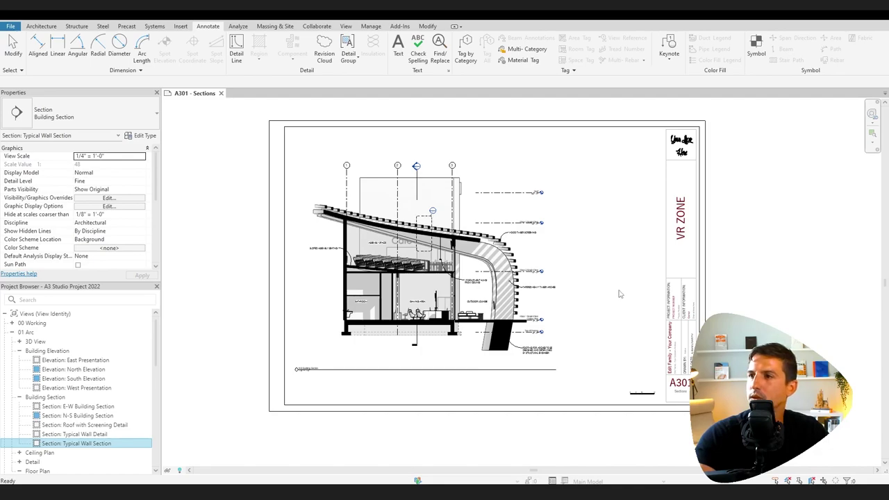
# Place the Typical Wall Section on sheet A301 beside the N-S Building Section, aligned with its title line.
pyautogui.moveTo(620, 293); pyautogui.dragTo(621, 295)
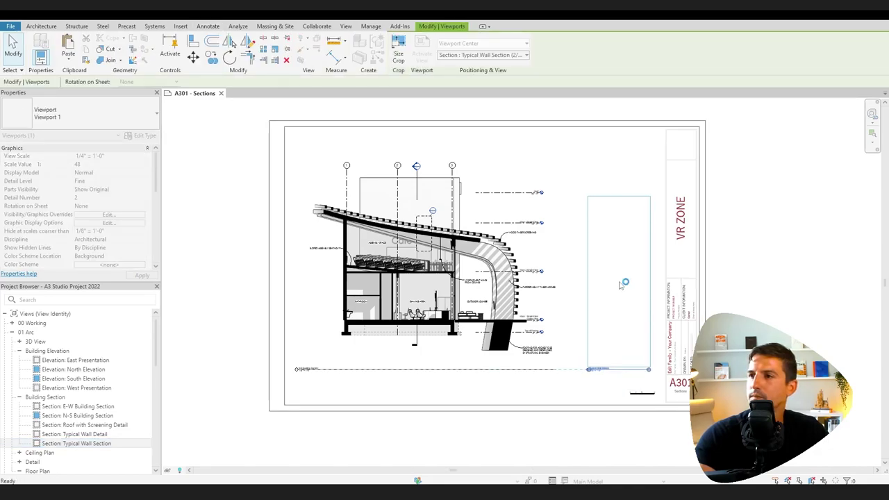
pyautogui.click(623, 284)
pyautogui.scroll(3, 607, 348)
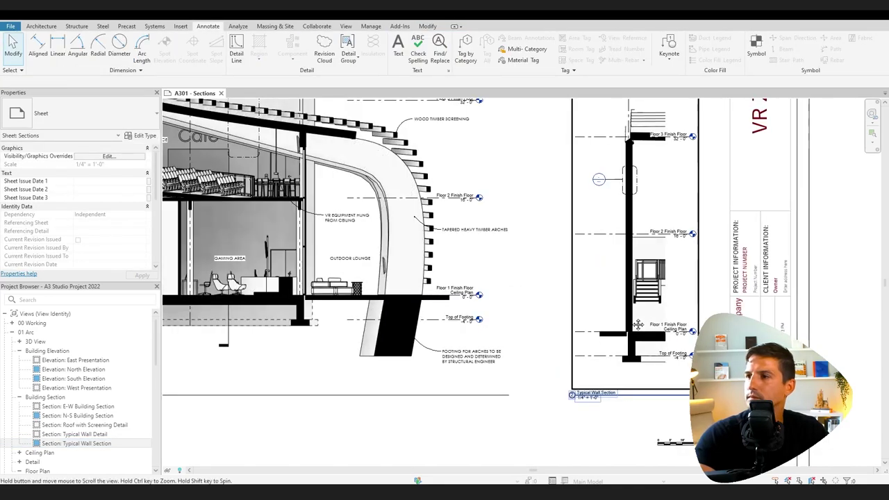
pyautogui.moveTo(638, 325); pyautogui.dragTo(493, 356, button='middle')
pyautogui.scroll(2, 493, 355)
# Activate the Typical Wall Section viewport, pull its level heads farther outward from the wall, and deactivate the view.
pyautogui.doubleClick(565, 322)
pyautogui.click(573, 368)
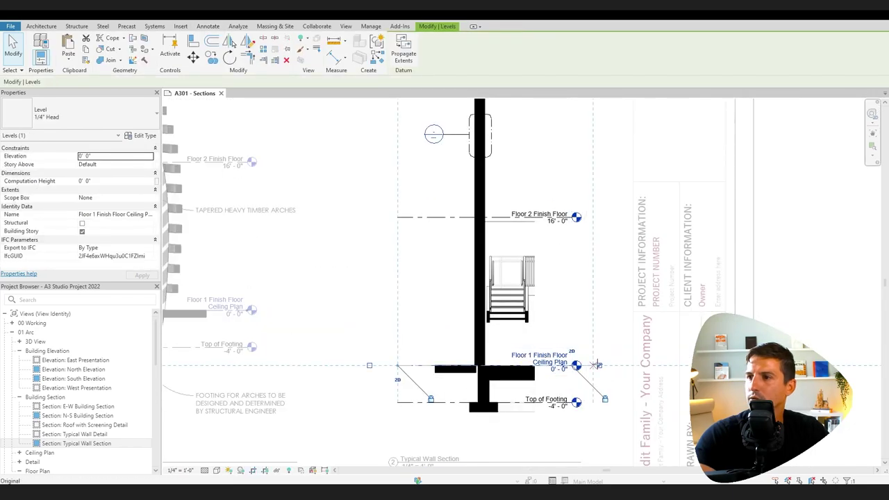
pyautogui.scroll(-2, 555, 318)
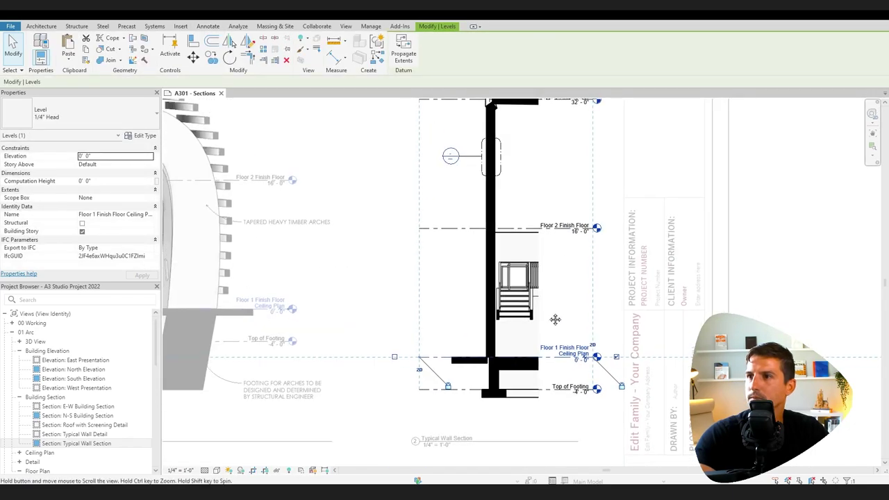
pyautogui.moveTo(555, 318); pyautogui.dragTo(498, 358, button='middle')
pyautogui.click(405, 210)
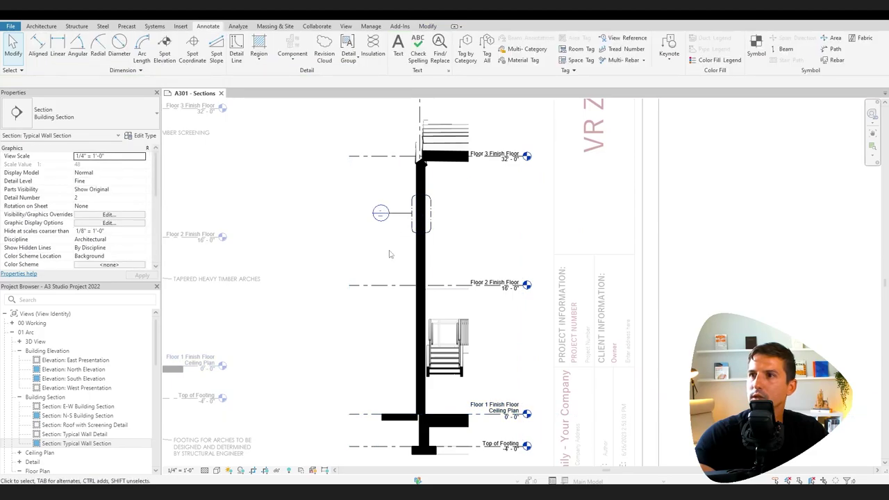
pyautogui.scroll(-3, 391, 250)
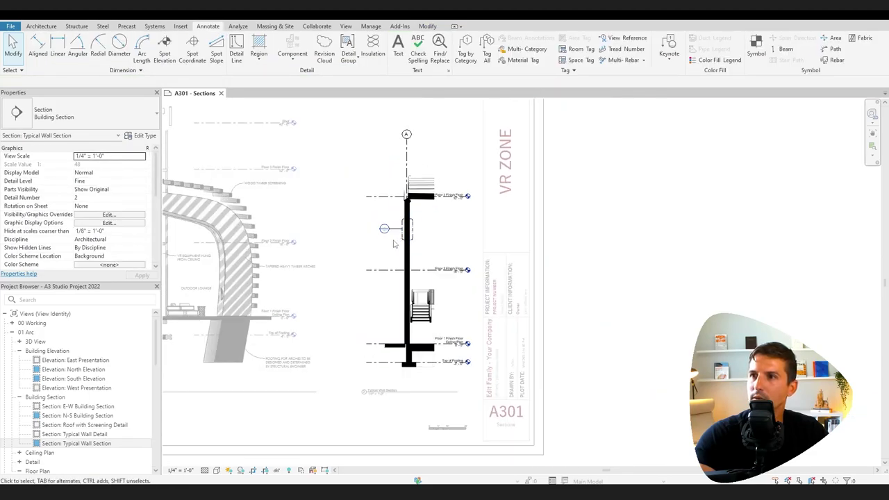
pyautogui.scroll(3, 389, 232)
pyautogui.doubleClick(594, 411)
pyautogui.scroll(-3, 567, 415)
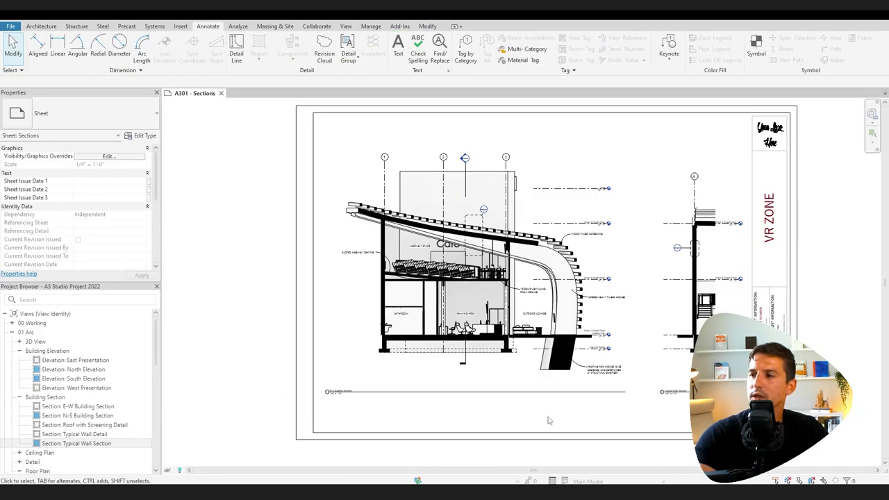
pyautogui.moveTo(596, 415); pyautogui.dragTo(551, 407, button='middle')
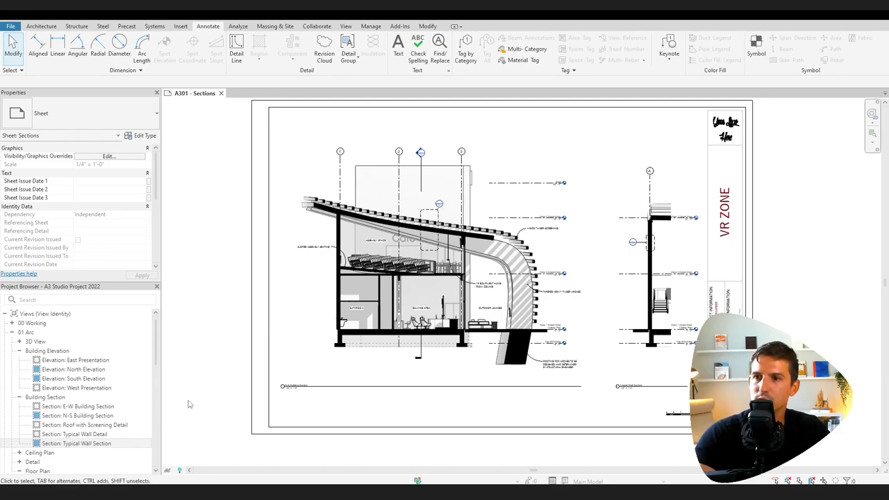
# Duplicate sheet A301 - Sections as an empty sheet.
pyautogui.scroll(-5, 70, 437)
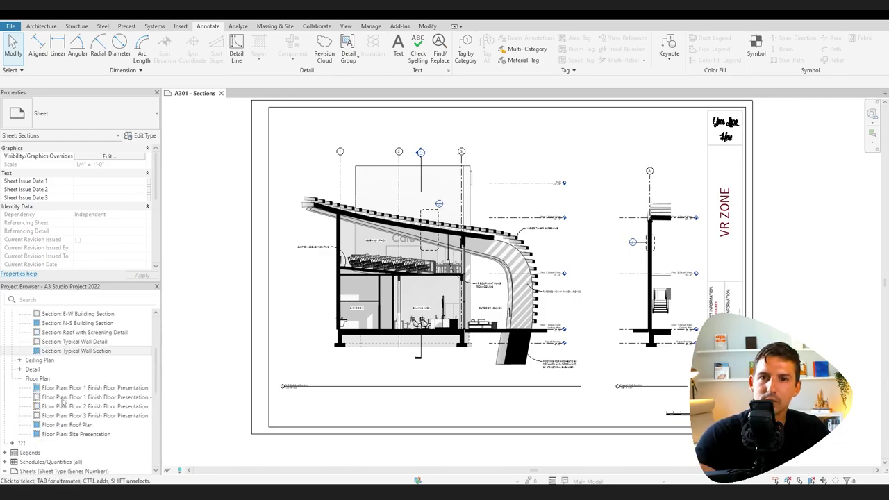
pyautogui.scroll(-3, 63, 436)
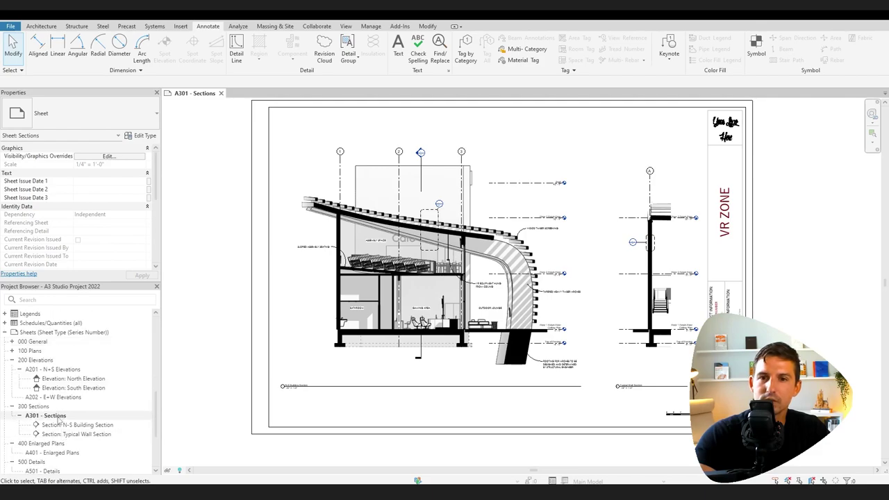
pyautogui.rightClick(61, 415)
pyautogui.moveTo(119, 281)
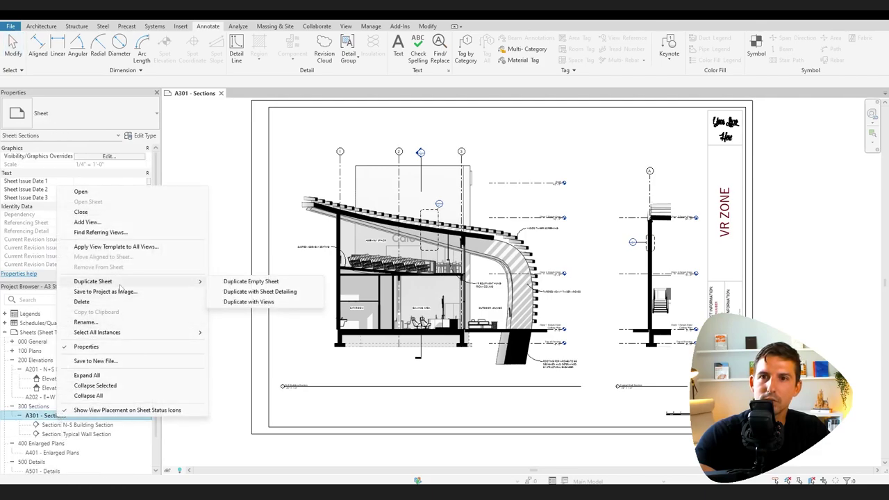
pyautogui.click(257, 282)
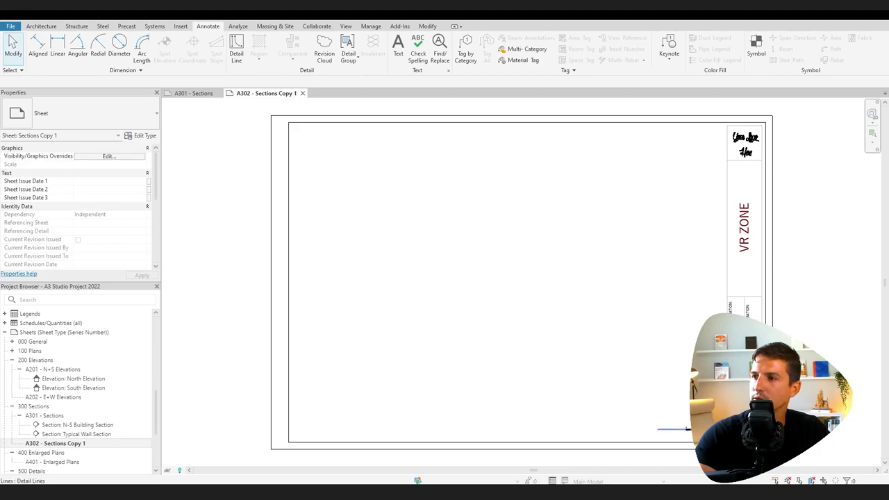
# Place the E-W Building Section from the 01 Arc views on the duplicated sheet.
pyautogui.scroll(2, 73, 397)
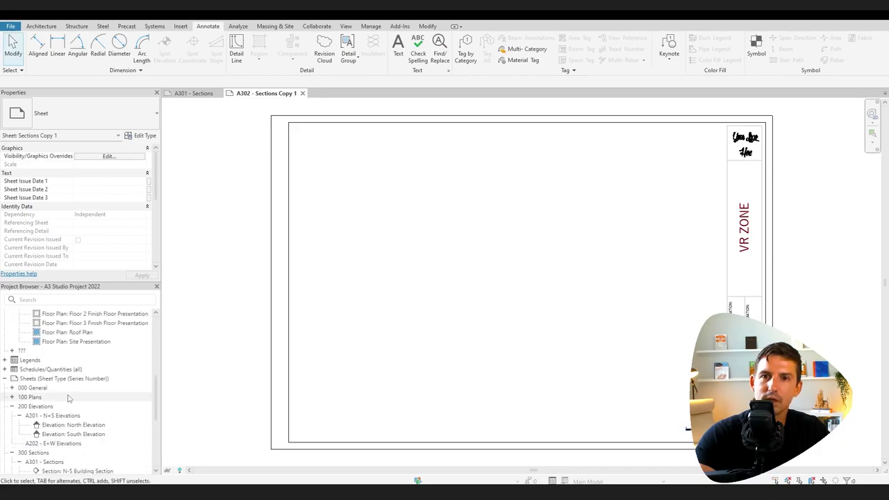
pyautogui.scroll(6, 69, 397)
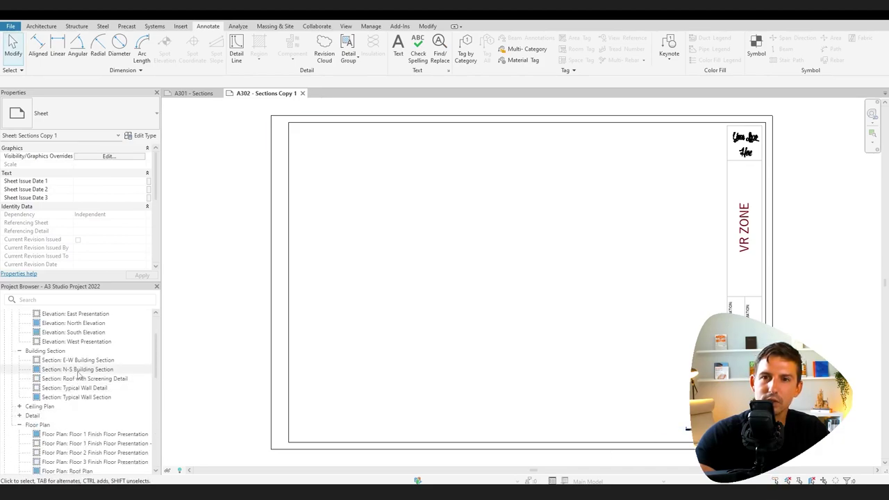
pyautogui.click(82, 361)
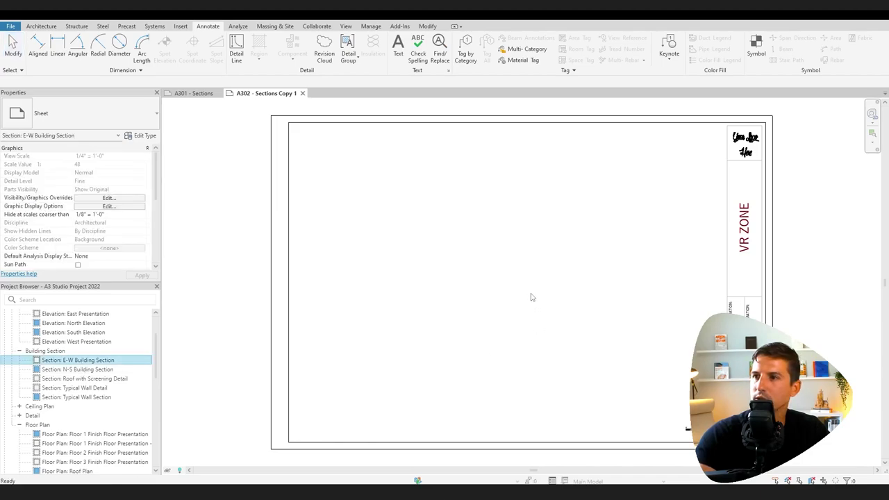
pyautogui.moveTo(539, 291); pyautogui.dragTo(546, 290)
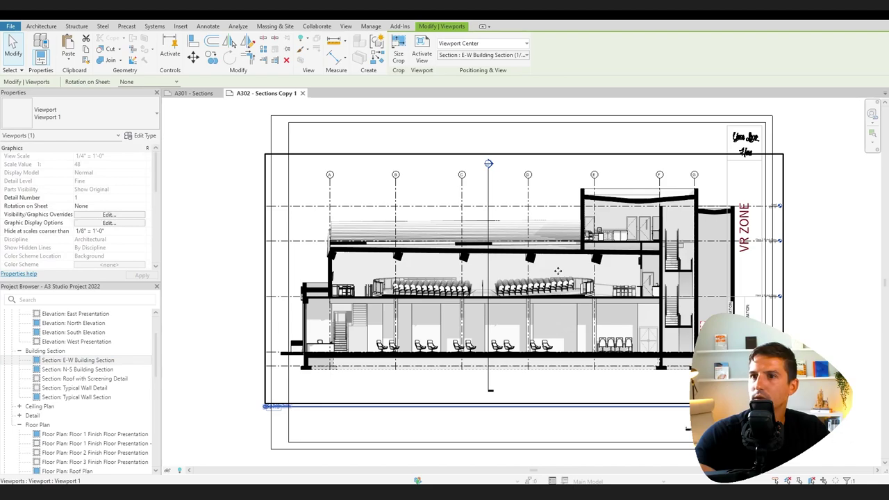
# Activate the E-W Building Section viewport and break its crop region vertically into two separate segments.
pyautogui.doubleClick(542, 287)
pyautogui.click(523, 378)
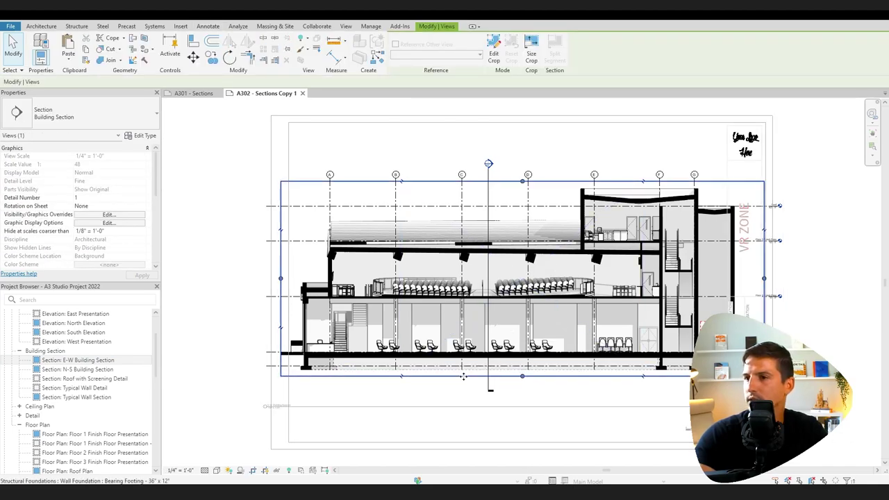
pyautogui.click(645, 381)
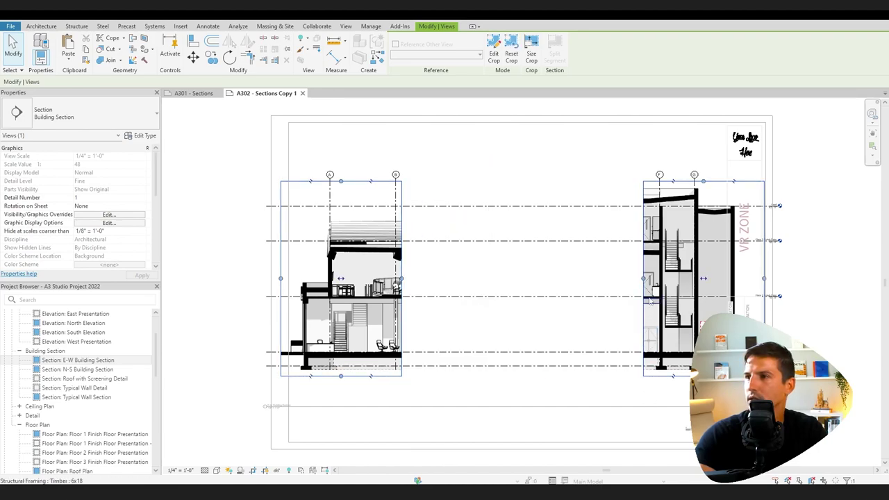
# Widen both crop segments to include grids C and E, and shift the segment with grids E to G close beside the other.
pyautogui.moveTo(643, 280); pyautogui.dragTo(600, 279)
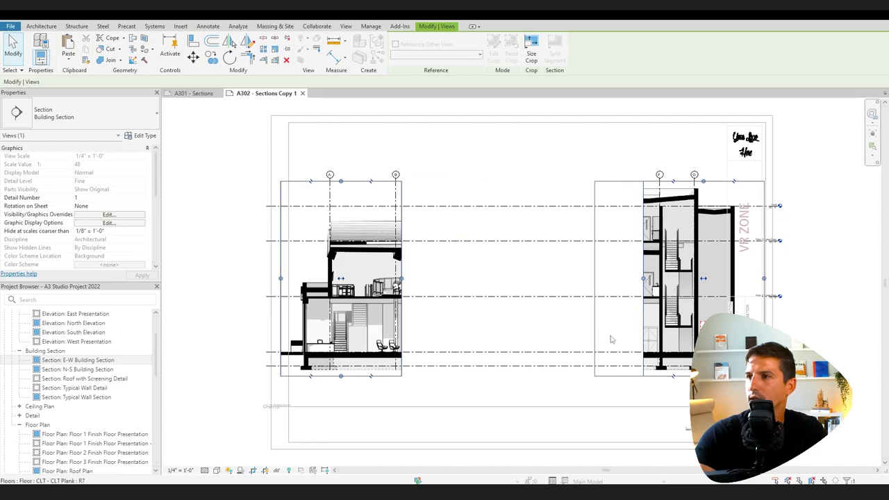
pyautogui.moveTo(403, 279); pyautogui.dragTo(496, 274)
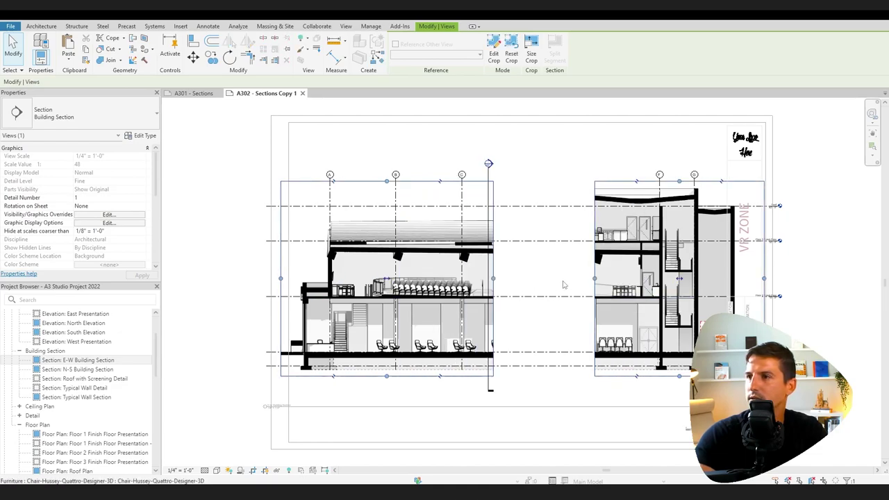
pyautogui.moveTo(594, 278); pyautogui.dragTo(563, 280)
pyautogui.moveTo(494, 279); pyautogui.dragTo(507, 281)
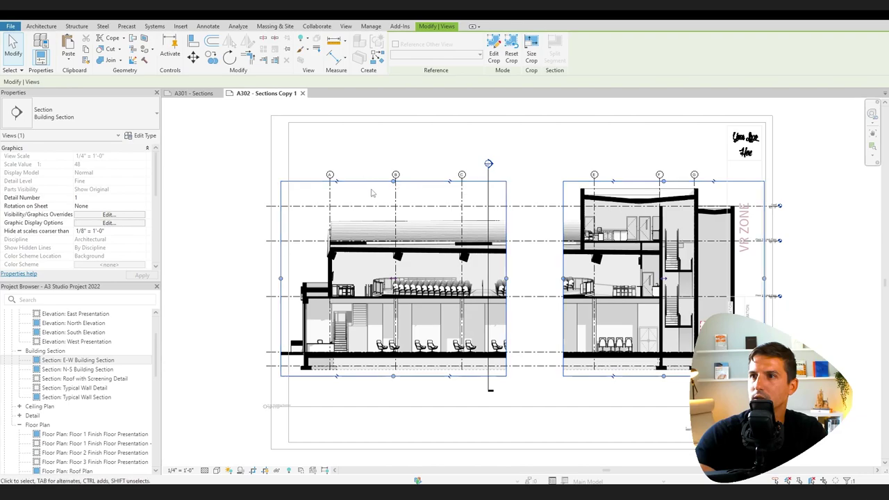
pyautogui.moveTo(366, 180); pyautogui.dragTo(383, 180)
pyautogui.moveTo(679, 280); pyautogui.dragTo(634, 281)
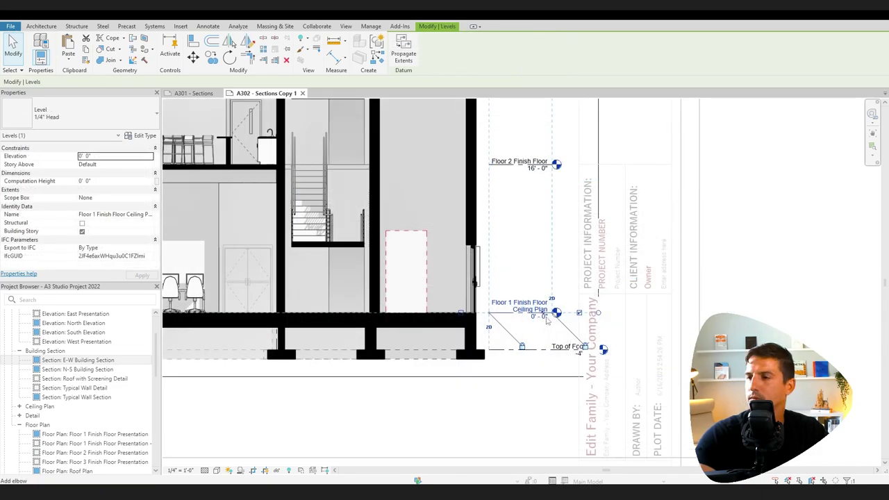
# Rename the 0' - 0" level to "Floor 1 Finish Floor" and align the Top of Footing level head with those above.
pyautogui.click(529, 309)
pyautogui.click(509, 310)
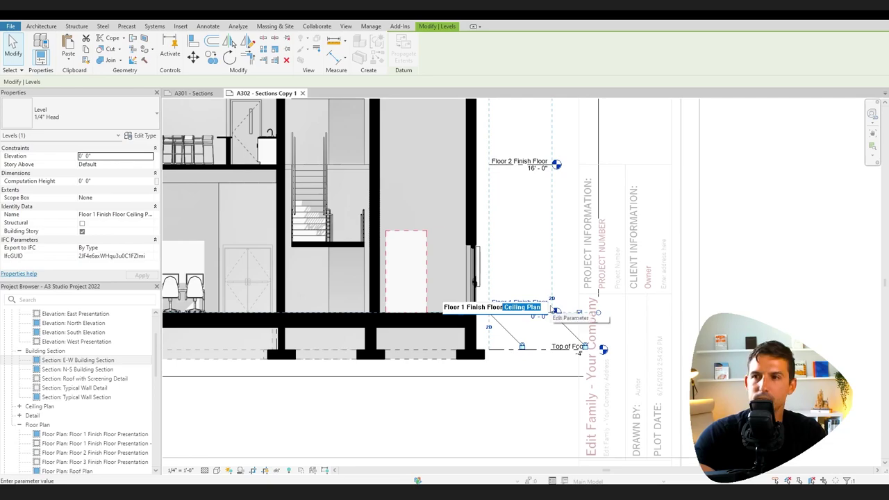
pyautogui.press('Delete')
pyautogui.click(598, 351)
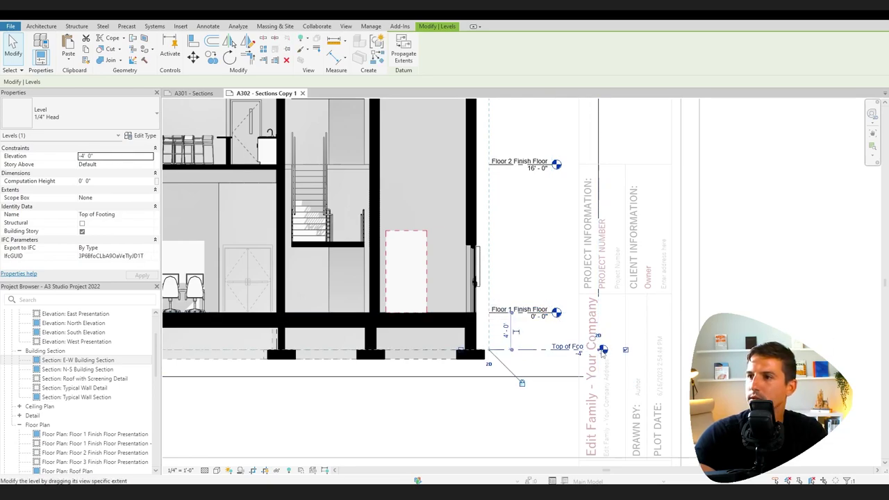
pyautogui.moveTo(601, 350); pyautogui.dragTo(557, 350)
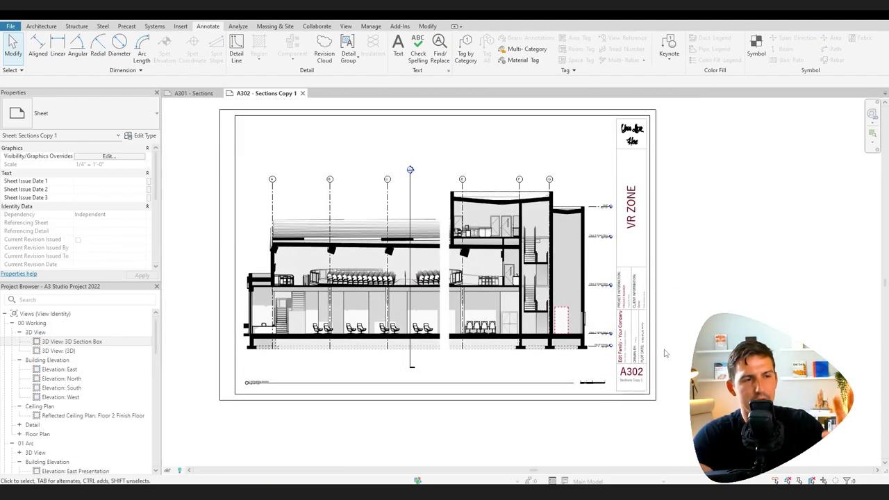
# Return to sheet A301 and activate the Typical Wall Section viewport.
pyautogui.scroll(2, 377, 222)
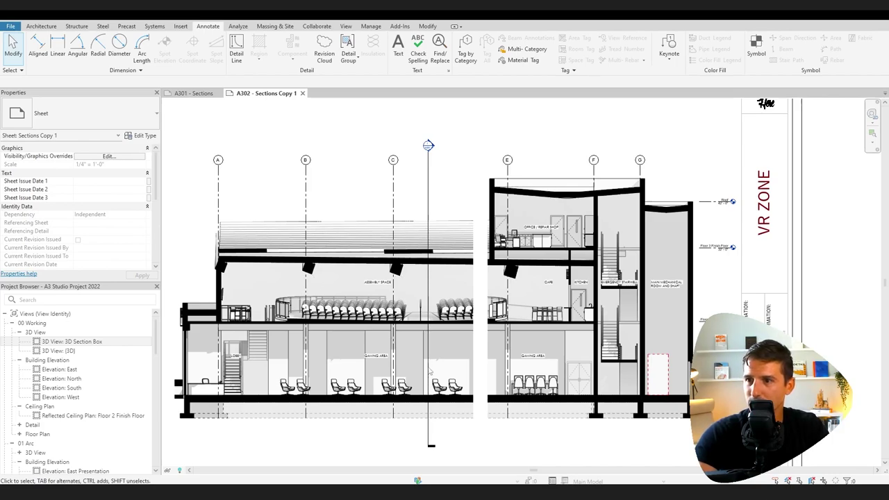
pyautogui.scroll(-2, 476, 371)
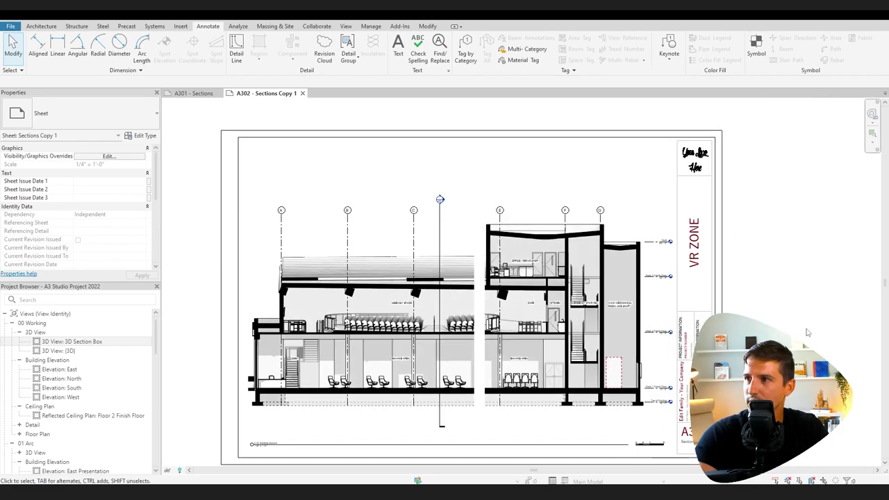
pyautogui.click(193, 93)
pyautogui.scroll(-3, 472, 316)
pyautogui.moveTo(647, 381); pyautogui.dragTo(584, 350, button='middle')
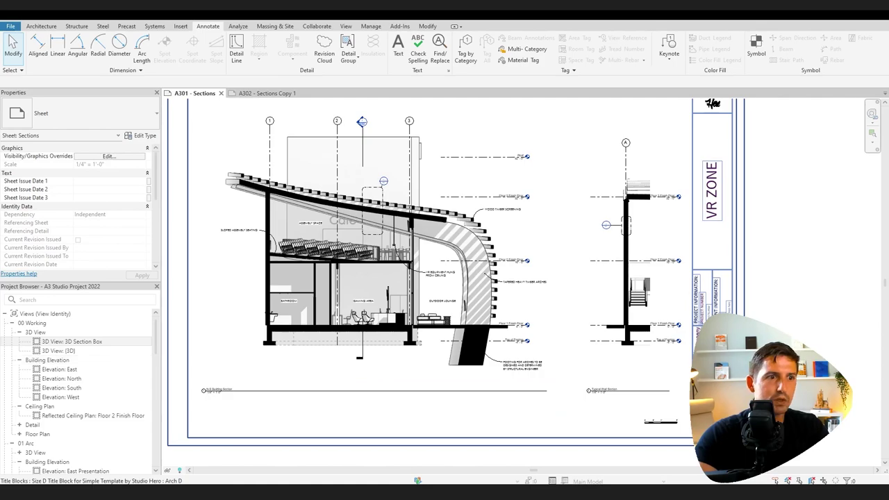
pyautogui.scroll(3, 667, 277)
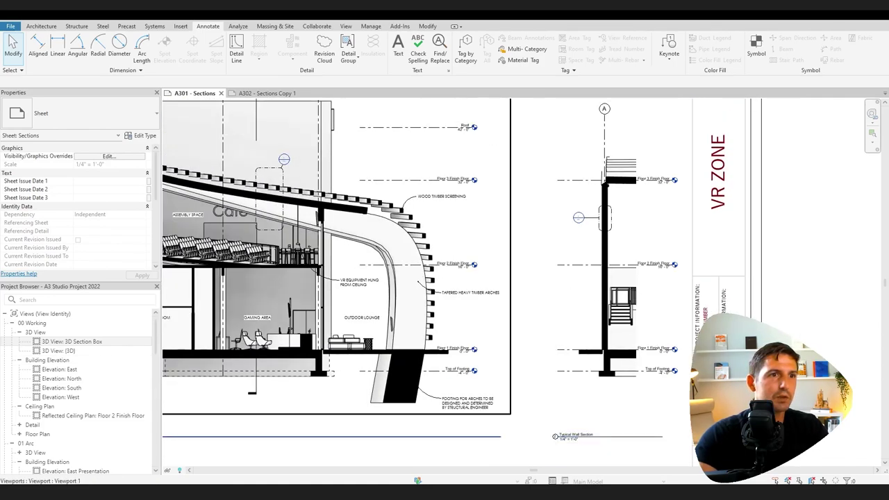
pyautogui.doubleClick(646, 302)
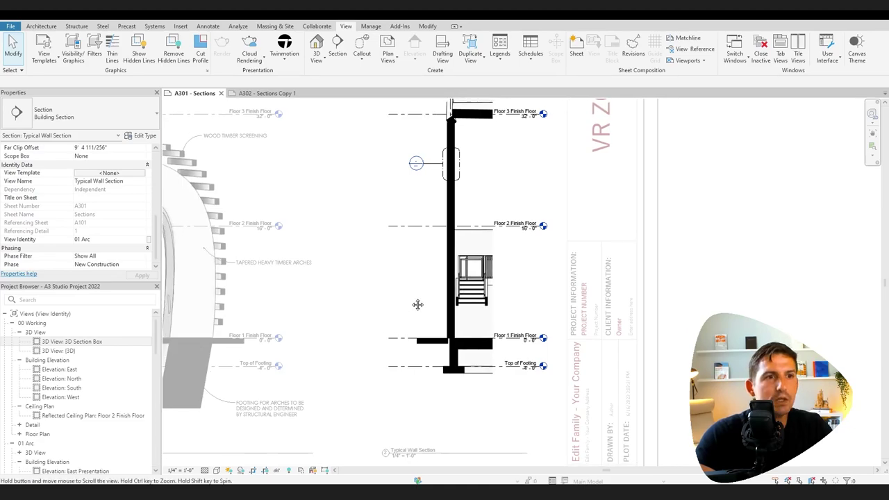
pyautogui.moveTo(417, 304); pyautogui.dragTo(410, 295, button='middle')
pyautogui.scroll(2, 493, 297)
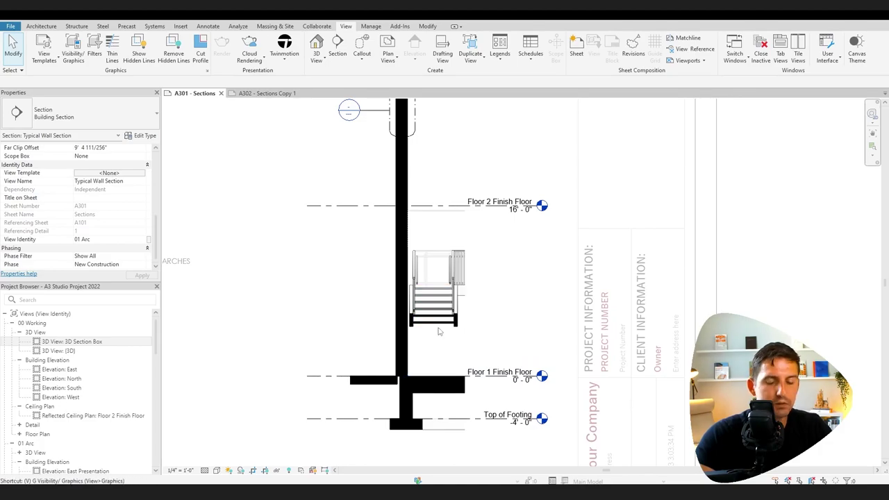
# Clear the cut pattern overrides for all model categories in the Typical Wall Section so its material layers are drawn.
pyautogui.press('g')
pyautogui.click(325, 303)
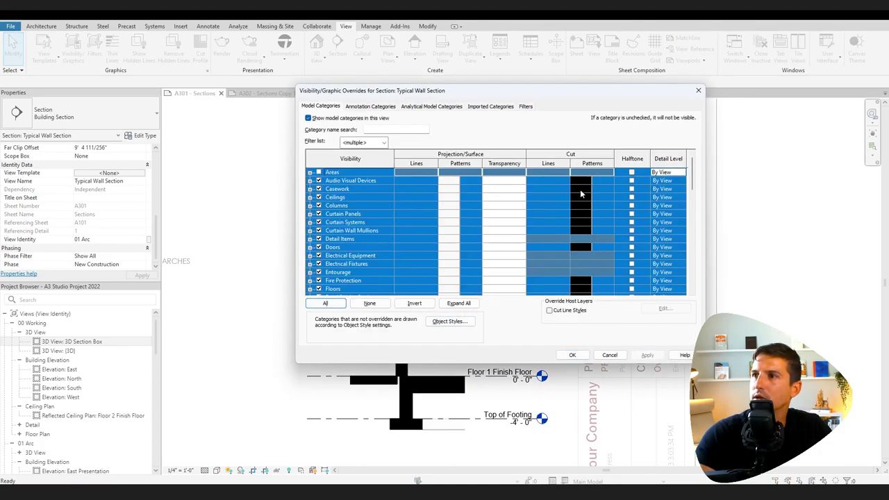
pyautogui.click(582, 189)
pyautogui.click(580, 190)
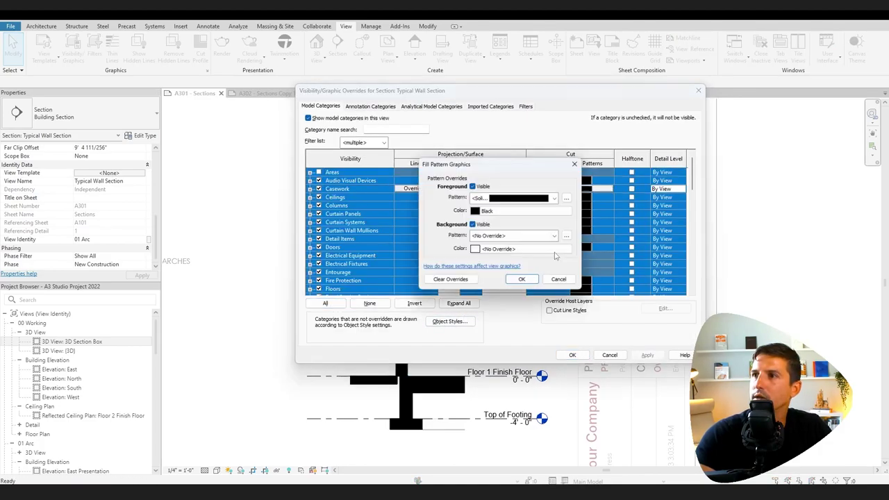
pyautogui.click(477, 281)
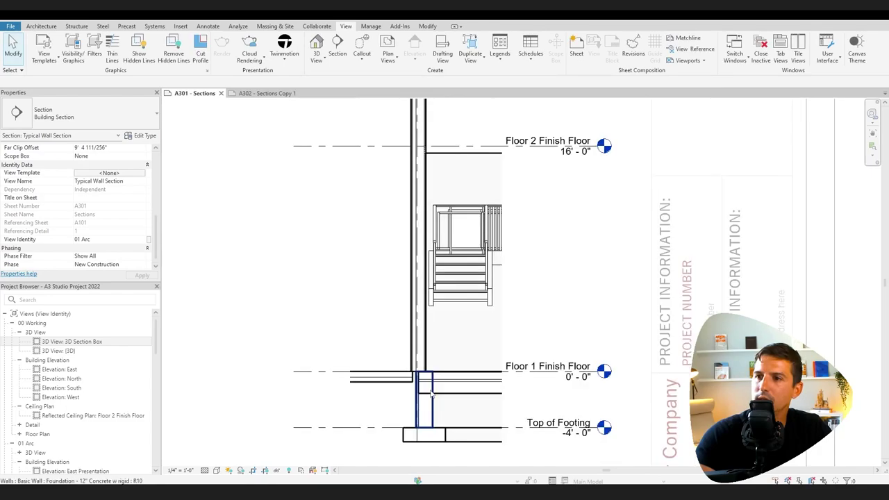
pyautogui.scroll(2, 388, 379)
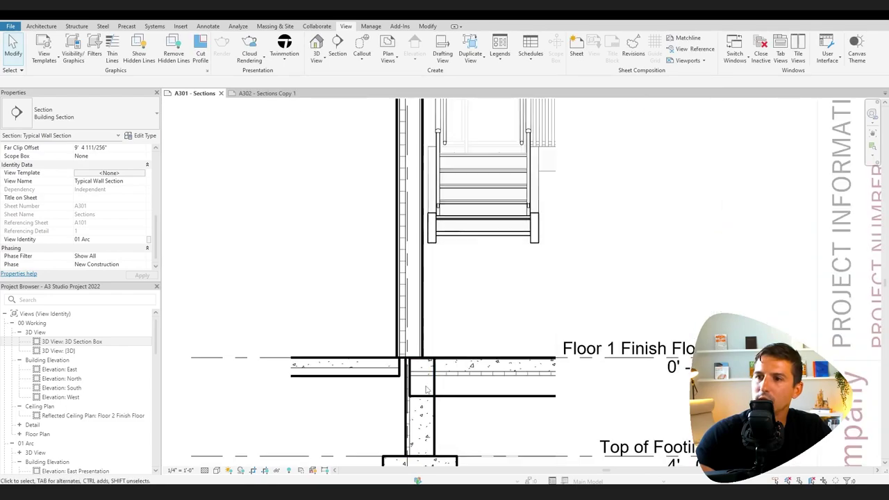
# Trim the cut profile of the terrazzo slab's concrete layer back to the inner face of the foundation wall.
pyautogui.click(388, 379)
pyautogui.scroll(3, 389, 375)
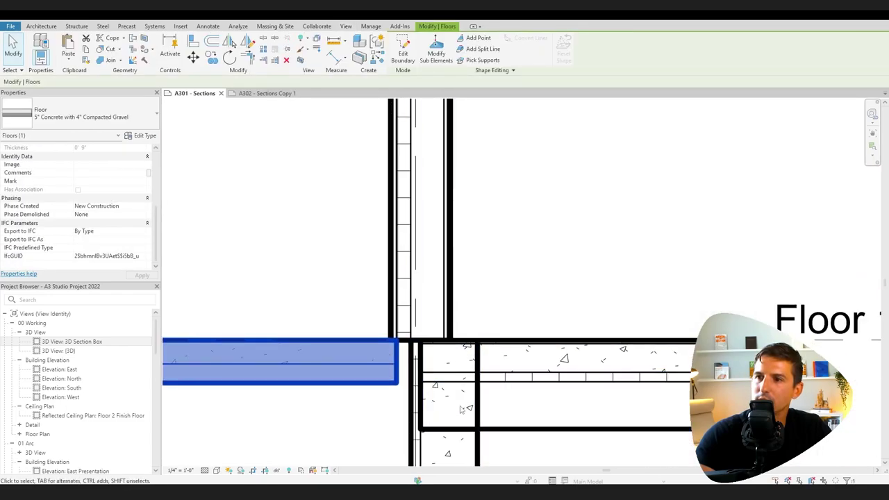
pyautogui.scroll(-3, 461, 410)
pyautogui.scroll(-2, 389, 312)
pyautogui.click(375, 285)
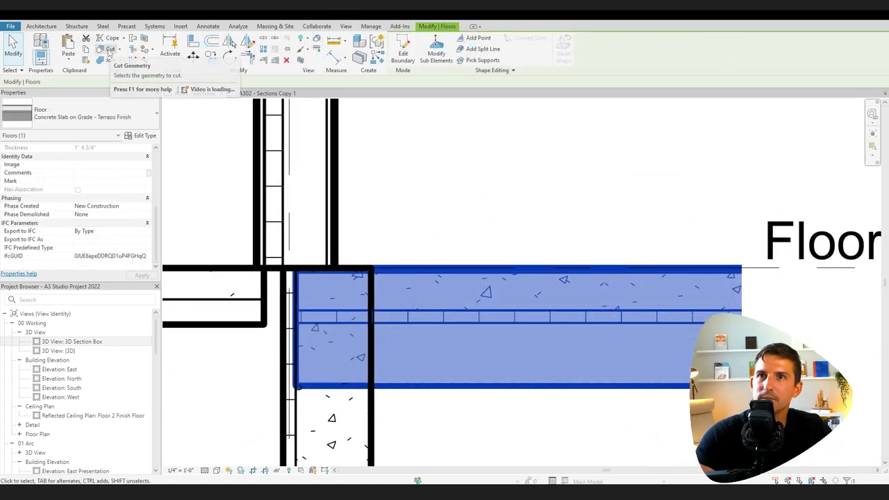
pyautogui.click(346, 26)
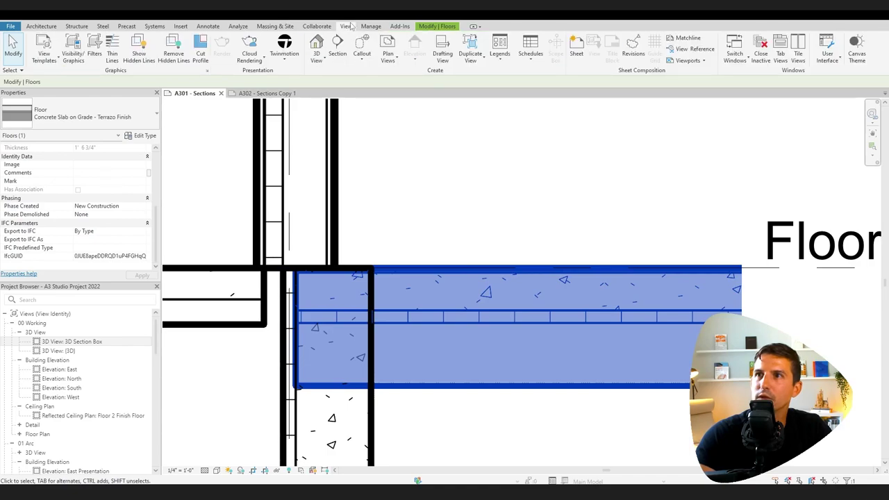
pyautogui.click(200, 55)
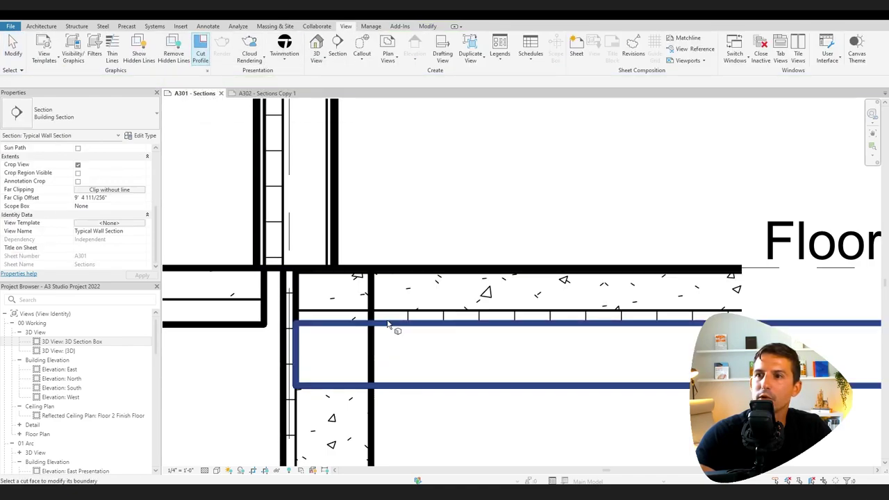
pyautogui.click(429, 278)
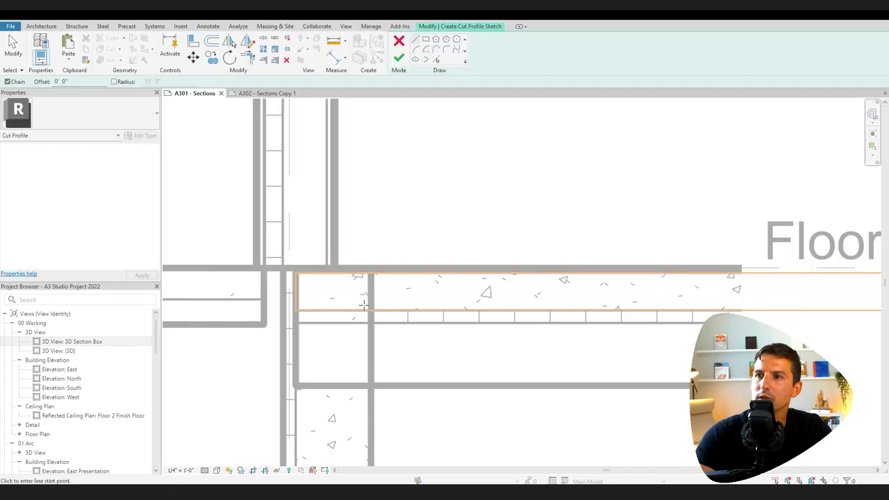
pyautogui.click(436, 60)
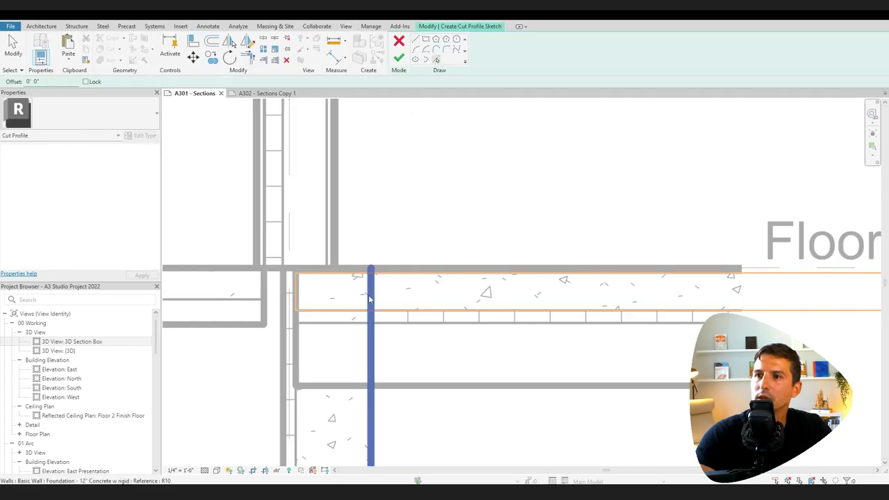
pyautogui.click(370, 298)
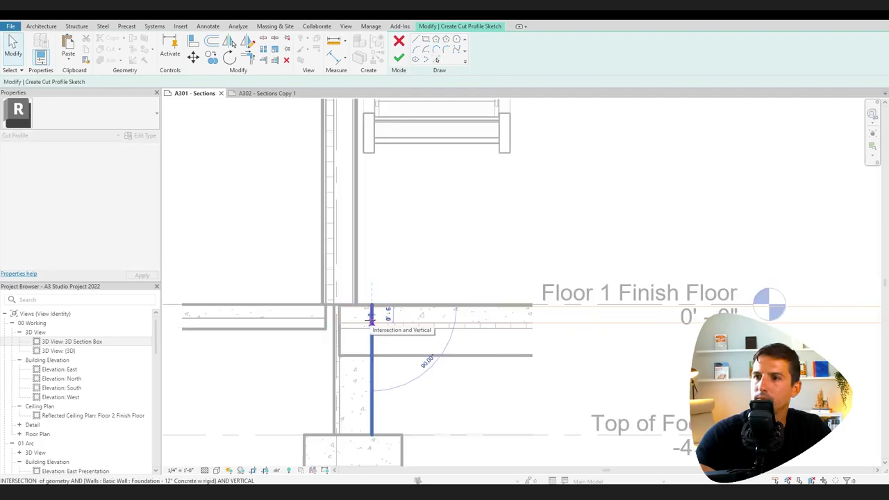
pyautogui.moveTo(372, 321); pyautogui.dragTo(373, 323)
pyautogui.click(372, 314)
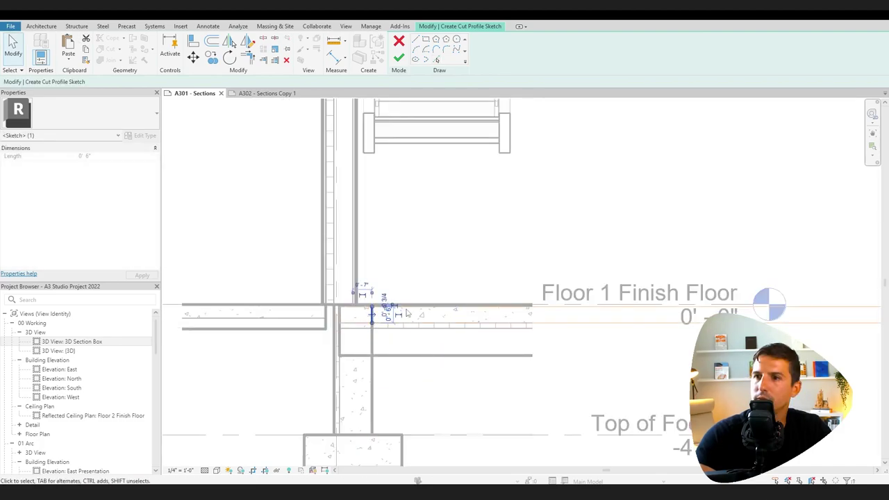
pyautogui.scroll(5, 406, 313)
pyautogui.click(399, 58)
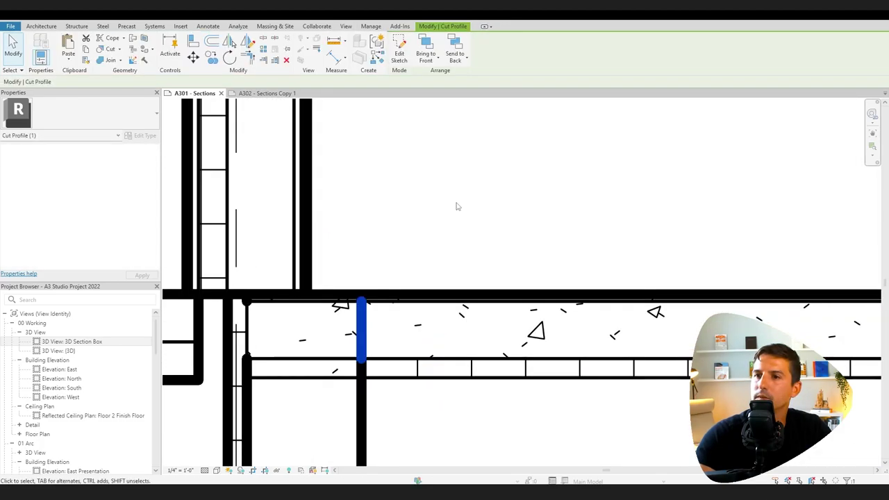
pyautogui.click(437, 232)
# Trim the cut profile of the slab's rigid insulation layer back to the inner face of the foundation wall.
pyautogui.scroll(-2, 436, 234)
pyautogui.scroll(2, 410, 305)
pyautogui.scroll(-1, 457, 353)
pyautogui.click(201, 49)
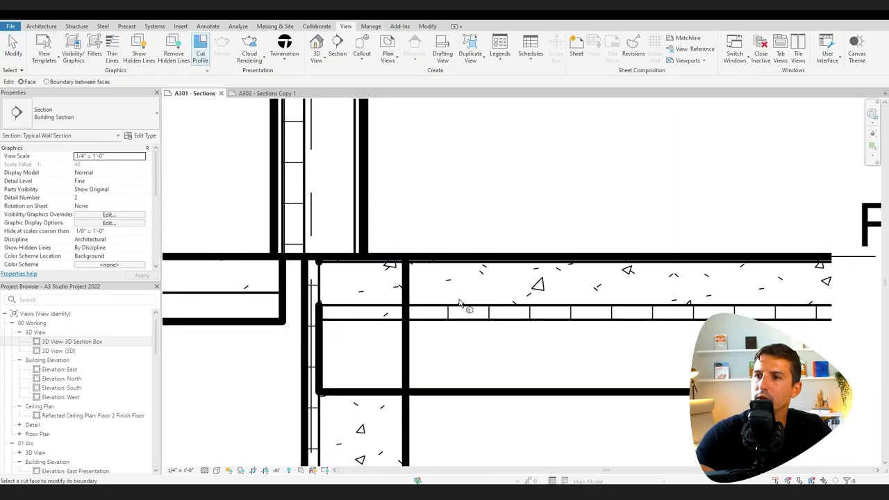
pyautogui.click(448, 308)
pyautogui.click(407, 310)
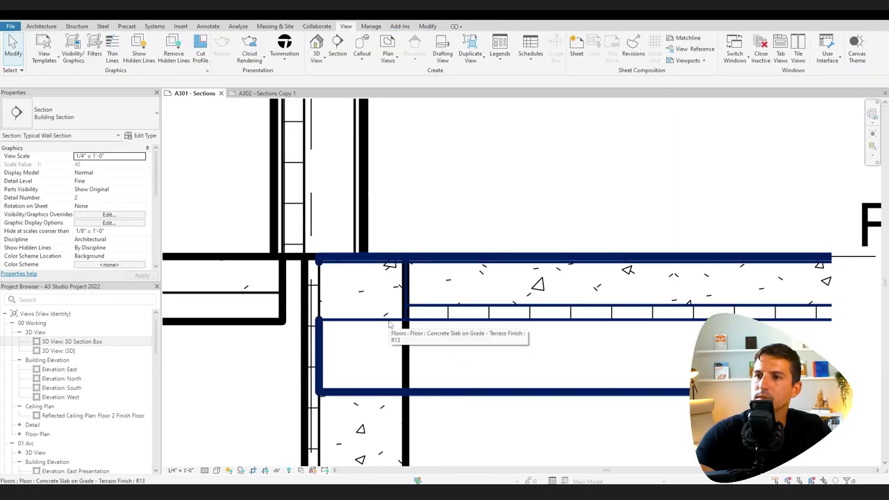
# Trim the cut profile of the slab's gravel layer back to the inner face of the foundation wall.
pyautogui.click(389, 324)
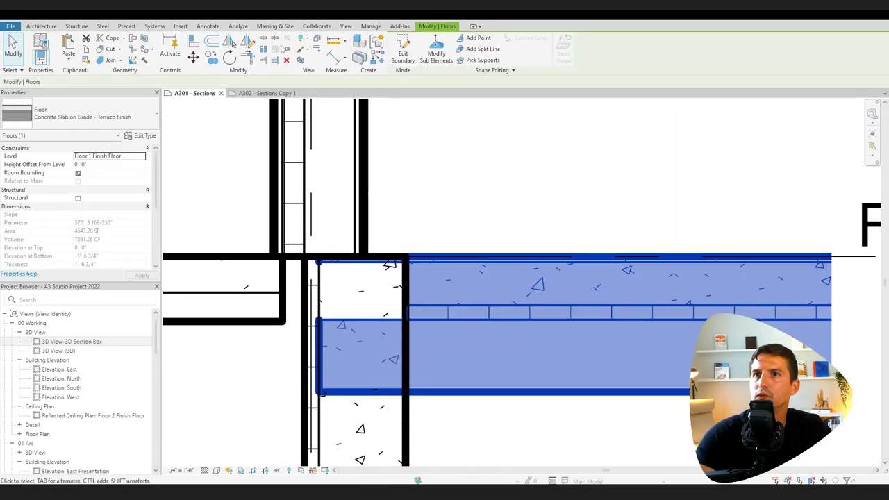
pyautogui.click(345, 26)
pyautogui.click(200, 49)
pyautogui.click(377, 320)
pyautogui.click(398, 58)
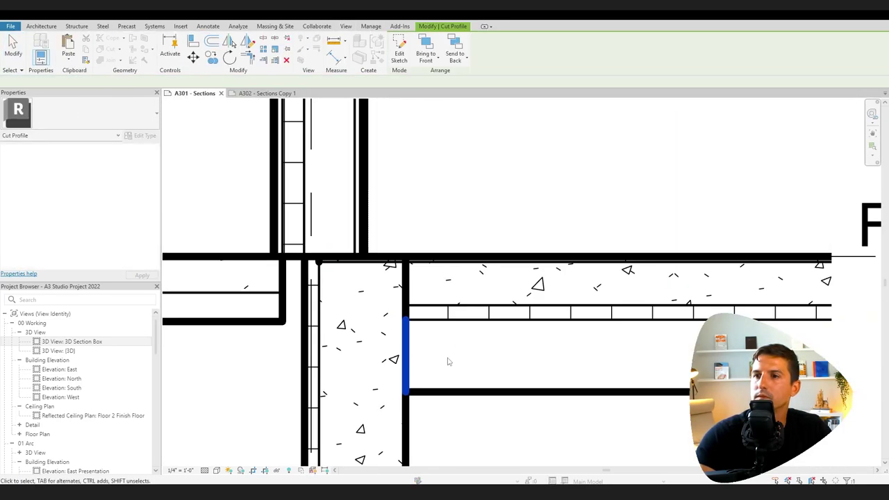
pyautogui.click(449, 361)
# Join the foundation wall with the terrazzo-finish slab on grade so their concrete merges.
pyautogui.click(389, 261)
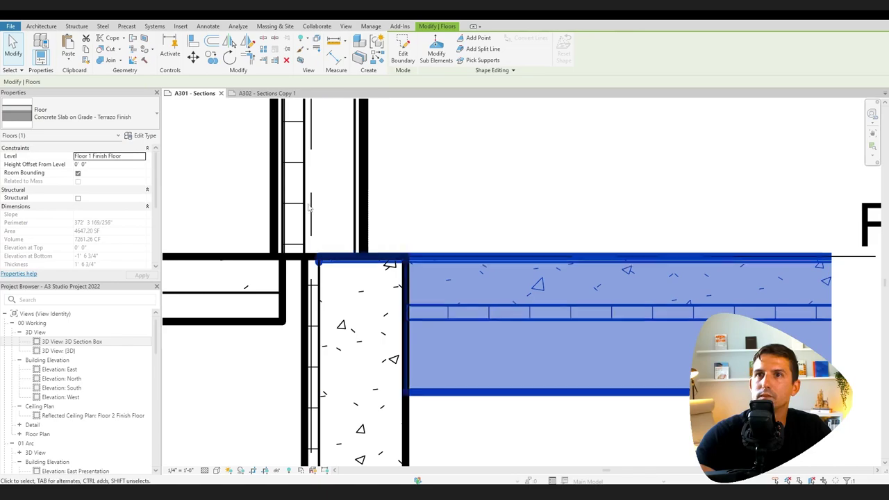
pyautogui.click(106, 60)
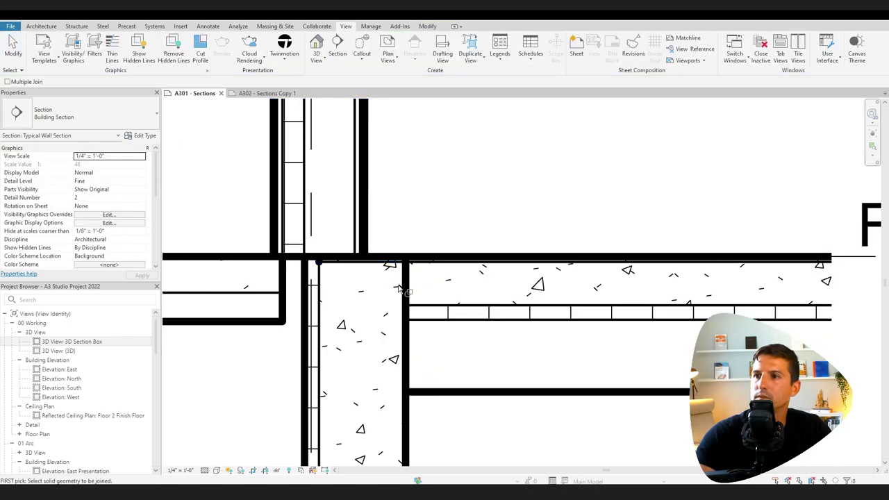
pyautogui.click(402, 290)
pyautogui.click(429, 293)
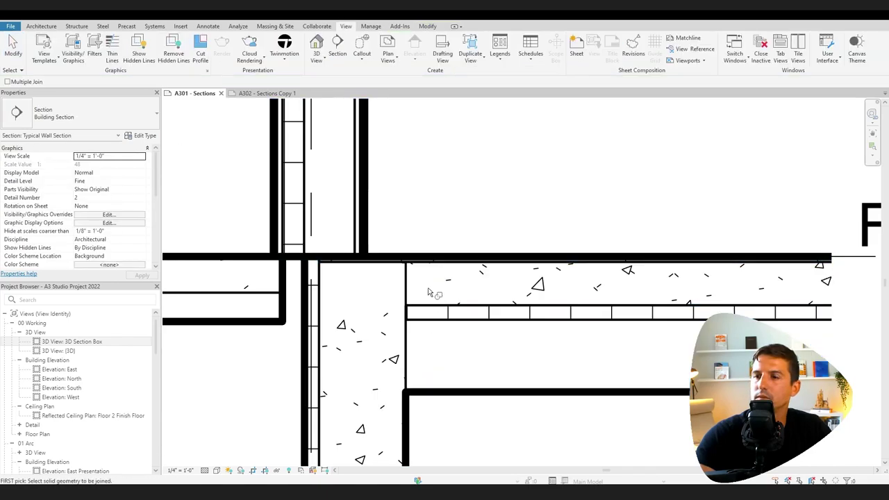
pyautogui.scroll(3, 415, 293)
pyautogui.press('Escape')
# Inspect the terrazzo slab type's layer structure and the graphics patterns of its Gravel material.
pyautogui.scroll(-4, 380, 285)
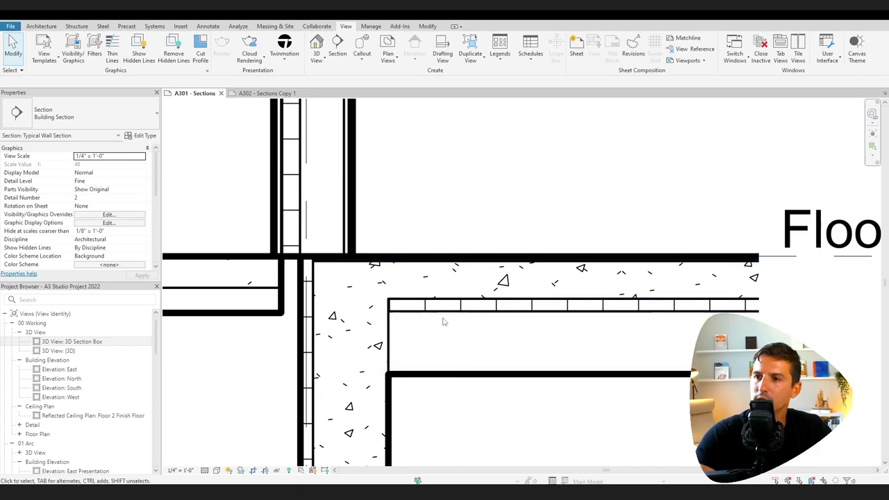
pyautogui.moveTo(522, 368); pyautogui.dragTo(480, 367, button='middle')
pyautogui.click(455, 376)
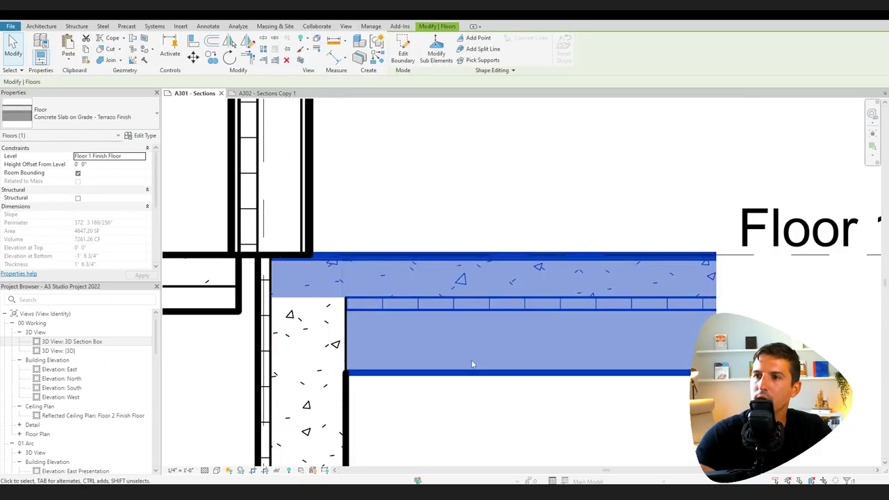
pyautogui.press('Escape')
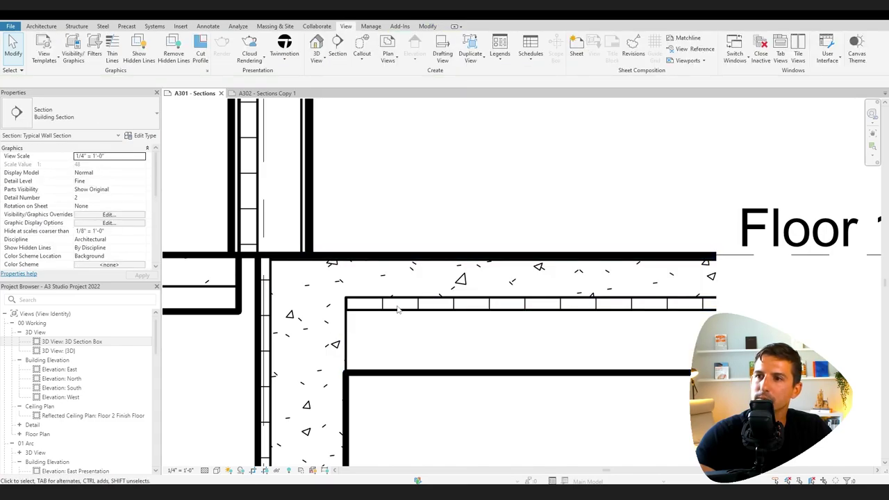
pyautogui.click(415, 361)
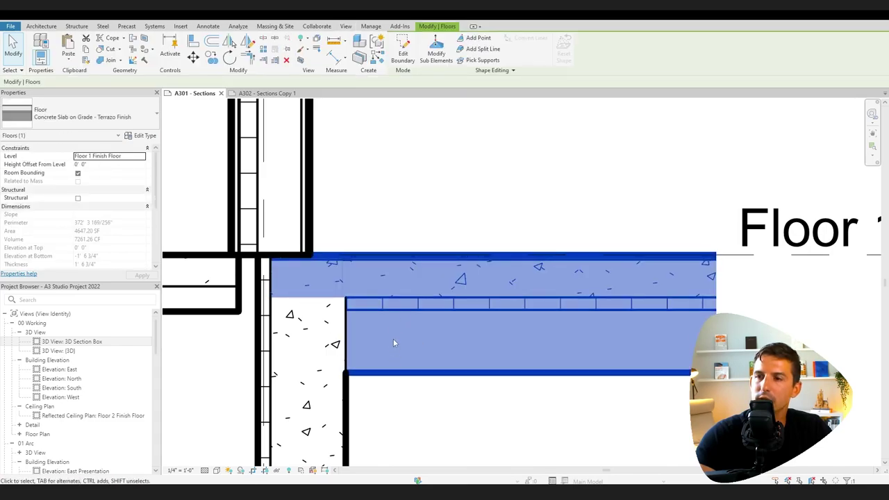
pyautogui.click(144, 136)
pyautogui.click(478, 200)
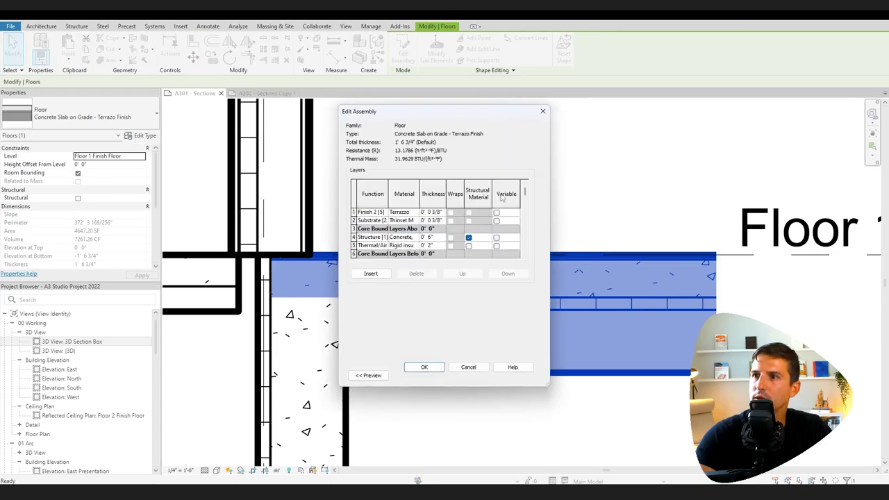
pyautogui.scroll(-1, 413, 240)
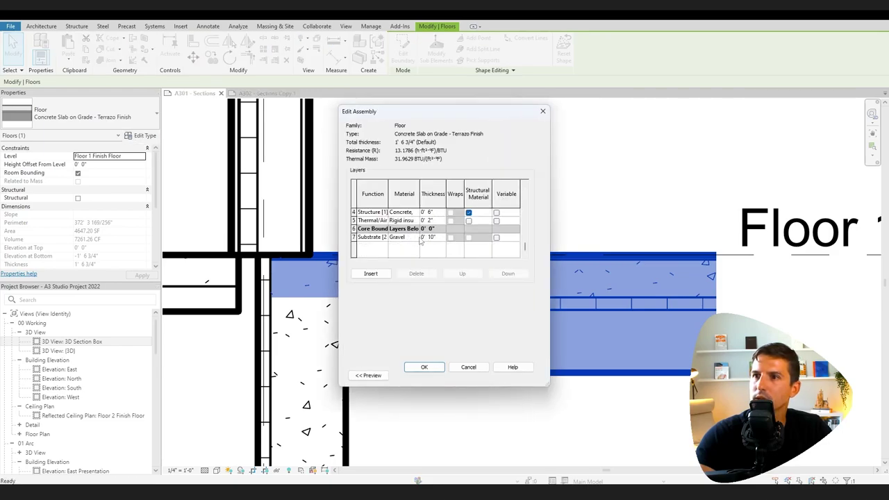
pyautogui.click(416, 238)
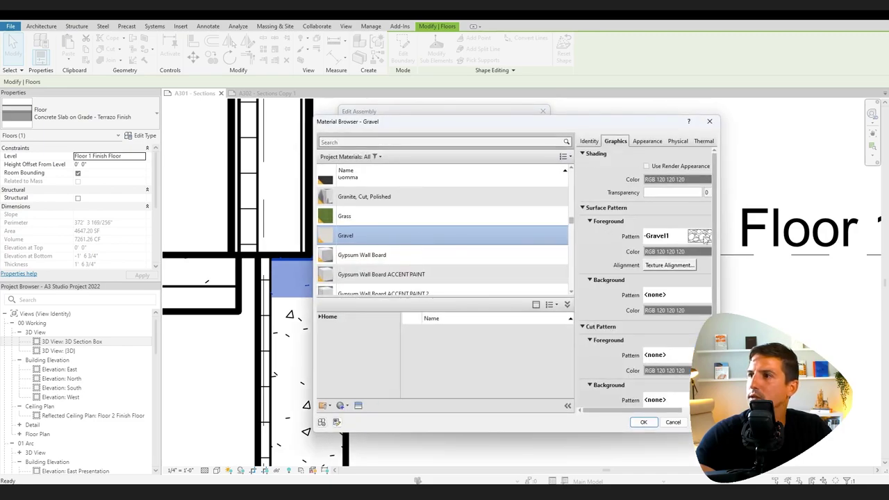
pyautogui.moveTo(723, 238); pyautogui.dragTo(808, 234)
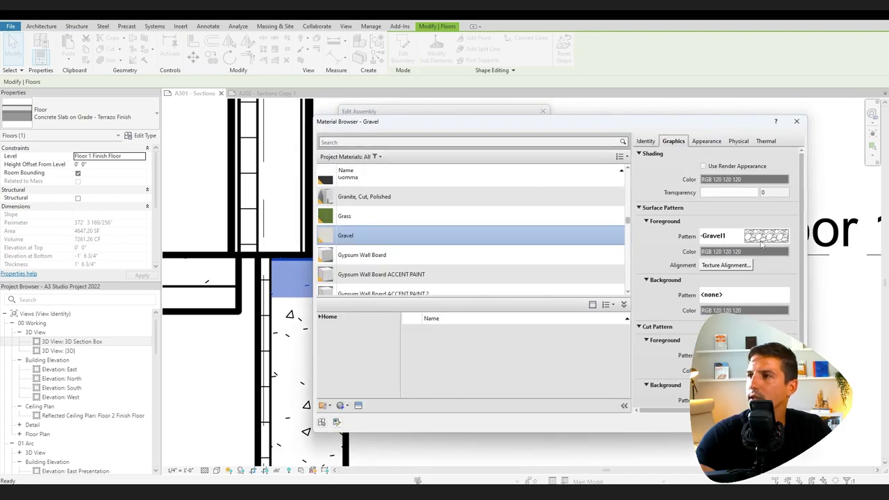
pyautogui.click(710, 422)
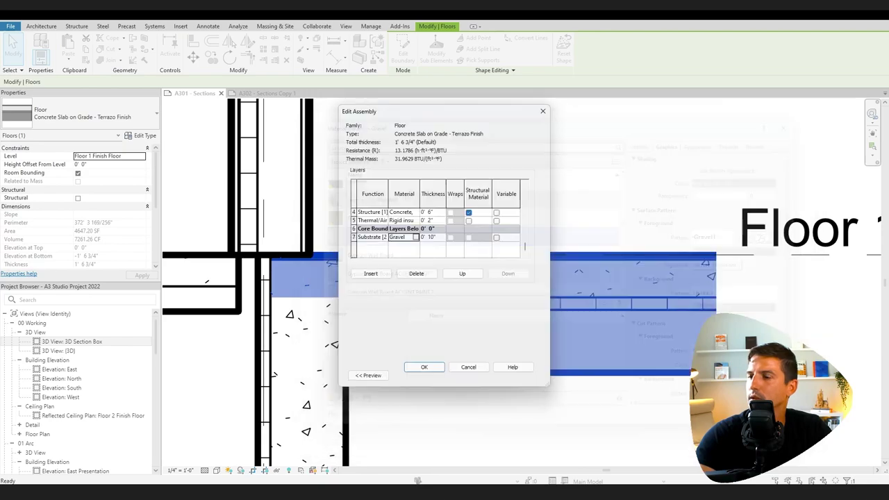
pyautogui.click(426, 368)
pyautogui.click(429, 375)
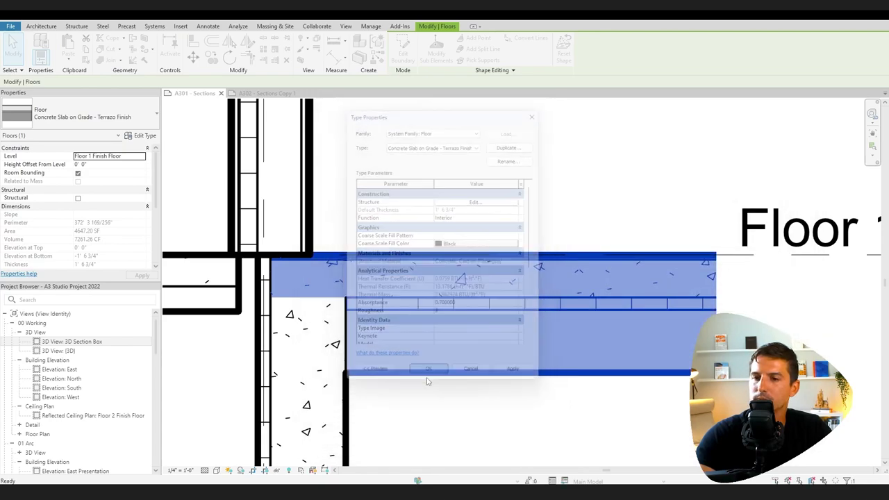
# Examine the view's detail level options and the exterior 5" concrete slab's edge where it meets the foundation wall.
pyautogui.click(205, 471)
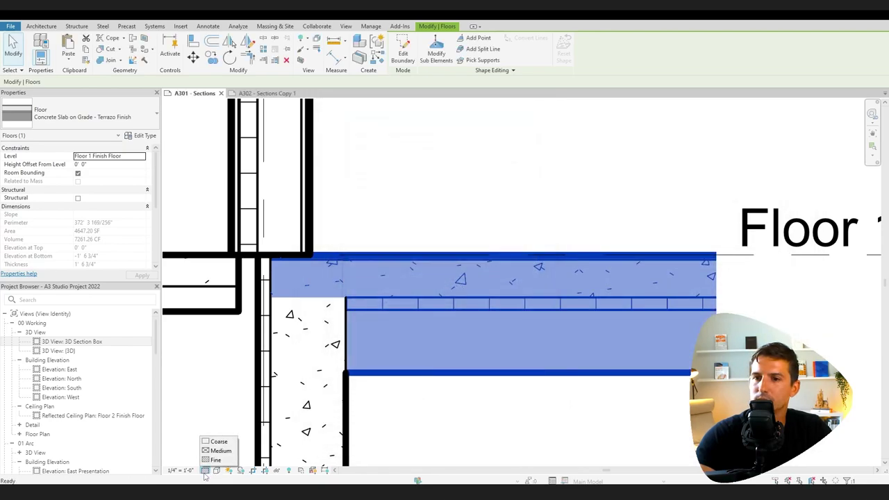
pyautogui.click(441, 413)
pyautogui.scroll(-2, 436, 401)
pyautogui.scroll(-4, 531, 431)
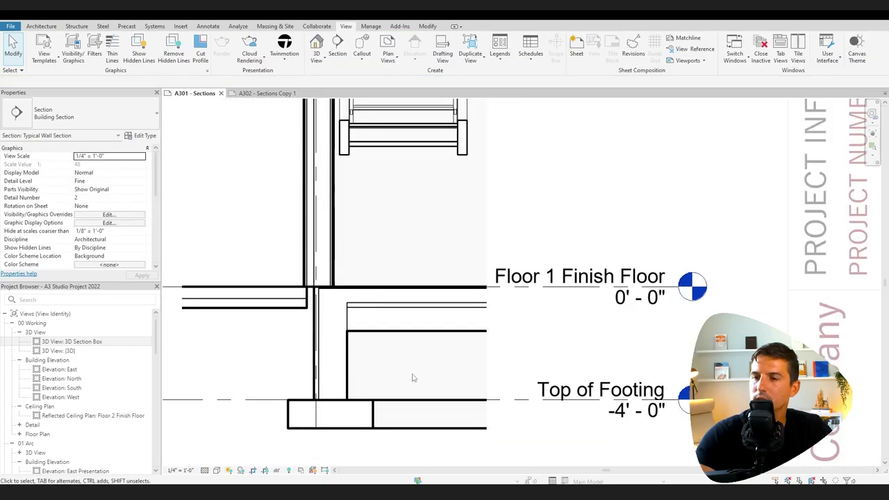
pyautogui.scroll(5, 389, 321)
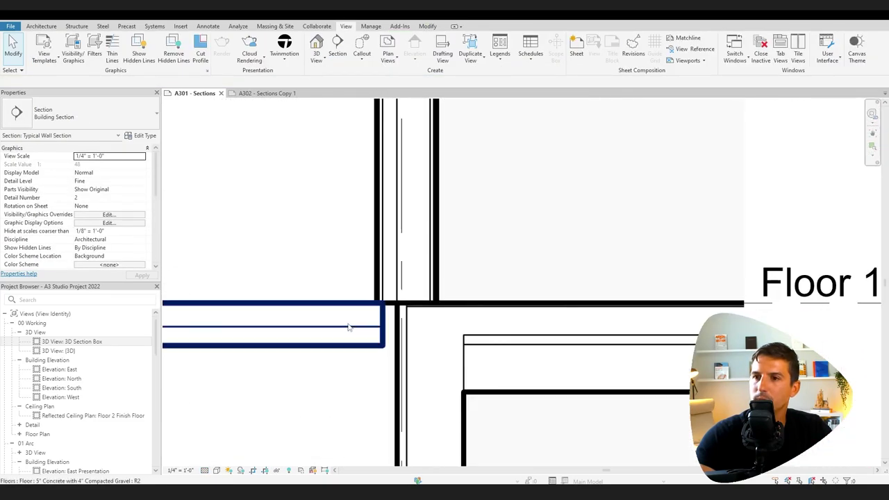
pyautogui.click(397, 316)
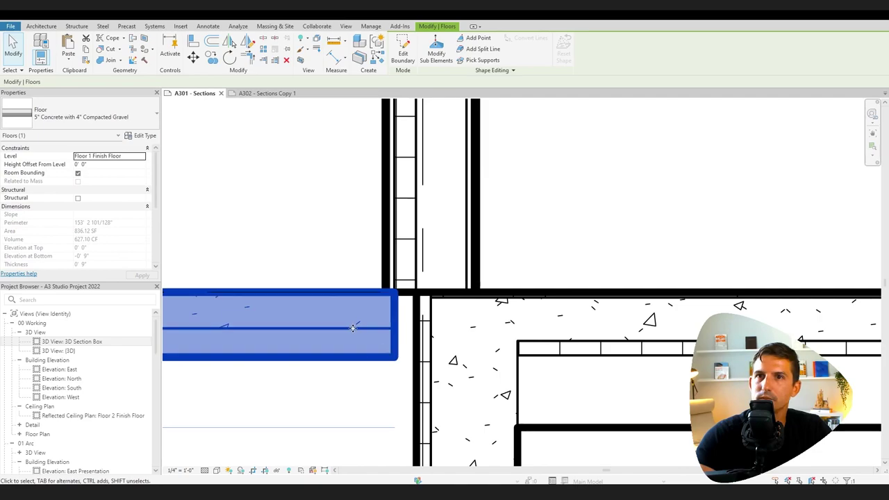
pyautogui.scroll(3, 361, 323)
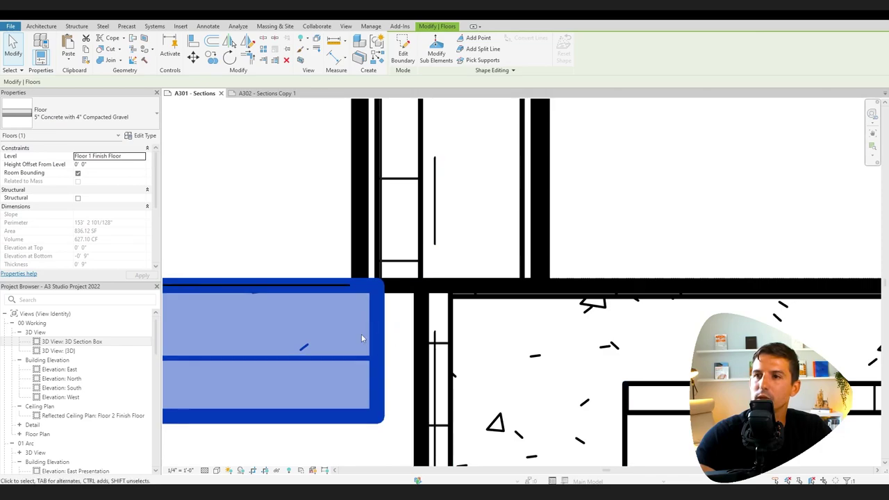
pyautogui.scroll(-2, 406, 319)
pyautogui.moveTo(404, 352); pyautogui.dragTo(391, 355, button='middle')
pyautogui.press('Escape')
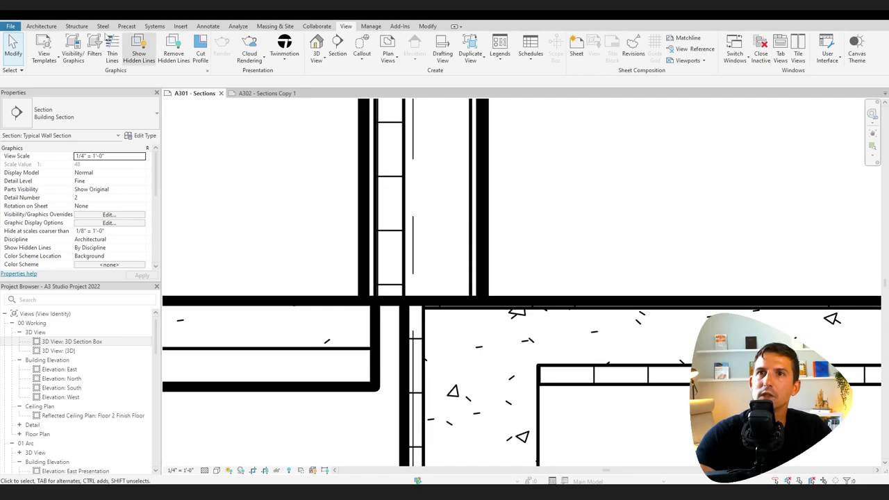
# Draw a Rigid Insulation filled region in the gap between the exterior slab's edge and the foundation wall.
pyautogui.click(209, 28)
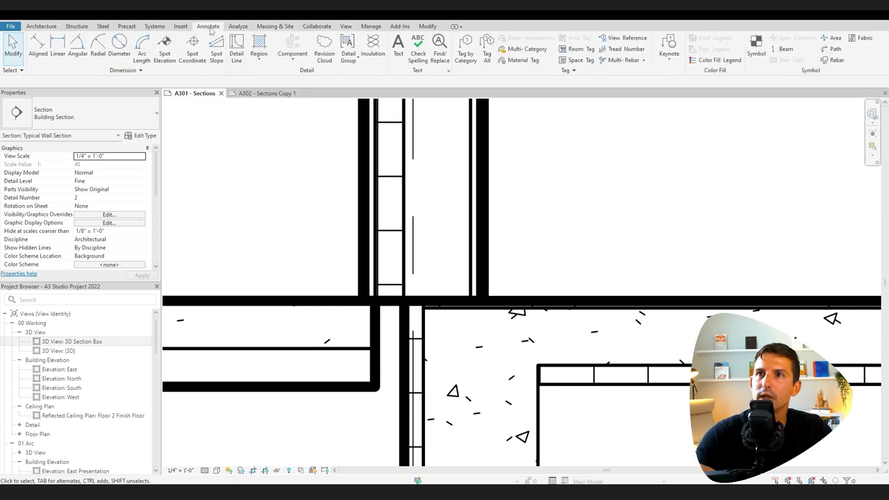
pyautogui.click(261, 57)
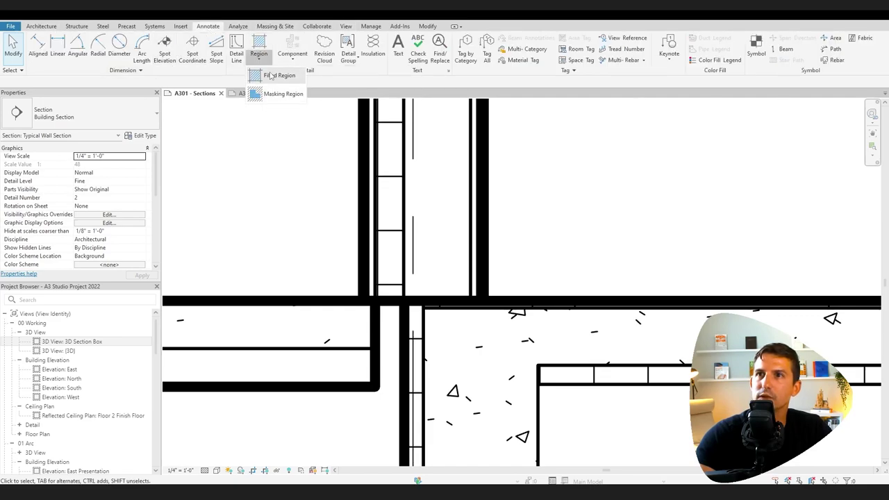
pyautogui.click(275, 75)
pyautogui.click(118, 122)
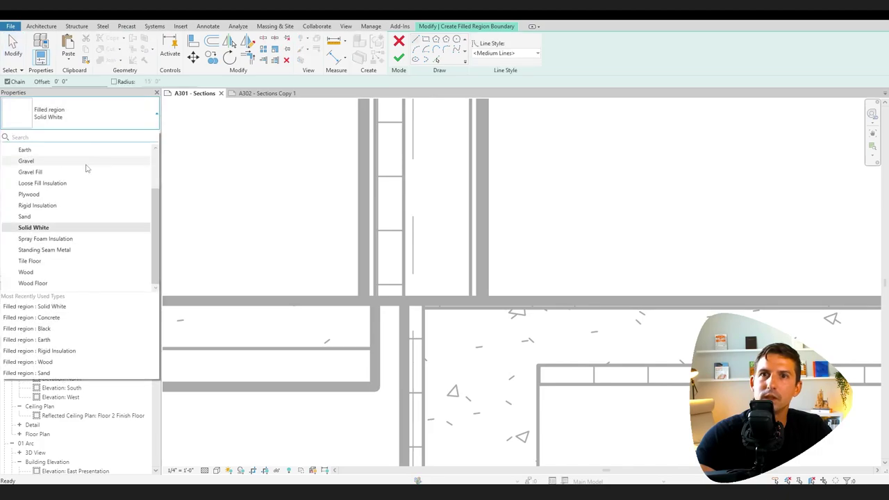
pyautogui.click(52, 205)
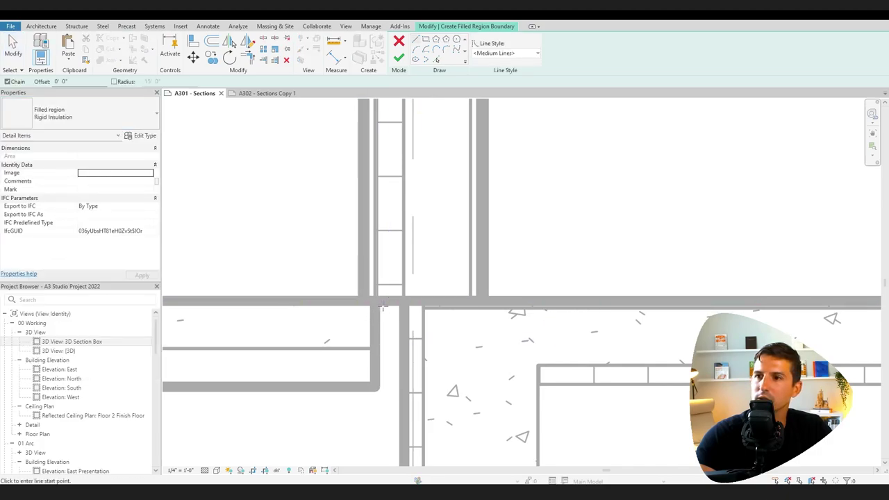
pyautogui.click(374, 299)
pyautogui.click(374, 387)
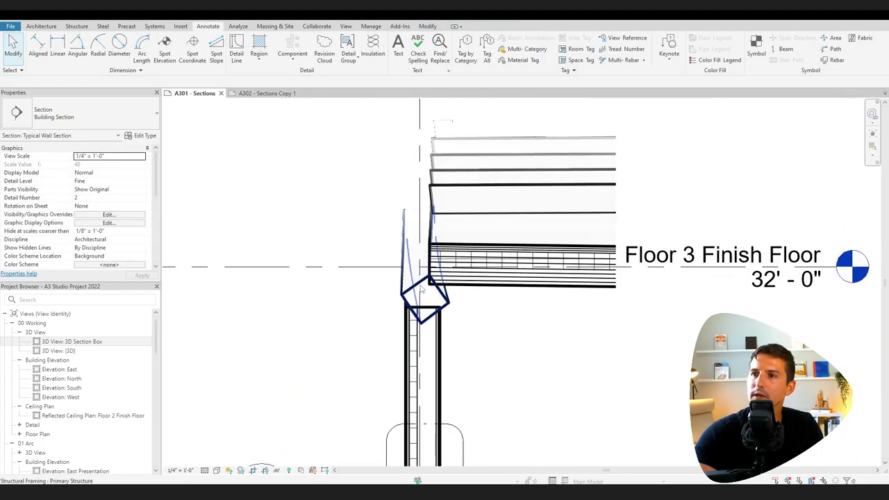
# Examine the structural framing and the CLT roof where they meet the top of the wall at Floor 3.
pyautogui.click(429, 278)
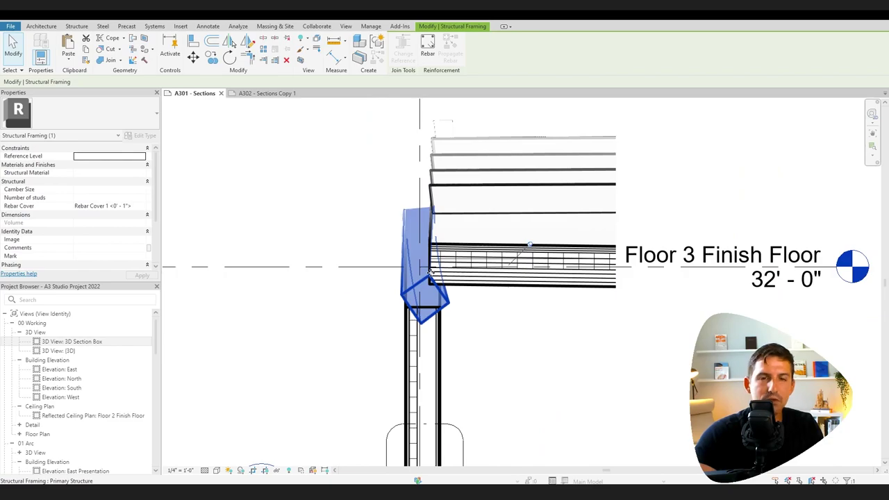
pyautogui.click(464, 258)
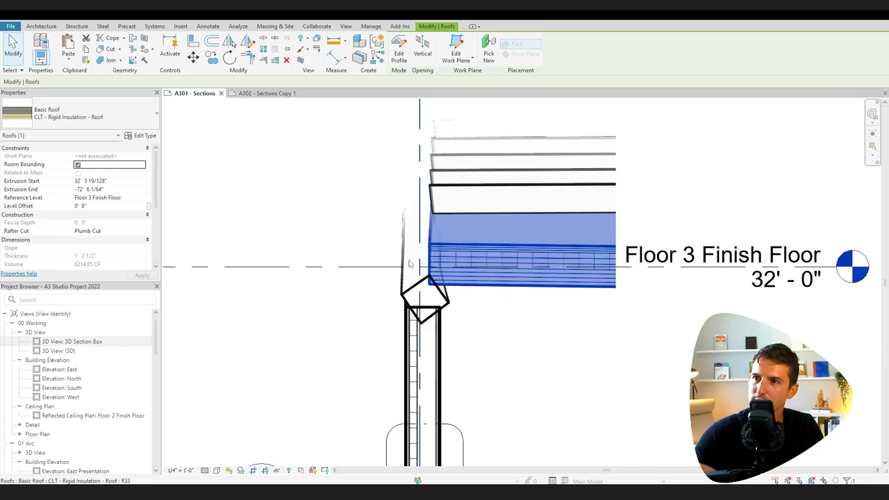
pyautogui.click(533, 318)
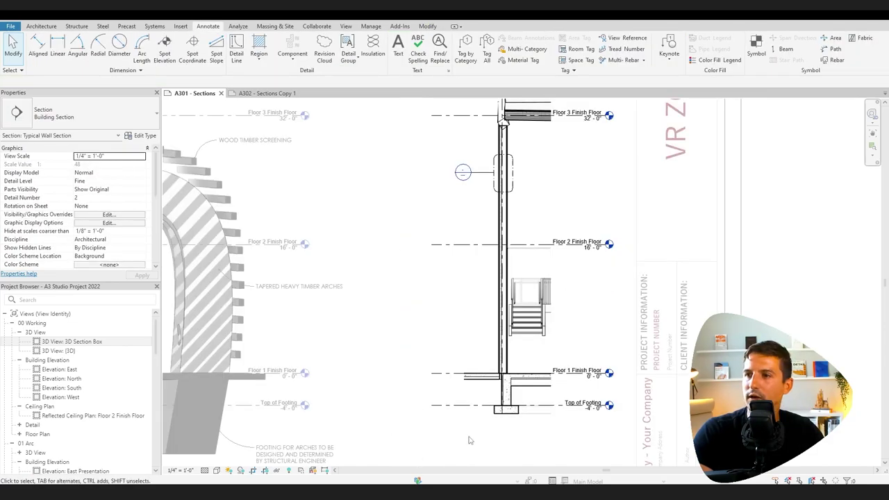
pyautogui.moveTo(455, 427); pyautogui.dragTo(439, 374, button='middle')
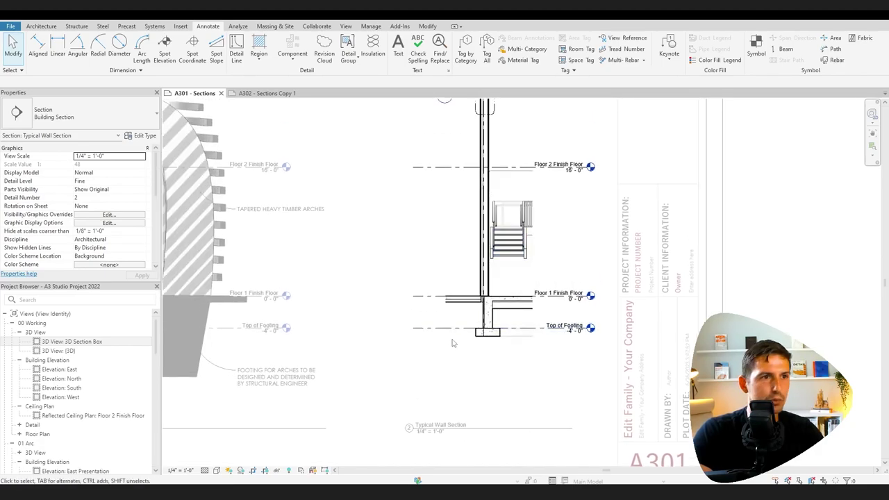
pyautogui.moveTo(445, 235); pyautogui.dragTo(438, 316, button='middle')
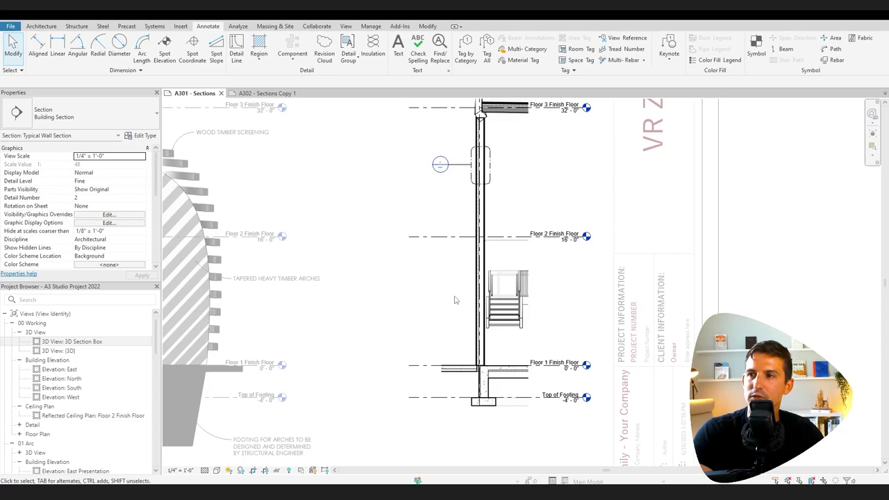
pyautogui.scroll(-1, 435, 302)
# Add an aligned dimension string beside the wall section from Top of Footing through the Floor 1, 2 and 3 Finish Floor levels.
pyautogui.scroll(3, 452, 302)
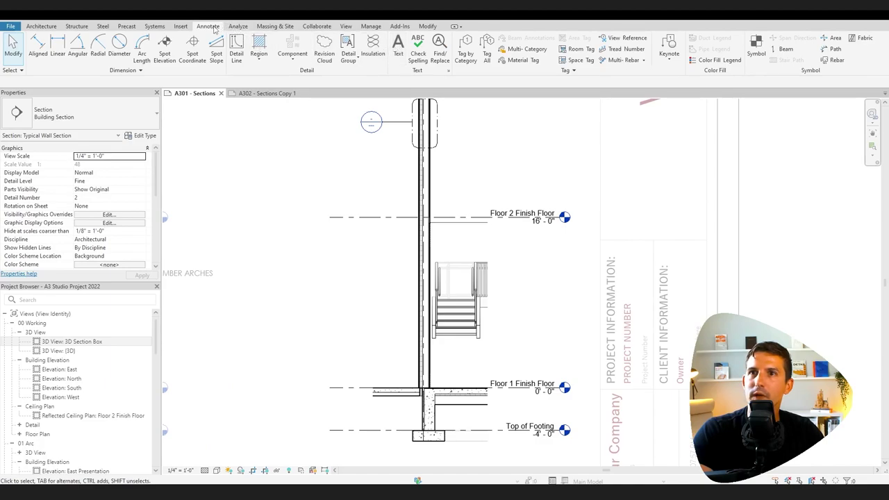
pyautogui.click(38, 47)
pyautogui.click(348, 432)
pyautogui.click(347, 387)
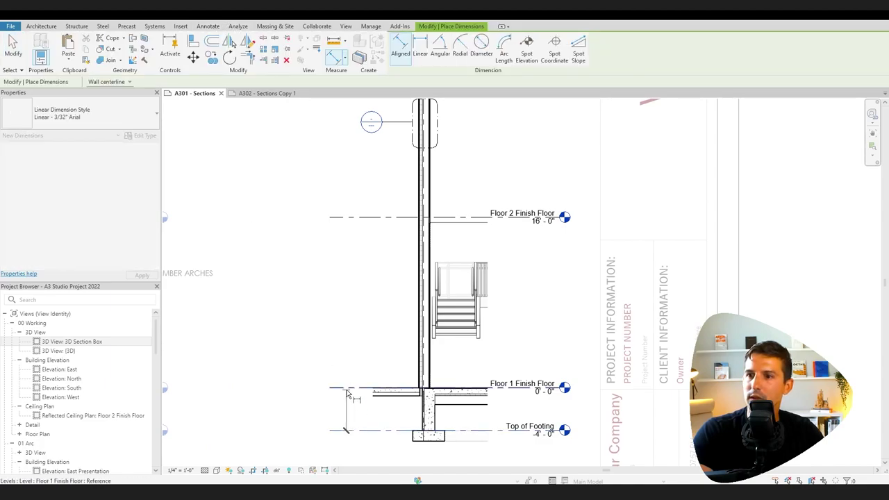
pyautogui.click(353, 218)
pyautogui.moveTo(345, 160); pyautogui.dragTo(355, 257, button='middle')
pyautogui.click(369, 210)
pyautogui.click(349, 270)
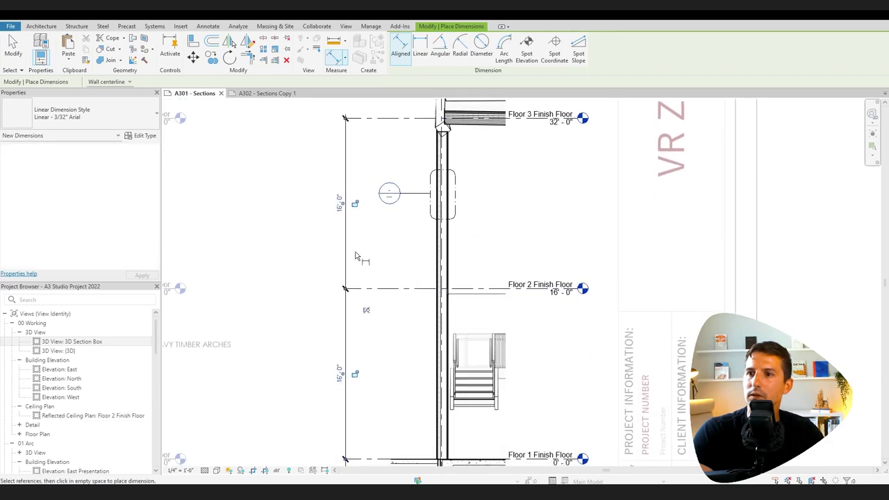
pyautogui.moveTo(401, 389); pyautogui.dragTo(331, 312, button='middle')
pyautogui.scroll(5, 389, 413)
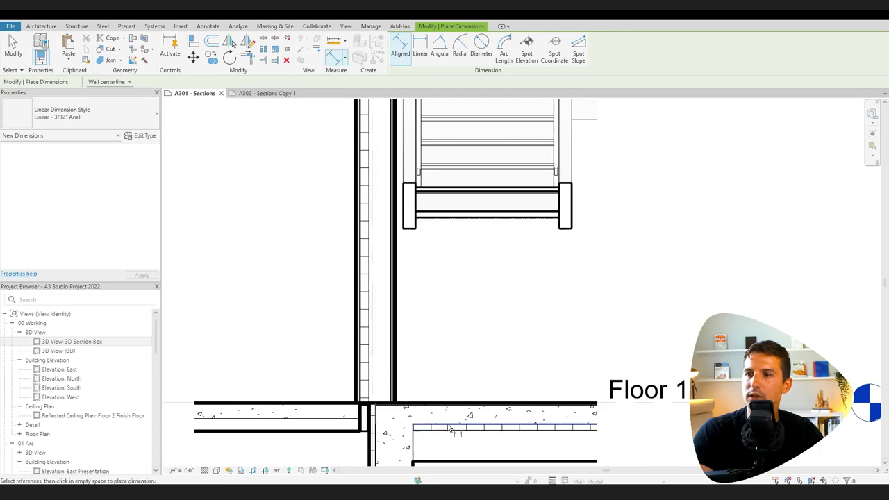
pyautogui.scroll(-2, 450, 429)
pyautogui.moveTo(387, 343); pyautogui.dragTo(351, 311, button='middle')
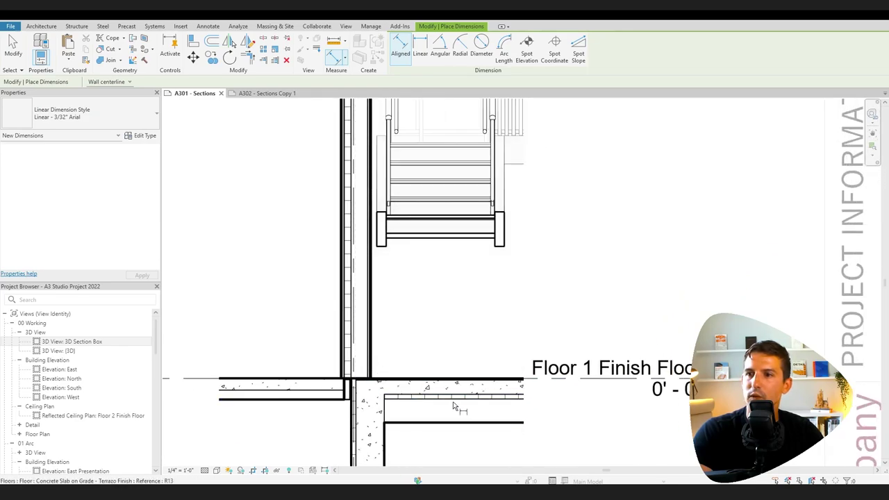
pyautogui.scroll(-3, 454, 406)
pyautogui.press('Escape')
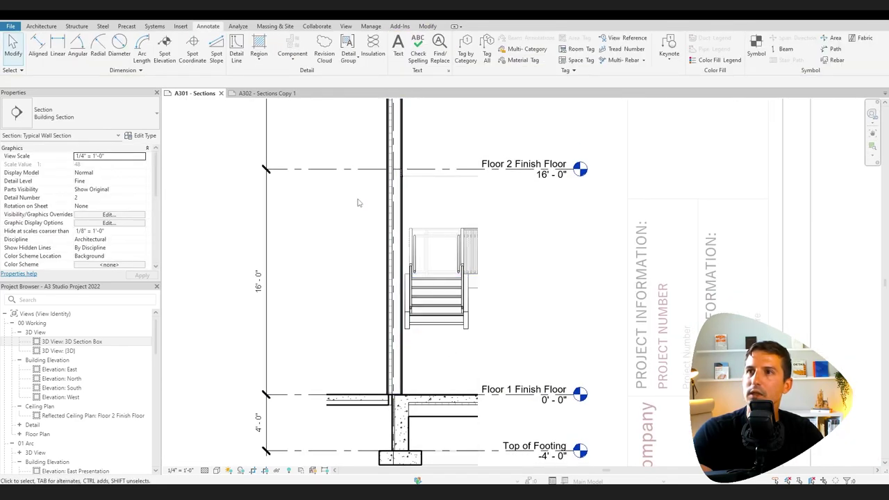
# Add leadered text notes reading CONCRETE PATIO to the exterior slab and SLAB ON GRADE to the interior slab.
pyautogui.click(398, 46)
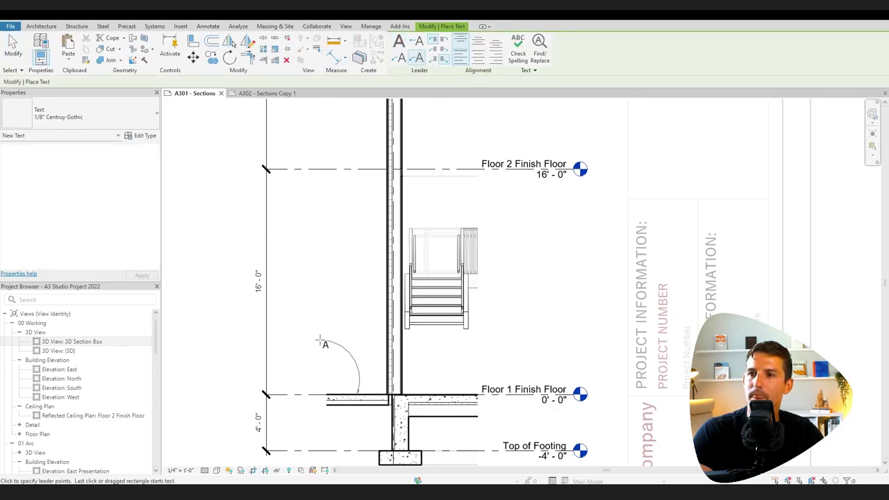
pyautogui.click(321, 341)
pyautogui.write('CONCRETE PATIO')
pyautogui.click(444, 361)
pyautogui.moveTo(444, 361); pyautogui.dragTo(404, 365, button='middle')
pyautogui.click(401, 396)
pyautogui.click(444, 353)
pyautogui.write('SLAB ON GRADE')
pyautogui.click(483, 323)
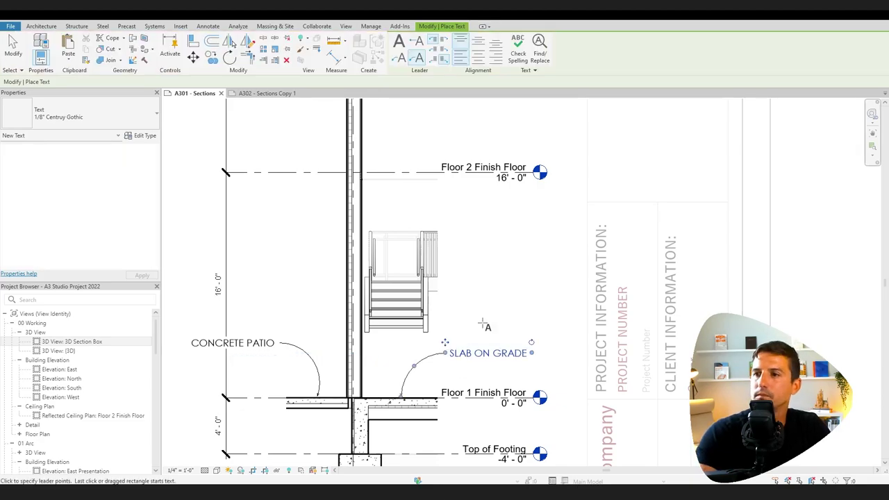
# Add a leadered text note reading METAL CLADDED EXTERIOR WALL to the wall above Floor 2.
pyautogui.scroll(-1, 483, 323)
pyautogui.moveTo(381, 136); pyautogui.dragTo(353, 247, button='middle')
pyautogui.click(336, 271)
pyautogui.click(278, 242)
pyautogui.write('METAL CLADDED EXTERIOR WALL')
pyautogui.click(389, 187)
# Add a leadered text note reading CROSS LAMINATED TIMBER ROOF to the roof edge at Floor 3.
pyautogui.moveTo(389, 188); pyautogui.dragTo(396, 306, button='middle')
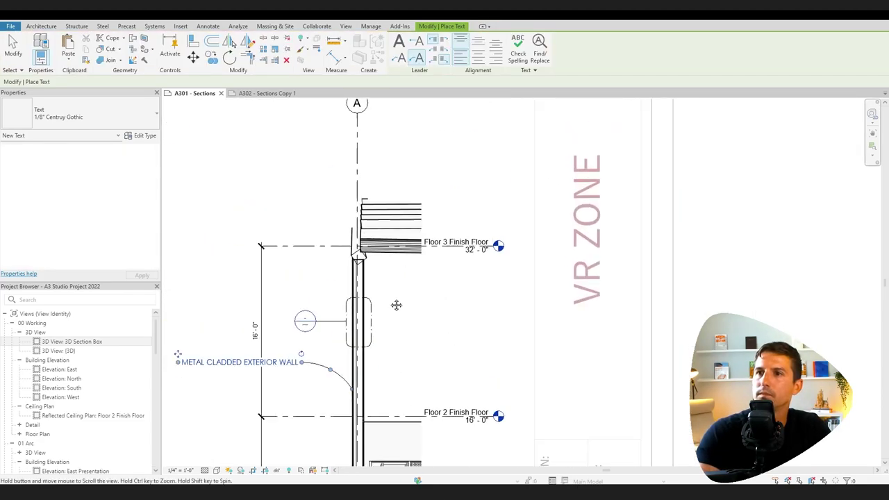
pyautogui.scroll(2, 363, 229)
pyautogui.click(363, 277)
pyautogui.click(275, 206)
pyautogui.write('CROSS LAMINATED TIMBER ROOF')
pyautogui.click(248, 139)
# Add a leadered text note reading WOOD TIMBER SCREENING to the screening above the roof.
pyautogui.click(365, 232)
pyautogui.click(274, 157)
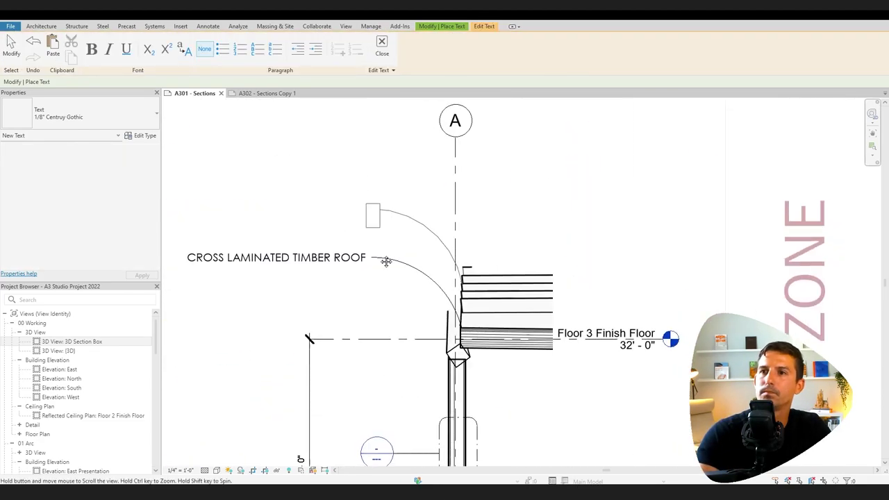
pyautogui.write('WOOD TIMBER SCREENING')
pyautogui.click(375, 245)
# Add a leadered text note reading TAPERED HEAVY TIMBER ARCH to the arch at the top of the wall.
pyautogui.click(488, 285)
pyautogui.click(408, 235)
pyautogui.write('HEAVY')
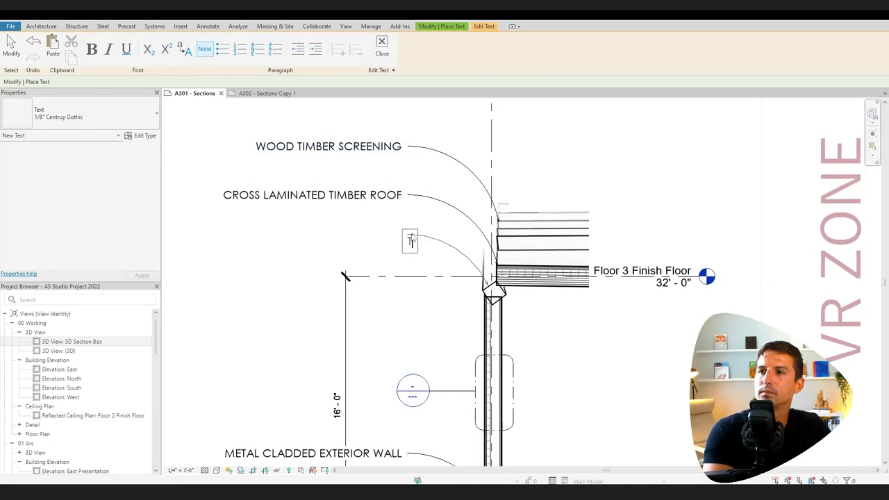
pyautogui.write('H')
pyautogui.click(556, 386)
# Add a leadered text note reading CONCRETE FOOTING to the lower corner of the wall footing.
pyautogui.scroll(-3, 534, 271)
pyautogui.moveTo(534, 272); pyautogui.dragTo(516, 175, button='middle')
pyautogui.scroll(5, 424, 381)
pyautogui.click(445, 381)
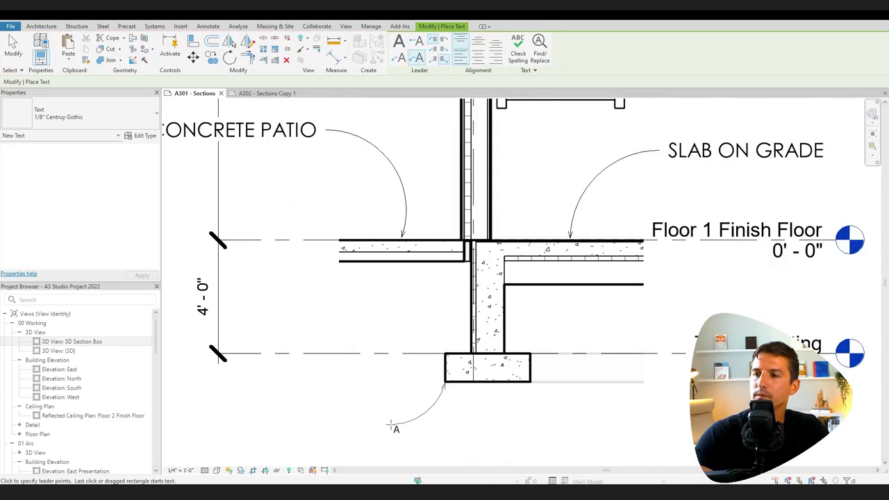
pyautogui.click(470, 335)
pyautogui.write('CONCRETE FOUNDATION WALFOOTING')
pyautogui.click(472, 309)
# Try labeling the foundation wall with its own leadered note reading CONCRETE FOUNDATION WALL.
pyautogui.click(564, 261)
pyautogui.click(484, 303)
pyautogui.write('CONCRETE FOUNDATION WALL')
pyautogui.scroll(-3, 544, 375)
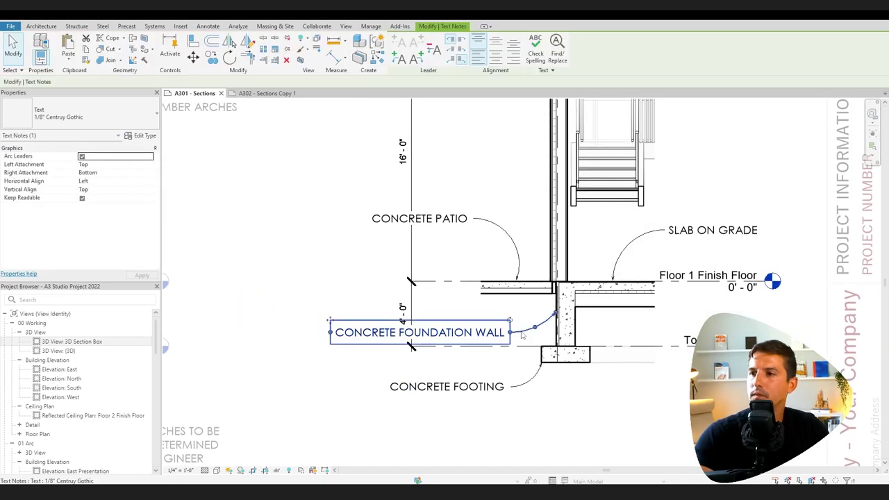
# Change the footing note to read CONCRETE FOUNDATION WALL AND FOOTING, wrapped onto three lines.
pyautogui.doubleClick(459, 387)
pyautogui.write('FOUNDATION WALL AND FOOTING')
pyautogui.click(431, 413)
pyautogui.scroll(-3, 430, 413)
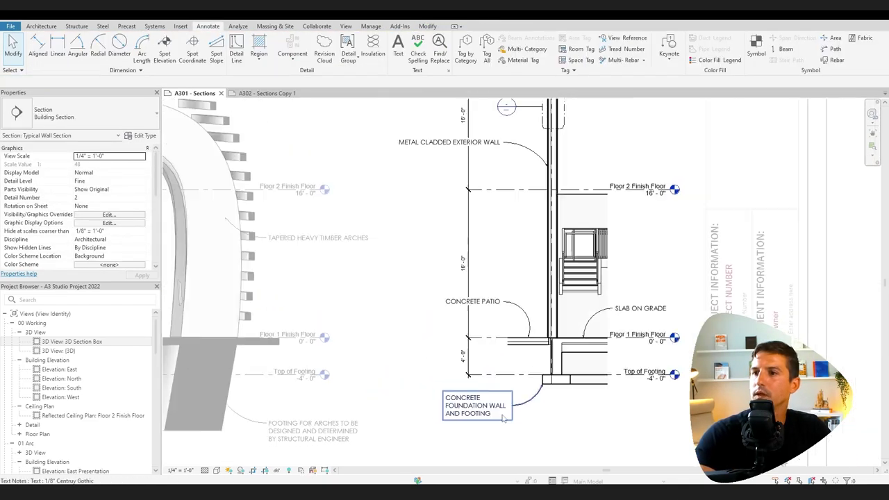
pyautogui.scroll(2, 512, 415)
# Review the annotated wall section, deactivate its view and check it beside the building section on sheet A301.
pyautogui.scroll(-3, 528, 410)
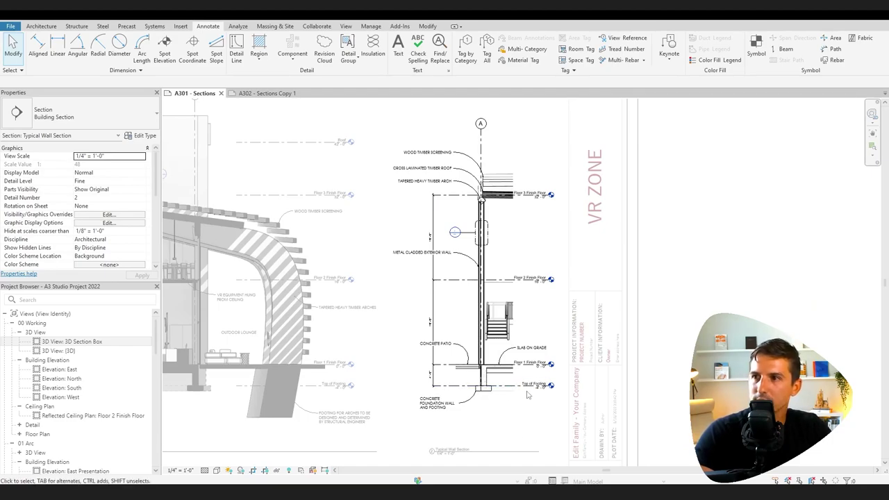
pyautogui.scroll(3, 448, 308)
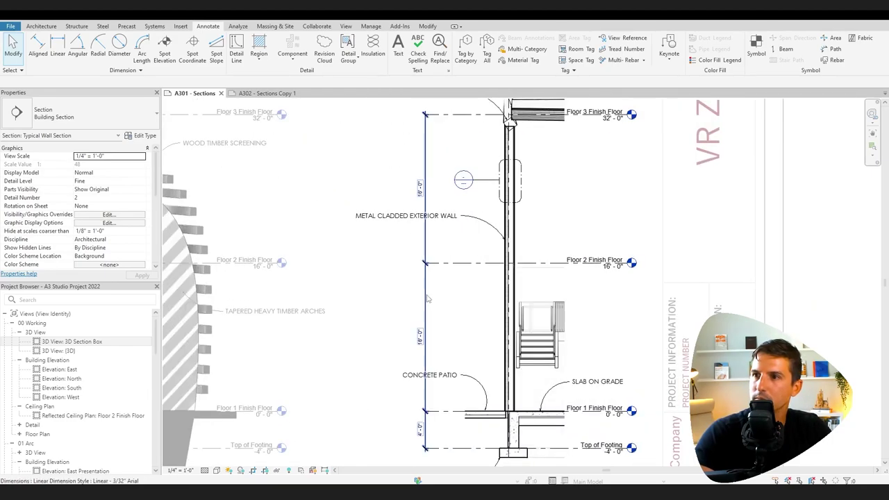
pyautogui.scroll(-3, 452, 310)
pyautogui.scroll(1, 452, 314)
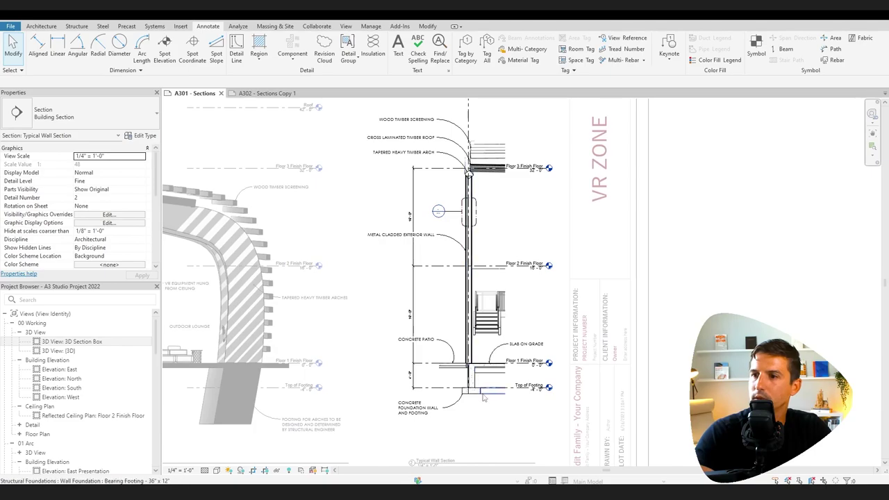
pyautogui.doubleClick(697, 315)
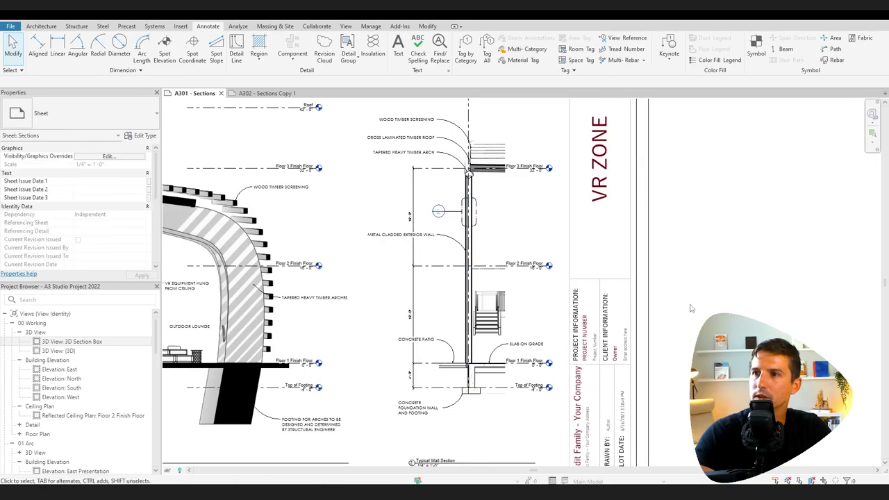
pyautogui.scroll(-2, 691, 308)
pyautogui.scroll(1, 596, 201)
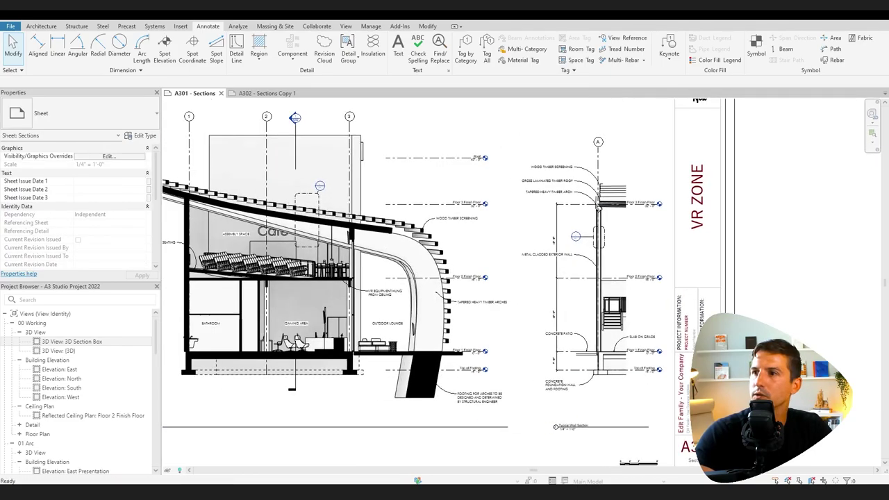
pyautogui.scroll(-2, 798, 357)
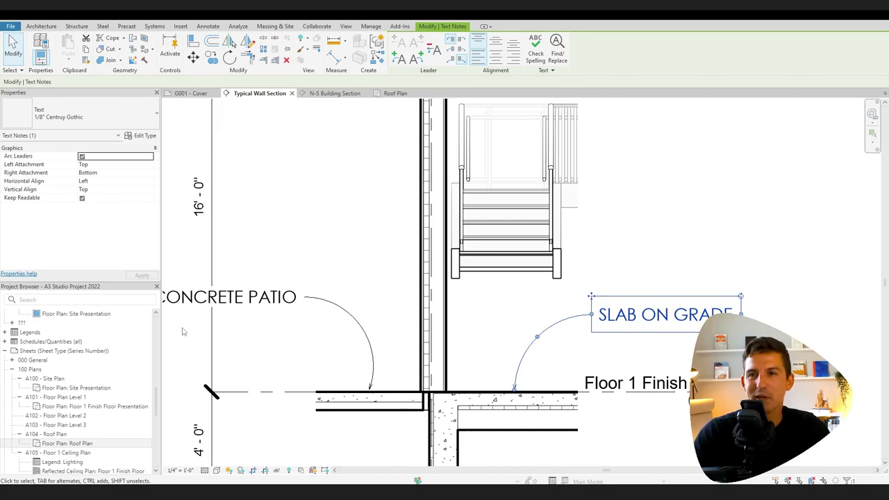
# Check the interior floor's type and change its note to read SLAB ON GRADE W/ TERRAZO FINISH.
pyautogui.click(577, 402)
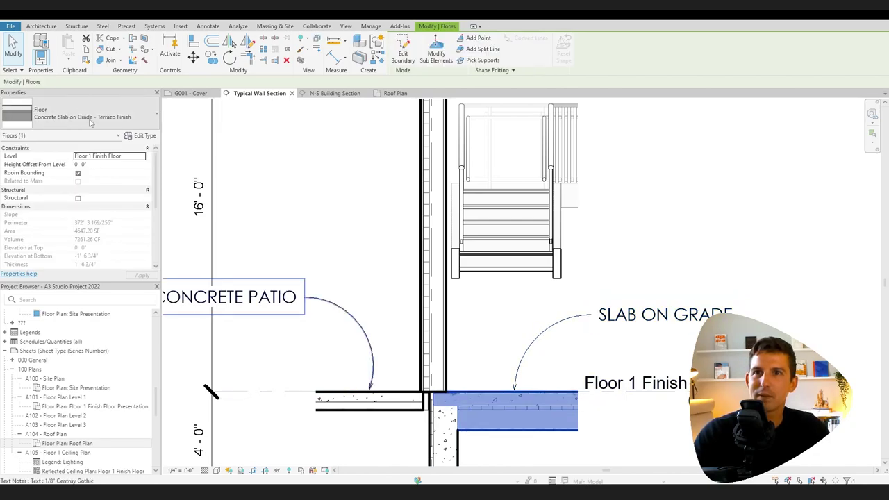
pyautogui.doubleClick(711, 314)
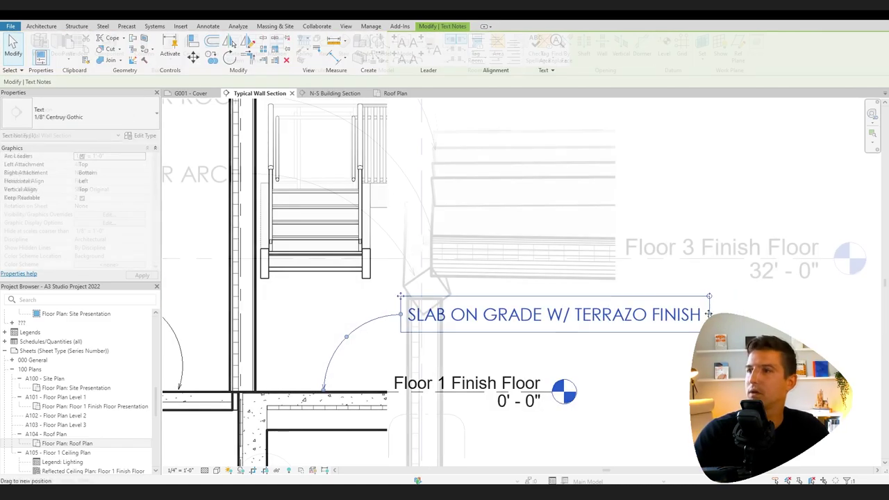
# Draw a thin Medium Lines masking region as a sloped flashing cap over the roof-to-wall junction, turned down outside the wall.
pyautogui.scroll(2, 430, 264)
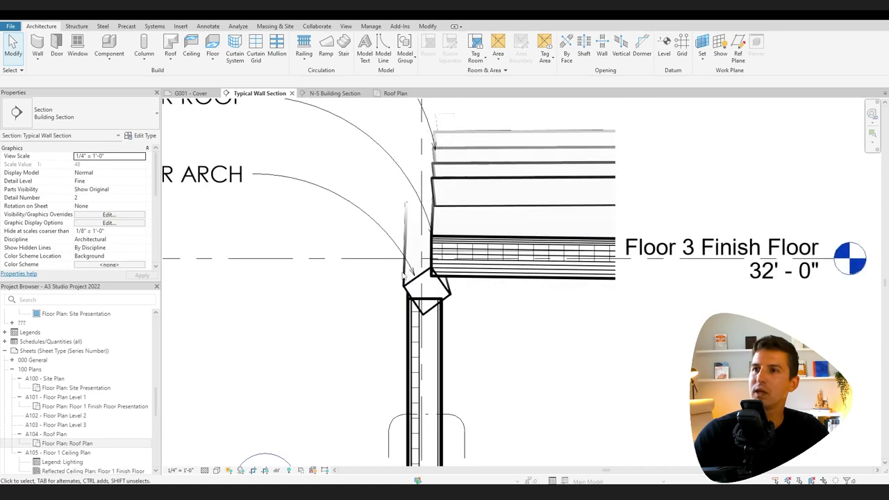
pyautogui.click(212, 26)
pyautogui.click(258, 60)
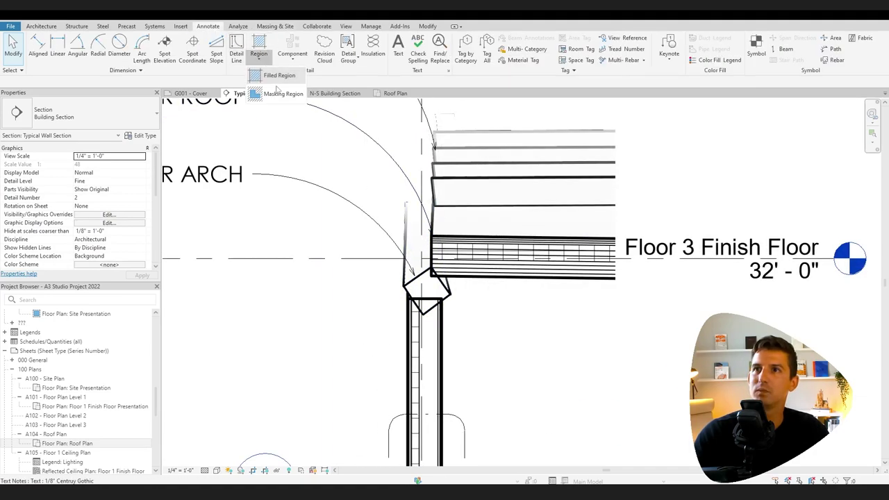
pyautogui.click(277, 93)
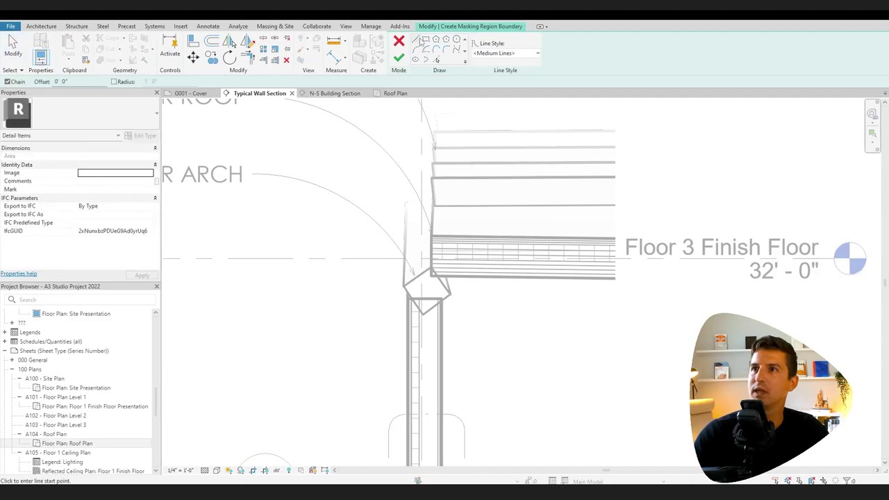
pyautogui.scroll(3, 442, 232)
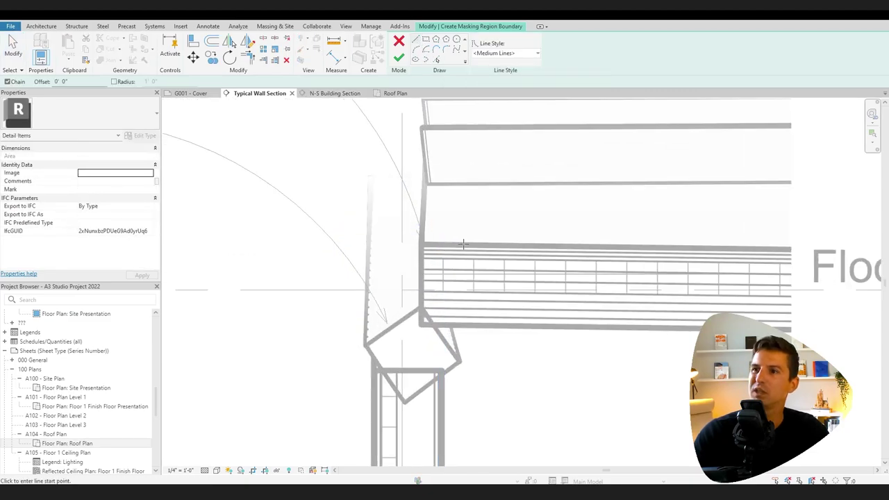
pyautogui.click(462, 244)
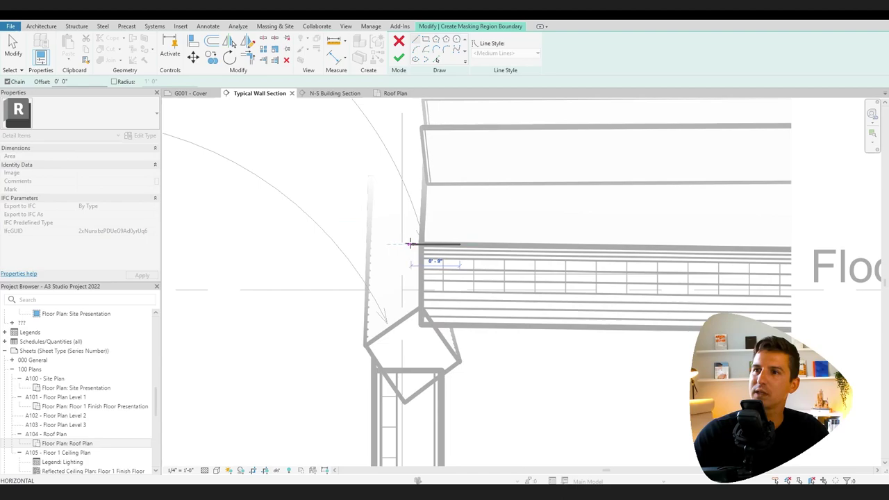
pyautogui.click(410, 244)
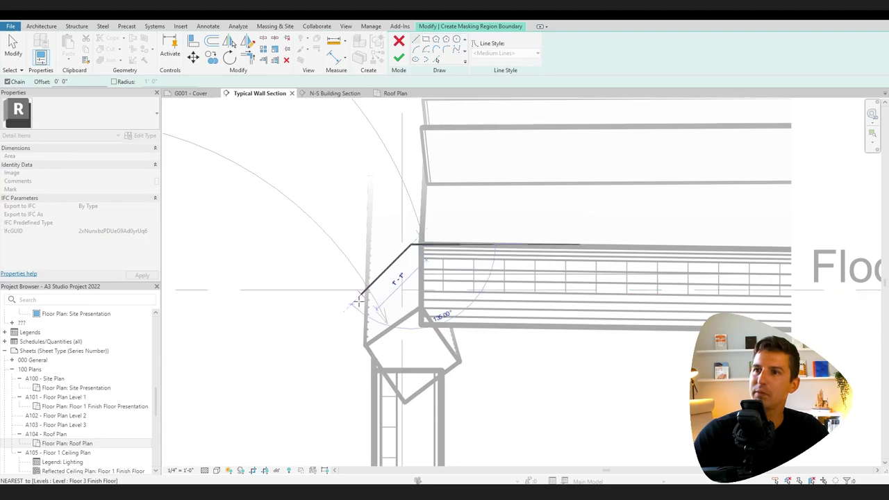
pyautogui.click(359, 346)
pyautogui.click(359, 357)
pyautogui.click(365, 357)
pyautogui.click(415, 248)
pyautogui.click(461, 247)
pyautogui.click(399, 58)
# Draw a second masking region in Thin Lines rising above the flashing cap to represent the roof edge beyond.
pyautogui.scroll(2, 458, 148)
pyautogui.click(396, 314)
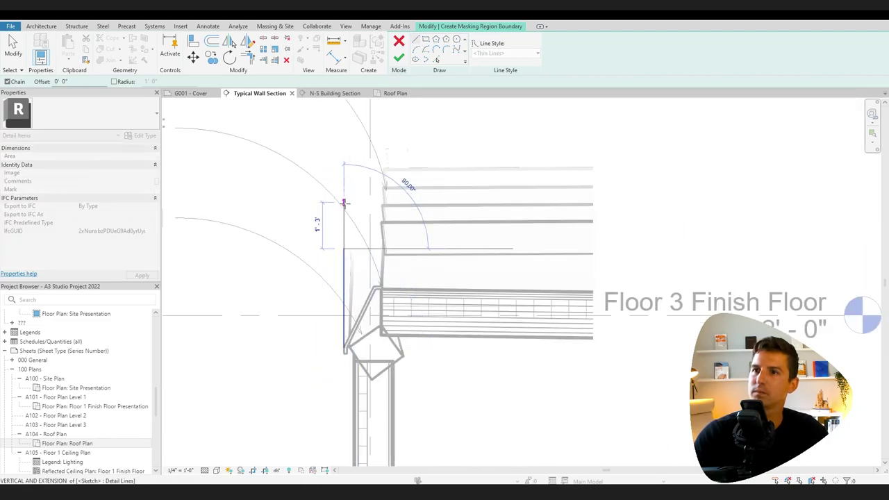
pyautogui.click(383, 143)
pyautogui.scroll(5, 382, 285)
pyautogui.click(387, 301)
pyautogui.click(436, 59)
pyautogui.click(363, 300)
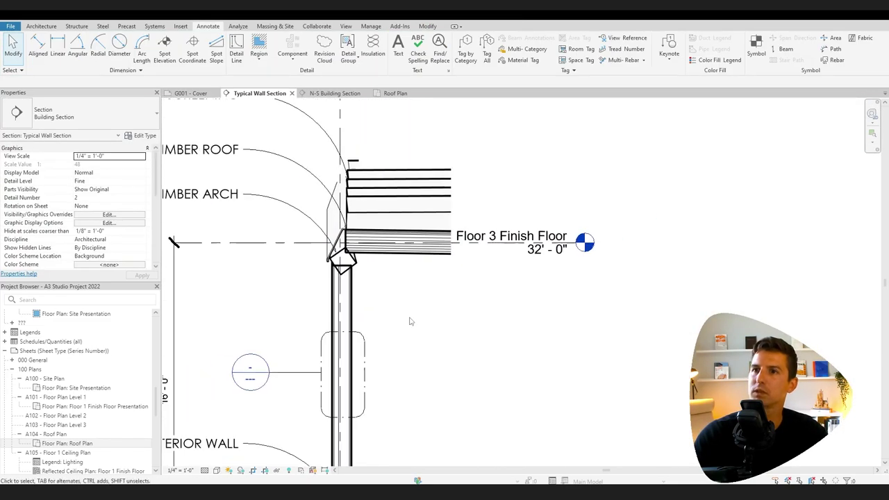
# Move the WOOD TIMBER SCREENING and CROSS LAMINATED TIMBER ROOF notes up together to make room above the arch note.
pyautogui.scroll(-2, 560, 278)
pyautogui.click(464, 209)
pyautogui.keyDown('ctrl'); pyautogui.click(403, 220); pyautogui.keyUp('ctrl')
pyautogui.press('m')
pyautogui.press('v')
pyautogui.click(431, 283)
pyautogui.click(430, 241)
# Copy the TAPERED HEAVY TIMBER ARCH note directly above itself and change the copy to read METAL FLASHING.
pyautogui.click(404, 310)
pyautogui.press('m')
pyautogui.press('v')
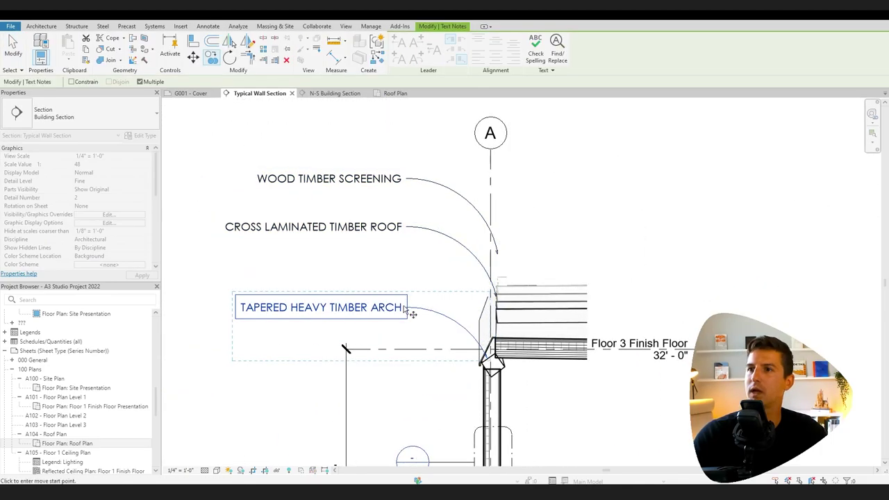
pyautogui.keyDown('ctrl'); pyautogui.moveTo(413, 314); pyautogui.dragTo(412, 268); pyautogui.keyUp('ctrl')
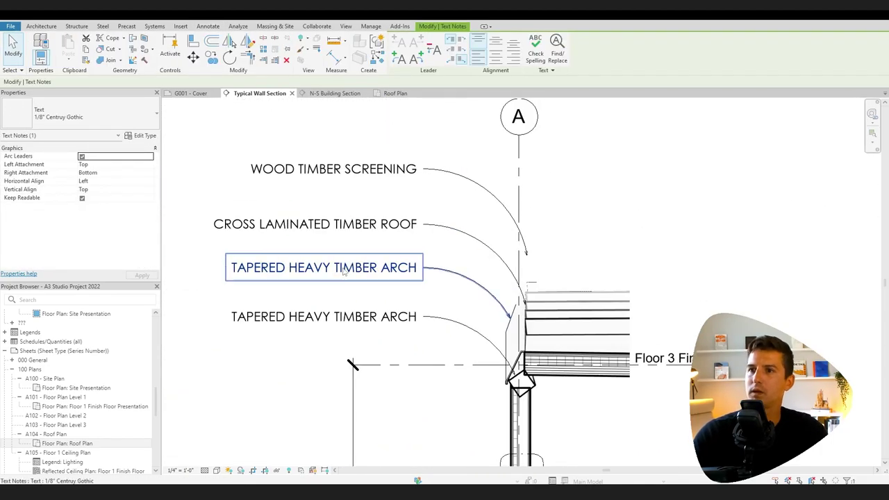
pyautogui.doubleClick(326, 264)
pyautogui.write('METAL FLASHING')
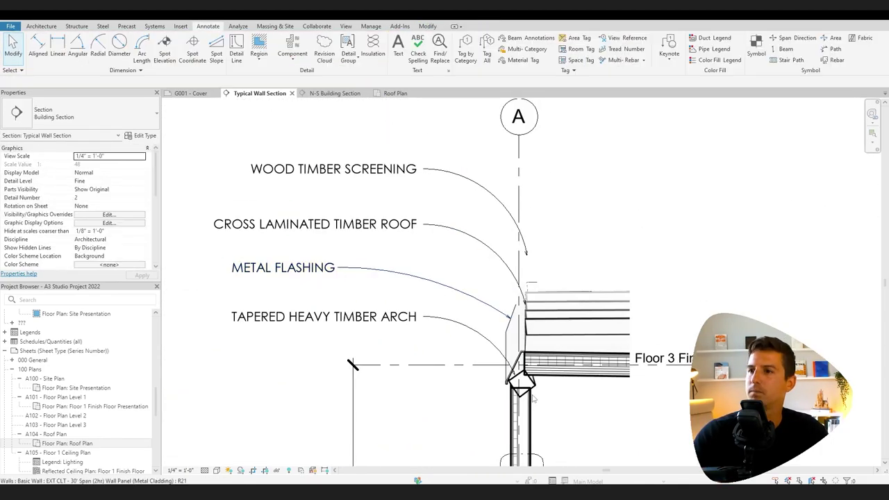
# Move the arch note's leader end onto the timber arch and override the arch's cut pattern in this view to solid black.
pyautogui.moveTo(533, 398); pyautogui.dragTo(438, 350, button='middle')
pyautogui.scroll(-3, 438, 350)
pyautogui.moveTo(596, 456); pyautogui.dragTo(589, 331, button='middle')
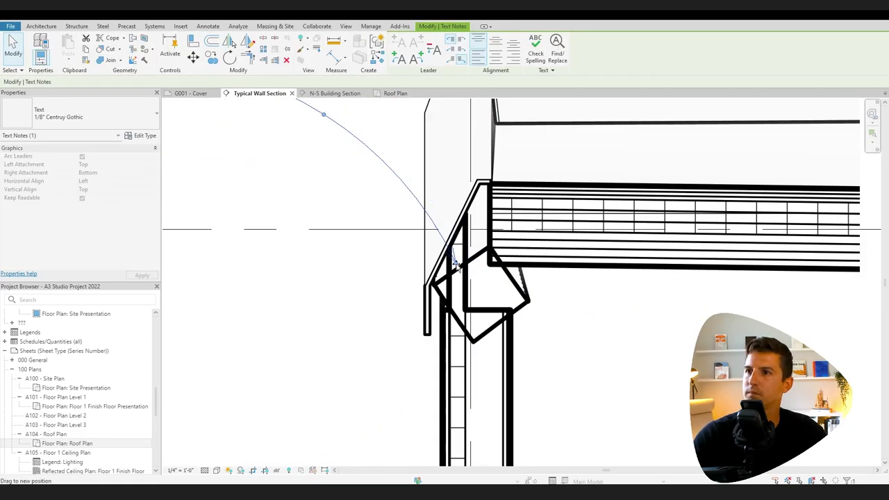
pyautogui.click(496, 291)
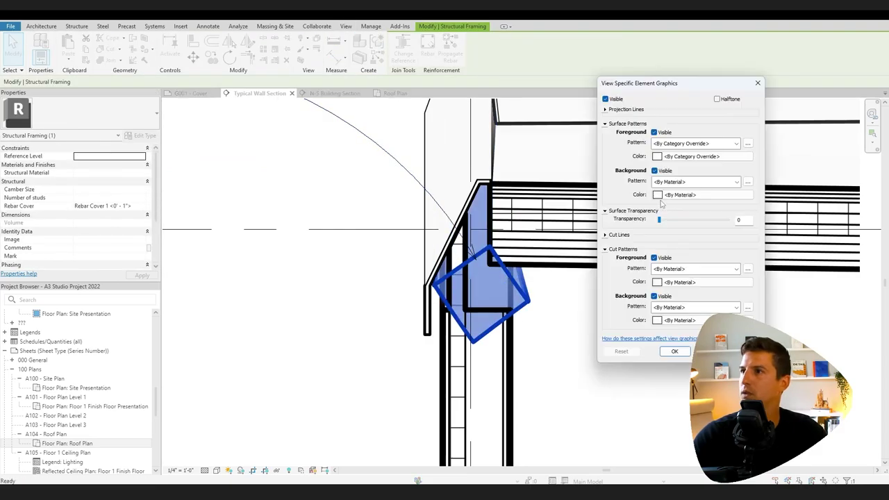
pyautogui.click(736, 268)
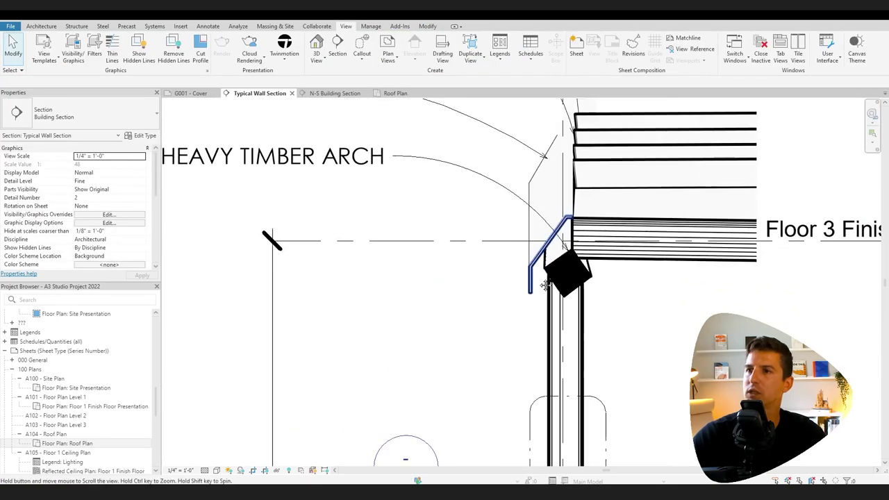
# Sketch a Rigid Insulation filled region filling the space between the flashing cap, the wall and the timber arch.
pyautogui.moveTo(546, 285); pyautogui.dragTo(555, 285, button='middle')
pyautogui.click(41, 26)
pyautogui.click(208, 25)
pyautogui.click(260, 63)
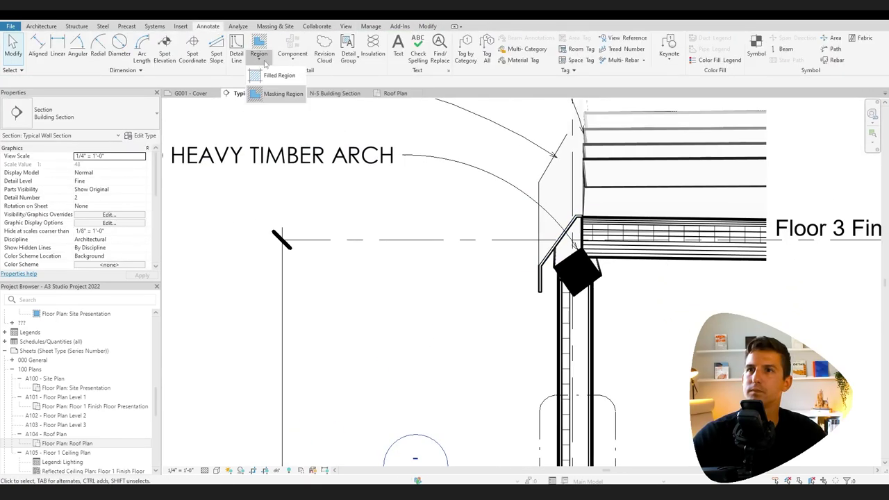
pyautogui.click(276, 76)
pyautogui.scroll(3, 636, 224)
pyautogui.click(411, 324)
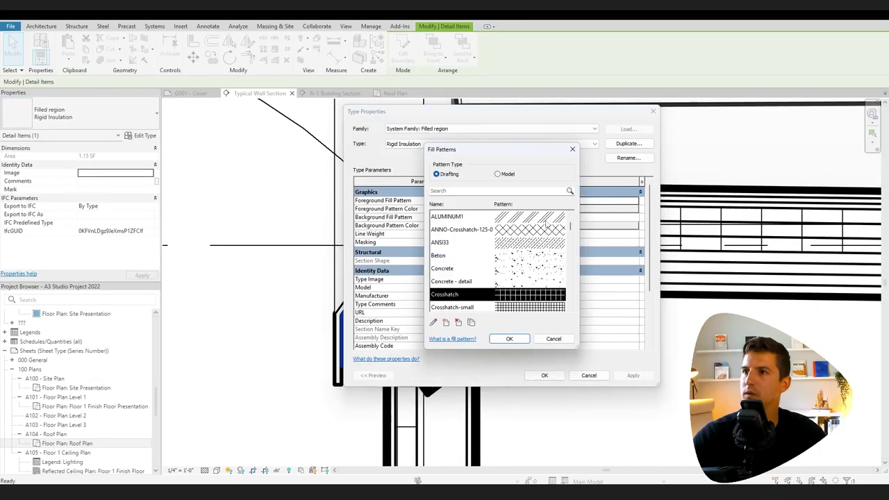
# Set the Rigid Insulation region type's foreground pattern to Crosshatch and clear the solid surface-pattern override on its category in this view.
pyautogui.click(496, 294)
pyautogui.click(509, 339)
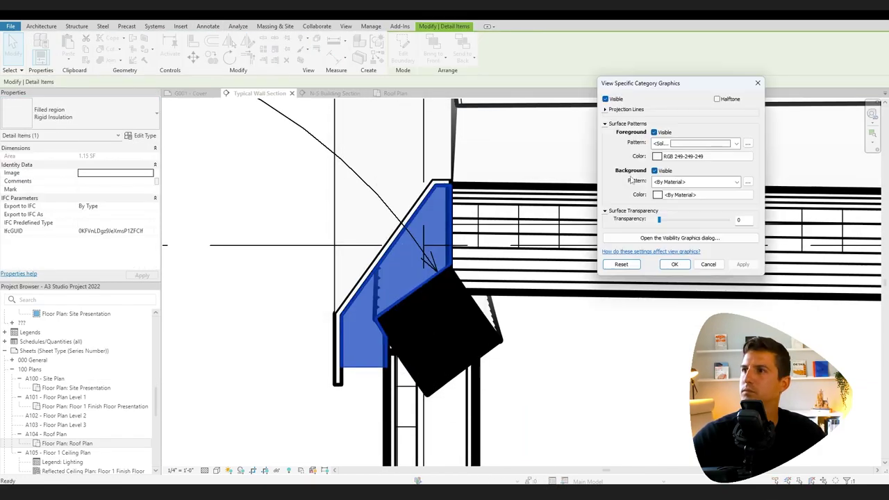
pyautogui.click(705, 143)
pyautogui.click(688, 154)
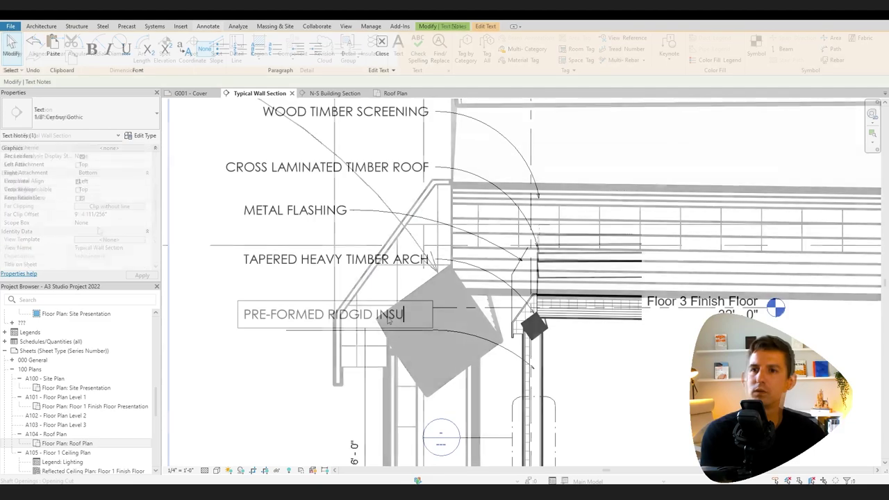
# Complete the note below the arch note so it reads PRE-FORMED RIDGID INSULATION CAP.
pyautogui.write('LATION CAP')
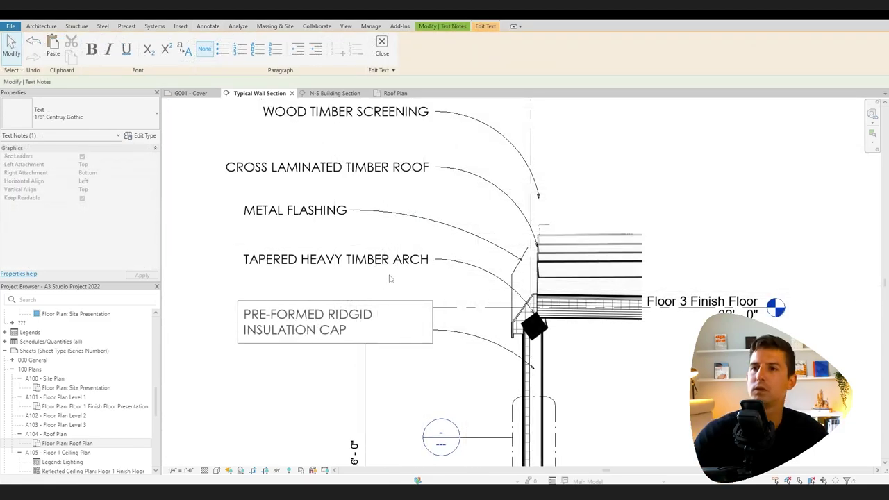
pyautogui.click(463, 369)
pyautogui.click(462, 369)
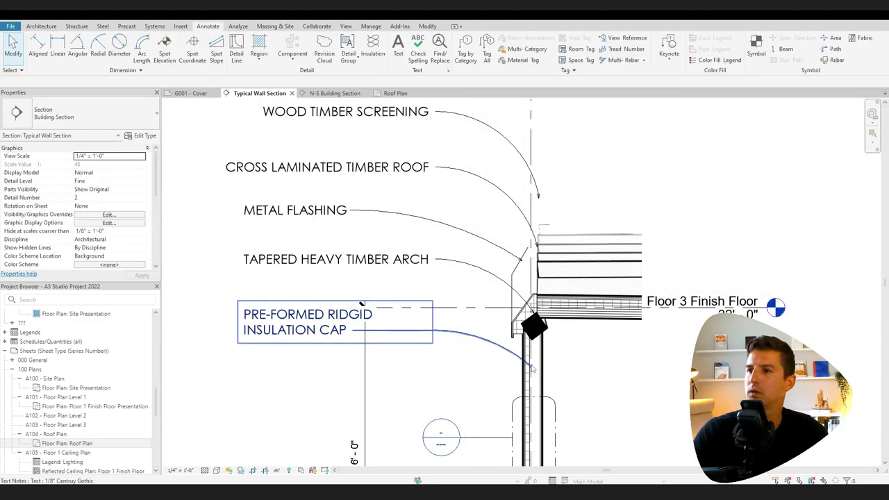
# Point the insulation cap note's leader at the insulation, attach it at the text's middle and widen the note to one line.
pyautogui.click(532, 367)
pyautogui.moveTo(534, 368); pyautogui.dragTo(518, 334)
pyautogui.click(461, 50)
pyautogui.moveTo(423, 322); pyautogui.dragTo(494, 369)
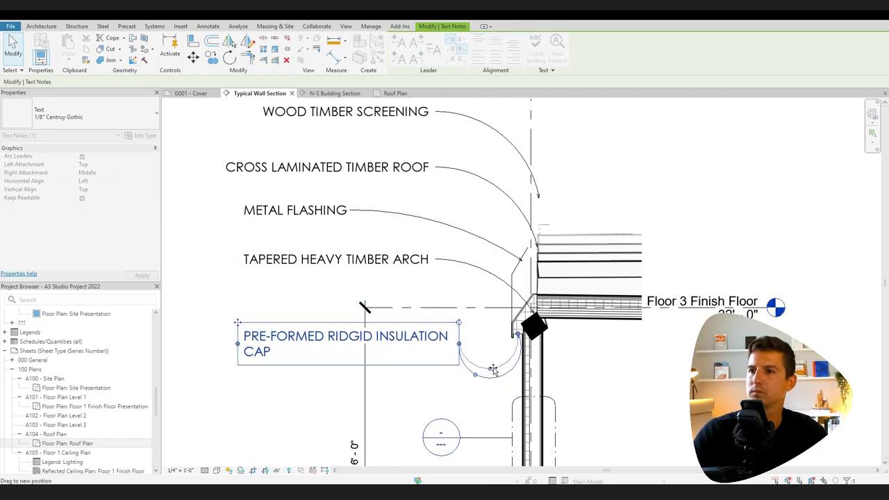
pyautogui.moveTo(460, 343); pyautogui.dragTo(502, 359)
# Lower the TAPERED HEAVY TIMBER ARCH note slightly and set the METAL FLASHING leader end on the flashing's outer edge.
pyautogui.moveTo(238, 246); pyautogui.dragTo(238, 264)
pyautogui.click(295, 211)
pyautogui.moveTo(522, 260); pyautogui.dragTo(514, 272)
pyautogui.click(591, 357)
# Move the leader ends of the WOOD TIMBER SCREENING and CROSS LAMINATED TIMBER ROOF notes onto the screening and the roof.
pyautogui.scroll(-3, 591, 357)
pyautogui.moveTo(413, 255); pyautogui.dragTo(426, 254)
pyautogui.scroll(3, 595, 288)
pyautogui.click(514, 225)
pyautogui.moveTo(518, 237); pyautogui.dragTo(588, 316)
pyautogui.click(513, 271)
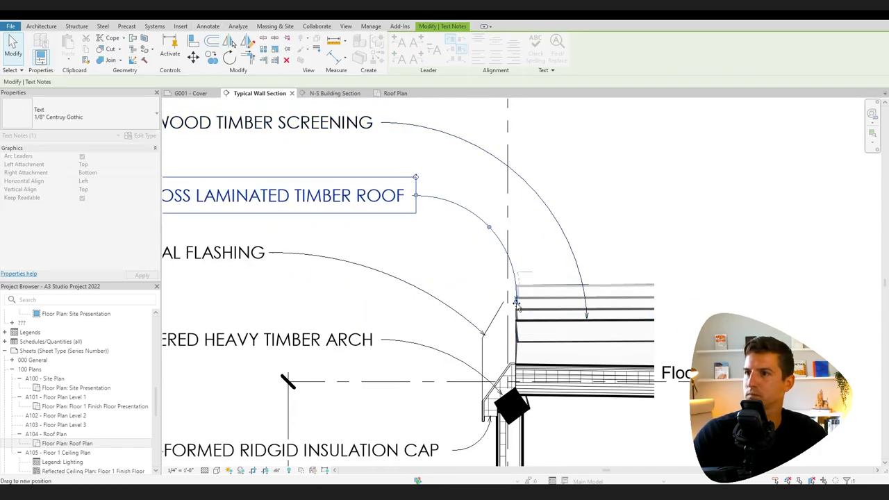
pyautogui.moveTo(518, 303); pyautogui.dragTo(559, 361)
pyautogui.click(580, 220)
# Align the left edges of the roof-junction notes and even out their vertical spacing.
pyautogui.scroll(-2, 580, 220)
pyautogui.moveTo(330, 206); pyautogui.dragTo(325, 207)
pyautogui.moveTo(336, 161); pyautogui.dragTo(321, 160)
pyautogui.moveTo(334, 239); pyautogui.dragTo(334, 246)
pyautogui.click(334, 352)
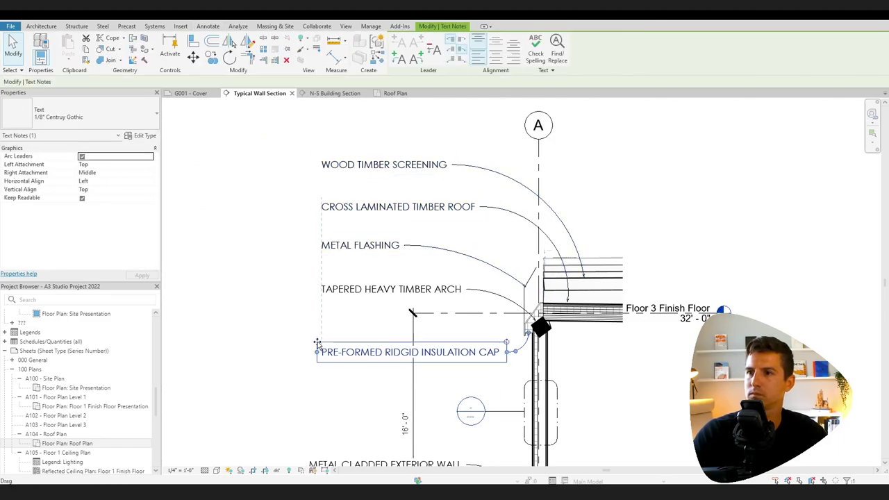
pyautogui.moveTo(333, 352); pyautogui.dragTo(334, 343)
pyautogui.click(635, 373)
# Align the CONCRETE PATIO and CONCRETE FOUNDATION WALL AND FOOTING notes with the left edge of the notes above.
pyautogui.scroll(-3, 635, 373)
pyautogui.moveTo(634, 373); pyautogui.dragTo(475, 197, button='middle')
pyautogui.moveTo(375, 391); pyautogui.dragTo(342, 391)
pyautogui.click(623, 411)
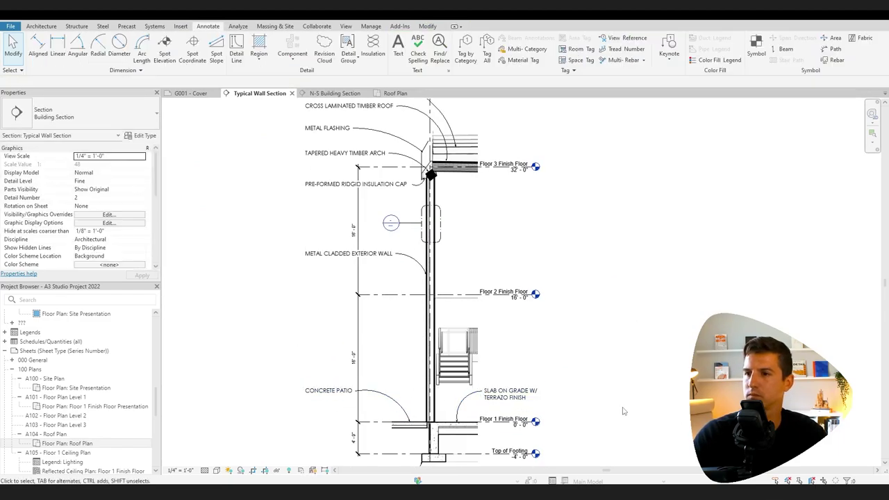
pyautogui.scroll(-2, 623, 410)
pyautogui.moveTo(623, 410); pyautogui.dragTo(525, 311, button='middle')
pyautogui.moveTo(364, 367); pyautogui.dragTo(340, 368)
pyautogui.click(571, 314)
pyautogui.scroll(-1, 571, 314)
pyautogui.moveTo(571, 314); pyautogui.dragTo(574, 383, button='middle')
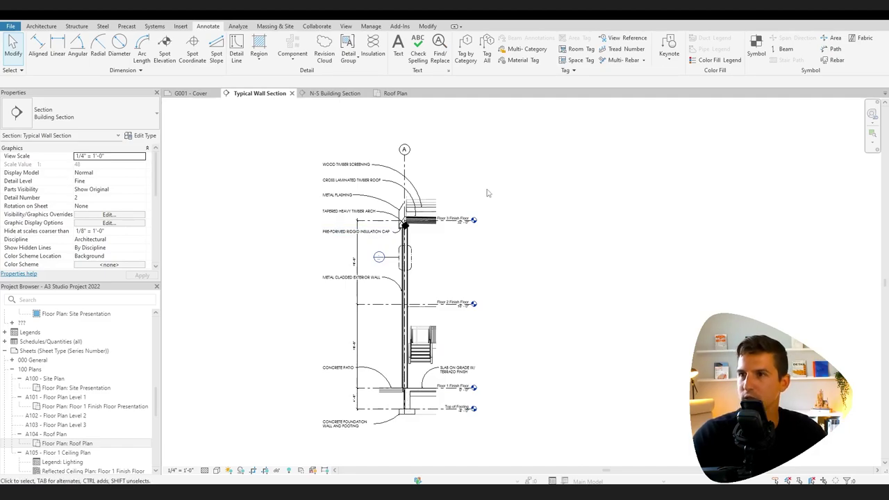
# In the N-S Building Section, change FOOTING to FOUNDATION in the note about the arches designed by the structural engineer.
pyautogui.scroll(5, 411, 219)
pyautogui.scroll(-3, 547, 287)
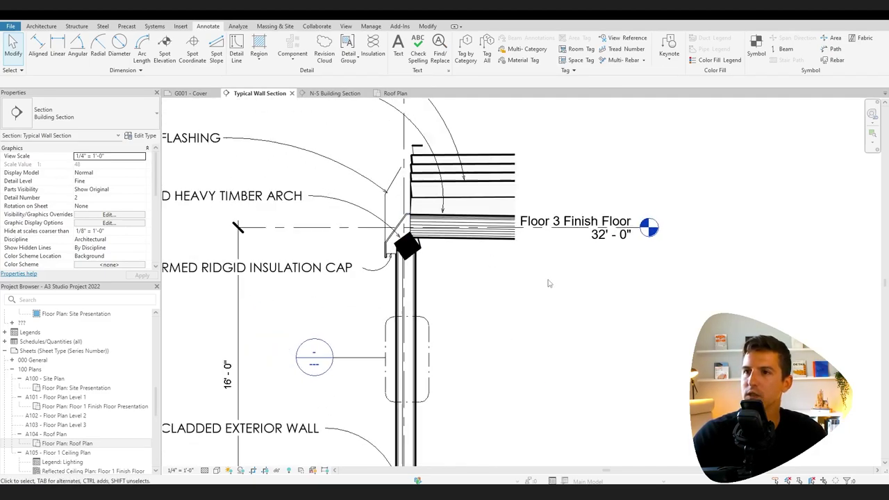
pyautogui.click(335, 93)
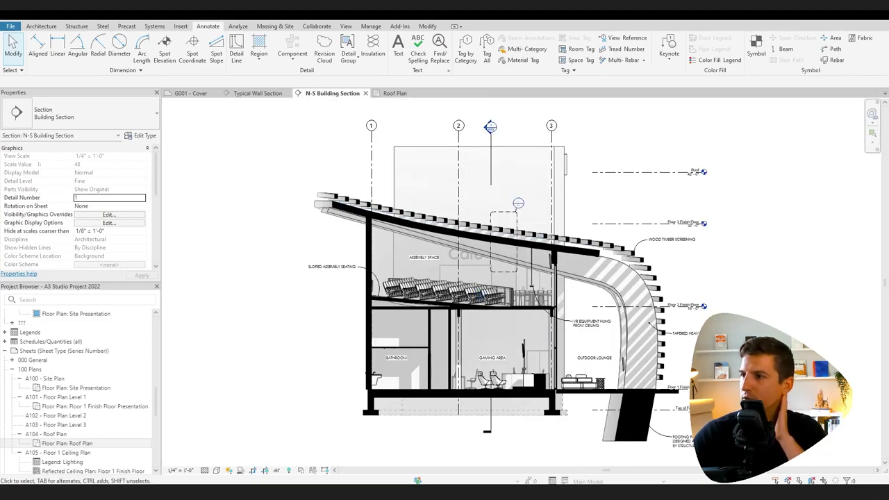
pyautogui.scroll(6, 611, 393)
pyautogui.doubleClick(542, 347)
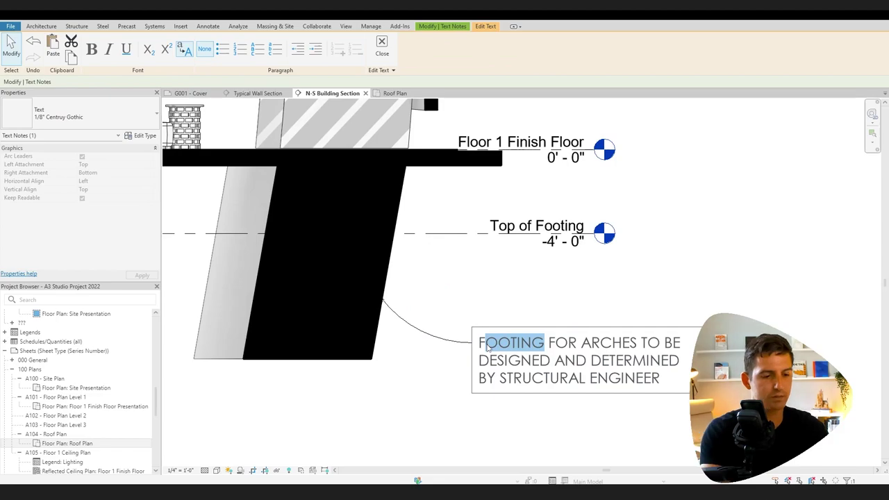
pyautogui.write('OUNDATION')
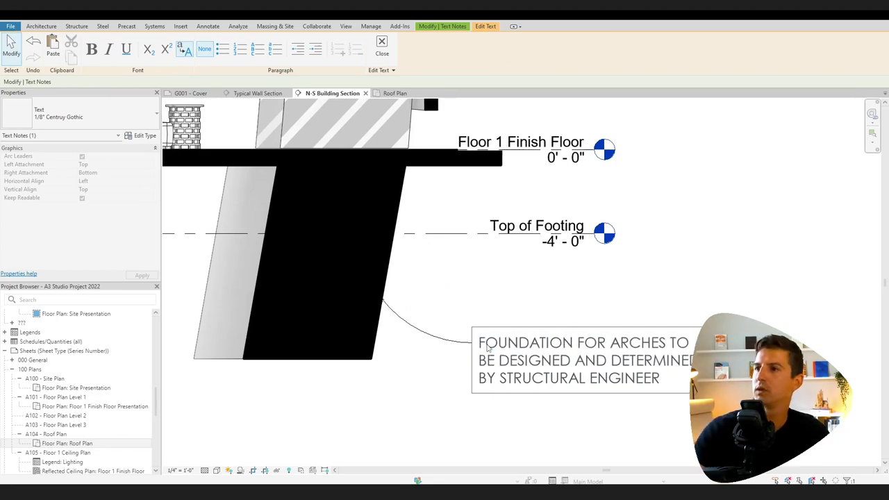
# In the Roof Plan, make the two-leader note over the screening slats read WOOD TIMBER SCREENING.
pyautogui.click(393, 94)
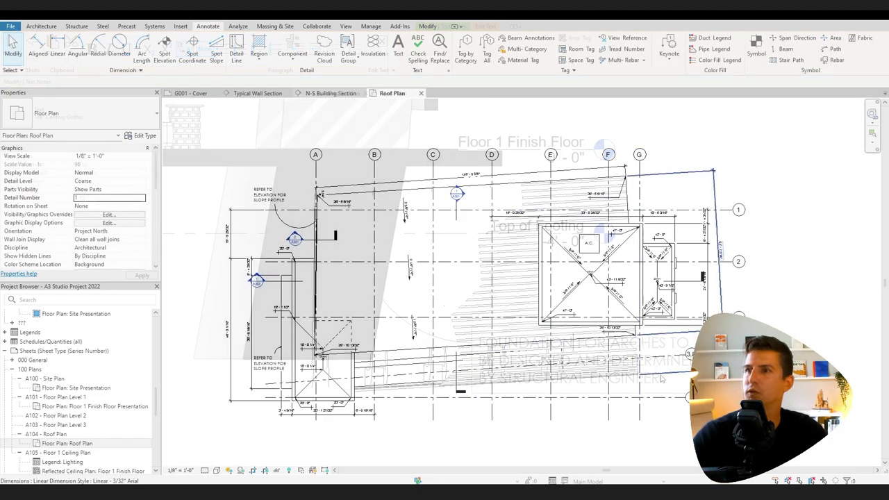
pyautogui.moveTo(466, 382); pyautogui.dragTo(463, 350, button='middle')
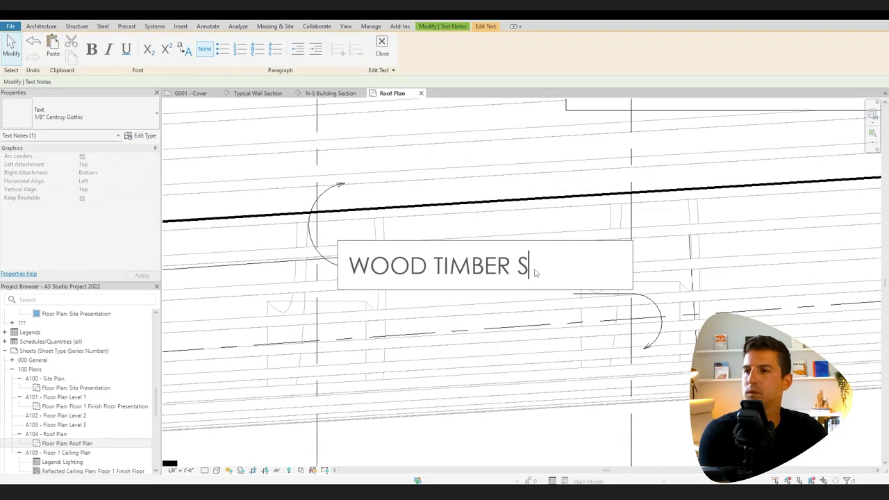
pyautogui.write('ING')
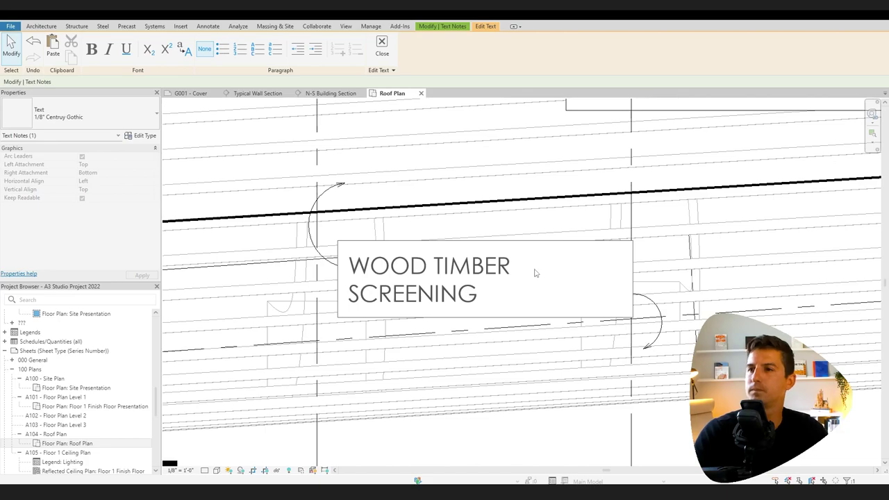
pyautogui.click(542, 420)
# Widen the roof plan's WOOD TIMBER SCREENING note to one line and curve its second leader out from the text's right end.
pyautogui.moveTo(638, 281); pyautogui.dragTo(665, 274)
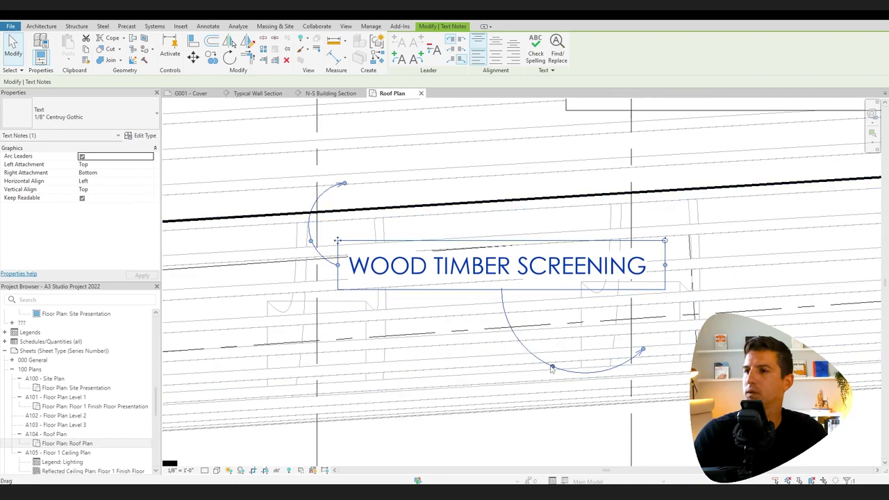
pyautogui.moveTo(552, 366); pyautogui.dragTo(678, 282)
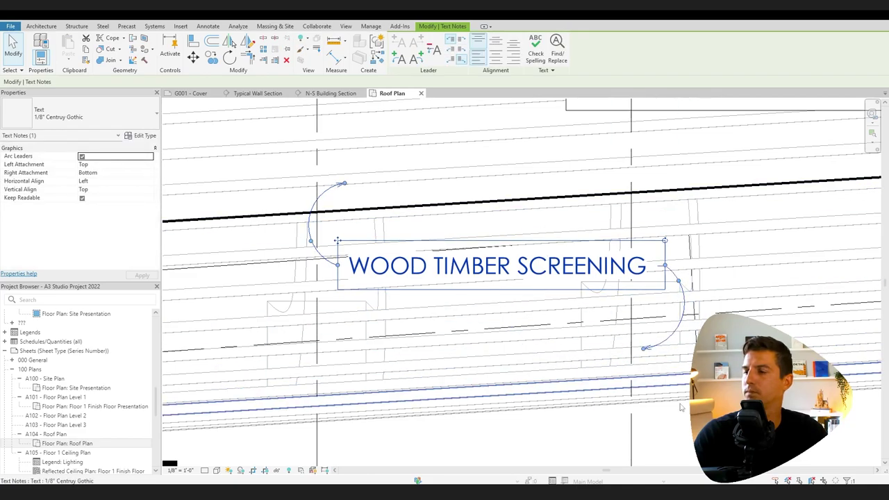
pyautogui.click(698, 426)
pyautogui.scroll(-1, 708, 427)
pyautogui.moveTo(700, 427); pyautogui.dragTo(535, 382, button='middle')
pyautogui.scroll(-3, 533, 382)
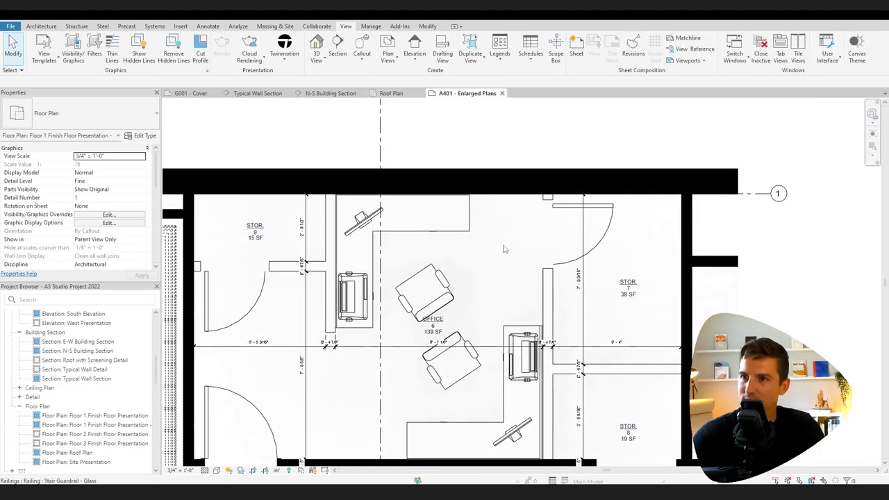
# Open the Floor 1 Finish Floor Presentation plan and examine the callout around the office and storage rooms.
pyautogui.scroll(-1, 501, 243)
pyautogui.moveTo(484, 268); pyautogui.dragTo(434, 167, button='middle')
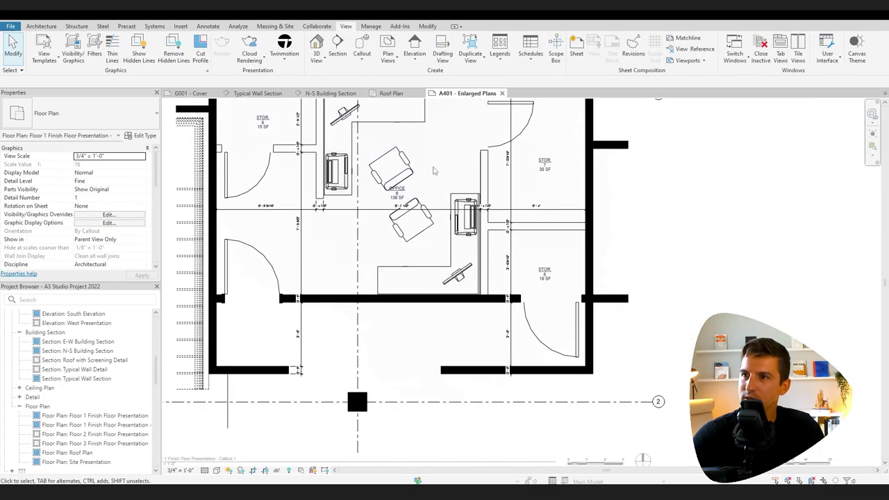
pyautogui.scroll(-5, 433, 171)
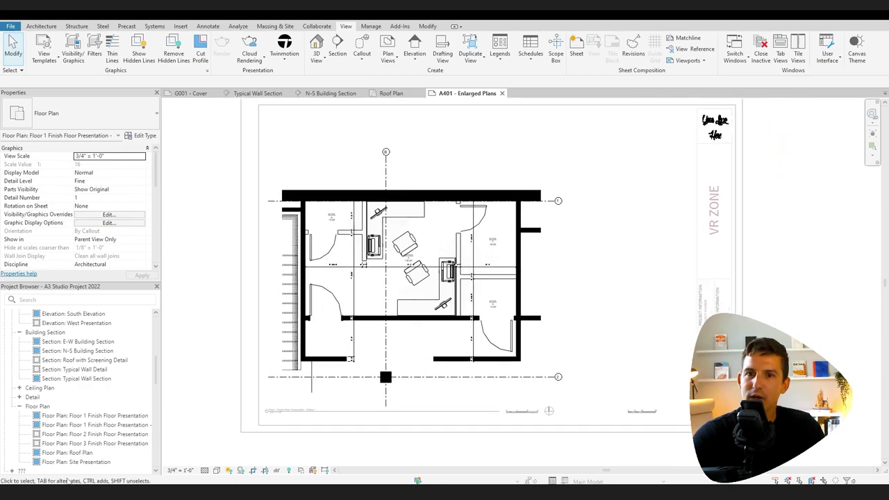
pyautogui.doubleClick(90, 415)
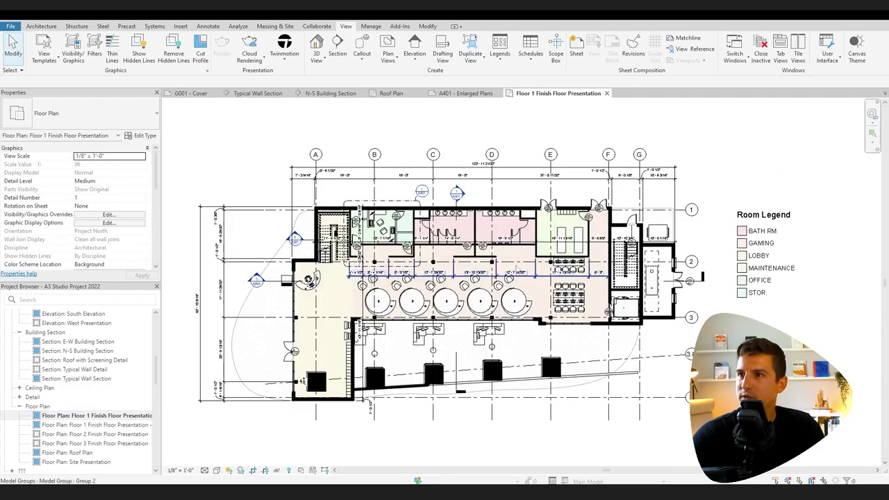
pyautogui.click(392, 200)
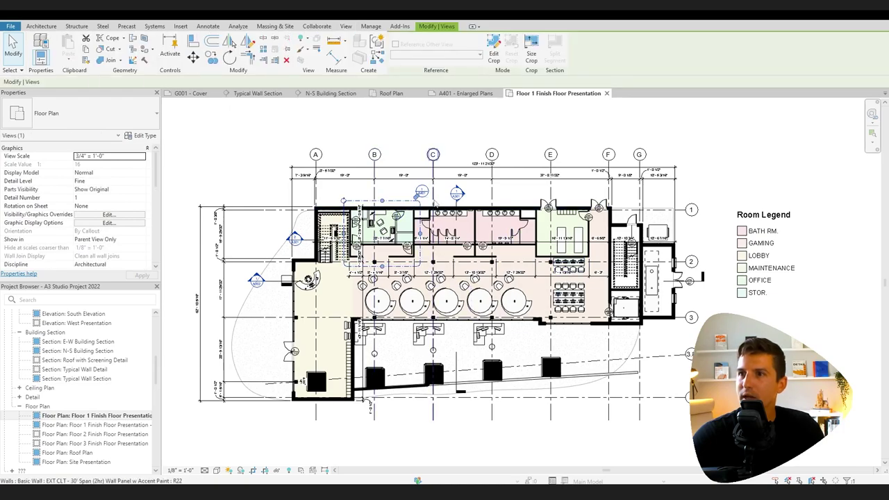
pyautogui.scroll(2, 401, 237)
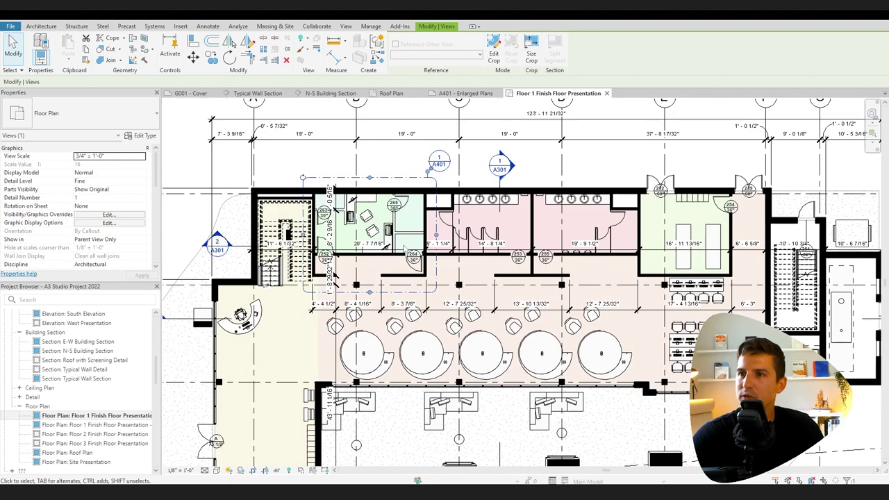
pyautogui.scroll(-2, 405, 247)
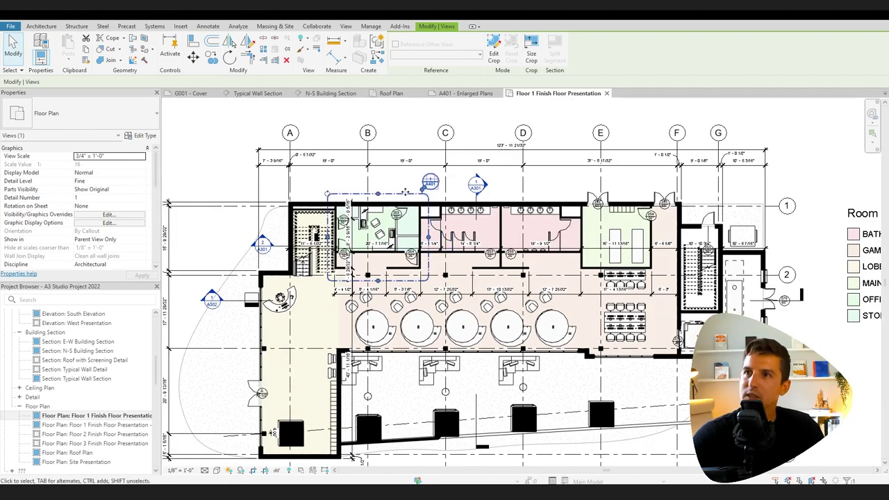
# Return to sheet A401 and check grid lines B and 1 in the enlarged plan.
pyautogui.click(457, 95)
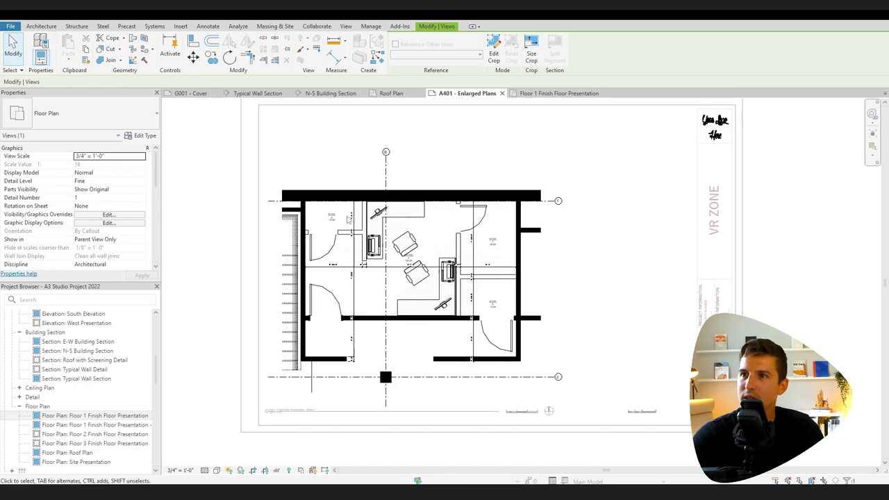
pyautogui.scroll(2, 353, 216)
pyautogui.click(401, 141)
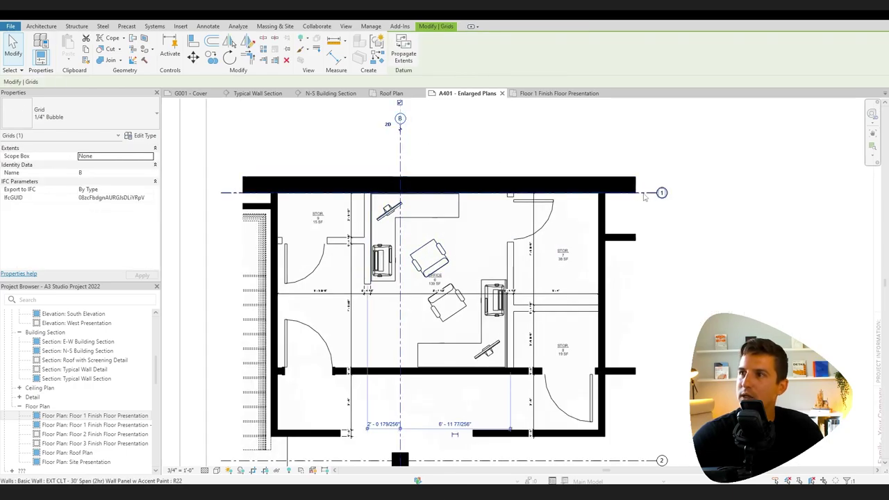
pyautogui.click(644, 193)
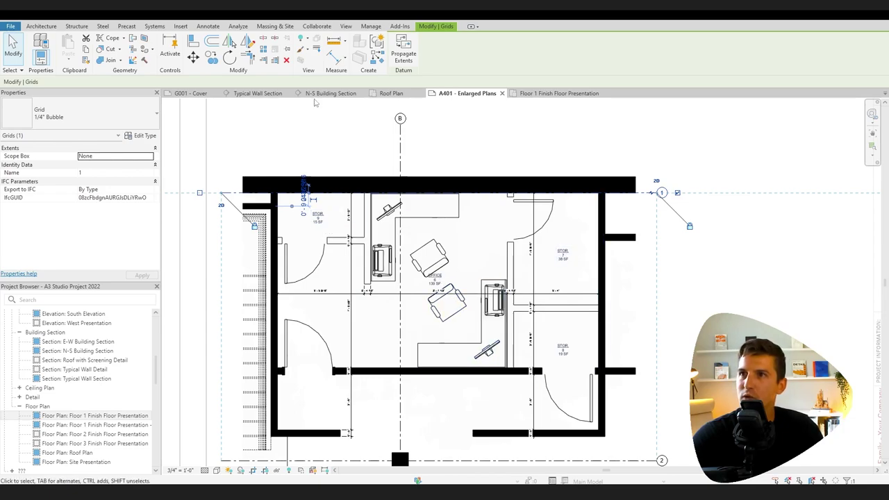
pyautogui.click(460, 161)
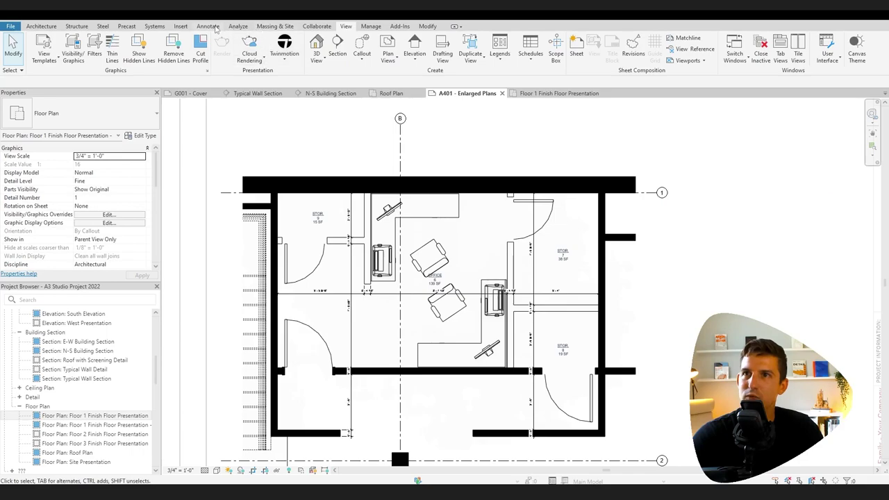
# Delete the vertical dimension string running beside STOR. 9 in the enlarged plan.
pyautogui.click(213, 27)
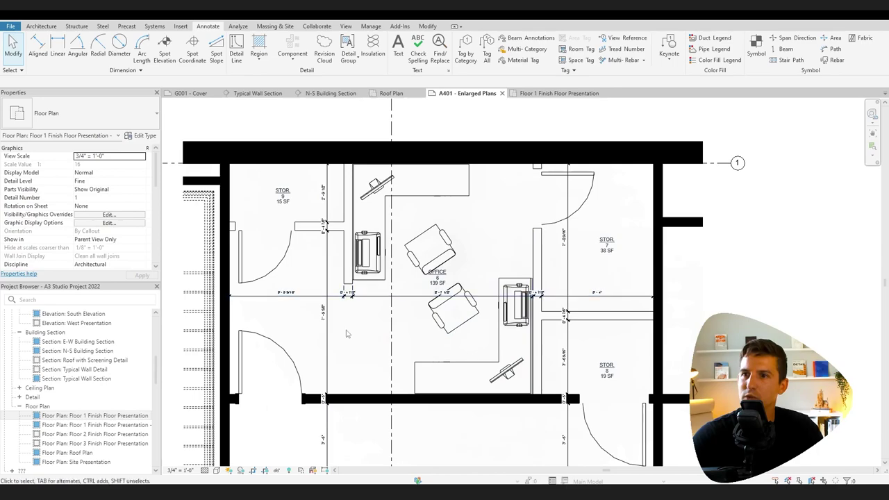
pyautogui.click(324, 365)
pyautogui.press('Delete')
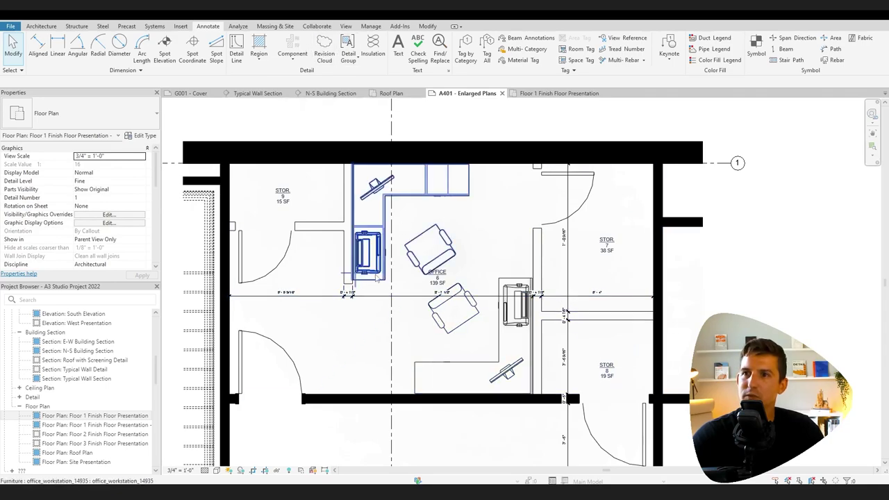
pyautogui.click(344, 298)
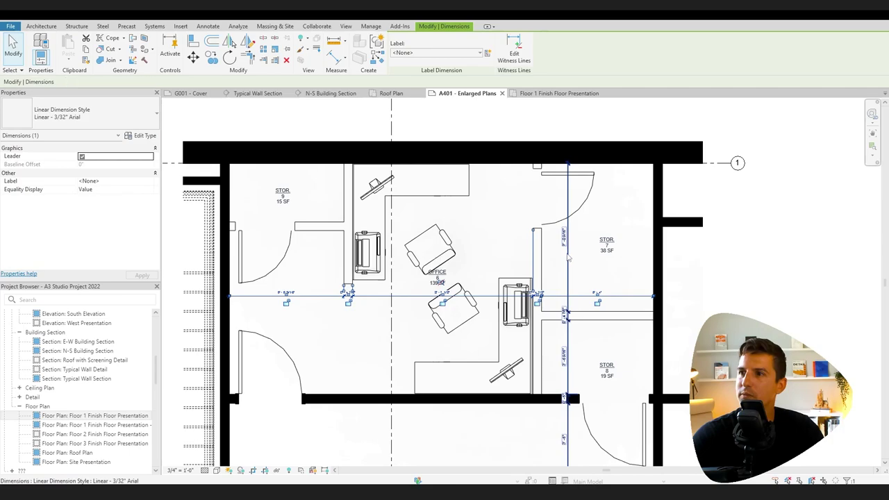
pyautogui.press('Escape')
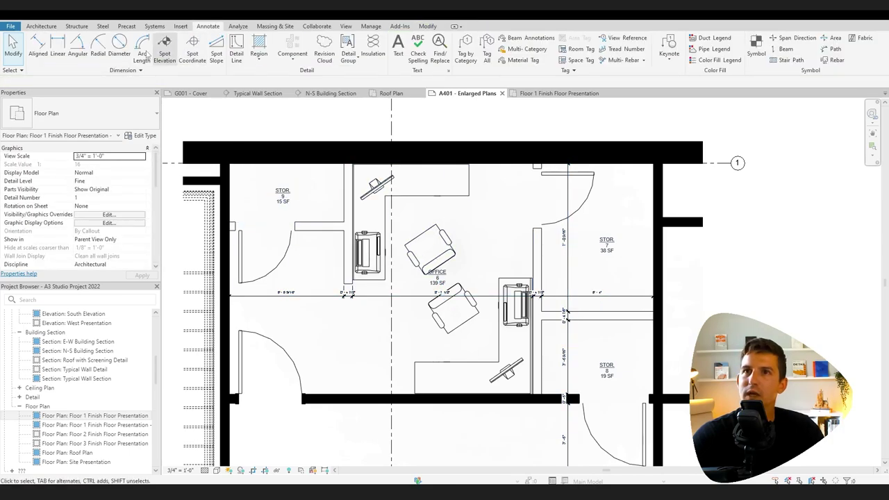
# Place an aligned dimension string from grid line 1 across both faces of the partition below STOR. 9 and the two walls further down.
pyautogui.click(39, 47)
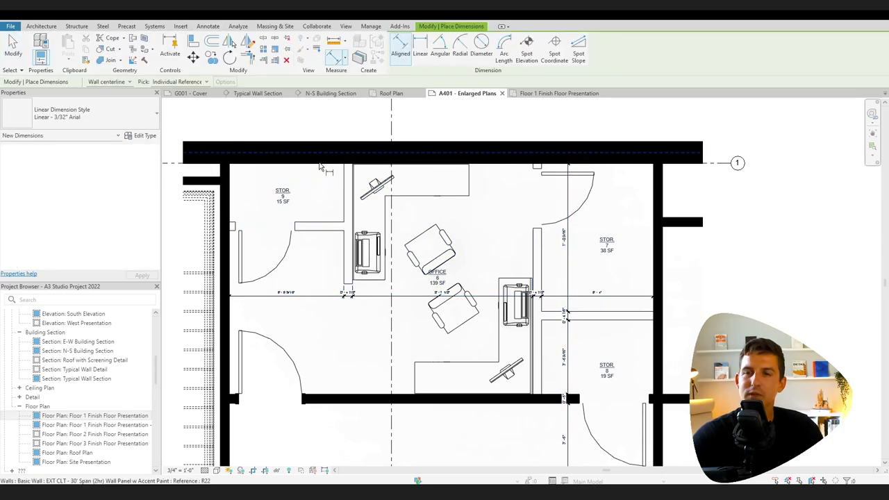
pyautogui.click(320, 167)
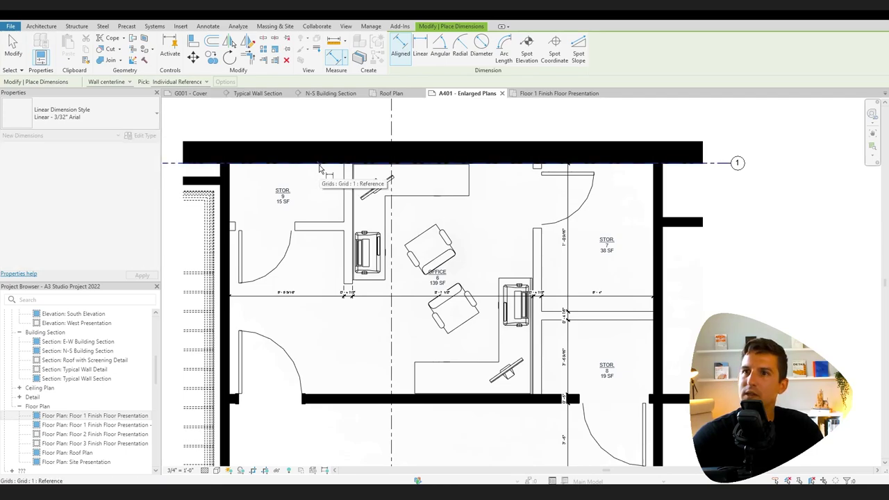
pyautogui.press('Escape')
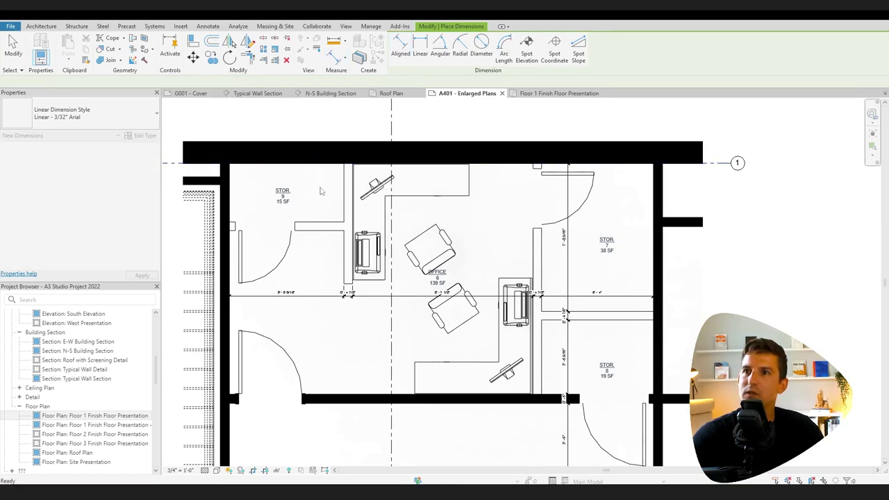
pyautogui.press('Tab')
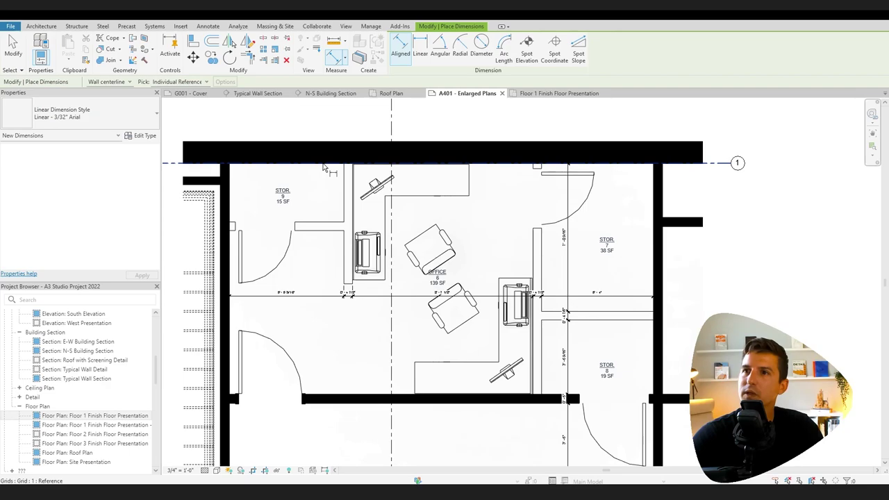
pyautogui.click(324, 165)
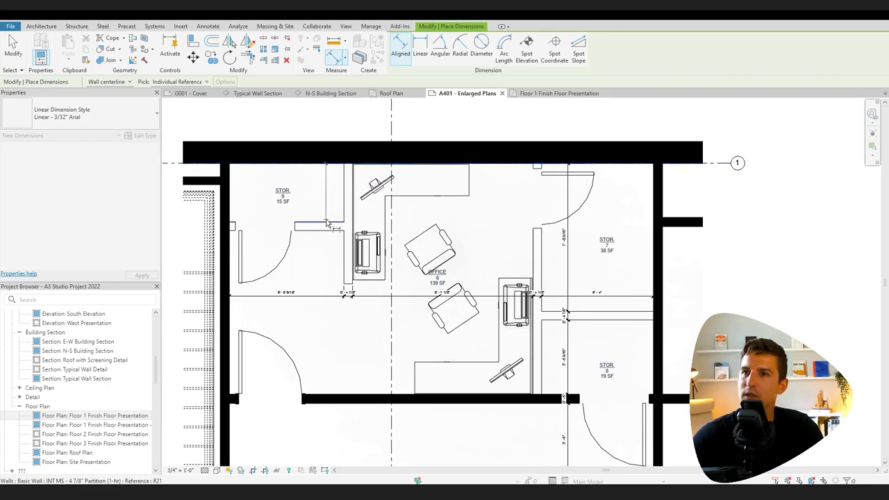
pyautogui.click(331, 235)
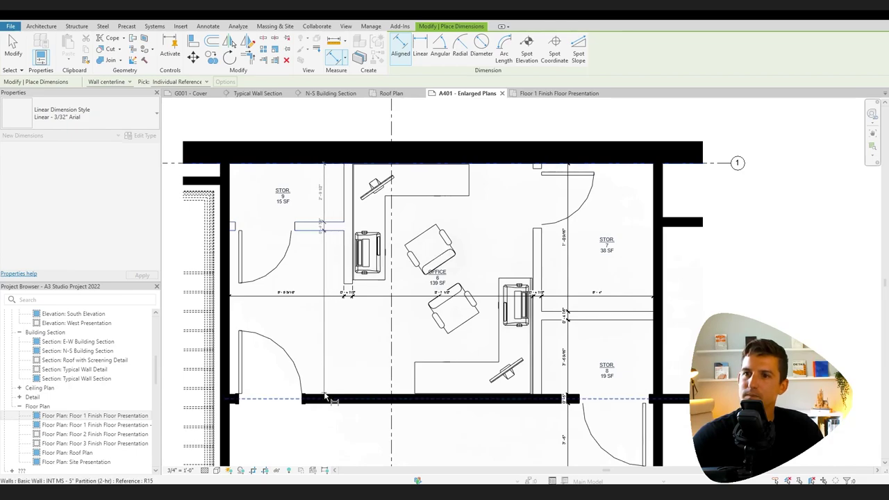
pyautogui.click(329, 404)
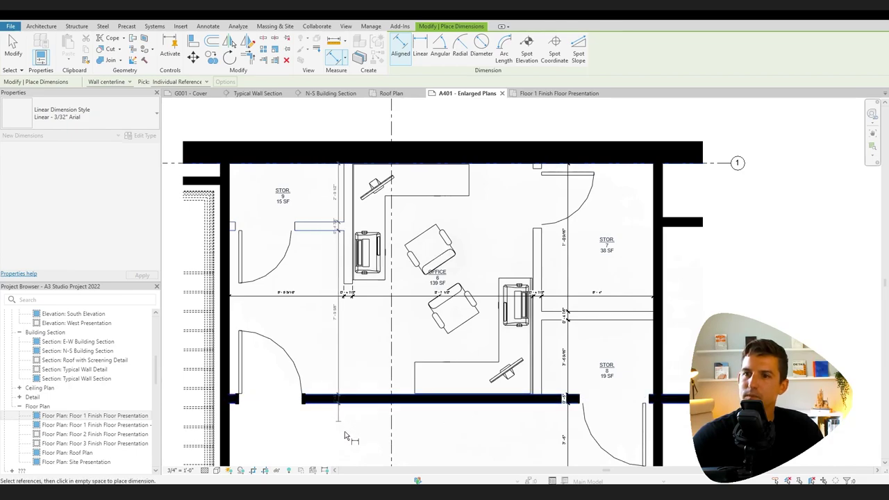
pyautogui.moveTo(329, 404); pyautogui.dragTo(272, 264, button='middle')
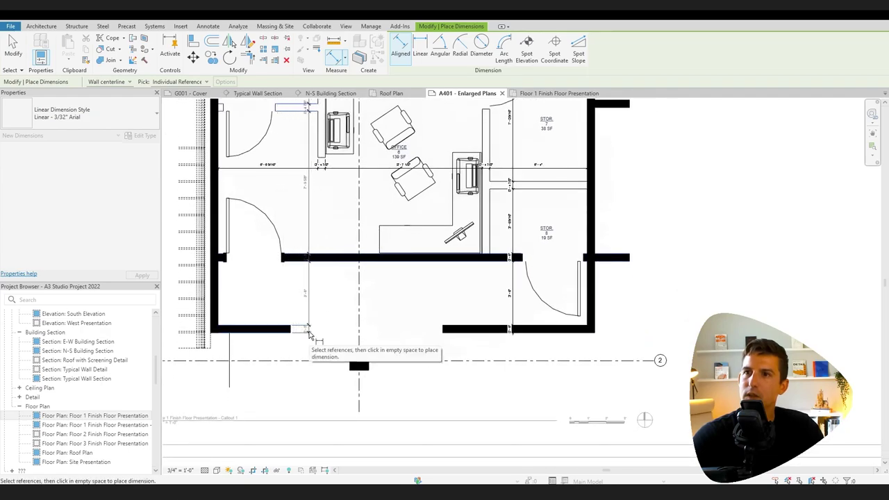
pyautogui.click(308, 346)
pyautogui.moveTo(343, 337); pyautogui.dragTo(349, 427, button='middle')
pyautogui.press('Escape')
pyautogui.press('Escape')
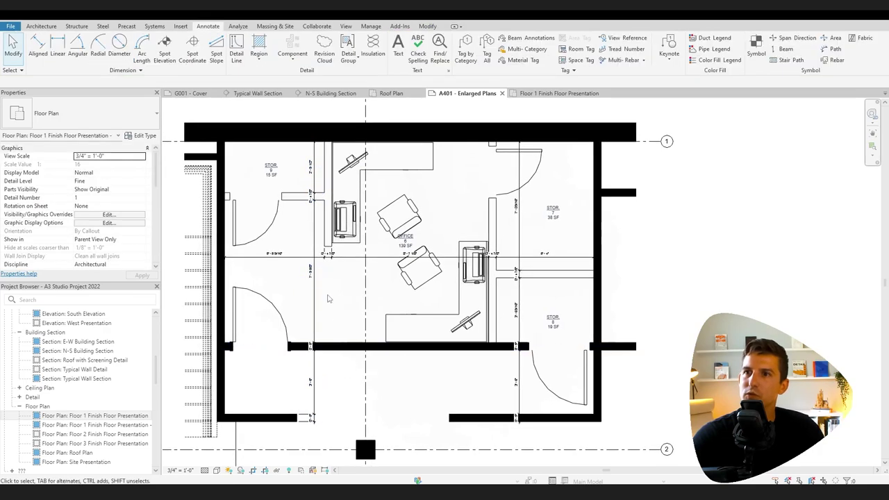
# Check which type the graphic scale below the enlarged plan uses, and reactivate the plan's viewport.
pyautogui.moveTo(351, 308); pyautogui.dragTo(342, 313, button='middle')
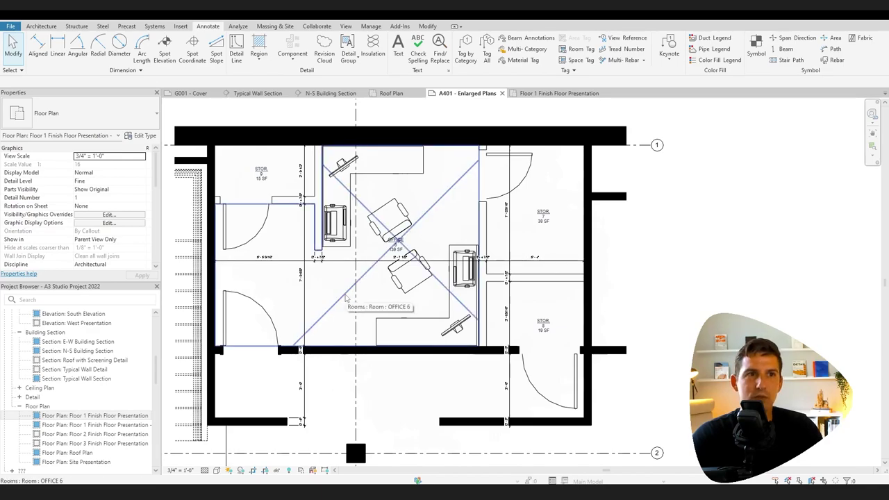
pyautogui.moveTo(441, 369); pyautogui.dragTo(348, 213, button='middle')
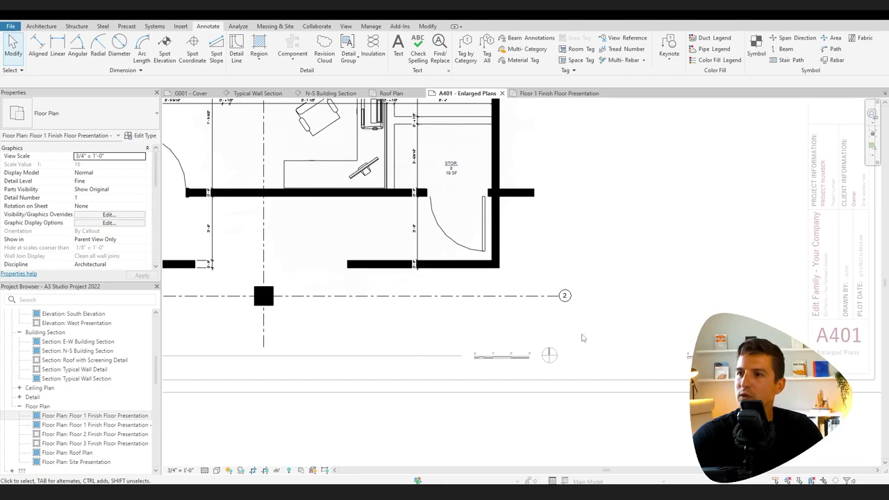
pyautogui.click(520, 357)
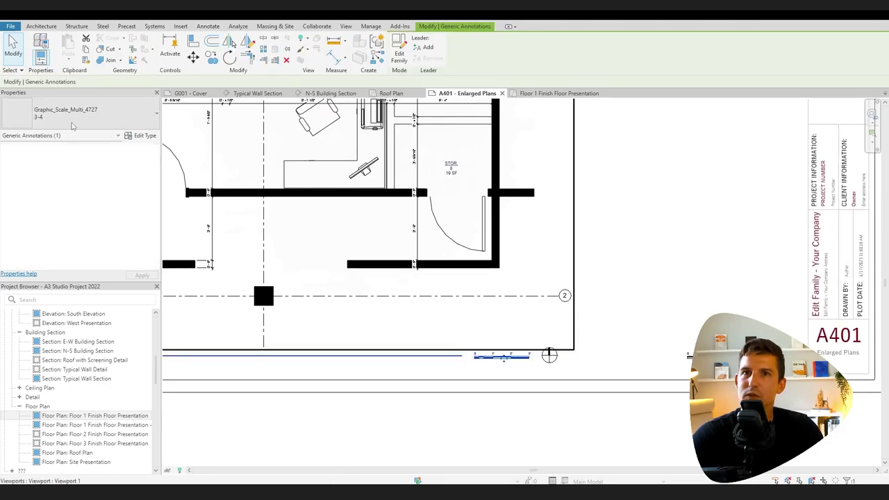
pyautogui.doubleClick(358, 268)
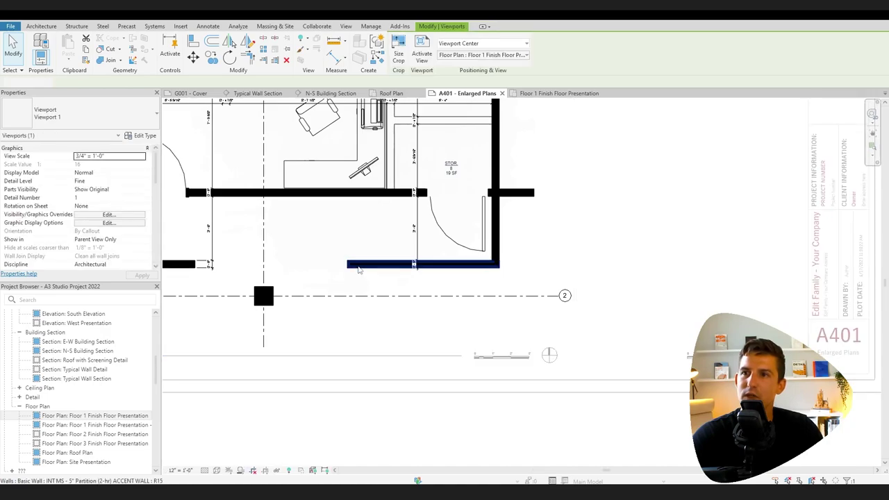
pyautogui.doubleClick(503, 435)
# Examine the properties of the office workstation against the wall at grid line 1.
pyautogui.moveTo(389, 295); pyautogui.dragTo(510, 425, button='middle')
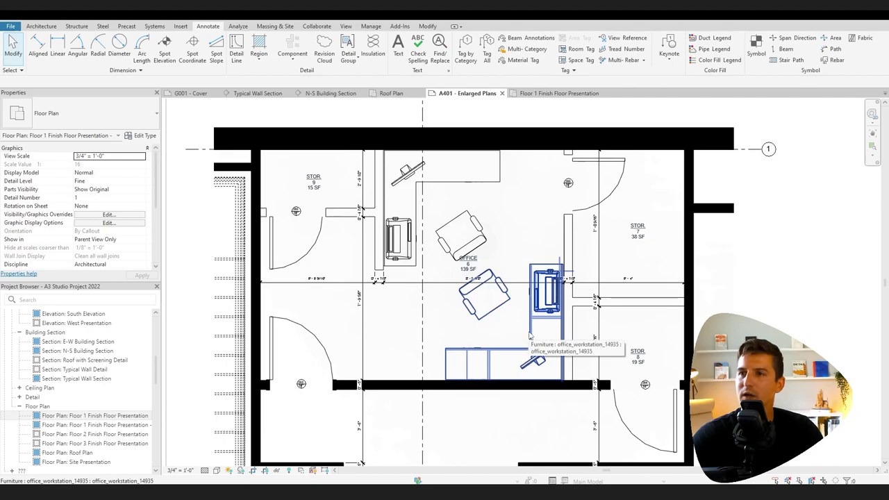
pyautogui.moveTo(482, 183); pyautogui.dragTo(471, 231, button='middle')
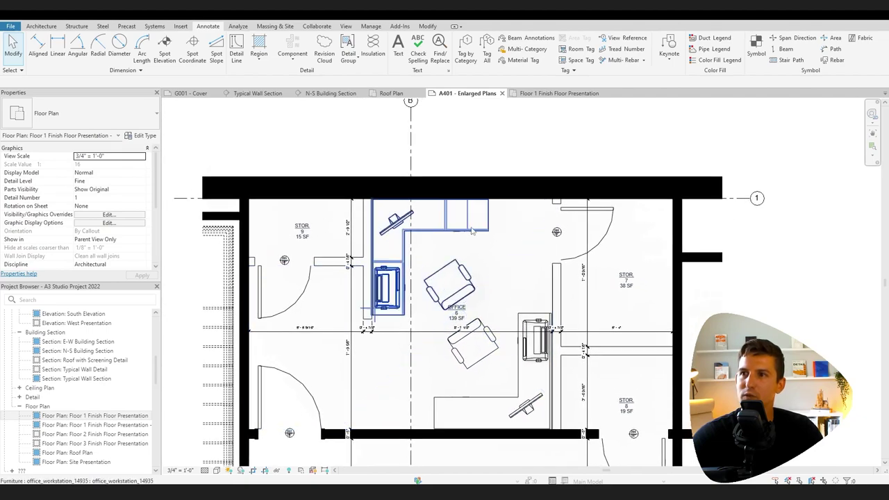
pyautogui.click(471, 232)
pyautogui.scroll(-2, 128, 179)
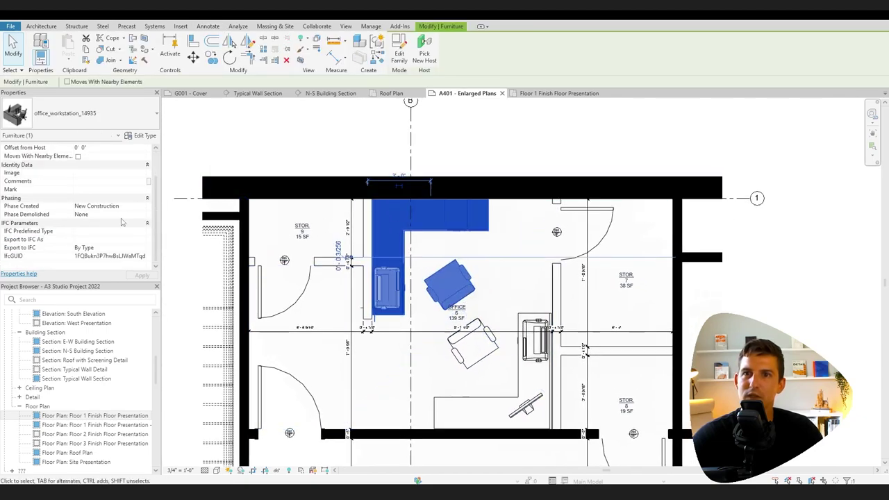
pyautogui.press('Escape')
pyautogui.moveTo(501, 271); pyautogui.dragTo(477, 256, button='middle')
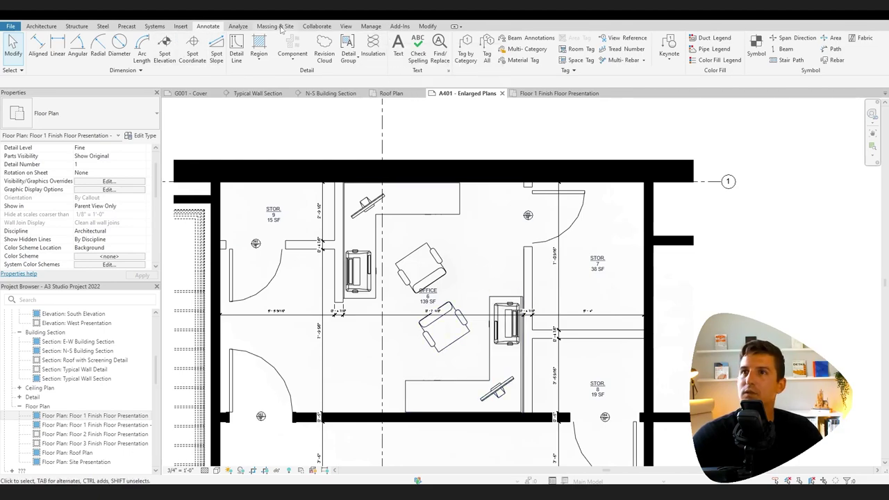
# Place an Interior Elevation marker over the upper chair in OFFICE 6, facing the STOR. 9 side, and select the marker.
pyautogui.click(346, 26)
pyautogui.click(416, 61)
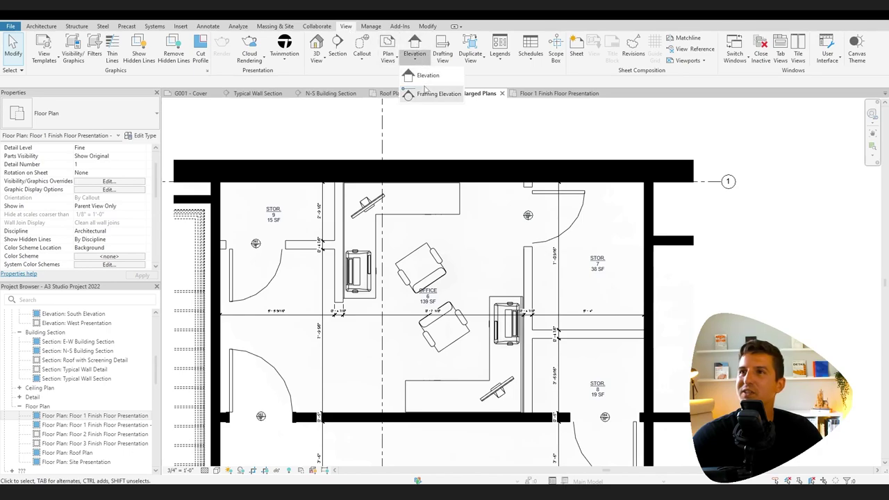
pyautogui.click(432, 78)
pyautogui.click(77, 115)
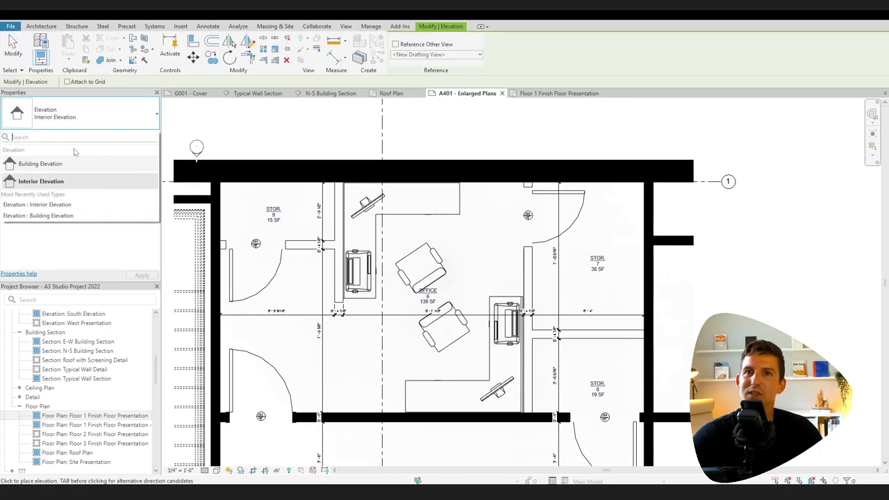
pyautogui.click(42, 181)
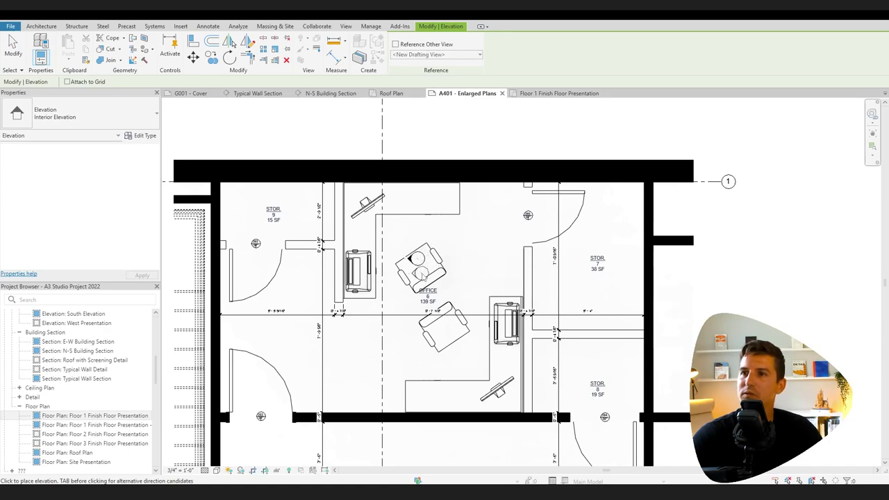
pyautogui.scroll(3, 420, 274)
pyautogui.click(411, 246)
pyautogui.press('Escape')
pyautogui.click(399, 245)
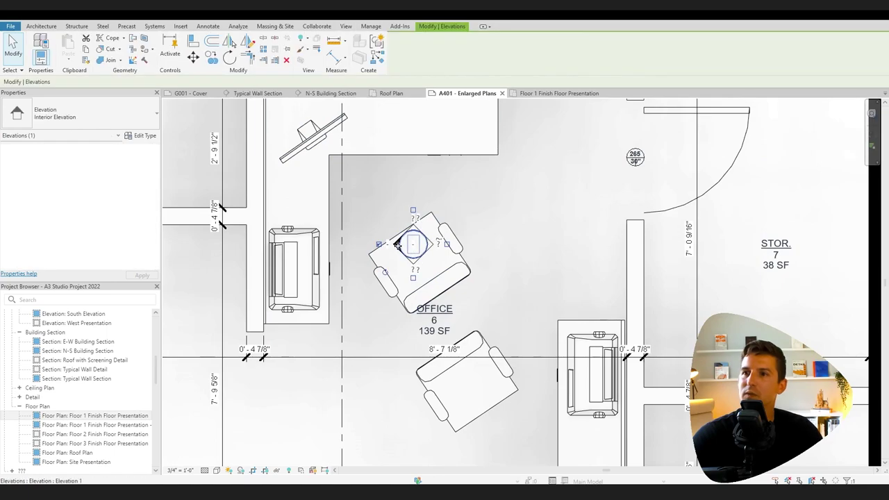
# Open the interior elevation view that belongs to the OFFICE 6 marker's arrow facing the STOR. 9 side.
pyautogui.rightClick(397, 246)
pyautogui.click(384, 237)
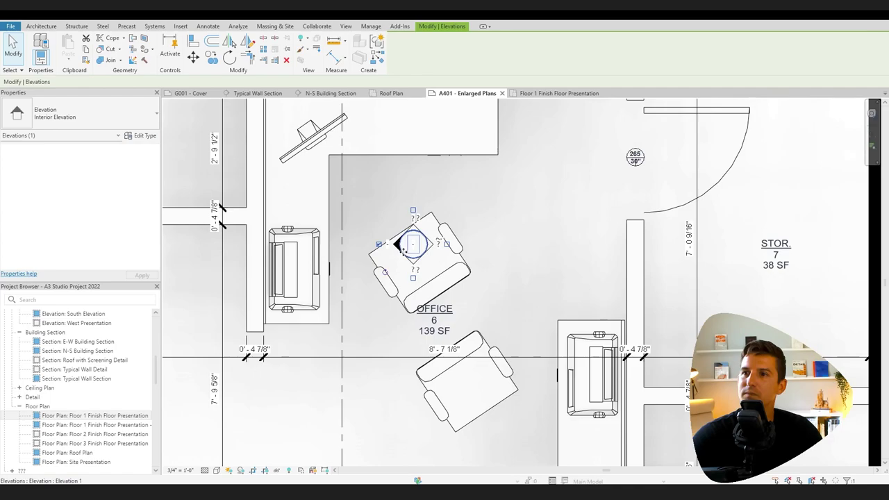
pyautogui.rightClick(398, 246)
pyautogui.moveTo(464, 281)
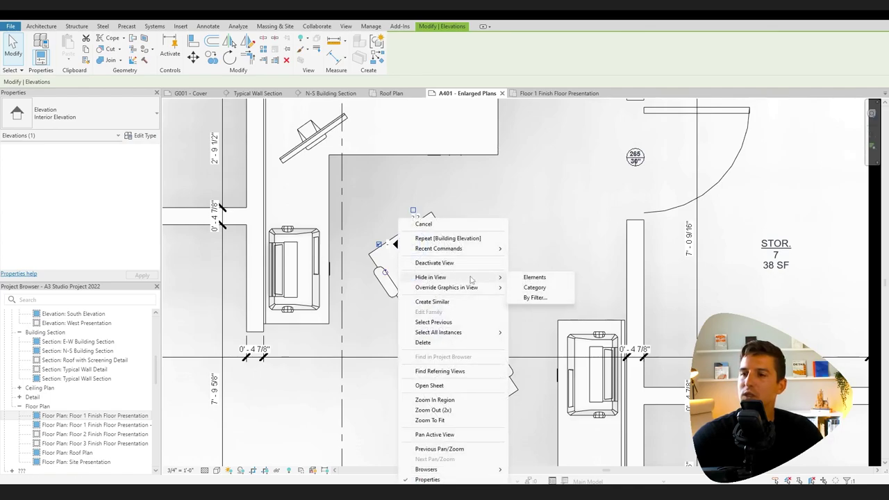
pyautogui.click(394, 246)
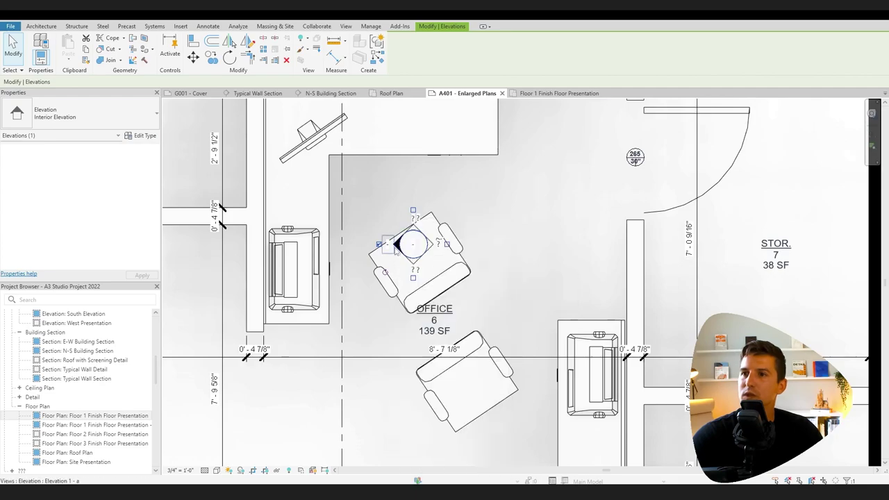
pyautogui.rightClick(397, 247)
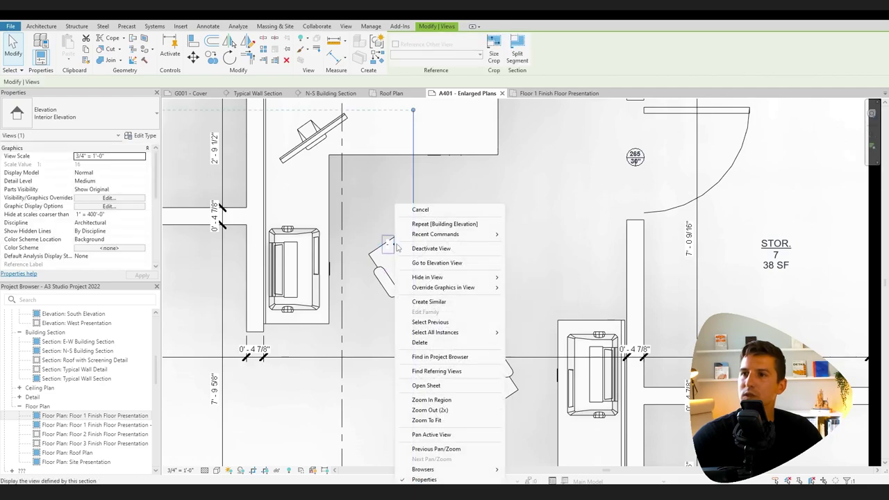
pyautogui.click(435, 263)
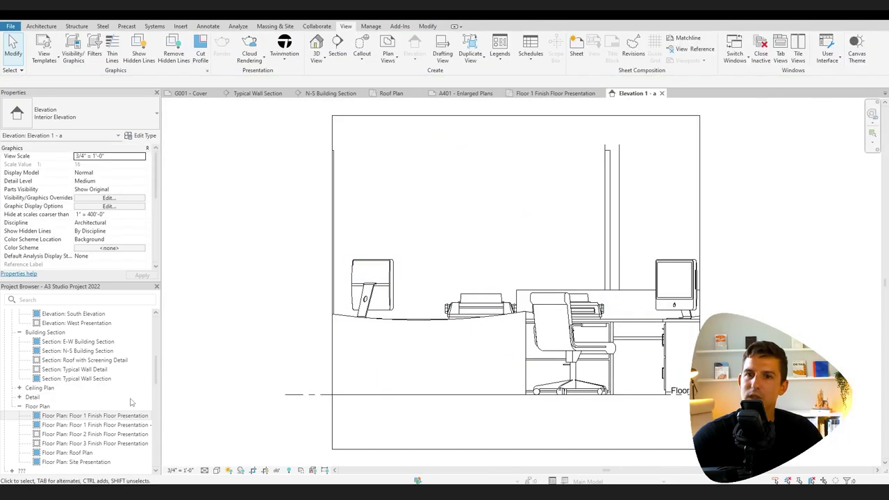
# Set the View Identity of the interior elevation view to 01 Arc.
pyautogui.scroll(-10, 131, 402)
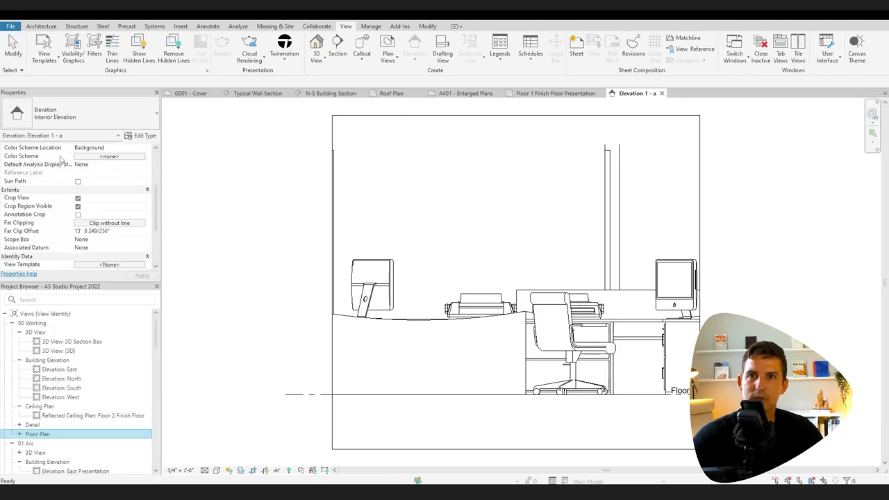
pyautogui.scroll(-3, 52, 205)
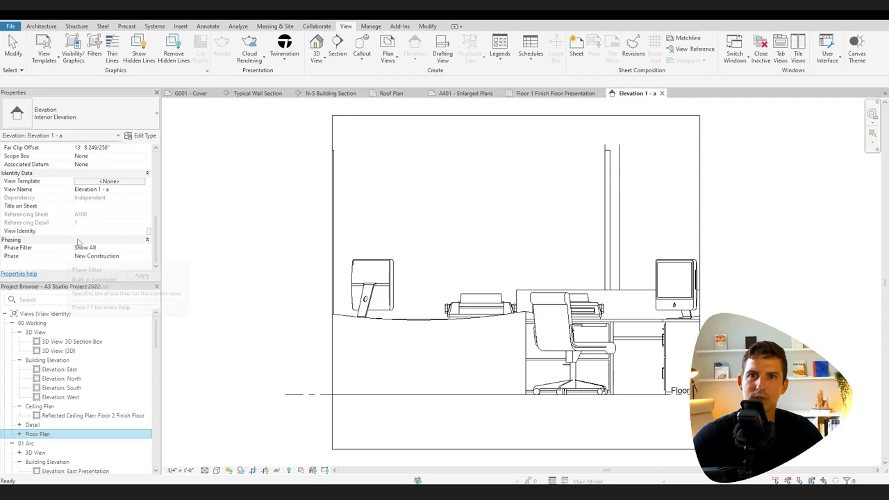
pyautogui.click(123, 230)
pyautogui.click(142, 234)
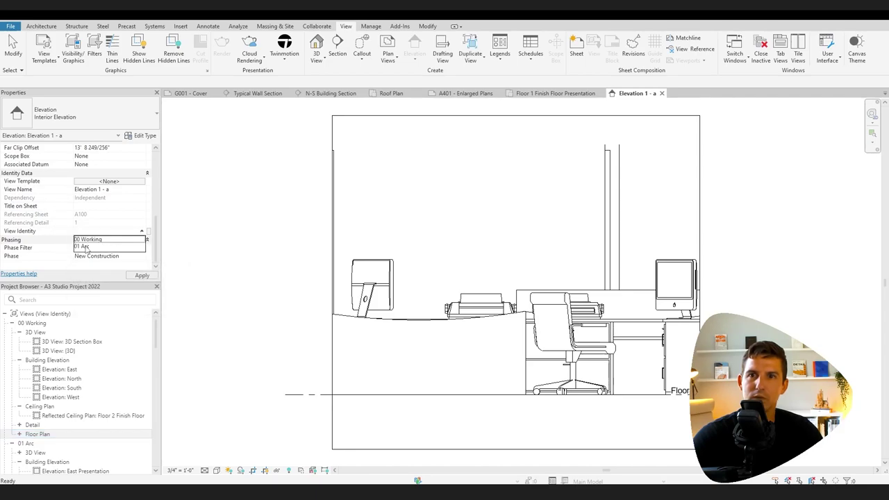
pyautogui.click(85, 248)
pyautogui.click(141, 276)
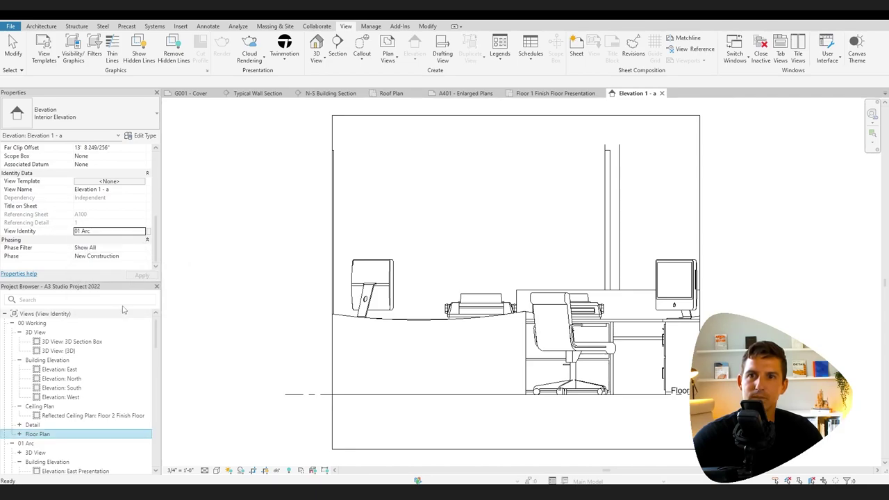
# Find the new view in the Interior Elevation group and rename it Elevation Office West.
pyautogui.scroll(-5, 67, 381)
pyautogui.scroll(-3, 67, 381)
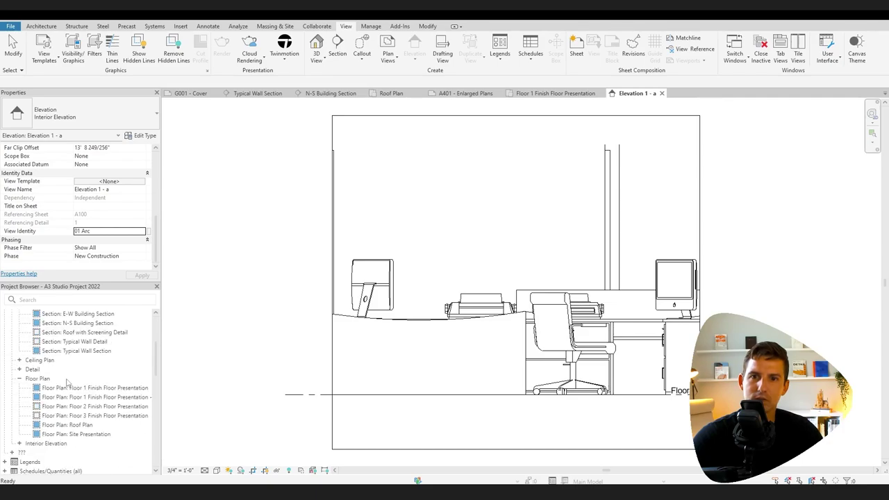
pyautogui.click(19, 443)
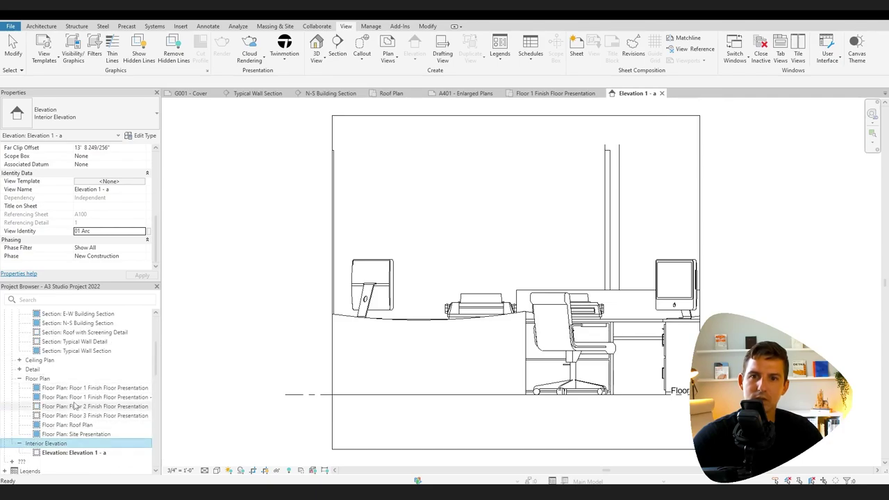
pyautogui.scroll(-3, 48, 403)
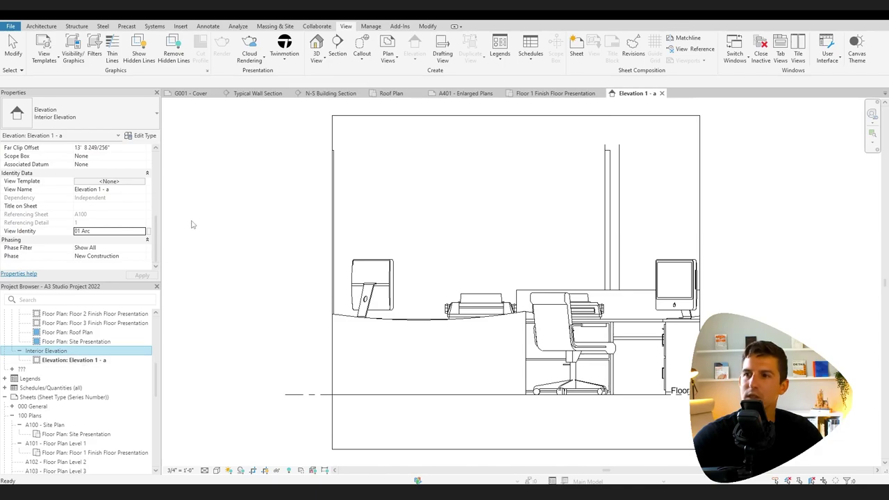
pyautogui.rightClick(90, 366)
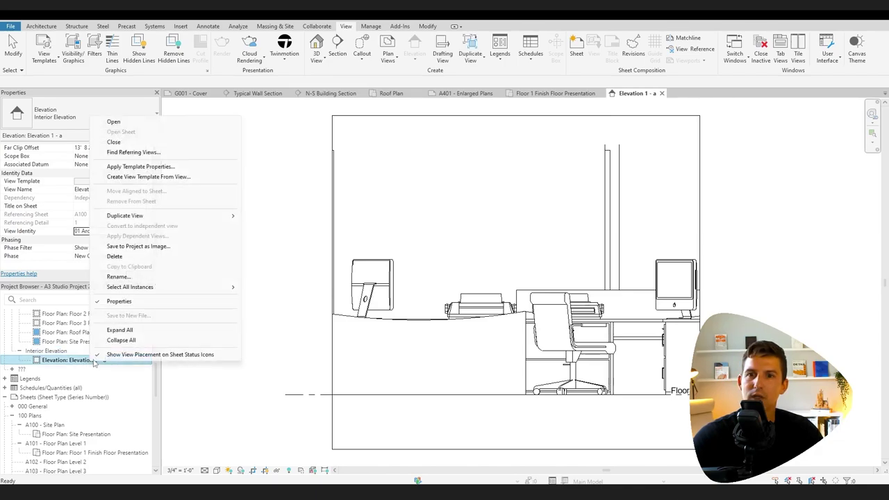
pyautogui.click(104, 275)
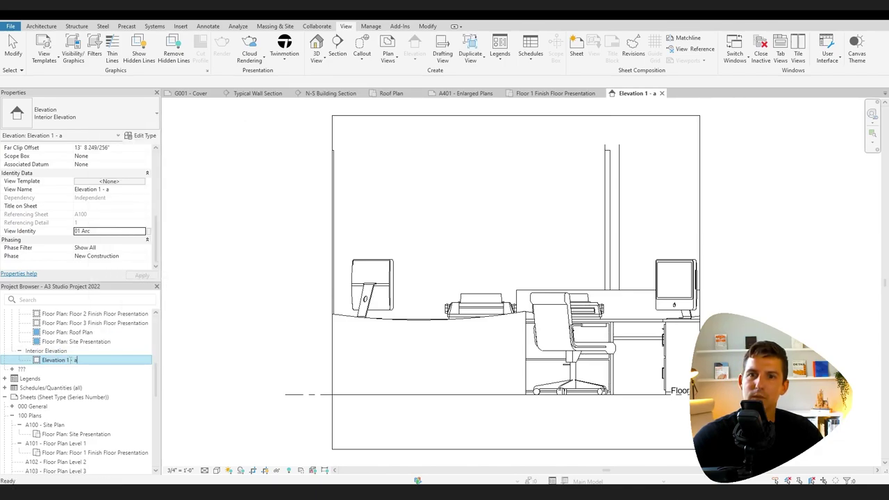
pyautogui.press('BackSpace')
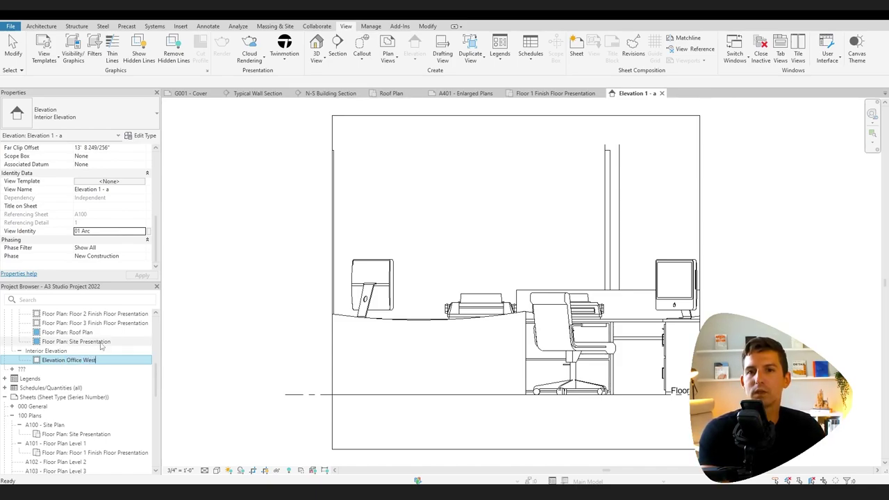
pyautogui.write('Office West')
pyautogui.press('Return')
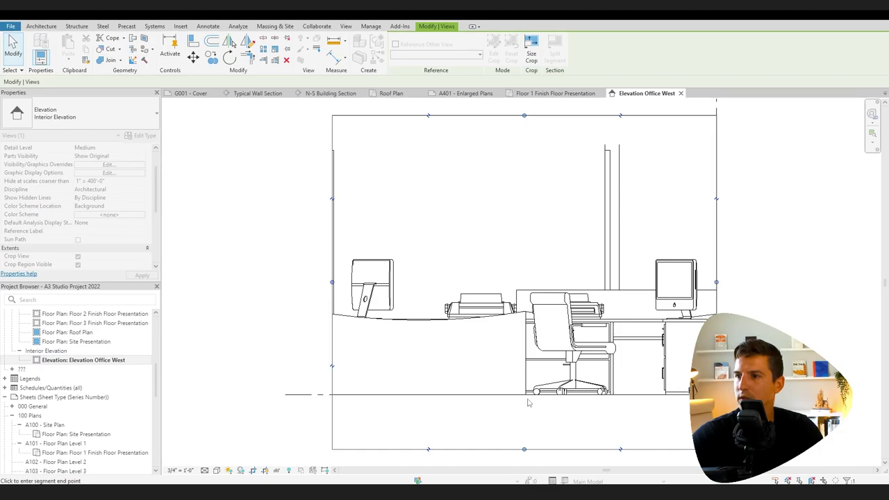
# Fit the elevation's crop region to grid line 1 and the Floor 1 level line, and hide the foreground workstation in this view.
pyautogui.moveTo(526, 402); pyautogui.dragTo(527, 404)
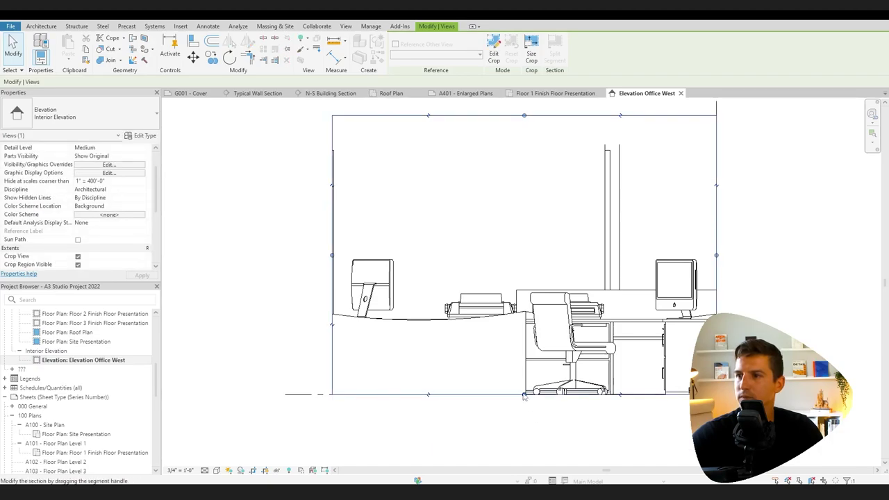
pyautogui.click(479, 327)
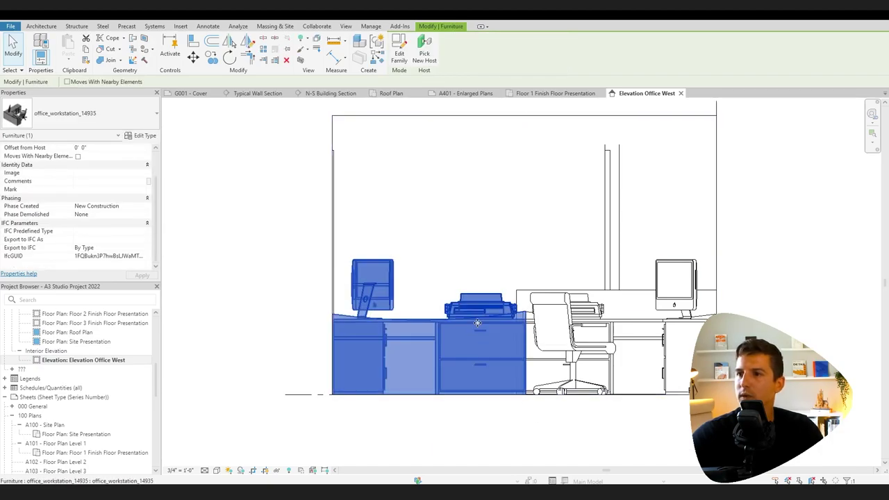
pyautogui.rightClick(477, 323)
pyautogui.moveTo(548, 129)
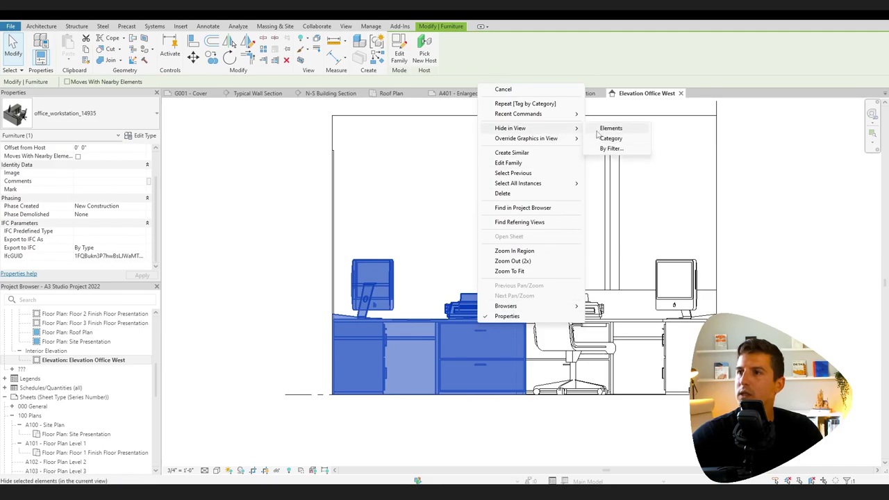
pyautogui.click(604, 129)
pyautogui.moveTo(489, 332); pyautogui.dragTo(443, 343, button='middle')
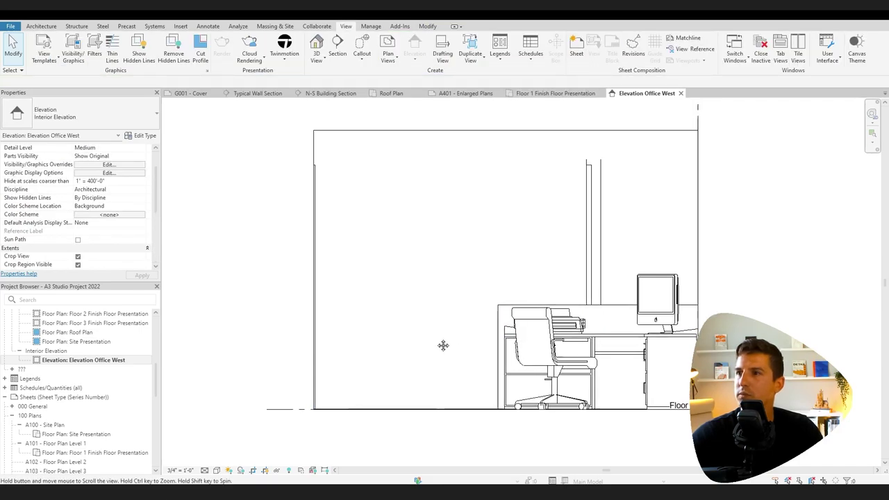
# Set the unconnected height of the low partition behind the desk and chair to 5' 0".
pyautogui.click(593, 308)
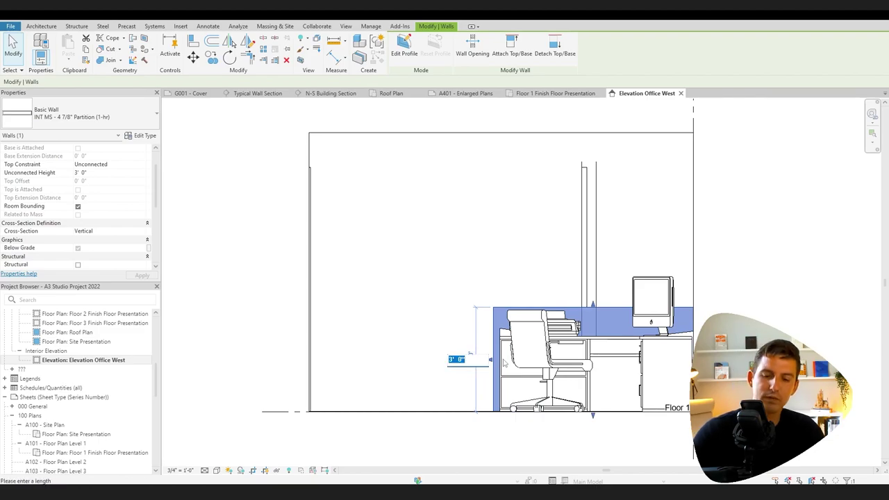
pyautogui.press('Return')
pyautogui.click(776, 312)
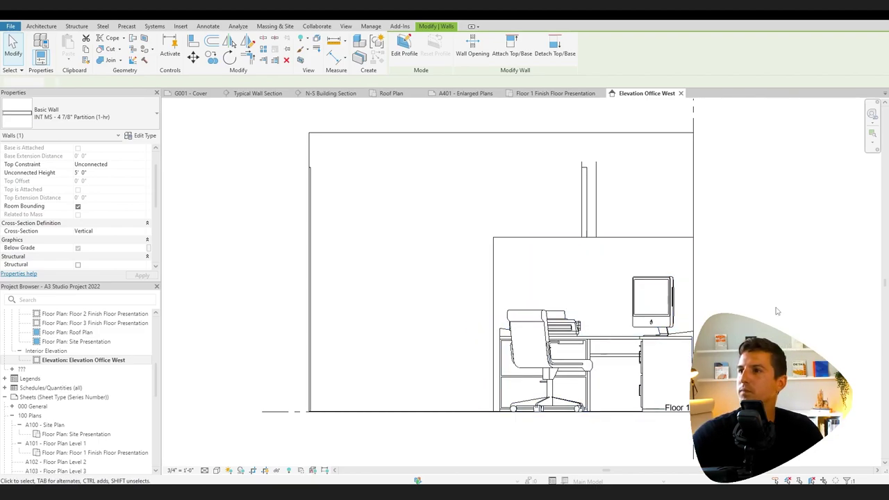
pyautogui.click(598, 184)
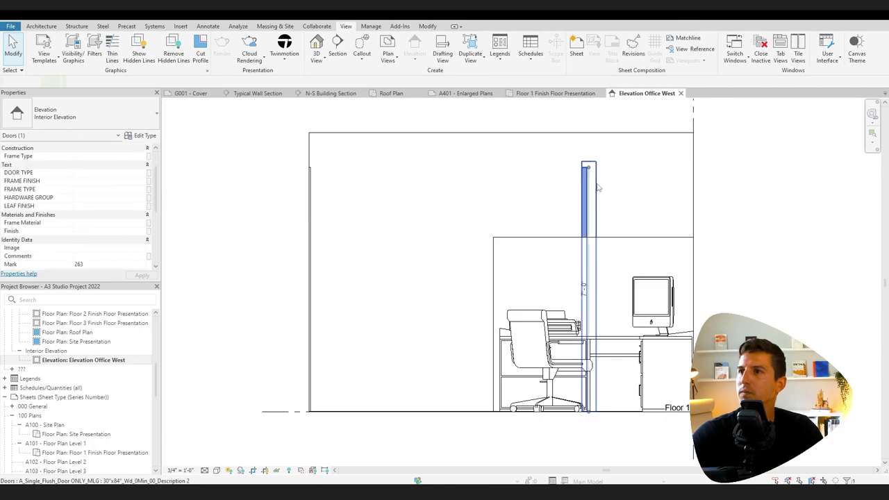
pyautogui.click(803, 222)
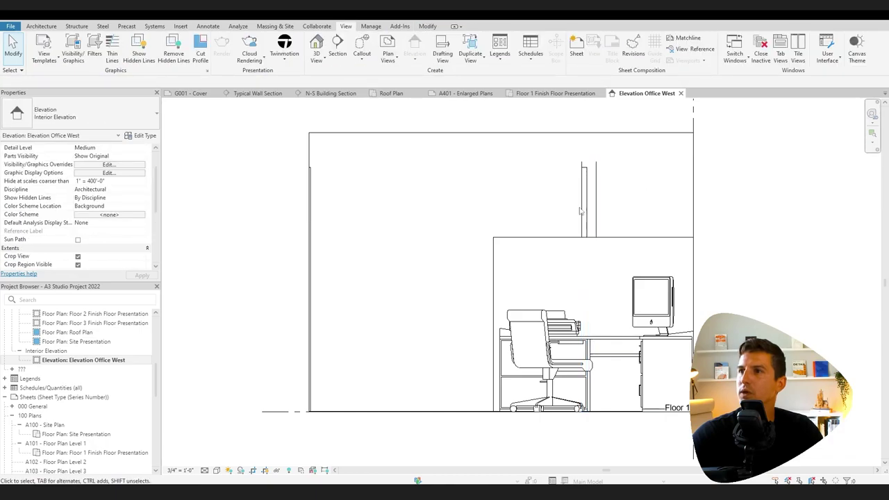
# Place Elevation Office West on sheet A401 above and beside the enlarged plan, at 1/2" = 1'-0" scale.
pyautogui.click(578, 133)
pyautogui.click(502, 134)
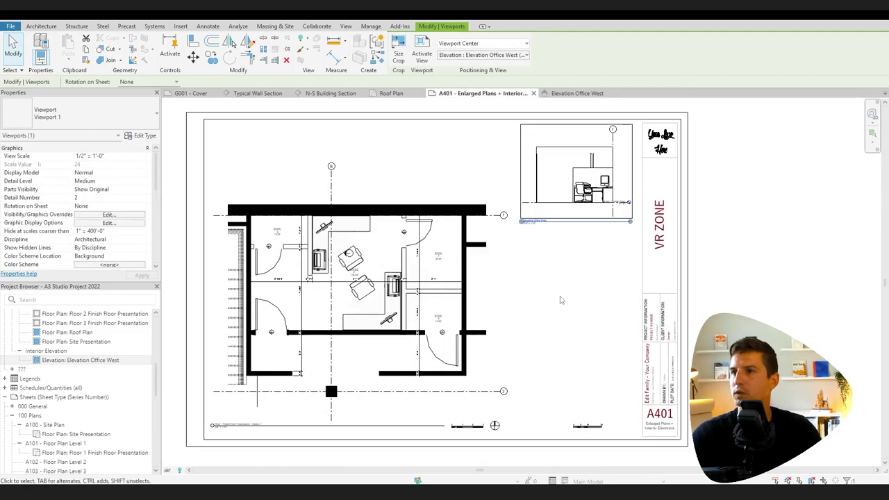
pyautogui.press('Escape')
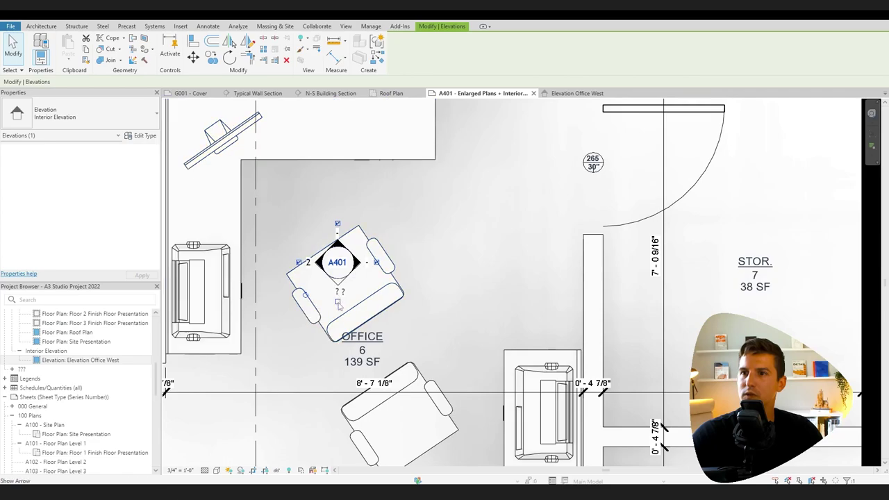
# Enable the remaining three directions of the OFFICE 6 elevation marker and set their views' View Identity to 01 Arc.
pyautogui.scroll(-5, 441, 286)
pyautogui.click(693, 329)
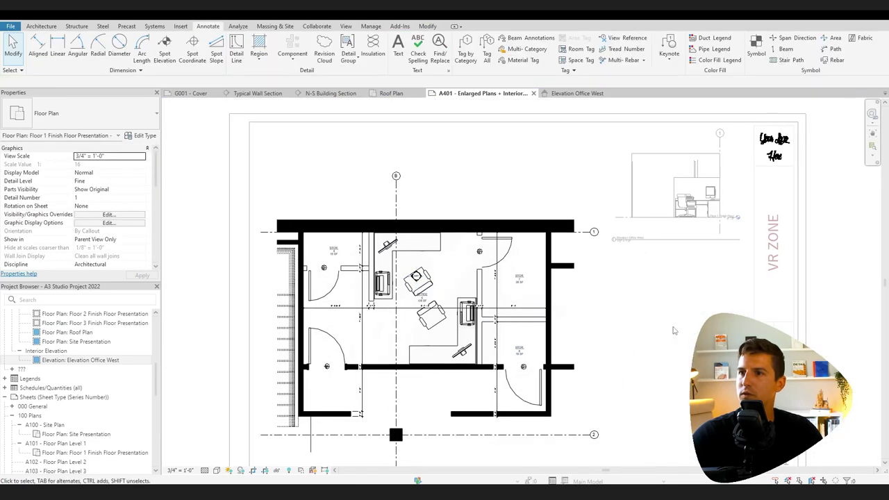
pyautogui.scroll(-2, 492, 229)
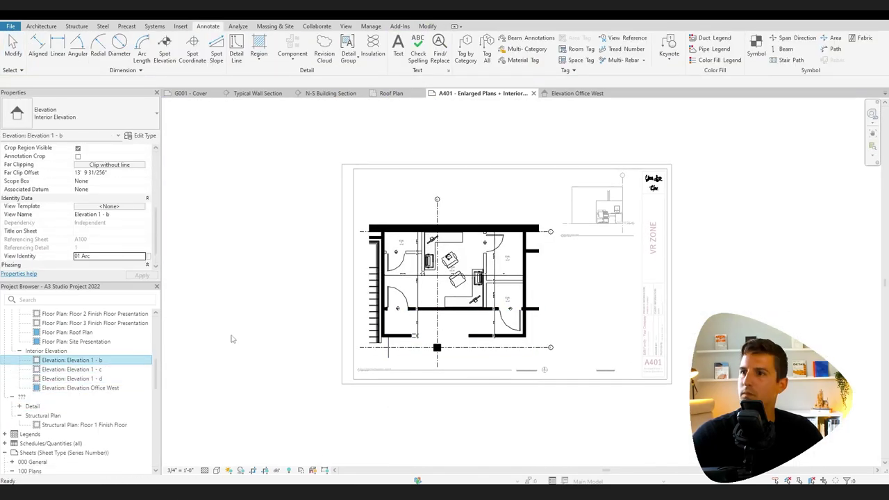
# Open Elevation 1 - b and widen its crop region outward on both sides of the office.
pyautogui.scroll(5, 230, 338)
pyautogui.click(418, 260)
pyautogui.moveTo(417, 293); pyautogui.dragTo(283, 294)
pyautogui.moveTo(615, 276); pyautogui.dragTo(749, 276)
pyautogui.press('Escape')
# Check on the A401 enlarged plan's marker which direction Elevation 1 - b faces.
pyautogui.scroll(-3, 431, 361)
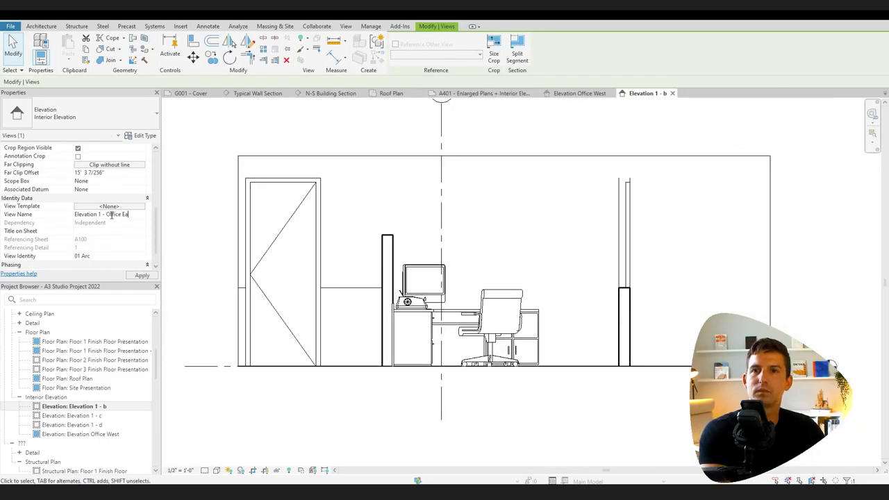
pyautogui.doubleClick(109, 425)
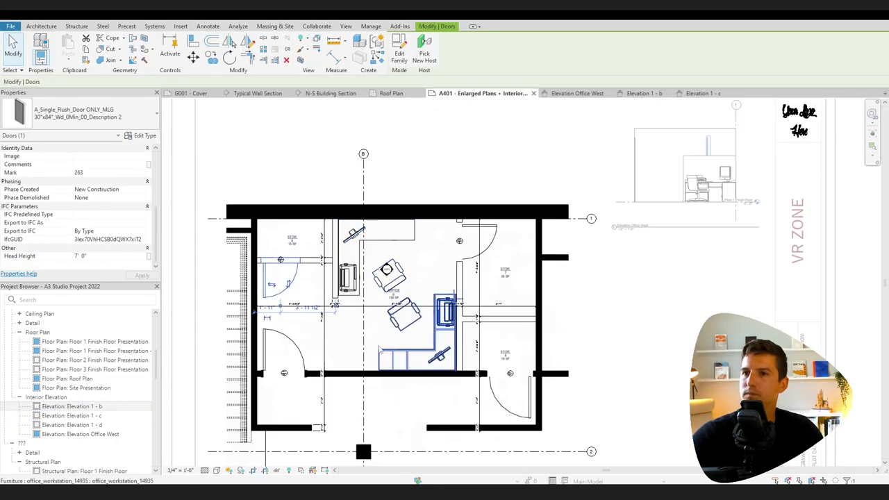
pyautogui.scroll(5, 415, 255)
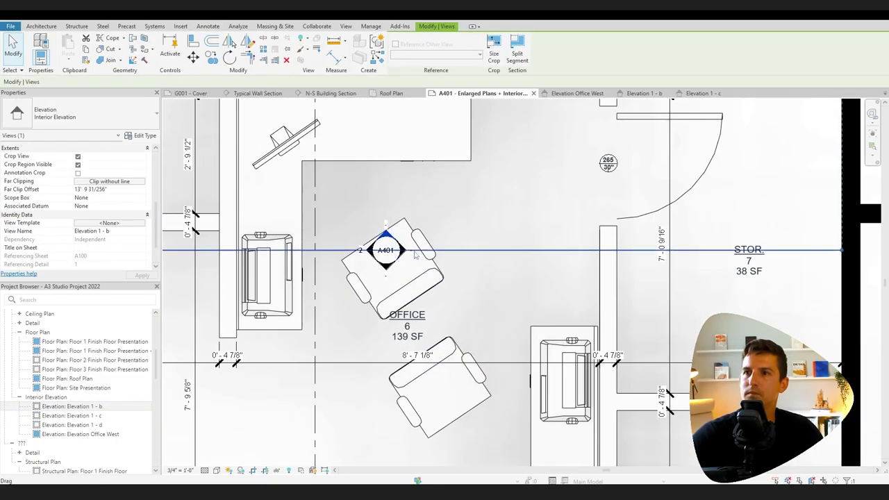
pyautogui.scroll(-5, 415, 256)
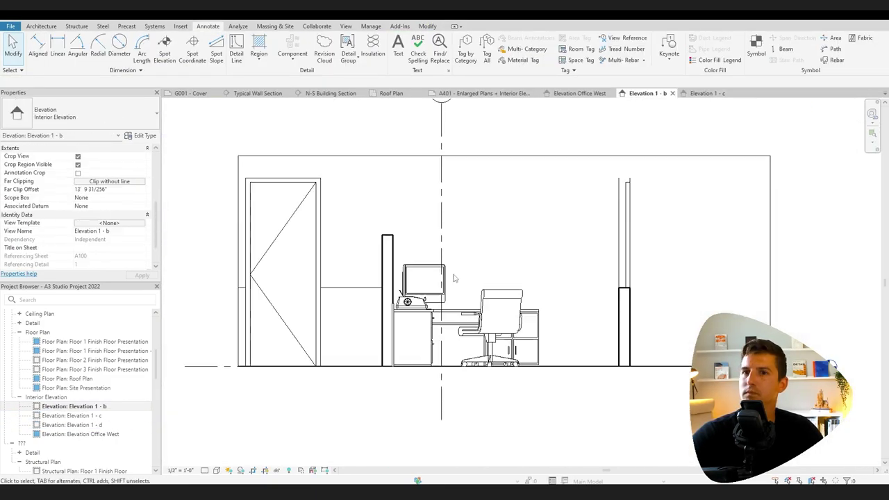
# Rename the Elevation 1 - b view to Office - North.
pyautogui.write('Office')
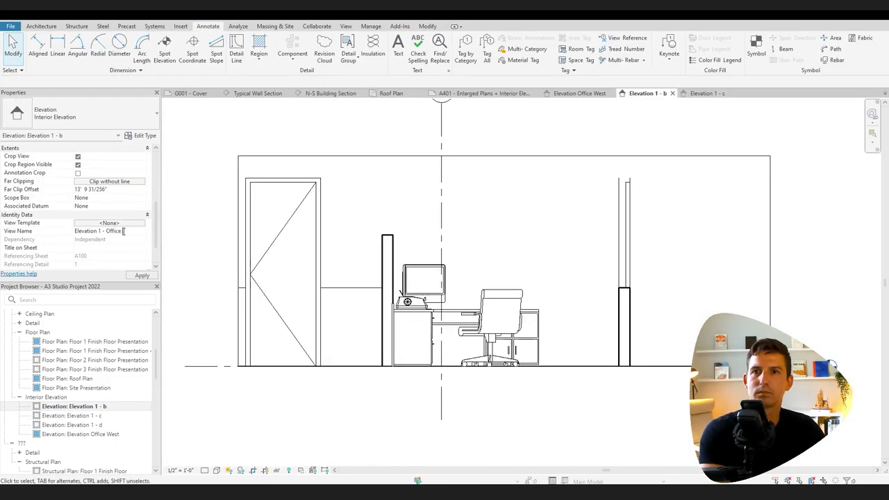
pyautogui.press('BackSpace')
pyautogui.press('BackSpace')
pyautogui.write('North')
pyautogui.moveTo(102, 232); pyautogui.dragTo(70, 231)
pyautogui.write('Office')
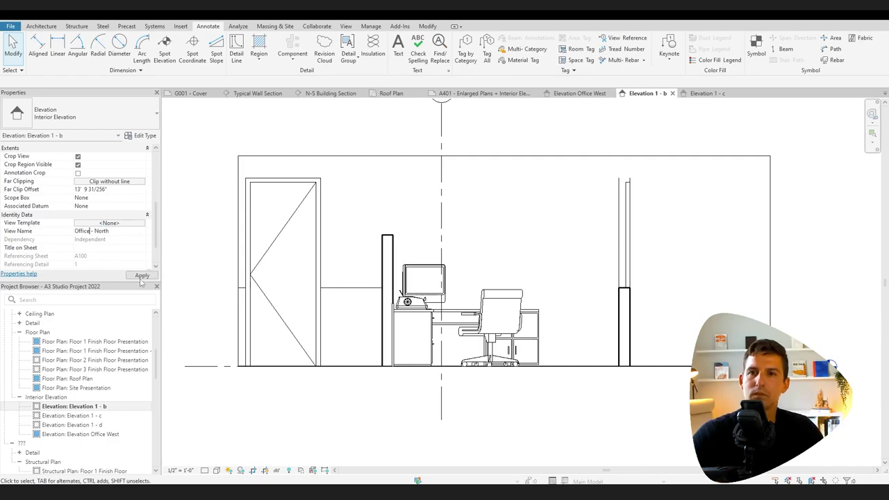
pyautogui.click(142, 275)
# Rename the Elevation Office West view to Office West.
pyautogui.rightClick(102, 424)
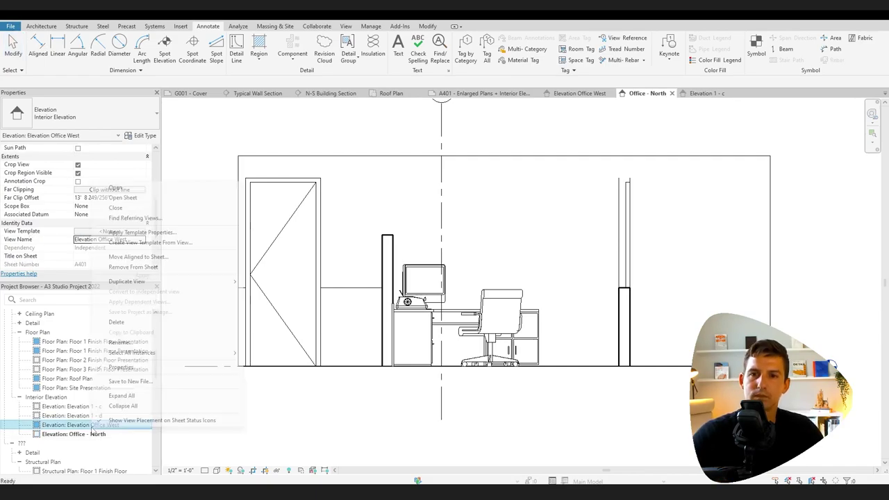
pyautogui.click(118, 344)
pyautogui.press('BackSpace')
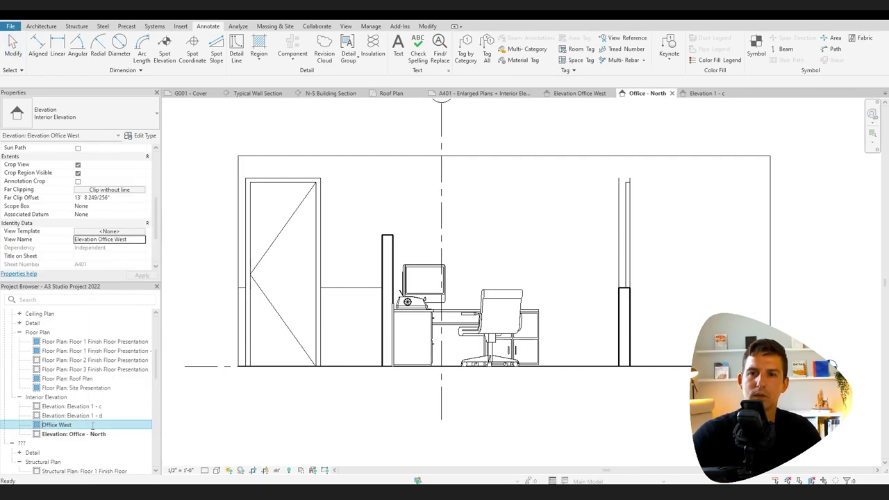
pyautogui.press('Return')
# Rename the Office - North view to Office North, removing the hyphen.
pyautogui.rightClick(88, 426)
pyautogui.click(118, 343)
pyautogui.click(65, 425)
pyautogui.press('BackSpace')
pyautogui.press('BackSpace')
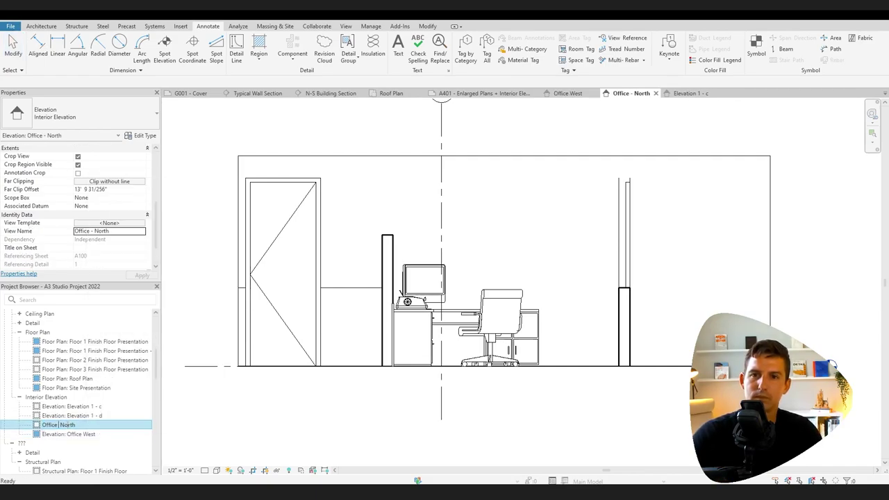
pyautogui.press('Return')
# Open Elevation 1 - c, widen its crop region past the door, raise the bottom edge to the floor line and fit the opposite side to the wall.
pyautogui.doubleClick(90, 406)
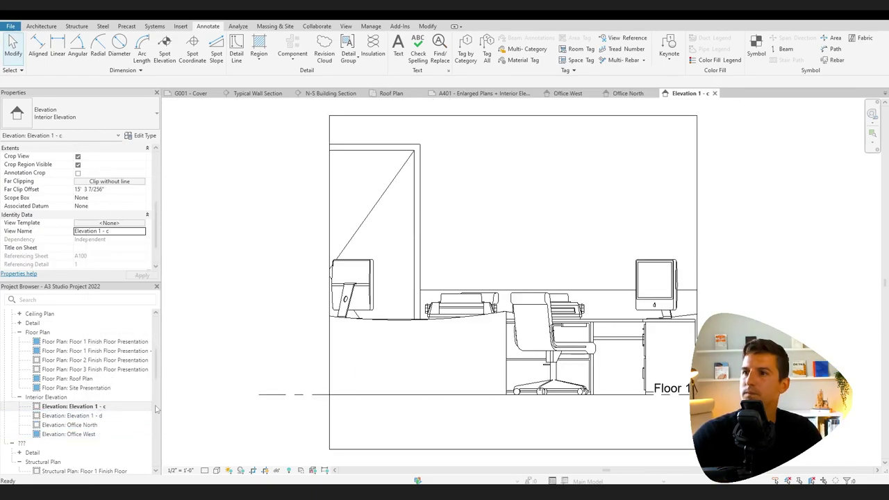
pyautogui.scroll(-3, 453, 318)
pyautogui.click(366, 299)
pyautogui.moveTo(365, 299); pyautogui.dragTo(355, 299)
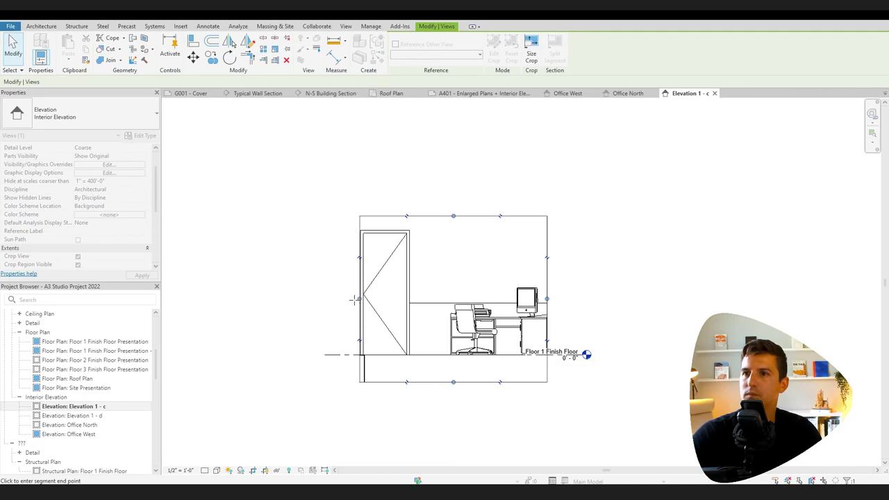
pyautogui.scroll(1, 357, 297)
pyautogui.moveTo(479, 414); pyautogui.dragTo(479, 379)
pyautogui.moveTo(605, 286)
pyautogui.mouseDown()
pyautogui.moveTo(652, 284)
pyautogui.moveTo(605, 287)
pyautogui.mouseUp()
pyautogui.press('Escape')
# Outline the Office North and Elevation 1 - c crop regions with Wide Lines detail rectangles.
pyautogui.click(628, 93)
pyautogui.press('d')
pyautogui.press('l')
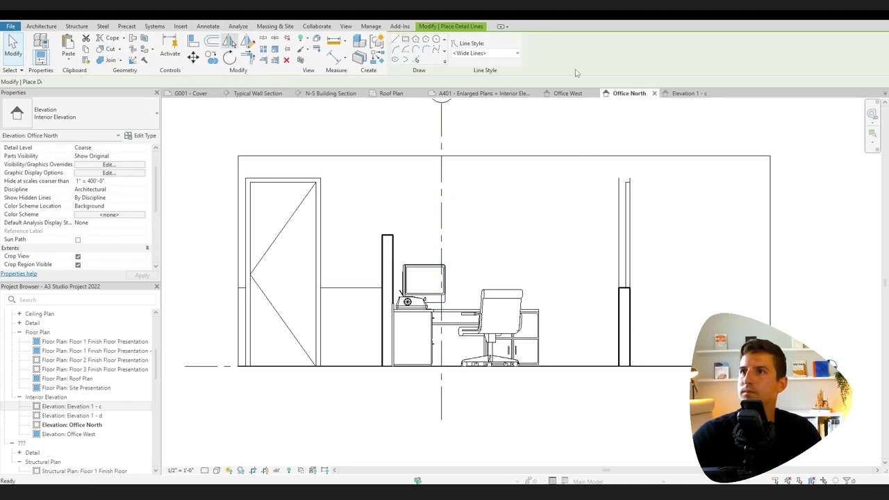
pyautogui.click(405, 39)
pyautogui.click(689, 93)
pyautogui.click(353, 195)
pyautogui.click(606, 379)
pyautogui.press('Escape')
pyautogui.press('Escape')
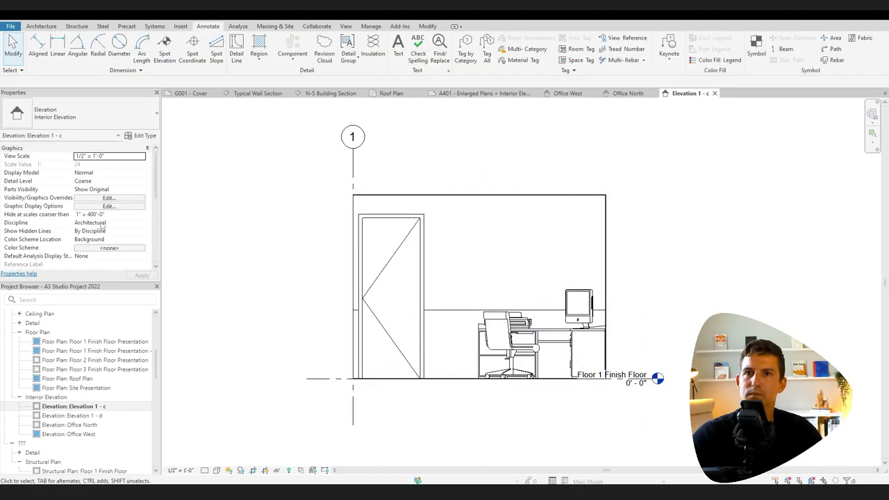
# Rename the Elevation 1 - c view to Office East.
pyautogui.scroll(-3, 101, 228)
pyautogui.click(119, 230)
pyautogui.write('Office East')
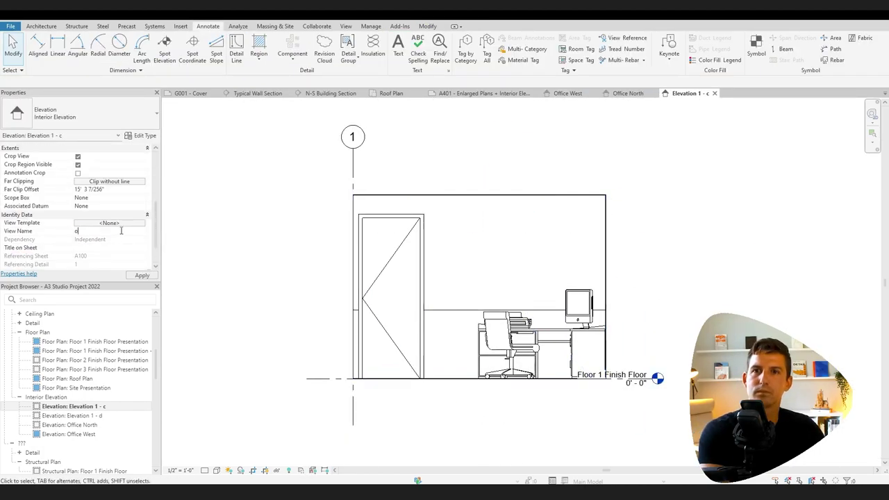
pyautogui.press('Return')
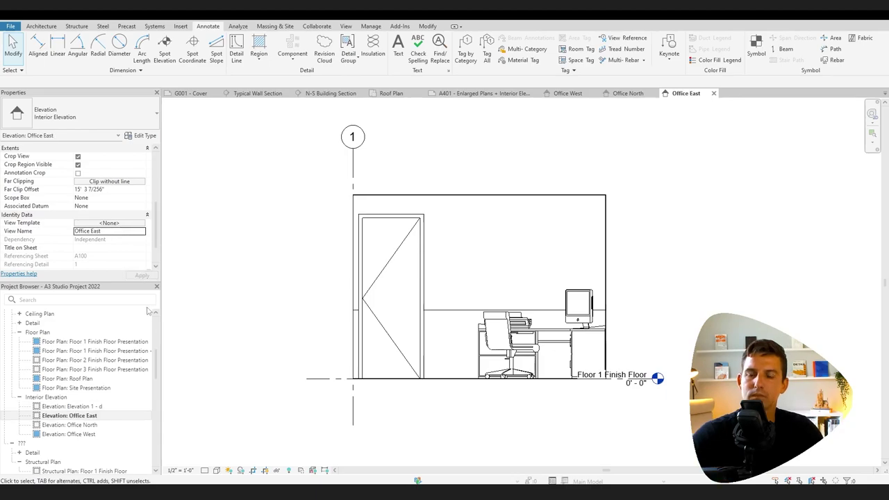
# Rename the Elevation 1 - d view to Office South.
pyautogui.click(99, 406)
pyautogui.press('F2')
pyautogui.write('Office South')
pyautogui.press('Return')
# Open Office South and widen its crop region on both sides to take in the doors.
pyautogui.doubleClick(104, 425)
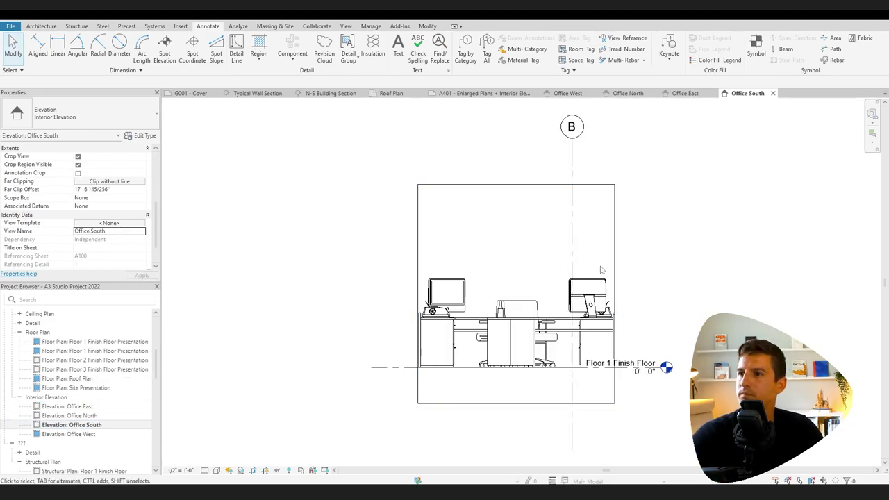
pyautogui.click(614, 275)
pyautogui.moveTo(614, 294); pyautogui.dragTo(749, 287)
pyautogui.moveTo(417, 293); pyautogui.dragTo(286, 293)
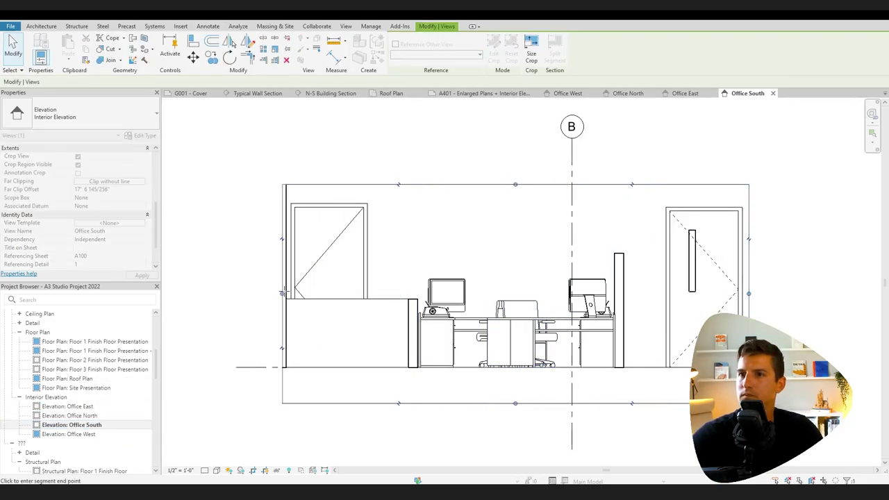
# Set the low wall in front of the left-hand door to 5' high and raise the crop's bottom edge to the floor line.
pyautogui.click(348, 334)
pyautogui.click(109, 205)
pyautogui.write('5')
pyautogui.press('Return')
pyautogui.moveTo(519, 372); pyautogui.dragTo(519, 366)
# Outline the Office South crop region with a Wide Lines detail rectangle.
pyautogui.press('d')
pyautogui.press('l')
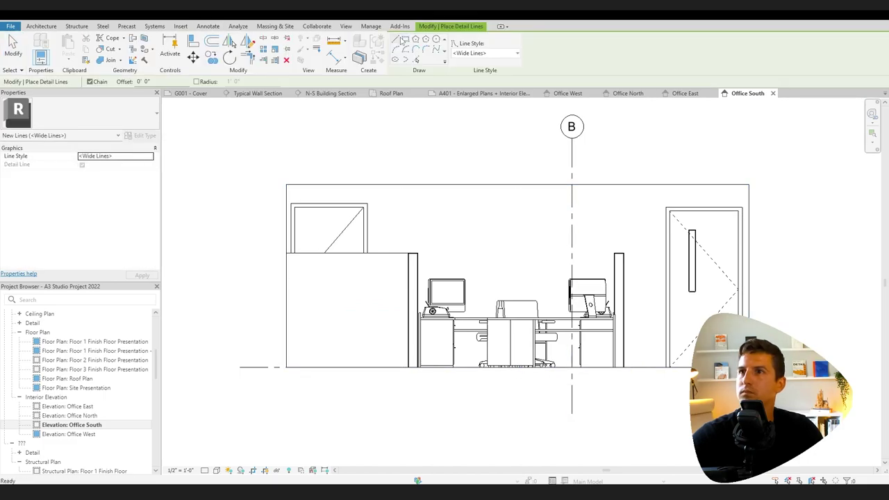
pyautogui.press('Escape')
pyautogui.press('Escape')
pyautogui.moveTo(697, 393); pyautogui.dragTo(662, 406, button='middle')
# Return to sheet A401 and move the Office West viewport down to the lower area beside the enlarged plan.
pyautogui.click(677, 93)
pyautogui.click(567, 94)
pyautogui.click(496, 95)
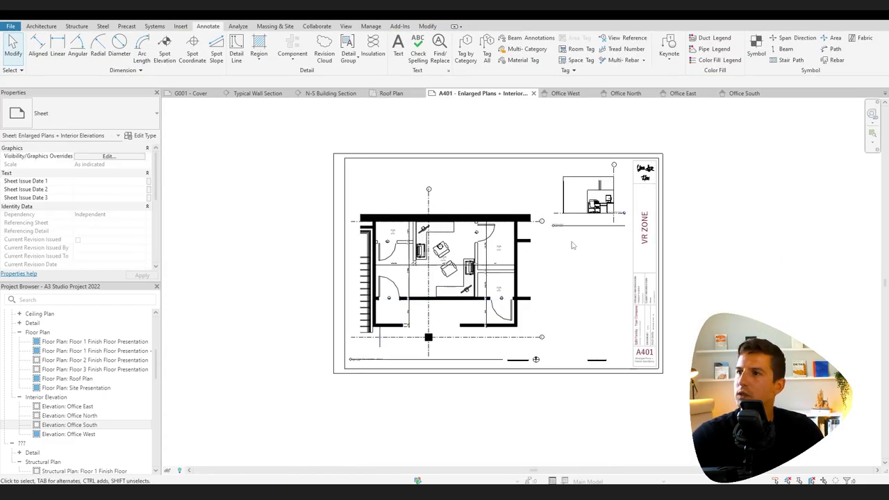
pyautogui.scroll(1, 572, 246)
pyautogui.moveTo(502, 225); pyautogui.dragTo(498, 347)
pyautogui.scroll(3, 520, 397)
pyautogui.click(514, 357)
pyautogui.scroll(-1, 547, 326)
pyautogui.click(504, 382)
pyautogui.scroll(-5, 505, 382)
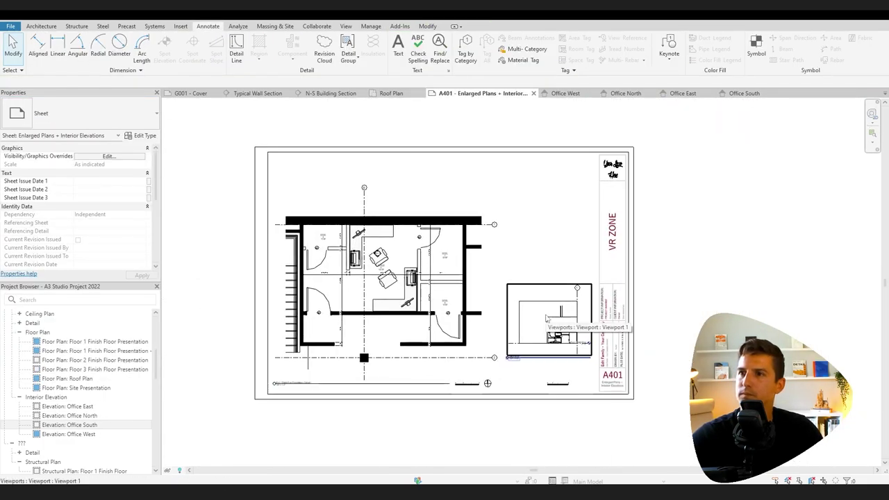
# Place Office North on the sheet above Office West and set its view scale to 3/8" = 1'-0".
pyautogui.moveTo(69, 415); pyautogui.dragTo(552, 183)
pyautogui.click(571, 189)
pyautogui.click(143, 157)
pyautogui.click(104, 204)
pyautogui.scroll(2, 581, 199)
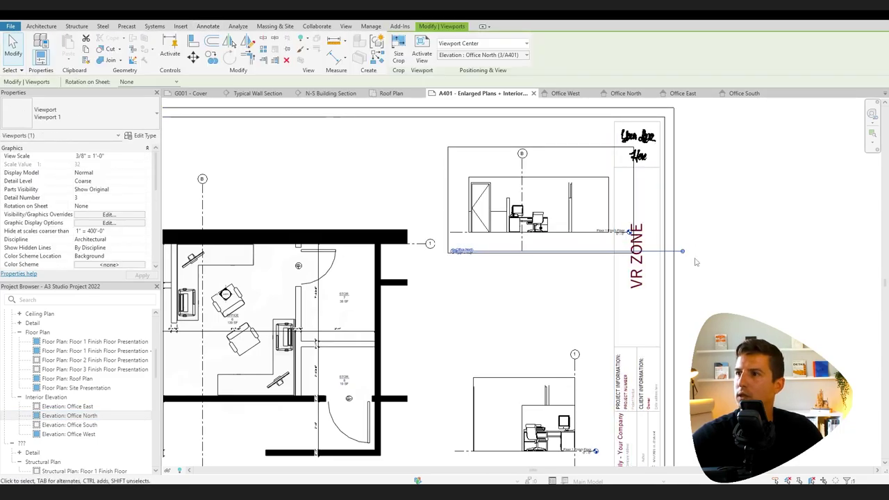
pyautogui.press('Up')
# Nudge the enlarged plan viewport together with its scale bar and north arrow left and up on the sheet.
pyautogui.scroll(-1, 556, 211)
pyautogui.moveTo(361, 264); pyautogui.dragTo(541, 274, button='middle')
pyautogui.click(541, 274)
pyautogui.keyDown('ctrl'); pyautogui.click(598, 443); pyautogui.keyUp('ctrl')
pyautogui.press('Left')
pyautogui.press('Up')
pyautogui.press('Up')
pyautogui.press('Up')
pyautogui.press('Up')
pyautogui.press('Up')
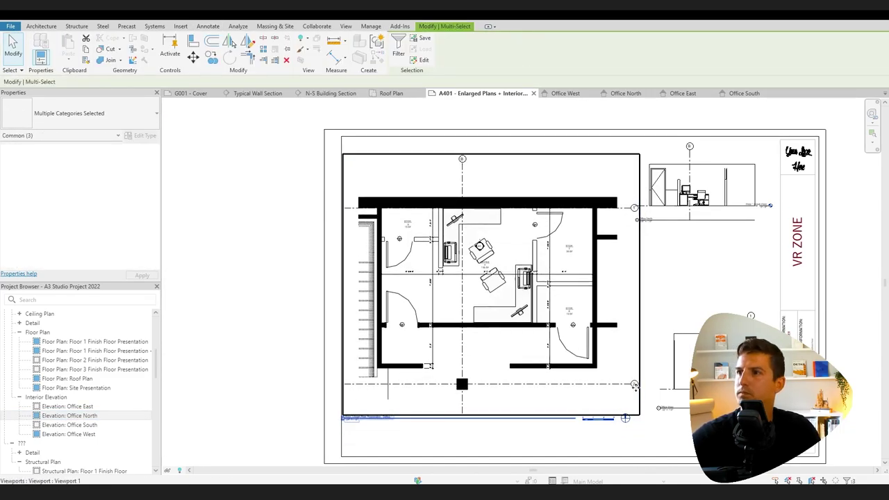
pyautogui.press('Escape')
# Activate the Office North viewport and pull the Floor 1 Finish Floor level head back from the title block.
pyautogui.moveTo(714, 208); pyautogui.dragTo(582, 177, button='middle')
pyautogui.doubleClick(581, 176)
pyautogui.scroll(1, 599, 243)
pyautogui.moveTo(599, 243); pyautogui.dragTo(532, 299, button='middle')
pyautogui.click(567, 237)
pyautogui.scroll(6, 566, 237)
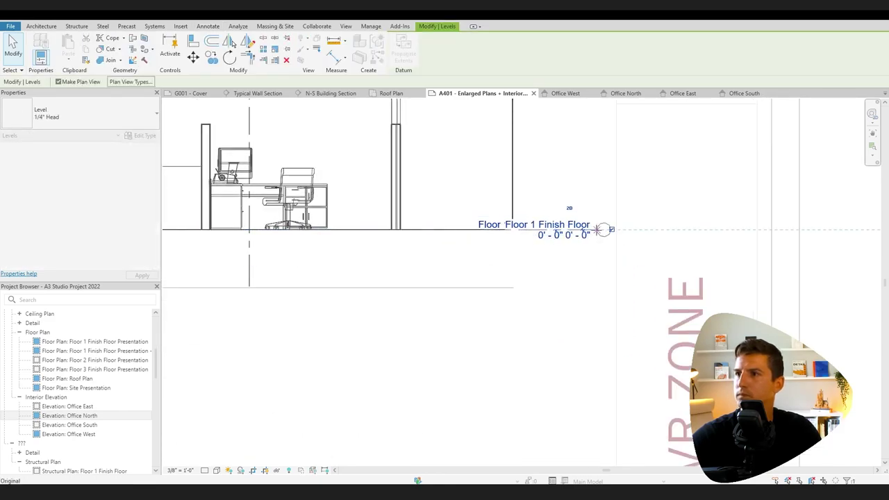
pyautogui.moveTo(576, 222); pyautogui.dragTo(611, 257, button='middle')
pyautogui.click(583, 311)
pyautogui.scroll(-3, 584, 311)
pyautogui.doubleClick(573, 335)
# Place Office South on the sheet, set it and Office West to 3/8" = 1'-0", and delete both viewports.
pyautogui.moveTo(503, 428); pyautogui.dragTo(493, 296, button='middle')
pyautogui.scroll(-1, 501, 290)
pyautogui.moveTo(69, 424); pyautogui.dragTo(463, 257)
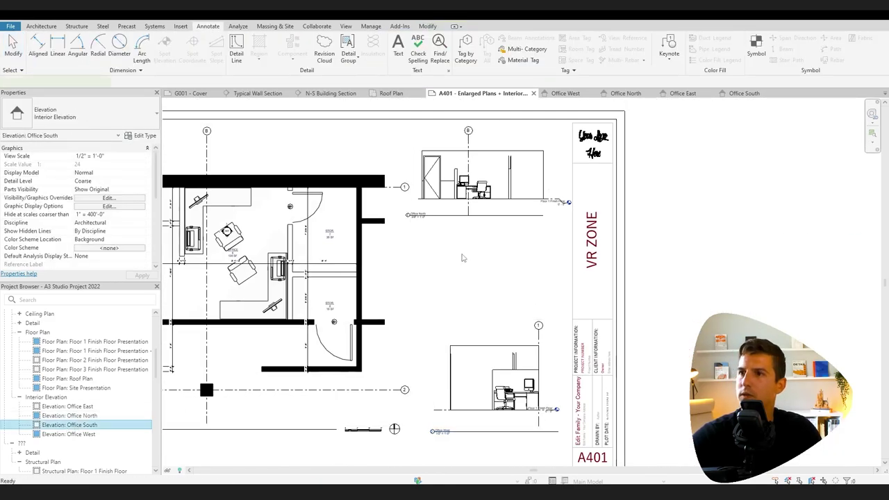
pyautogui.click(503, 265)
pyautogui.press('Escape')
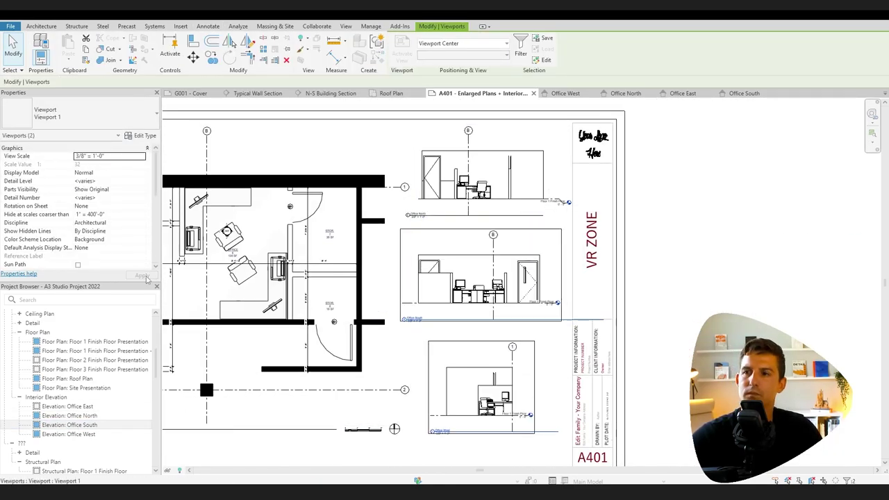
pyautogui.press('Delete')
# Place Office South on the sheet again, directly beneath the Office North elevation.
pyautogui.moveTo(69, 424); pyautogui.dragTo(485, 260)
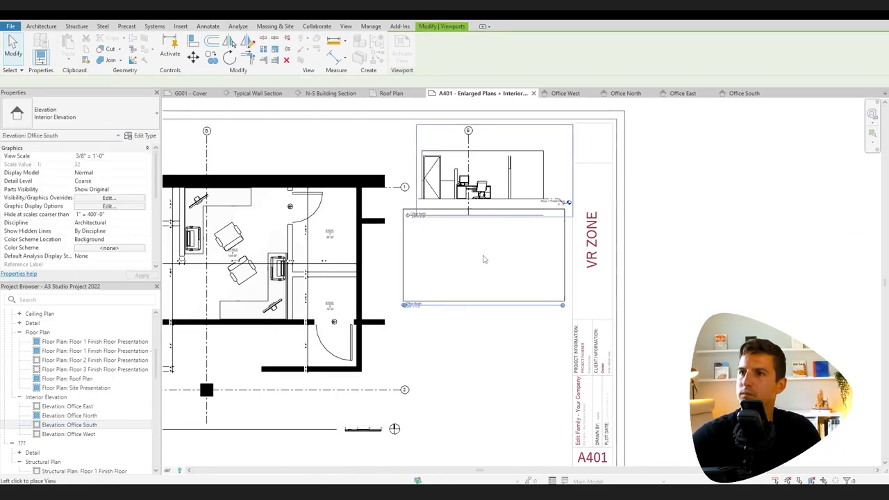
pyautogui.click(488, 264)
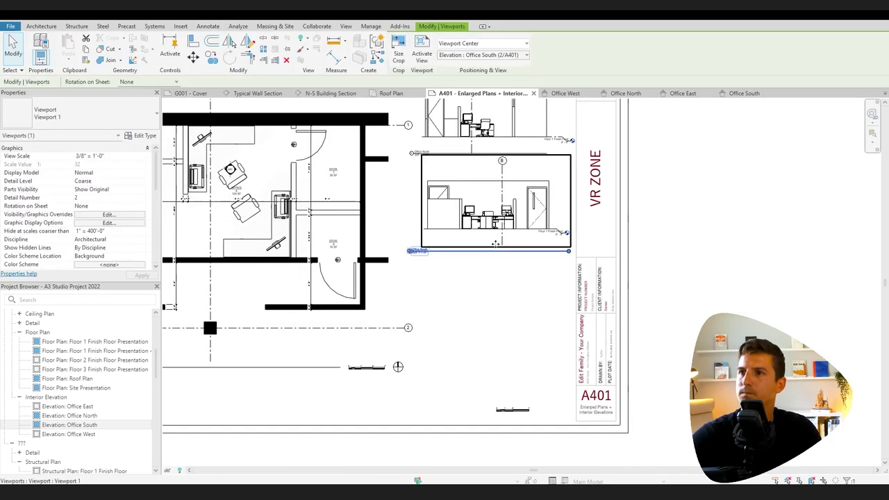
pyautogui.click(497, 306)
# Place Office East beneath Office South and set its view scale to 3/8" = 1'-0".
pyautogui.scroll(-2, 497, 306)
pyautogui.moveTo(68, 407); pyautogui.dragTo(489, 310)
pyautogui.click(490, 310)
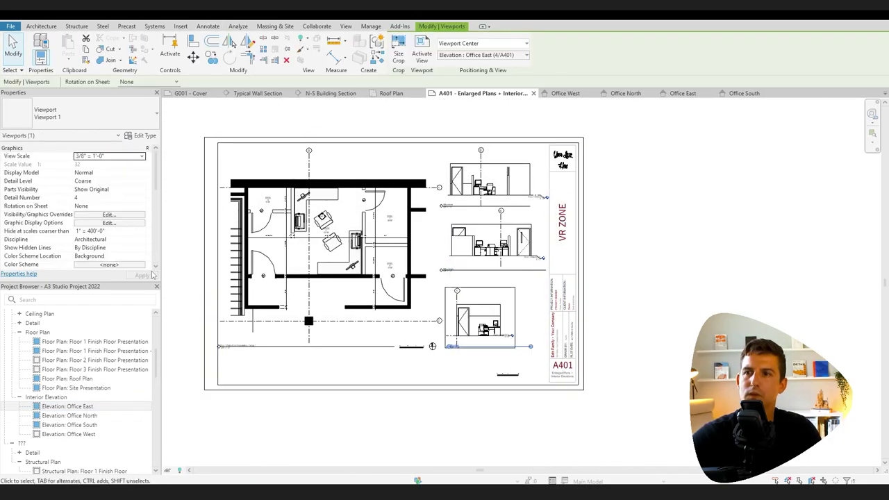
# Delete the Office East viewport and place the rescaled view again beneath Office South.
pyautogui.scroll(2, 480, 326)
pyautogui.doubleClick(479, 319)
pyautogui.click(496, 341)
pyautogui.press('Delete')
pyautogui.moveTo(68, 406); pyautogui.dragTo(426, 270)
# In the enlarged plan viewport, pull the grid 2 bubble in toward the plan and toggle the crop region's visibility.
pyautogui.doubleClick(389, 298)
pyautogui.click(431, 362)
pyautogui.moveTo(465, 362); pyautogui.dragTo(442, 361)
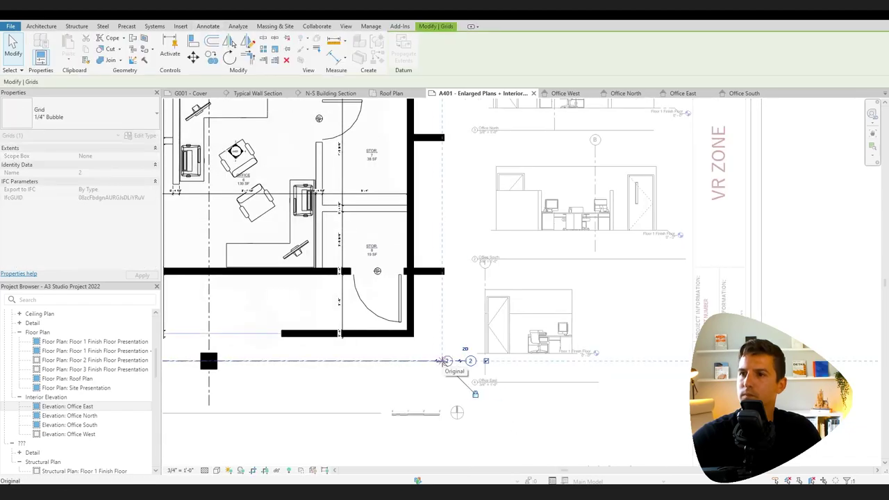
pyautogui.scroll(-4, 442, 361)
pyautogui.press('Escape')
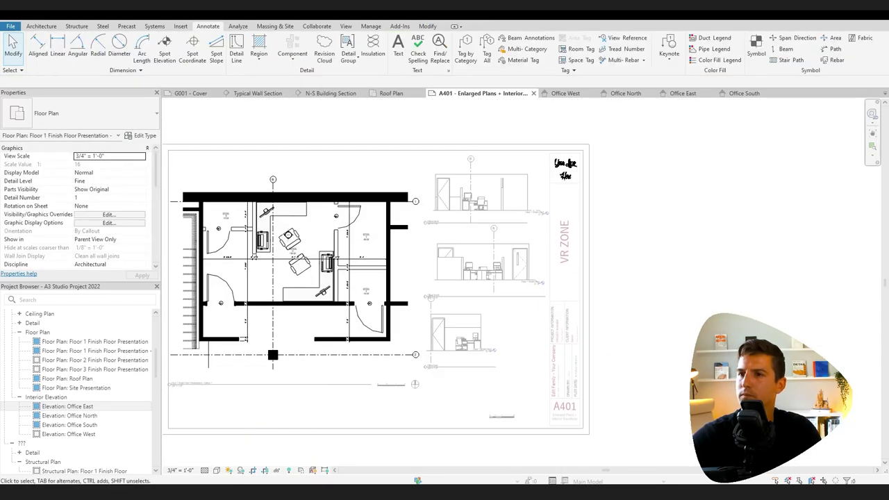
pyautogui.moveTo(442, 361); pyautogui.dragTo(488, 364, button='middle')
pyautogui.click(266, 470)
pyautogui.click(459, 205)
pyautogui.doubleClick(492, 239)
pyautogui.scroll(-1, 420, 379)
pyautogui.scroll(3, 467, 372)
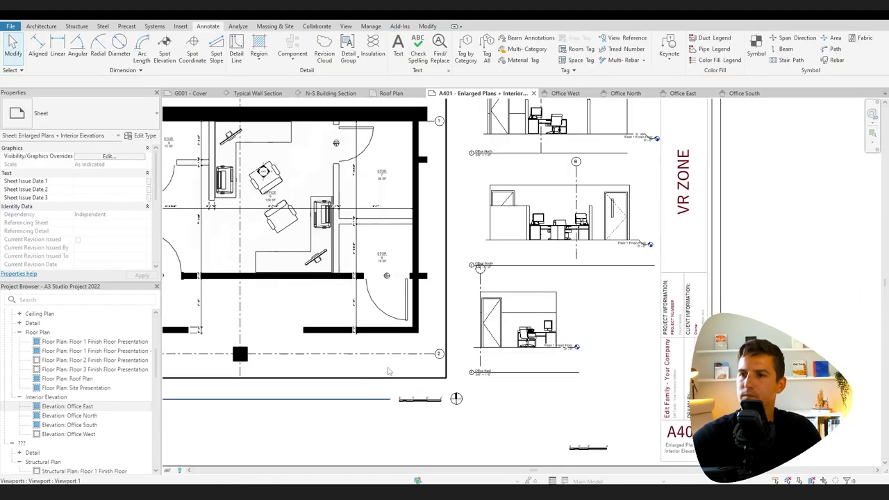
# Shift the enlarged plan's scale bar and north arrow left under the plan and shorten its title line to match.
pyautogui.click(420, 400)
pyautogui.keyDown('ctrl'); pyautogui.click(457, 399); pyautogui.keyUp('ctrl')
pyautogui.click(437, 432)
pyautogui.moveTo(457, 399)
pyautogui.mouseDown()
pyautogui.moveTo(422, 398)
pyautogui.moveTo(452, 424)
pyautogui.mouseUp()
pyautogui.scroll(-2, 437, 431)
pyautogui.scroll(3, 496, 398)
# Move the Office East viewport down and adjust its datums, extending the level head outward and bringing the grid 1 bubble closer to the crop.
pyautogui.click(478, 333)
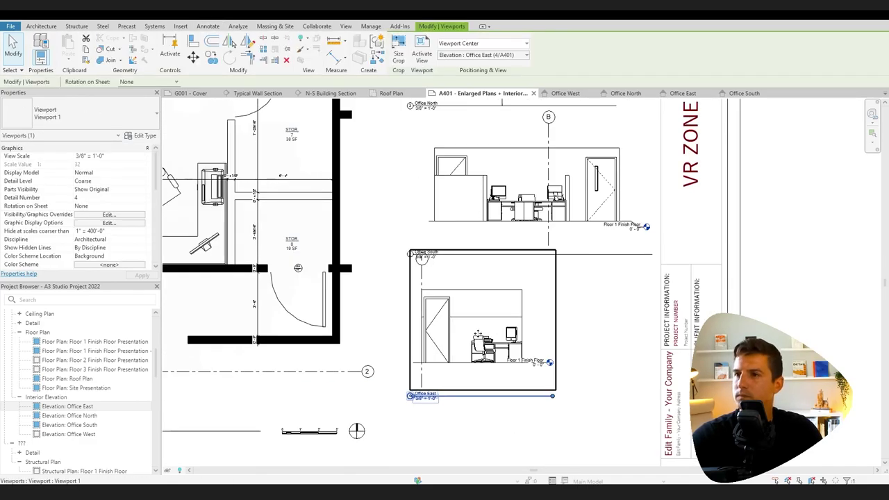
pyautogui.moveTo(478, 333); pyautogui.dragTo(463, 303, button='middle')
pyautogui.doubleClick(518, 308)
pyautogui.click(527, 334)
pyautogui.moveTo(566, 343); pyautogui.dragTo(592, 344)
pyautogui.click(460, 306)
pyautogui.moveTo(460, 297); pyautogui.dragTo(460, 315)
pyautogui.doubleClick(687, 364)
pyautogui.scroll(-4, 687, 364)
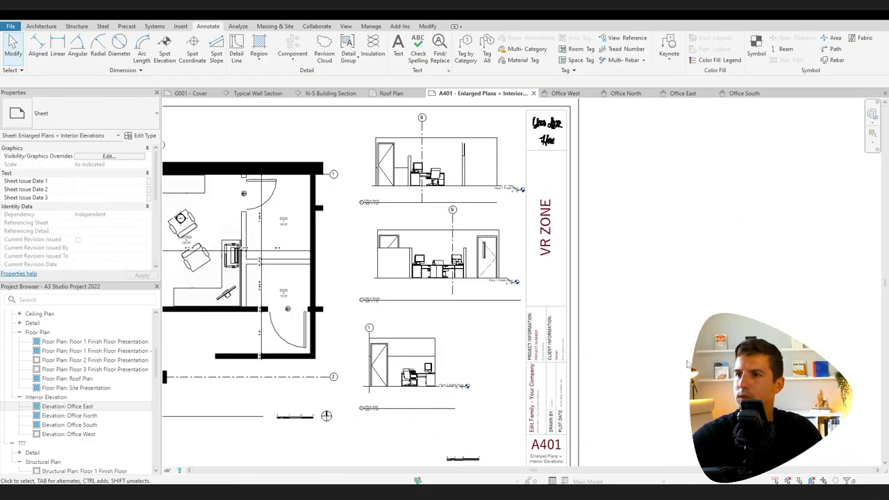
# Hide the Floor 1 Finish Floor level in the Office North and Office South elevations.
pyautogui.scroll(-1, 681, 373)
pyautogui.scroll(4, 524, 209)
pyautogui.scroll(-3, 558, 196)
pyautogui.scroll(1, 518, 421)
pyautogui.moveTo(518, 421); pyautogui.dragTo(524, 374, button='middle')
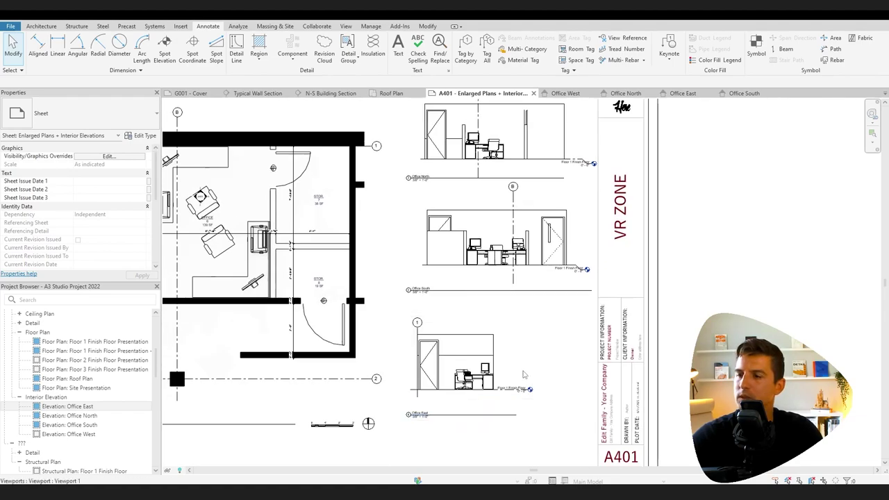
pyautogui.doubleClick(555, 155)
pyautogui.rightClick(583, 162)
pyautogui.click(699, 275)
pyautogui.doubleClick(552, 253)
pyautogui.rightClick(582, 268)
pyautogui.click(698, 276)
# Hide the Floor 1 Finish Floor level in the Office East elevation and deactivate the view.
pyautogui.doubleClick(486, 376)
pyautogui.rightClick(503, 391)
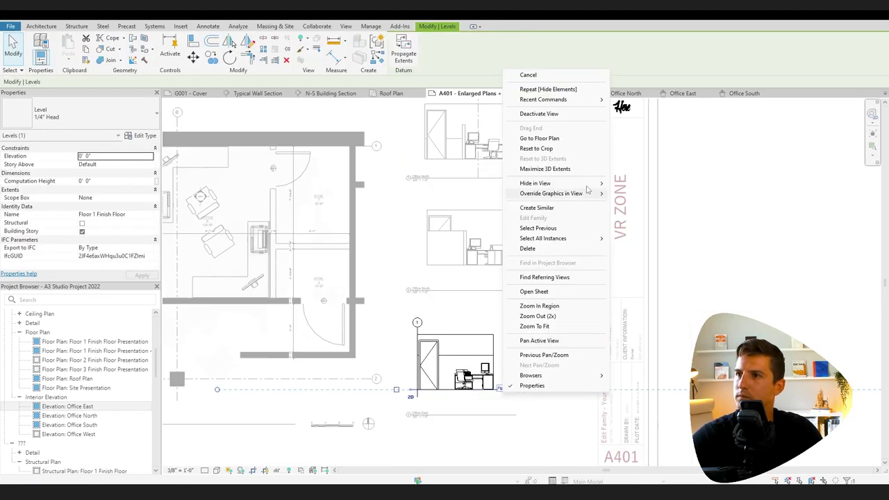
pyautogui.click(618, 182)
pyautogui.doubleClick(667, 264)
# Place Office West on the sheet beside Office East and hide its Floor 1 Finish Floor level.
pyautogui.moveTo(667, 264); pyautogui.dragTo(629, 224, button='middle')
pyautogui.click(523, 322)
pyautogui.moveTo(69, 434); pyautogui.dragTo(482, 341)
pyautogui.doubleClick(504, 335)
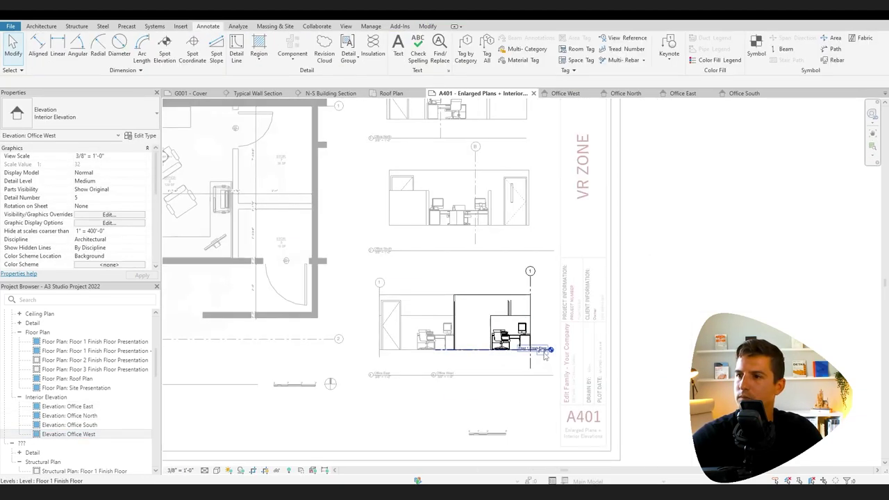
pyautogui.click(545, 351)
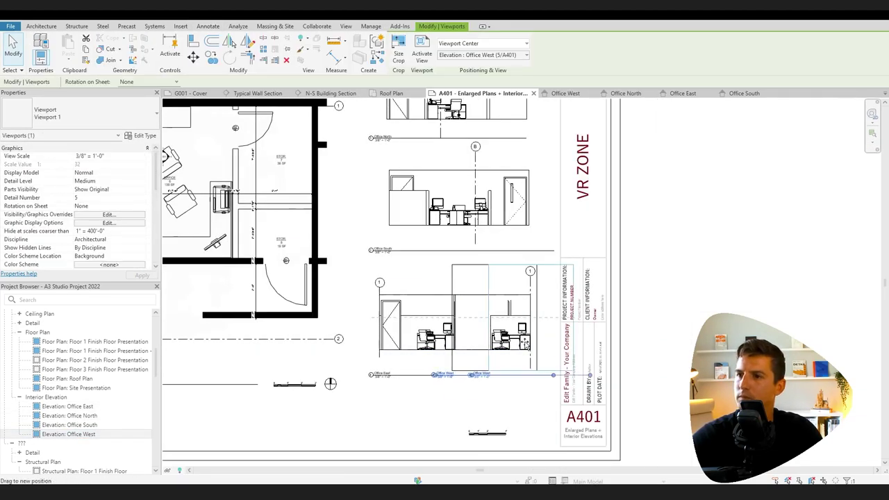
# Shorten the Office West title line and position its viewport clear of Office East and the title block.
pyautogui.moveTo(578, 376); pyautogui.dragTo(555, 376)
pyautogui.moveTo(460, 376); pyautogui.dragTo(478, 376)
pyautogui.moveTo(530, 333); pyautogui.dragTo(521, 333)
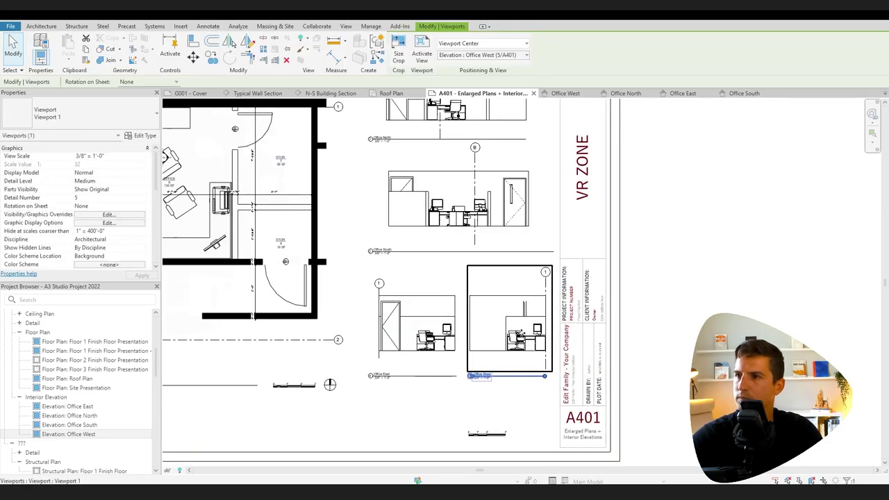
# Activate the Office South elevation within sheet A401 and select its grid line B.
pyautogui.click(487, 211)
pyautogui.moveTo(487, 212); pyautogui.dragTo(483, 265, button='middle')
pyautogui.scroll(-1, 602, 456)
pyautogui.doubleClick(507, 222)
pyautogui.click(480, 254)
pyautogui.moveTo(564, 337); pyautogui.dragTo(538, 298, button='middle')
pyautogui.doubleClick(500, 267)
pyautogui.click(480, 253)
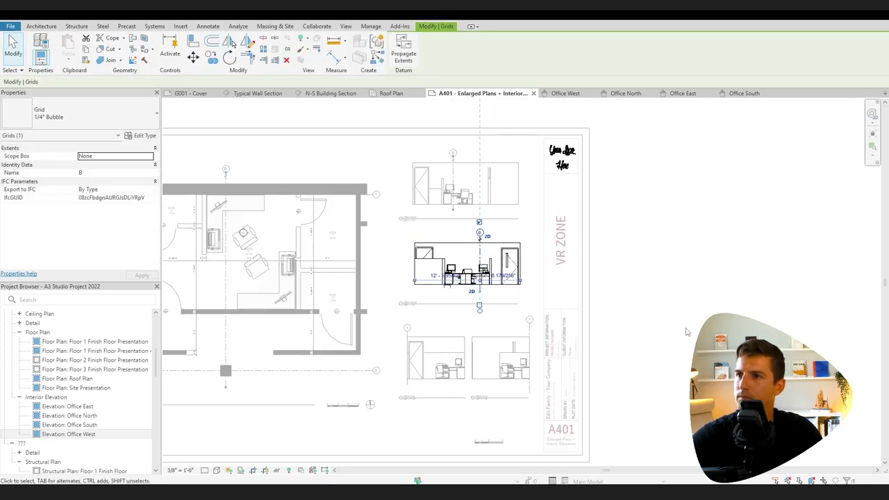
# Deactivate the Office South view and shift the lower interior elevation viewports up on sheet A401 to tighten their spacing.
pyautogui.doubleClick(686, 332)
pyautogui.click(443, 218)
pyautogui.moveTo(468, 266); pyautogui.dragTo(469, 258)
pyautogui.moveTo(445, 364); pyautogui.dragTo(445, 351)
pyautogui.moveTo(494, 365); pyautogui.dragTo(494, 351)
pyautogui.scroll(2, 367, 447)
# Delete the detail line at the elevations' graphic scale and place the scale bar below Office West as type 3-8.
pyautogui.click(561, 438)
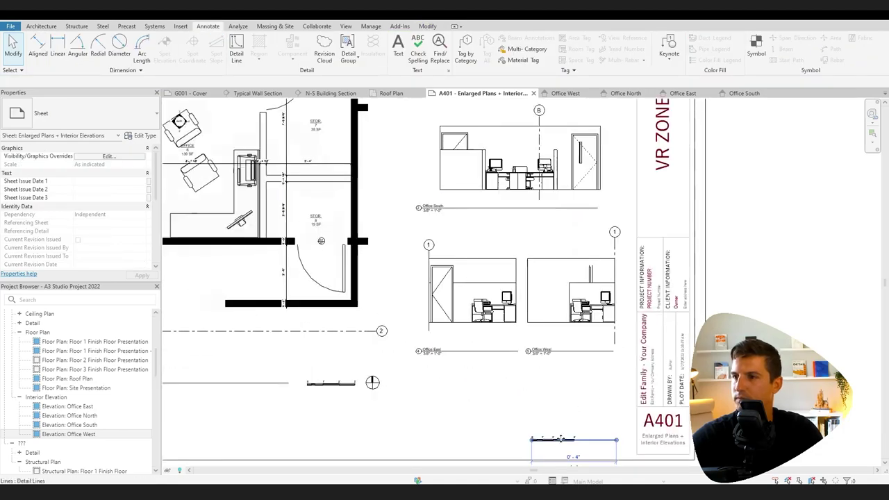
pyautogui.press('Delete')
pyautogui.moveTo(561, 440); pyautogui.dragTo(600, 376)
pyautogui.scroll(2, 594, 374)
pyautogui.click(77, 114)
pyautogui.click(59, 281)
pyautogui.scroll(-3, 546, 296)
pyautogui.moveTo(568, 332); pyautogui.dragTo(569, 340)
pyautogui.scroll(3, 484, 267)
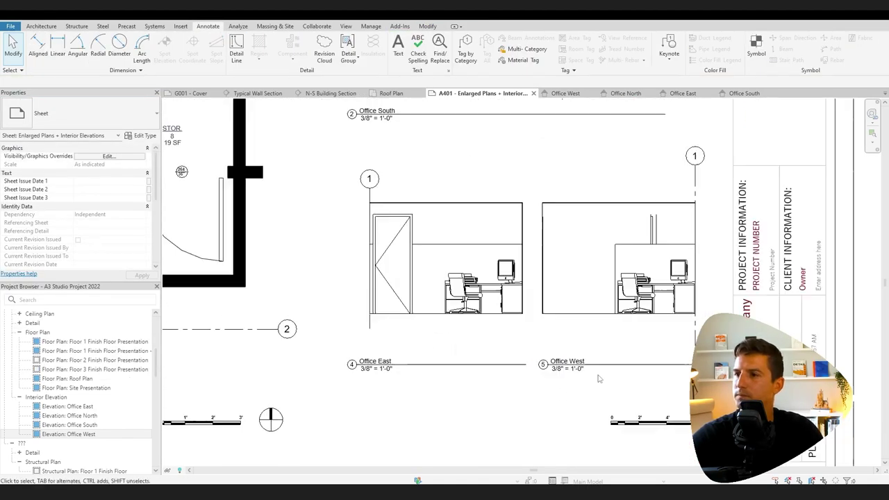
pyautogui.scroll(-2, 598, 379)
pyautogui.moveTo(540, 208); pyautogui.dragTo(595, 326, button='middle')
pyautogui.scroll(-2, 532, 293)
pyautogui.click(459, 334)
pyautogui.moveTo(484, 401); pyautogui.dragTo(520, 389, button='middle')
pyautogui.click(546, 381)
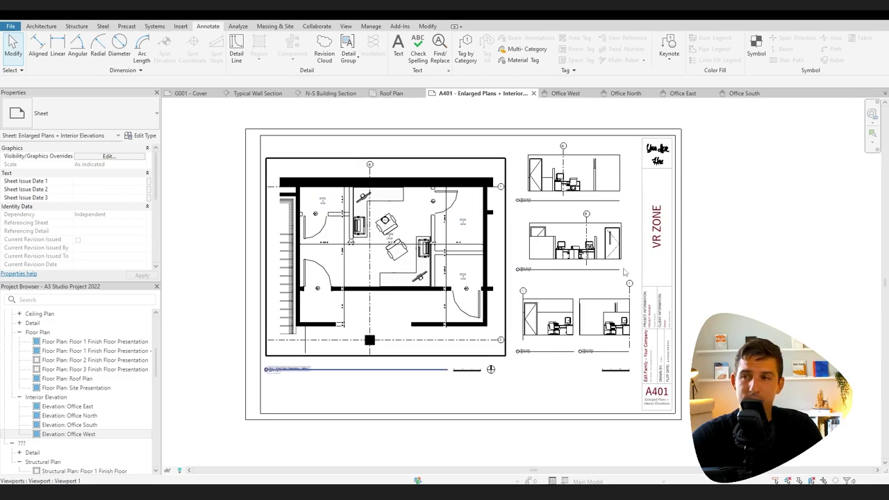
# Place a two-line text note reading "Paint Finish" and "SW - Glacier White" on the wall above the desk in the Office North elevation.
pyautogui.scroll(5, 486, 259)
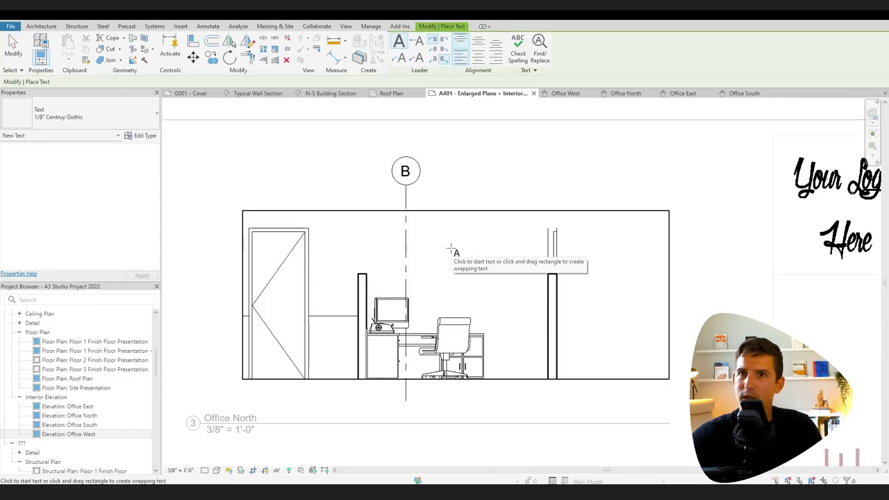
pyautogui.click(447, 243)
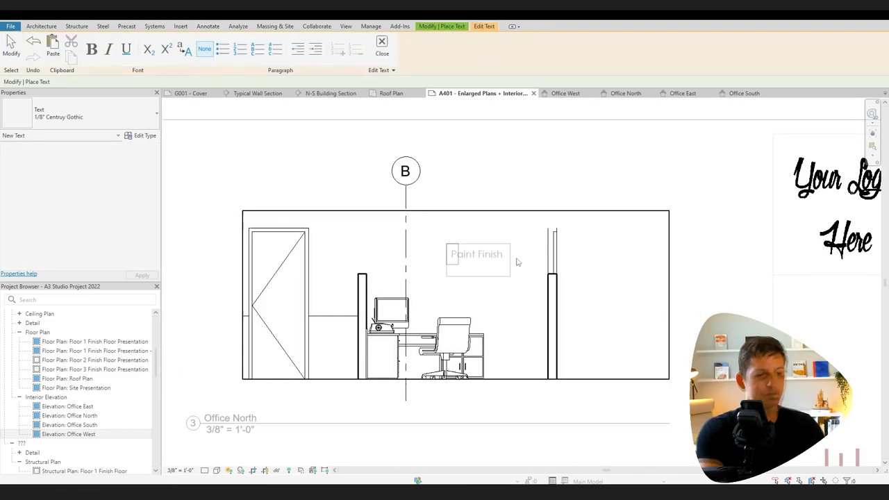
pyautogui.press('Return')
pyautogui.write('SW')
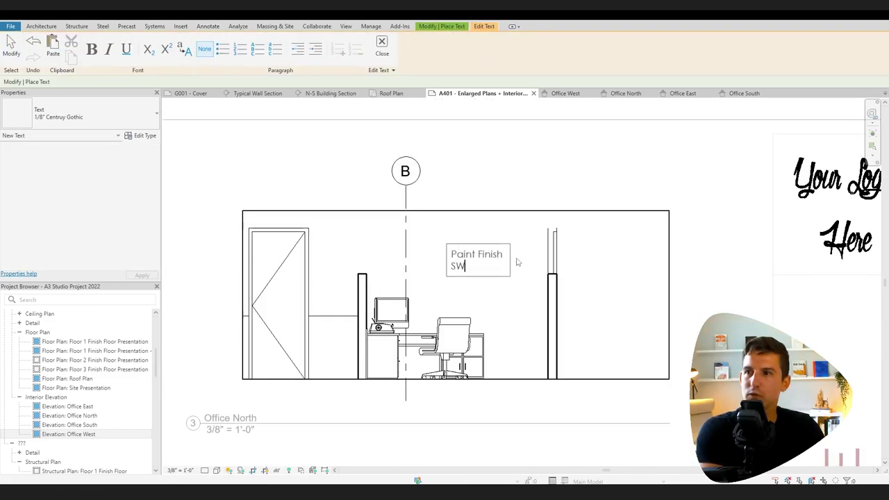
pyautogui.write(' - Glacier White')
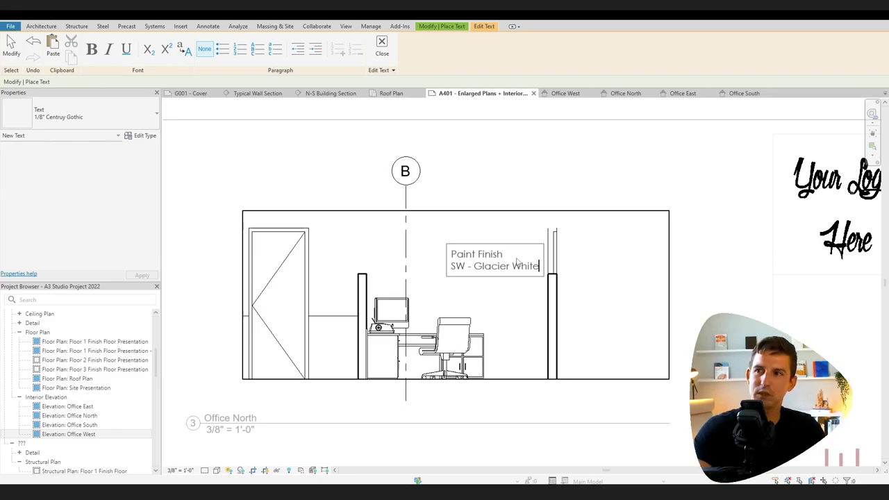
pyautogui.click(501, 294)
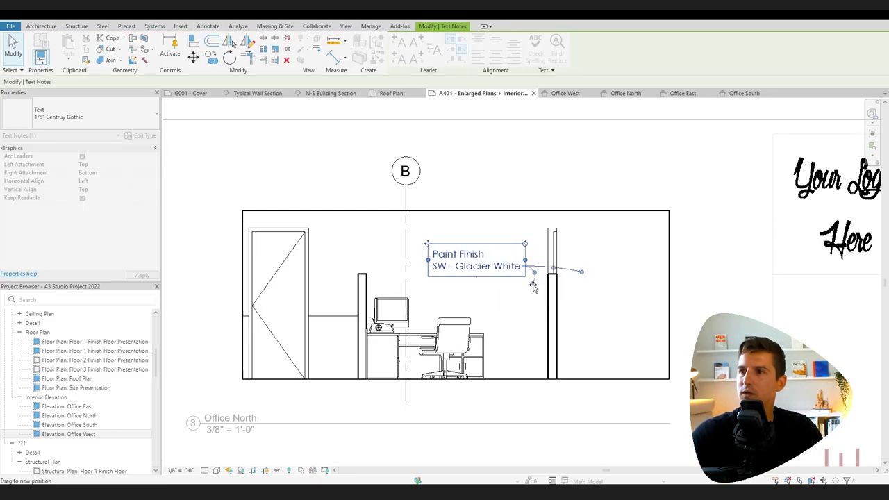
# Add arc leaders to both sides of the Glacier White paint note and position their ends on the wall.
pyautogui.moveTo(533, 286); pyautogui.dragTo(533, 282)
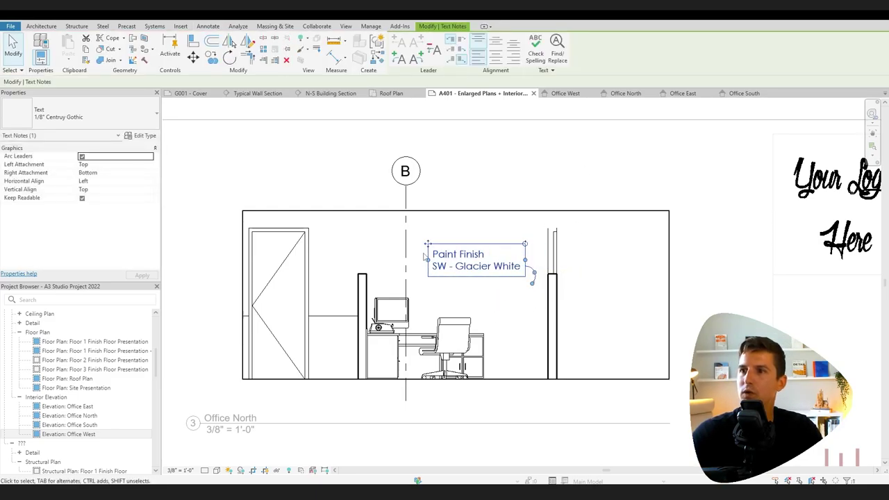
pyautogui.click(400, 60)
pyautogui.moveTo(372, 260); pyautogui.dragTo(420, 236)
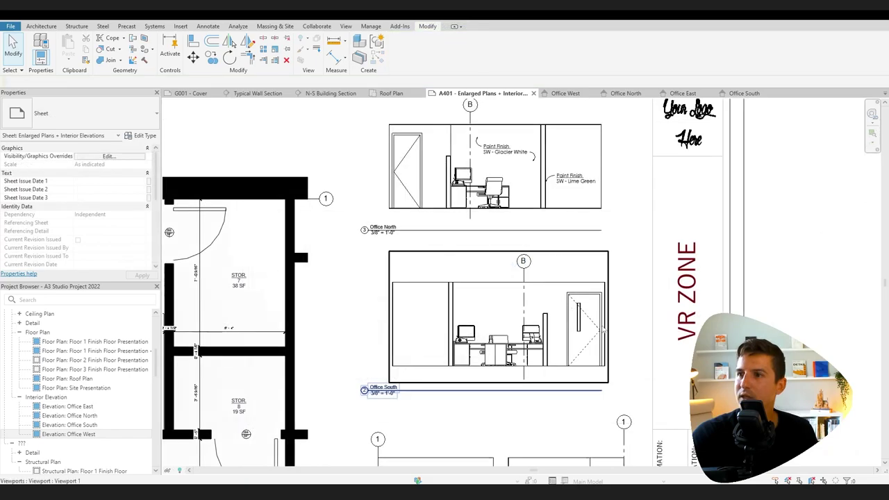
# Activate the Office North elevation and override the cut pattern foreground of all its model categories with solid fill.
pyautogui.moveTo(601, 327); pyautogui.dragTo(564, 214, button='middle')
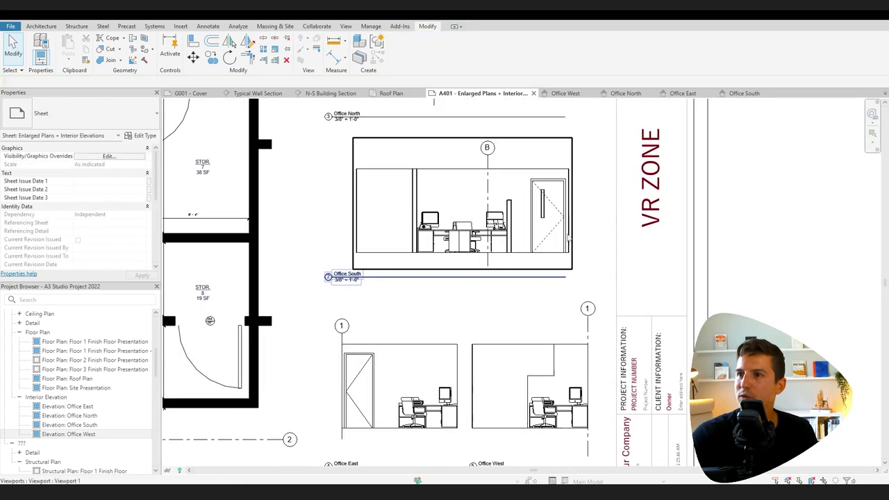
pyautogui.moveTo(509, 325); pyautogui.dragTo(508, 238, button='middle')
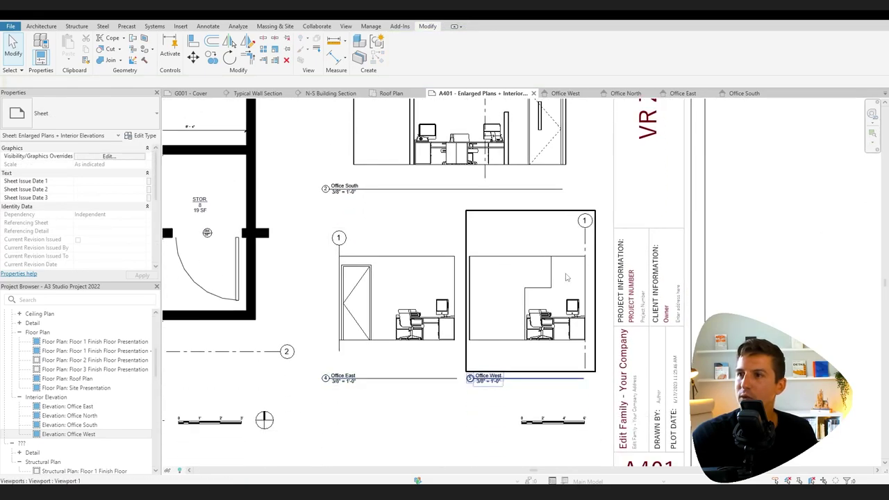
pyautogui.moveTo(569, 350); pyautogui.dragTo(570, 394, button='middle')
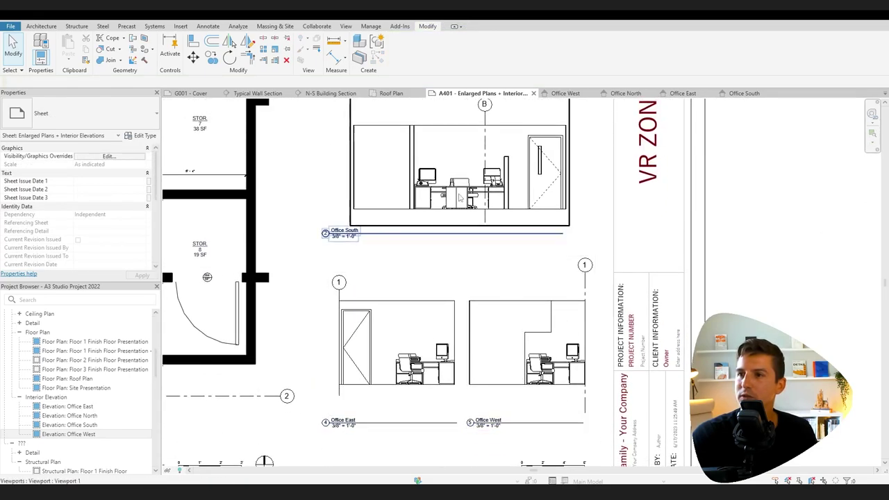
pyautogui.moveTo(457, 101); pyautogui.dragTo(458, 250, button='middle')
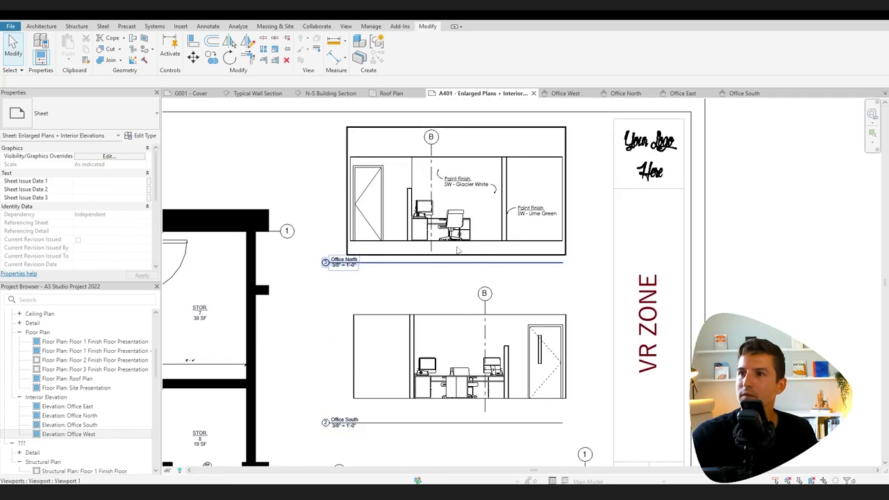
pyautogui.doubleClick(476, 192)
pyautogui.scroll(4, 479, 191)
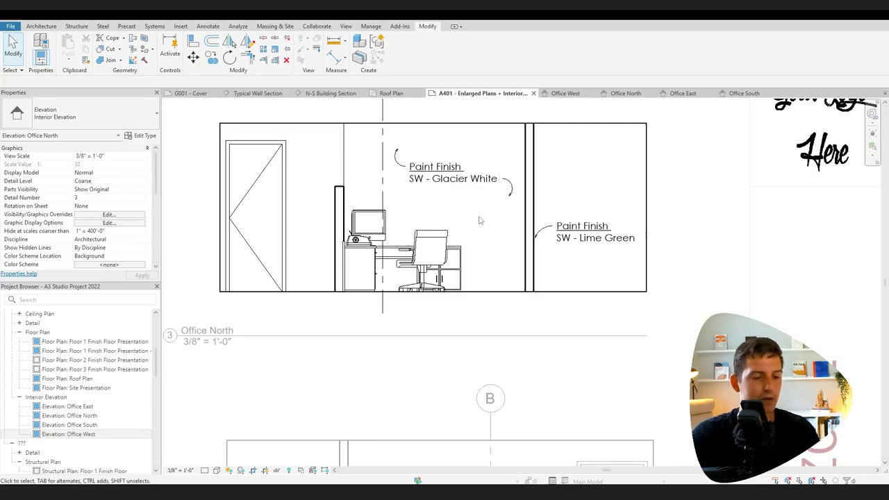
pyautogui.press('v')
pyautogui.press('v')
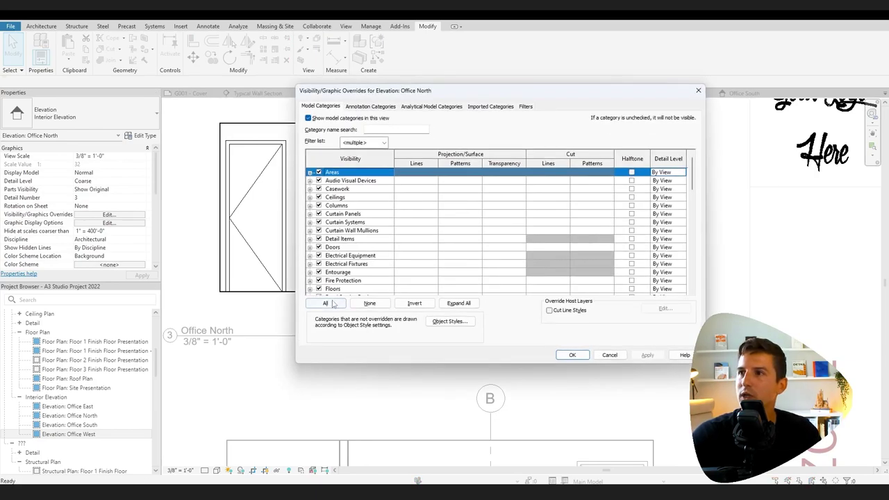
pyautogui.click(326, 303)
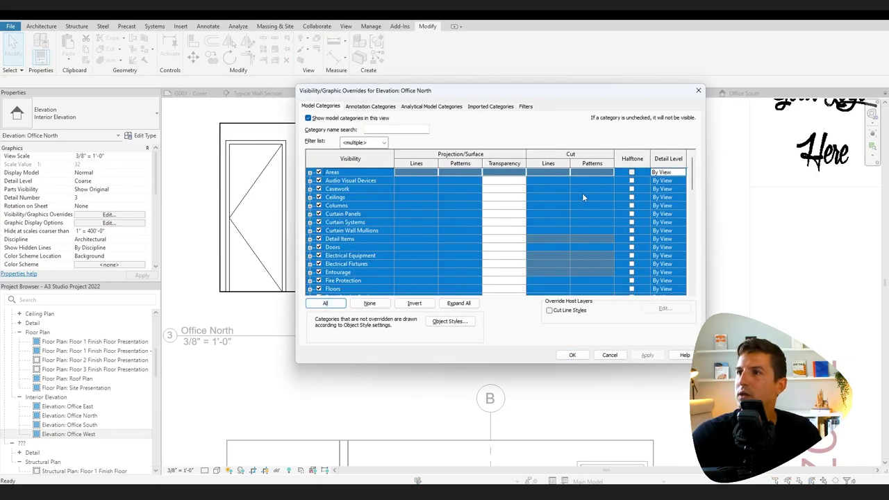
pyautogui.click(582, 197)
pyautogui.click(582, 197)
pyautogui.click(514, 198)
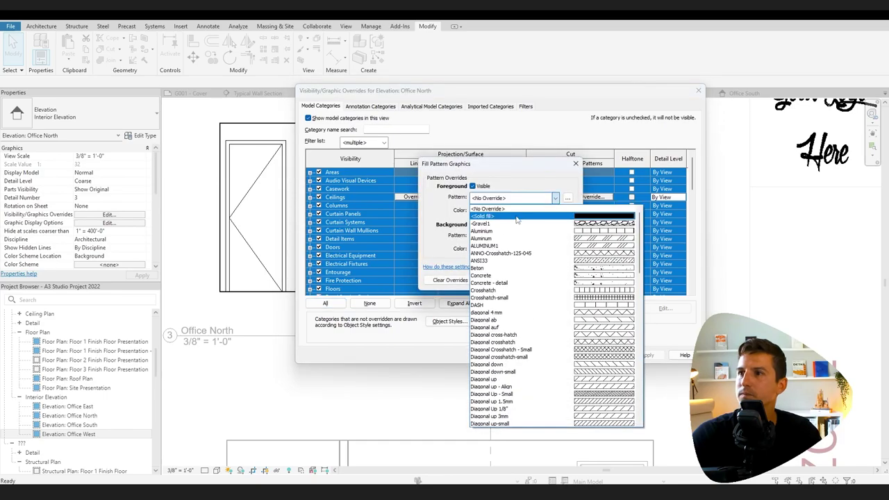
# Check the graphic scale types below the interior elevations and the enlarged floor plan against their view scales.
pyautogui.scroll(2, 408, 380)
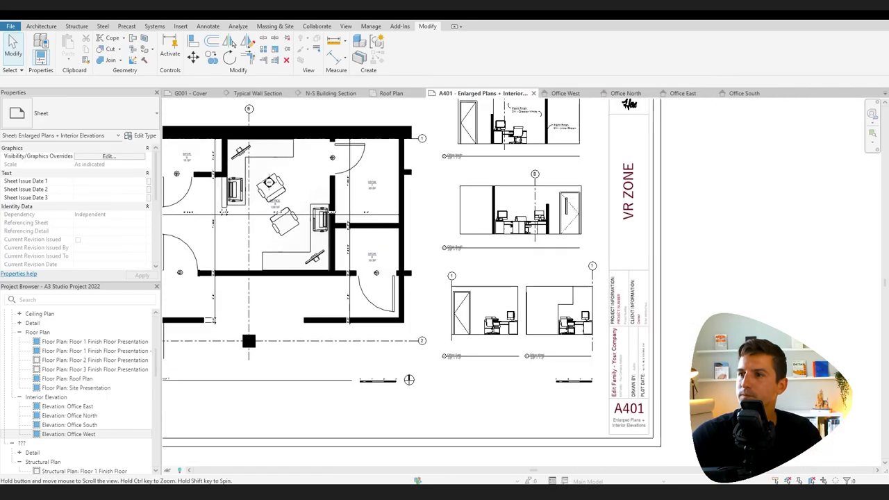
pyautogui.scroll(5, 408, 379)
pyautogui.click(577, 420)
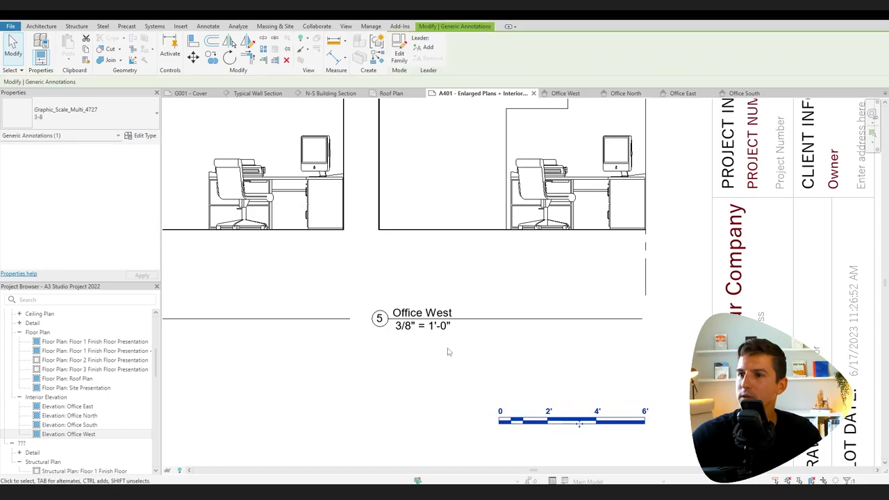
pyautogui.scroll(-3, 534, 406)
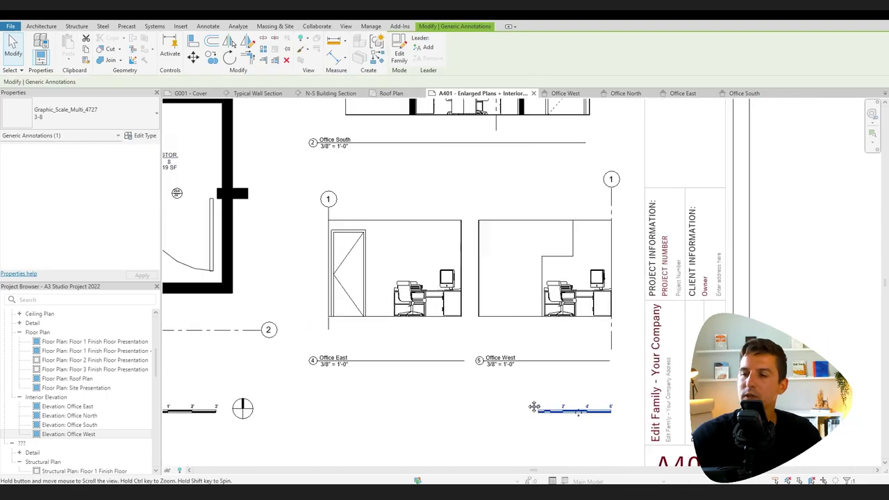
pyautogui.moveTo(533, 406); pyautogui.dragTo(682, 384, button='middle')
pyautogui.click(363, 389)
pyautogui.moveTo(284, 349); pyautogui.dragTo(519, 435, button='middle')
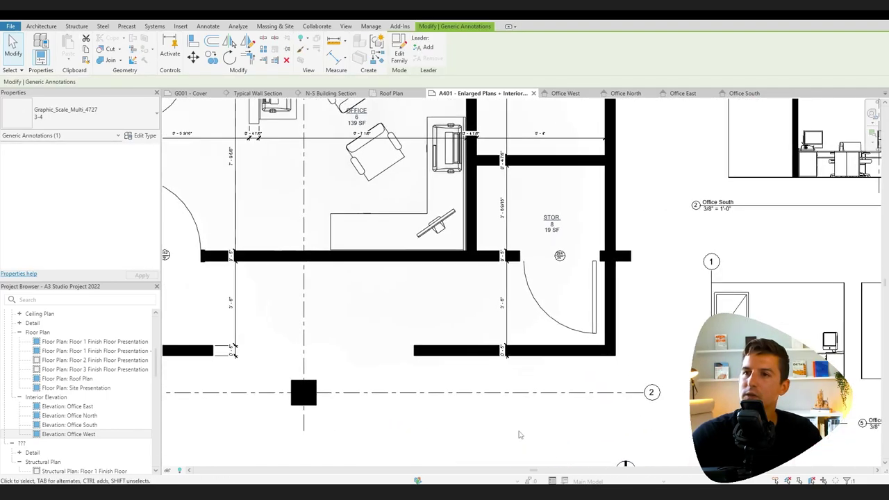
pyautogui.scroll(-4, 350, 326)
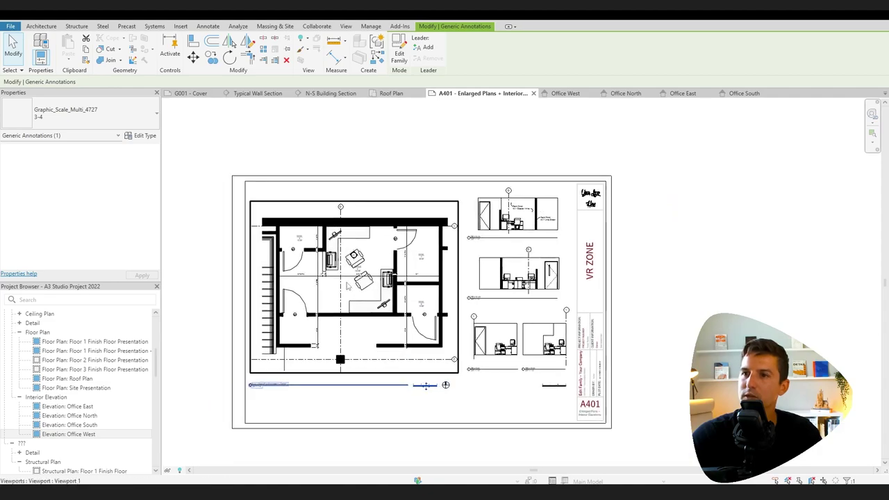
# Compare the detail numbers on the plan's interior elevation marker with the view titles of the office elevations.
pyautogui.scroll(5, 331, 254)
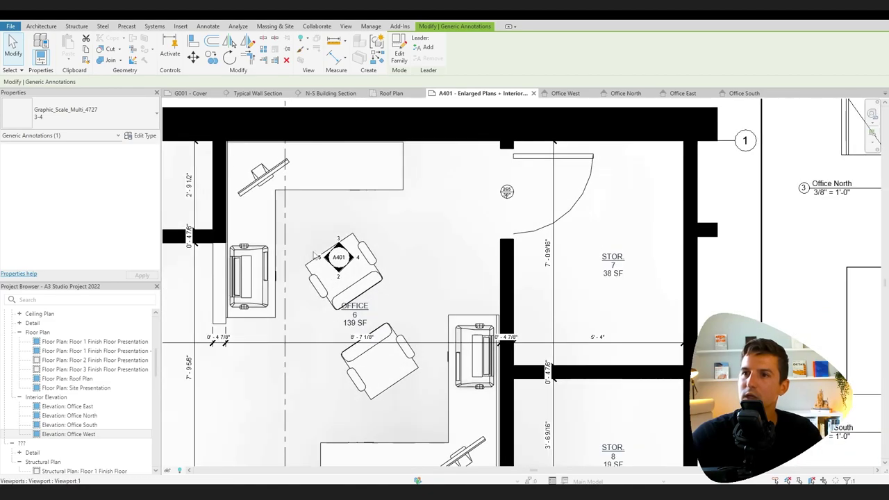
pyautogui.scroll(-4, 355, 264)
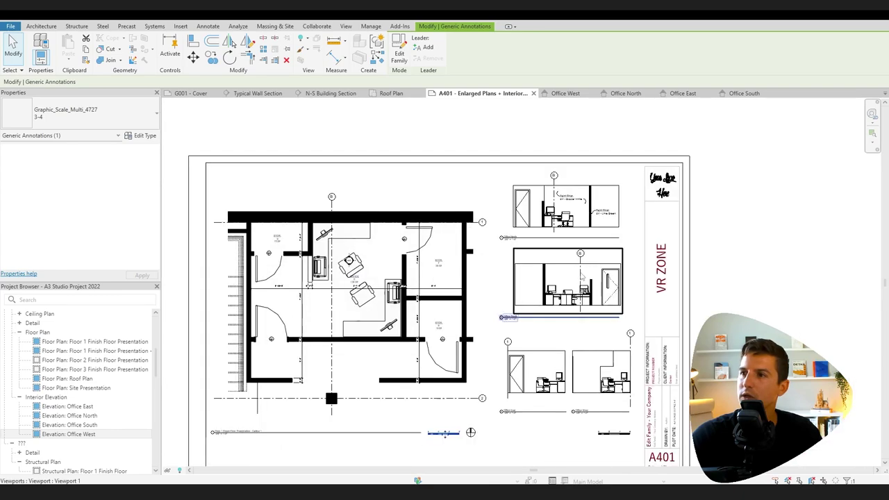
pyautogui.moveTo(539, 246); pyautogui.dragTo(454, 236, button='middle')
pyautogui.scroll(3, 437, 310)
pyautogui.scroll(-3, 395, 296)
pyautogui.scroll(5, 391, 199)
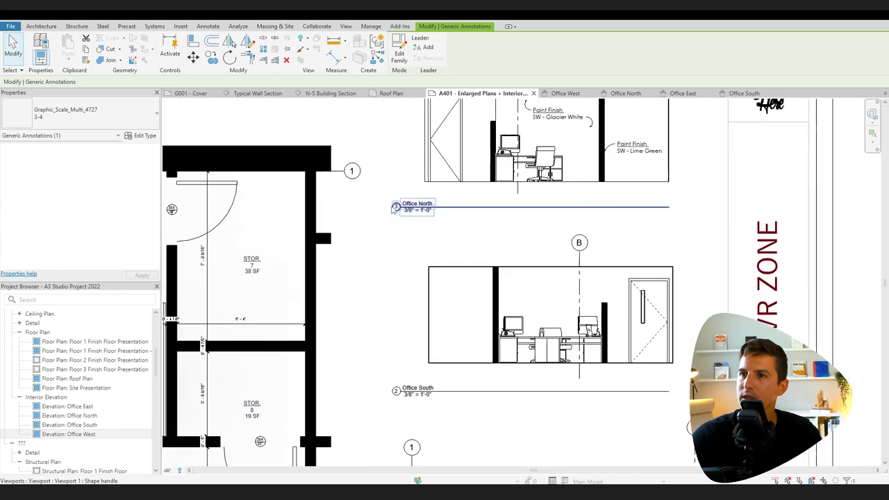
pyautogui.scroll(-5, 402, 227)
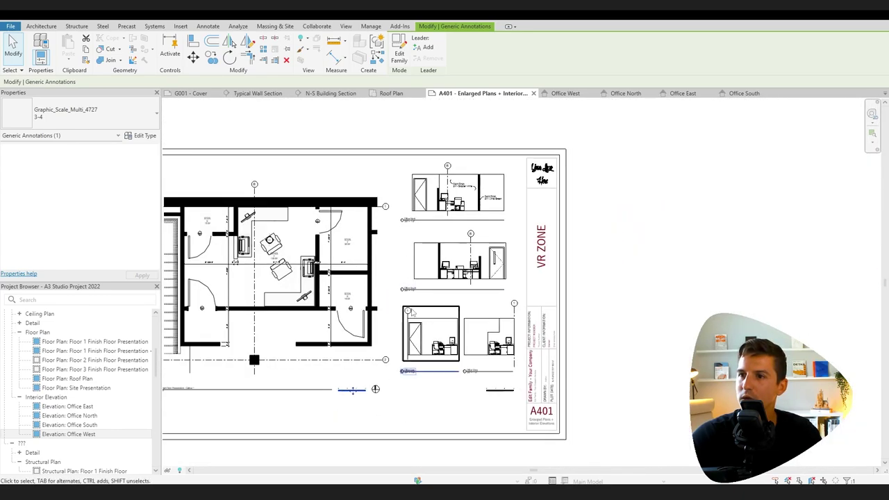
# Set the Office West viewport's detail number to D and check the interior elevation marker in the enlarged plan.
pyautogui.scroll(1, 405, 284)
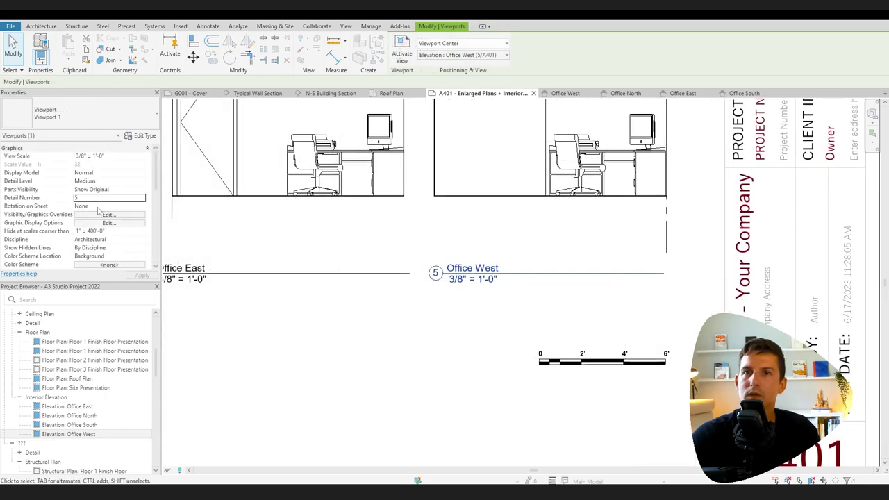
pyautogui.click(88, 198)
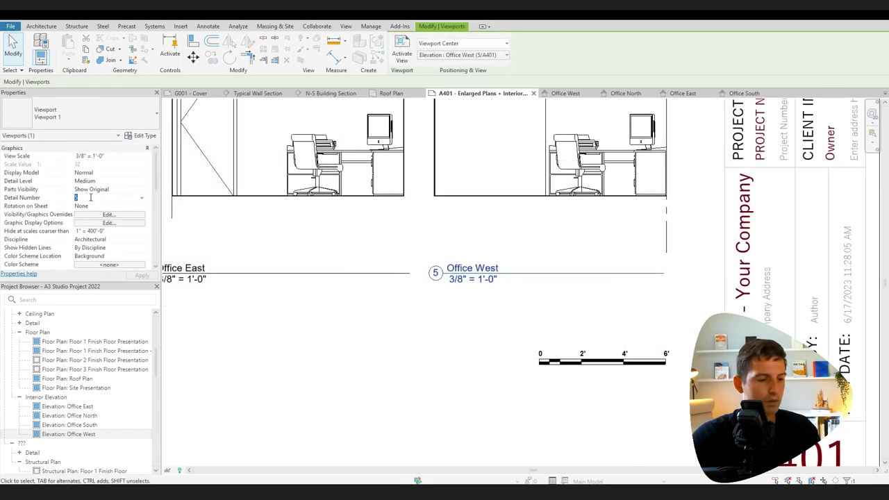
pyautogui.write('D')
pyautogui.click(373, 357)
pyautogui.scroll(-4, 370, 362)
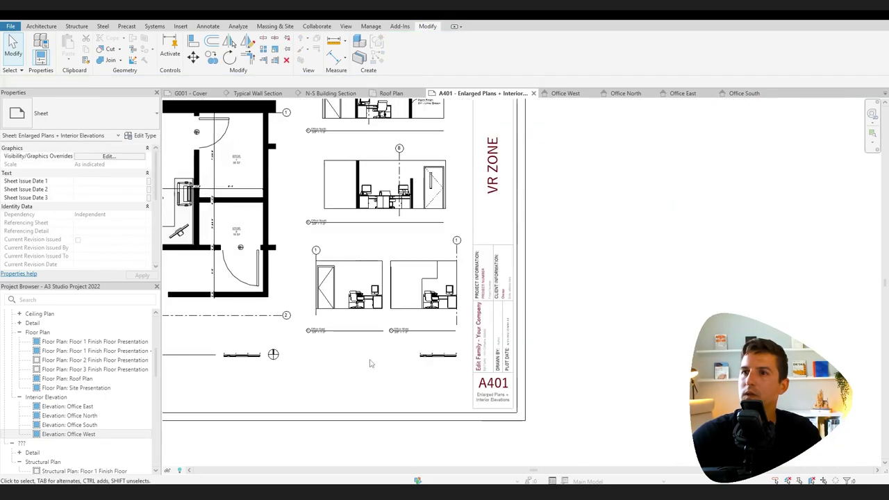
pyautogui.scroll(6, 371, 363)
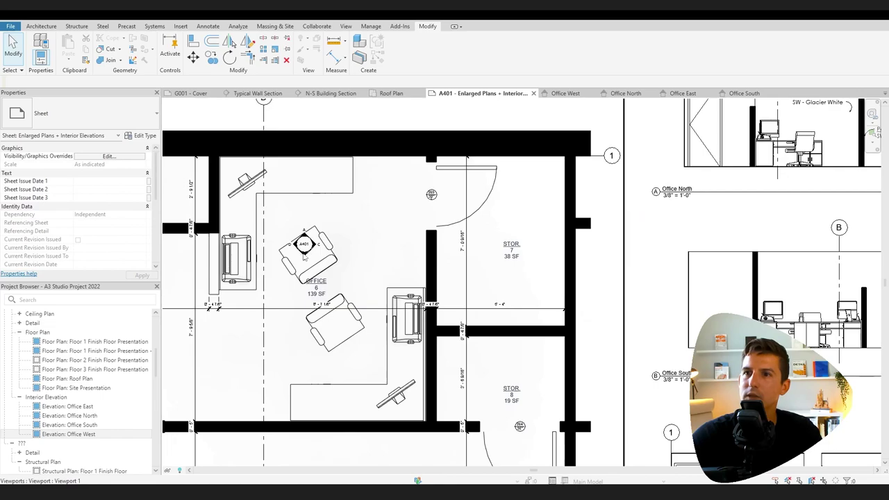
pyautogui.scroll(-1, 311, 255)
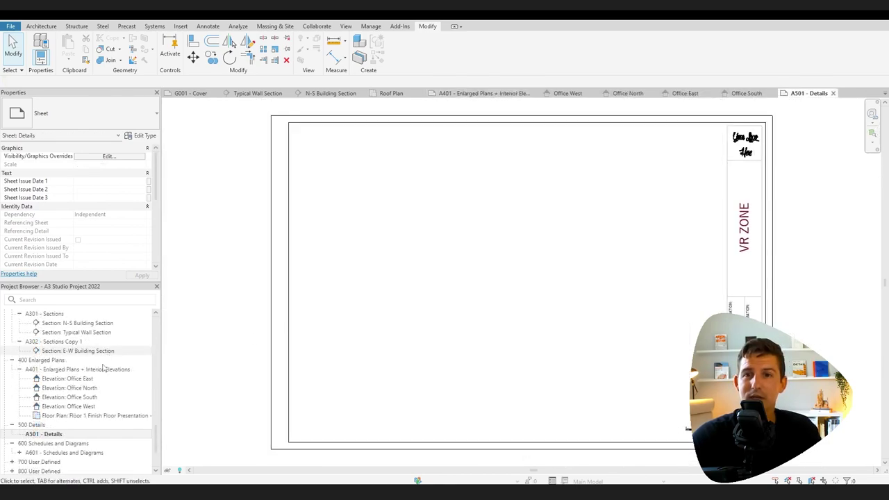
pyautogui.scroll(5, 95, 386)
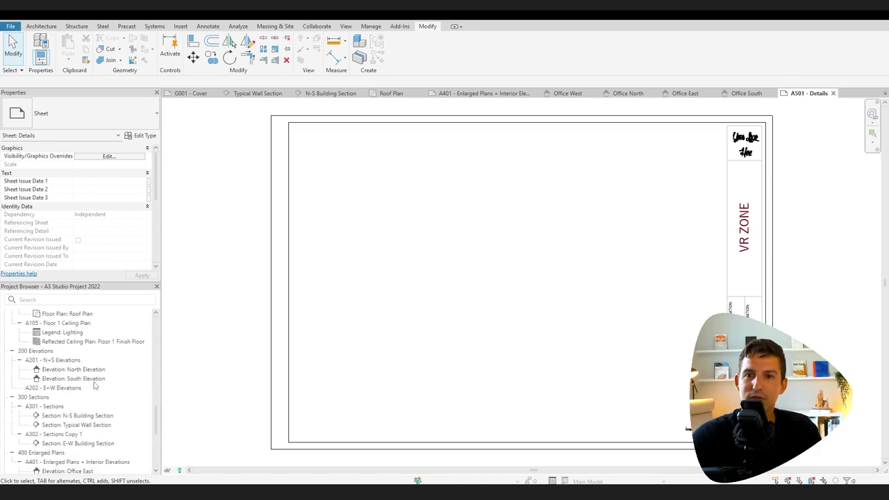
pyautogui.scroll(2, 95, 387)
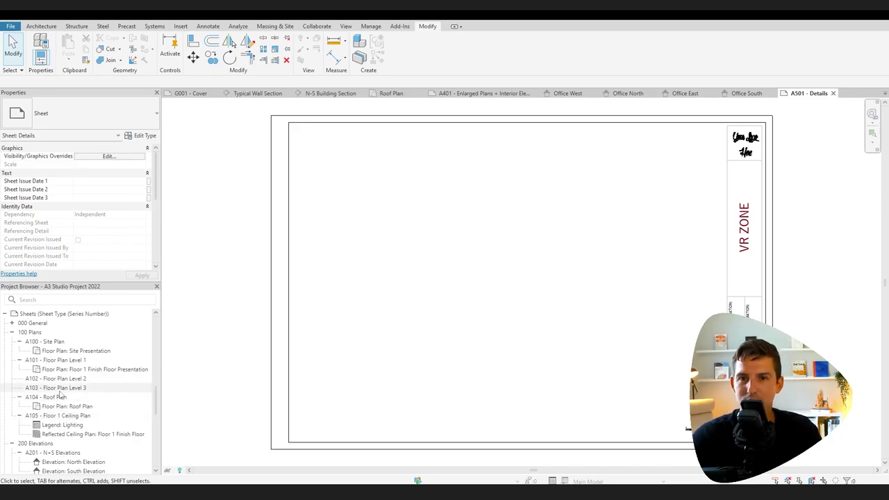
pyautogui.scroll(3, 65, 414)
pyautogui.scroll(-3, 65, 406)
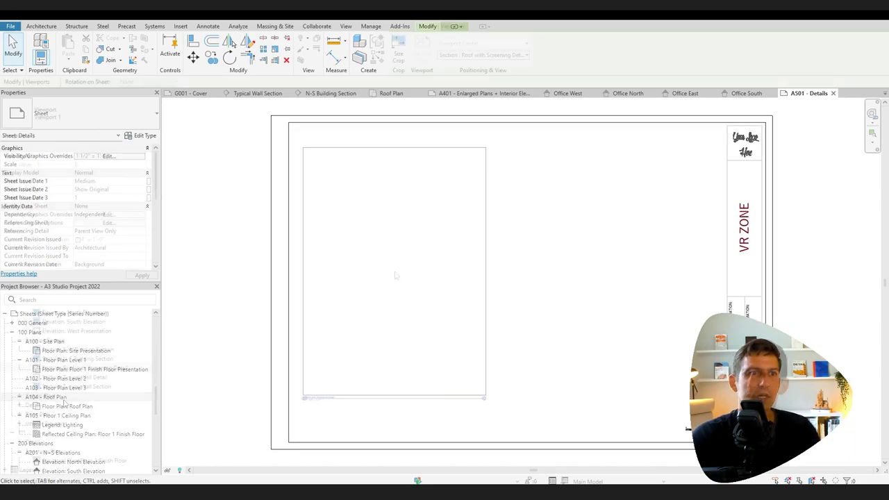
# Place the Roof with Screening Detail and Typical Wall Detail sections on sheet A501 and check their view title scales.
pyautogui.click(396, 276)
pyautogui.press('Escape')
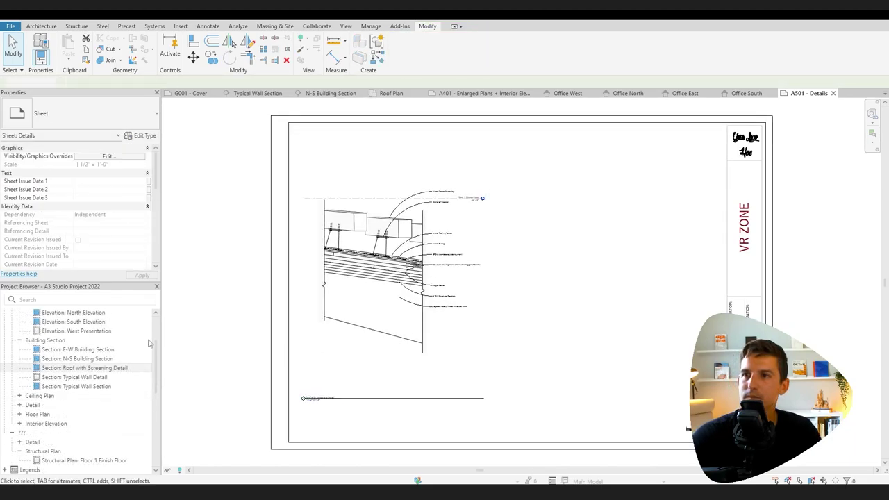
pyautogui.click(64, 377)
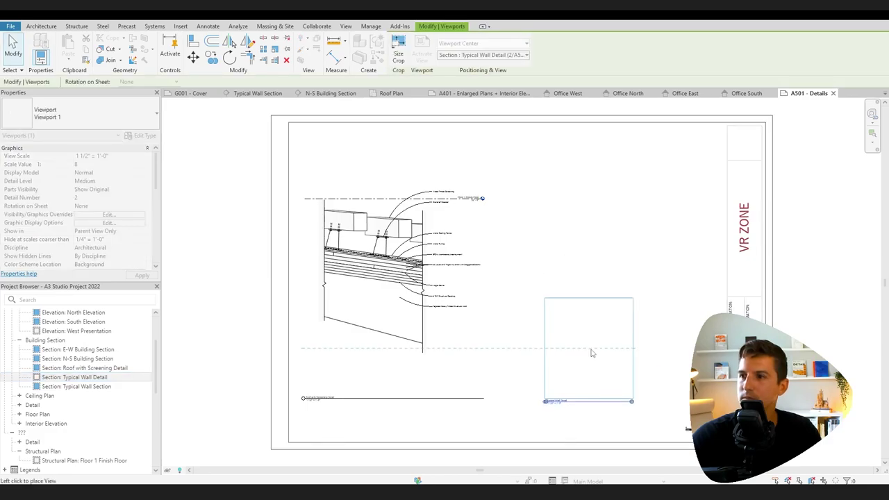
pyautogui.click(590, 353)
pyautogui.scroll(4, 589, 386)
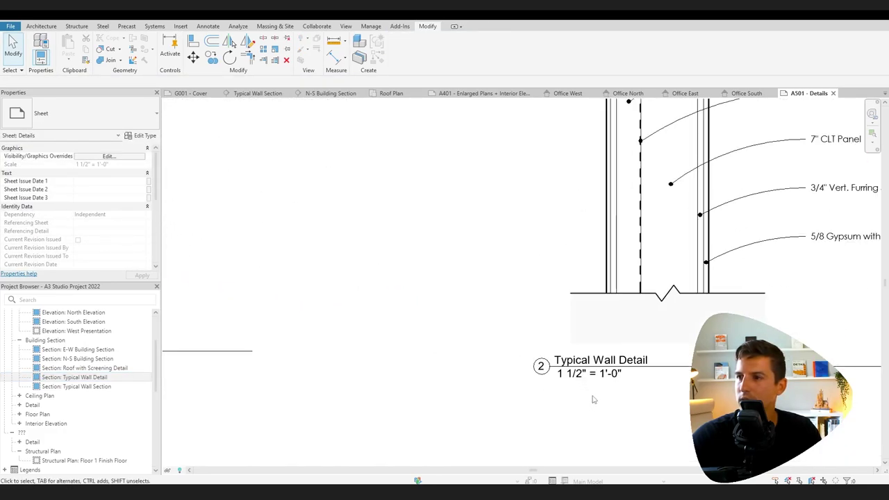
pyautogui.scroll(-4, 589, 386)
pyautogui.moveTo(500, 417); pyautogui.dragTo(536, 403, button='middle')
pyautogui.scroll(5, 431, 381)
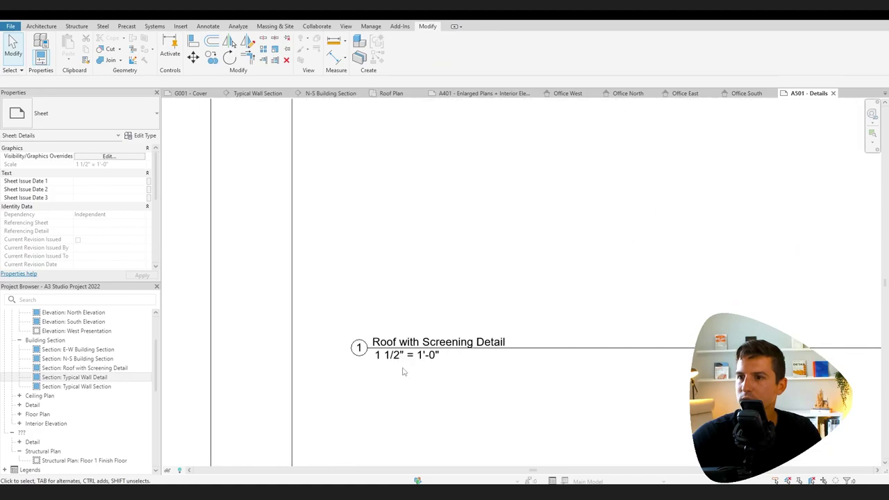
# Rearrange the sheet so the Roof with Screening Detail sits beside the title block and the Typical Wall Detail on the opposite side.
pyautogui.scroll(-7, 403, 365)
pyautogui.moveTo(597, 399); pyautogui.dragTo(460, 389, button='middle')
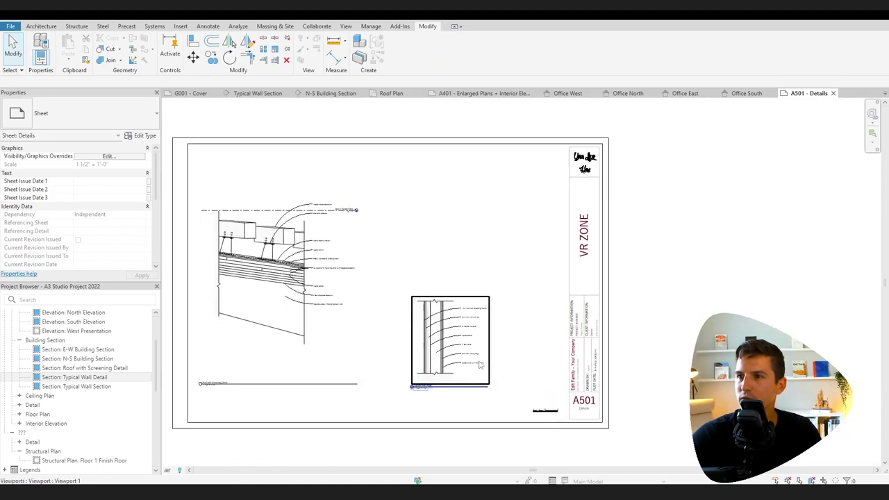
pyautogui.click(278, 295)
pyautogui.moveTo(469, 287); pyautogui.dragTo(480, 283)
pyautogui.click(448, 375)
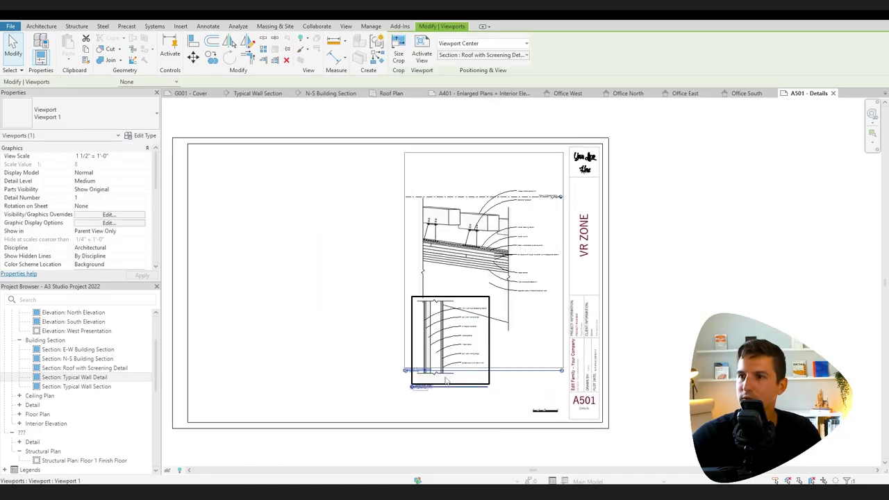
pyautogui.moveTo(448, 376); pyautogui.dragTo(255, 301)
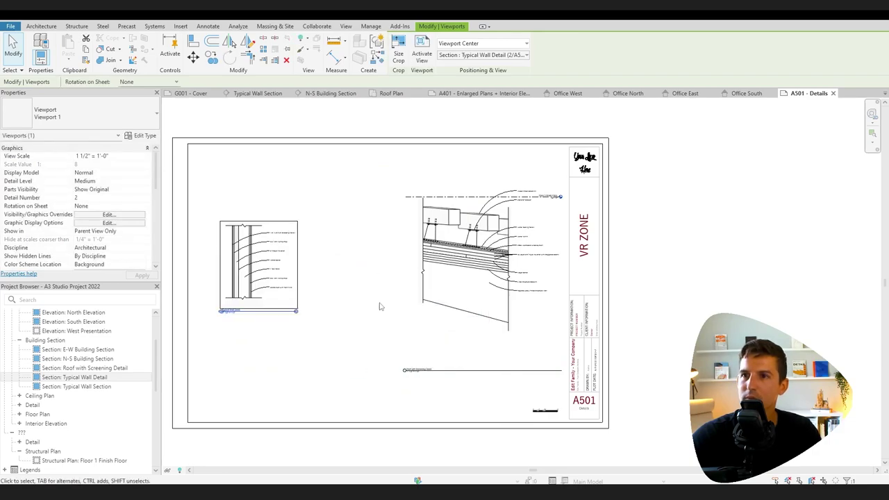
pyautogui.scroll(-2, 438, 445)
pyautogui.click(467, 293)
pyautogui.moveTo(467, 294); pyautogui.dragTo(424, 294)
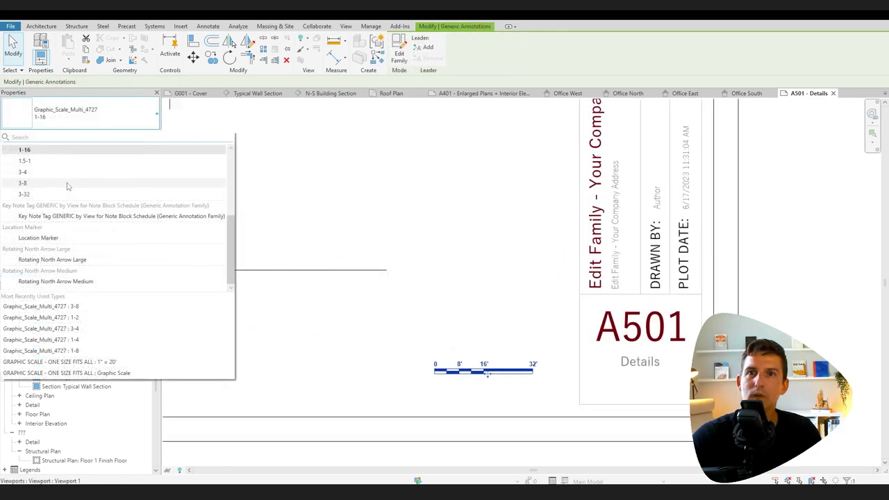
# Change the graphic scale beside the A501 title block to the 1.5-1 type.
pyautogui.scroll(1, 60, 187)
pyautogui.click(48, 195)
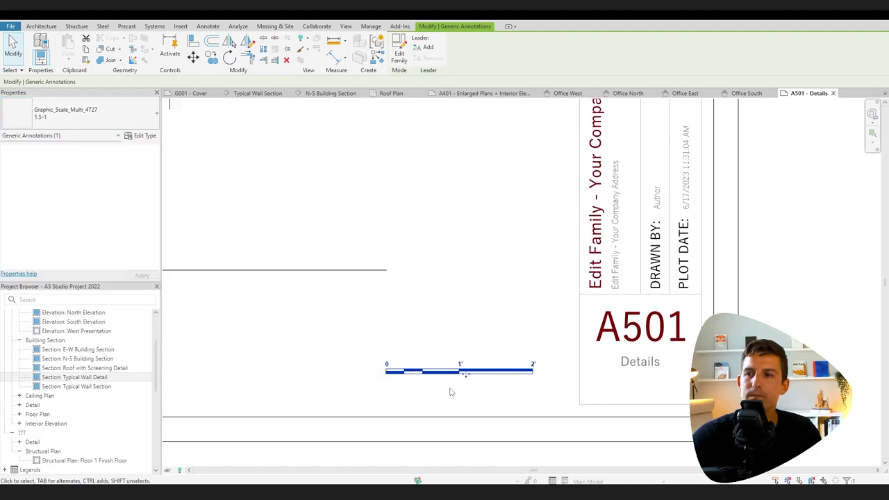
pyautogui.click(346, 385)
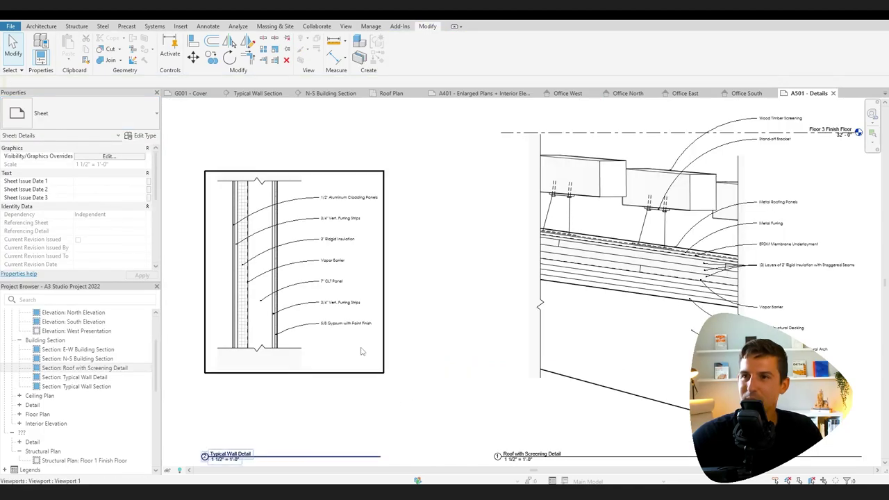
# Review the material notes and view title of the Typical Wall Detail on the sheet.
pyautogui.scroll(5, 455, 248)
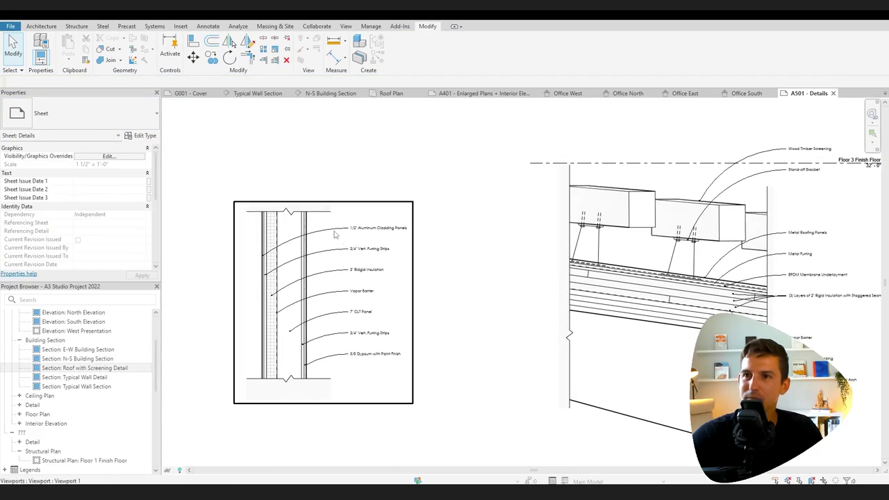
pyautogui.moveTo(595, 295); pyautogui.dragTo(602, 271, button='middle')
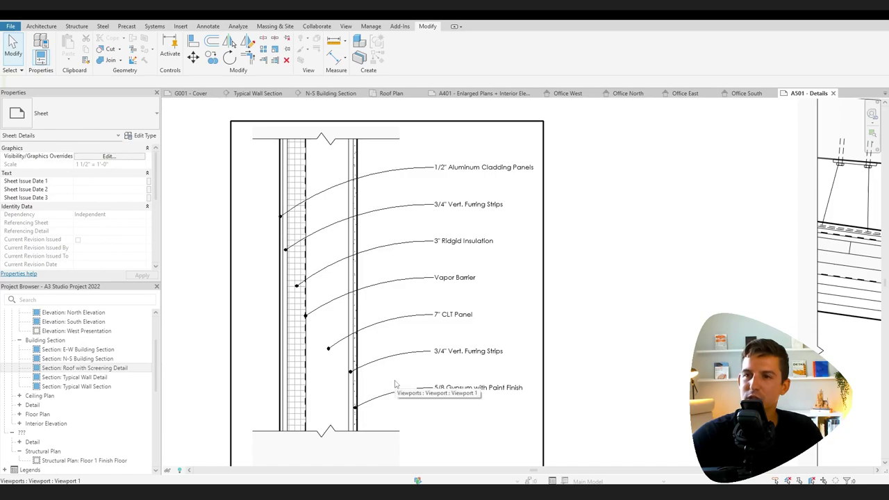
pyautogui.scroll(-3, 464, 419)
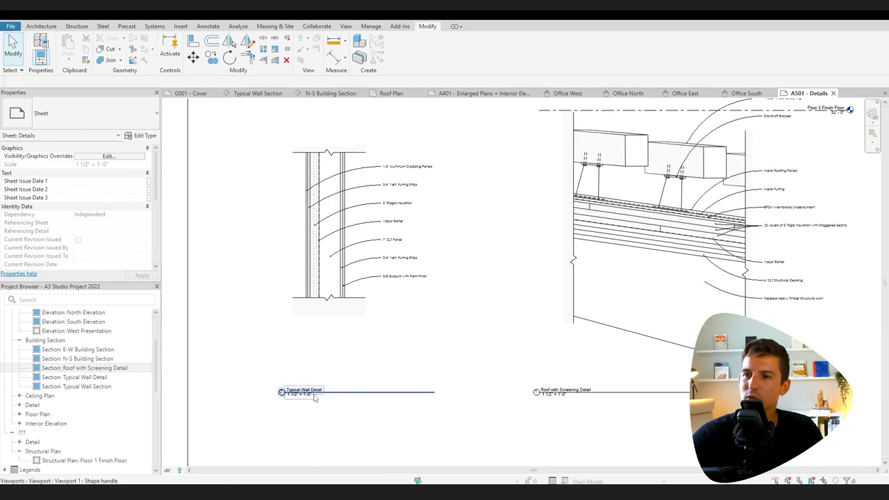
pyautogui.moveTo(410, 323); pyautogui.dragTo(415, 387, button='middle')
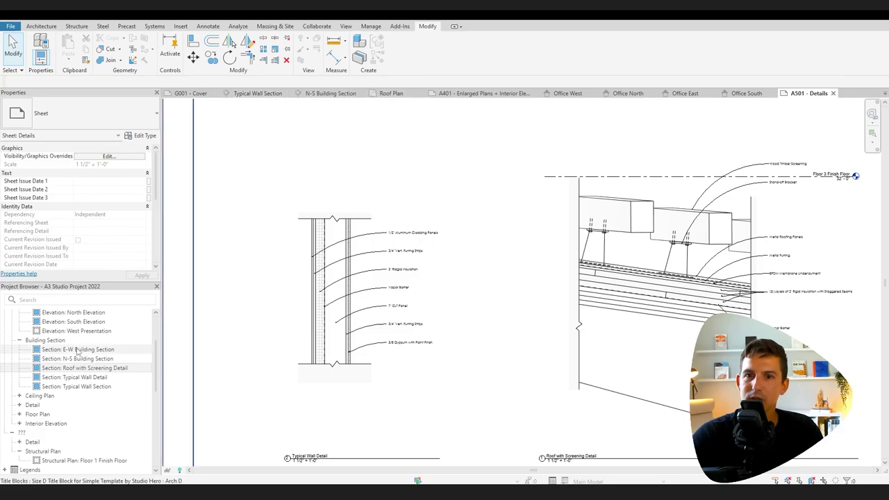
# Trace the Typical Wall Section marker from the Floor 1 presentation plan to the A301 section callout and its A501 detail.
pyautogui.click(19, 414)
pyautogui.doubleClick(83, 423)
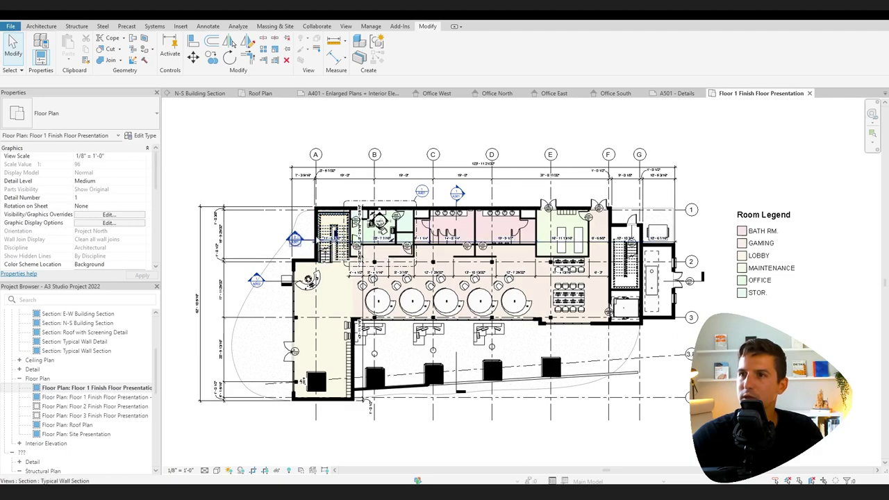
pyautogui.scroll(3, 271, 266)
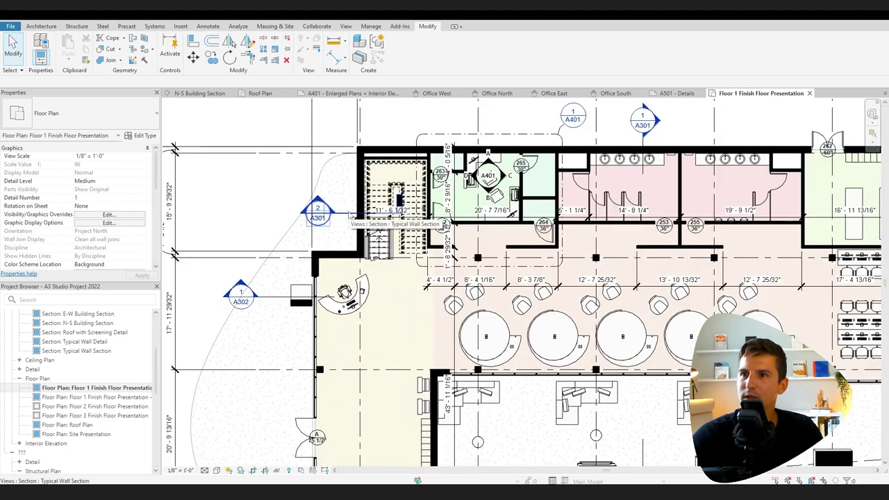
pyautogui.click(344, 216)
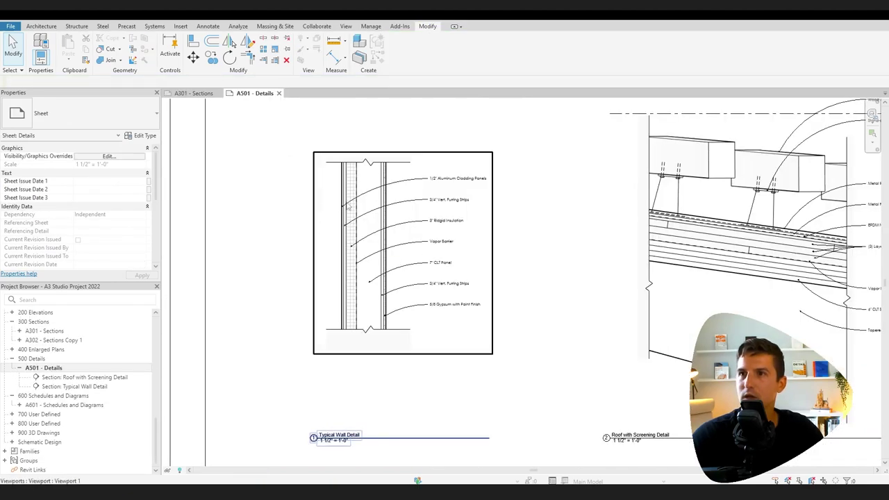
pyautogui.hotkey('ctrl', 'Tab')
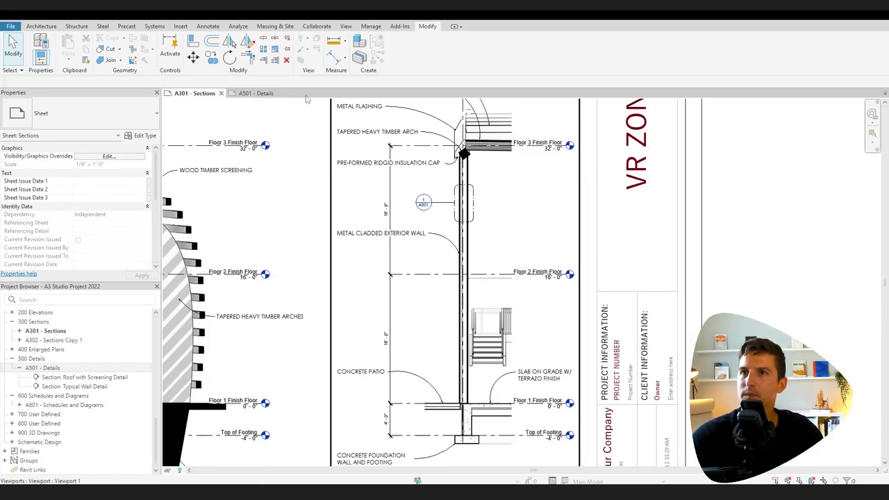
pyautogui.click(254, 93)
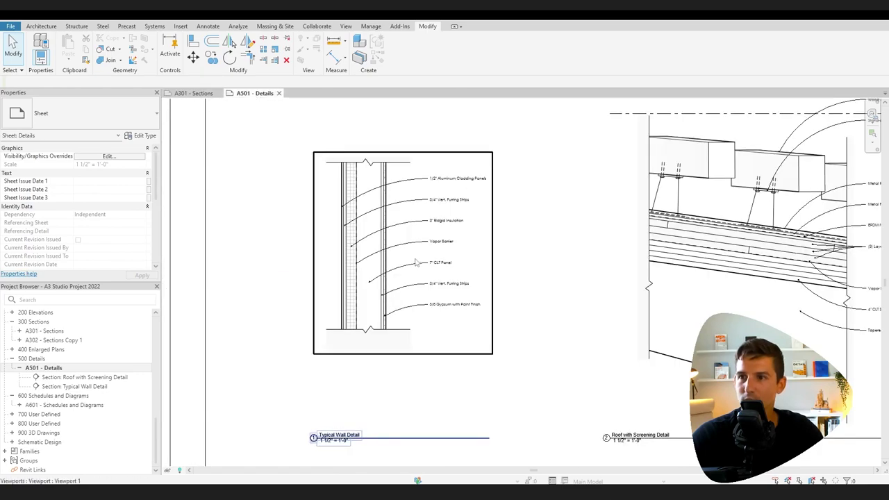
# Activate the Typical Wall Detail view and open its metal-clad CLT wall type's layer structure, enlarging the dialog and Material column.
pyautogui.doubleClick(408, 167)
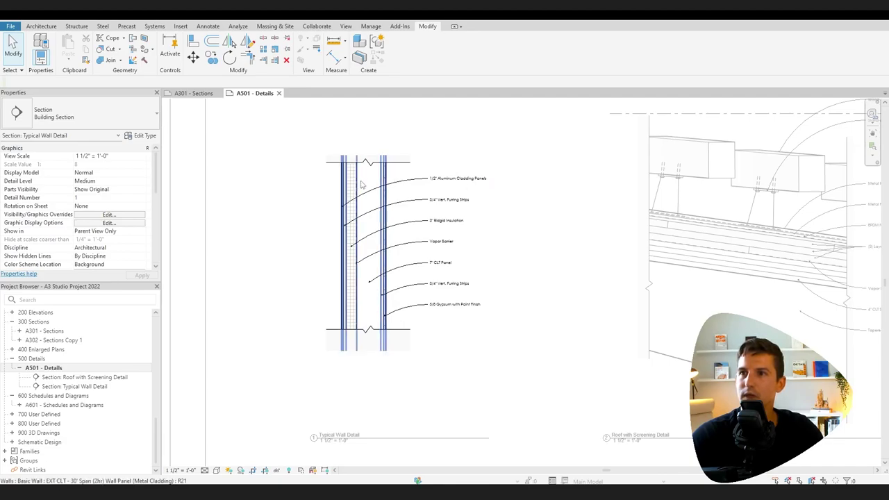
pyautogui.click(360, 184)
pyautogui.scroll(3, 372, 193)
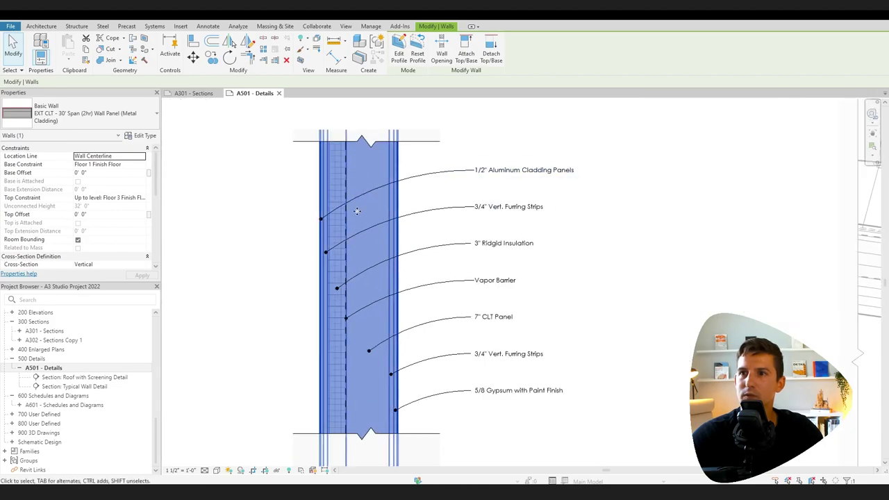
pyautogui.click(144, 136)
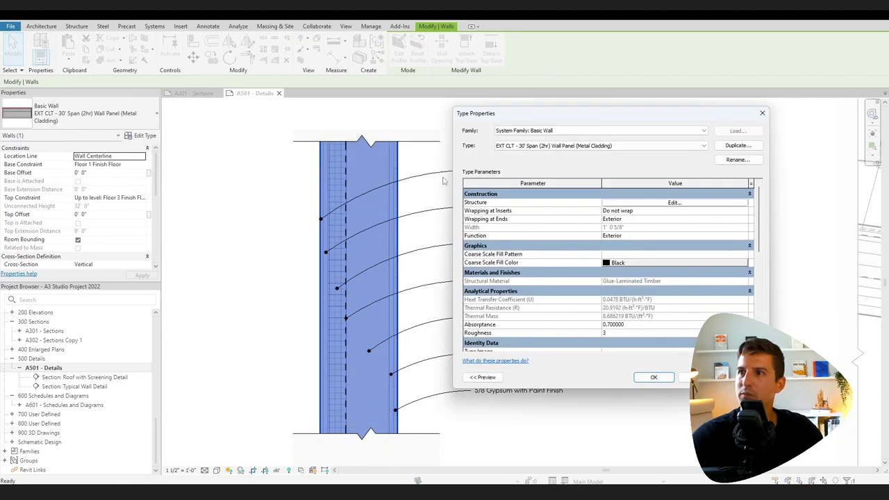
pyautogui.click(636, 204)
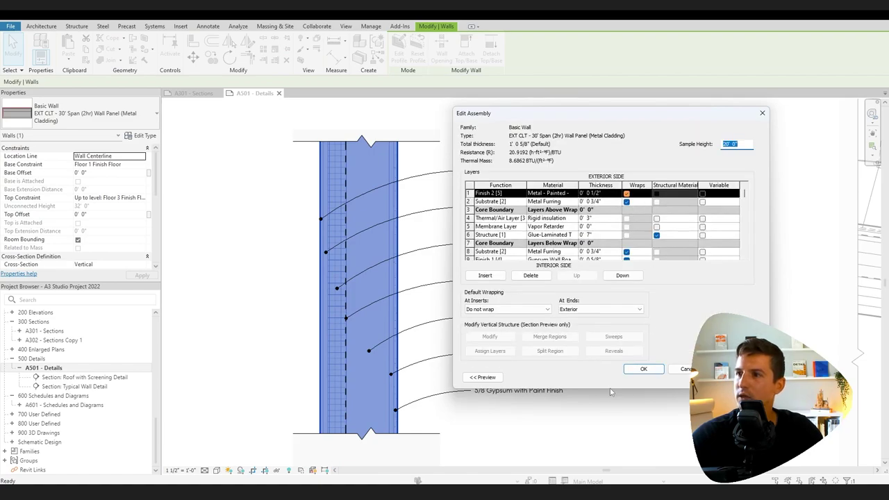
pyautogui.moveTo(609, 390); pyautogui.dragTo(609, 461)
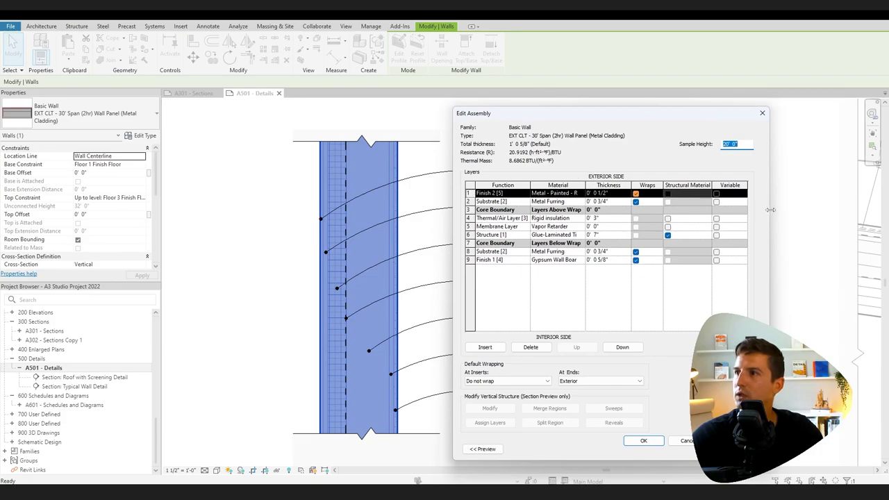
pyautogui.moveTo(767, 214); pyautogui.dragTo(856, 214)
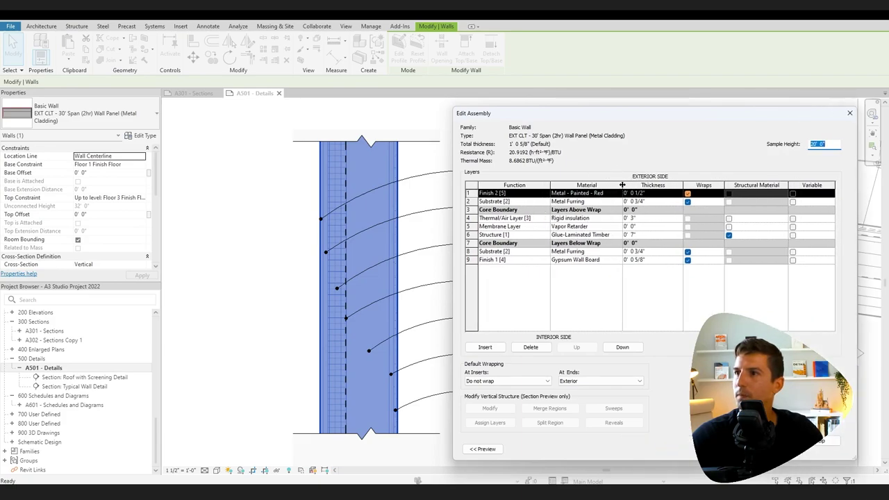
pyautogui.moveTo(623, 185); pyautogui.dragTo(653, 185)
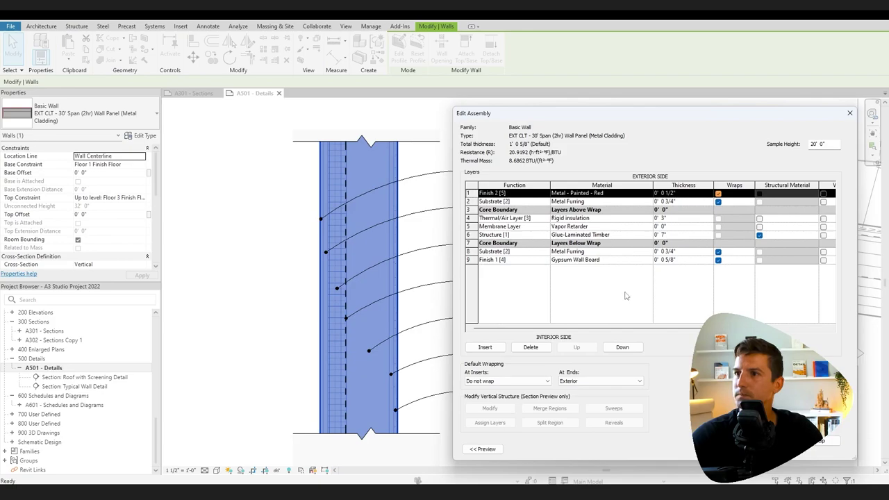
pyautogui.moveTo(620, 120); pyautogui.dragTo(599, 96)
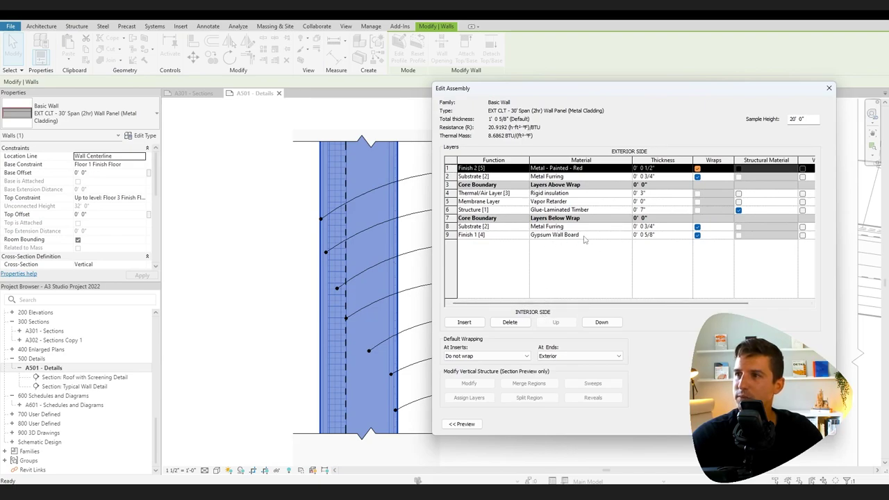
# Insert a 5/8" Finish 1 [4] layer of Gypsum Wall Board before the existing gypsum layer on the wall's interior side.
pyautogui.click(467, 236)
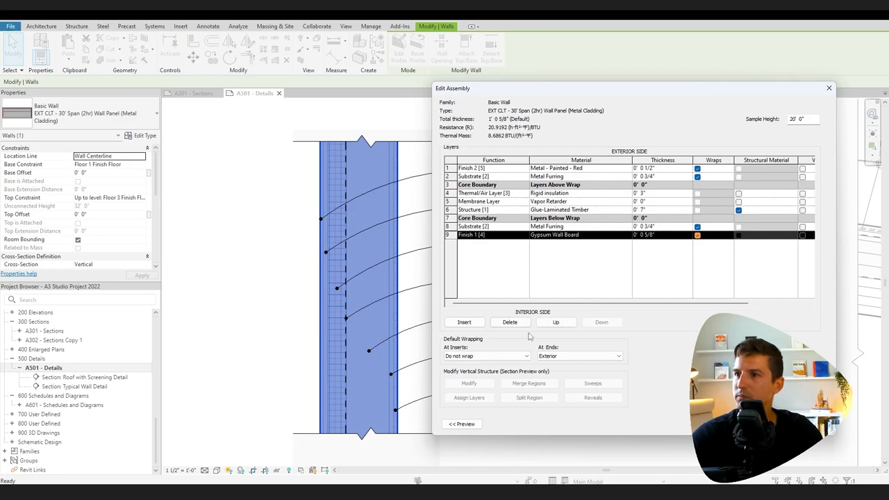
pyautogui.click(477, 324)
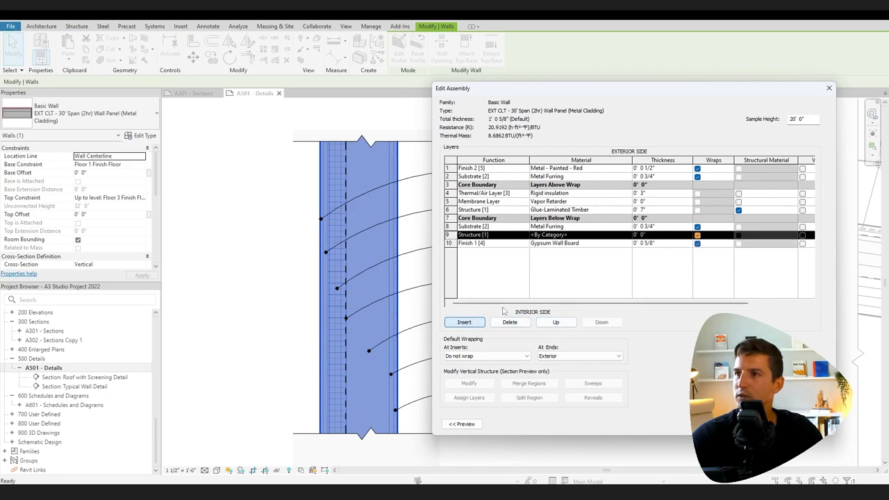
pyautogui.click(525, 237)
pyautogui.click(472, 264)
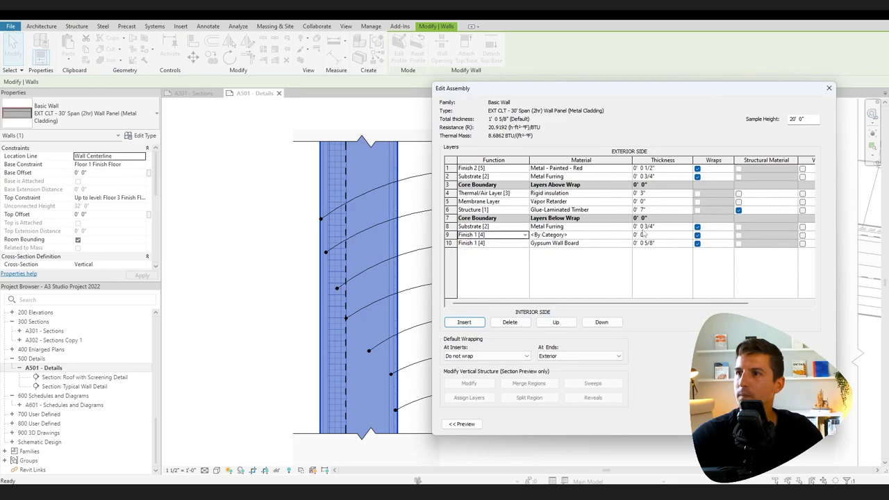
pyautogui.doubleClick(628, 236)
pyautogui.write('gyp')
pyautogui.doubleClick(602, 258)
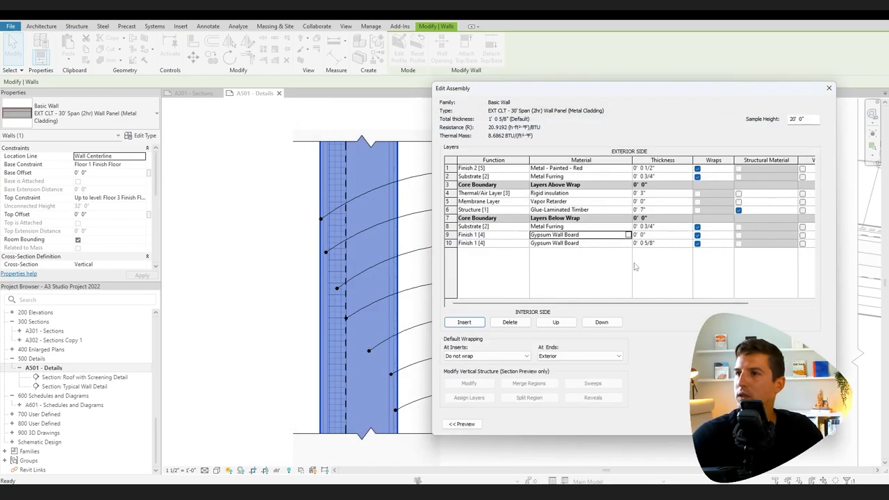
pyautogui.doubleClick(643, 234)
pyautogui.write('5/8 Gypsum with Paint Finish')
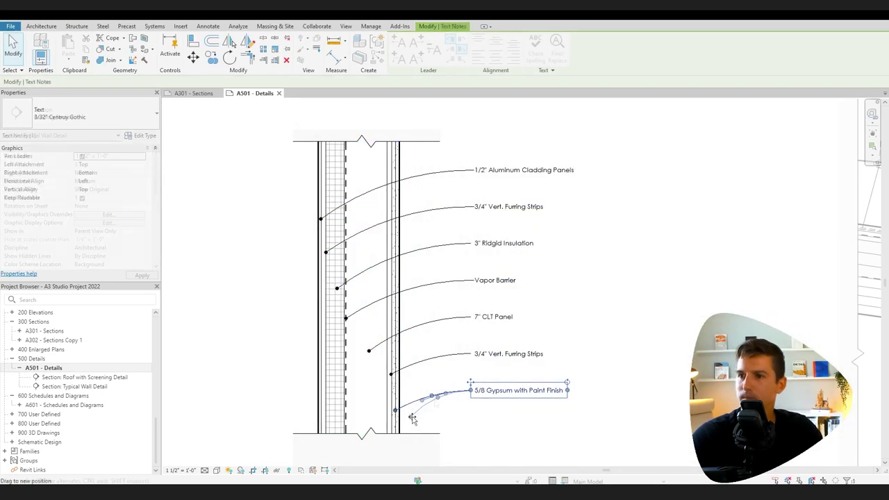
# Point a second leader at the added gypsum layer and change the note to "(x2) Type X 5/8 Gypsum with Paint Finish".
pyautogui.click(400, 422)
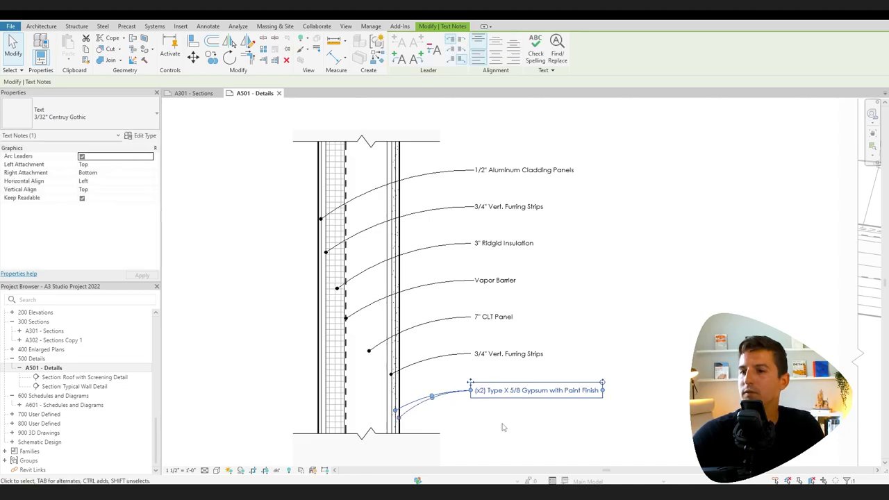
pyautogui.click(425, 375)
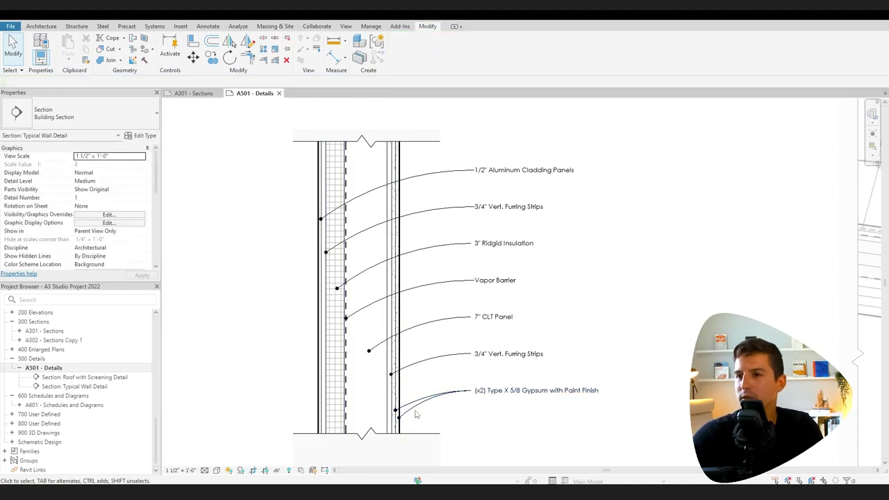
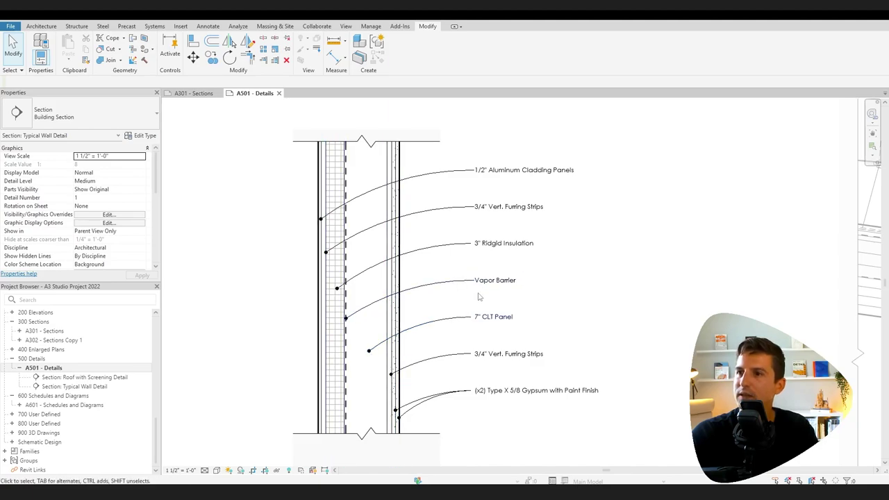
# Nudge the dashed membrane detail line four increments toward the exterior, onto the insulation edge of the CLT panel in the wall detail.
pyautogui.click(346, 326)
pyautogui.scroll(5, 343, 309)
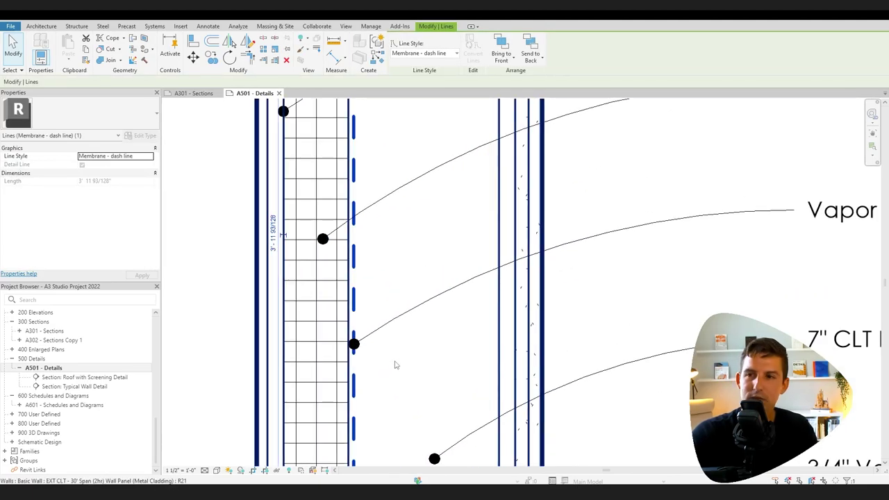
pyautogui.press('Left')
pyautogui.press('Left')
pyautogui.press('Left')
pyautogui.press('Left')
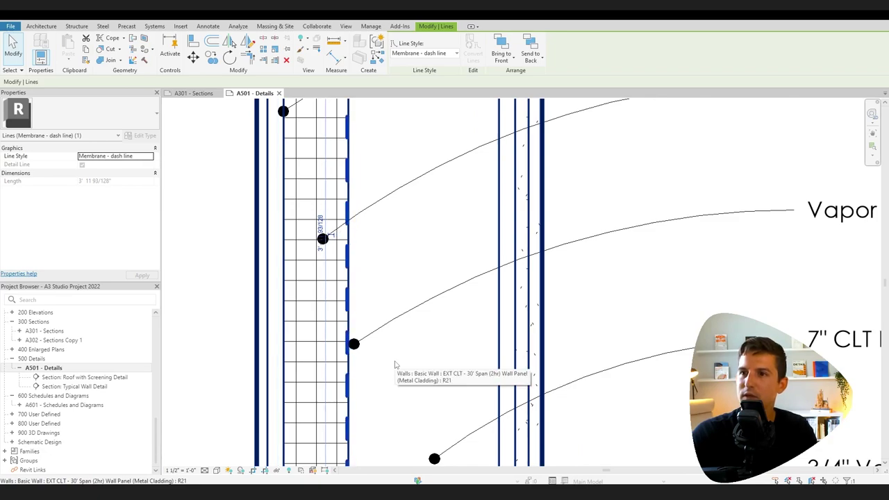
pyautogui.click(395, 360)
pyautogui.scroll(-1, 394, 360)
pyautogui.click(592, 320)
pyautogui.scroll(-3, 586, 417)
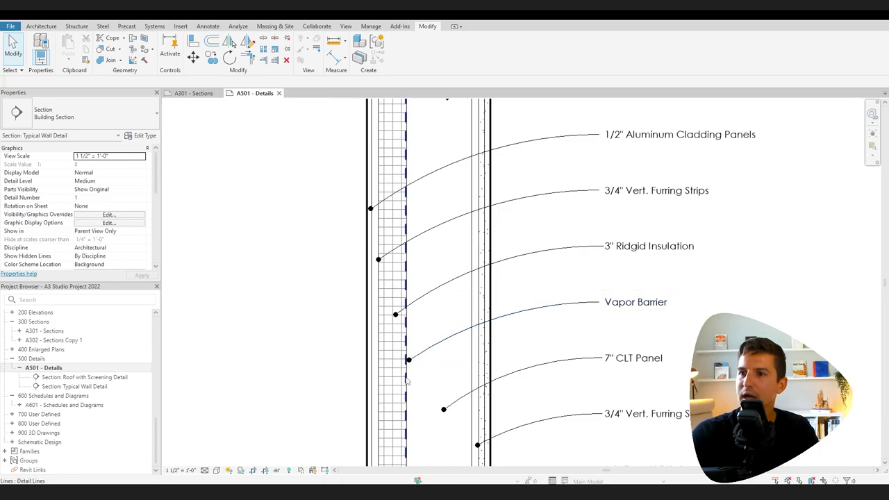
pyautogui.scroll(-2, 473, 361)
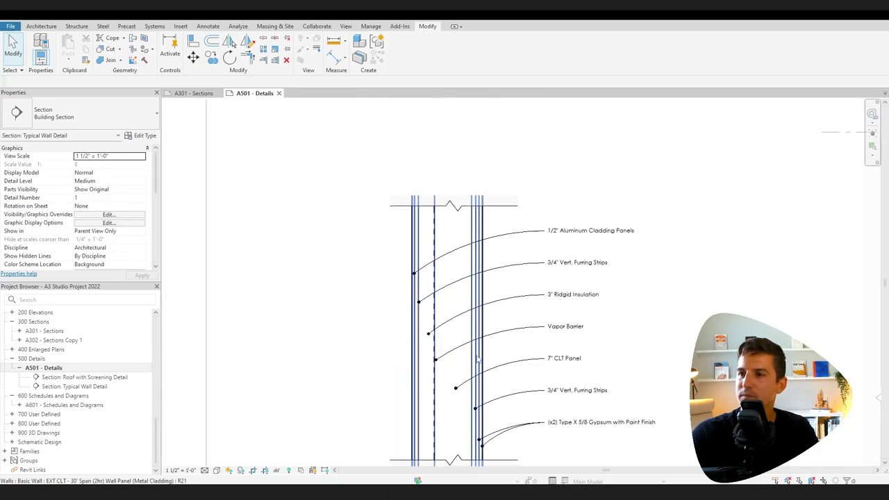
# Examine the break line components at both ends of the typical wall detail, including the available detail item types.
pyautogui.moveTo(511, 352); pyautogui.dragTo(474, 351, button='middle')
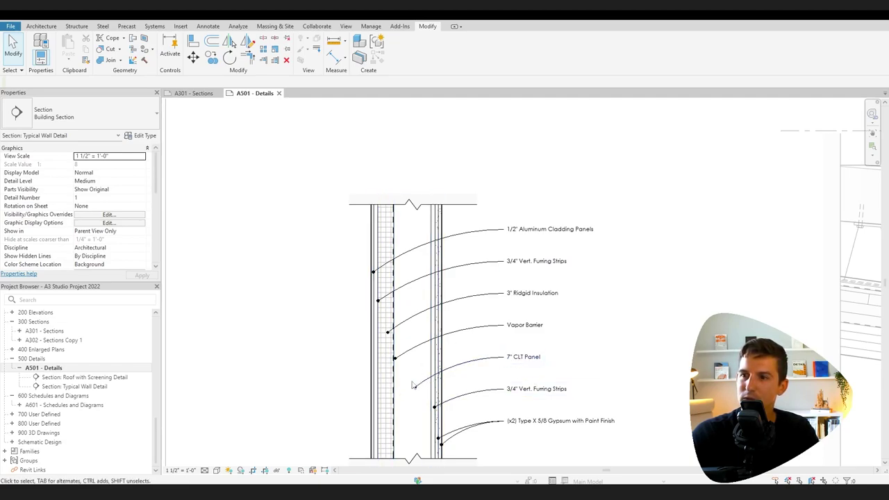
pyautogui.moveTo(417, 388); pyautogui.dragTo(416, 349, button='middle')
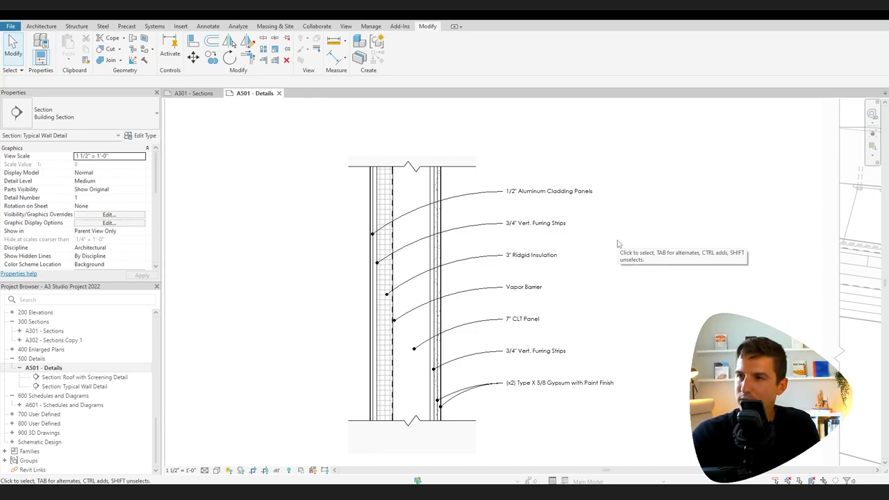
pyautogui.moveTo(694, 297); pyautogui.dragTo(620, 266, button='middle')
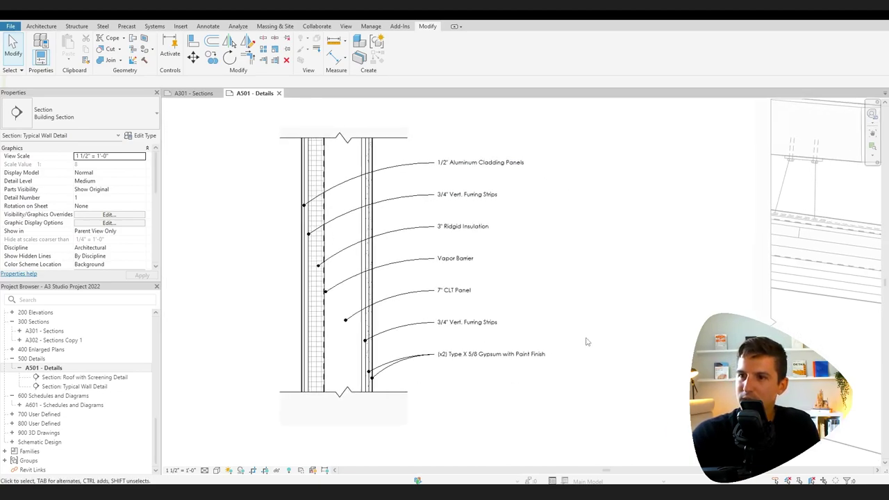
pyautogui.click(387, 401)
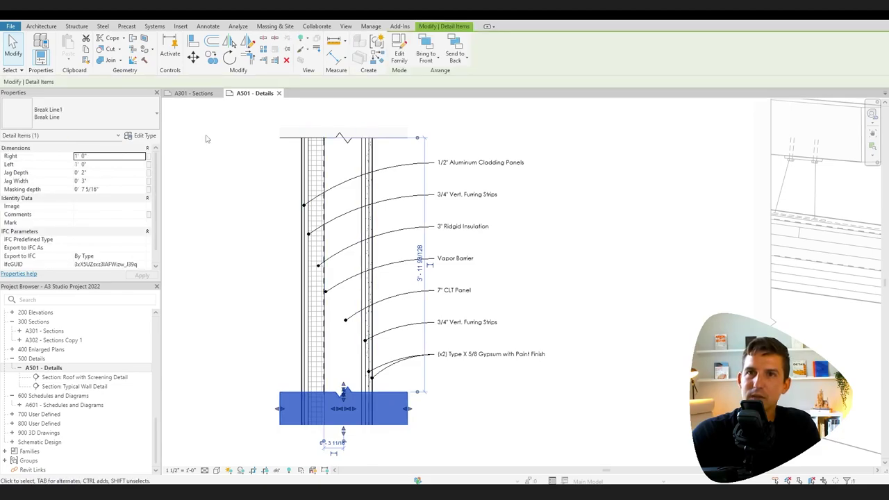
pyautogui.click(50, 117)
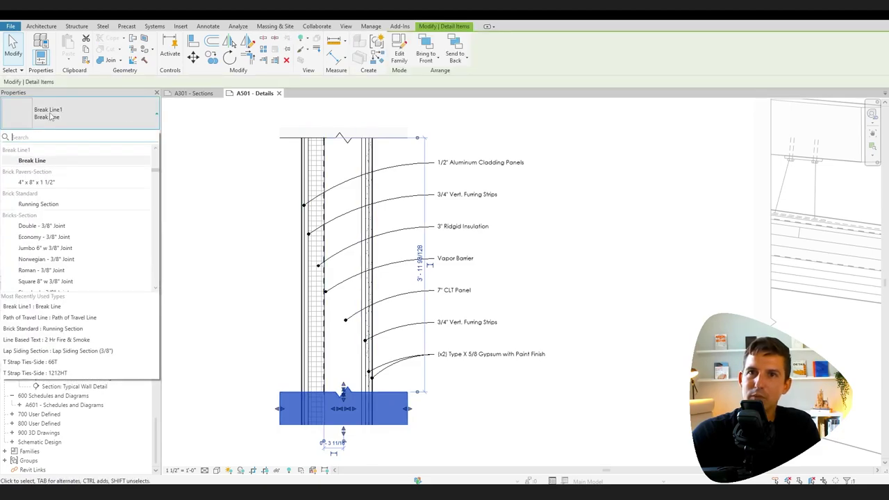
pyautogui.click(50, 114)
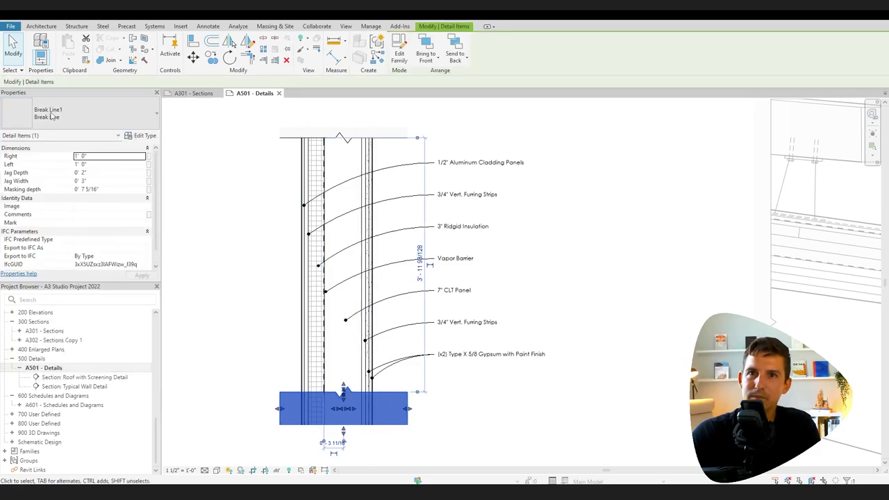
pyautogui.click(223, 223)
pyautogui.click(334, 143)
pyautogui.click(242, 226)
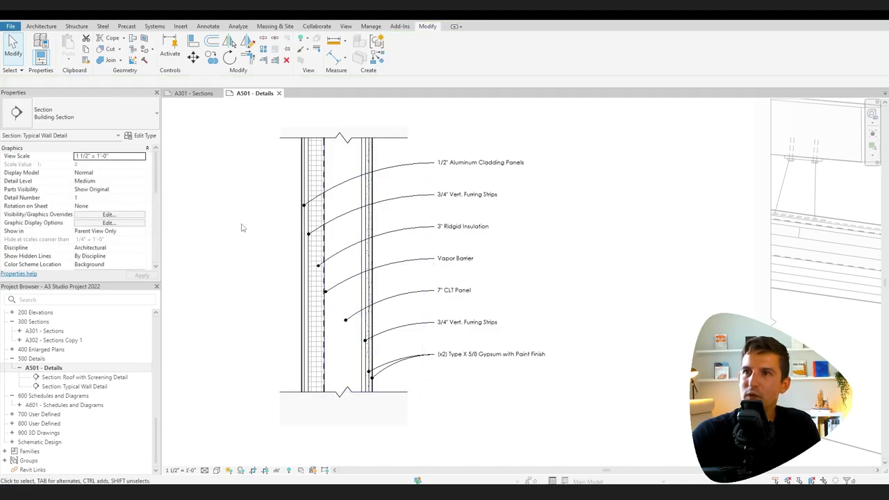
pyautogui.click(339, 401)
pyautogui.click(482, 417)
# Examine the vapor barrier line's style and the project's Line Styles settings, including the form for creating a new subcategory.
pyautogui.click(325, 245)
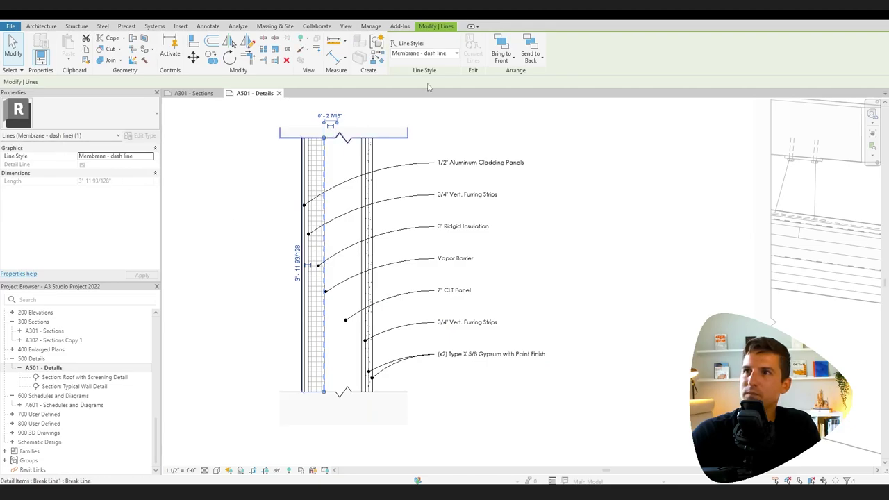
pyautogui.click(370, 26)
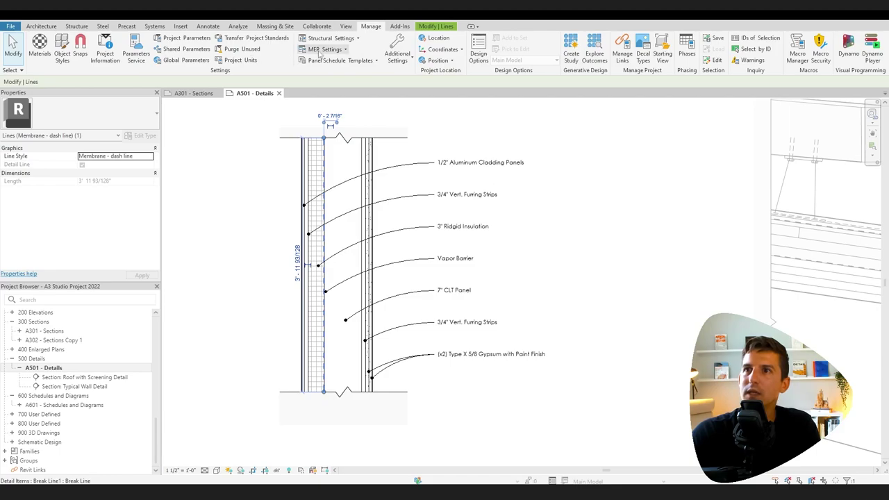
pyautogui.click(398, 55)
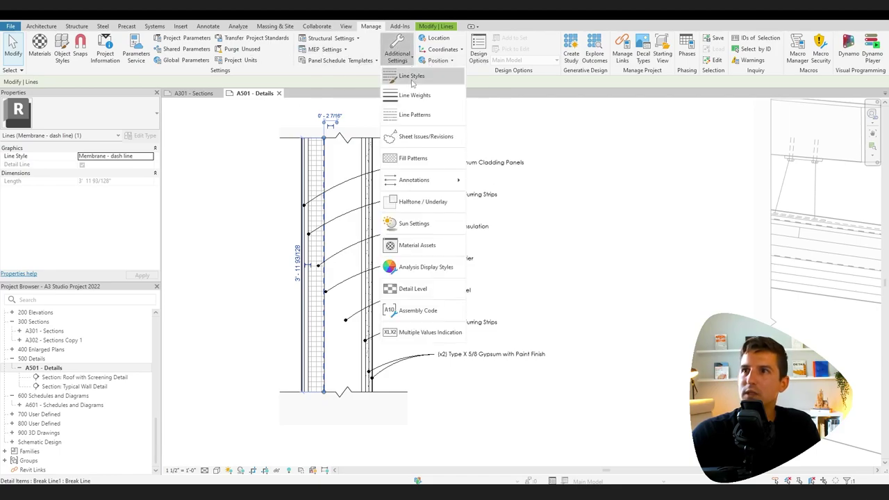
pyautogui.click(403, 75)
pyautogui.click(280, 196)
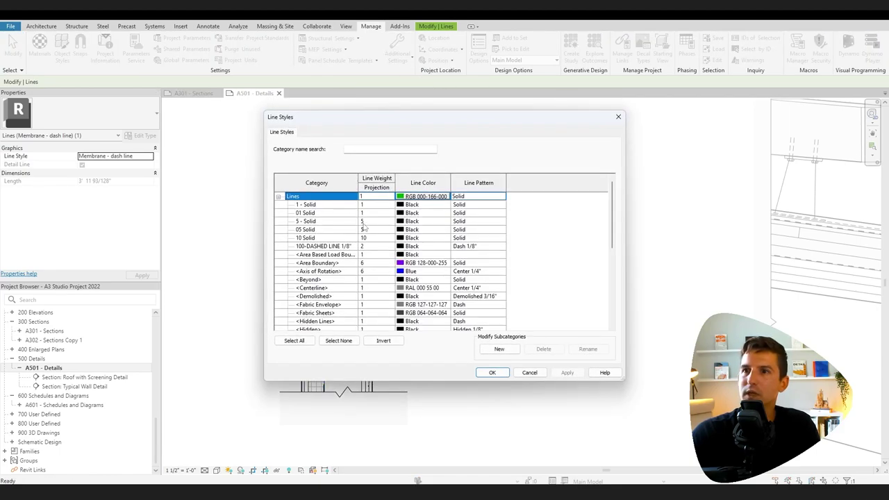
pyautogui.click(506, 350)
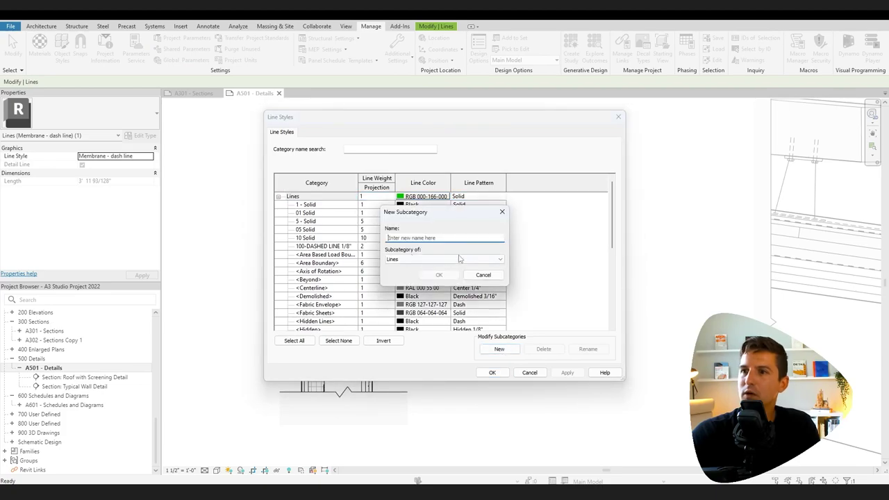
pyautogui.click(503, 212)
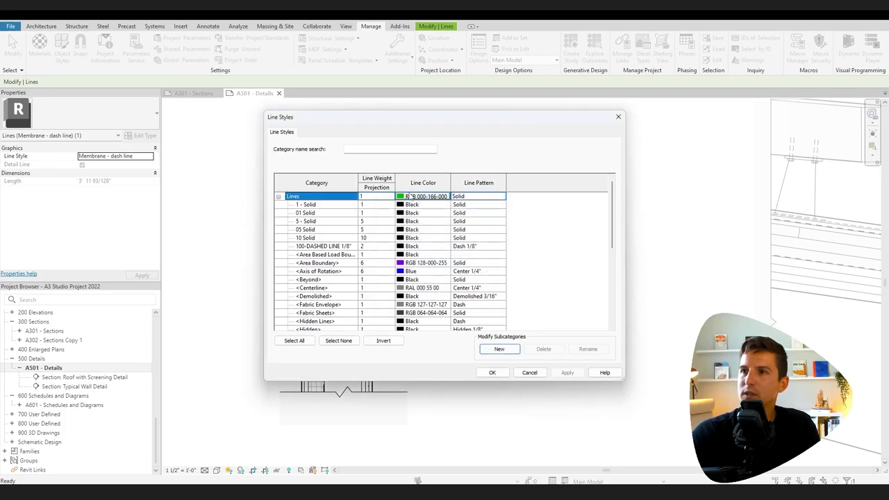
pyautogui.click(619, 116)
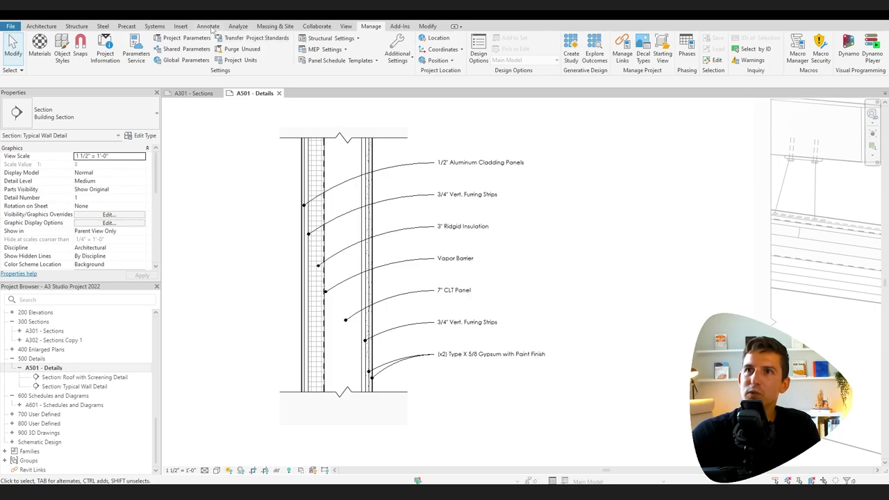
# Start the Detail Line command to review the available line styles, and leave it without drawing.
pyautogui.click(209, 26)
pyautogui.click(234, 46)
pyautogui.click(503, 56)
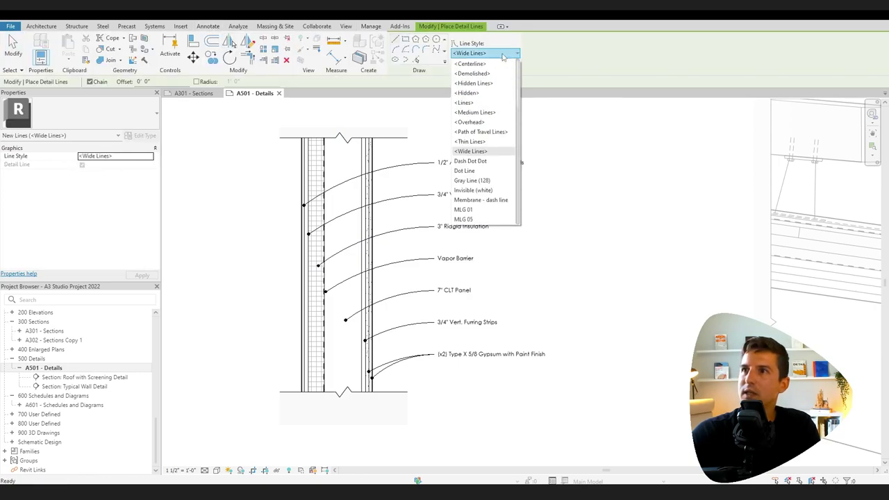
pyautogui.click(607, 196)
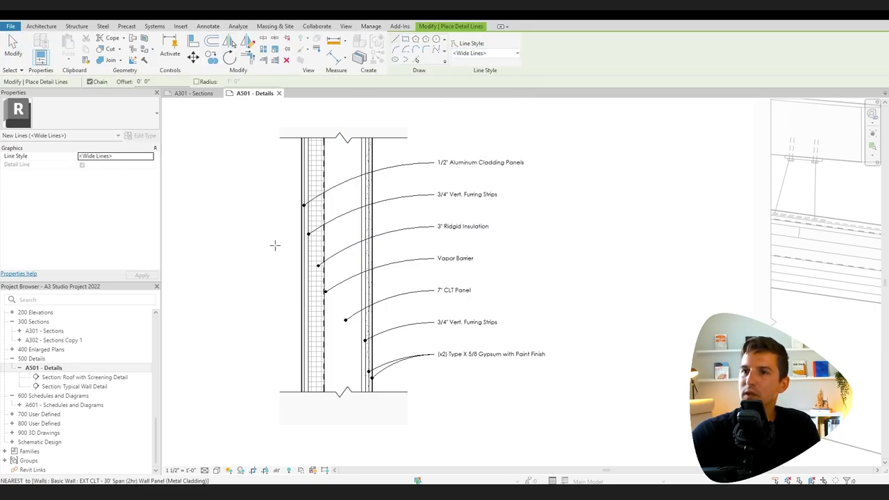
pyautogui.scroll(3, 321, 166)
pyautogui.press('Escape')
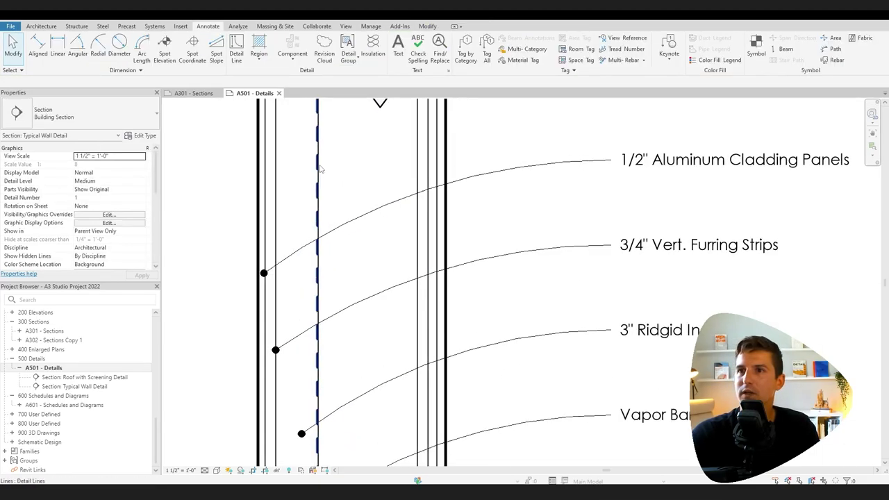
# Review the metal-clad CLT wall's type properties and layer structure without changing them.
pyautogui.scroll(-3, 321, 167)
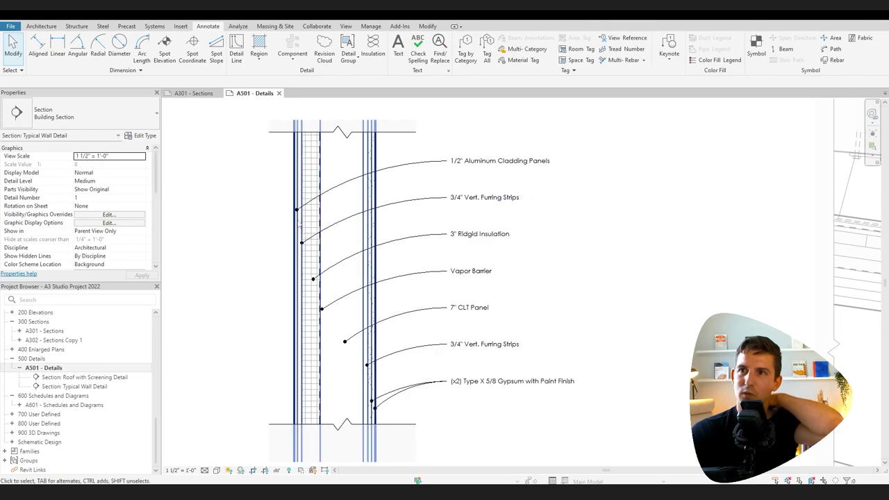
pyautogui.click(310, 330)
pyautogui.click(145, 135)
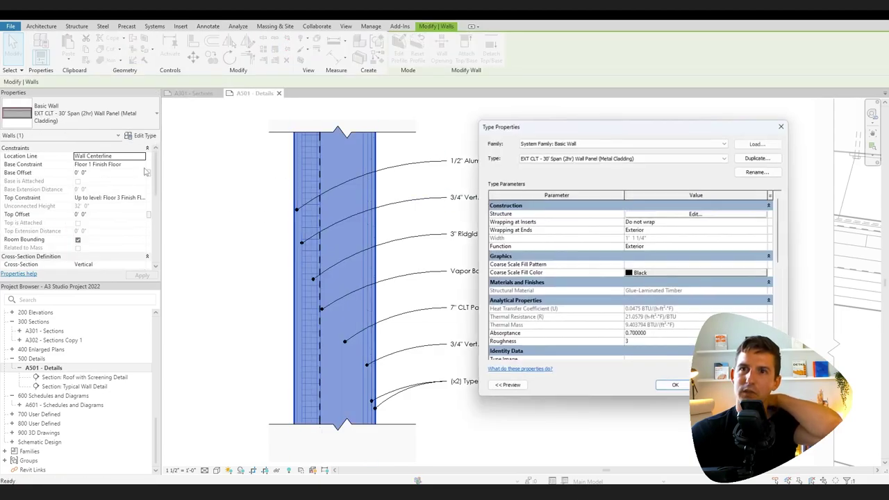
pyautogui.click(676, 218)
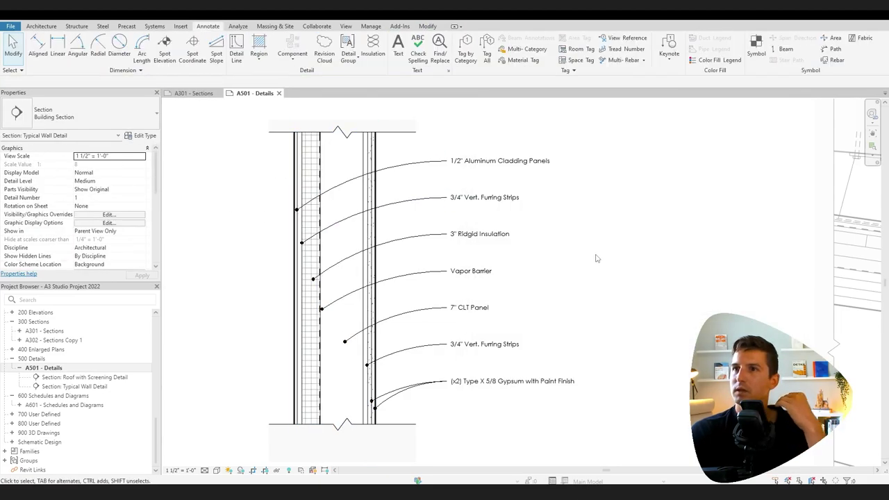
# Leave the wall detail, activate the Roof with Screening Detail to look it over, and return to the full A501 sheet.
pyautogui.scroll(-4, 612, 261)
pyautogui.moveTo(664, 303); pyautogui.dragTo(375, 295, button='middle')
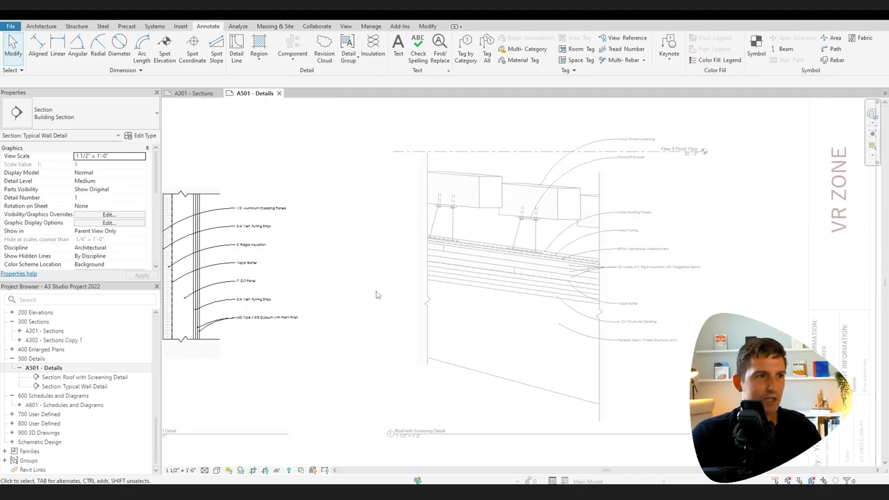
pyautogui.doubleClick(394, 269)
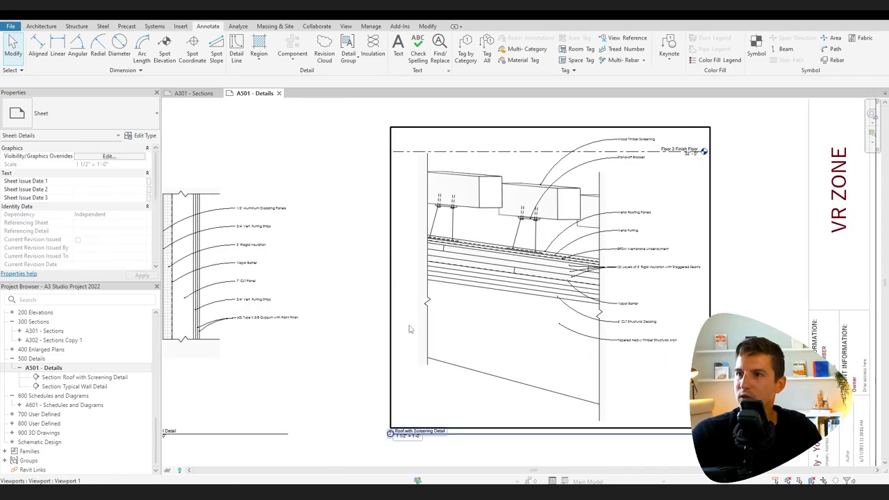
pyautogui.doubleClick(474, 400)
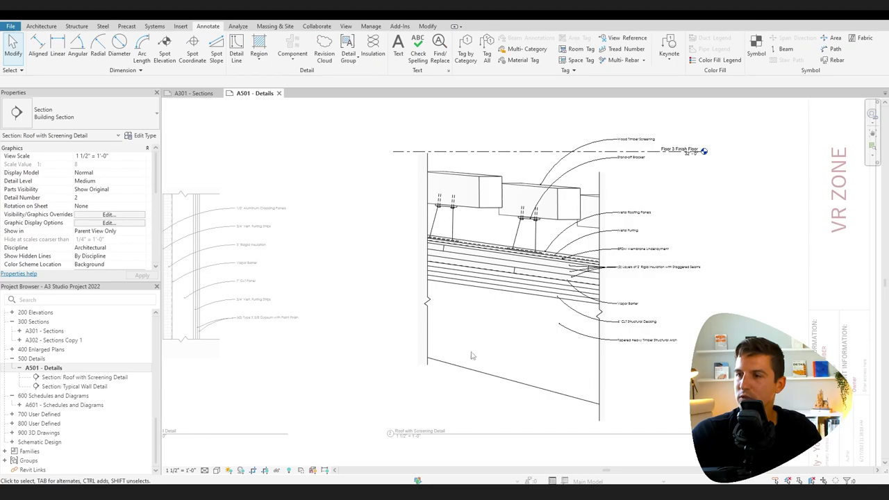
pyautogui.moveTo(528, 367); pyautogui.dragTo(451, 397, button='middle')
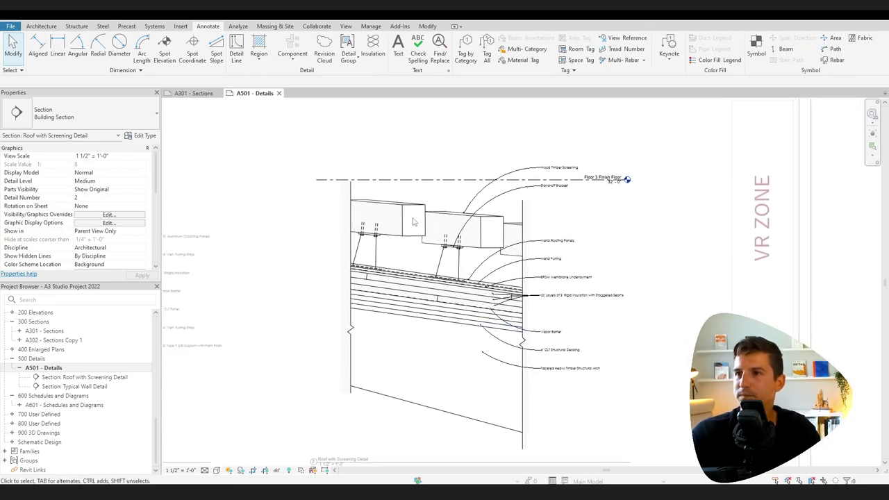
pyautogui.scroll(-3, 445, 375)
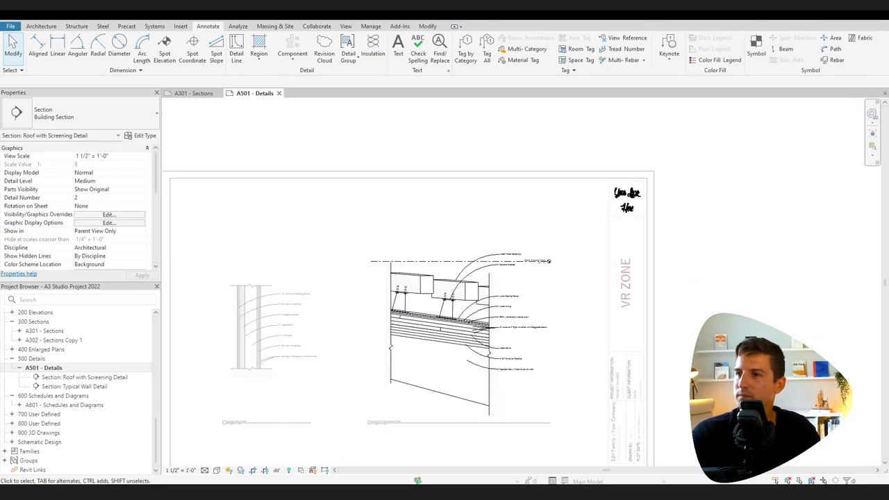
pyautogui.doubleClick(593, 334)
pyautogui.moveTo(559, 340); pyautogui.dragTo(559, 291, button='middle')
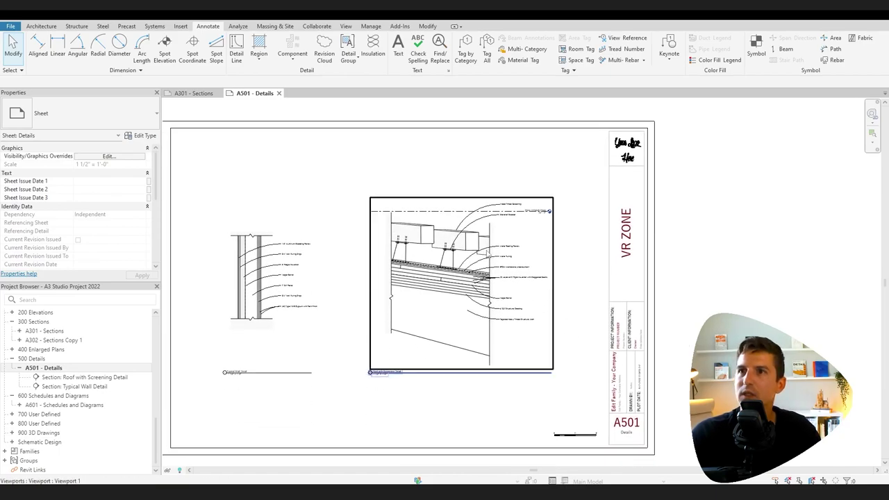
# Activate the building section on the A301 sheet and examine the roof callout that references detail 2 on A501.
pyautogui.click(194, 93)
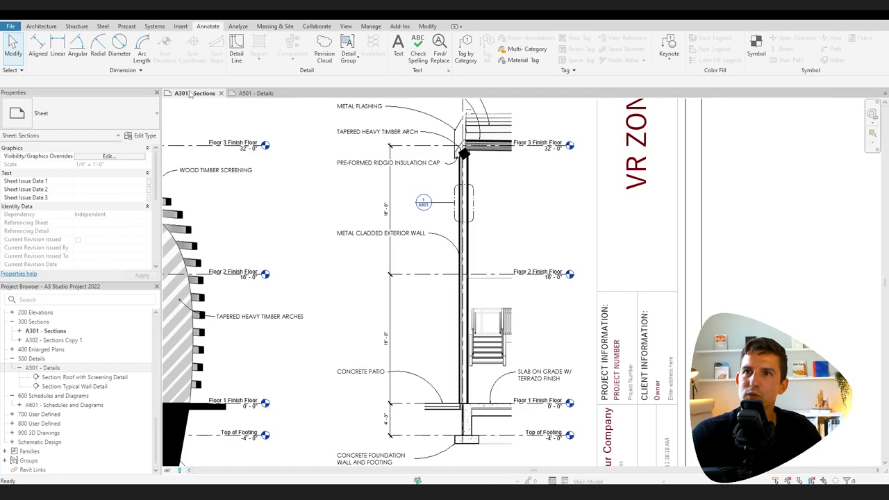
pyautogui.moveTo(446, 253); pyautogui.dragTo(562, 265, button='middle')
pyautogui.scroll(-4, 563, 266)
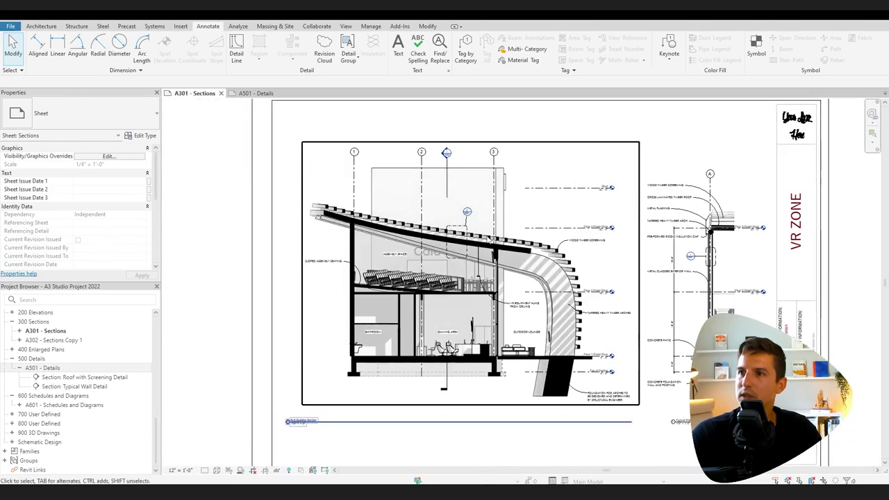
pyautogui.doubleClick(486, 229)
pyautogui.scroll(5, 460, 254)
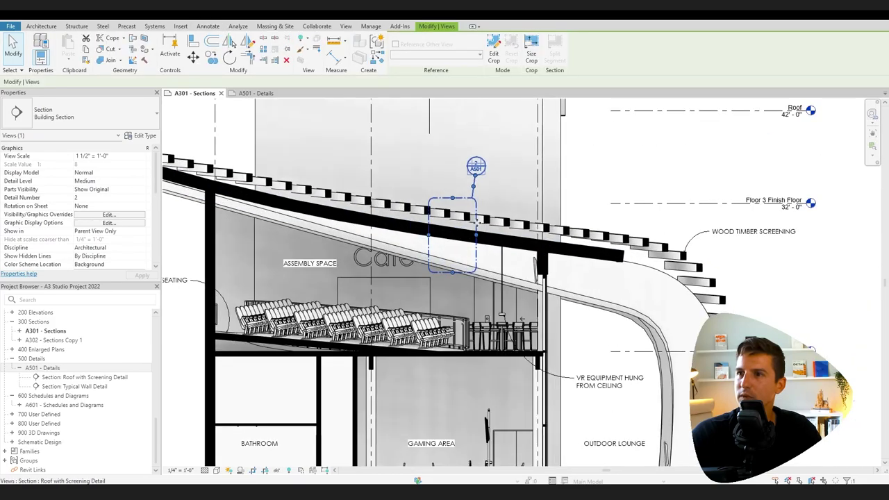
pyautogui.scroll(-3, 413, 254)
pyautogui.scroll(-2, 412, 254)
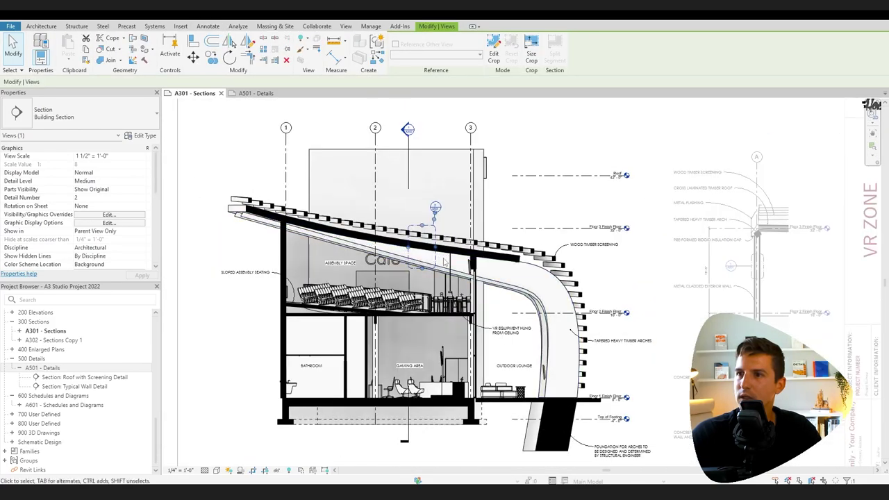
pyautogui.scroll(3, 441, 262)
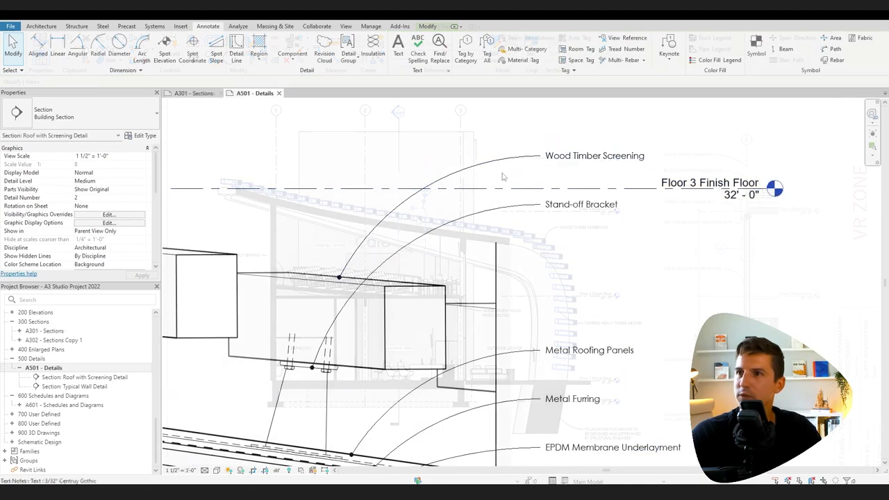
# Inspect the roof detail's metal roofing line, plywood strip and top rigid insulation layer by selecting each one.
pyautogui.click(324, 284)
pyautogui.press('Escape')
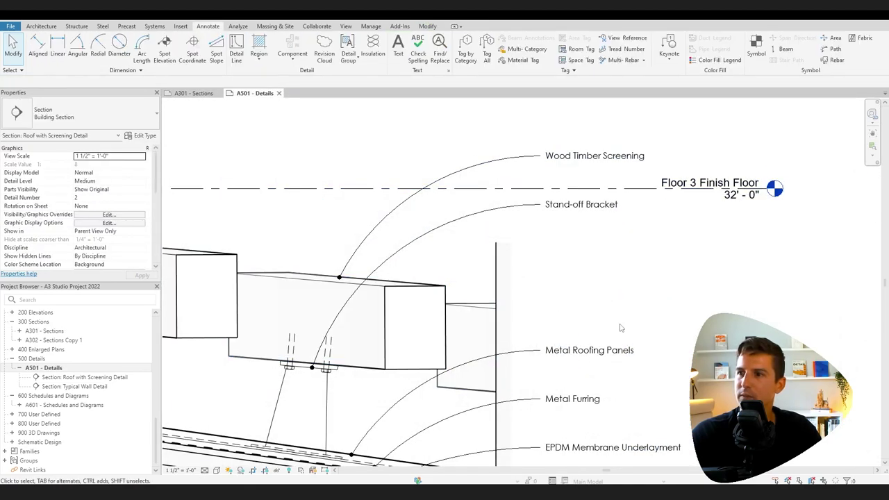
pyautogui.moveTo(729, 393); pyautogui.dragTo(802, 218, button='middle')
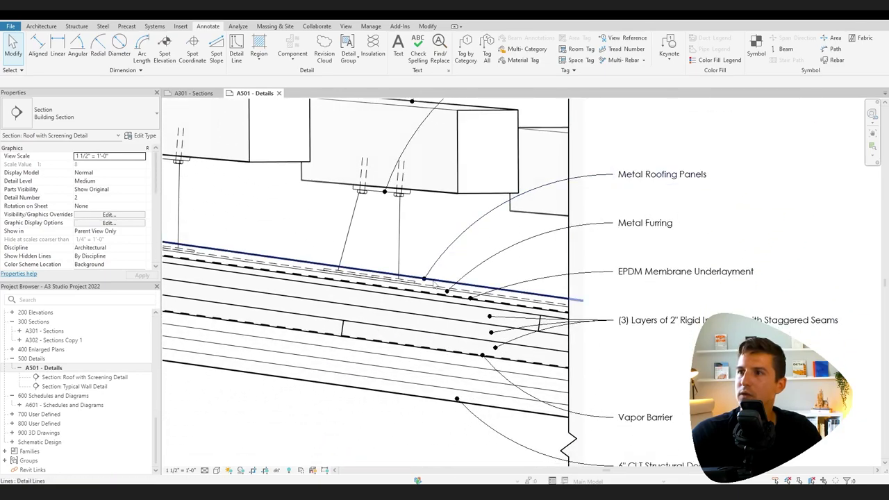
pyautogui.click(435, 284)
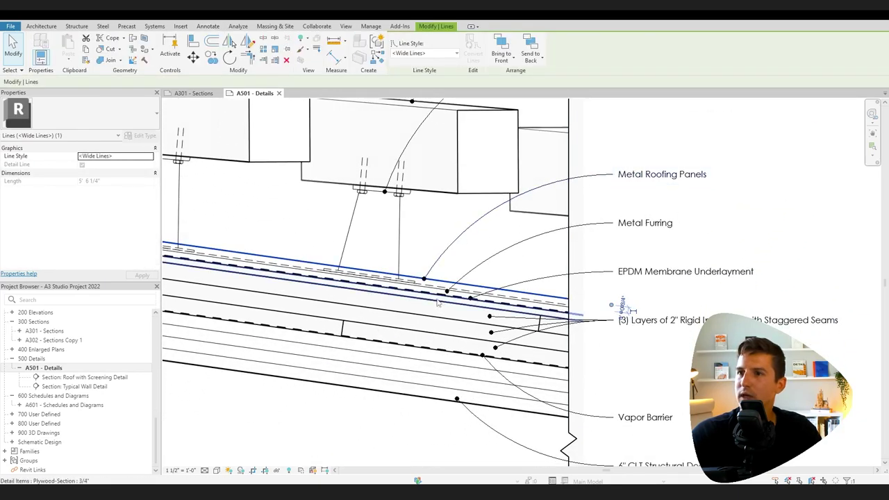
pyautogui.scroll(1, 415, 277)
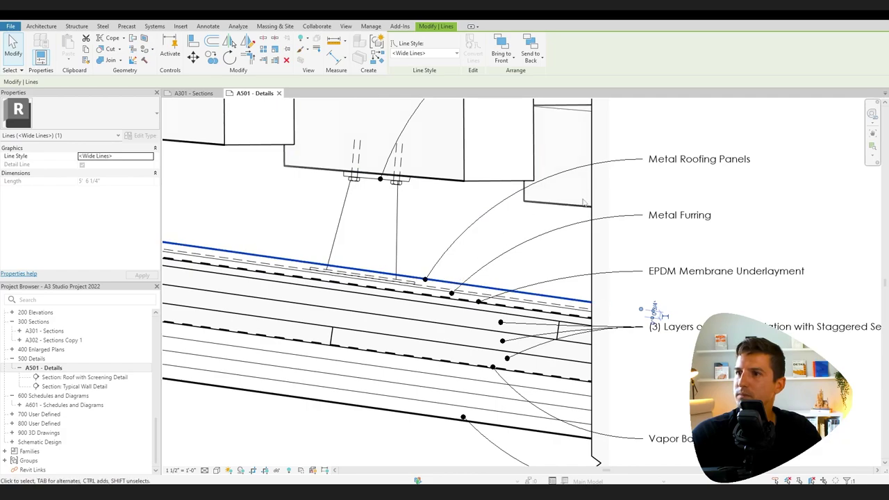
pyautogui.click(459, 315)
pyautogui.press('Tab')
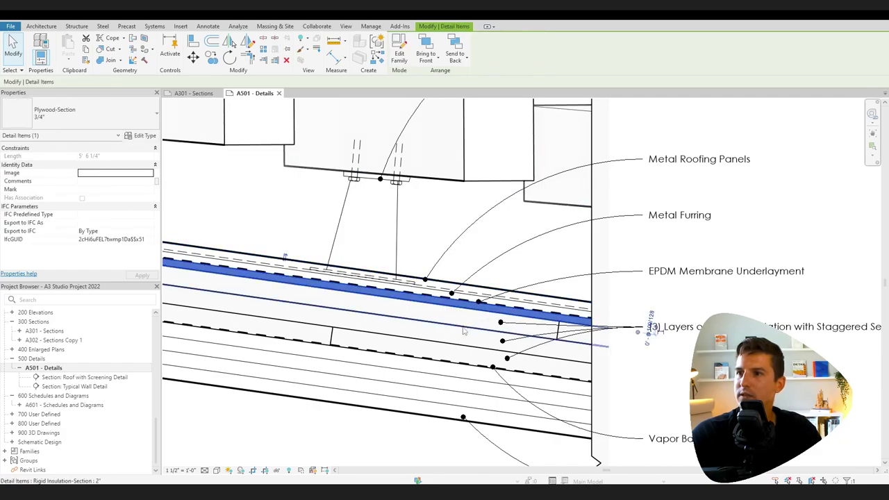
pyautogui.click(460, 314)
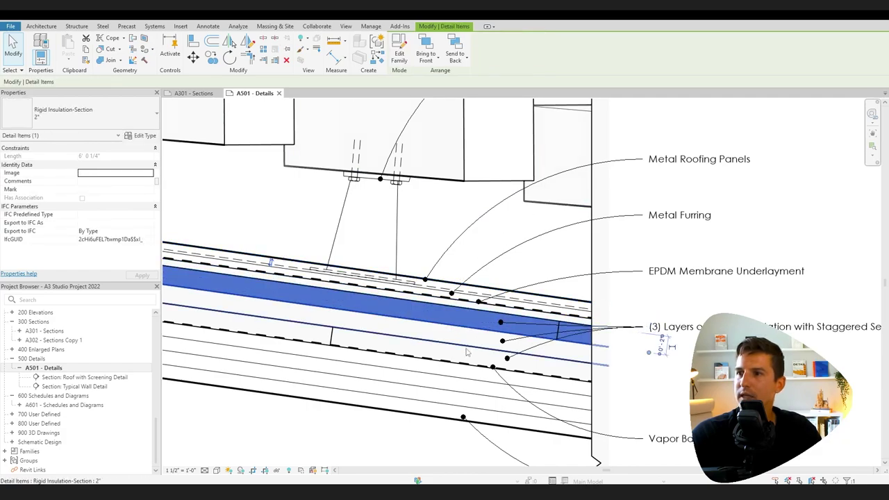
# Reveal the hidden elements in the roof detail, compare the hidden modeled roof with the detail linework, and leave the reveal mode.
pyautogui.click(289, 470)
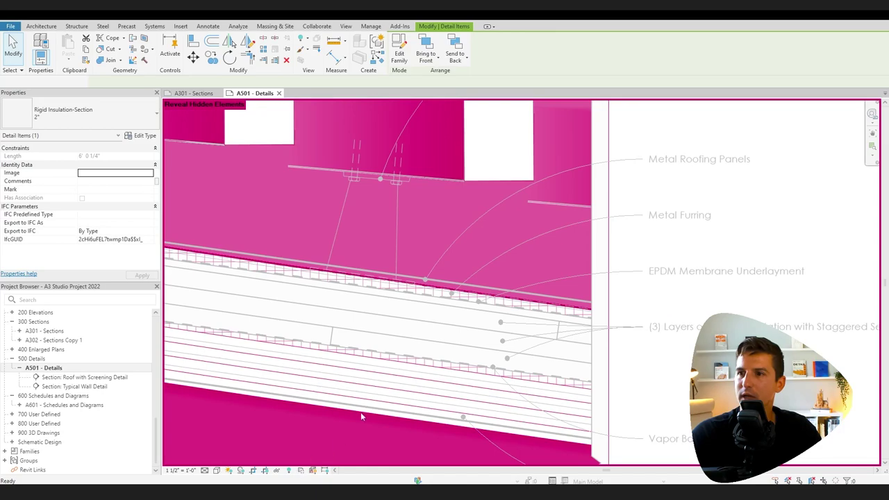
pyautogui.click(430, 398)
pyautogui.scroll(-4, 407, 264)
pyautogui.scroll(5, 384, 288)
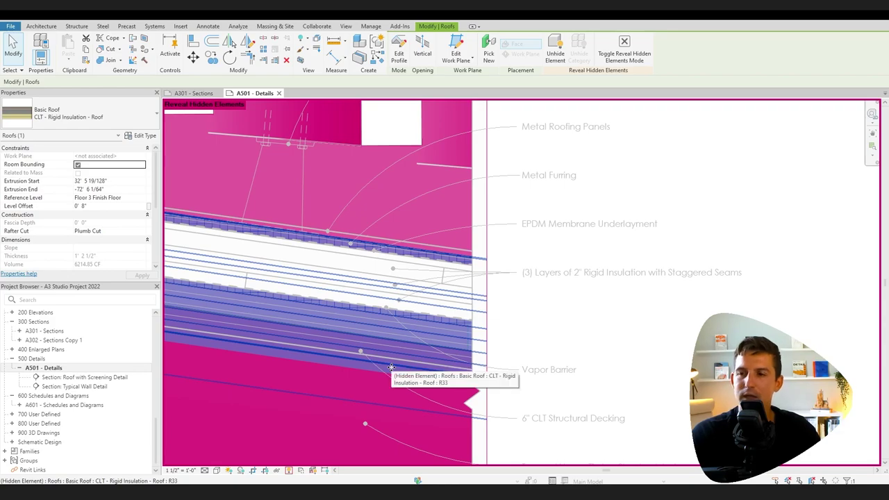
pyautogui.moveTo(222, 104); pyautogui.dragTo(321, 234)
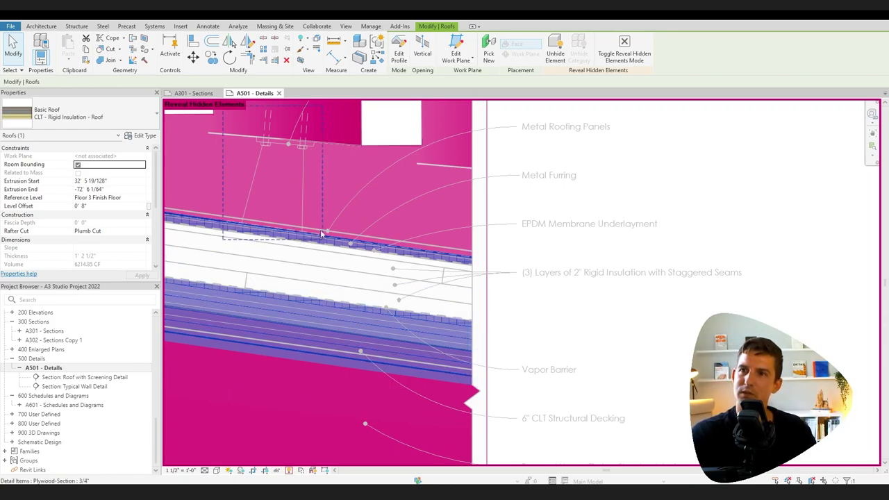
pyautogui.scroll(4, 361, 231)
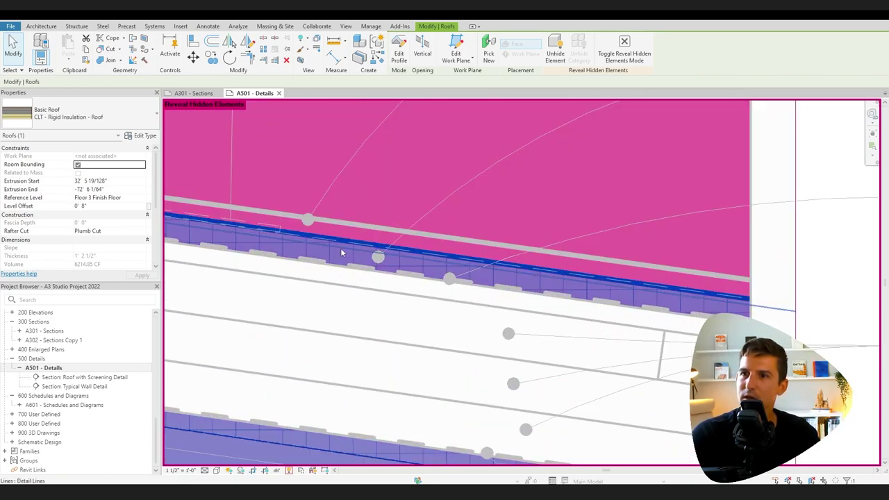
pyautogui.scroll(-2, 341, 248)
pyautogui.scroll(-2, 341, 253)
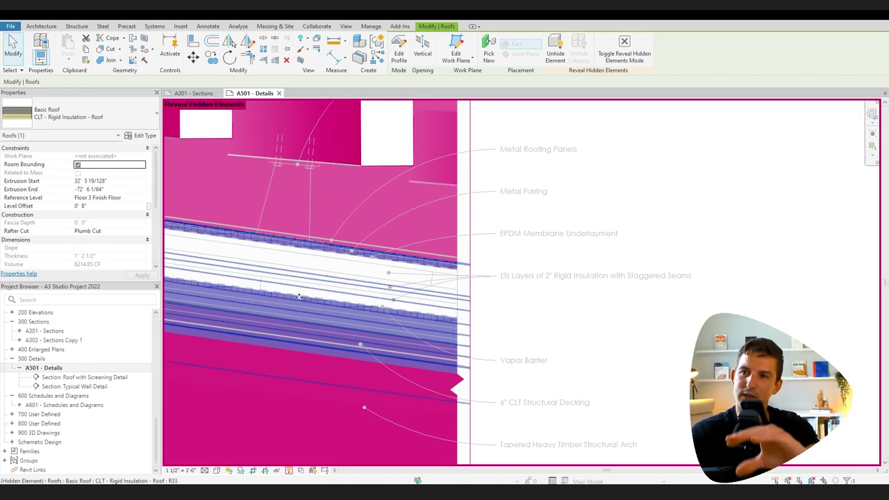
pyautogui.click(289, 471)
pyautogui.moveTo(310, 357); pyautogui.dragTo(346, 388, button='middle')
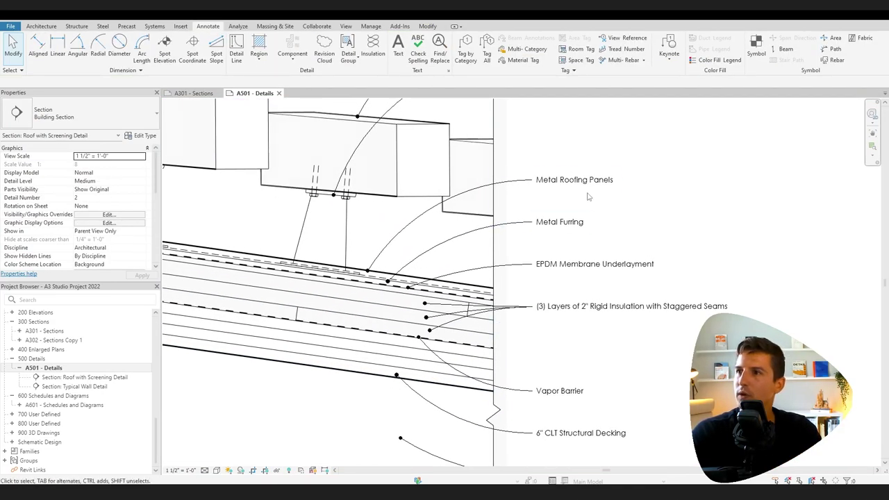
# Select the metal roofing panel line, and switch to the web browser to look over the standing seam metal roofing panel images.
pyautogui.click(375, 275)
pyautogui.scroll(2, 378, 272)
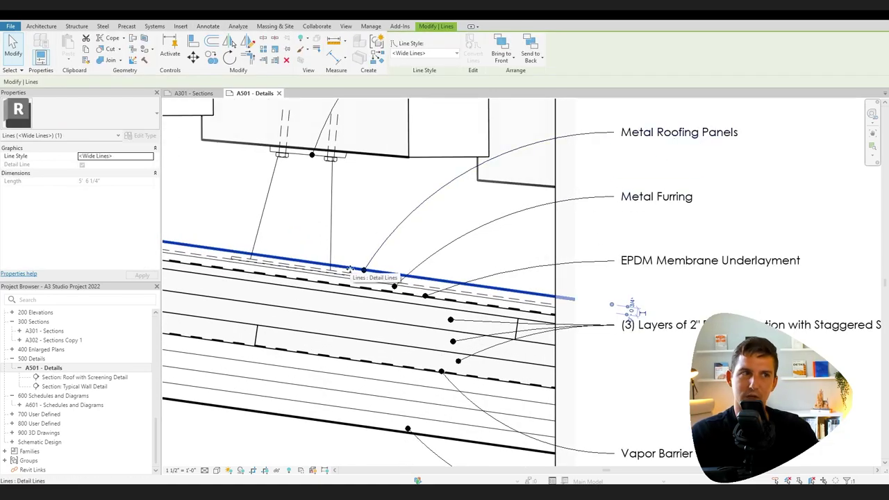
pyautogui.hotkey('alt', 'Tab')
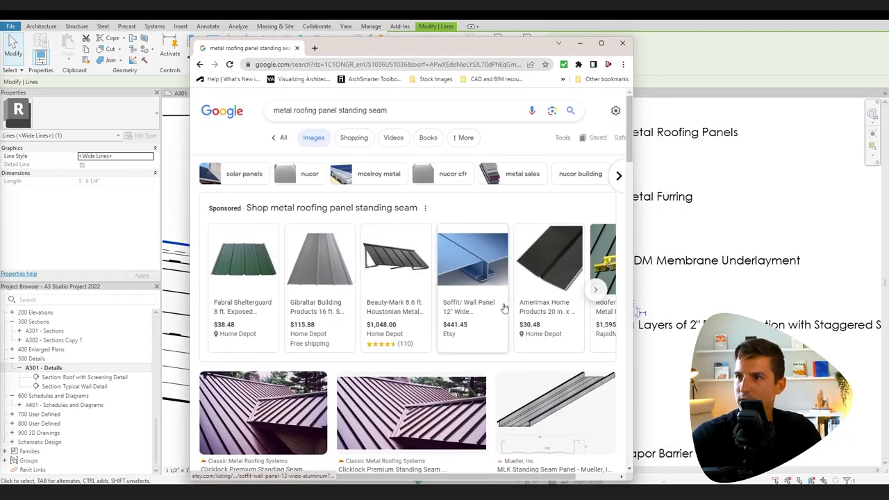
pyautogui.scroll(-1, 507, 303)
pyautogui.scroll(-1, 567, 242)
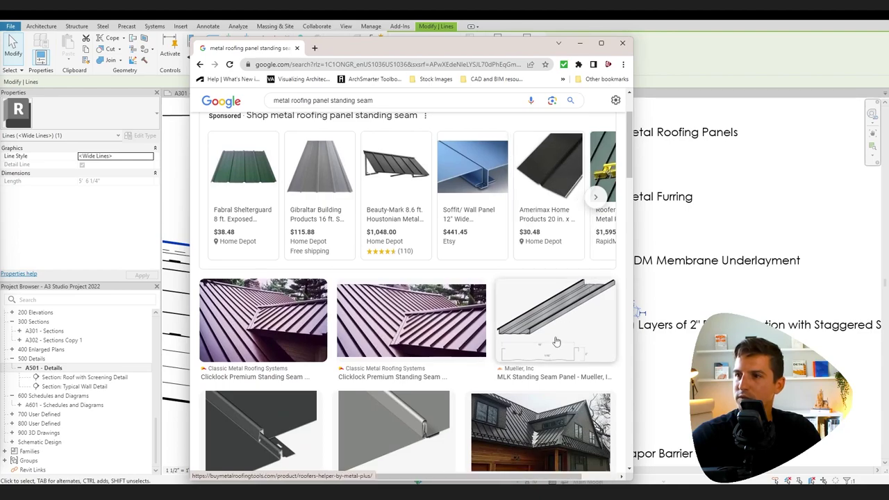
pyautogui.scroll(-3, 356, 345)
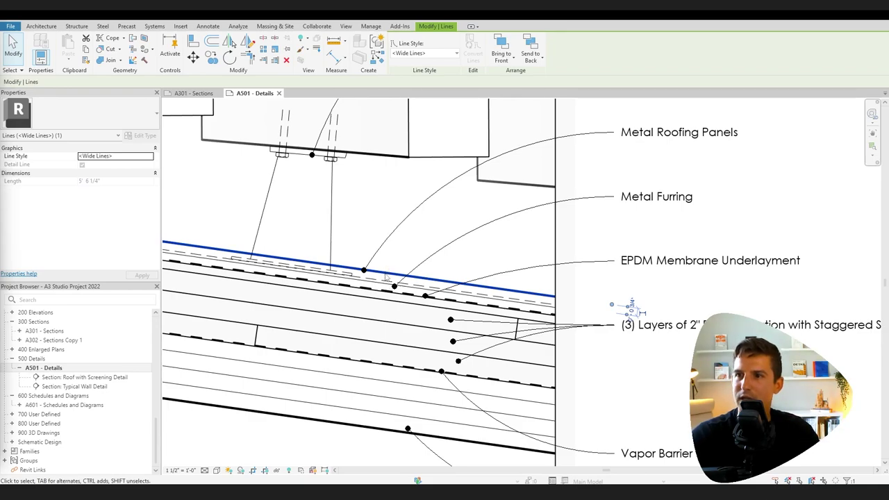
# Back in Revit, examine the hidden-style detail line just below the metal roofing panel line and clear the selection.
pyautogui.scroll(5, 381, 286)
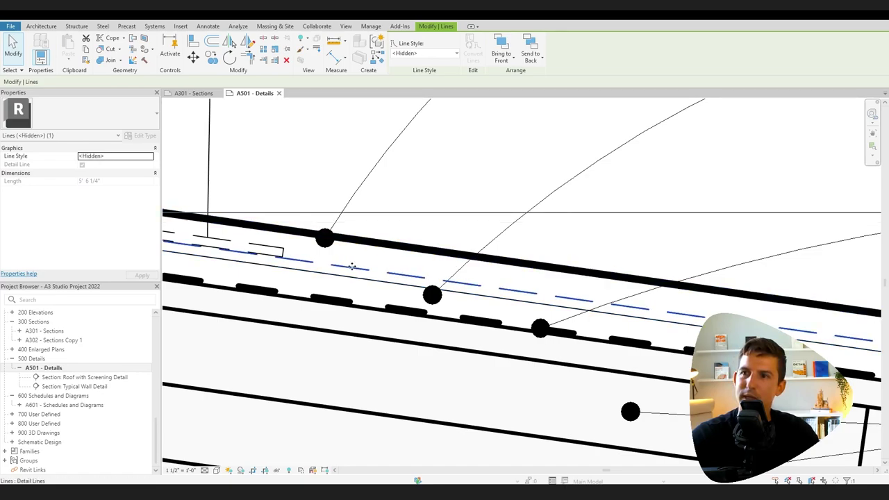
pyautogui.scroll(-4, 381, 269)
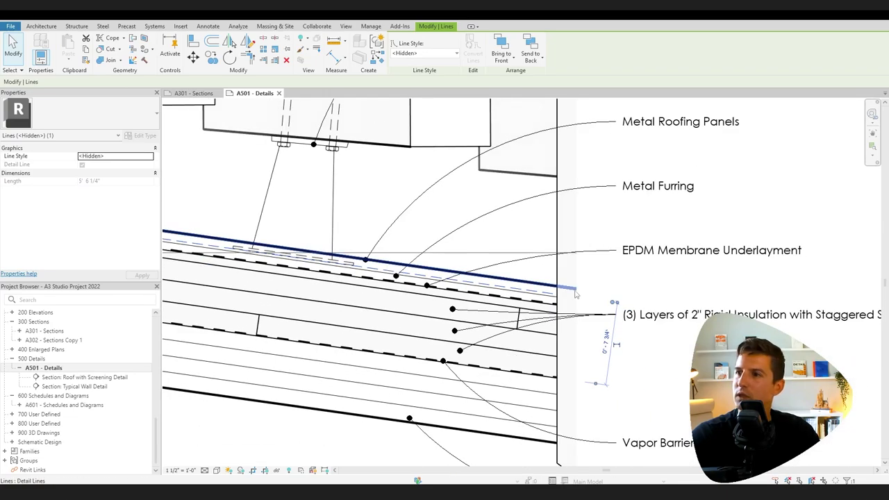
pyautogui.press('Escape')
pyautogui.moveTo(387, 270); pyautogui.dragTo(365, 304, button='middle')
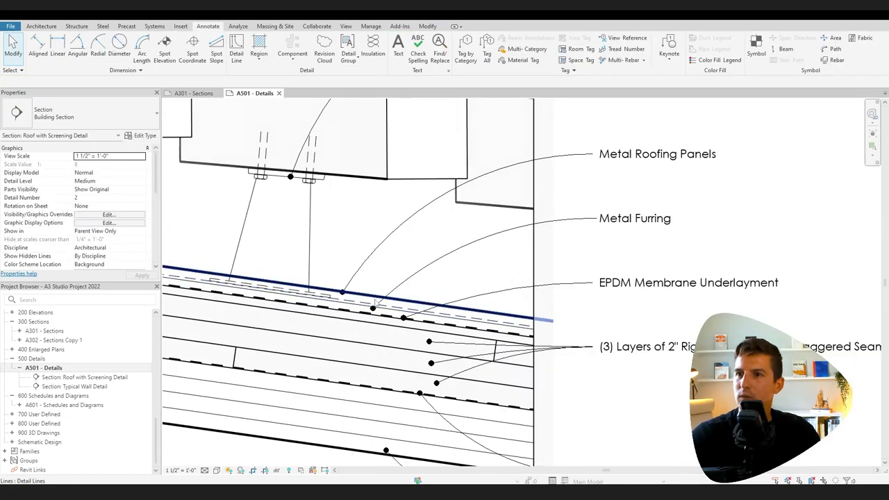
# Check where the EPDM Membrane Underlayment and Metal Furring note leaders land, and examine the plywood strip beneath the membrane.
pyautogui.click(601, 284)
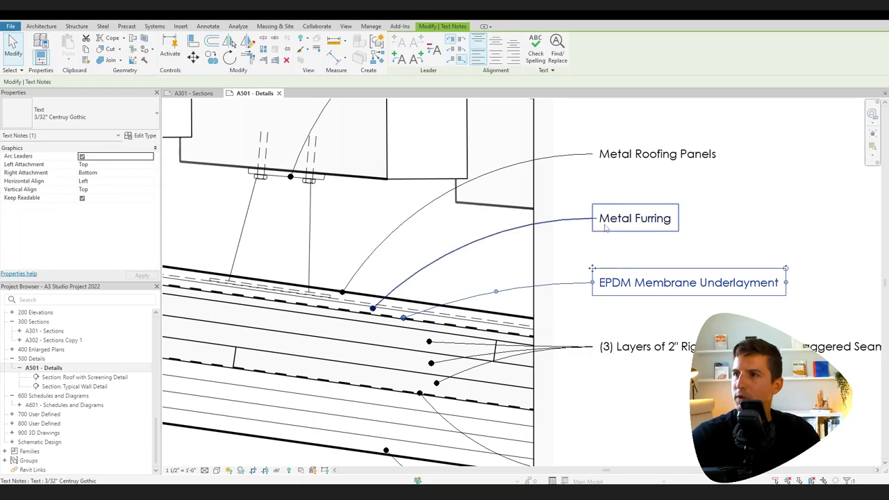
pyautogui.click(605, 224)
pyautogui.scroll(3, 367, 310)
pyautogui.scroll(2, 380, 309)
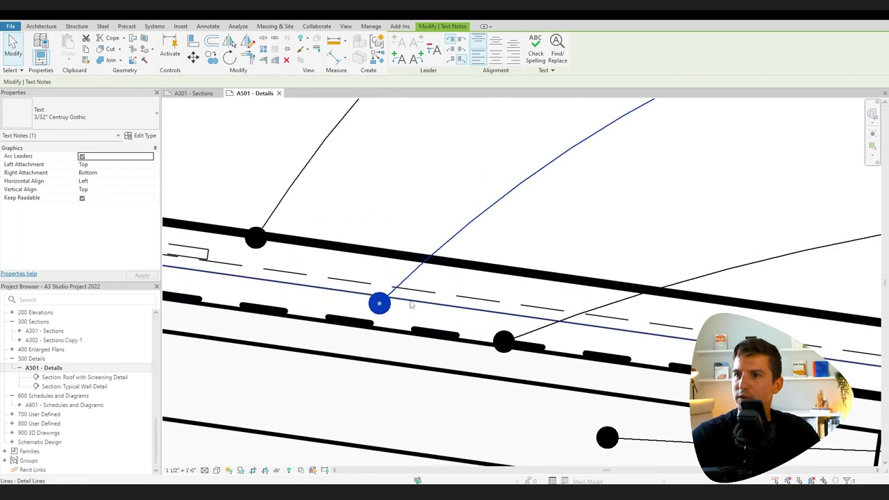
pyautogui.click(410, 304)
pyautogui.click(401, 316)
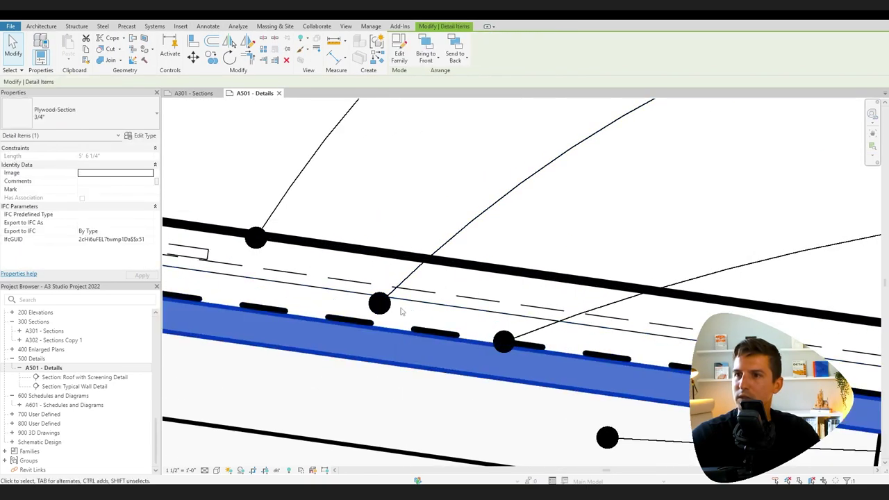
pyautogui.scroll(-3, 401, 321)
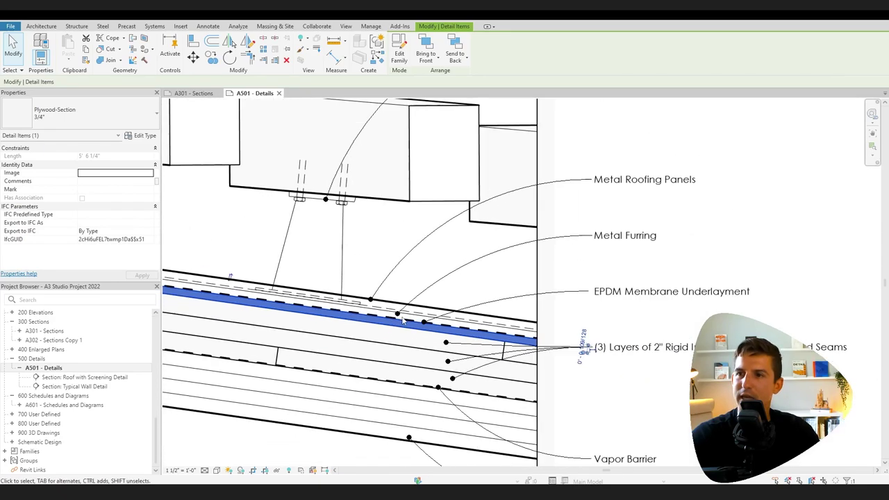
# Copy the EPDM Membrane Underlayment note below itself and edit it to read 3/4" Structural Plywood Decking, with its leader on the plywood layer.
pyautogui.click(665, 292)
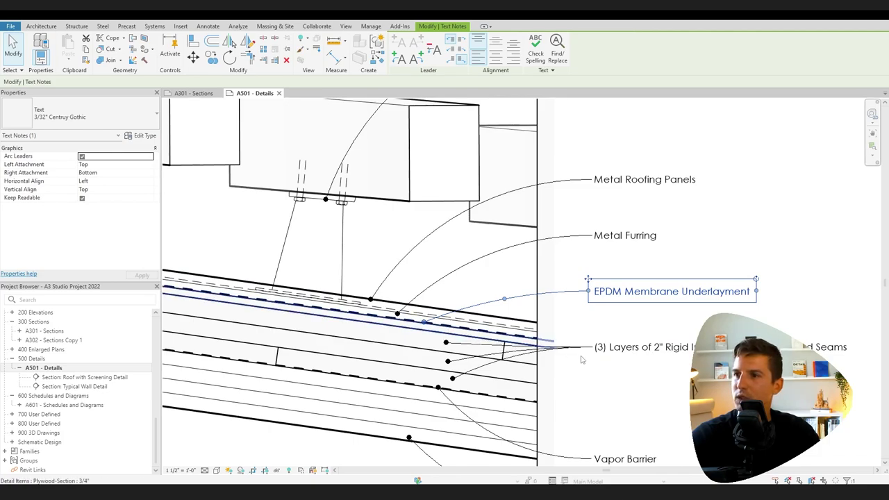
pyautogui.click(442, 337)
pyautogui.moveTo(647, 397); pyautogui.dragTo(595, 355, button='middle')
pyautogui.click(577, 306)
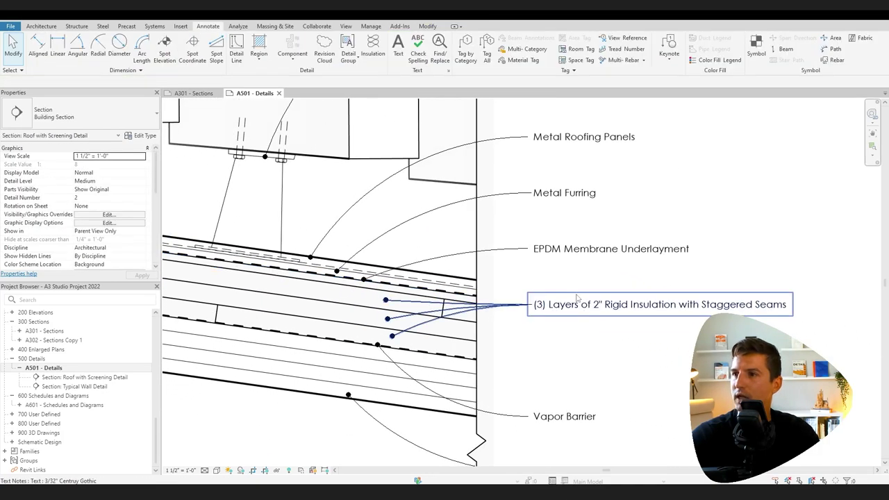
pyautogui.click(584, 252)
pyautogui.click(211, 59)
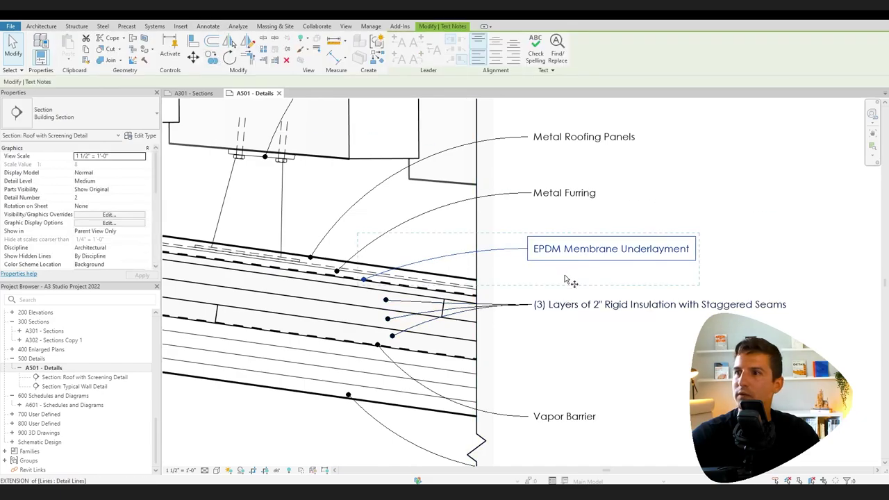
pyautogui.click(528, 249)
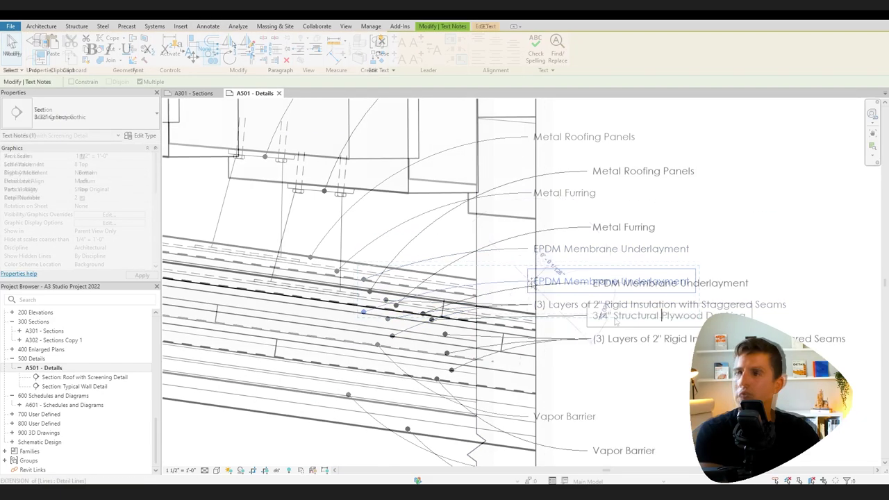
pyautogui.click(833, 248)
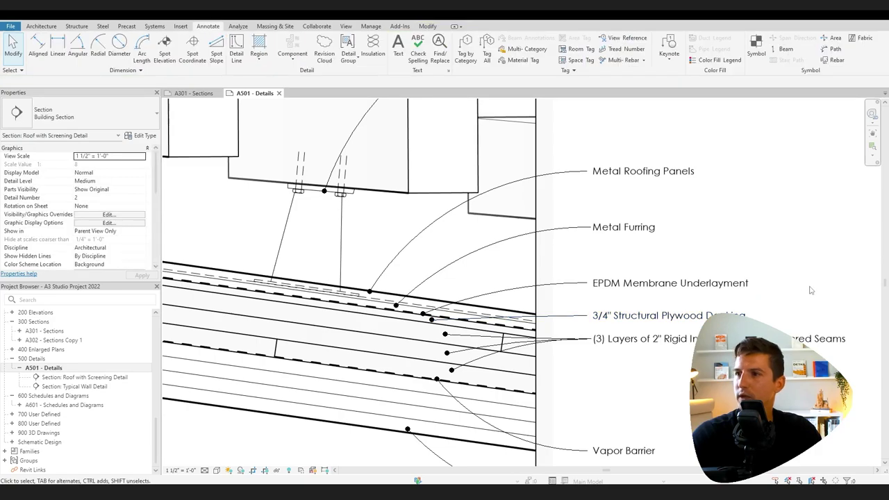
# Examine the rigid insulation layers, the thin CLT decking lines and the staggered insulation seams across the roof detail.
pyautogui.click(432, 312)
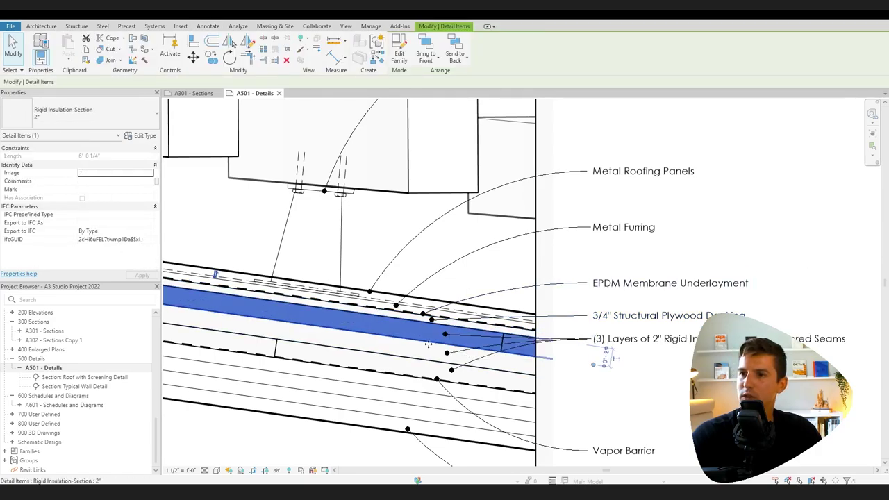
pyautogui.click(412, 389)
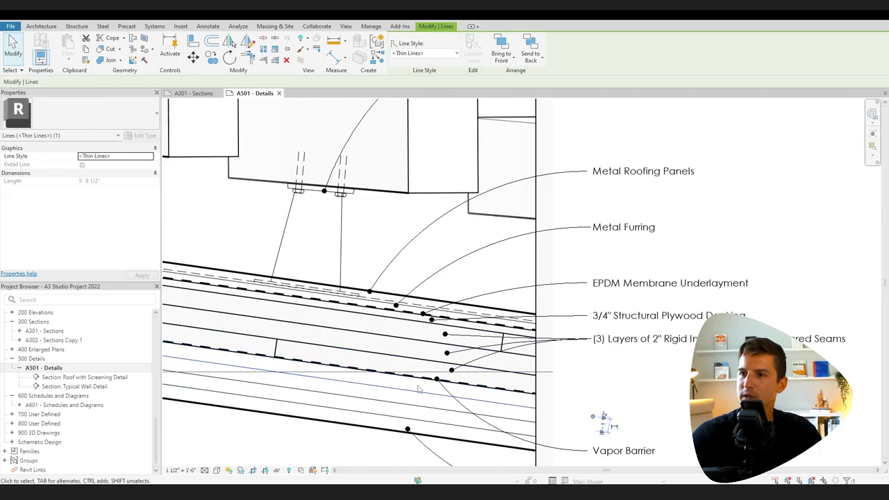
pyautogui.moveTo(413, 389); pyautogui.dragTo(393, 363, button='middle')
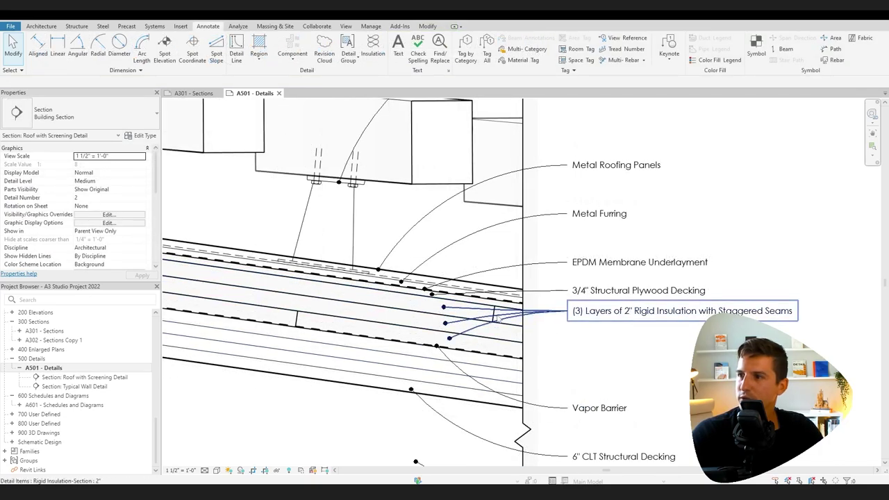
pyautogui.moveTo(370, 320); pyautogui.dragTo(547, 348, button='middle')
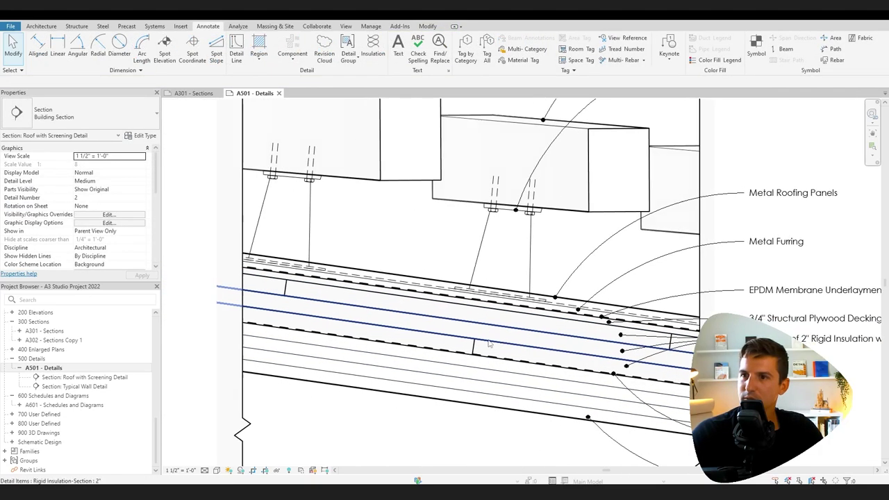
# Select the upper 2" rigid insulation layer and search the detail component types for "rigid" without placing one.
pyautogui.click(416, 317)
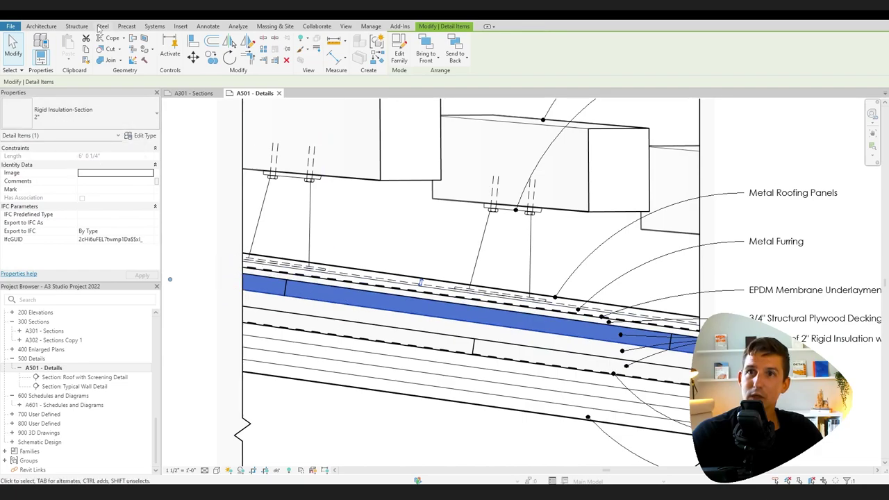
pyautogui.click(211, 27)
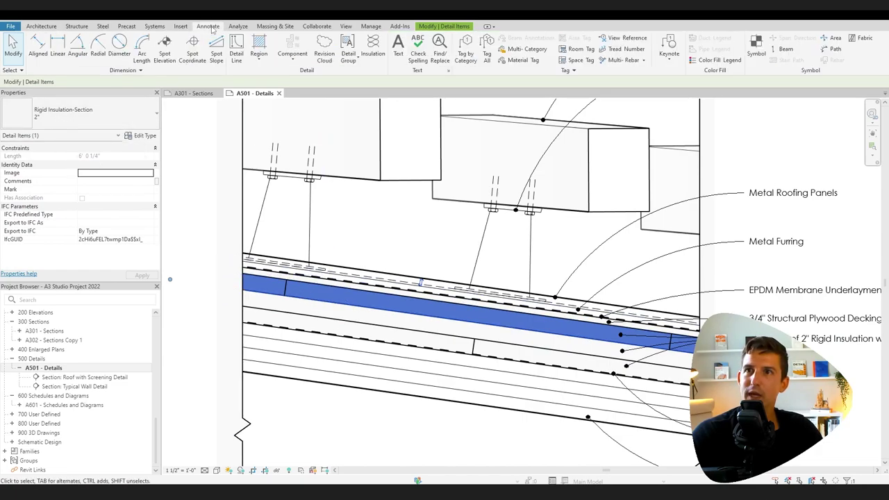
pyautogui.click(294, 59)
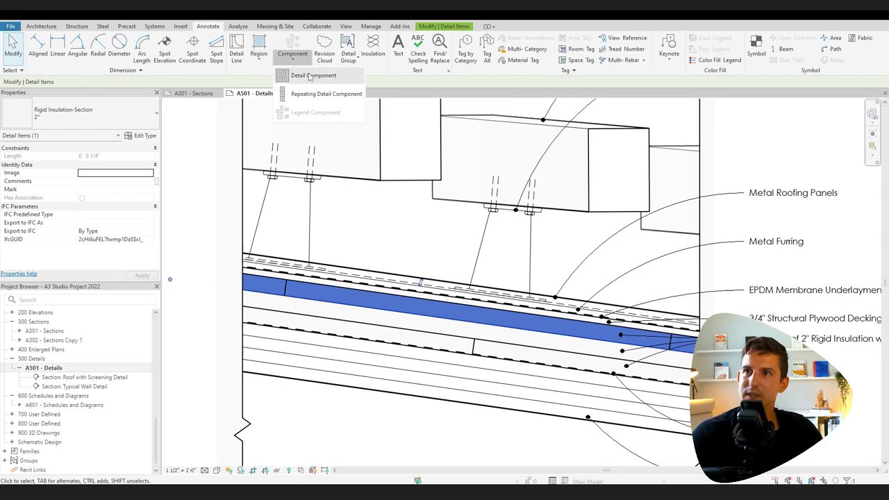
pyautogui.click(310, 79)
pyautogui.click(100, 120)
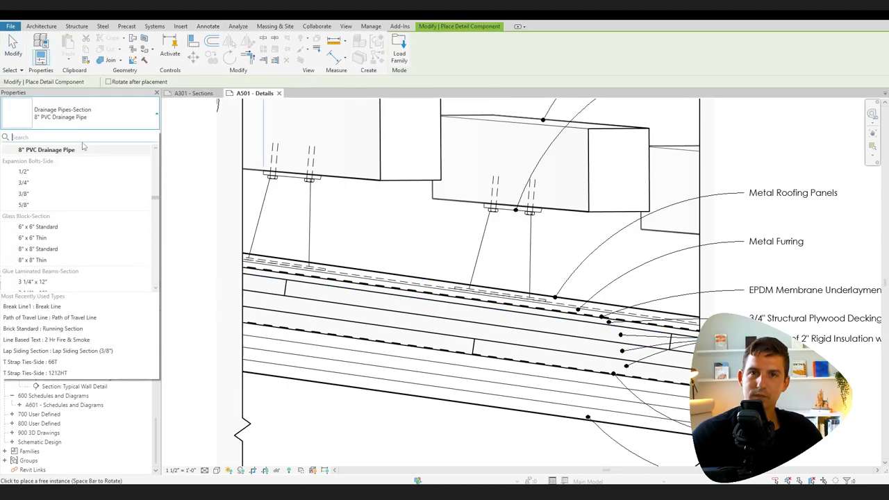
pyautogui.write('rigid')
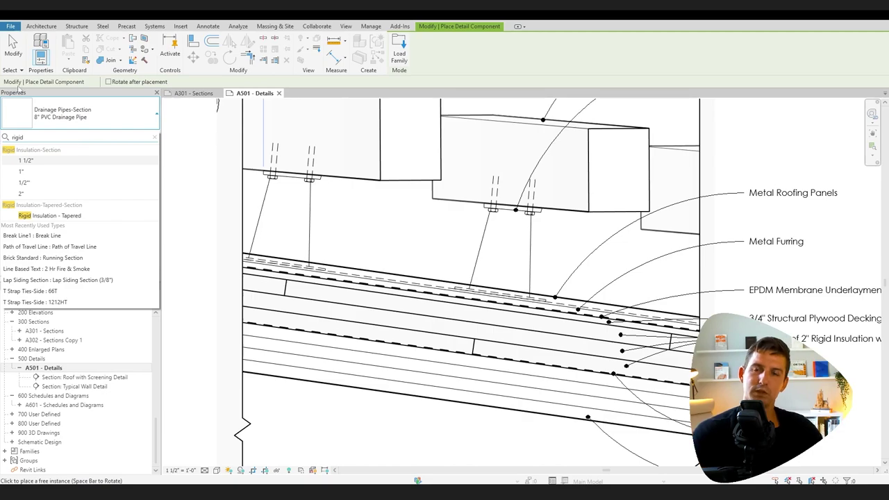
pyautogui.press('Escape')
pyautogui.press('Escape')
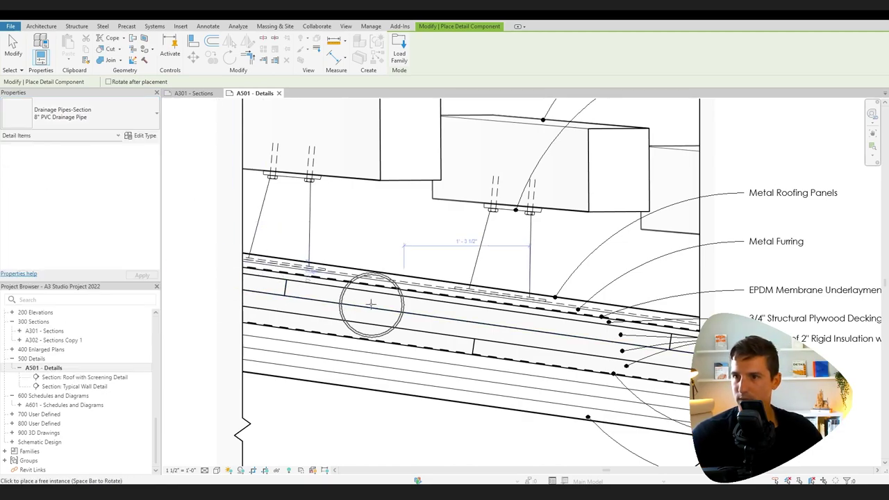
# Examine the line style of the short seam lines that stagger the joints between the rigid insulation layers.
pyautogui.moveTo(538, 338); pyautogui.dragTo(396, 309, button='middle')
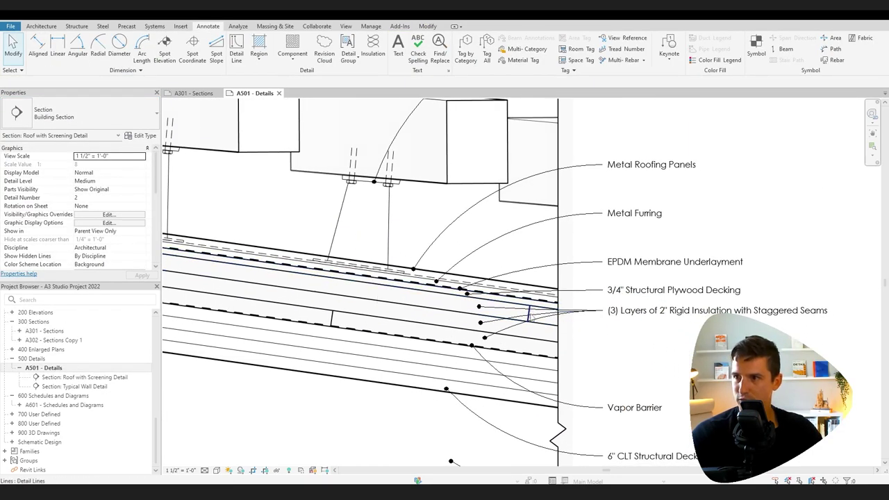
pyautogui.click(530, 310)
pyautogui.moveTo(334, 322); pyautogui.dragTo(464, 335, button='middle')
pyautogui.click(464, 334)
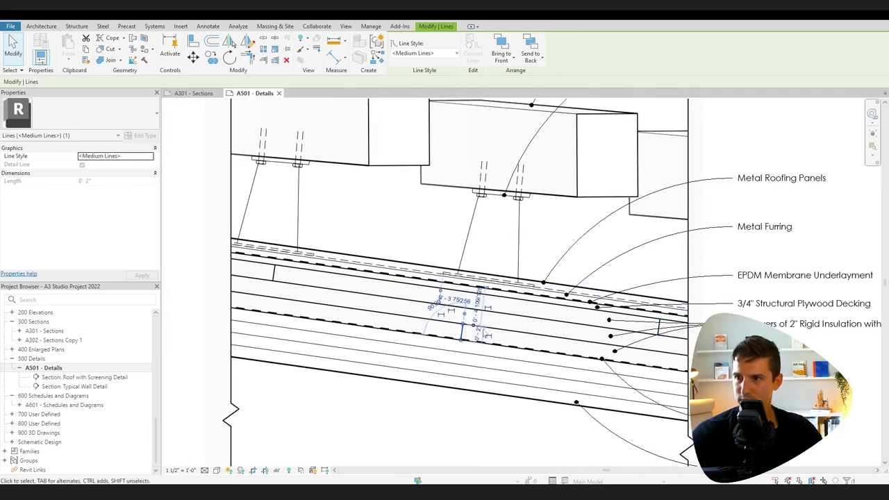
pyautogui.moveTo(523, 325); pyautogui.dragTo(470, 306, button='middle')
pyautogui.press('Escape')
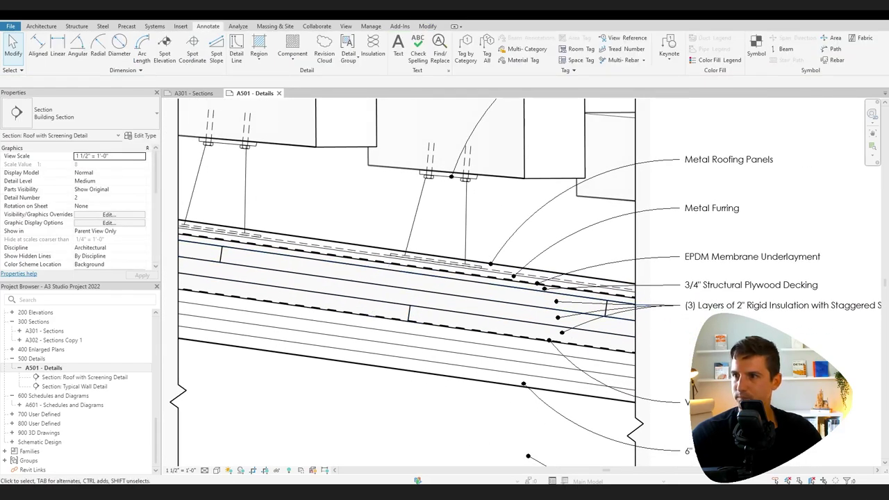
# Examine the dashed membrane line beneath the rigid insulation and its Vapor Barrier note.
pyautogui.moveTo(601, 353); pyautogui.dragTo(574, 338, button='middle')
pyautogui.click(575, 338)
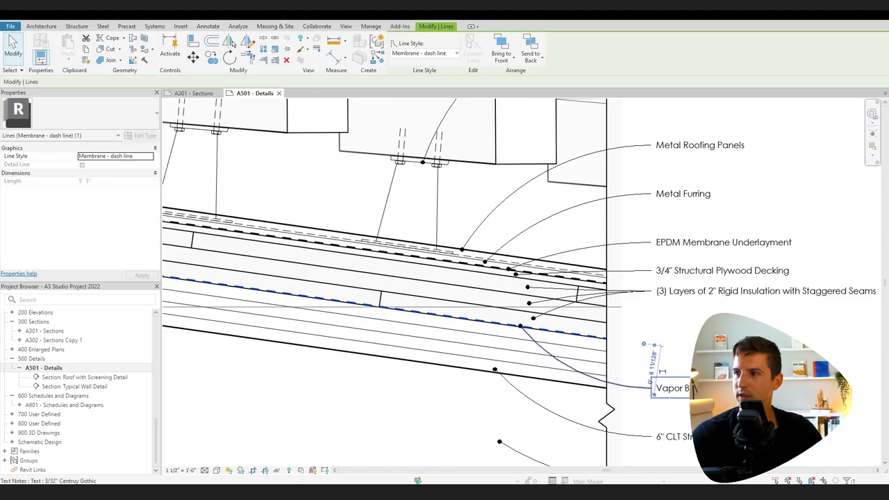
pyautogui.moveTo(662, 372)
pyautogui.mouseDown(button='middle')
pyautogui.moveTo(632, 348)
pyautogui.moveTo(634, 330)
pyautogui.mouseUp(button='middle')
pyautogui.press('Escape')
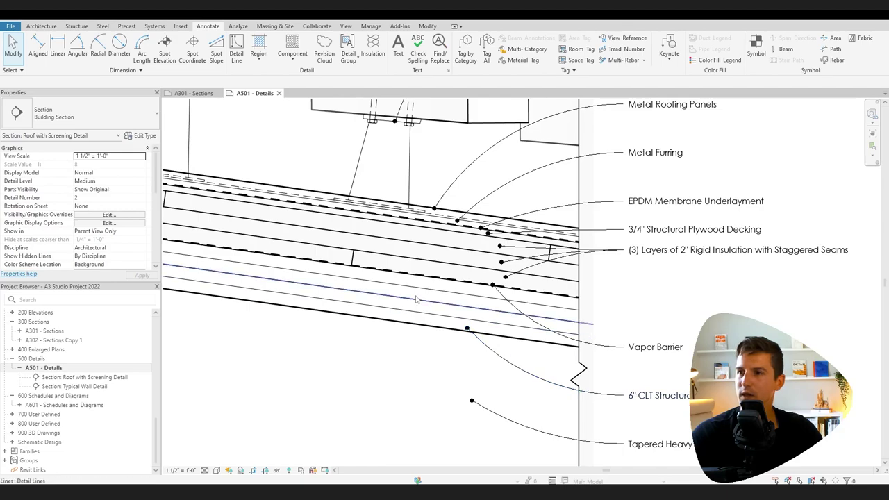
# Compare the line style of the CLT decking's bottom edge with that of the intermediate lines inside the decking.
pyautogui.click(416, 323)
pyautogui.moveTo(374, 360); pyautogui.dragTo(435, 395, button='middle')
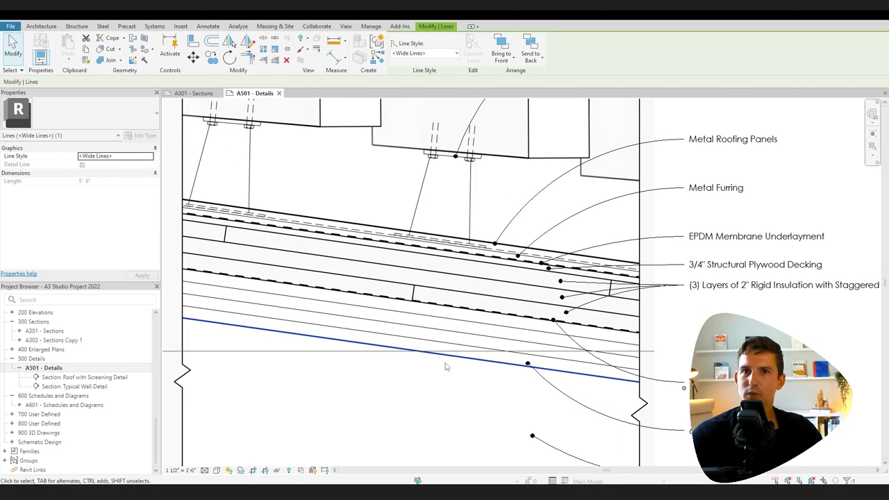
pyautogui.click(512, 343)
pyautogui.click(512, 340)
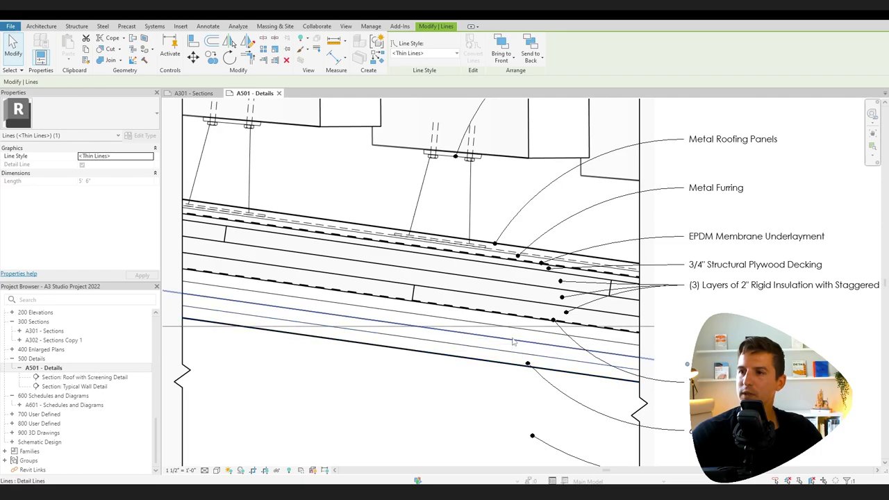
pyautogui.click(512, 328)
pyautogui.click(498, 351)
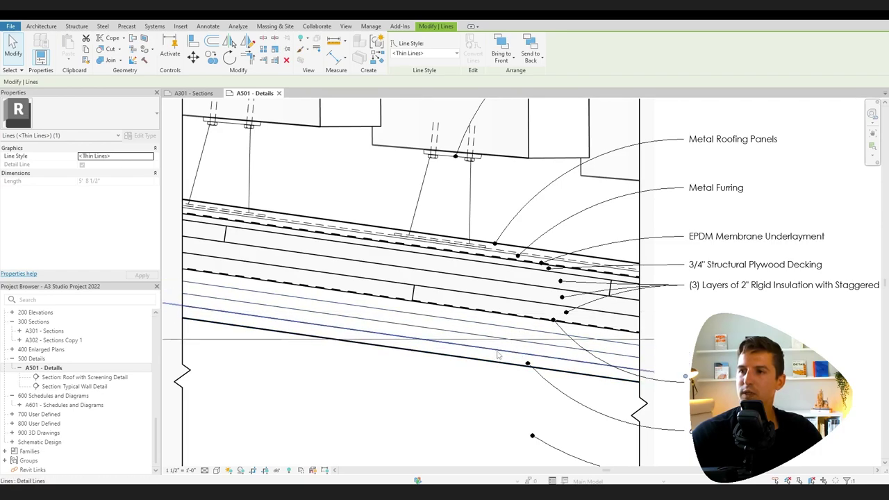
# Draw Thin Lines detail lines below the CLT decking by picking its bottom edge and successive lines at a 1 1/2" offset.
pyautogui.click(208, 26)
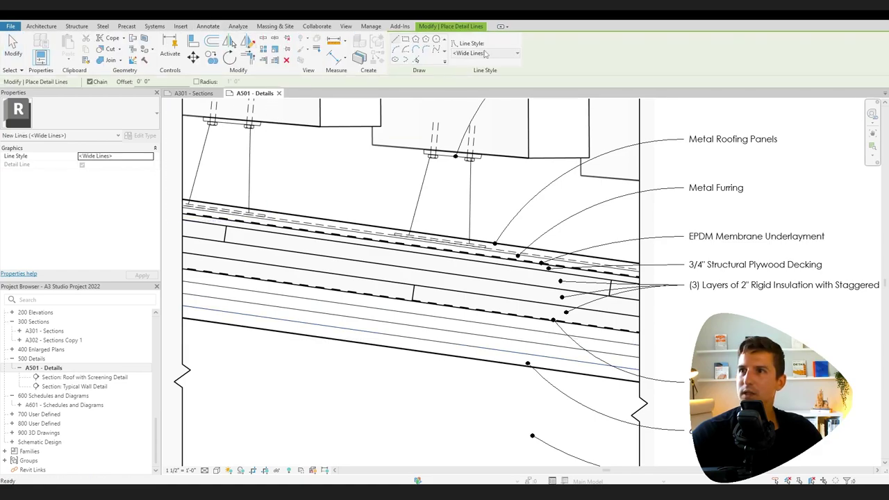
pyautogui.click(492, 54)
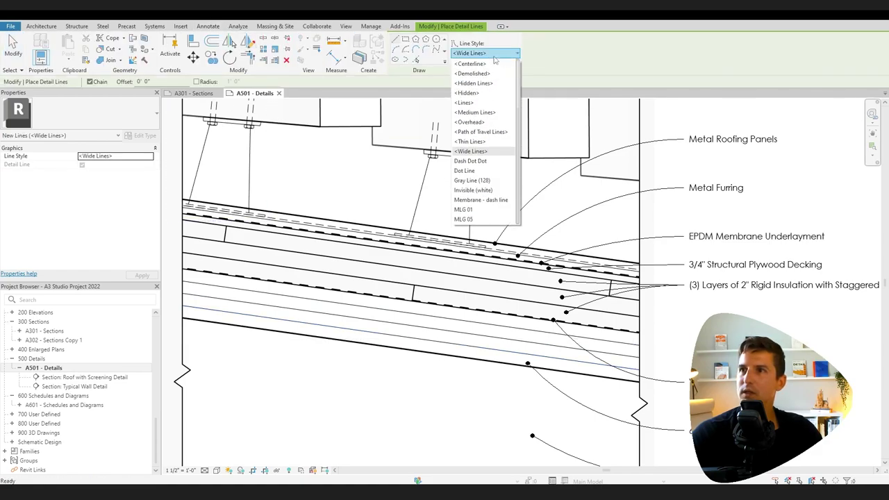
pyautogui.click(486, 142)
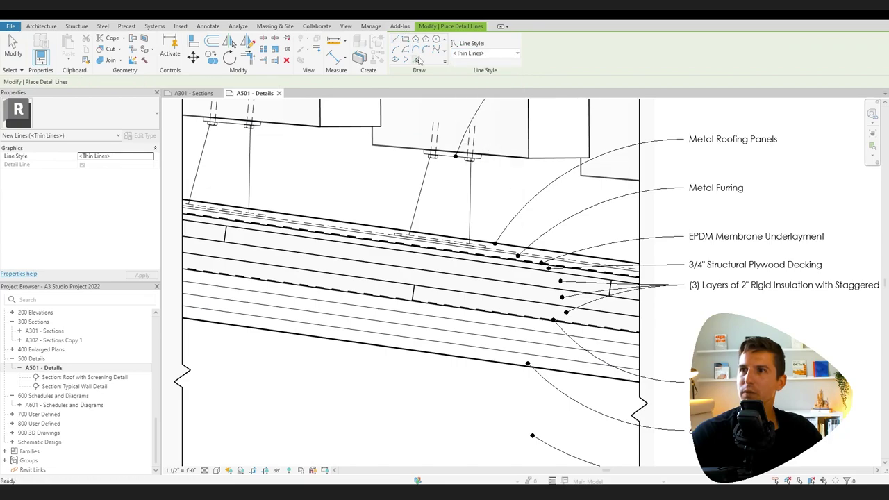
pyautogui.click(112, 81)
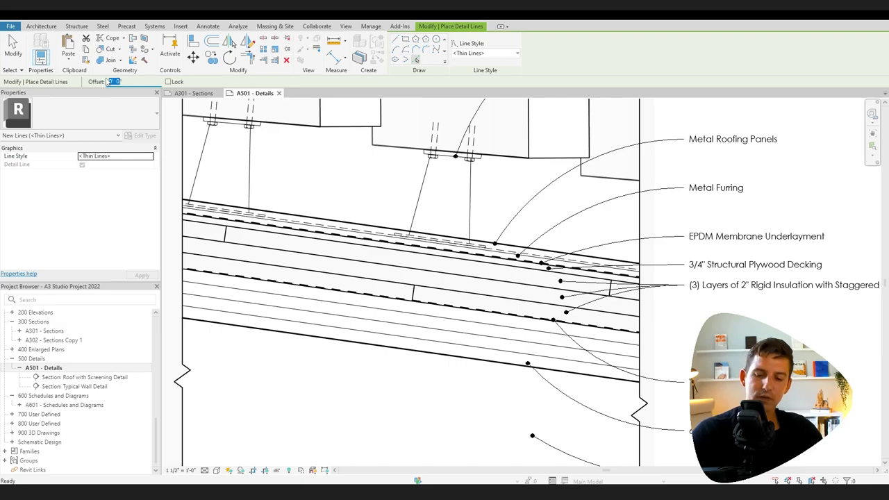
pyautogui.write('1.5"')
pyautogui.press('Return')
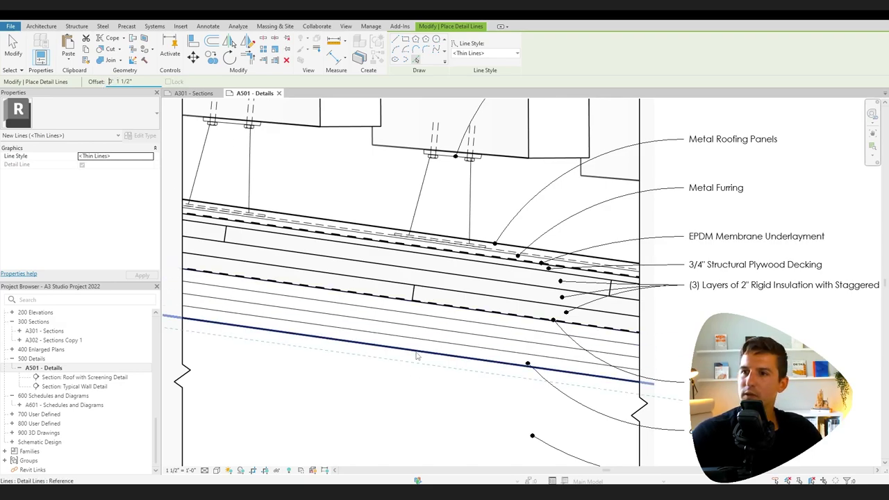
pyautogui.click(417, 356)
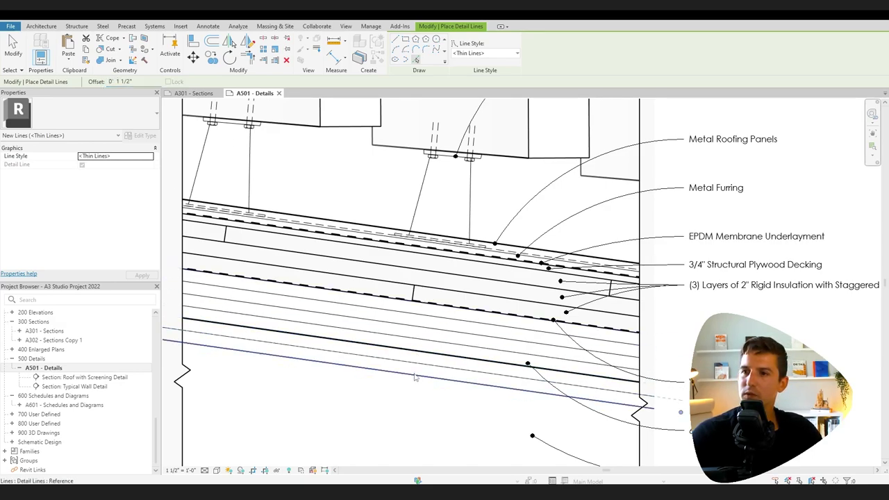
pyautogui.press('Escape')
pyautogui.press('Escape')
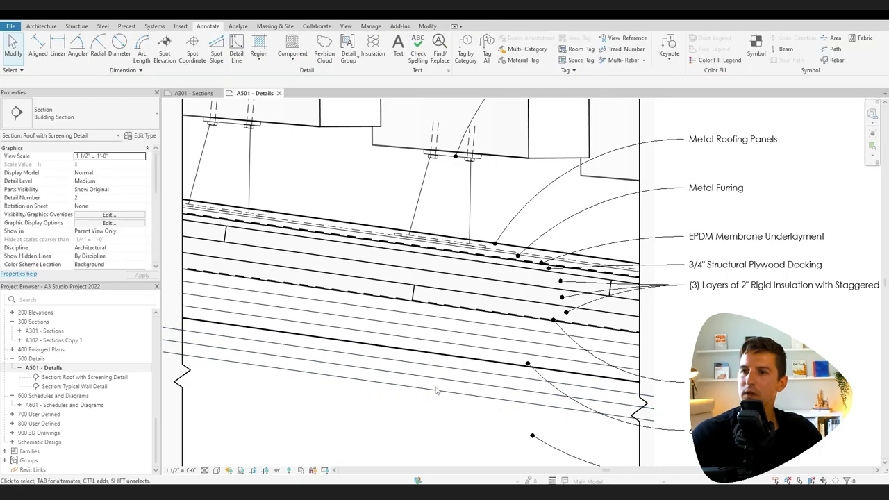
# Delete the trial offset lines below the CLT decking.
pyautogui.click(439, 378)
pyautogui.keyDown('ctrl'); pyautogui.click(447, 369); pyautogui.keyUp('ctrl')
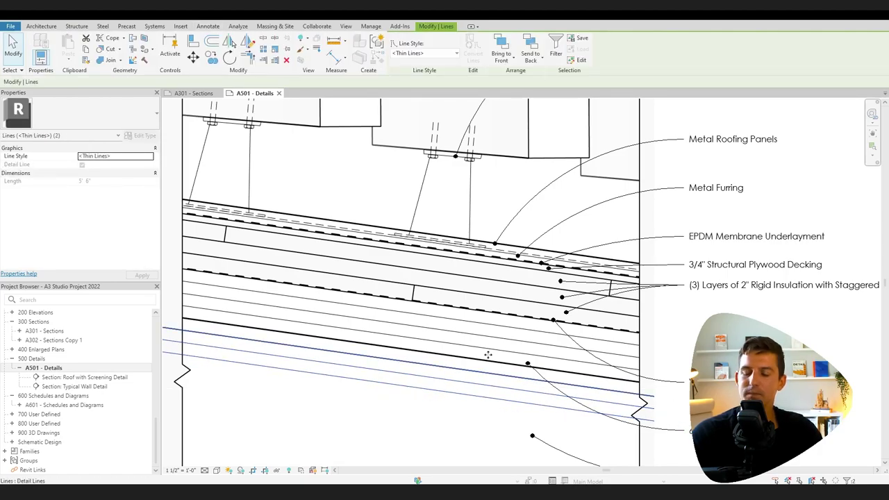
pyautogui.press('Delete')
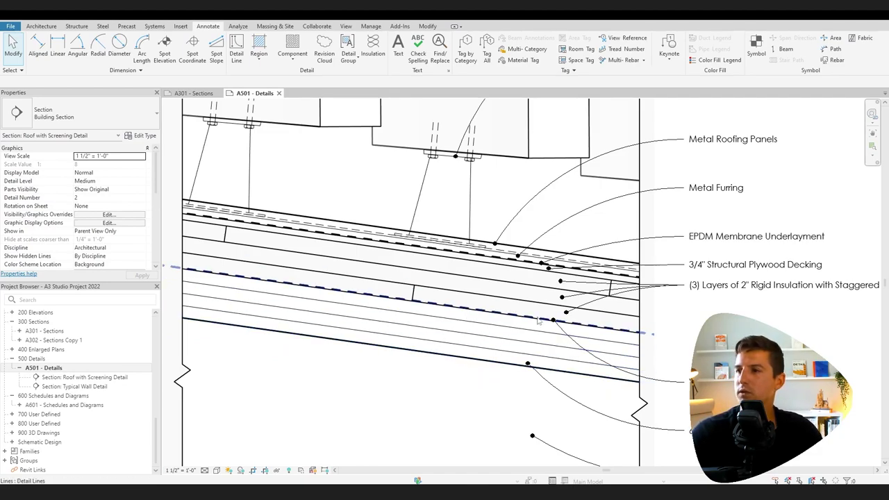
# Check where the 6" CLT Structural Decking and Tapered Heavy Timber Structural Arch note leaders land in the roof detail.
pyautogui.moveTo(697, 447); pyautogui.dragTo(687, 410, button='middle')
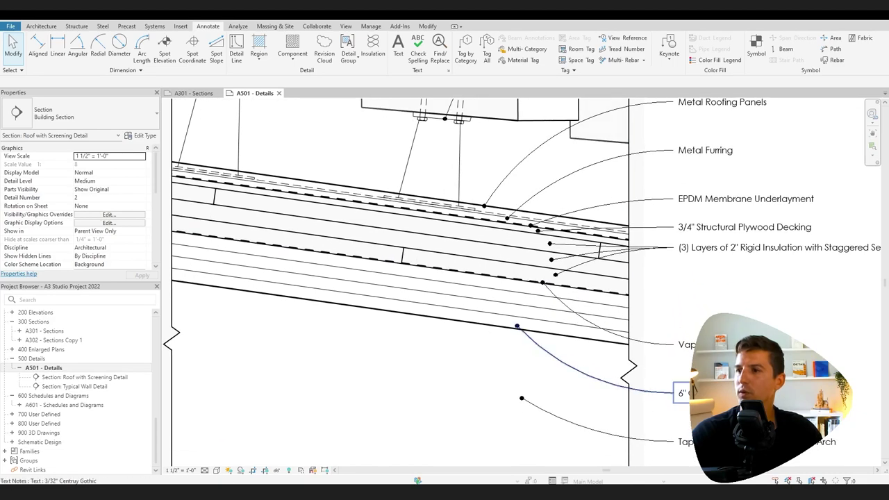
pyautogui.scroll(-1, 497, 456)
pyautogui.moveTo(497, 457); pyautogui.dragTo(445, 327, button='middle')
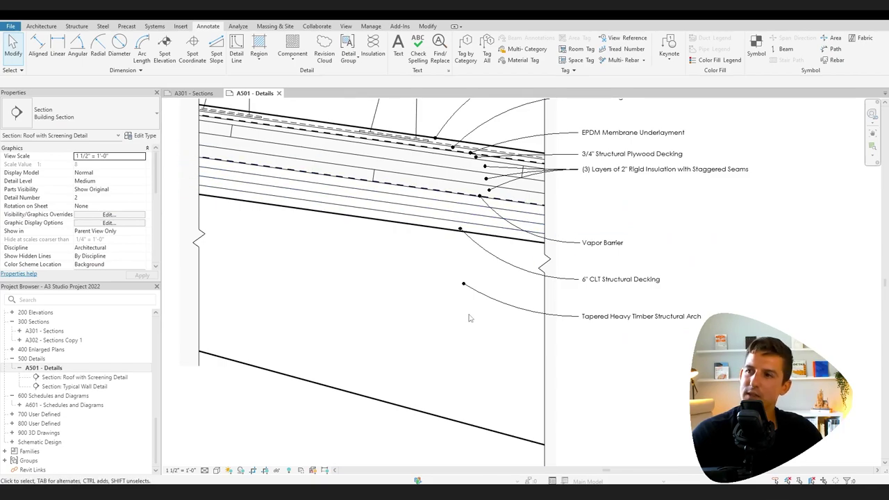
pyautogui.moveTo(485, 359); pyautogui.dragTo(484, 327, button='middle')
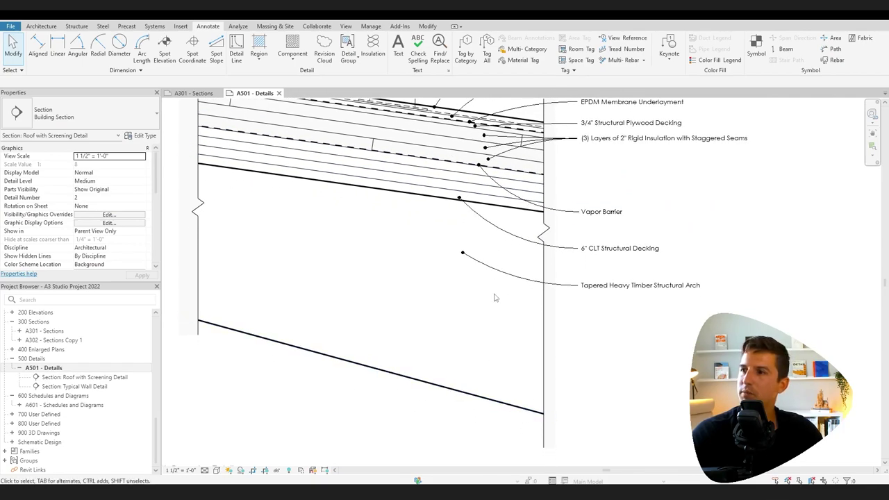
# Reveal the hidden elements in the roof detail, inspect the hidden structural framing arch, and leave the reveal mode.
pyautogui.click(289, 470)
pyautogui.scroll(-3, 364, 375)
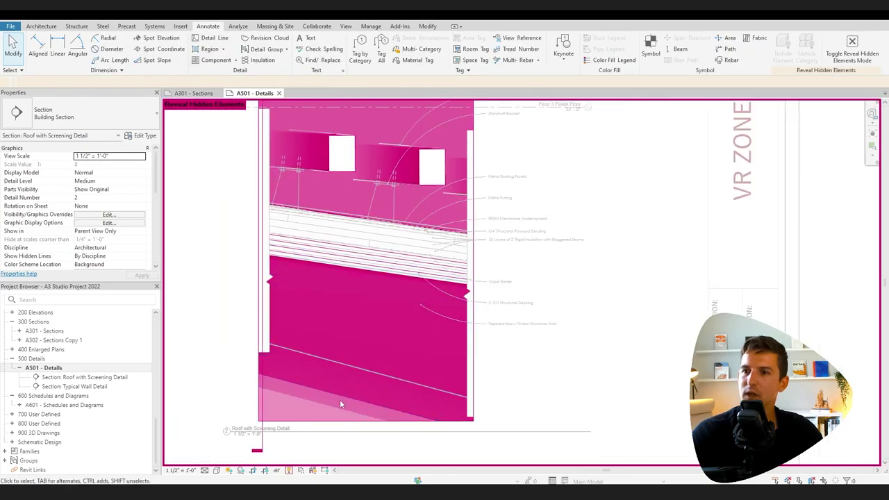
pyautogui.click(341, 398)
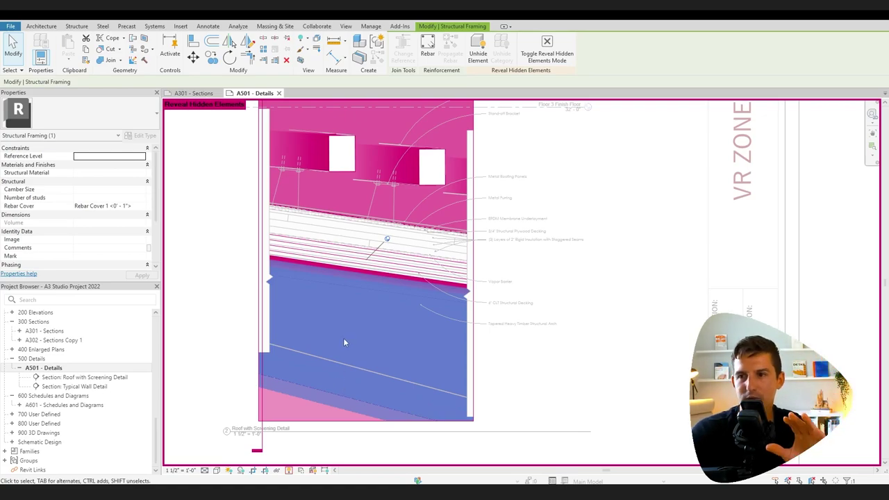
pyautogui.click(289, 471)
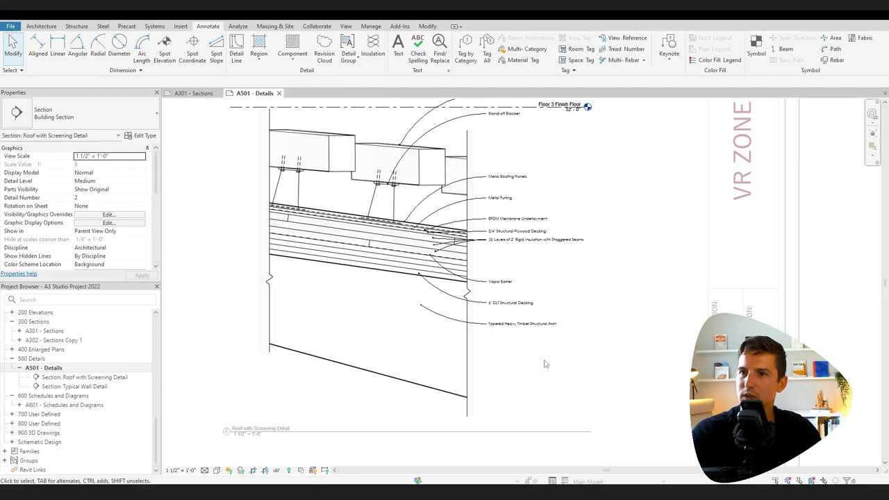
# Check the line style of the detail line along the arch's lower edge and review the timber screening and stand-off brackets above the roof.
pyautogui.scroll(1, 579, 375)
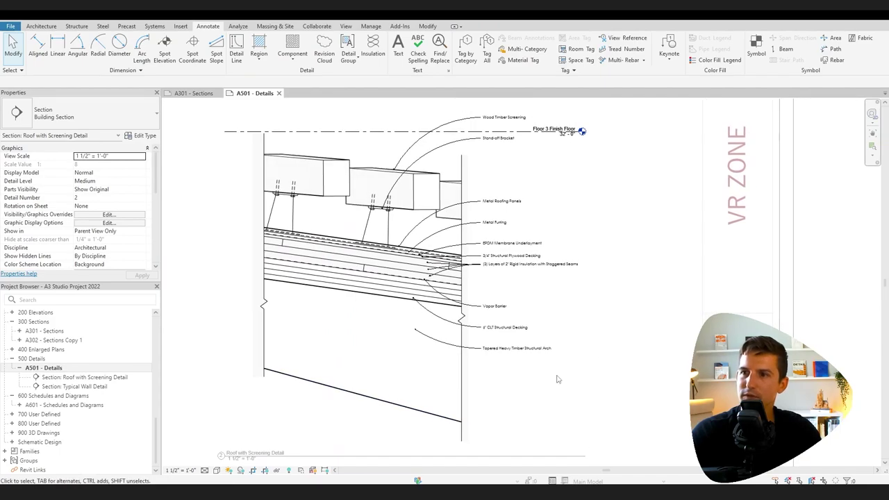
pyautogui.scroll(1, 422, 455)
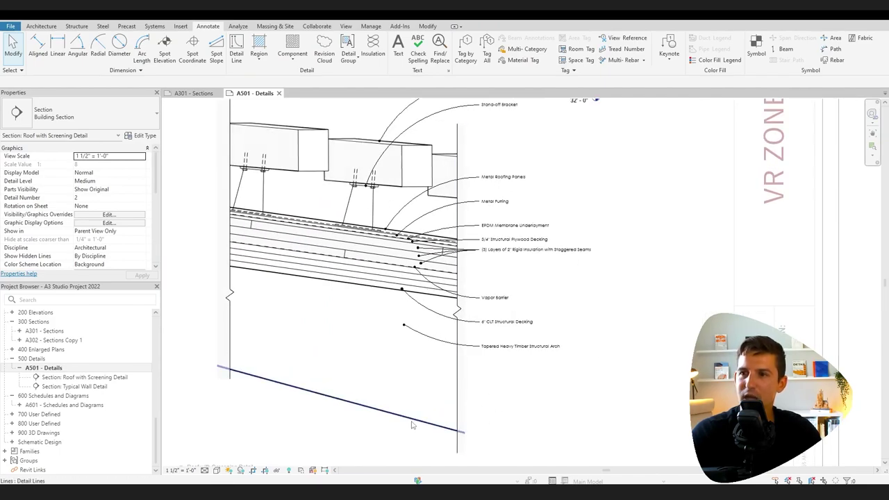
pyautogui.click(412, 426)
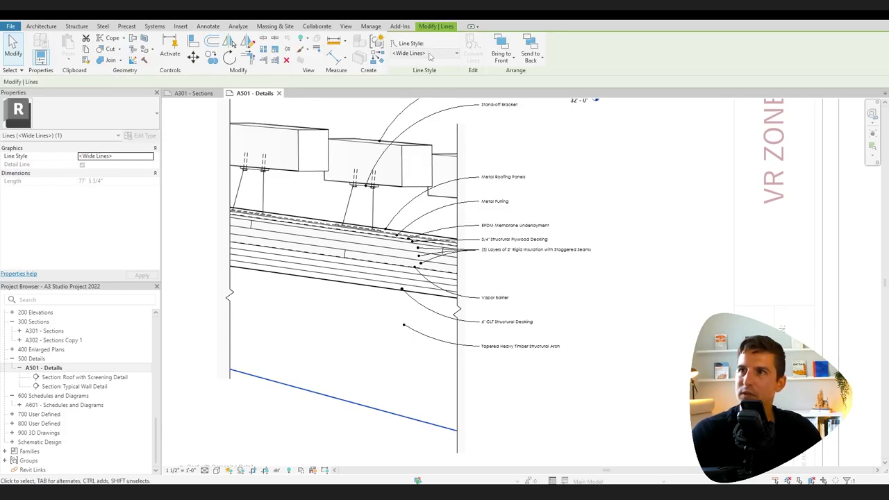
pyautogui.click(323, 404)
pyautogui.moveTo(373, 346); pyautogui.dragTo(349, 407, button='middle')
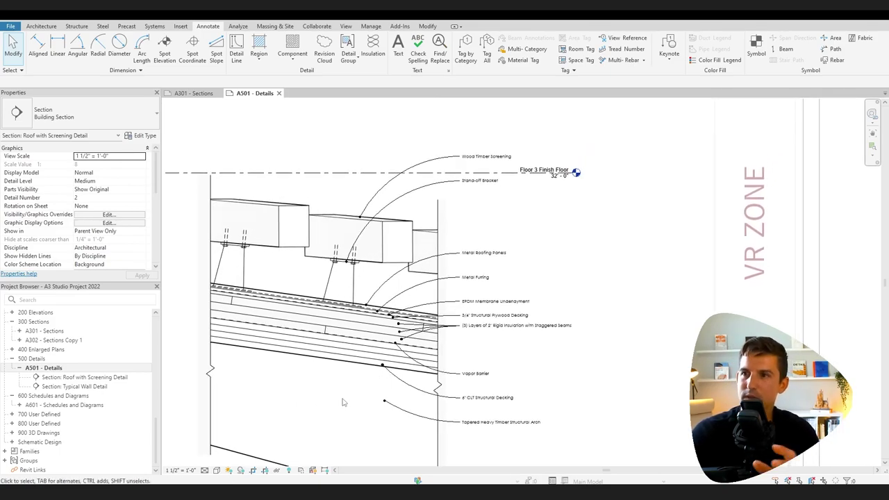
pyautogui.scroll(4, 320, 387)
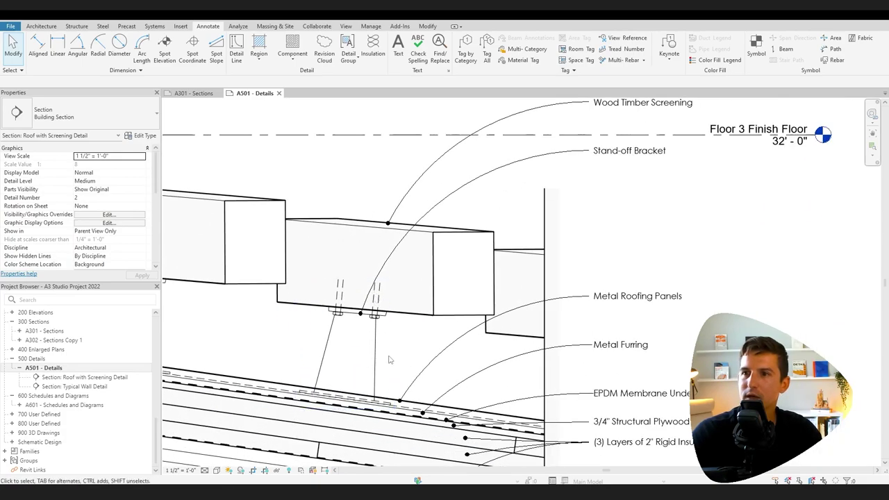
pyautogui.scroll(-2, 511, 309)
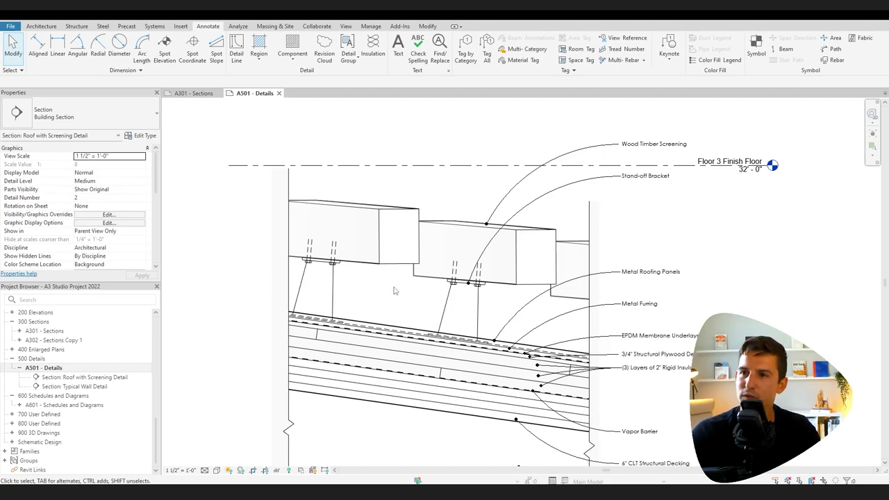
# Open the Bracket Detail group at the first timber for editing and select all of its detail lines.
pyautogui.scroll(2, 394, 290)
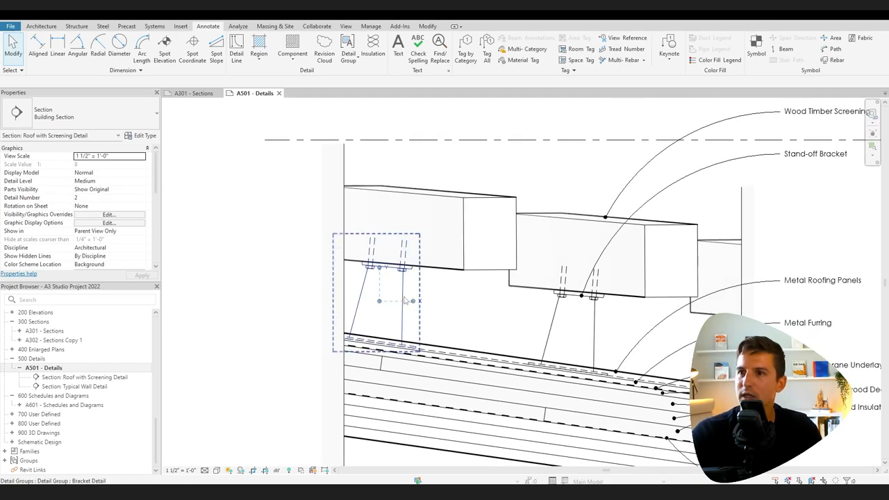
pyautogui.click(405, 300)
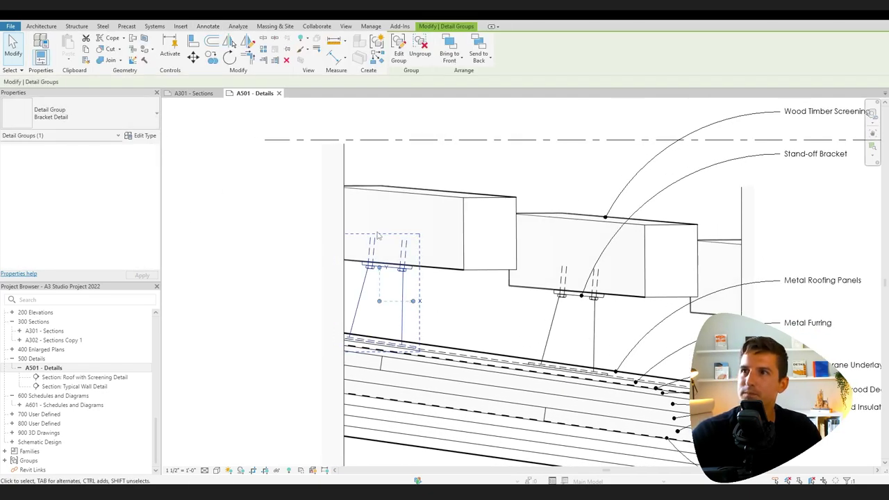
pyautogui.doubleClick(404, 311)
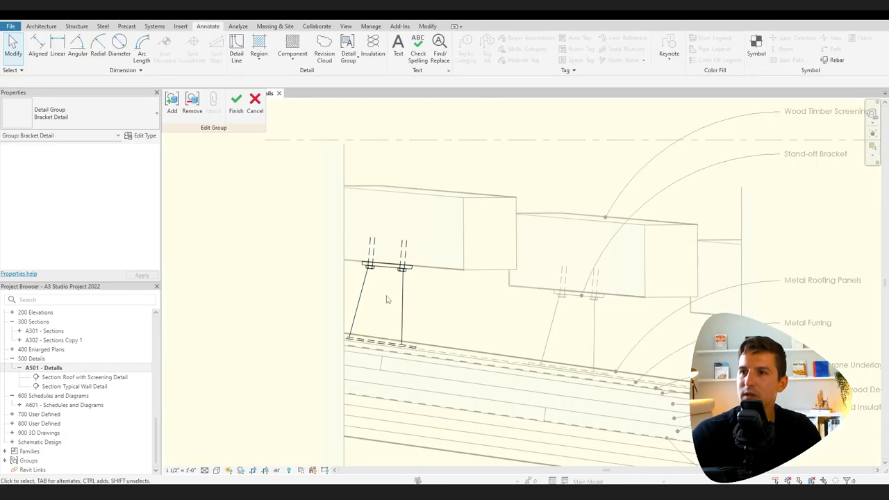
pyautogui.moveTo(310, 203); pyautogui.dragTo(442, 373)
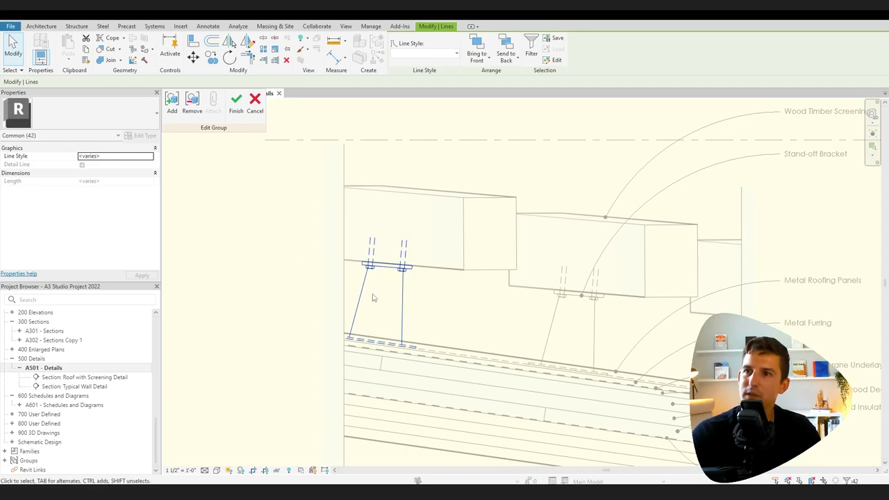
# Inspect the bracket's upper plate and bolts, and the dashed base plate lines beneath the metal roofing.
pyautogui.scroll(5, 393, 266)
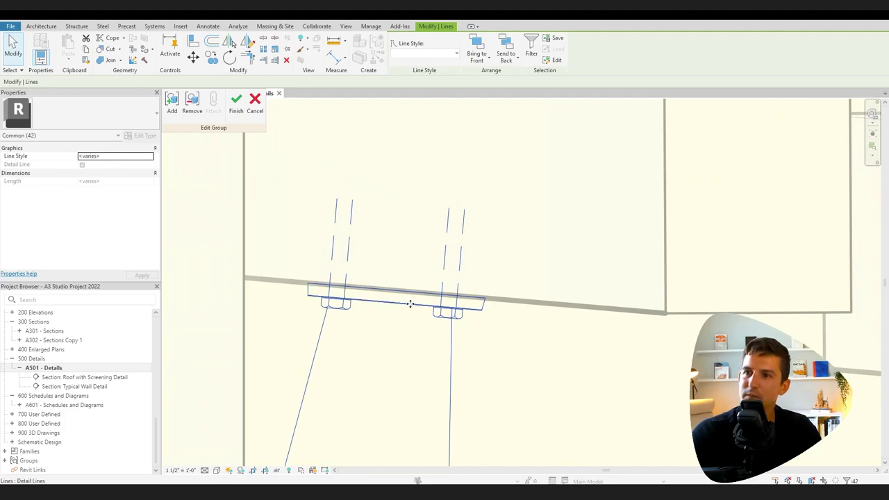
pyautogui.scroll(-3, 410, 303)
pyautogui.moveTo(501, 378); pyautogui.dragTo(496, 308, button='middle')
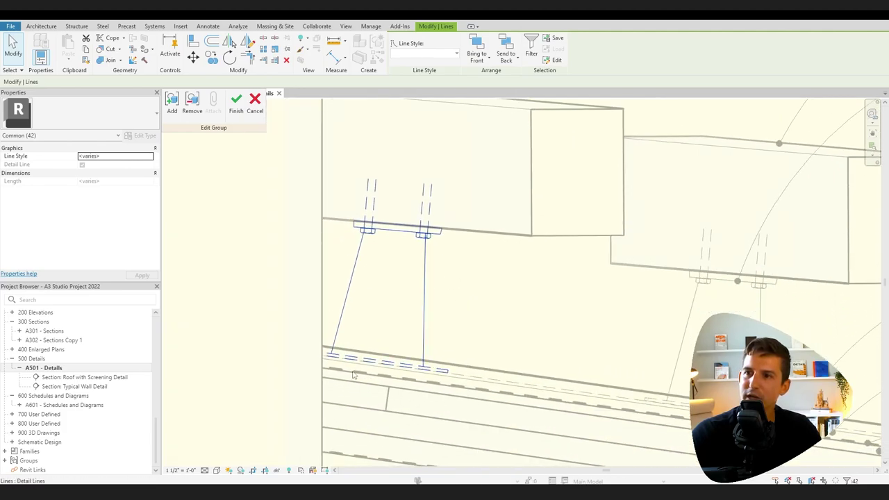
pyautogui.scroll(3, 367, 362)
pyautogui.scroll(2, 366, 362)
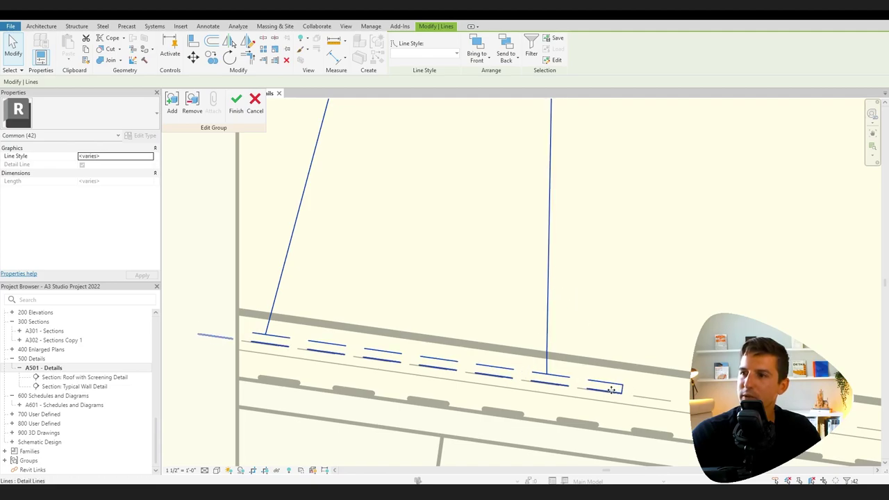
pyautogui.scroll(-3, 605, 373)
pyautogui.moveTo(672, 415); pyautogui.dragTo(557, 343, button='middle')
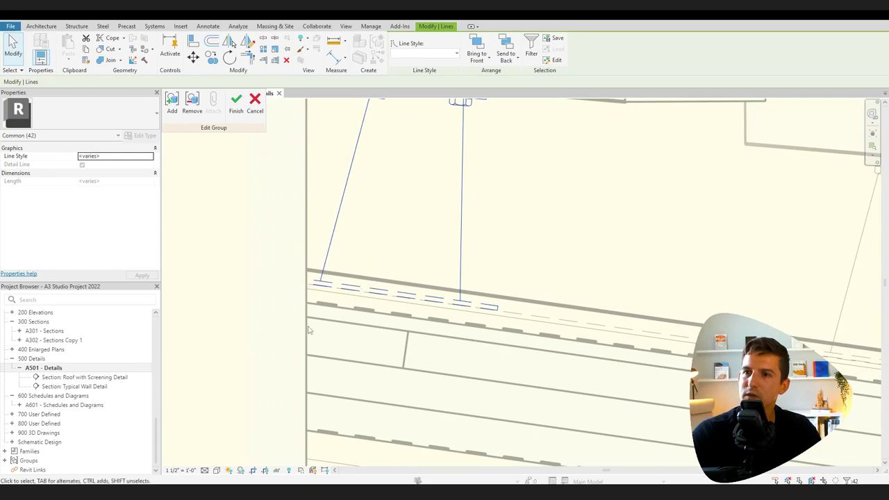
pyautogui.scroll(-4, 428, 344)
pyautogui.scroll(-2, 298, 327)
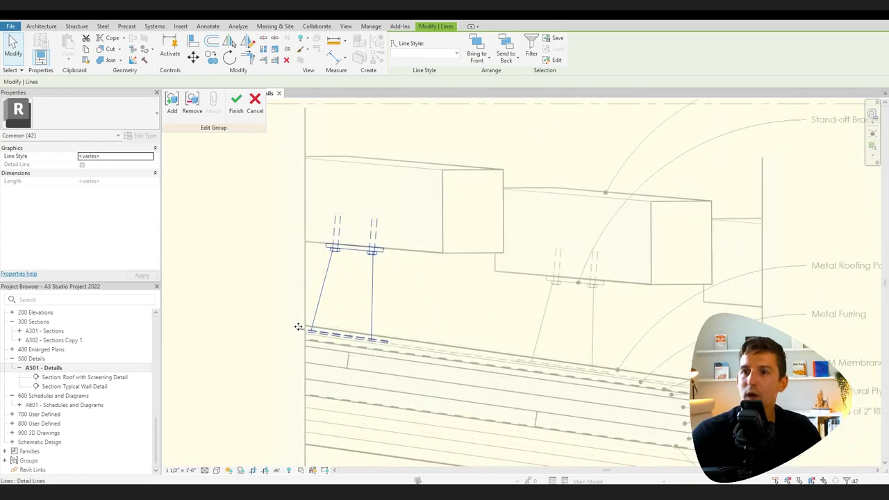
# Examine the hex bolt heads and the dashed bolt shafts that run from the bracket plate into the timber screening.
pyautogui.scroll(2, 360, 338)
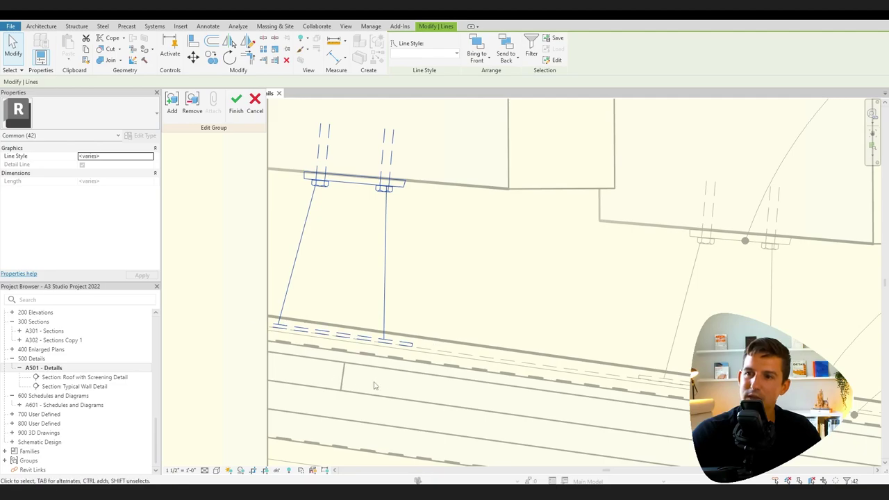
pyautogui.scroll(-3, 403, 392)
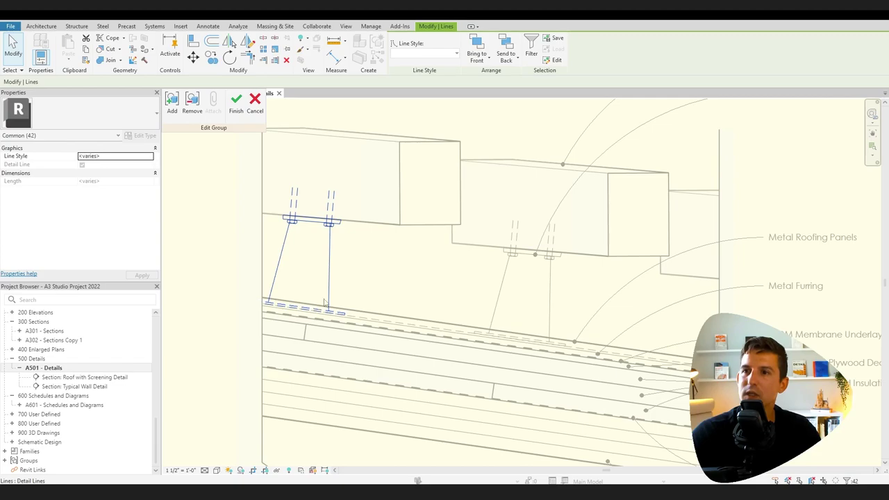
pyautogui.scroll(4, 313, 197)
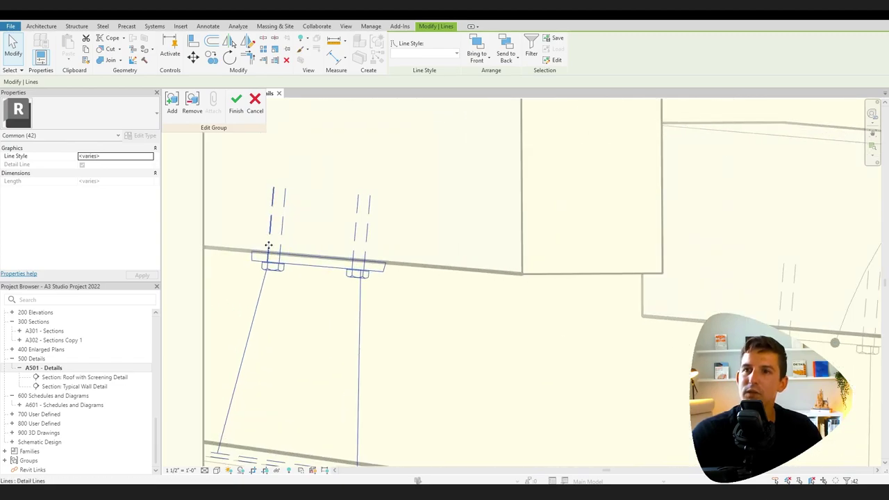
pyautogui.scroll(5, 268, 236)
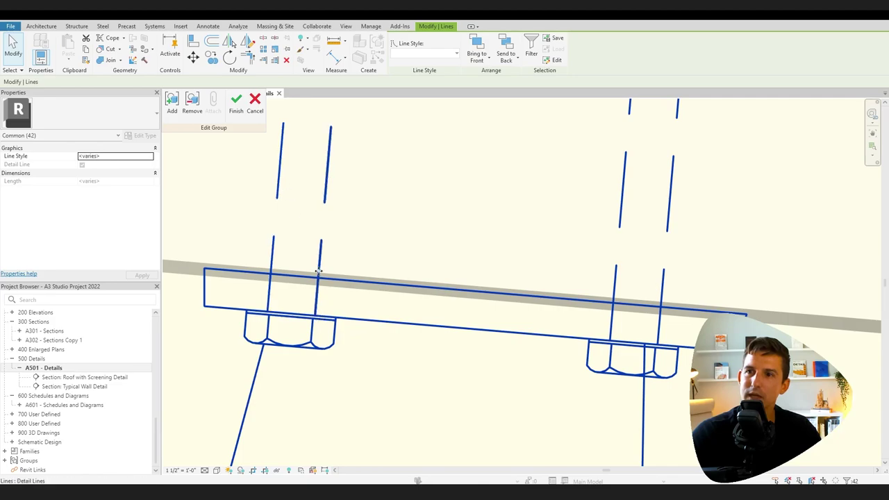
pyautogui.scroll(-6, 462, 321)
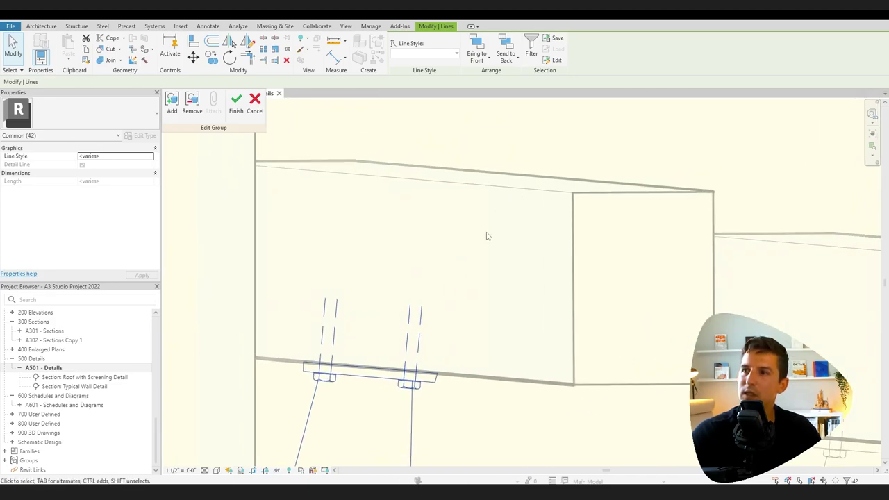
pyautogui.scroll(4, 347, 373)
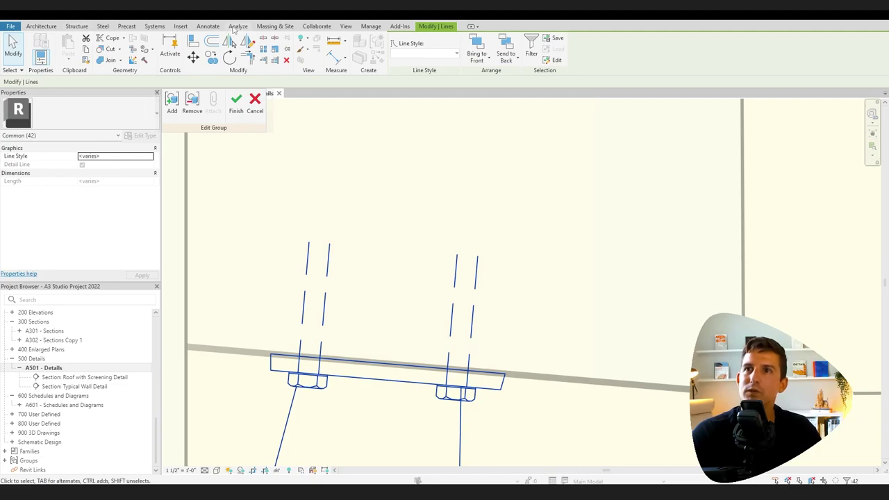
# Place a 5/8" A307 Bolts-Side detail component upright on the bracket's upper plate, between the two drawn bolts.
pyautogui.click(208, 27)
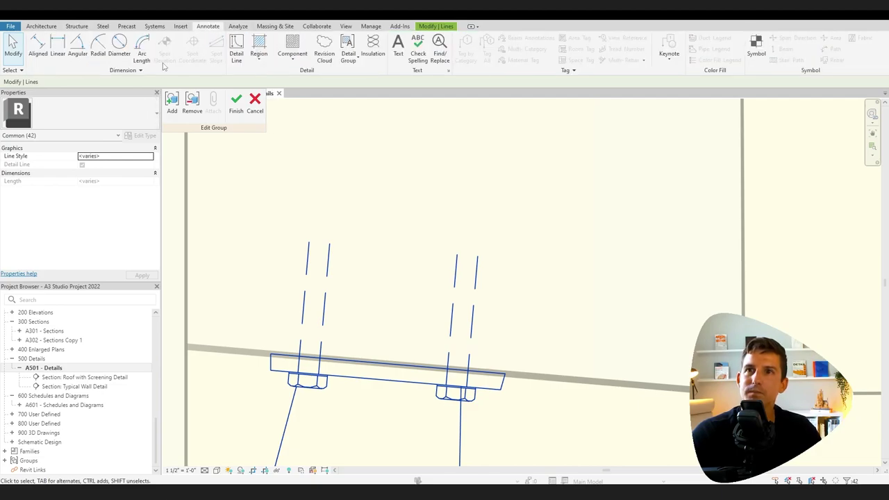
pyautogui.click(292, 47)
pyautogui.click(90, 115)
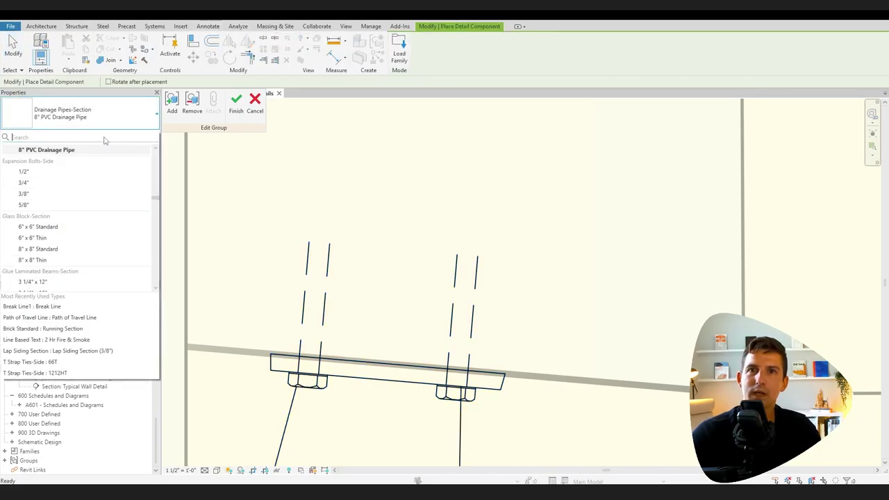
pyautogui.write('bolt')
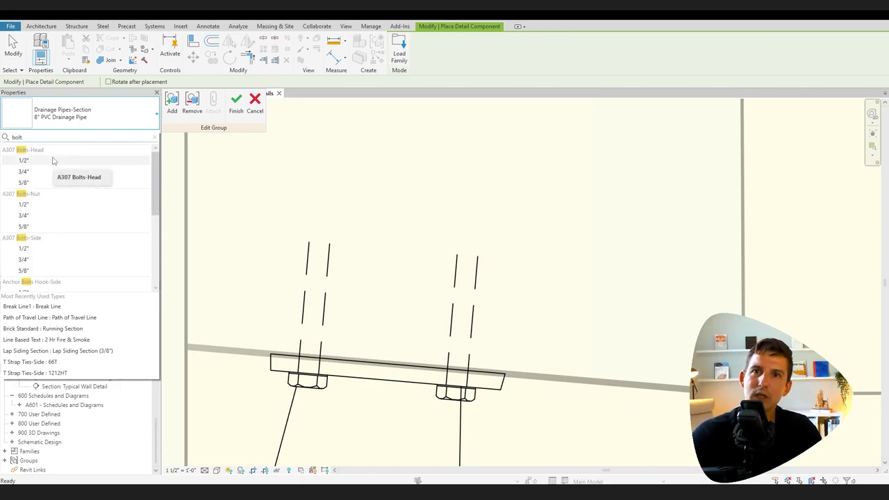
pyautogui.click(43, 272)
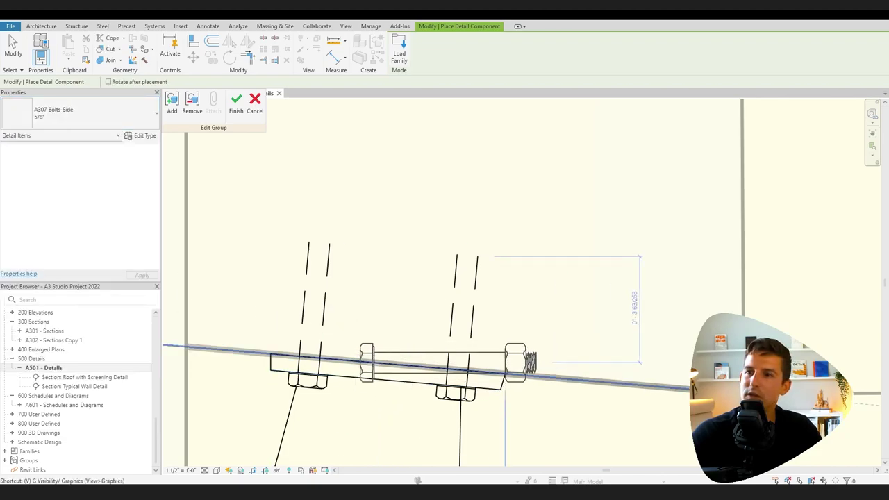
pyautogui.press('v')
pyautogui.press('g')
pyautogui.click(609, 355)
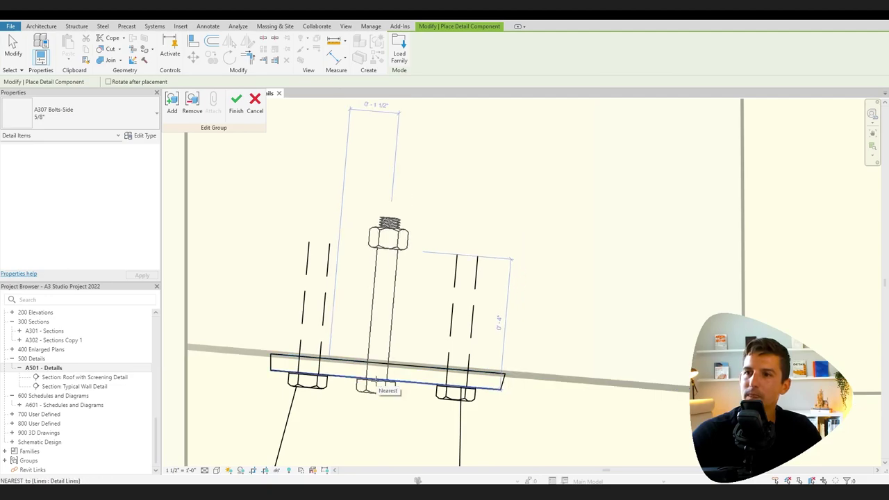
pyautogui.click(375, 380)
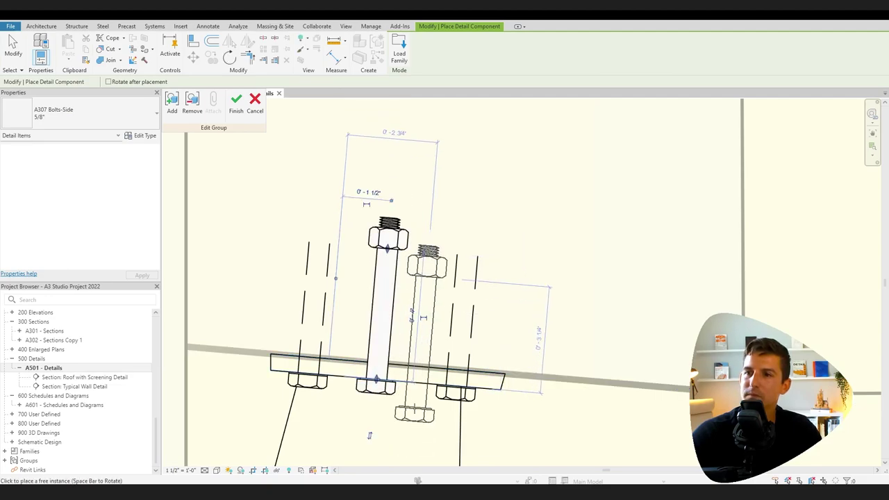
pyautogui.press('Escape')
pyautogui.press('Escape')
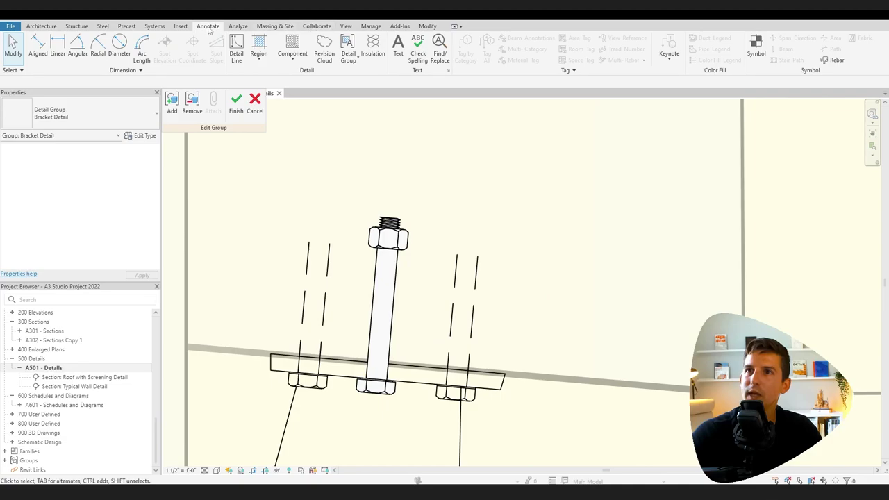
# Try picking the placed bolt's edges as Thin Lines detail lines, and undo the bolt placement.
pyautogui.click(236, 47)
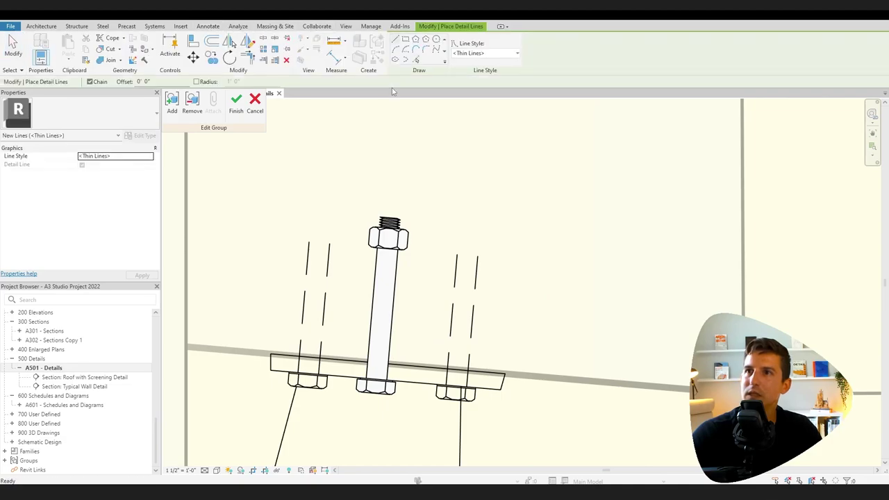
pyautogui.click(416, 59)
pyautogui.scroll(5, 385, 417)
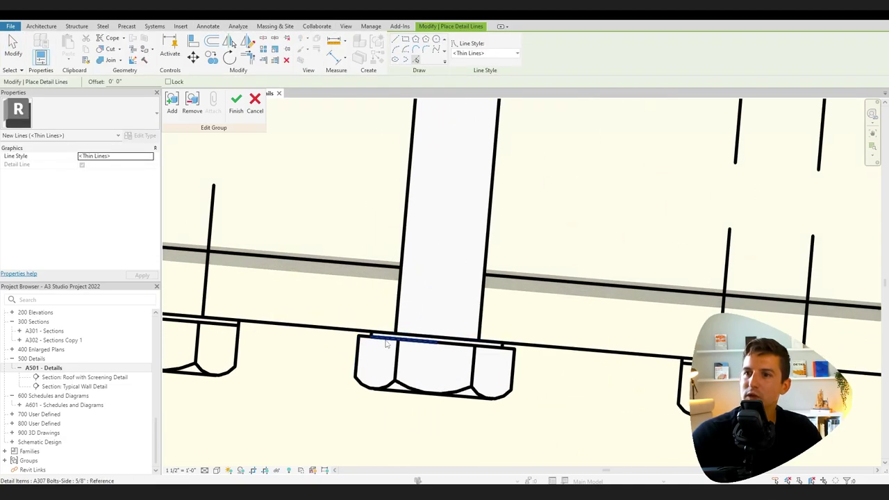
pyautogui.scroll(-5, 445, 345)
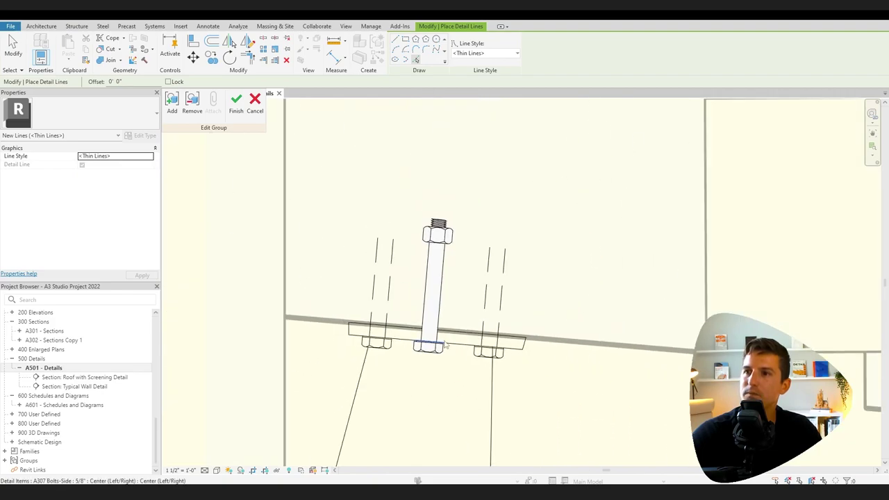
pyautogui.moveTo(442, 272); pyautogui.dragTo(396, 350, button='middle')
pyautogui.scroll(3, 396, 351)
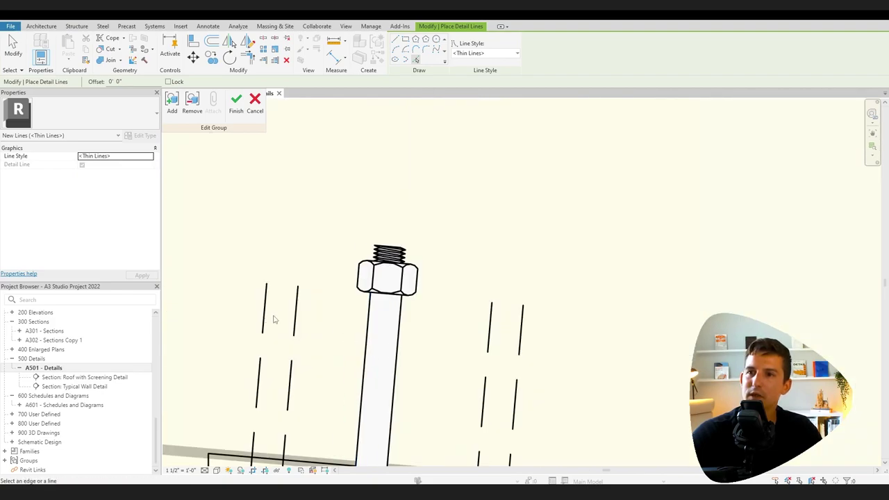
pyautogui.scroll(-4, 304, 334)
pyautogui.press('Escape')
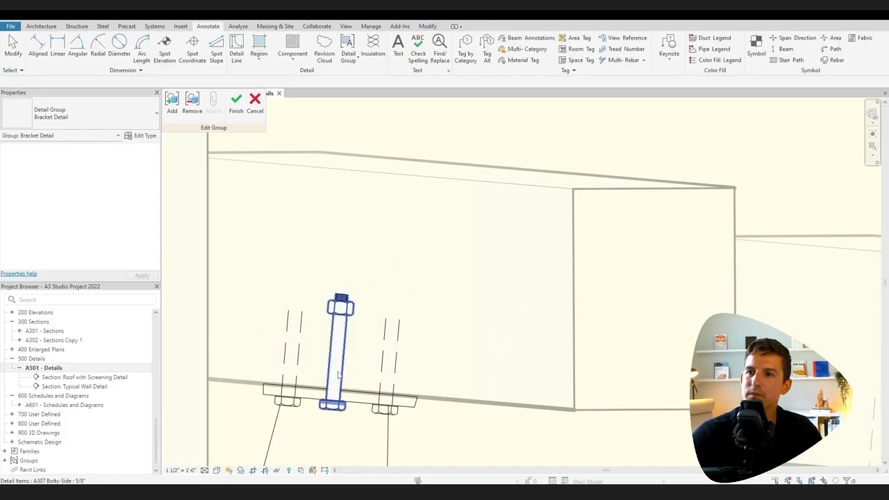
pyautogui.hotkey('ctrl', 'z')
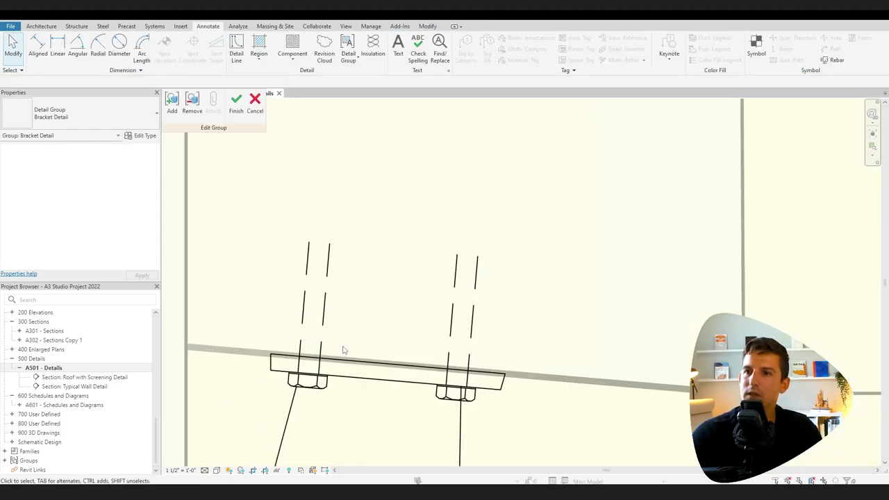
# Place a 5/8" Lag Screws-Side detail component pointing down into the roof at the downslope end of the bracket's dashed base plate.
pyautogui.scroll(-3, 341, 352)
pyautogui.moveTo(370, 302); pyautogui.dragTo(352, 118, button='middle')
pyautogui.scroll(3, 291, 280)
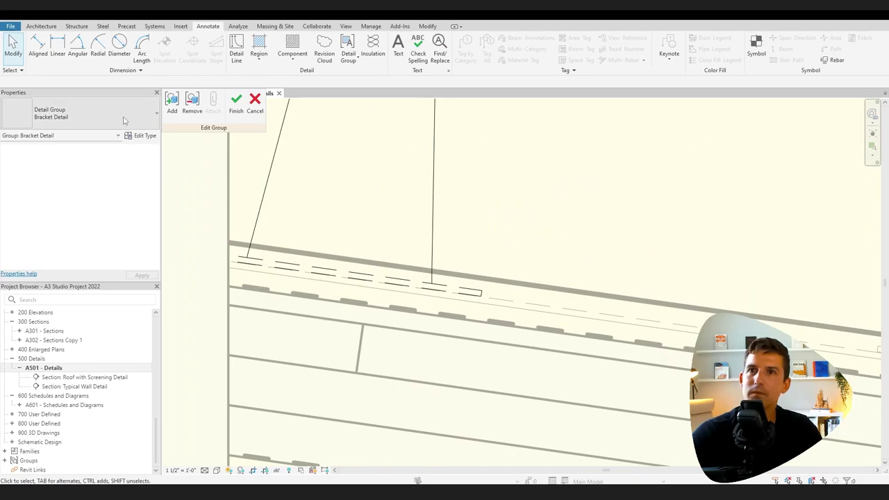
pyautogui.click(293, 45)
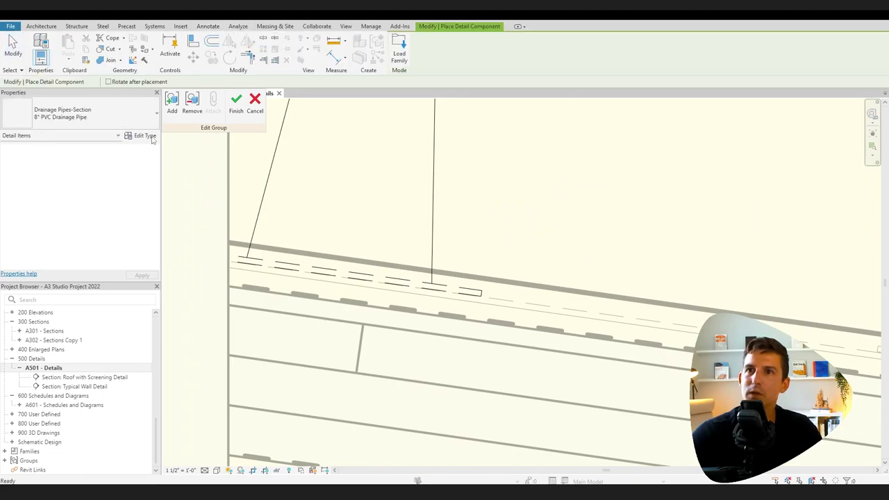
pyautogui.click(105, 111)
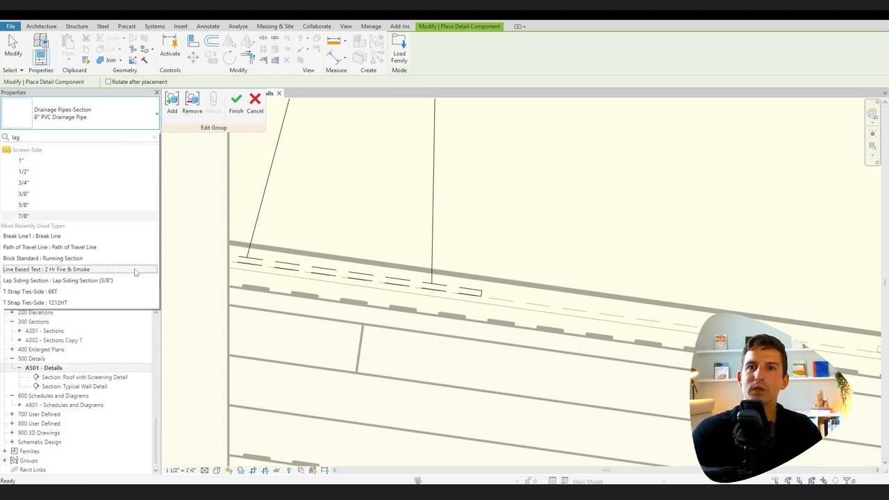
pyautogui.click(34, 208)
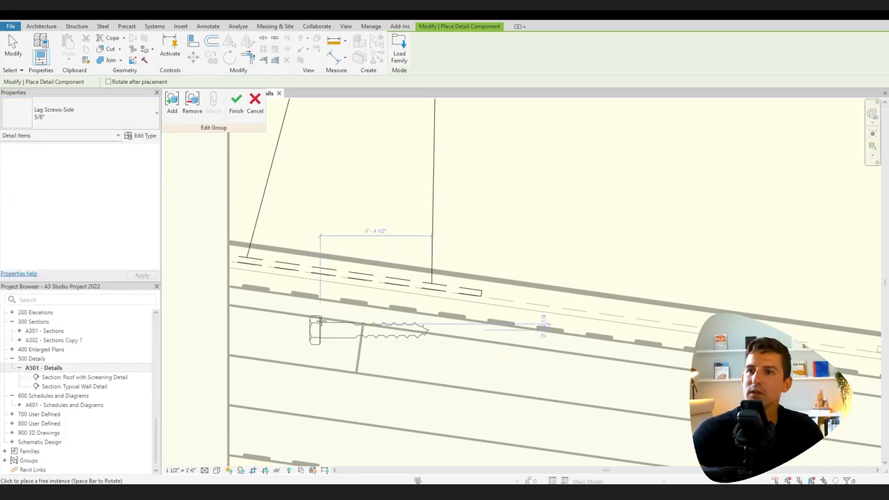
pyautogui.press('space')
pyautogui.scroll(-1, 291, 271)
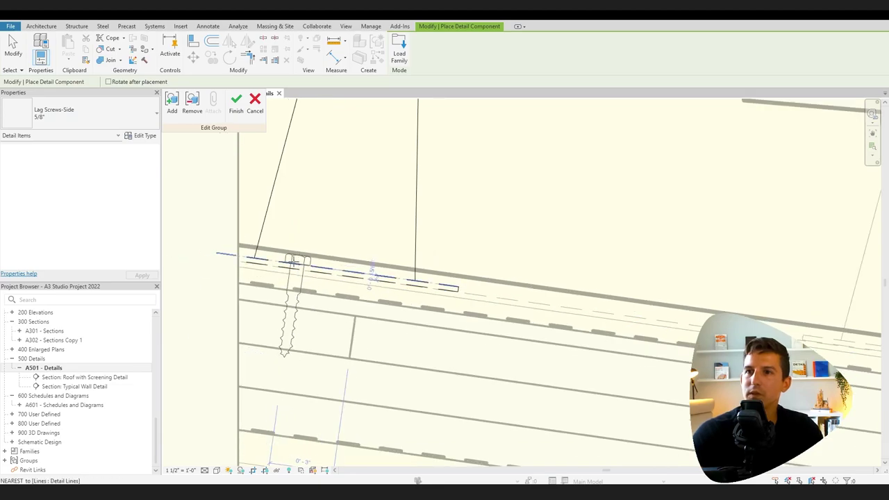
pyautogui.scroll(-2, 283, 261)
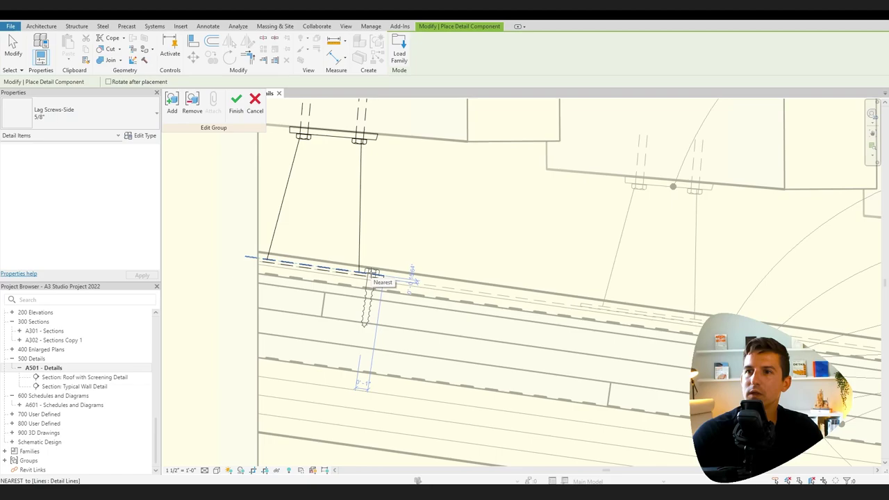
pyautogui.click(373, 273)
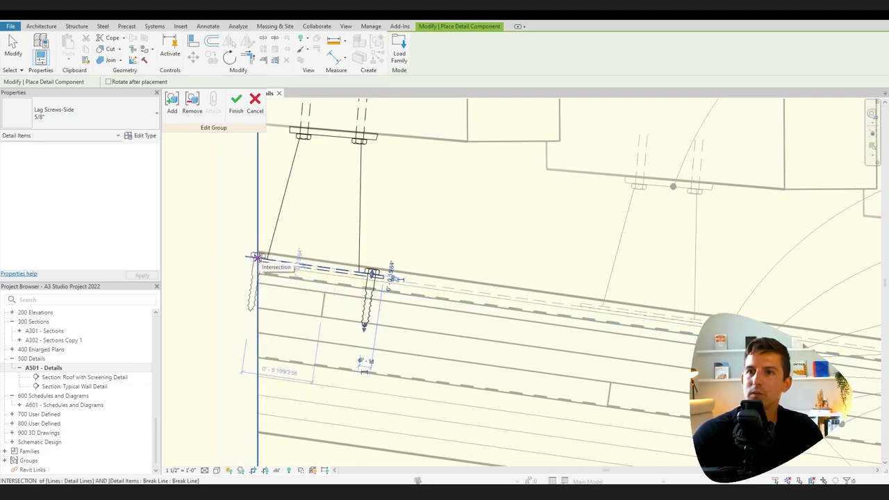
# Lengthen the downslope lag screw to about 11 inches, and delete the extra screw placed at the upslope end of the base plate.
pyautogui.click(257, 257)
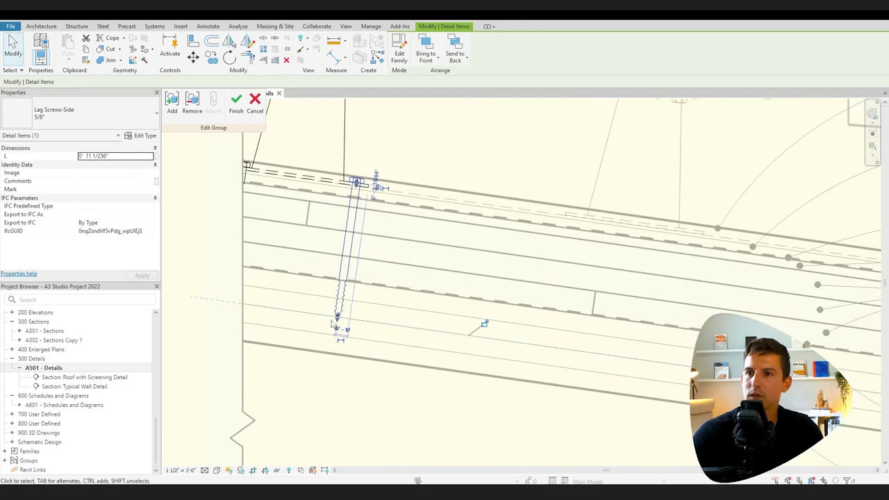
pyautogui.moveTo(341, 327); pyautogui.dragTo(337, 323)
pyautogui.click(282, 225)
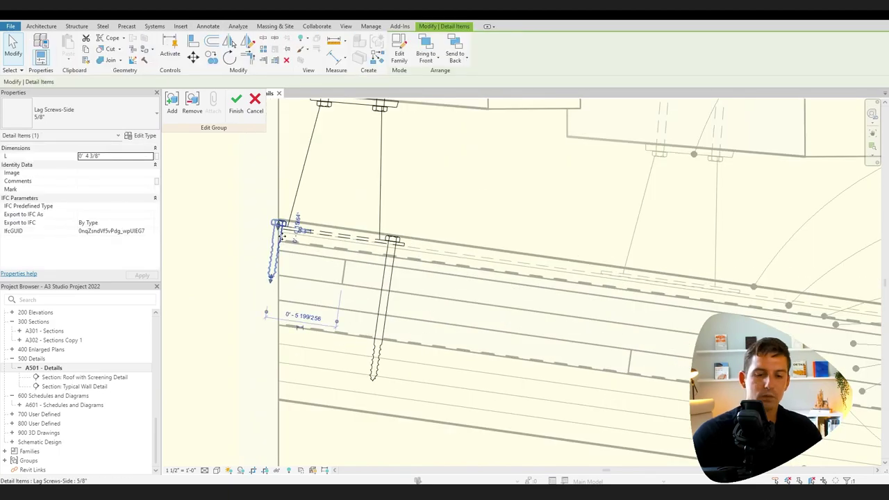
pyautogui.press('Delete')
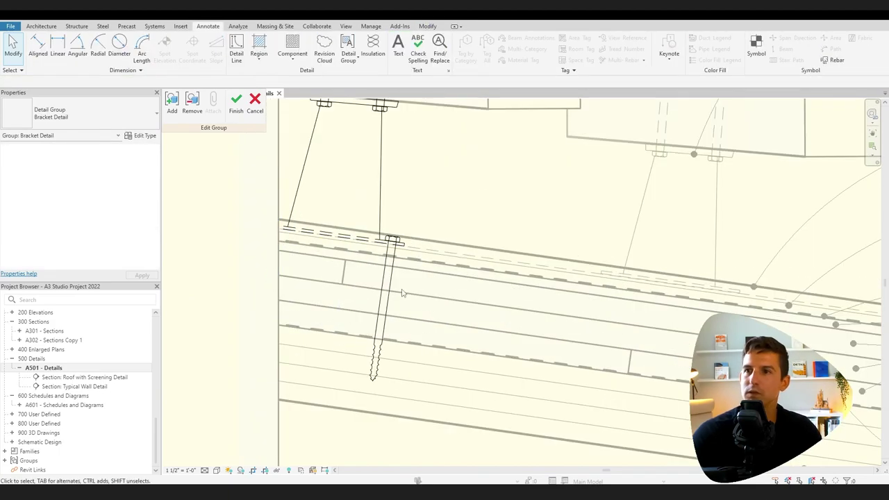
# Trace the lag screw with Thin Lines and Hidden shaft lines, delete the screw component, and finish editing the Bracket Detail group.
pyautogui.click(387, 278)
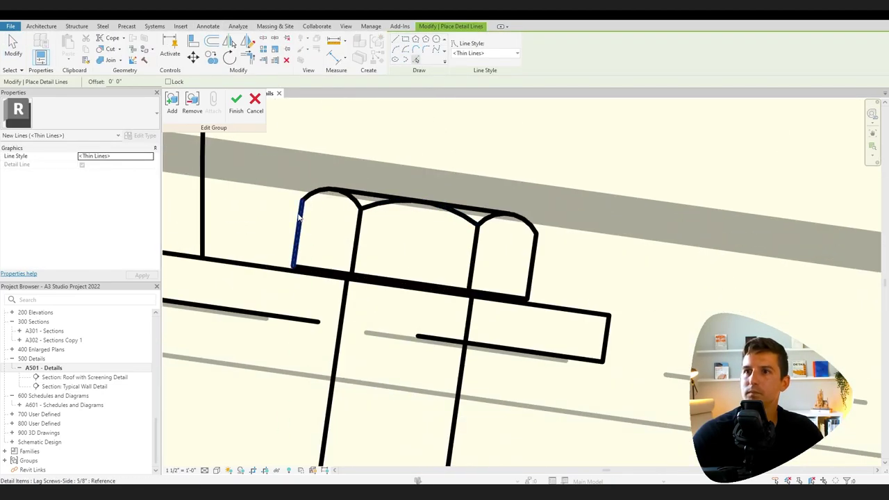
pyautogui.scroll(4, 304, 253)
pyautogui.scroll(-3, 532, 318)
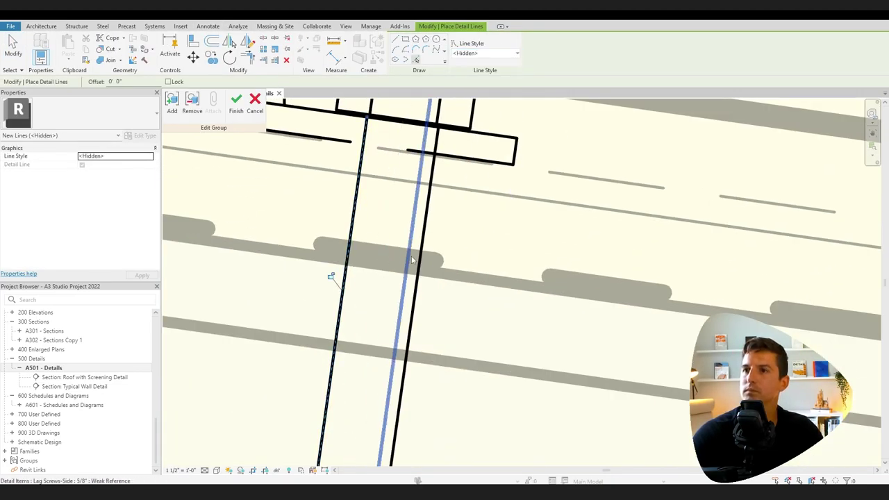
pyautogui.scroll(-4, 331, 276)
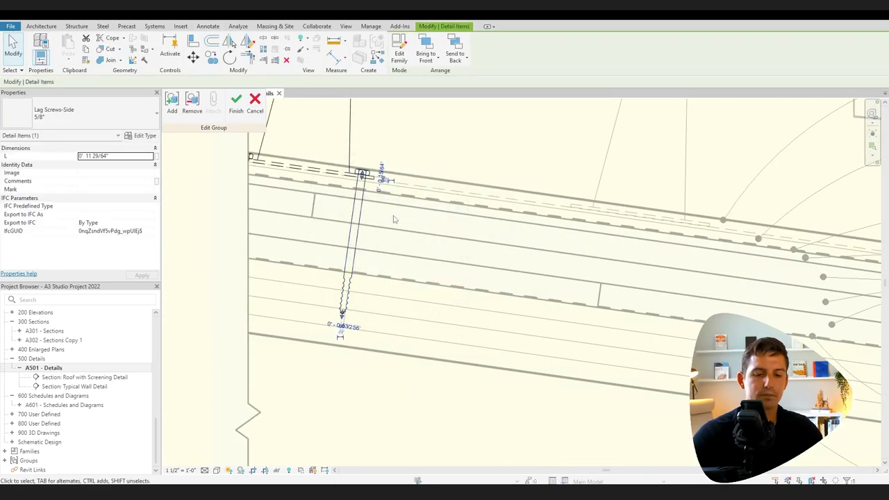
pyautogui.click(405, 213)
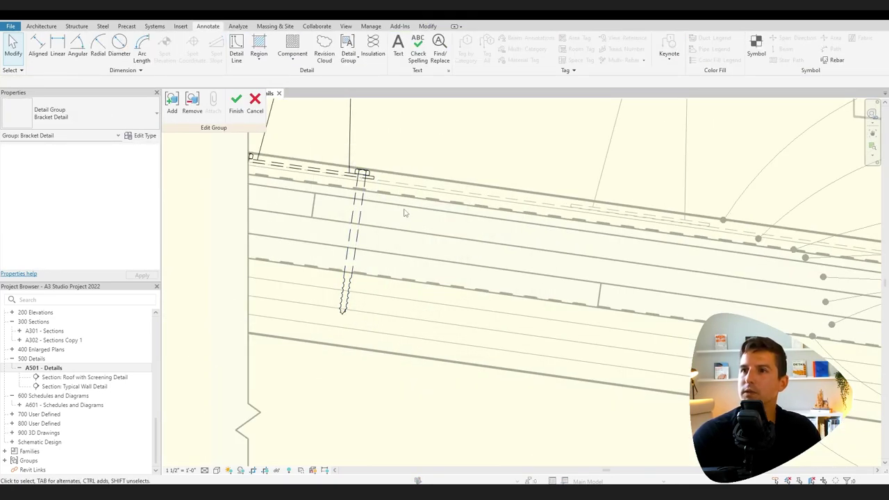
pyautogui.click(237, 104)
# Copy the traced lag screw's detail lines from the Bracket Detail group to the clipboard and finish the group edit.
pyautogui.scroll(-1, 290, 236)
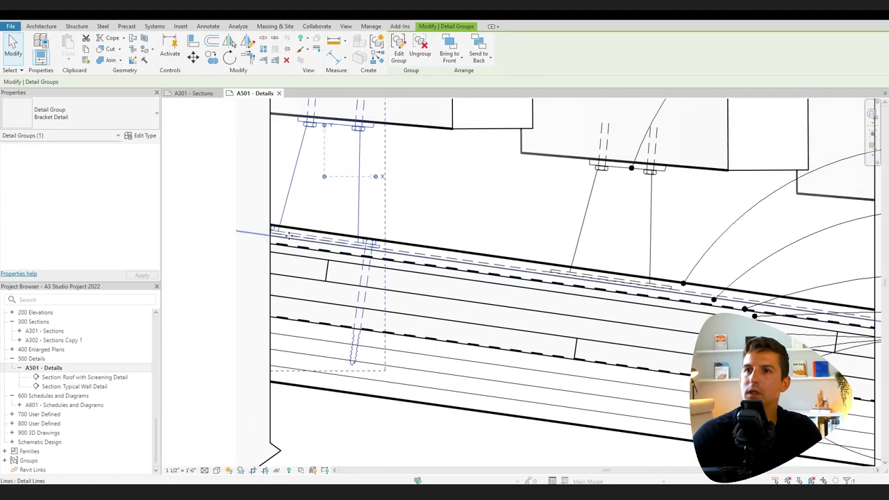
pyautogui.scroll(2, 290, 236)
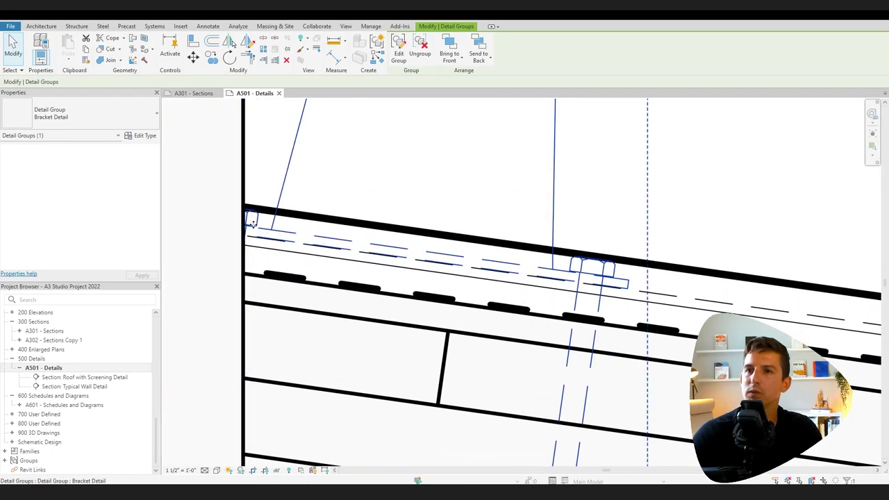
pyautogui.scroll(-2, 252, 221)
pyautogui.press('Escape')
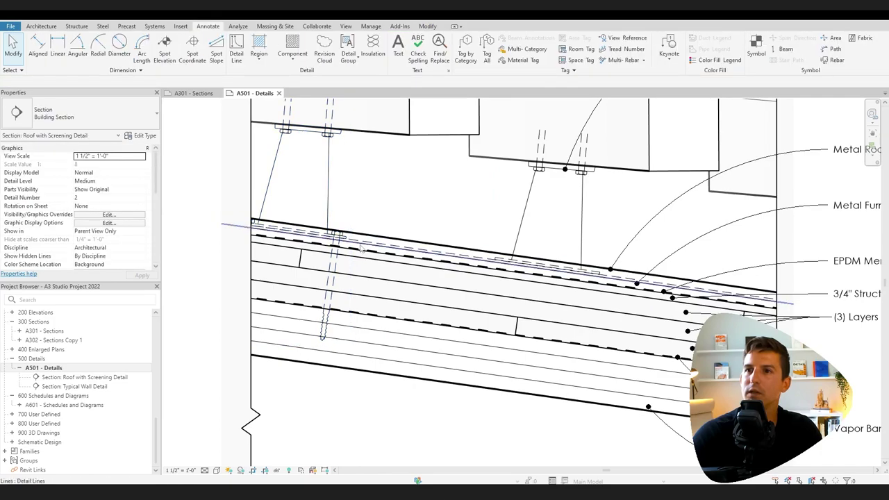
pyautogui.doubleClick(336, 270)
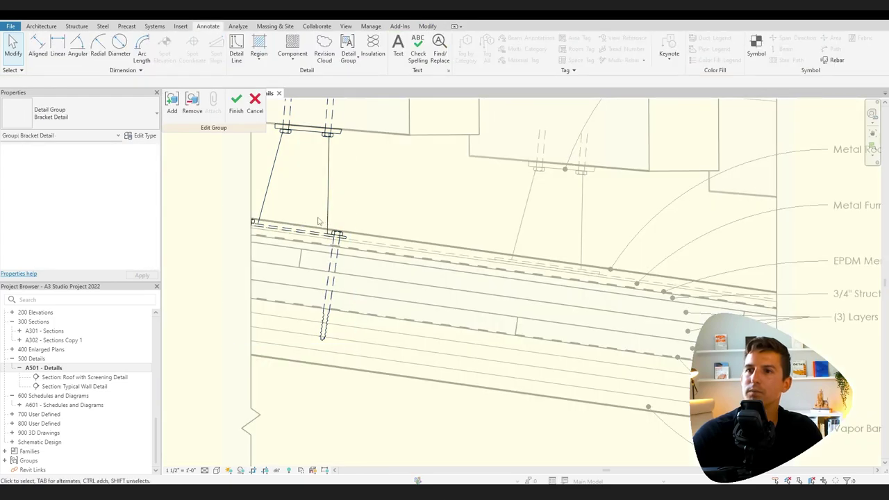
pyautogui.moveTo(317, 218); pyautogui.dragTo(345, 353)
pyautogui.scroll(5, 333, 235)
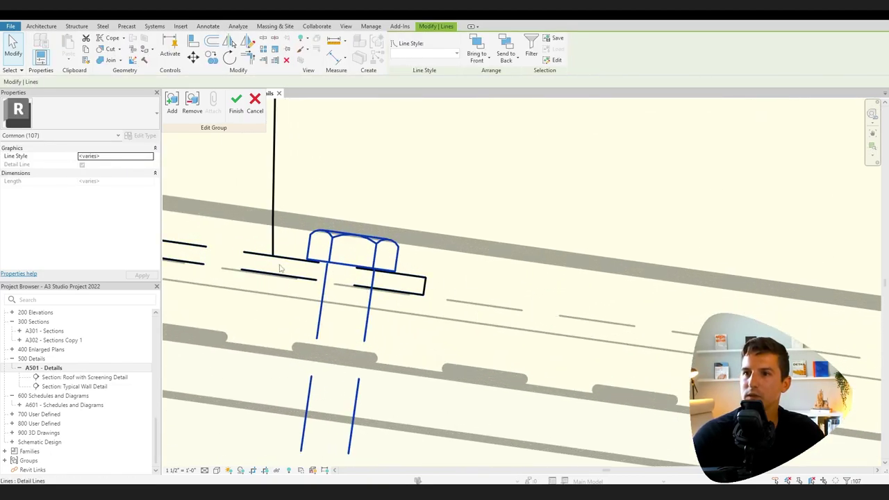
pyautogui.scroll(-5, 338, 301)
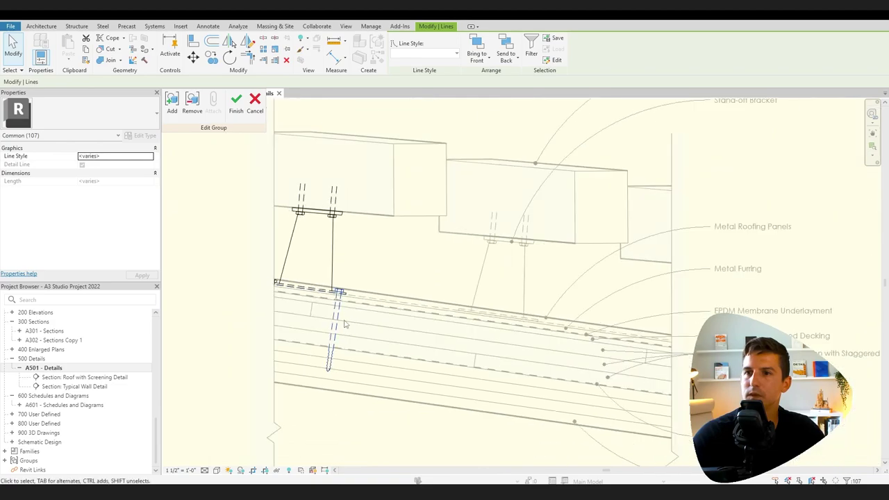
pyautogui.click(237, 104)
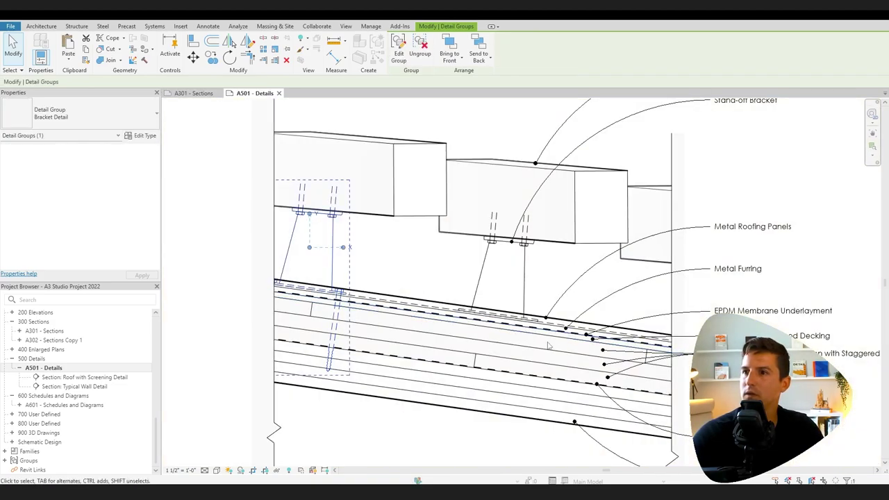
# Open the Bracket 2 group for editing and paste the copied lag screw lines near the upslope end of its base plate.
pyautogui.doubleClick(517, 288)
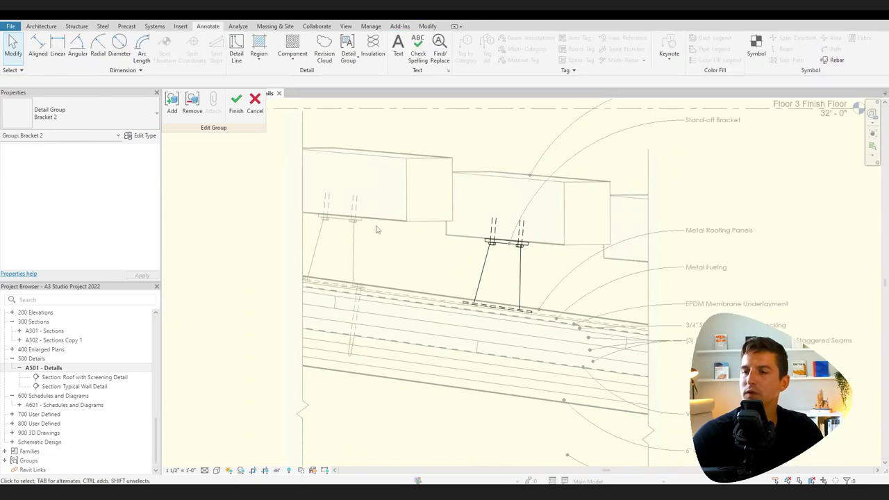
pyautogui.scroll(3, 520, 282)
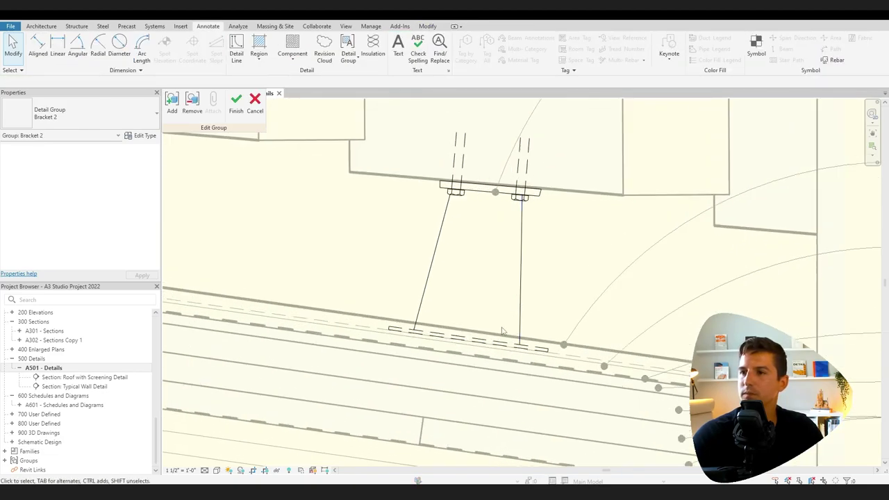
pyautogui.hotkey('ctrl', 'v')
pyautogui.scroll(-2, 292, 335)
pyautogui.click(379, 418)
pyautogui.scroll(2, 379, 417)
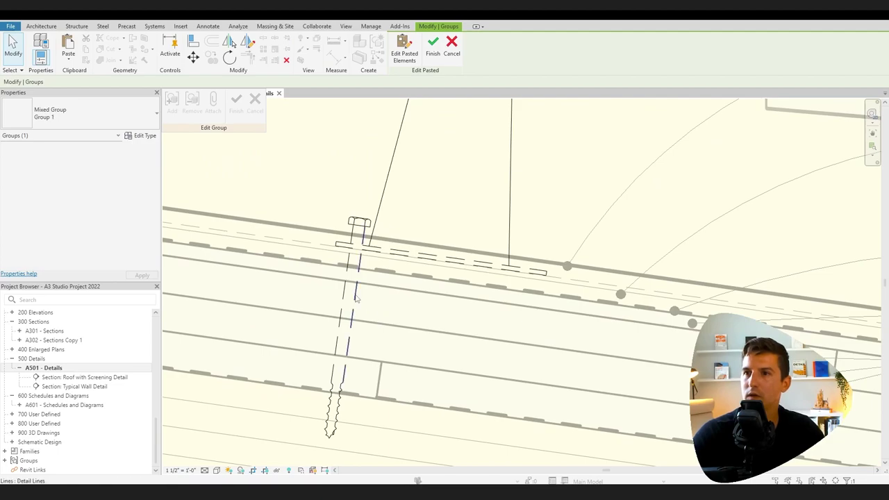
# Move the pasted lag screw so the underside of its head sits on the top edge of the Bracket 2 base plate.
pyautogui.moveTo(293, 184); pyautogui.dragTo(378, 451)
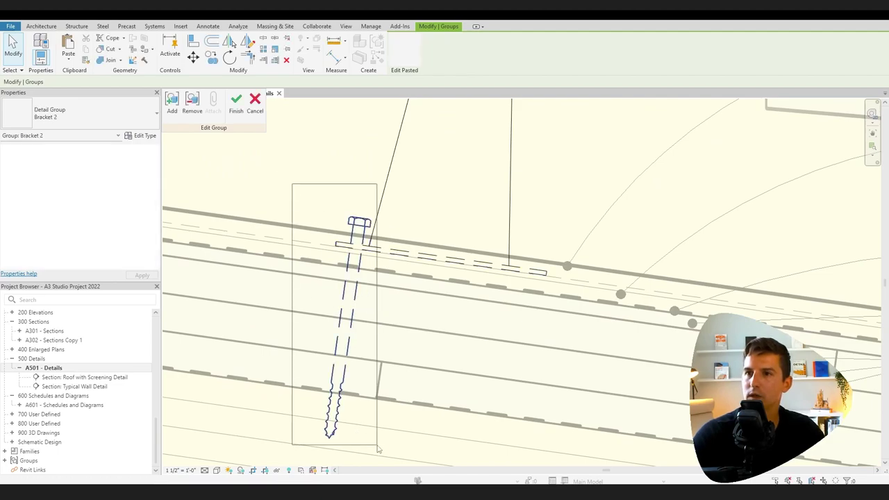
pyautogui.scroll(5, 361, 243)
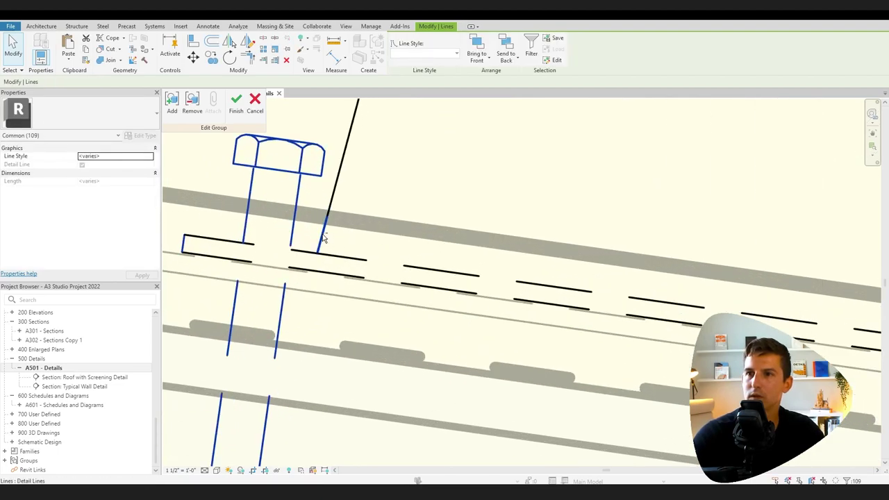
pyautogui.keyDown('shift'); pyautogui.click(184, 246); pyautogui.keyUp('shift')
pyautogui.scroll(-4, 312, 249)
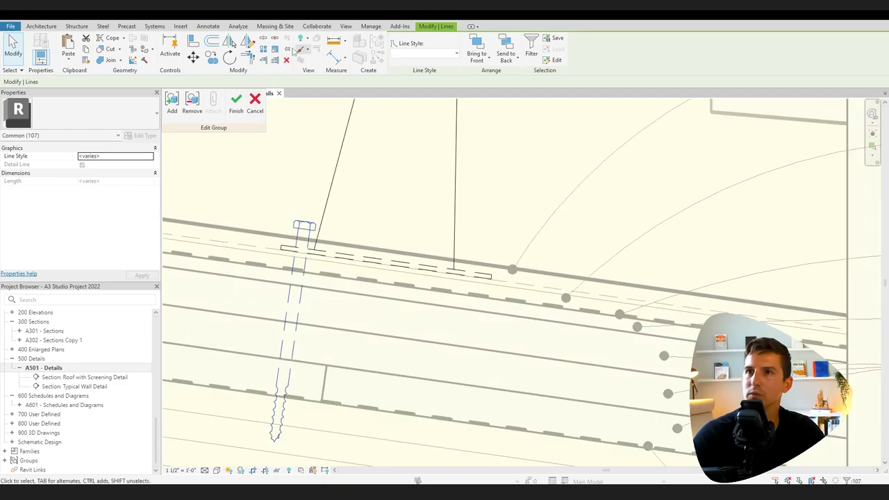
pyautogui.click(193, 57)
pyautogui.scroll(5, 306, 233)
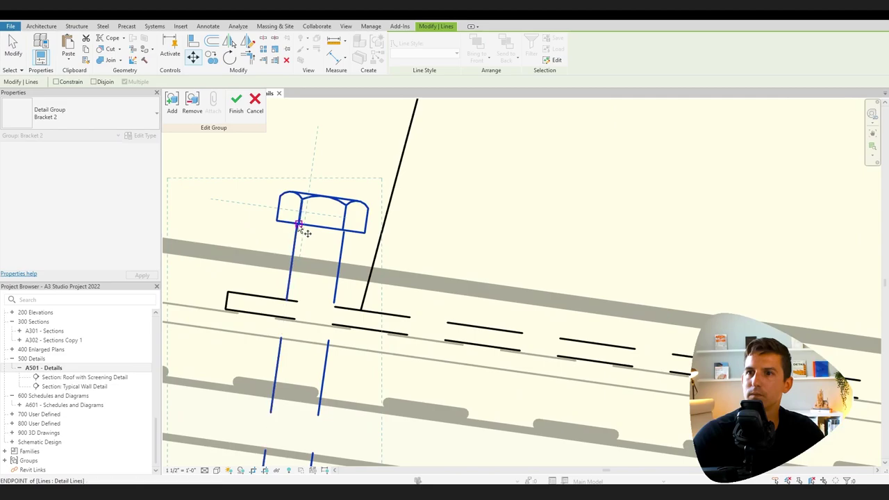
pyautogui.click(298, 226)
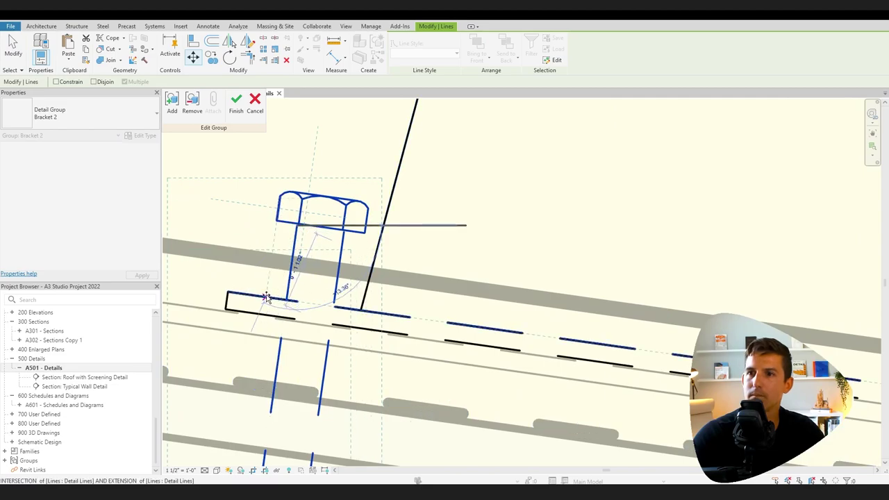
pyautogui.click(267, 298)
pyautogui.scroll(-3, 267, 298)
pyautogui.scroll(-6, 280, 320)
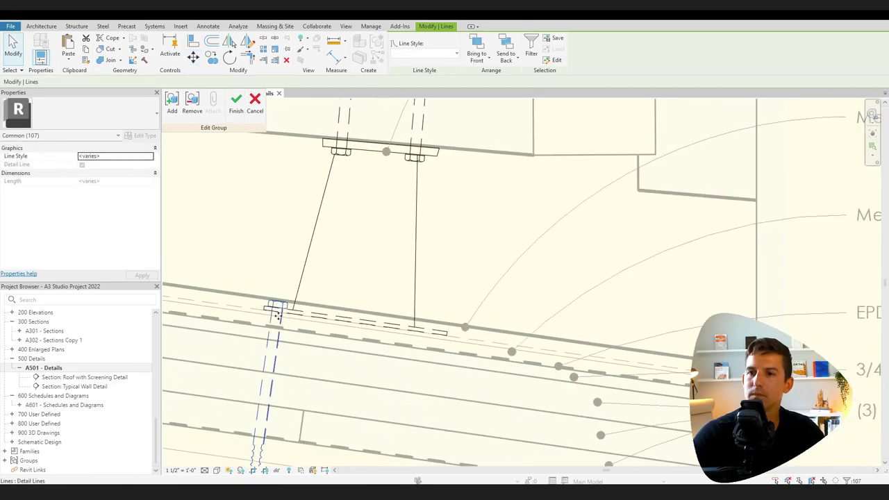
# Copy the lag screw to the downslope end of the base plate and finish editing the Bracket 2 group.
pyautogui.click(213, 59)
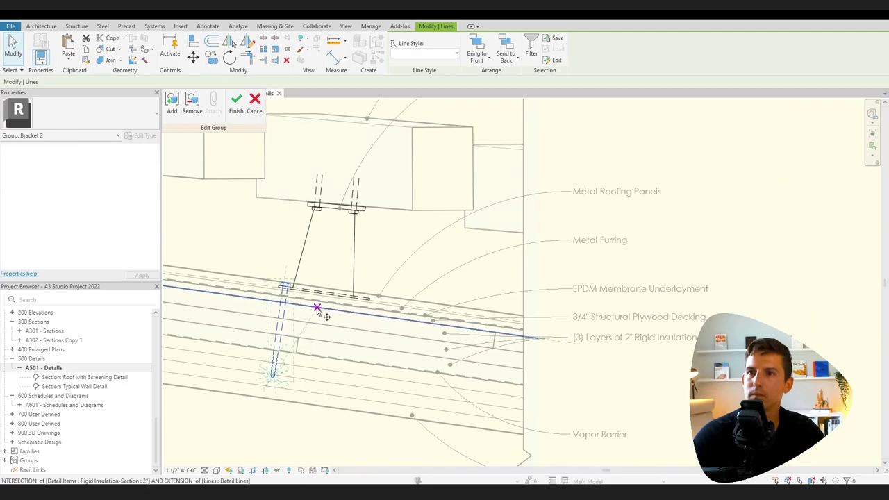
pyautogui.scroll(5, 285, 292)
pyautogui.click(260, 260)
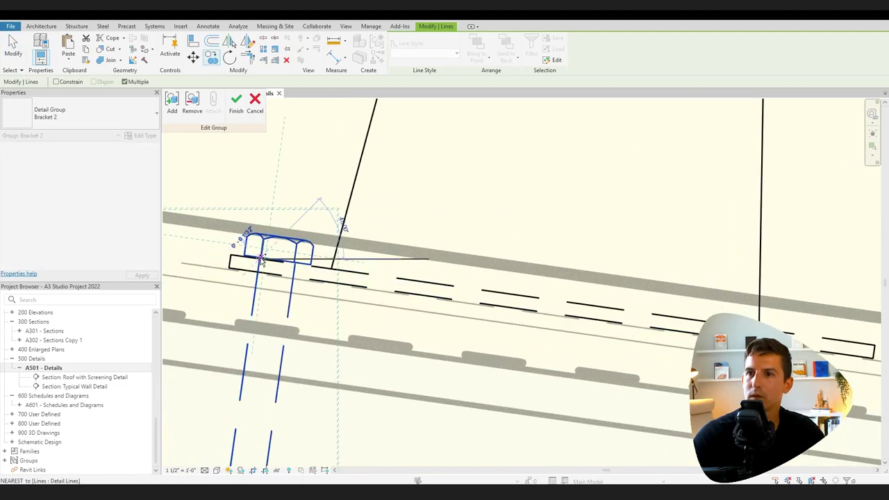
pyautogui.moveTo(836, 338); pyautogui.dragTo(568, 292, button='middle')
pyautogui.click(521, 286)
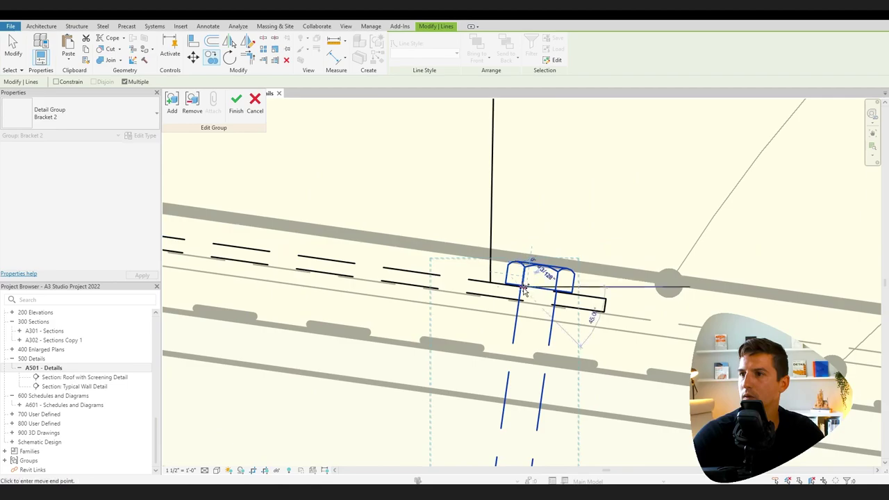
pyautogui.scroll(-5, 444, 347)
pyautogui.press('Escape')
pyautogui.moveTo(418, 375); pyautogui.dragTo(431, 369, button='middle')
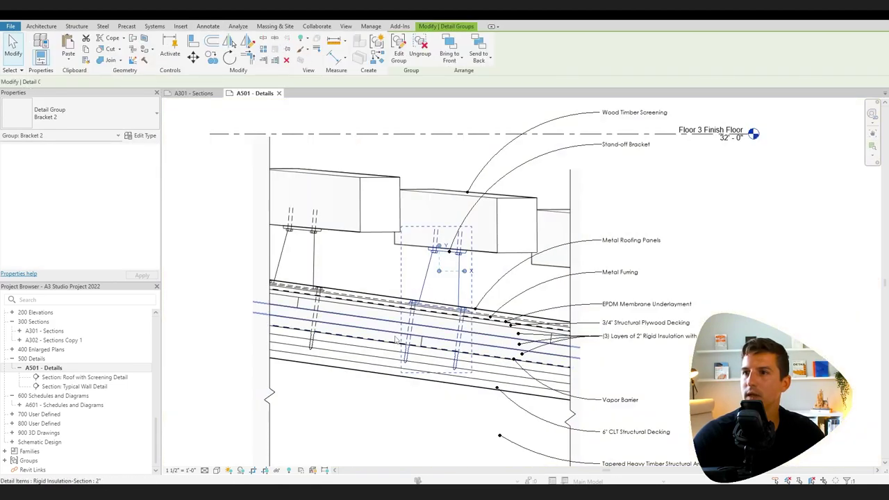
# Examine the brackets with their bolts and lag screws, the roof layers and the notes in the Roof with Screening Detail.
pyautogui.scroll(-3, 438, 376)
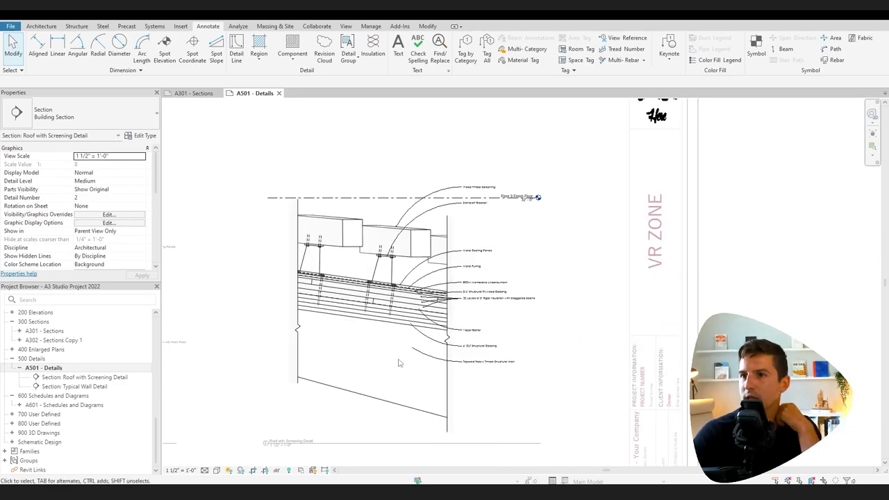
pyautogui.scroll(4, 399, 363)
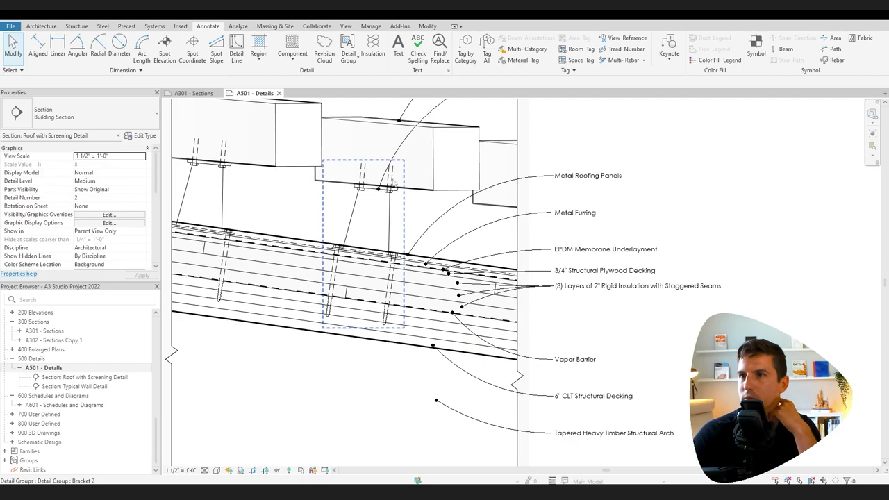
pyautogui.scroll(-3, 386, 345)
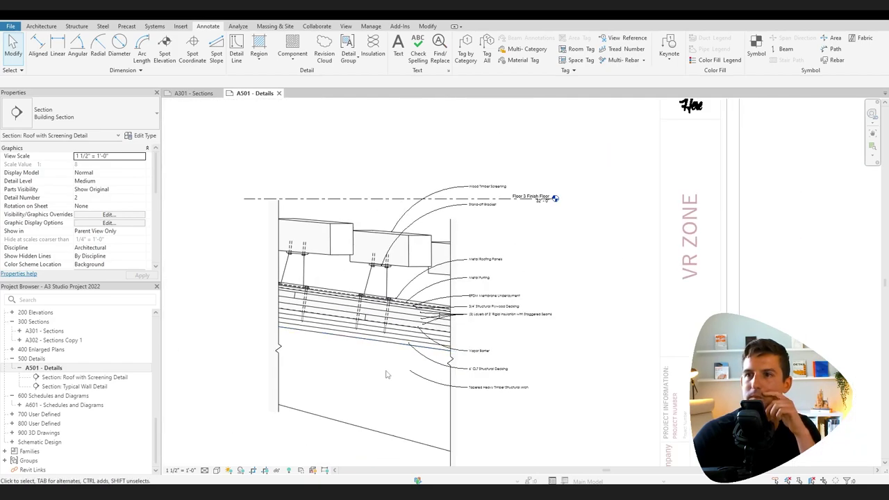
pyautogui.scroll(2, 357, 358)
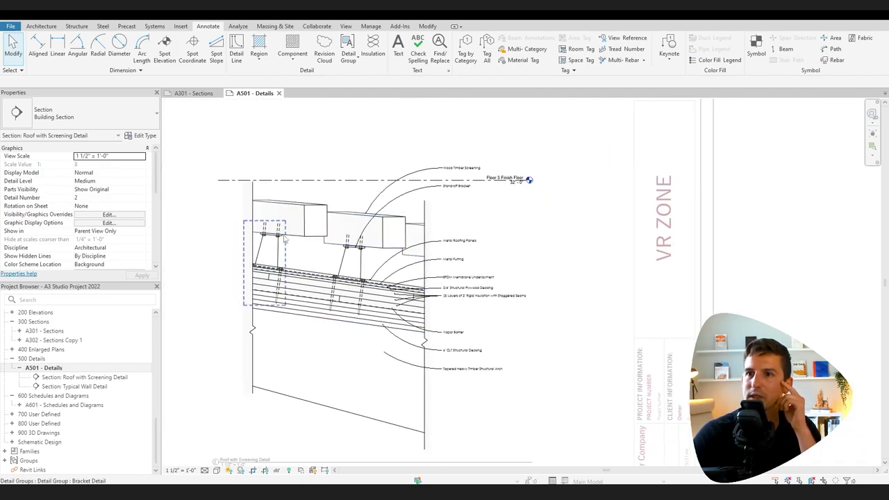
pyautogui.scroll(4, 294, 238)
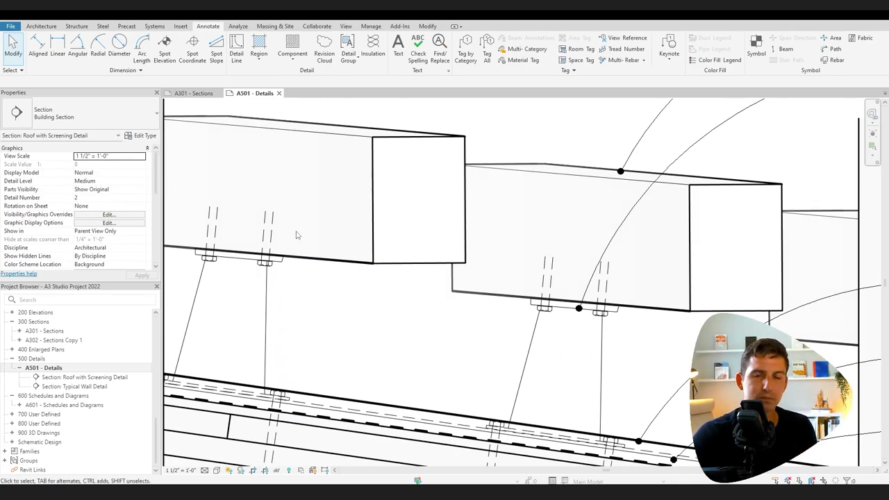
pyautogui.scroll(-4, 375, 267)
pyautogui.scroll(4, 356, 296)
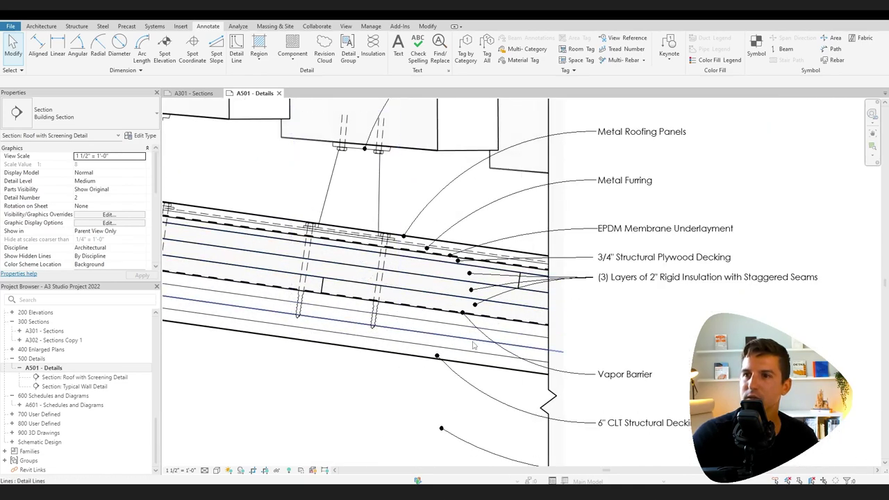
pyautogui.scroll(-5, 417, 309)
pyautogui.scroll(4, 418, 305)
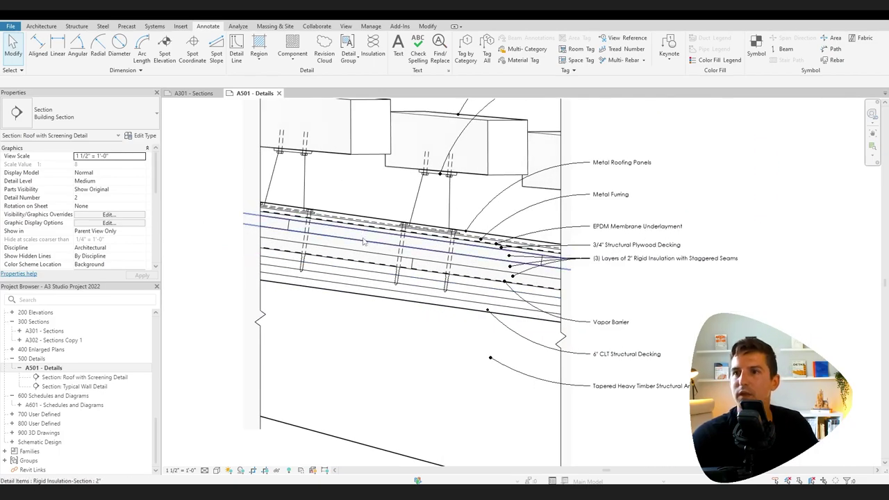
# Reset the view-specific category graphics override for the rigid insulation's detail item category in the Roof with Screening Detail.
pyautogui.click(364, 238)
pyautogui.rightClick(364, 239)
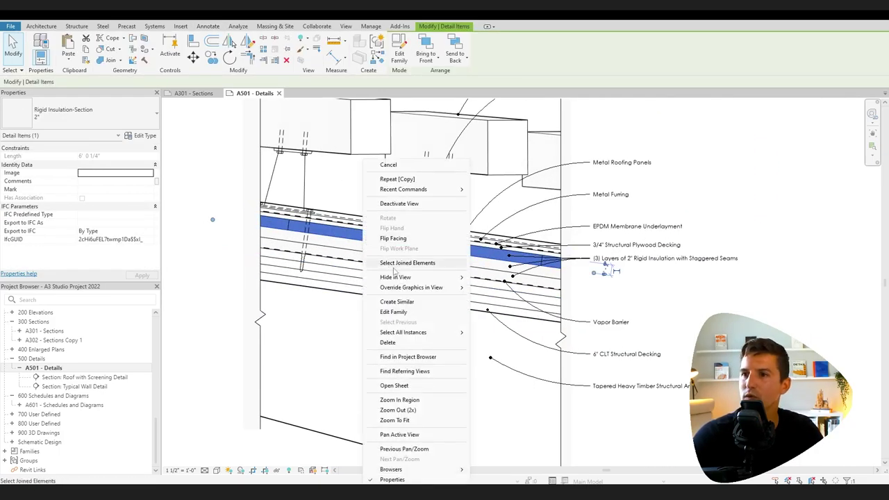
pyautogui.moveTo(438, 287)
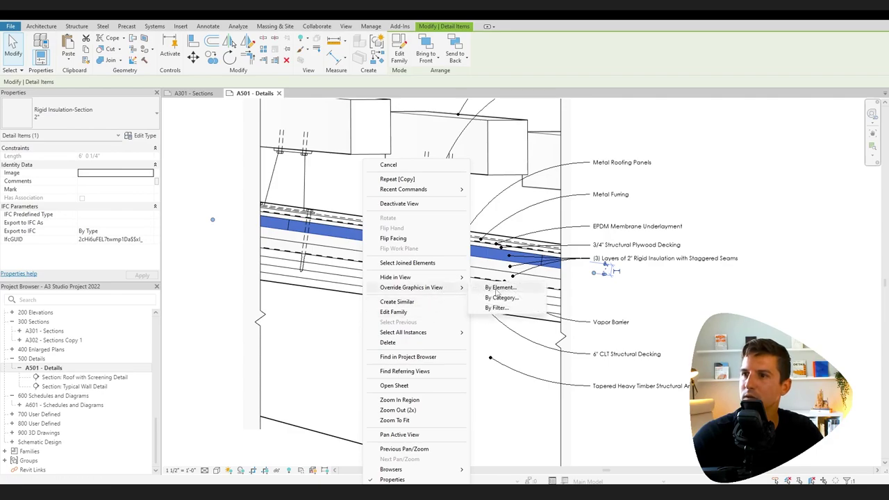
pyautogui.click(528, 296)
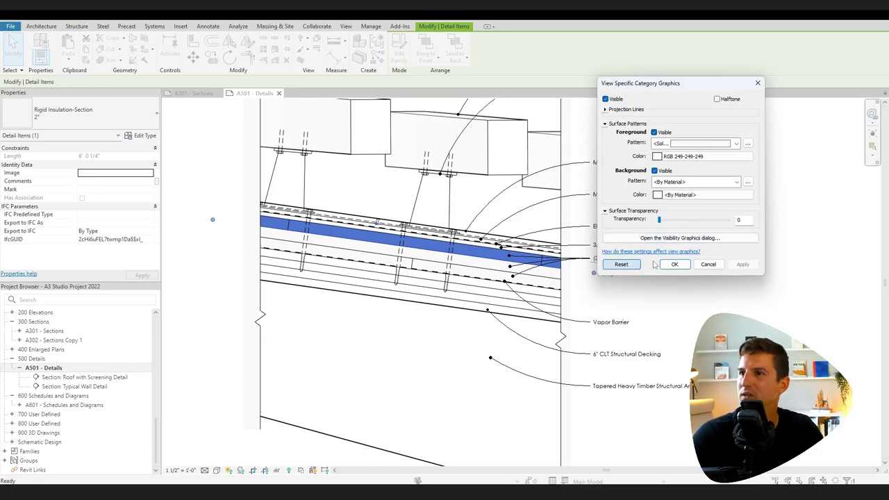
pyautogui.click(740, 265)
pyautogui.click(675, 264)
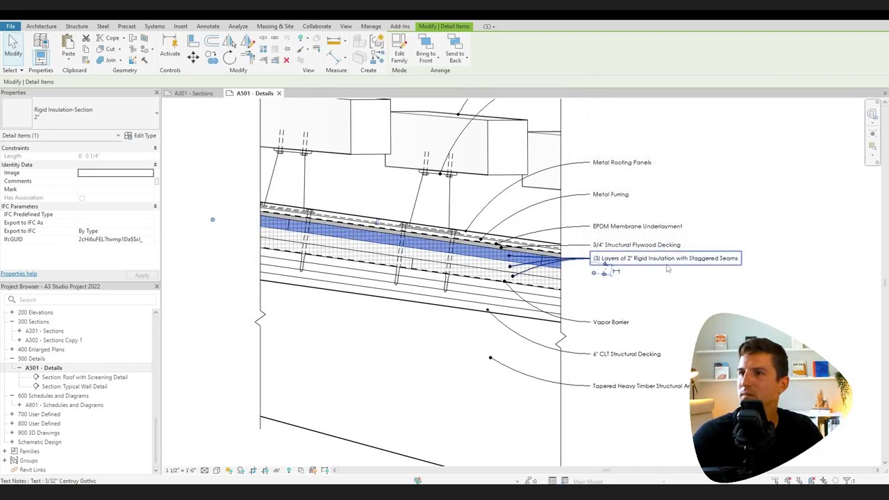
pyautogui.click(410, 351)
# Override the three rigid insulation layers by element in the Roof with Screening Detail so they display in halftone.
pyautogui.scroll(-3, 410, 350)
pyautogui.scroll(6, 424, 371)
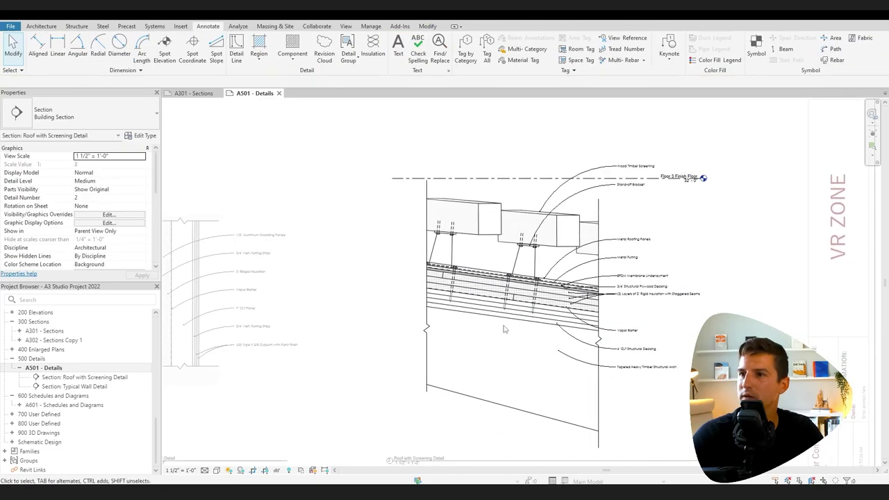
pyautogui.scroll(-3, 499, 362)
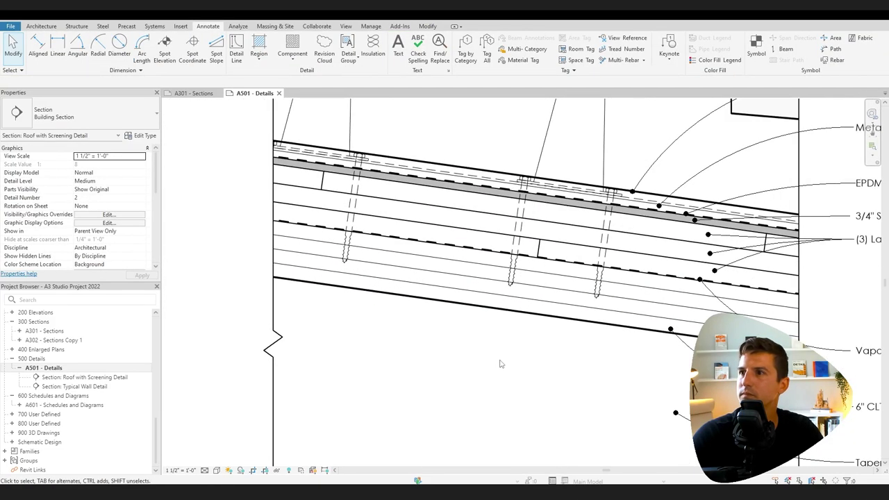
pyautogui.scroll(2, 476, 277)
pyautogui.click(467, 259)
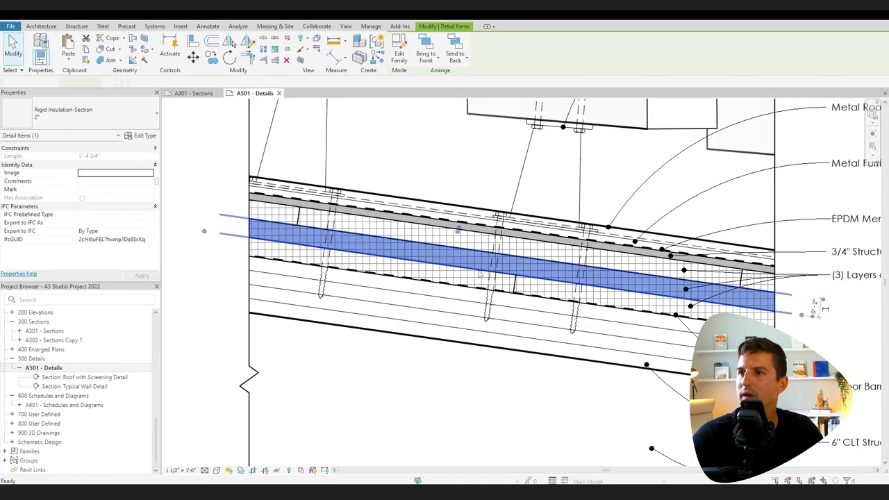
pyautogui.keyDown('ctrl'); pyautogui.click(461, 230); pyautogui.keyUp('ctrl')
pyautogui.keyDown('ctrl'); pyautogui.click(532, 280); pyautogui.keyUp('ctrl')
pyautogui.rightClick(532, 280)
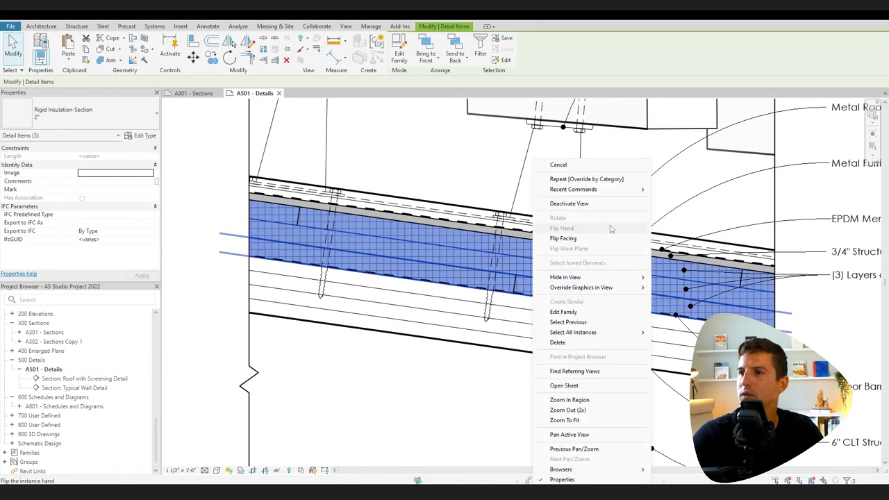
pyautogui.moveTo(612, 291)
pyautogui.click(681, 287)
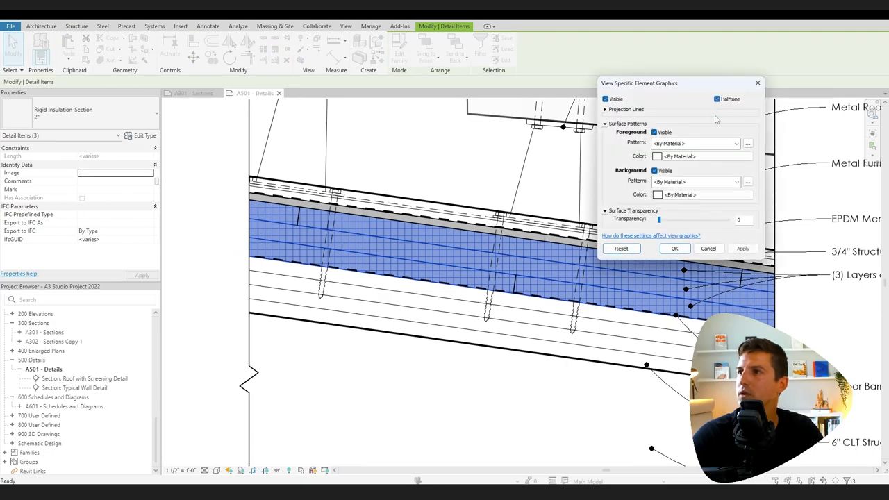
pyautogui.click(742, 249)
pyautogui.click(675, 248)
pyautogui.scroll(-3, 477, 382)
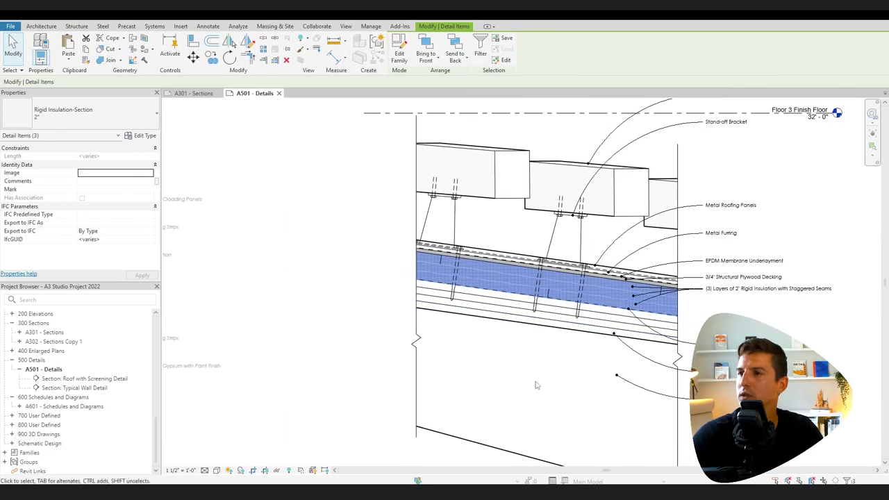
pyautogui.click(541, 376)
# Examine the roof insulation hatching, and activate the Typical Wall Detail to check its insulation and layers.
pyautogui.scroll(4, 541, 376)
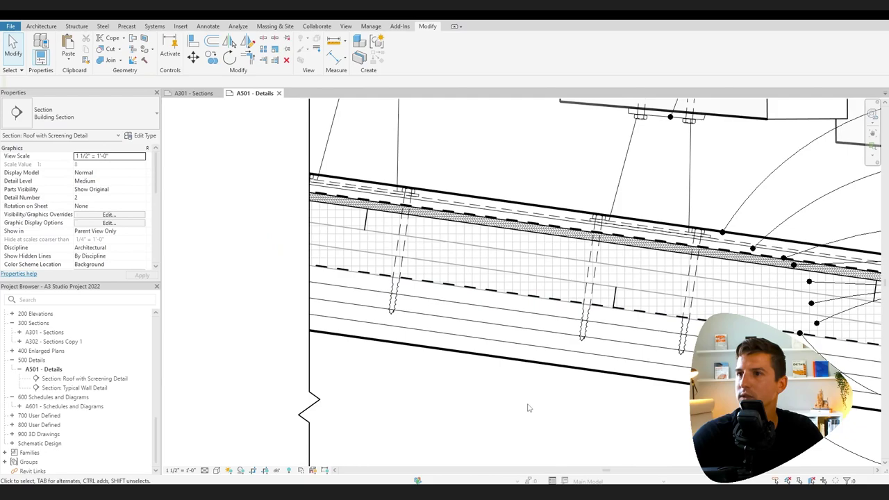
pyautogui.scroll(-5, 528, 408)
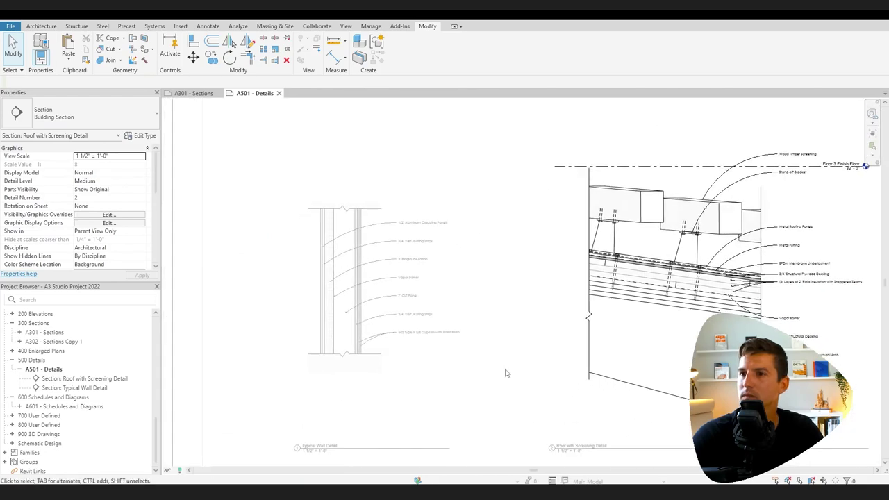
pyautogui.doubleClick(342, 314)
pyautogui.scroll(6, 342, 314)
pyautogui.doubleClick(337, 306)
pyautogui.scroll(-6, 337, 305)
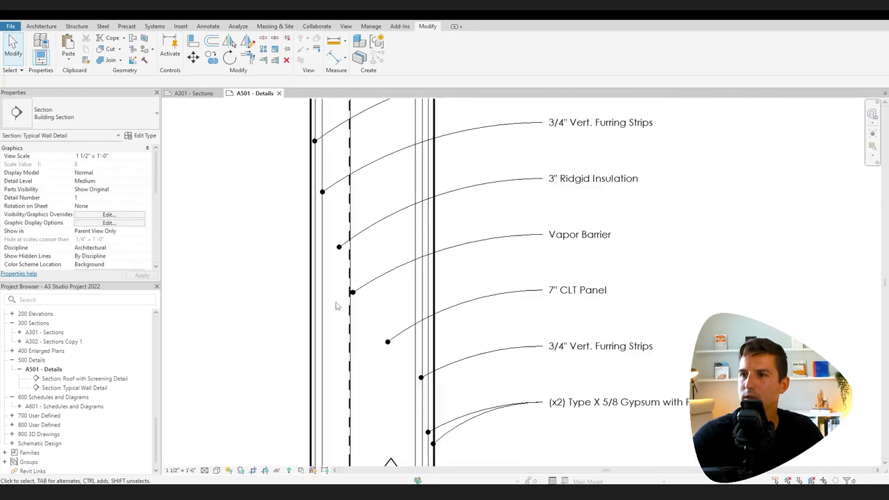
pyautogui.moveTo(468, 371); pyautogui.dragTo(438, 345, button='middle')
# Activate the Roof with Screening Detail, hide the Floor 3 Finish Floor level in it and return to the sheet.
pyautogui.doubleClick(472, 368)
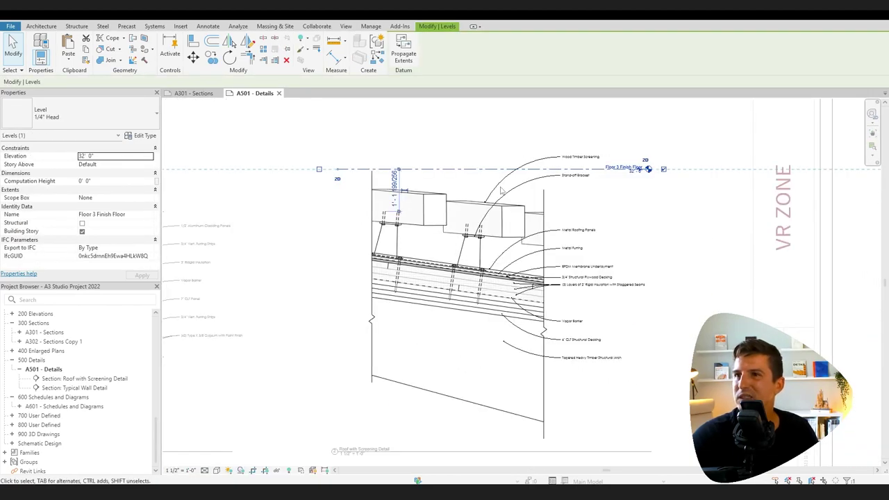
pyautogui.rightClick(429, 169)
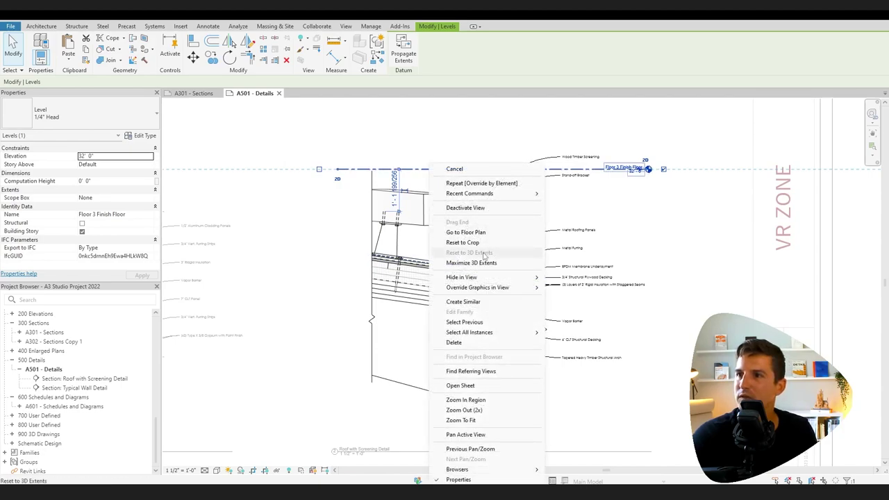
pyautogui.click(465, 208)
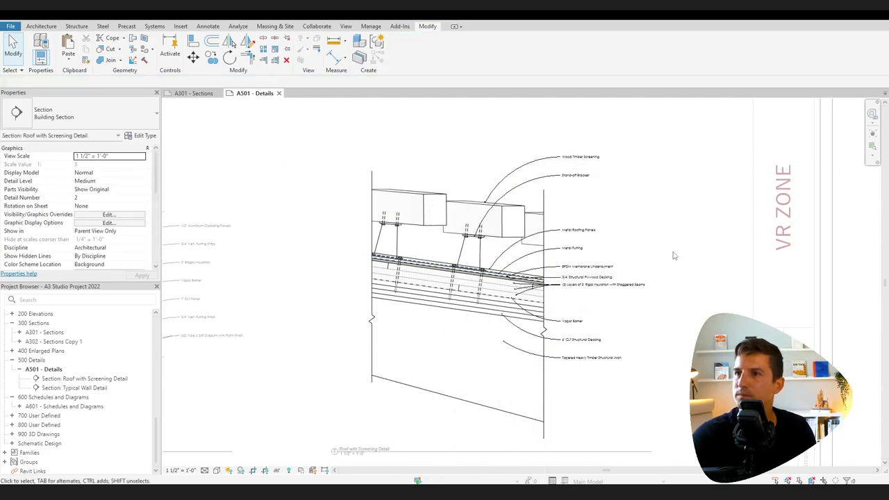
pyautogui.scroll(-3, 695, 292)
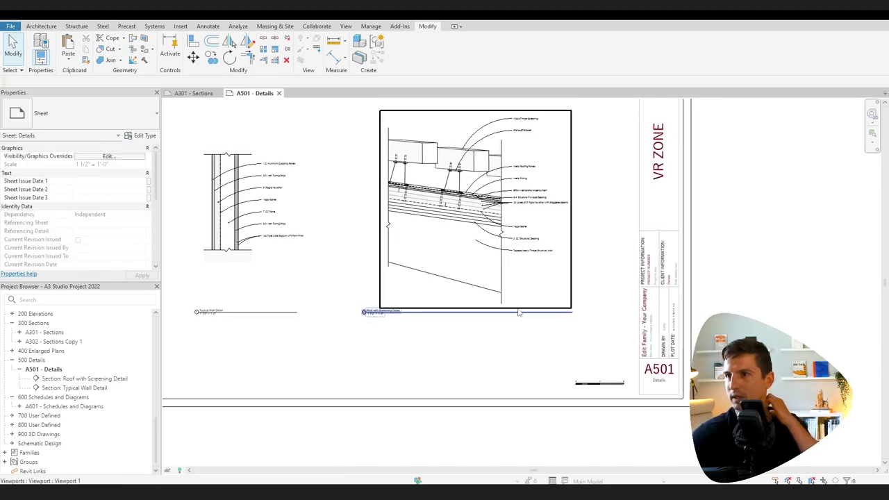
pyautogui.moveTo(478, 259); pyautogui.dragTo(495, 289, button='middle')
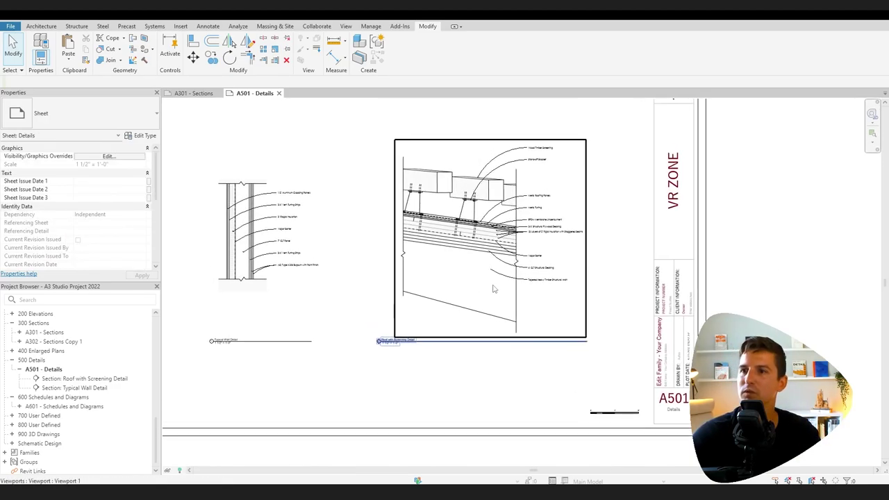
# Look at the A301 - Sections sheet, return to A501 - Details and check the graphic scale near its title block.
pyautogui.click(204, 95)
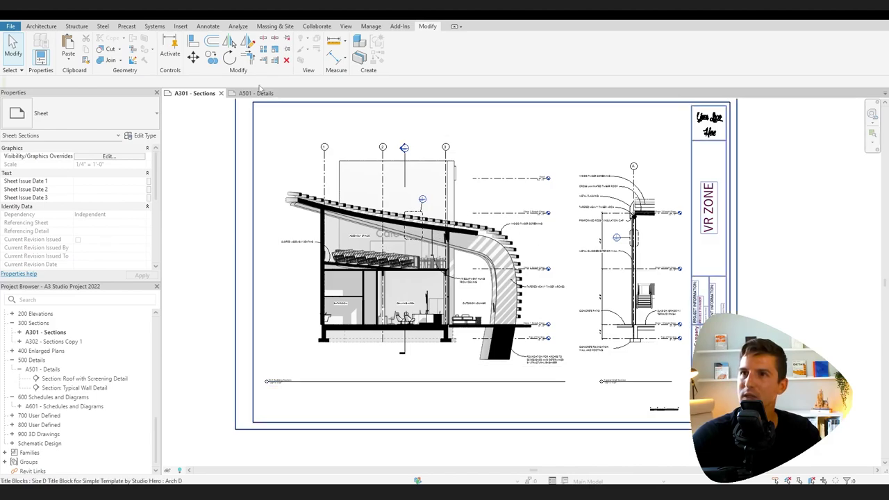
pyautogui.hotkey('ctrl', 'Tab')
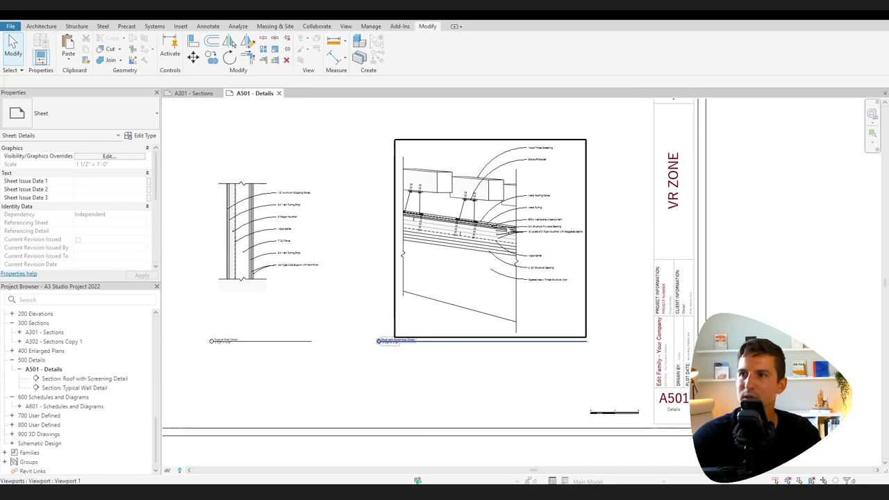
pyautogui.scroll(6, 486, 282)
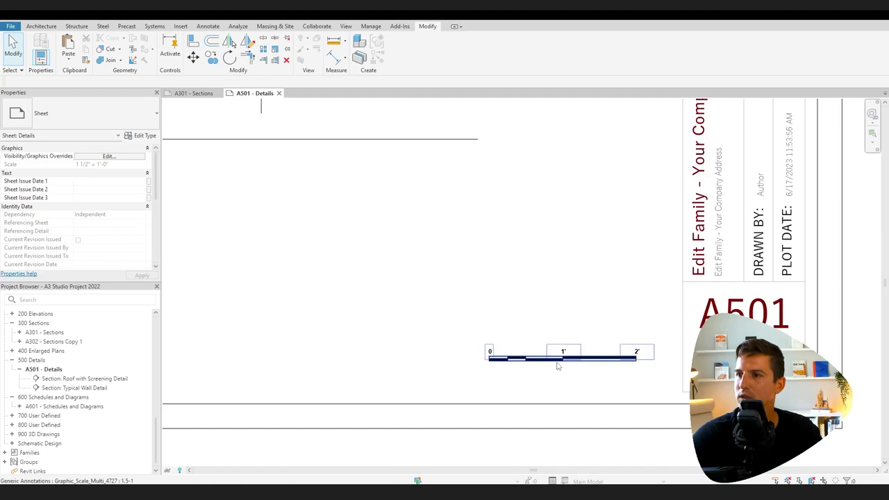
pyautogui.click(545, 360)
pyautogui.scroll(-3, 294, 239)
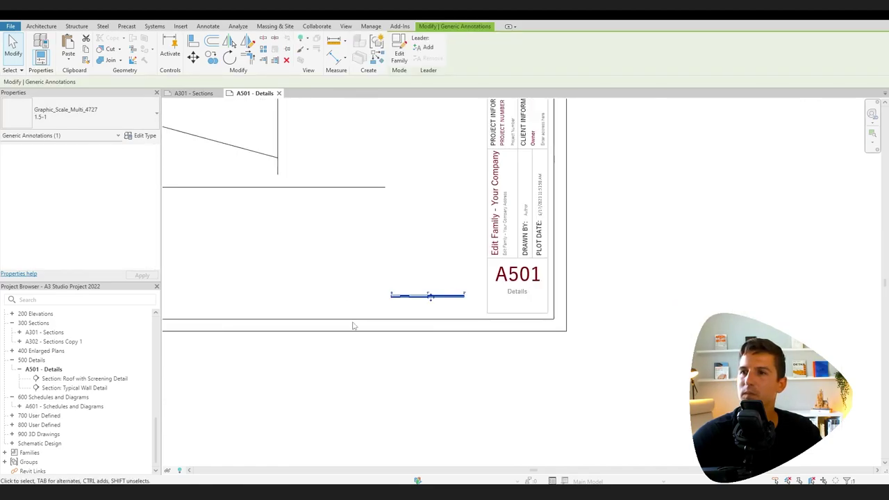
pyautogui.click(353, 325)
pyautogui.moveTo(307, 269); pyautogui.dragTo(570, 382, button='middle')
# Examine the layers and notes of the Typical Wall Detail and the Roof with Screening Detail on the sheet.
pyautogui.scroll(-2, 594, 386)
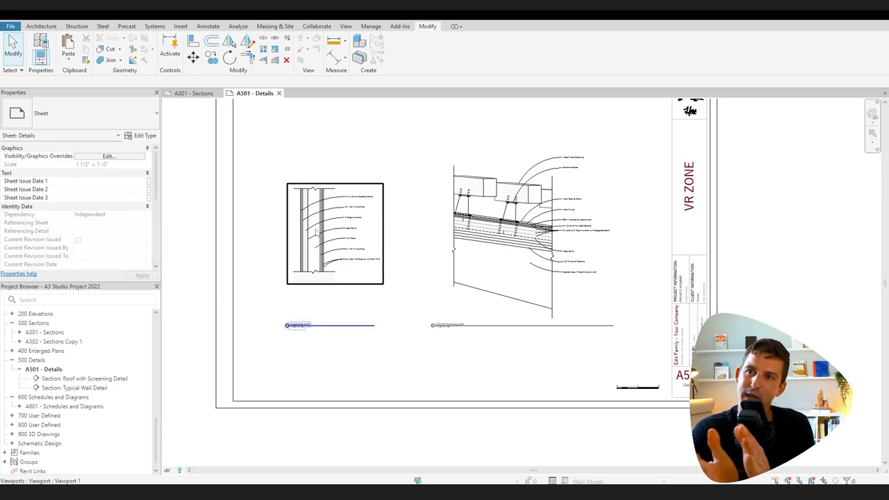
pyautogui.scroll(5, 316, 234)
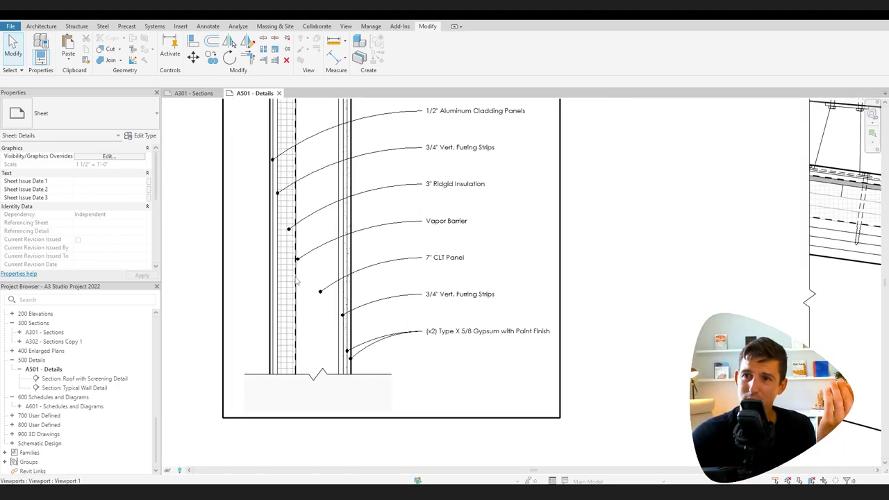
pyautogui.scroll(-3, 353, 310)
pyautogui.moveTo(513, 361); pyautogui.dragTo(337, 373, button='middle')
pyautogui.moveTo(409, 336); pyautogui.dragTo(367, 321, button='middle')
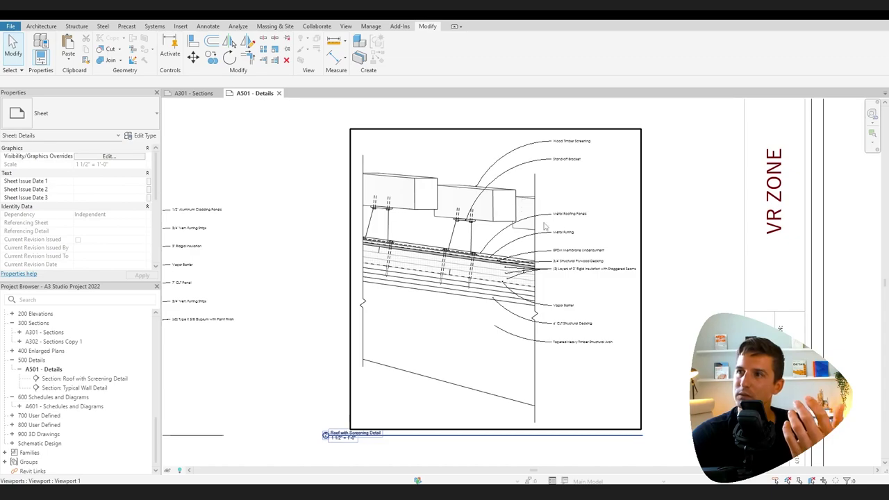
pyautogui.scroll(4, 544, 135)
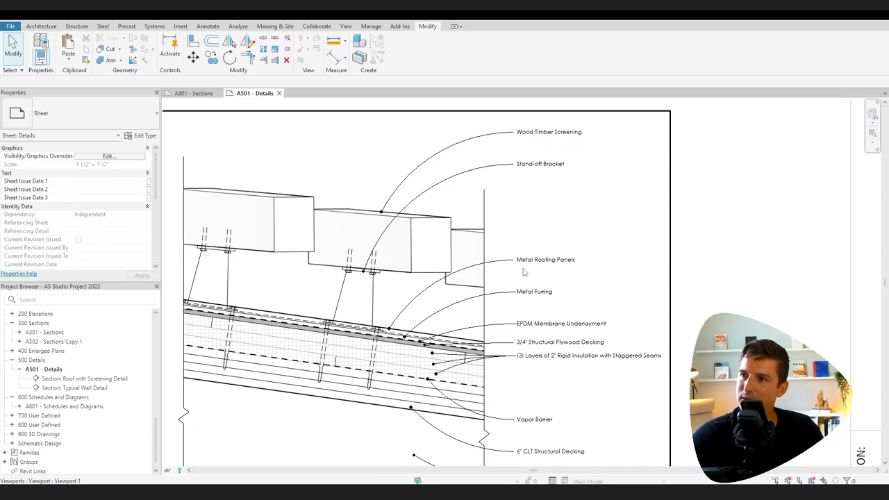
pyautogui.moveTo(538, 398); pyautogui.dragTo(536, 211, button='middle')
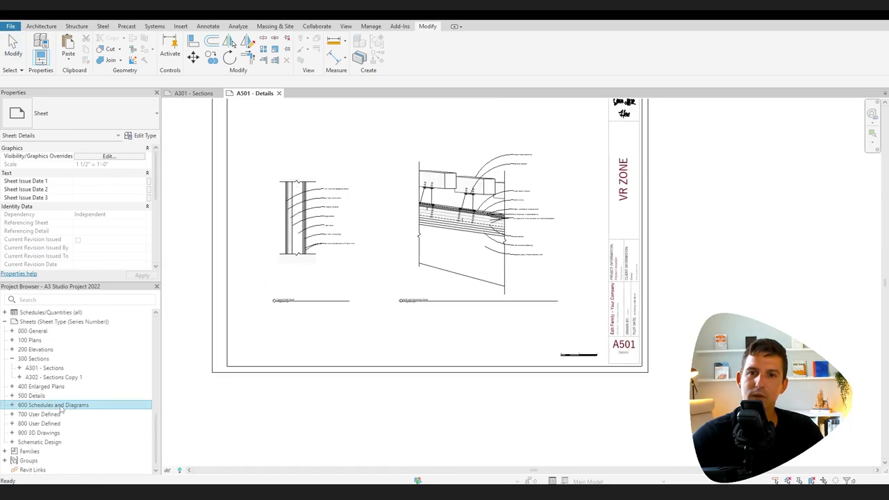
# Open the A601 - Schedules and Diagrams sheet and examine its Door Schedule.
pyautogui.doubleClick(61, 408)
pyautogui.doubleClick(66, 414)
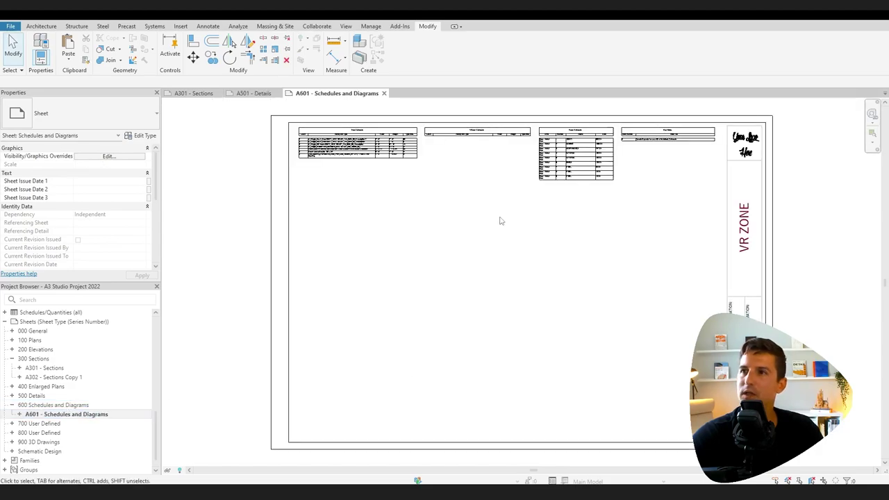
pyautogui.moveTo(531, 240); pyautogui.dragTo(486, 266, button='middle')
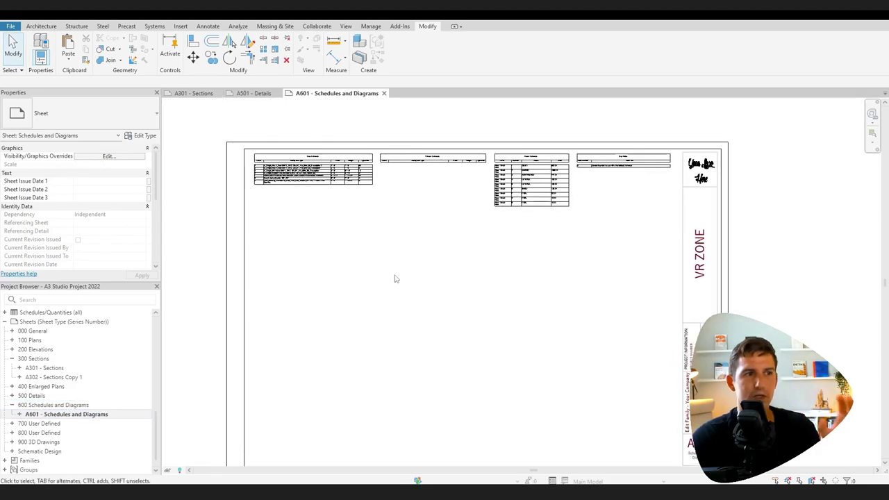
pyautogui.moveTo(357, 199); pyautogui.dragTo(358, 313, button='middle')
pyautogui.scroll(9, 301, 281)
pyautogui.moveTo(337, 410); pyautogui.dragTo(430, 372, button='middle')
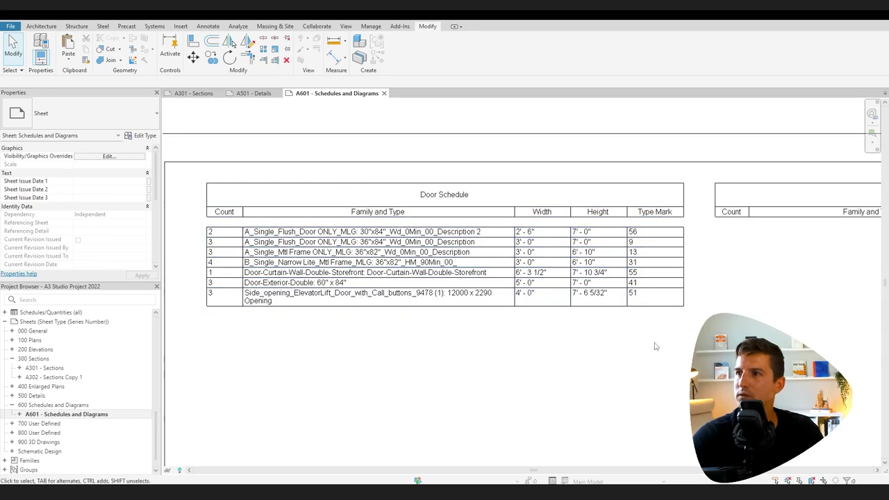
# Examine the Window Schedule, Room Schedule and Key Notes on the A601 sheet.
pyautogui.scroll(-2, 597, 368)
pyautogui.moveTo(634, 398); pyautogui.dragTo(349, 317, button='middle')
pyautogui.moveTo(684, 283); pyautogui.dragTo(566, 299, button='middle')
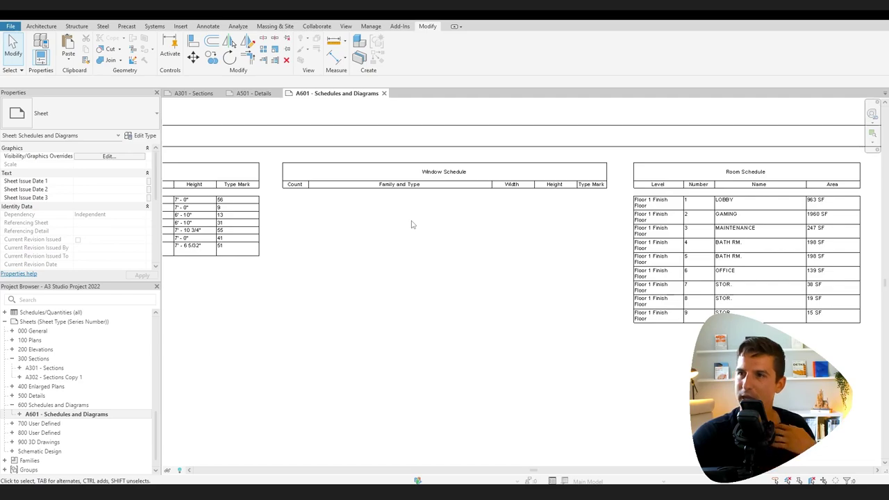
pyautogui.moveTo(812, 329); pyautogui.dragTo(514, 312, button='middle')
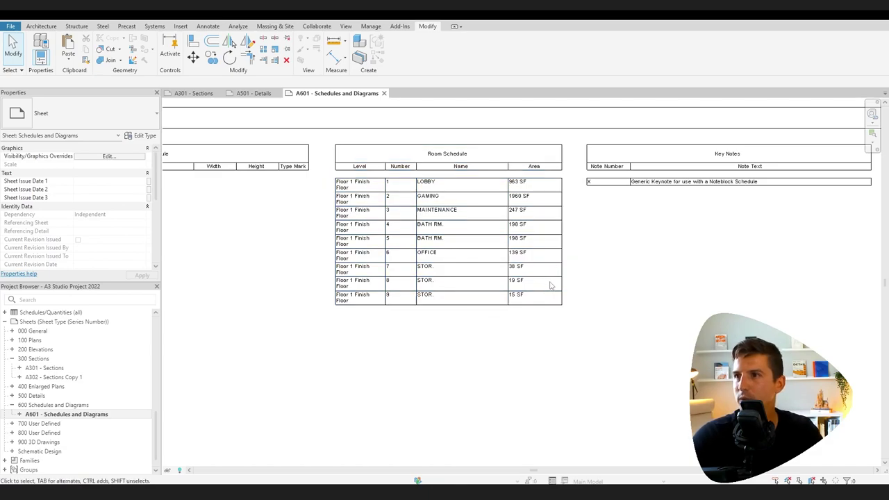
pyautogui.moveTo(684, 296); pyautogui.dragTo(541, 312, button='middle')
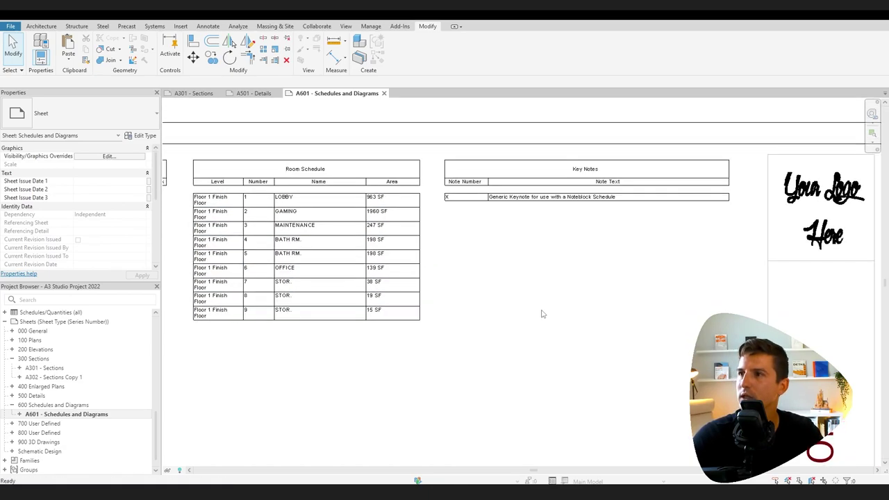
pyautogui.click(589, 199)
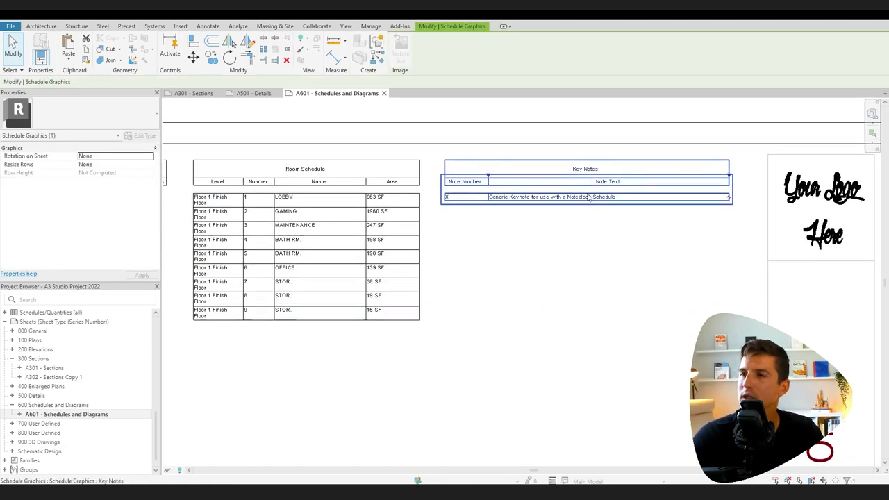
pyautogui.click(582, 257)
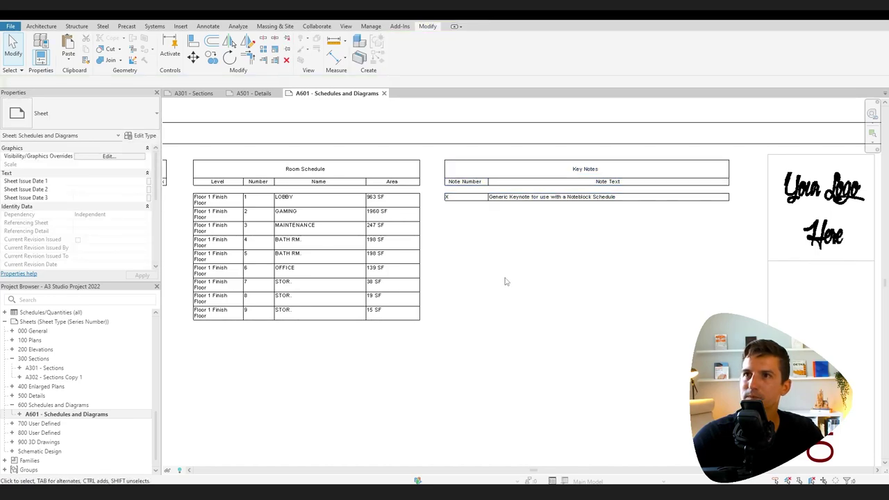
pyautogui.click(346, 26)
pyautogui.click(531, 61)
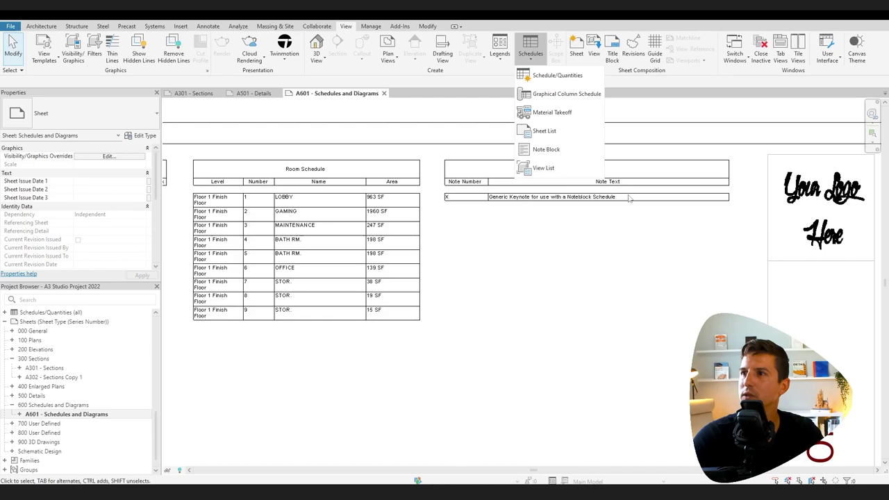
pyautogui.click(561, 272)
pyautogui.scroll(-4, 560, 268)
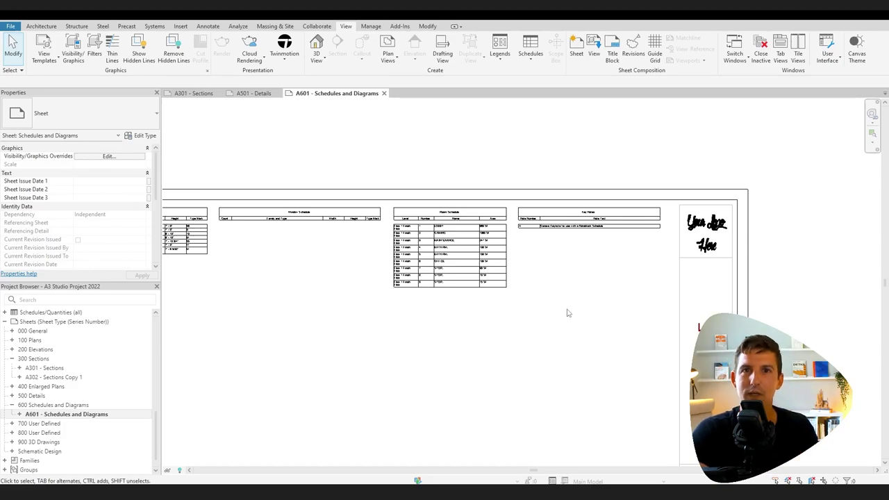
pyautogui.scroll(2, 546, 285)
pyautogui.moveTo(554, 294); pyautogui.dragTo(701, 358, button='middle')
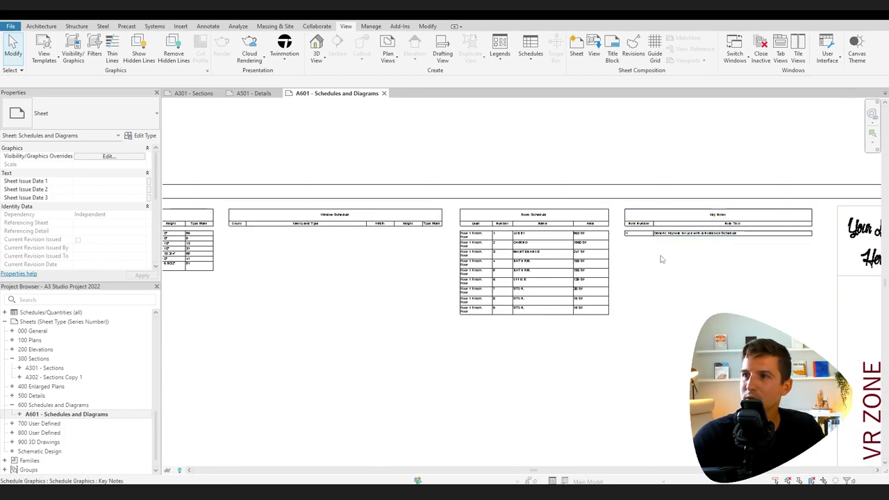
# Open the Room Schedule from the A601 sheet and examine its field and filter settings.
pyautogui.scroll(2, 554, 278)
pyautogui.click(545, 252)
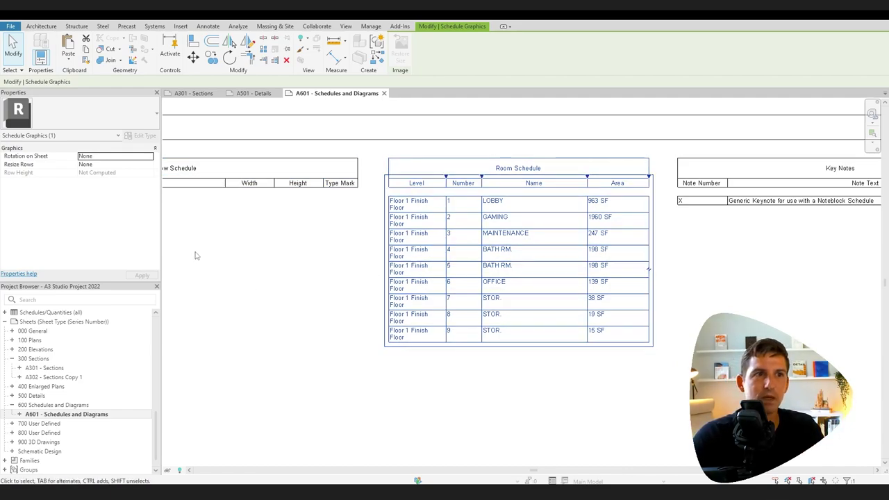
pyautogui.doubleClick(415, 198)
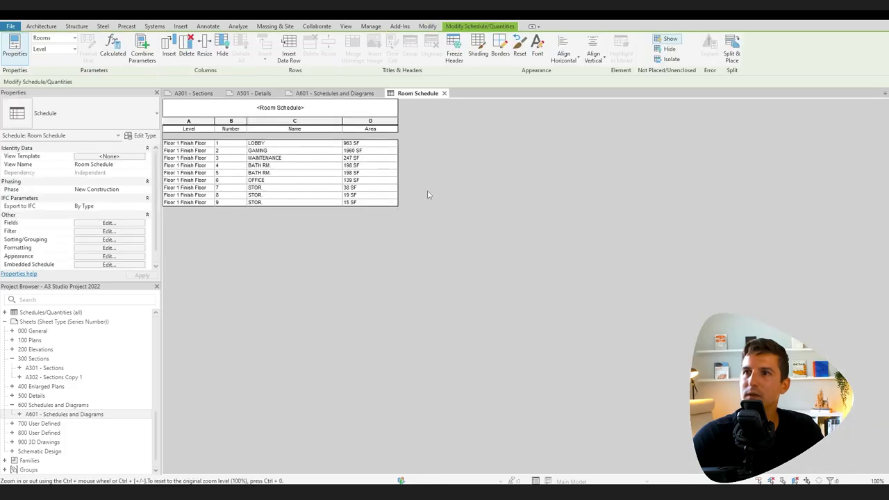
pyautogui.click(118, 224)
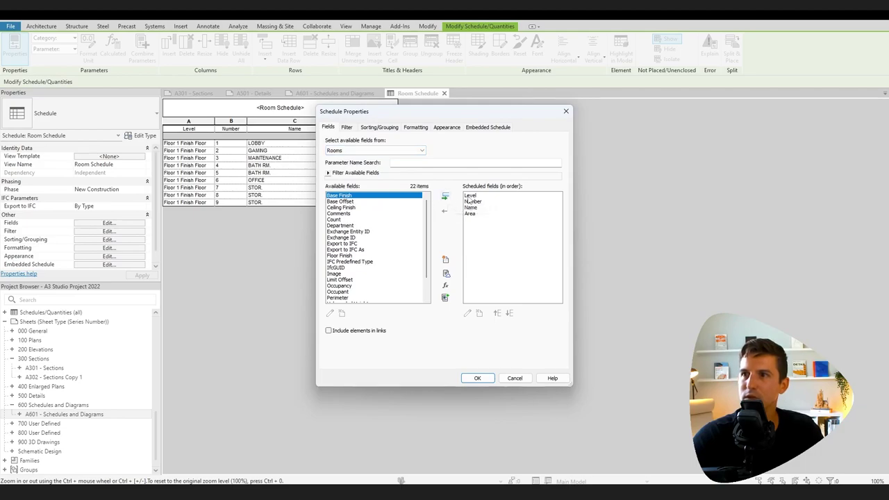
pyautogui.click(346, 128)
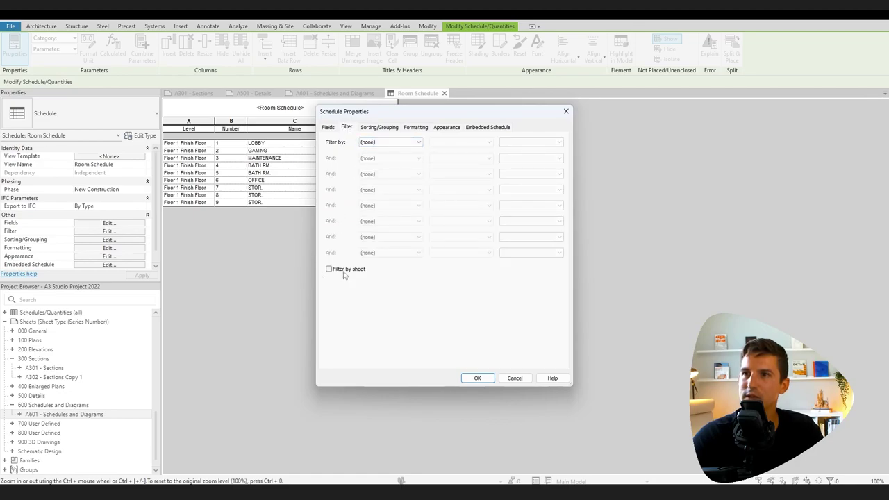
# Add grand totals to the Room Schedule, set to show totals only.
pyautogui.click(380, 127)
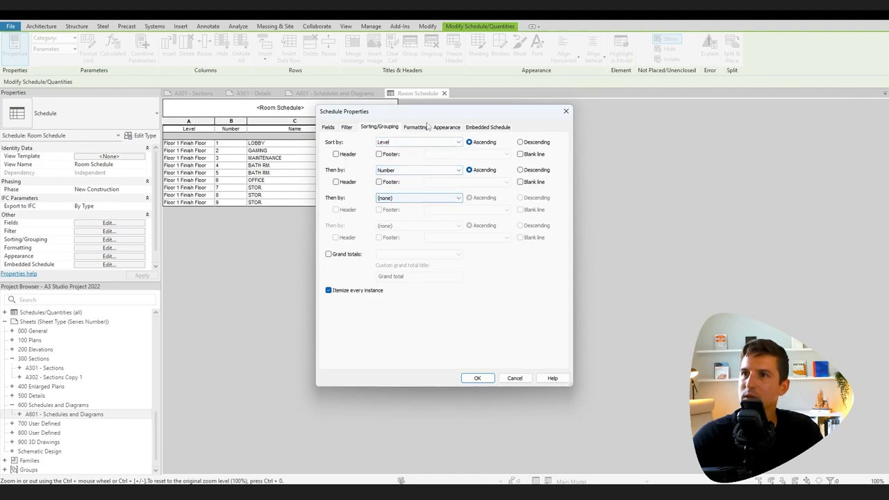
pyautogui.click(328, 254)
pyautogui.click(419, 255)
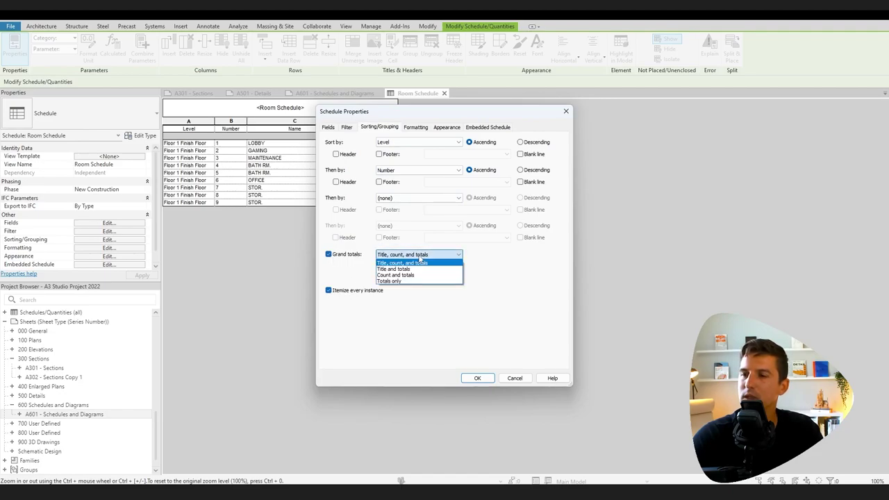
pyautogui.click(408, 279)
pyautogui.click(416, 127)
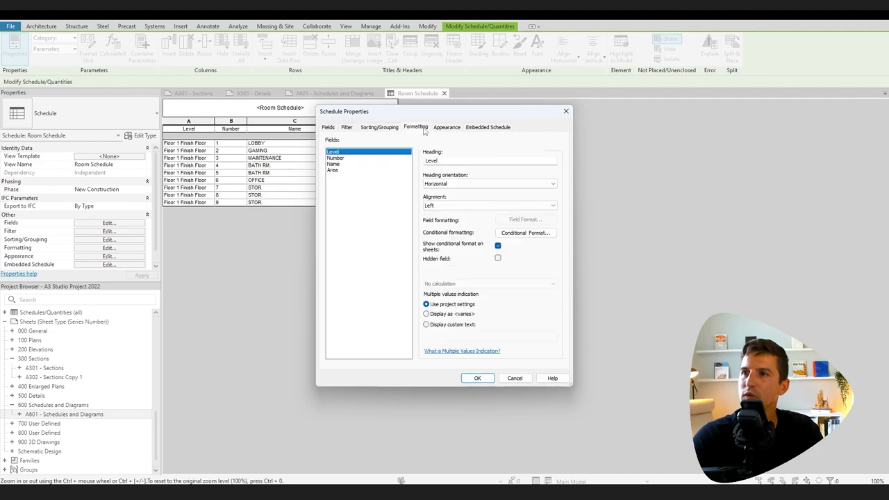
pyautogui.click(447, 128)
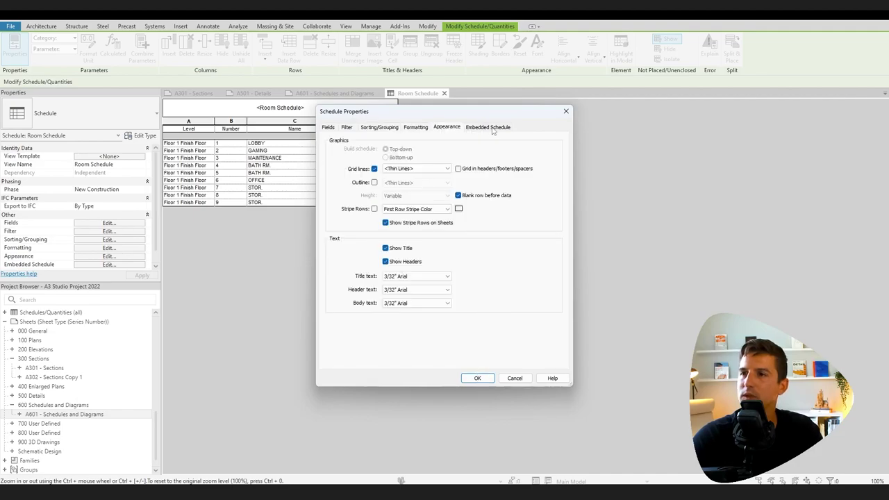
pyautogui.click(492, 129)
pyautogui.click(479, 377)
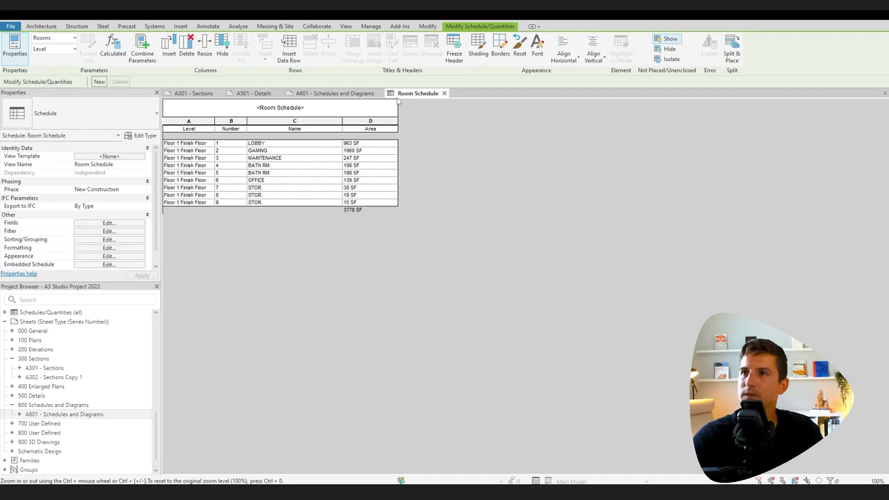
# Return to the A601 - Schedules and Diagrams sheet and examine its Room, Door and Window Schedules.
pyautogui.click(335, 93)
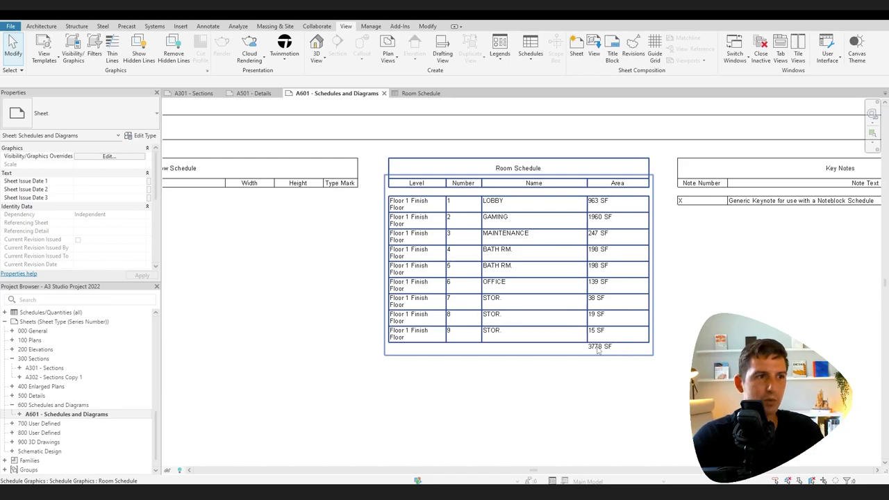
pyautogui.scroll(-5, 699, 302)
pyautogui.moveTo(698, 302); pyautogui.dragTo(605, 194, button='middle')
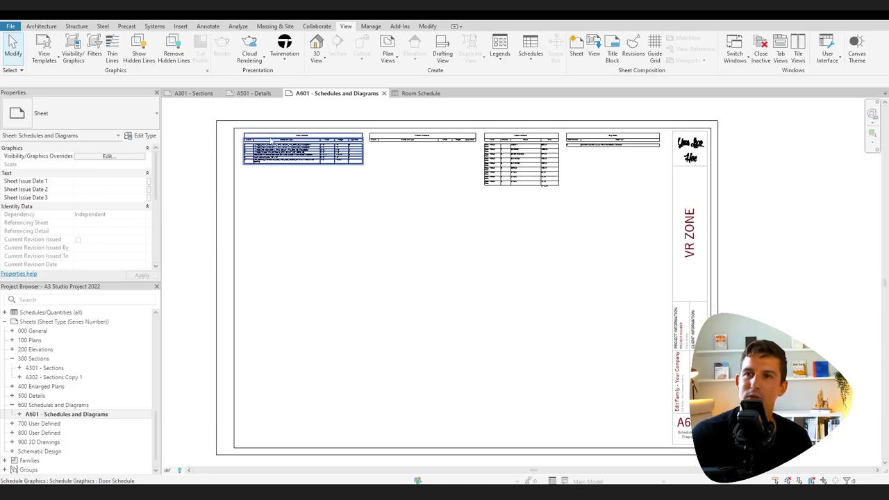
pyautogui.scroll(5, 272, 142)
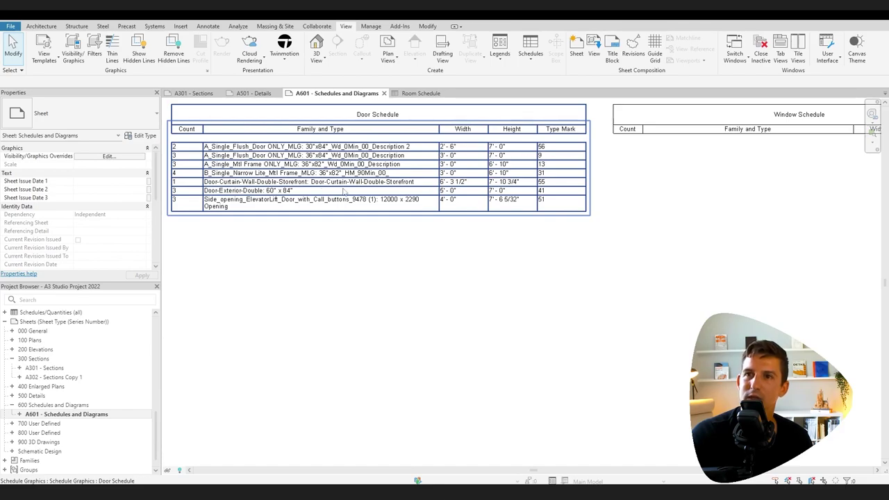
pyautogui.scroll(-1, 341, 225)
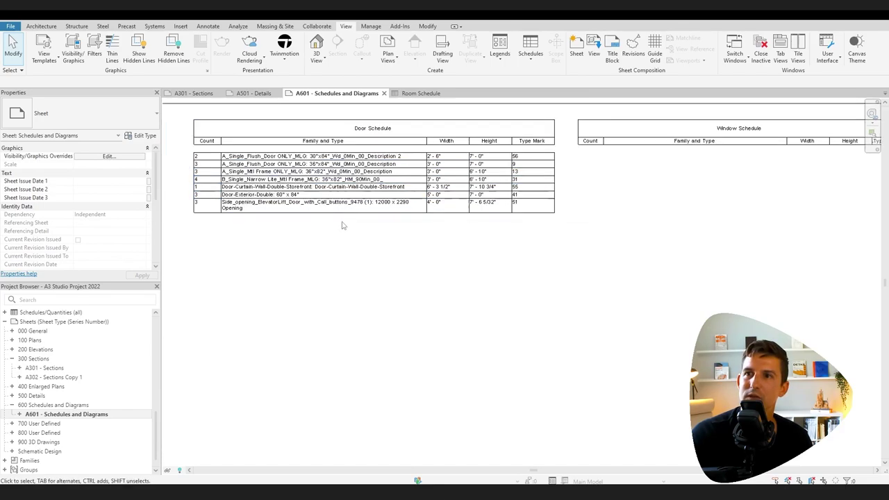
pyautogui.scroll(-1, 482, 285)
pyautogui.scroll(-2, 468, 286)
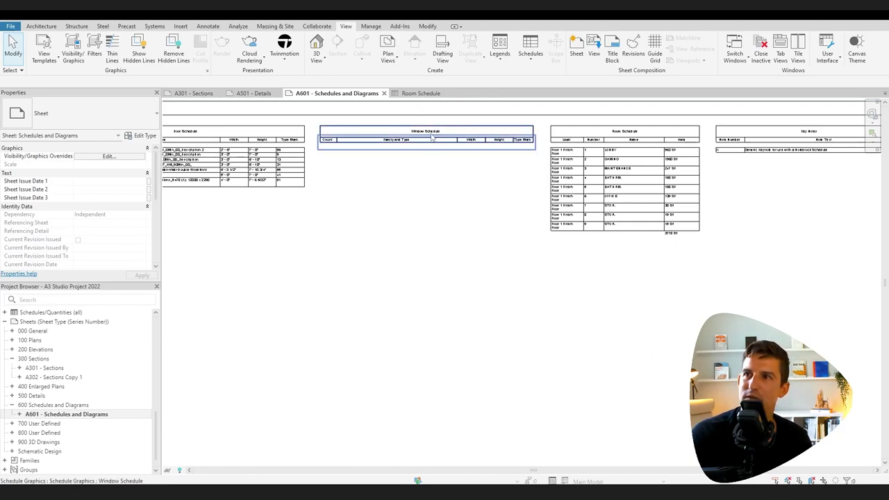
pyautogui.moveTo(451, 299); pyautogui.dragTo(309, 371, button='middle')
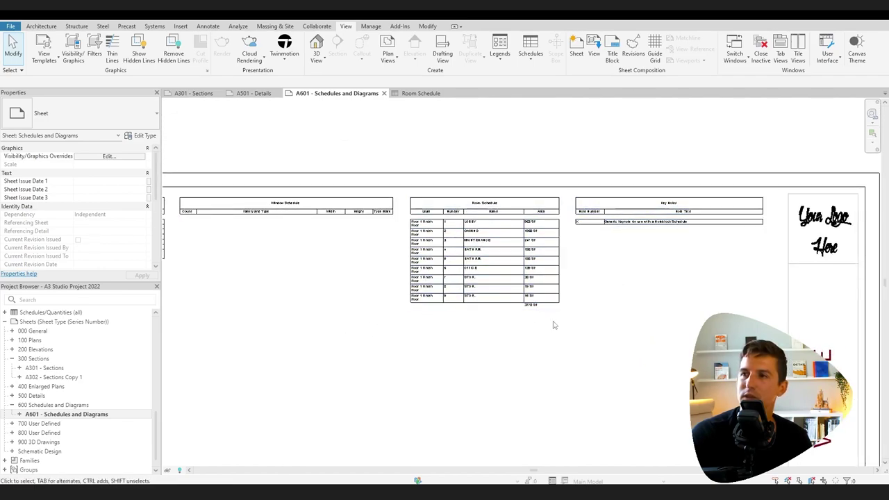
# Open the Window Schedule from the sheet and check its formatting and appearance settings.
pyautogui.click(236, 209)
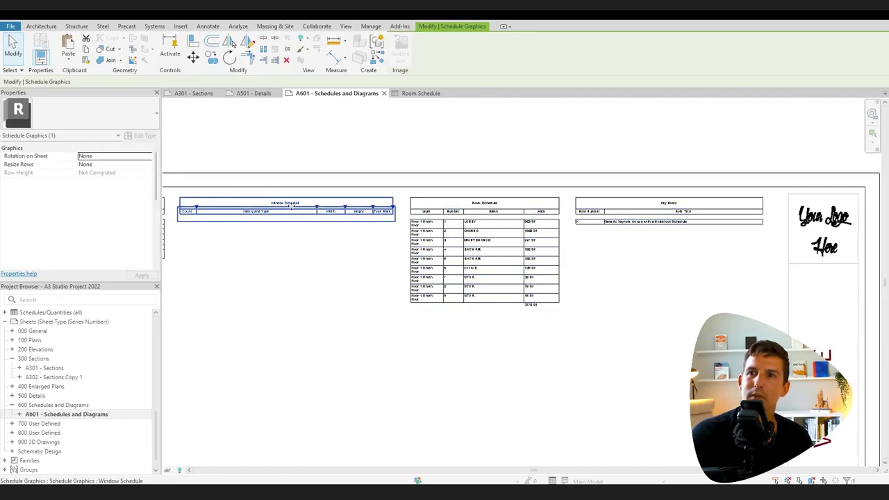
pyautogui.doubleClick(292, 208)
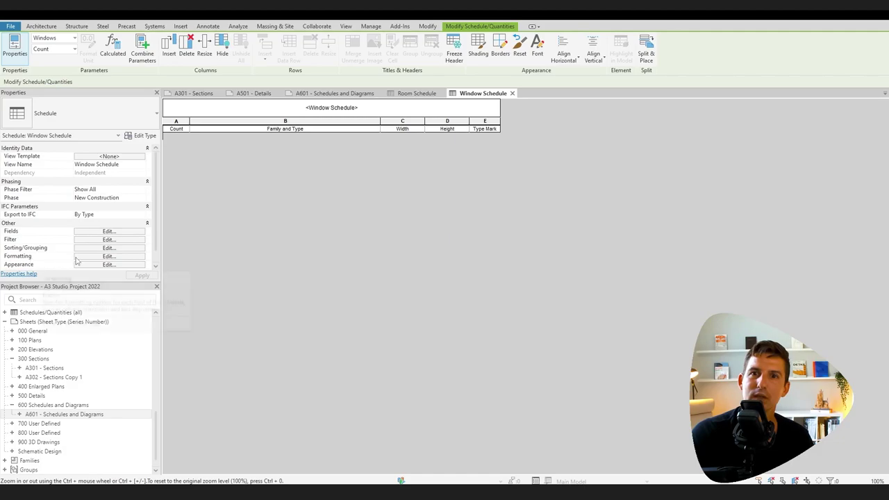
pyautogui.click(78, 257)
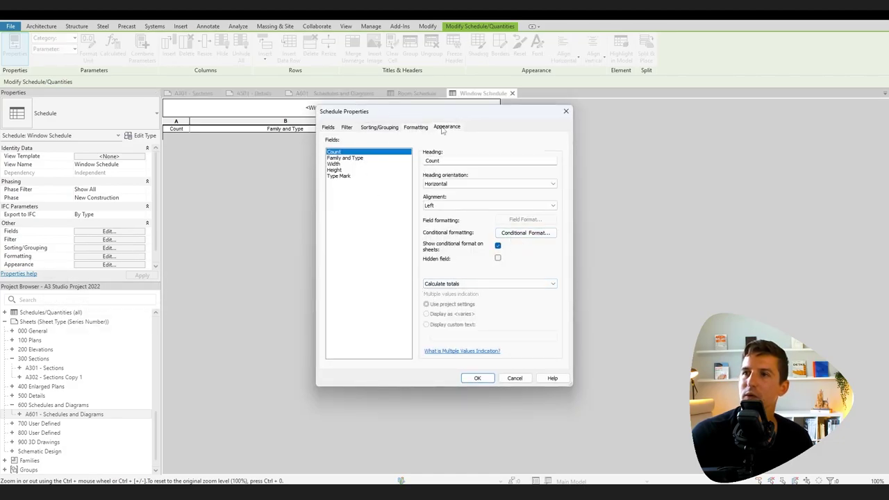
pyautogui.click(445, 127)
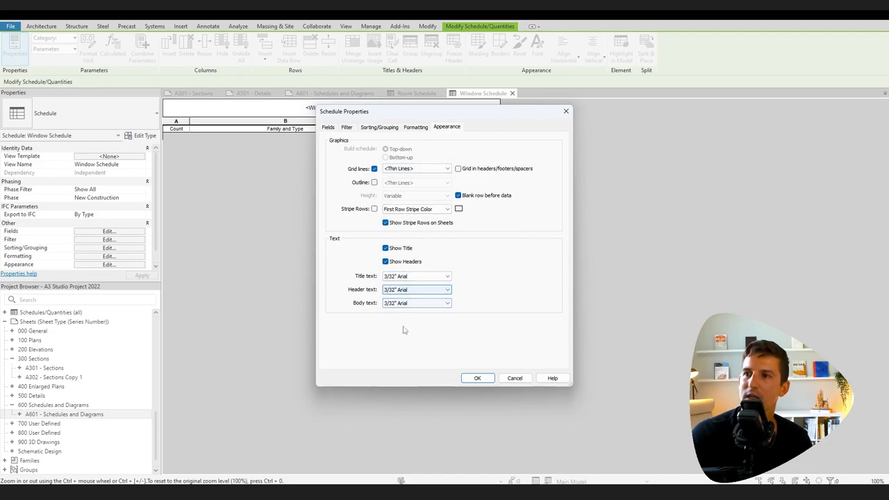
pyautogui.click(566, 111)
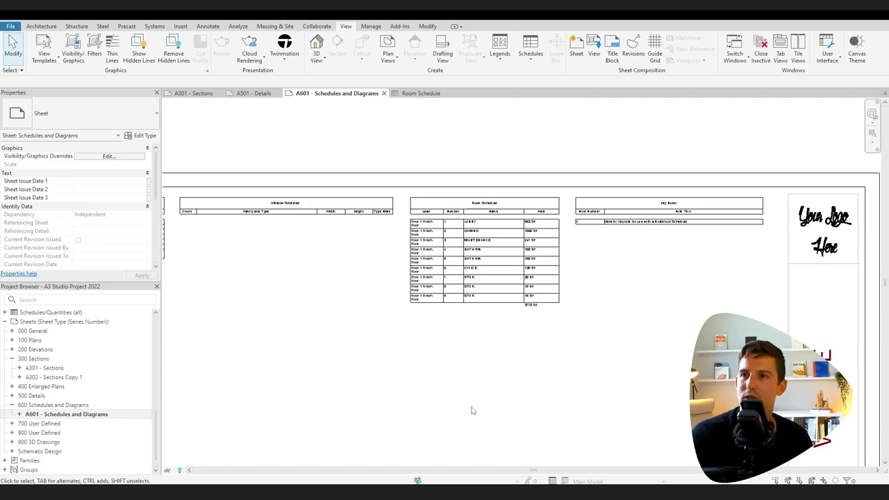
# Create a new legend view named Door at a scale of 1/4" = 1'-0".
pyautogui.scroll(-5, 437, 399)
pyautogui.moveTo(396, 363); pyautogui.dragTo(417, 339, button='middle')
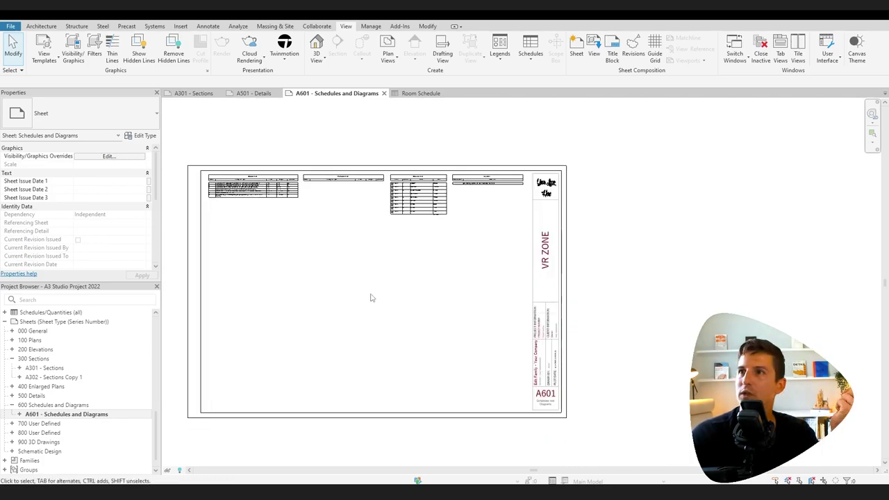
pyautogui.click(501, 55)
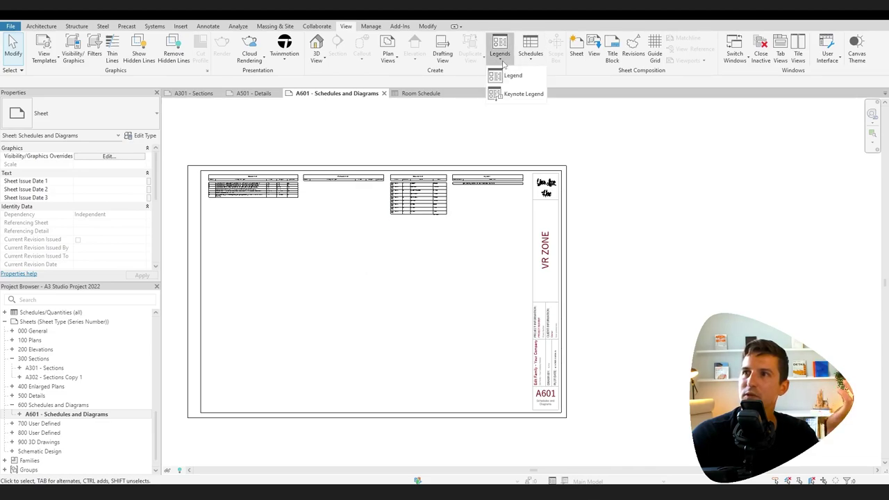
pyautogui.click(512, 75)
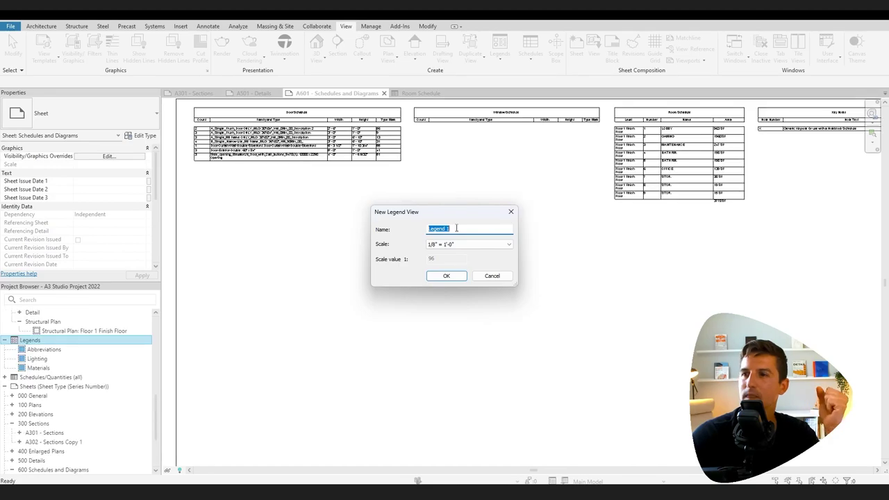
pyautogui.write('Door')
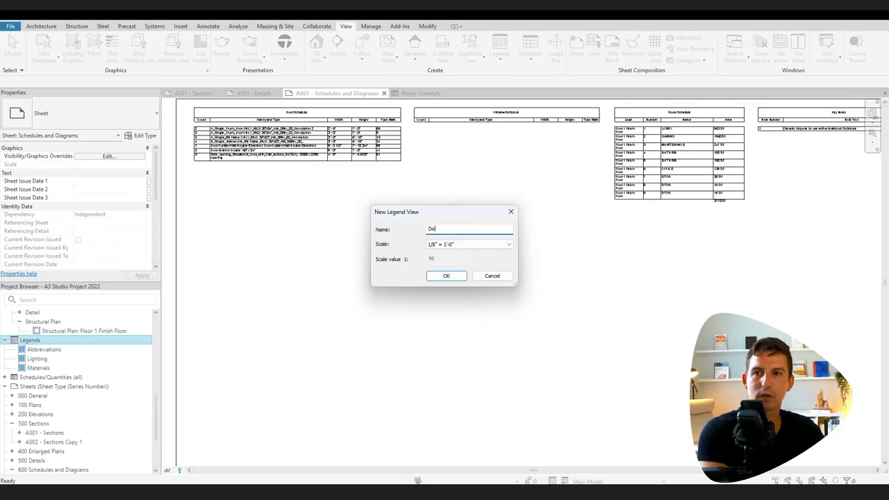
pyautogui.click(477, 247)
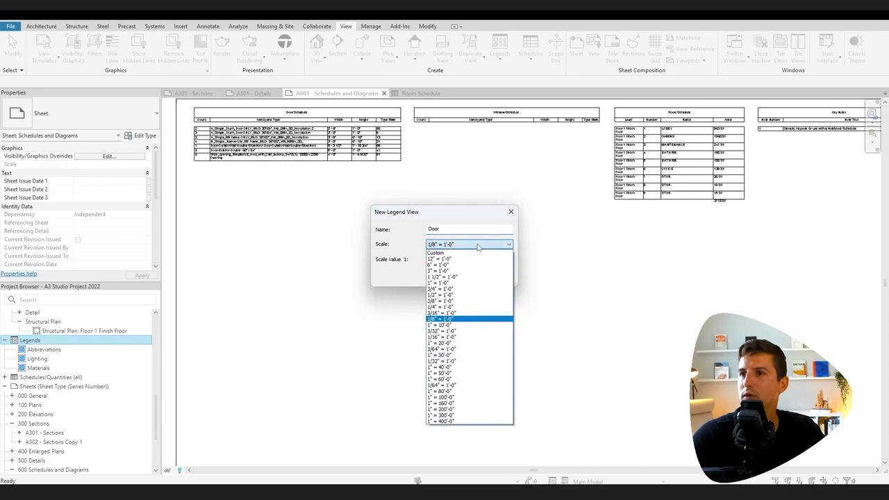
pyautogui.click(475, 304)
pyautogui.click(455, 280)
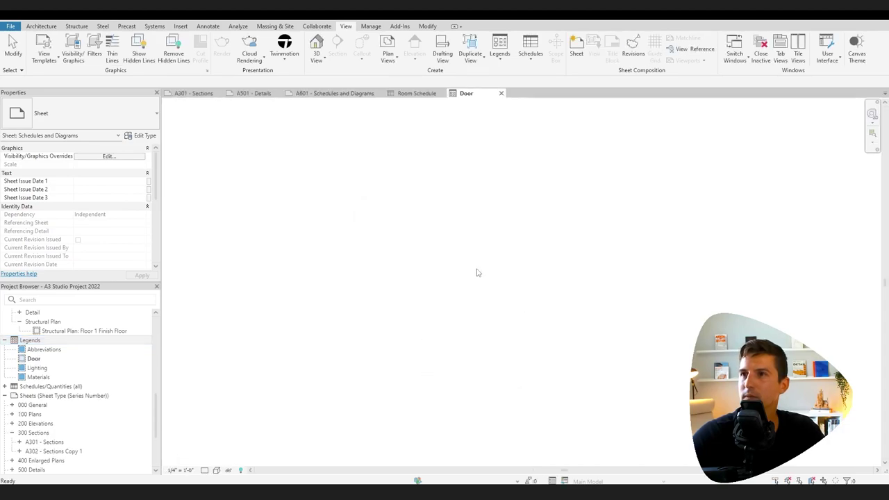
pyautogui.click(208, 26)
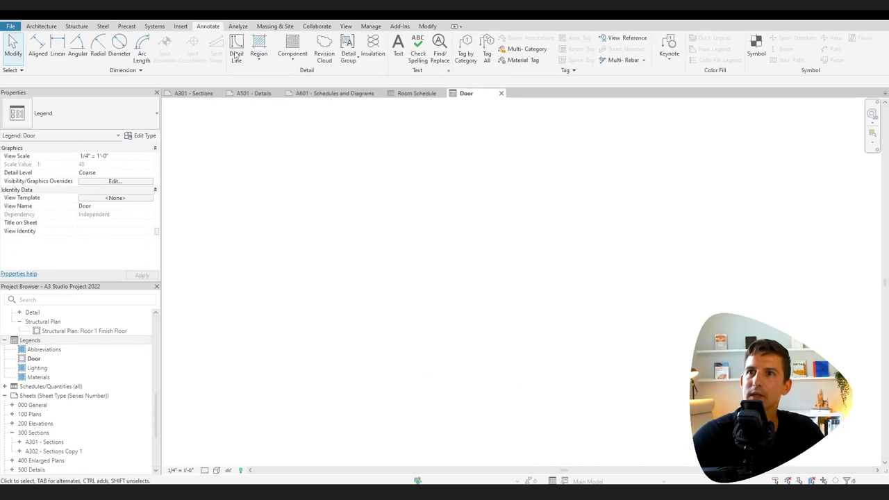
pyautogui.click(295, 59)
pyautogui.click(303, 111)
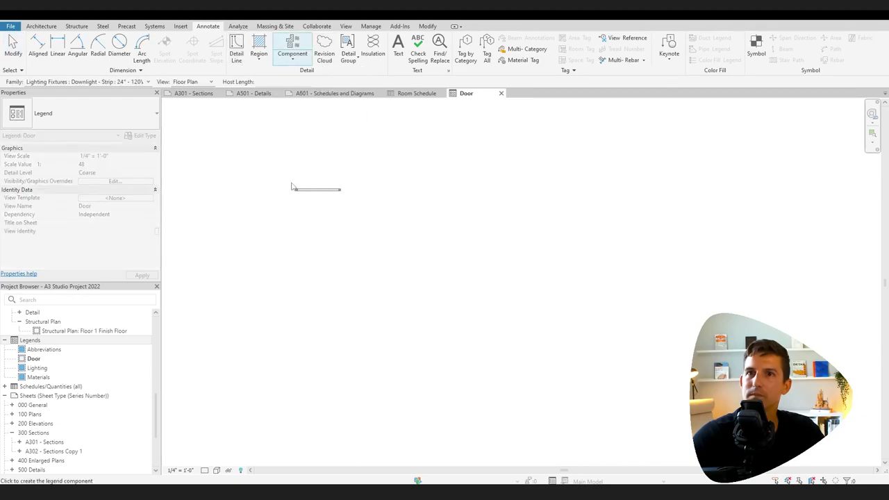
pyautogui.click(135, 82)
pyautogui.scroll(5, 167, 263)
pyautogui.scroll(8, 168, 263)
pyautogui.click(198, 82)
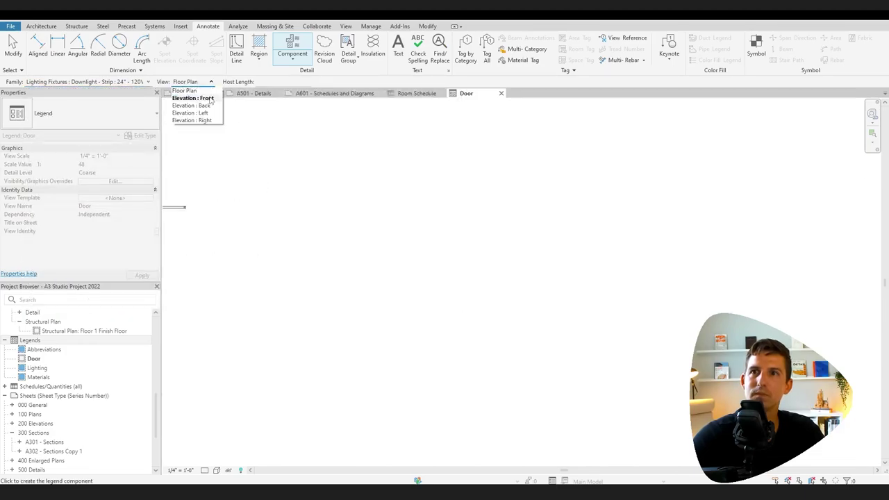
pyautogui.click(198, 98)
pyautogui.click(135, 82)
pyautogui.scroll(6, 103, 205)
pyautogui.scroll(-20, 103, 204)
pyautogui.click(104, 201)
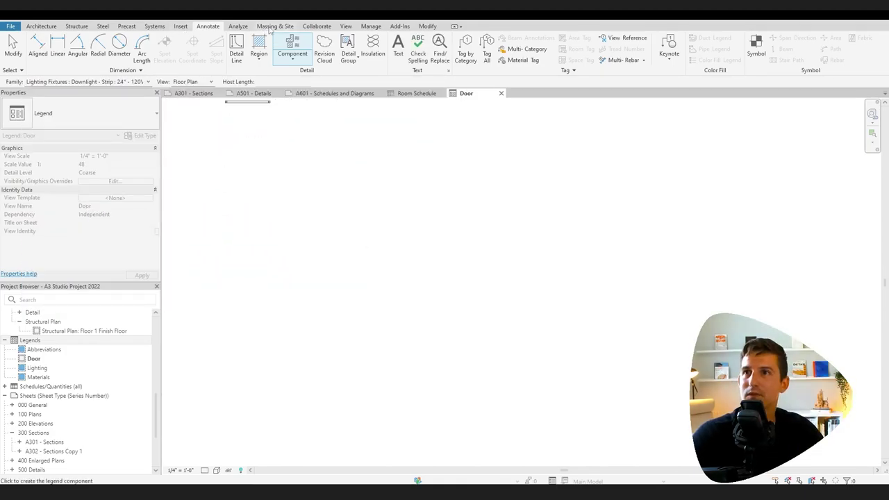
# Run Purge Unused with all unused items checked to clean surplus families out of the project.
pyautogui.click(370, 26)
pyautogui.click(242, 48)
pyautogui.click(512, 135)
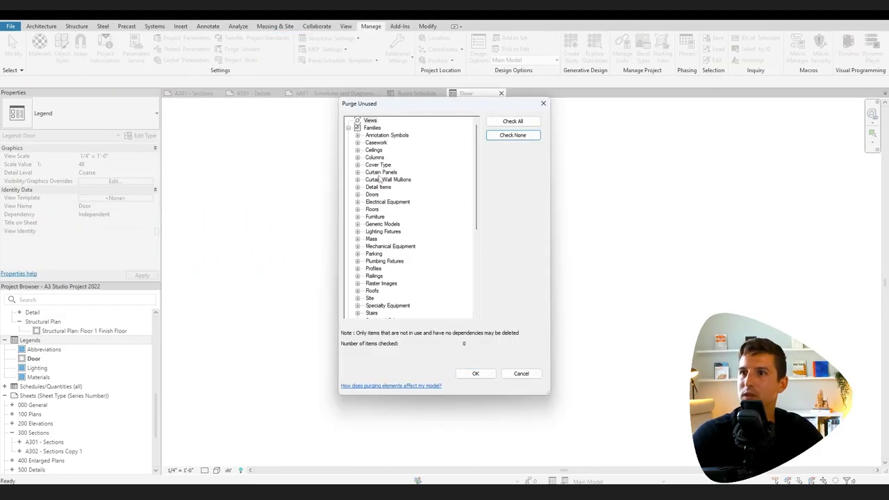
pyautogui.click(358, 195)
pyautogui.scroll(-3, 375, 195)
pyautogui.click(376, 128)
pyautogui.click(376, 135)
pyautogui.click(376, 142)
pyautogui.click(375, 268)
pyautogui.click(513, 121)
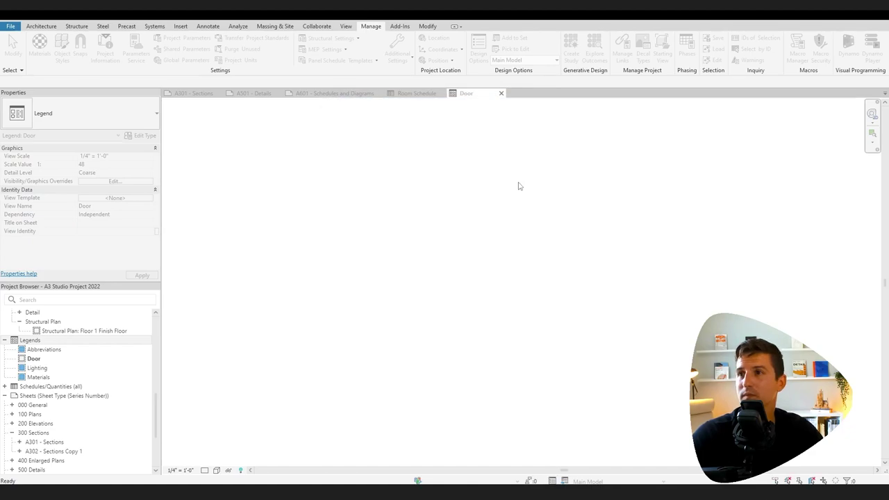
# Place a front-elevation legend component of the 30"x84" single flush door and copy it five times into a row.
pyautogui.click(482, 375)
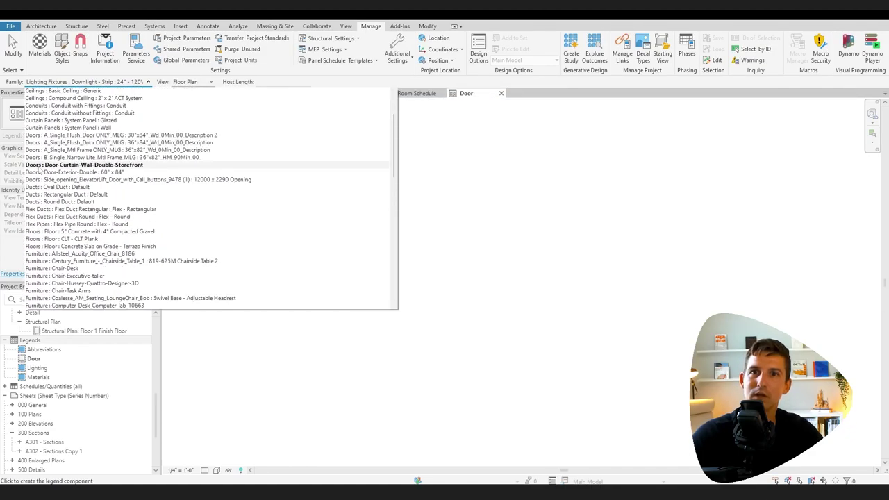
pyautogui.click(385, 206)
pyautogui.moveTo(385, 207); pyautogui.dragTo(292, 200, button='middle')
pyautogui.press('c')
pyautogui.press('o')
pyautogui.click(279, 283)
pyautogui.click(365, 284)
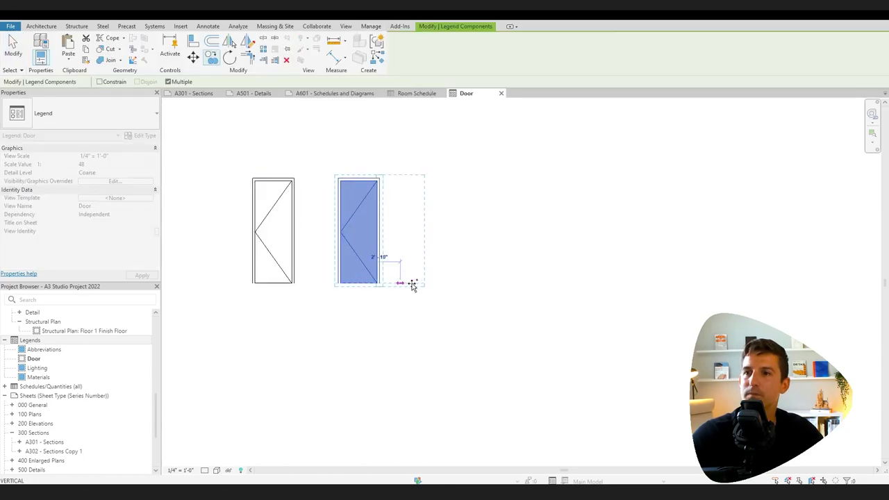
pyautogui.click(455, 283)
pyautogui.click(545, 283)
pyautogui.click(636, 283)
# Nudge the five copied doors to the right to even out the row's spacing.
pyautogui.click(354, 259)
pyautogui.keyDown('ctrl'); pyautogui.click(435, 260); pyautogui.keyUp('ctrl')
pyautogui.keyDown('ctrl'); pyautogui.click(525, 259); pyautogui.keyUp('ctrl')
pyautogui.keyDown('ctrl'); pyautogui.click(616, 259); pyautogui.keyUp('ctrl')
pyautogui.keyDown('ctrl'); pyautogui.click(706, 260); pyautogui.keyUp('ctrl')
pyautogui.press('Right')
pyautogui.press('Escape')
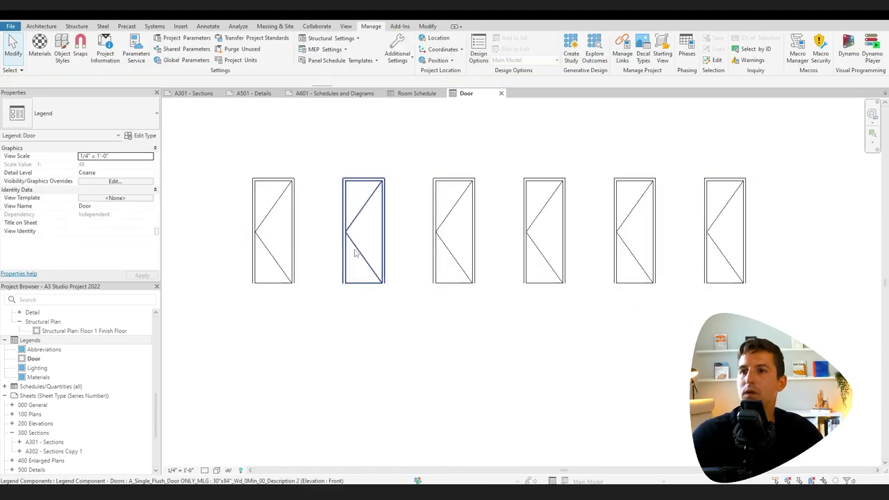
# Change the second, third and fourth doors to the 36"x84" single flush door, the 36"x82" metal frame and the 36"x82" narrow lite door.
pyautogui.click(355, 254)
pyautogui.click(179, 81)
pyautogui.click(542, 259)
pyautogui.click(179, 81)
pyautogui.click(635, 244)
pyautogui.click(551, 225)
pyautogui.click(179, 81)
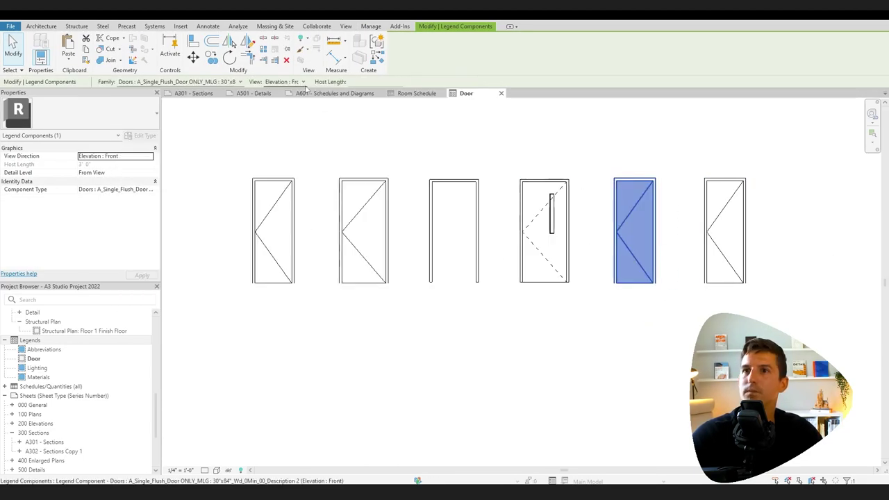
# Set the fifth door to Door-Curtain-Wall-Double-Storefront with a host length of 7, and the sixth to Door-Exterior-Double 60" x 84".
pyautogui.moveTo(694, 231); pyautogui.dragTo(568, 264, button='middle')
pyautogui.click(104, 164)
pyautogui.write('7')
pyautogui.press('Return')
pyautogui.click(599, 264)
pyautogui.click(179, 81)
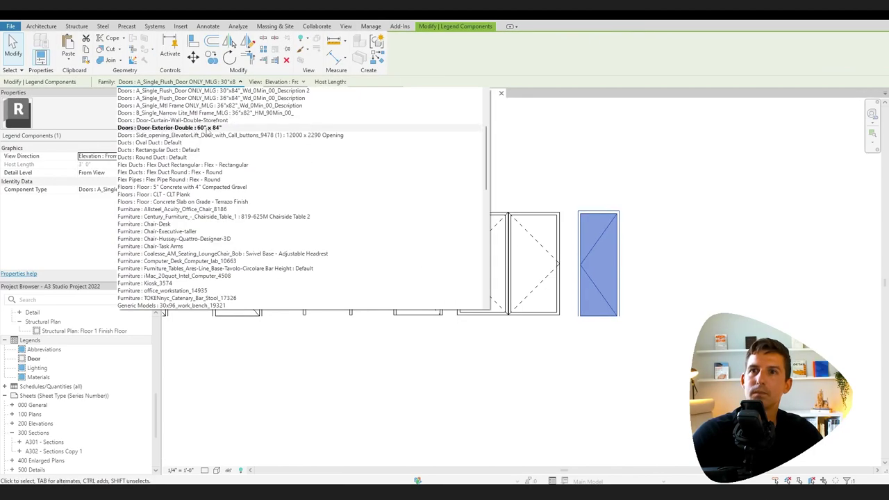
pyautogui.click(207, 127)
# Nudge the exterior double door to the right to clear the storefront door beside it.
pyautogui.press('Right')
pyautogui.press('Right')
pyautogui.moveTo(452, 198); pyautogui.dragTo(671, 345)
pyautogui.press('Right')
pyautogui.moveTo(672, 345); pyautogui.dragTo(497, 345, button='middle')
# Copy the exterior double door to the end of the row and change the copy to the side-opening elevator door, 12000 x 2290 Opening.
pyautogui.click(462, 266)
pyautogui.click(211, 58)
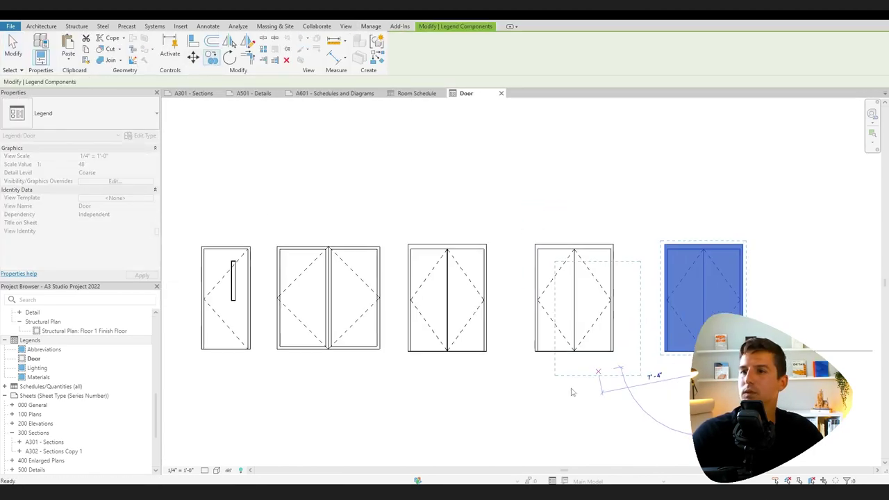
pyautogui.click(612, 235)
pyautogui.click(179, 81)
pyautogui.click(199, 122)
pyautogui.click(741, 234)
pyautogui.click(179, 81)
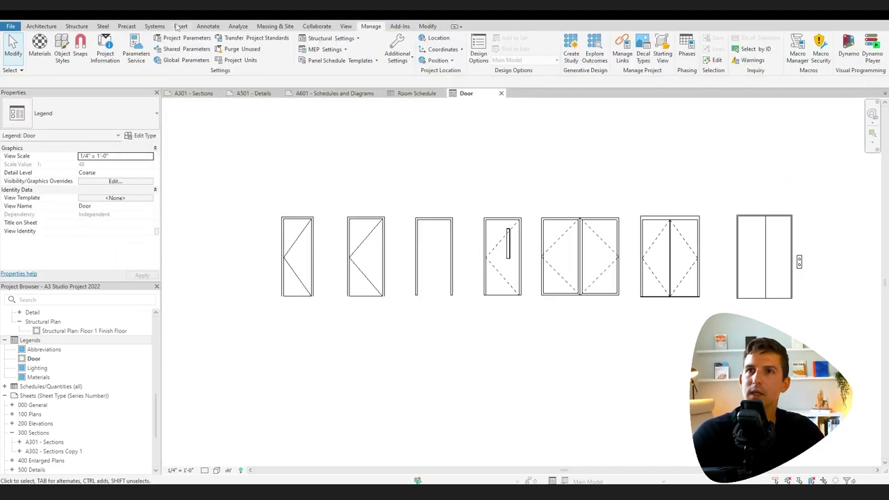
# Draw a horizontal detail line as a ground line along the base of all the doors.
pyautogui.press('d')
pyautogui.press('l')
pyautogui.click(282, 295)
pyautogui.click(831, 296)
pyautogui.press('Escape')
pyautogui.press('Escape')
# Align the base of the elevator door with the ground line.
pyautogui.scroll(2, 809, 292)
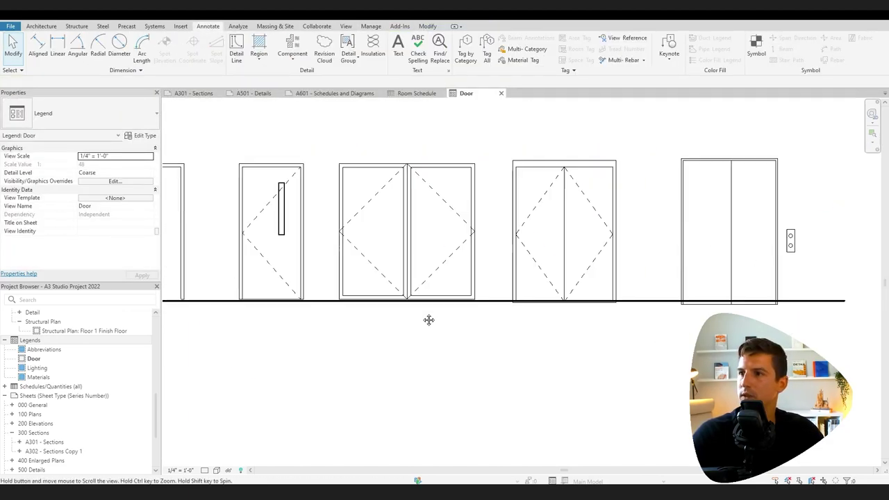
pyautogui.moveTo(429, 320); pyautogui.dragTo(336, 318, button='middle')
pyautogui.click(522, 284)
pyautogui.click(591, 285)
pyautogui.scroll(-2, 612, 324)
# Start the Material Tag command and load a material tag family from the Annotations folder.
pyautogui.click(463, 47)
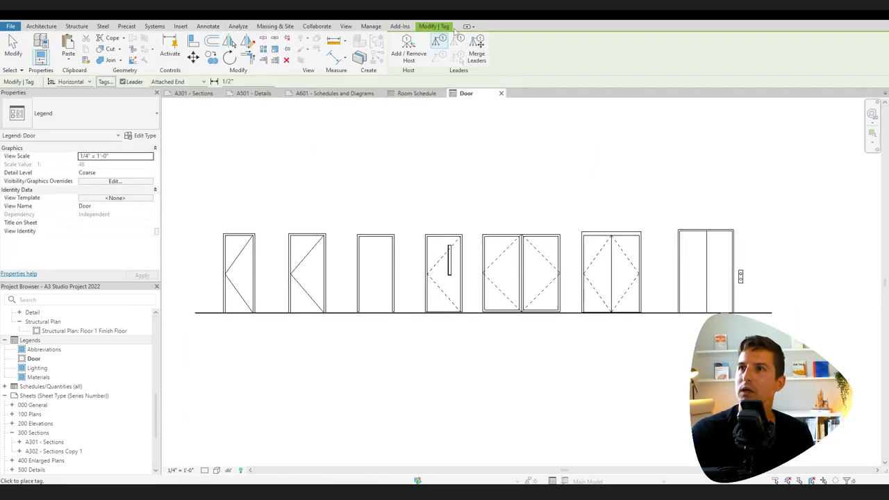
pyautogui.press('Escape')
pyautogui.click(524, 60)
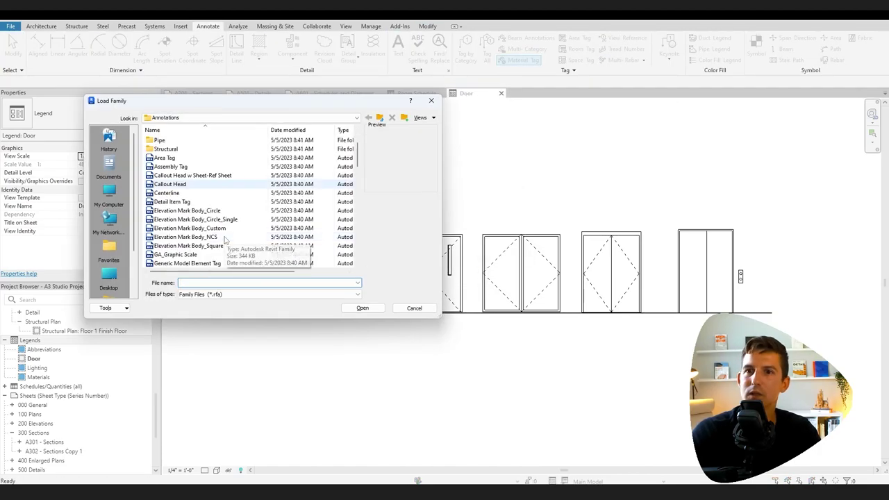
pyautogui.scroll(-15, 224, 240)
pyautogui.scroll(20, 215, 198)
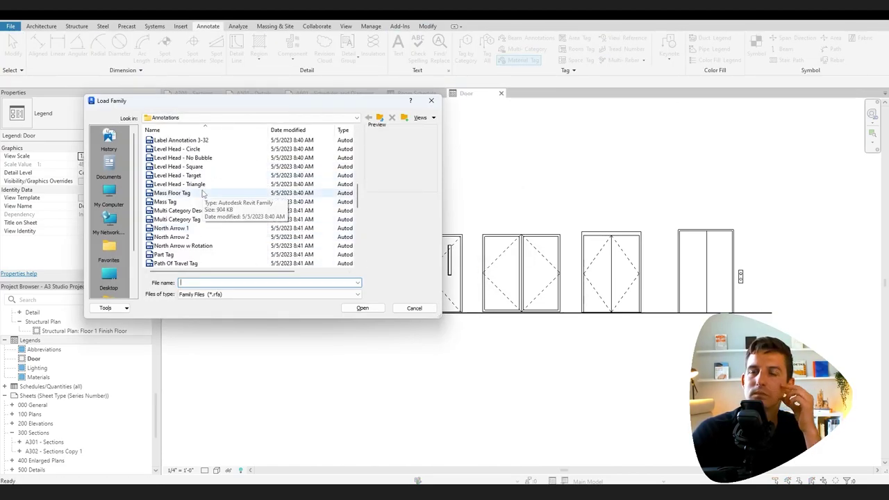
pyautogui.doubleClick(169, 140)
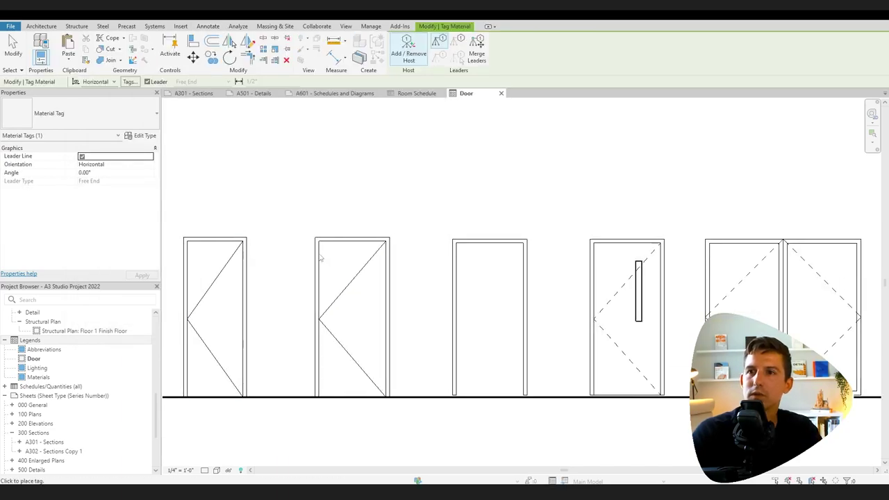
# Tag the glass and the aluminum frame of the double storefront door with leadered material tags above it.
pyautogui.moveTo(750, 210); pyautogui.dragTo(448, 239, button='middle')
pyautogui.click(443, 236)
pyautogui.click(508, 269)
pyautogui.click(507, 215)
pyautogui.scroll(-3, 512, 224)
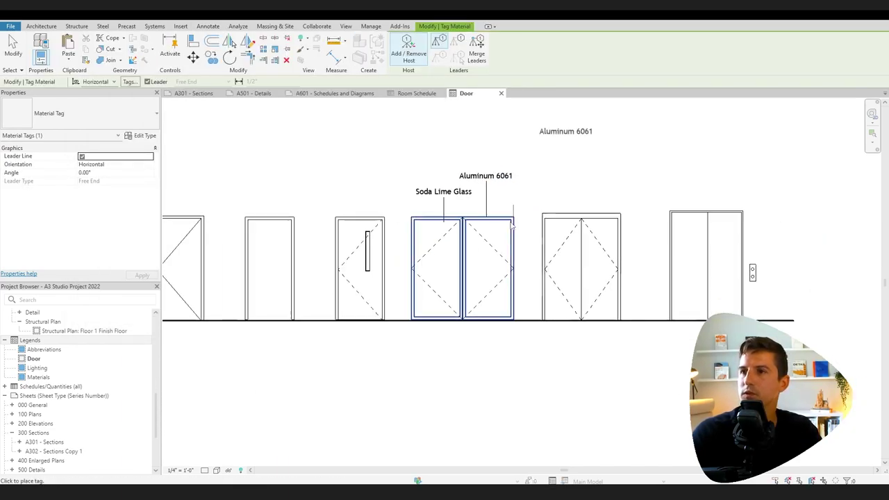
pyautogui.press('Escape')
pyautogui.click(447, 254)
pyautogui.press('Escape')
# Add a text label A beneath the first door and center it under the door.
pyautogui.moveTo(507, 268); pyautogui.dragTo(652, 235, button='middle')
pyautogui.click(398, 47)
pyautogui.click(238, 353)
pyautogui.write('A')
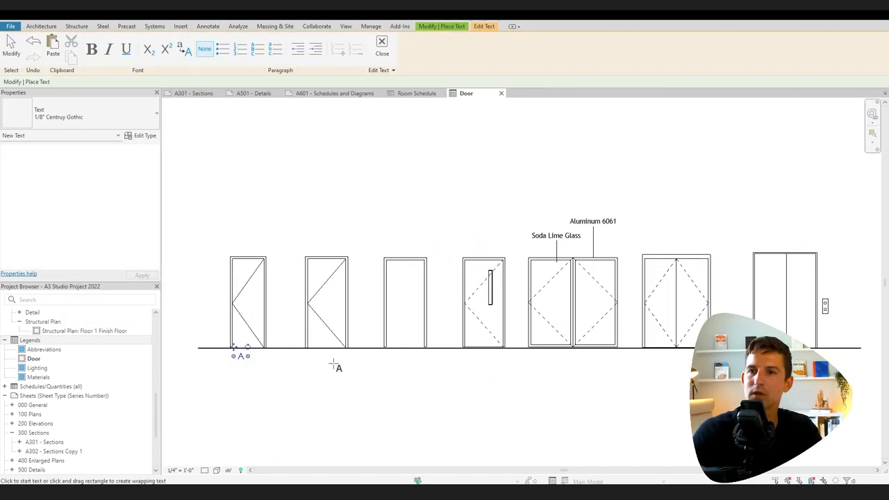
pyautogui.click(334, 365)
pyautogui.press('Escape')
pyautogui.click(253, 303)
pyautogui.moveTo(240, 356); pyautogui.dragTo(247, 358)
# Copy the A label beneath each of the other doors in the legend.
pyautogui.click(246, 358)
pyautogui.press('c')
pyautogui.press('o')
pyautogui.click(330, 359)
pyautogui.click(405, 358)
pyautogui.click(482, 358)
pyautogui.click(572, 358)
pyautogui.click(674, 358)
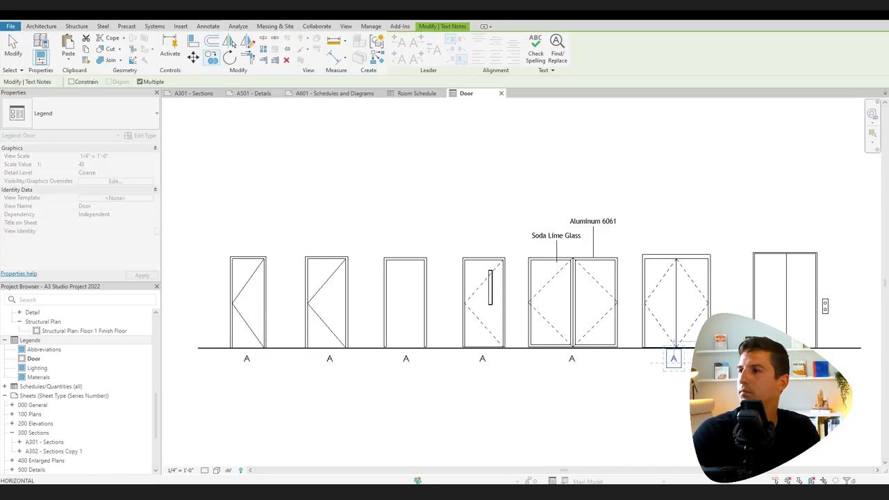
# Dimension the first door's height and the widths of the first three doors with aligned dimensions.
pyautogui.click(38, 46)
pyautogui.click(214, 270)
pyautogui.click(248, 269)
pyautogui.click(231, 240)
pyautogui.click(309, 240)
pyautogui.click(388, 240)
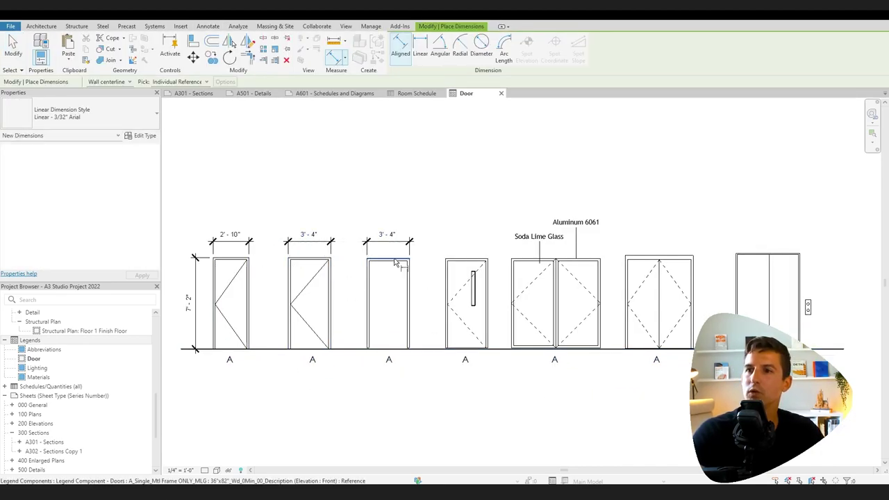
pyautogui.press('Escape')
# Place the Door legend on sheet A601 - Schedules and Diagrams below the Door Schedule.
pyautogui.scroll(-2, 351, 290)
pyautogui.click(336, 93)
pyautogui.moveTo(34, 358); pyautogui.dragTo(305, 209)
pyautogui.scroll(2, 305, 209)
pyautogui.click(385, 306)
pyautogui.click(524, 246)
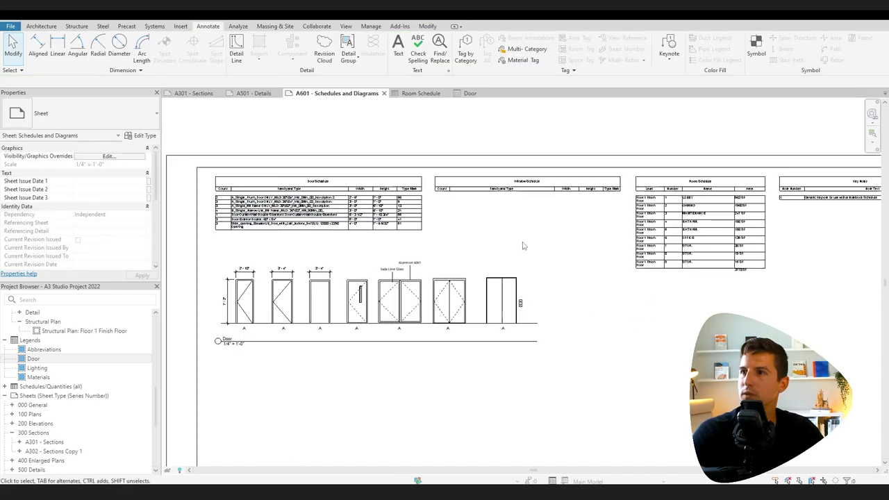
# Move the Window Schedule below the Door legend and widen the Door Schedule to match the legend's width.
pyautogui.scroll(-2, 431, 182)
pyautogui.moveTo(487, 169); pyautogui.dragTo(376, 293)
pyautogui.click(389, 182)
pyautogui.moveTo(389, 166); pyautogui.dragTo(446, 167)
pyautogui.scroll(1, 480, 228)
pyautogui.click(470, 283)
pyautogui.scroll(-1, 342, 197)
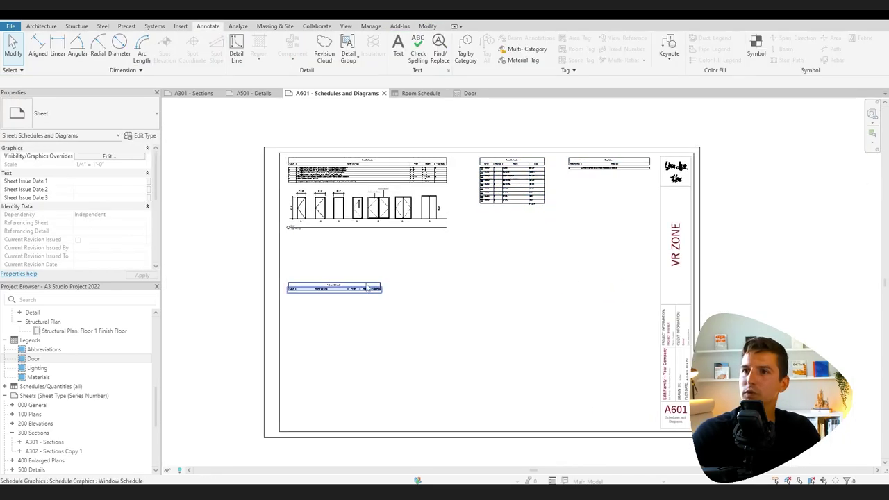
pyautogui.scroll(-1, 503, 311)
pyautogui.moveTo(534, 311); pyautogui.dragTo(480, 302, button='middle')
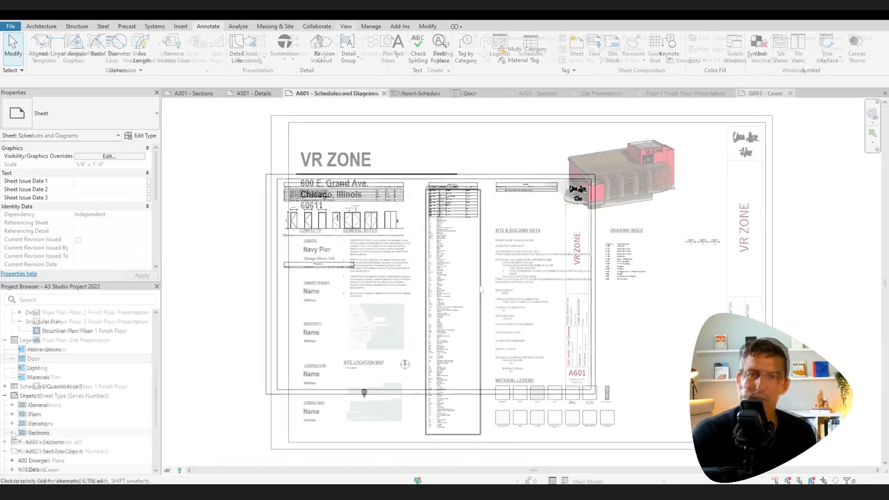
# Examine the cover's drawing index for the A901 entry, and open sheet A70x - Unnamed to compare its numbering.
pyautogui.scroll(5, 433, 335)
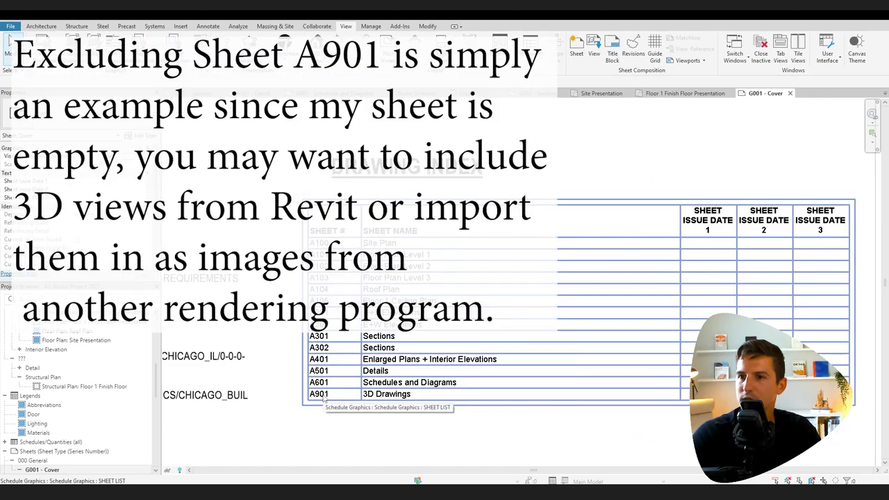
pyautogui.scroll(-6, 59, 432)
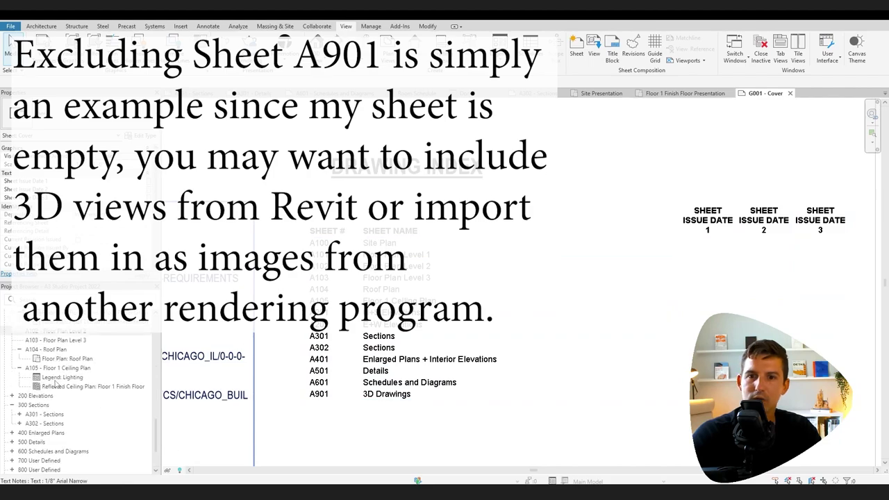
pyautogui.scroll(-2, 60, 432)
pyautogui.doubleClick(38, 414)
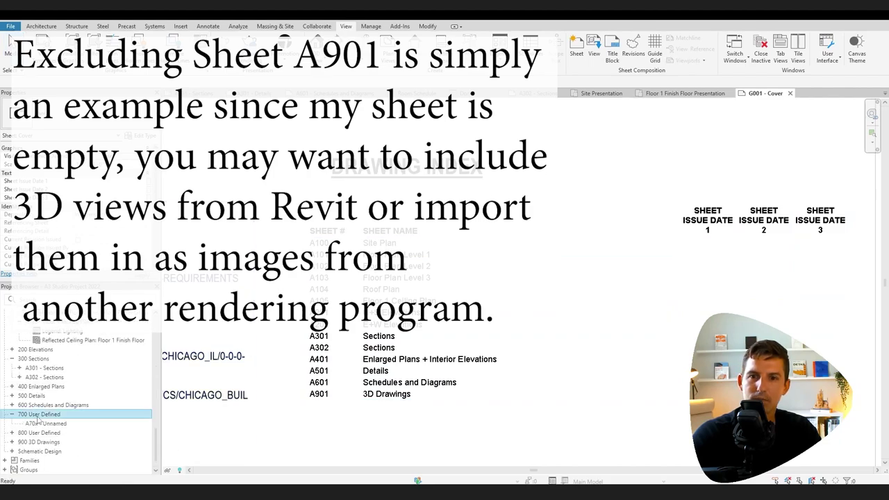
pyautogui.doubleClick(35, 425)
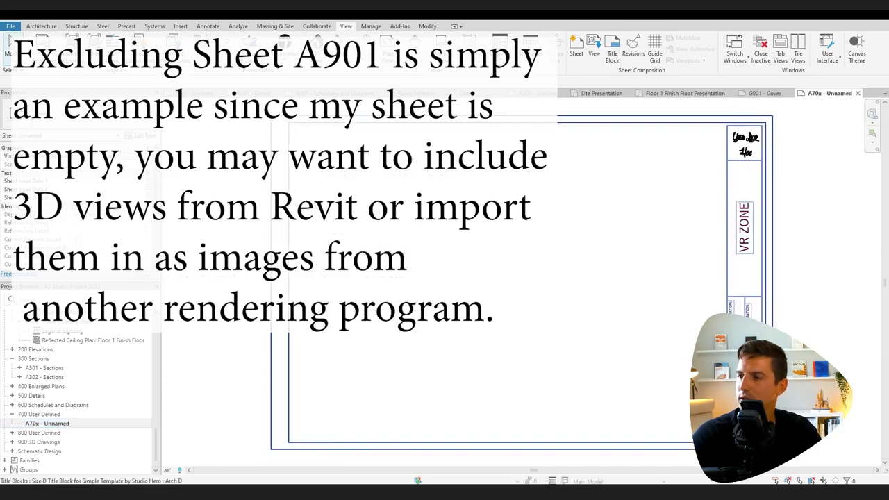
# Open sheet A901 - 3D Drawings and change its sheet number to A90x in the title block.
pyautogui.doubleClick(35, 442)
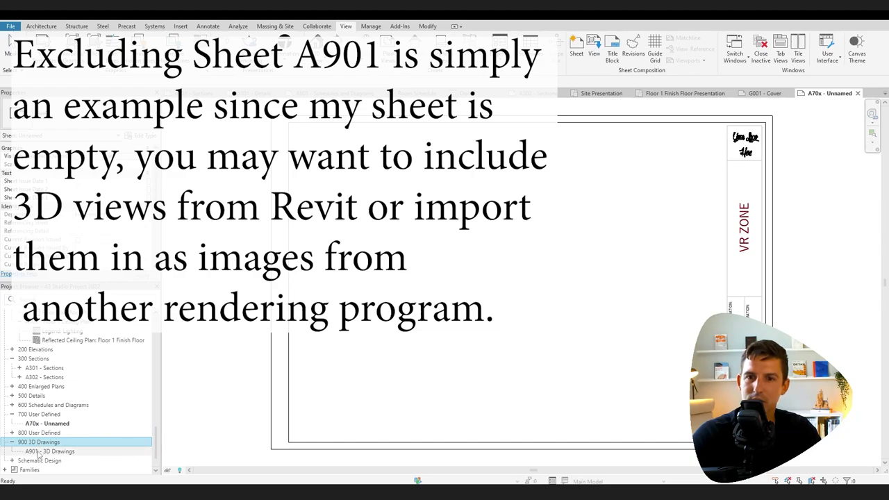
pyautogui.doubleClick(41, 451)
pyautogui.click(745, 417)
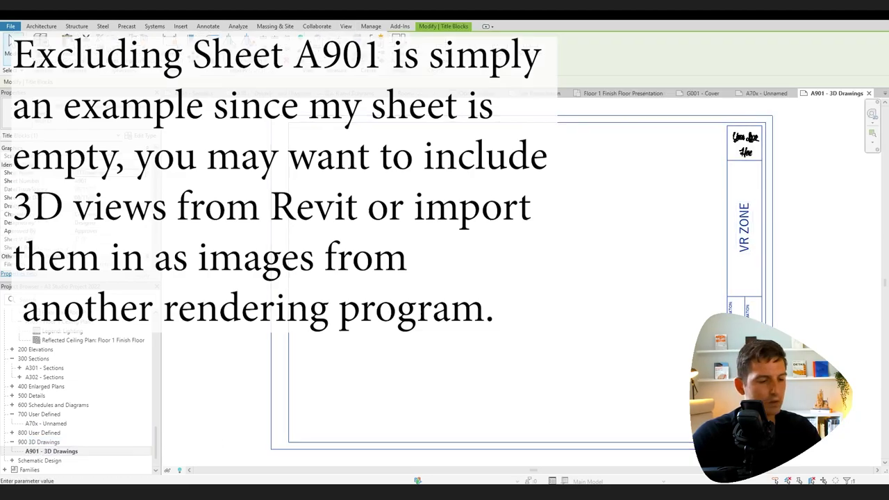
pyautogui.press('Escape')
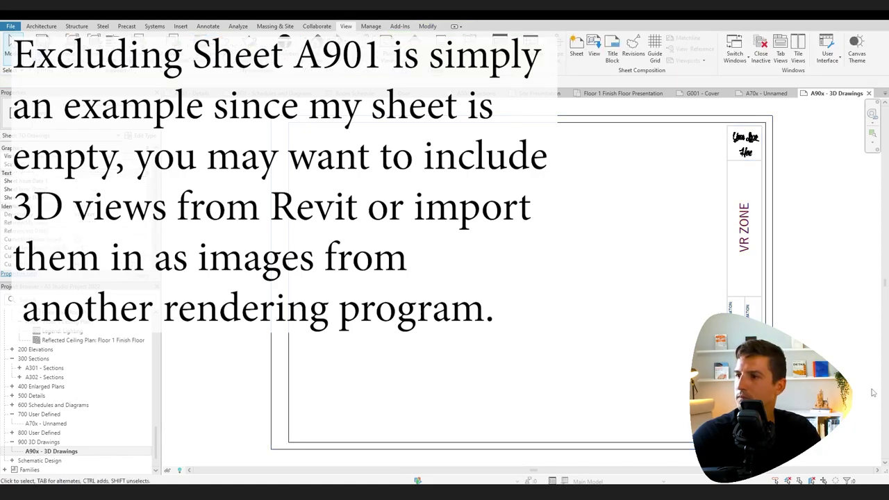
# Return to the G001 - Cover sheet and review the drawing index and overall layout.
pyautogui.click(688, 93)
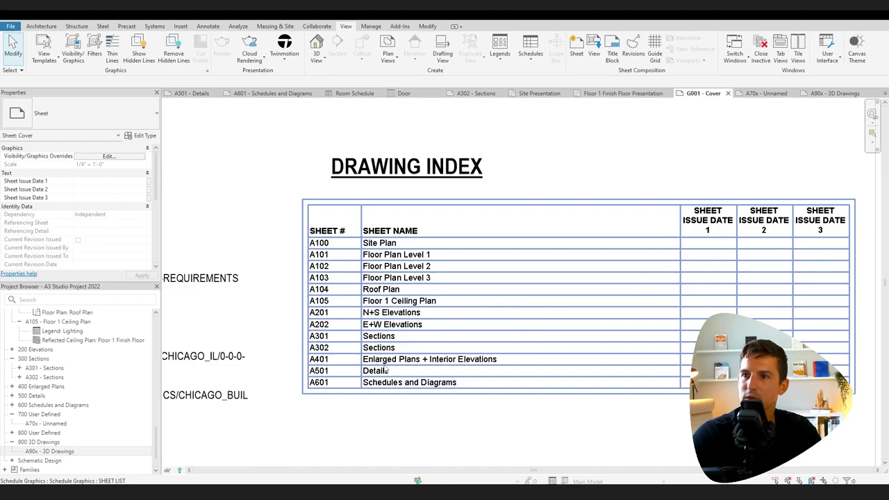
pyautogui.scroll(-5, 594, 396)
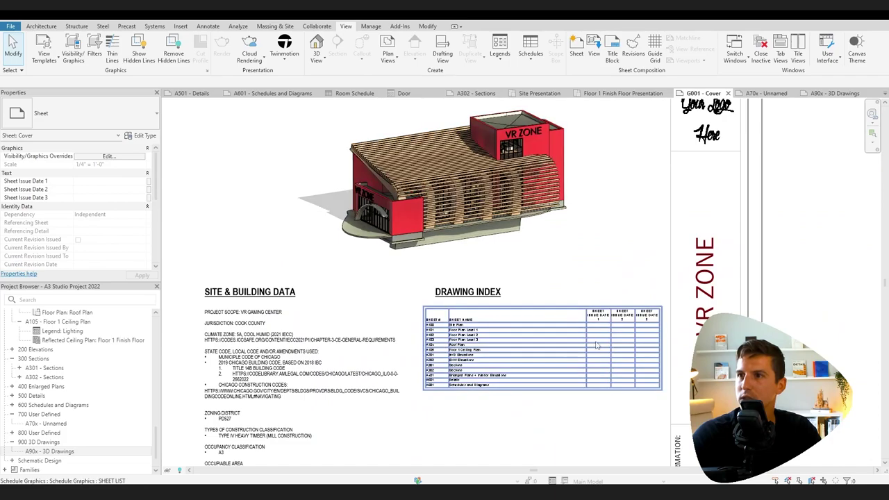
pyautogui.scroll(-3, 552, 406)
pyautogui.moveTo(548, 413); pyautogui.dragTo(597, 358, button='middle')
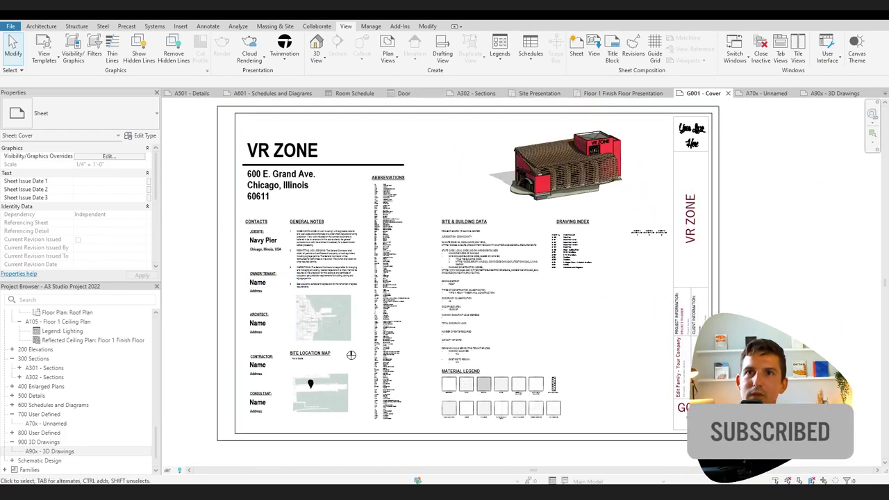